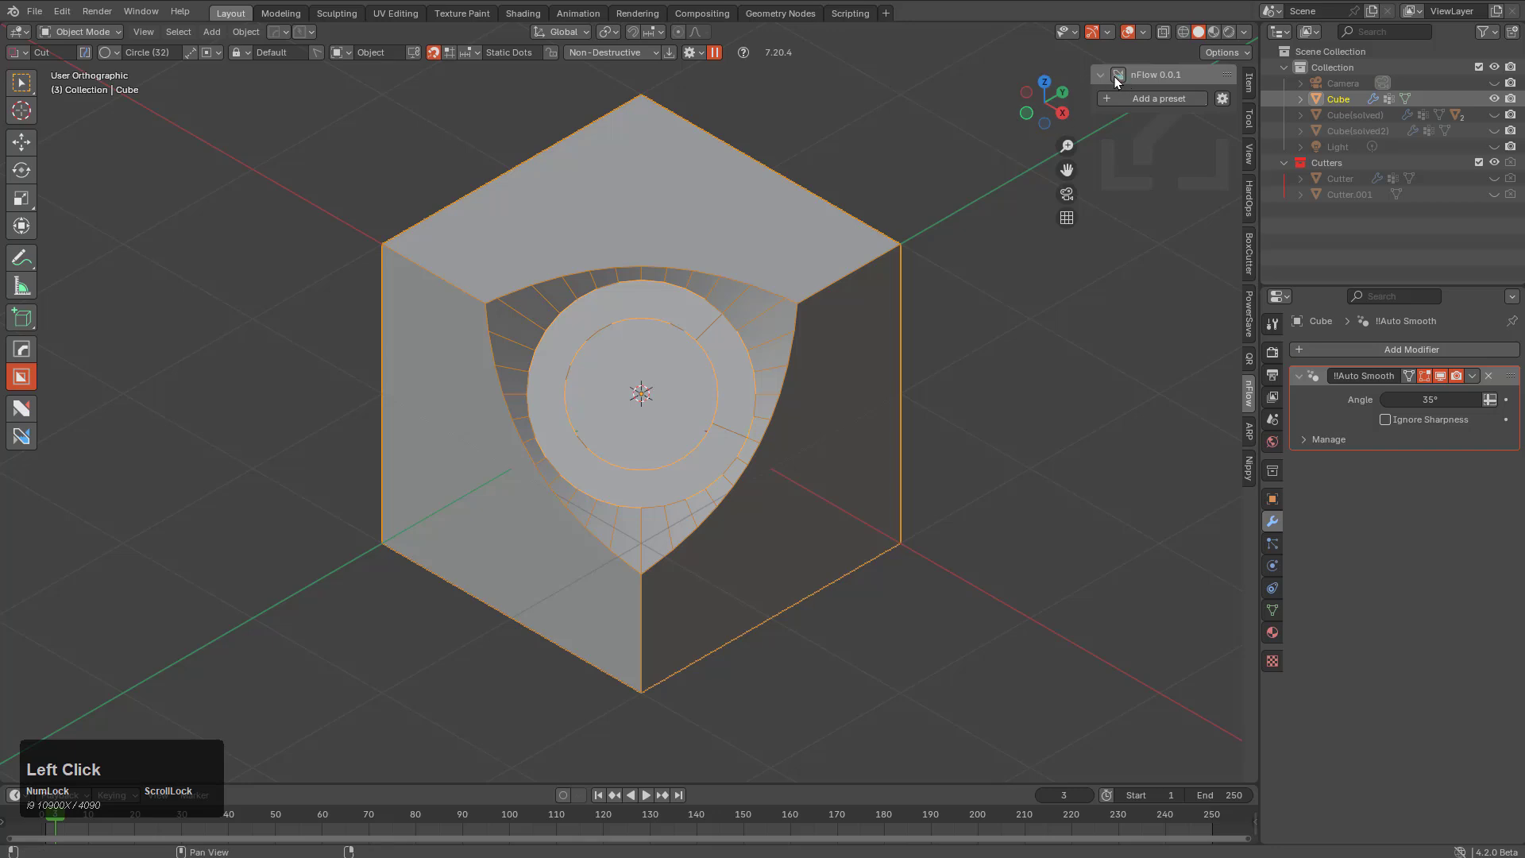
Put the cube in Edit Mode with everything deselected as needed and activate the nFlow tool with its widened preset panel
{"action": "left_click", "coordinate": [1119, 74]}
{"action": "left_click_drag", "start_coordinate": [1088, 116], "coordinate": [928, 129]}
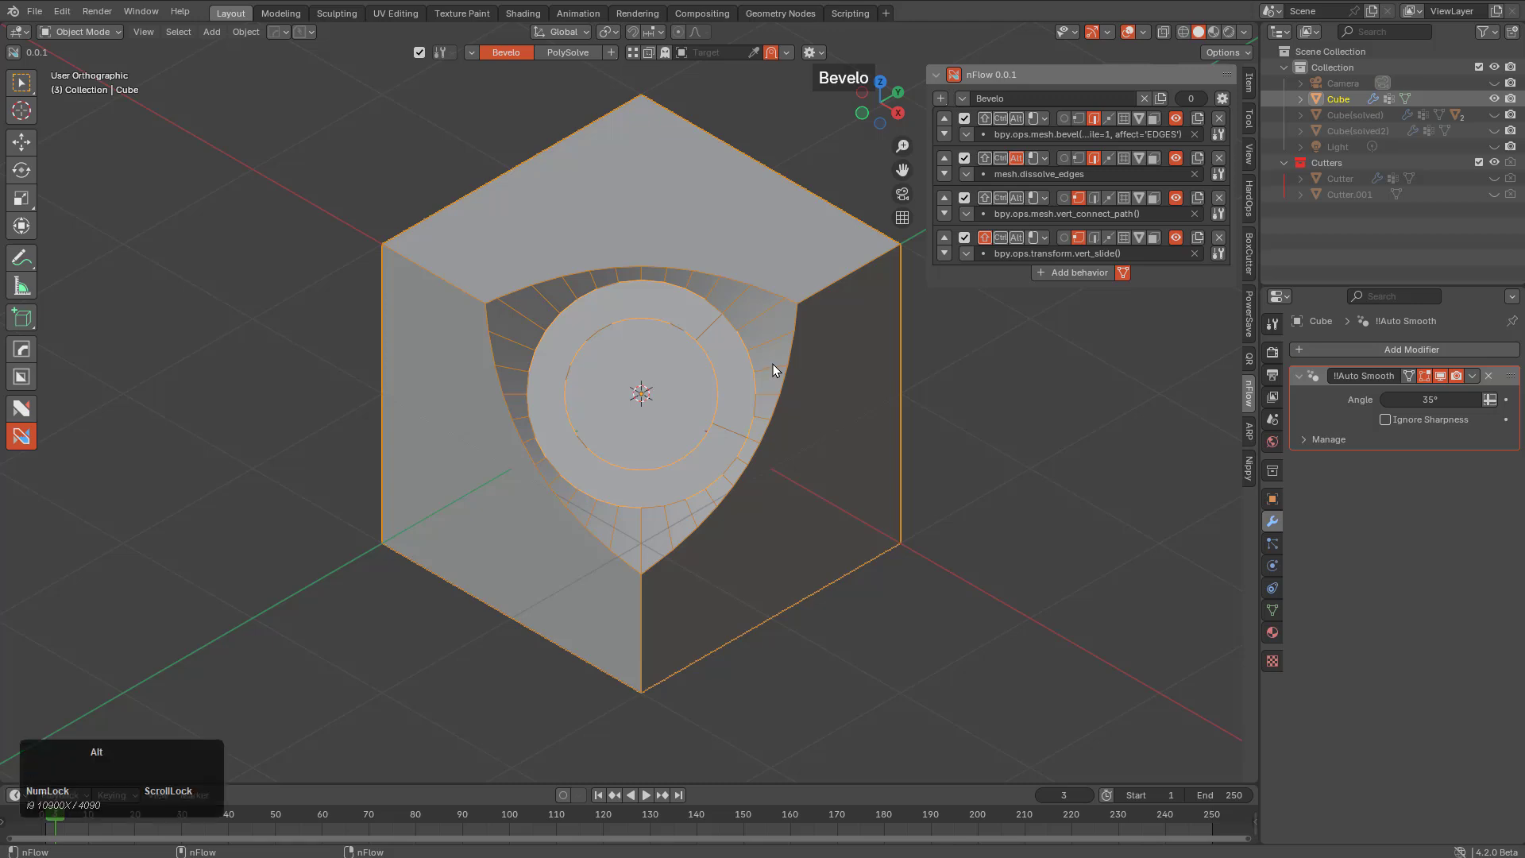
{"action": "key", "text": "alt+a"}
{"action": "left_click", "coordinate": [796, 341]}
{"action": "key", "text": "Tab"}
{"action": "key", "text": "a"}
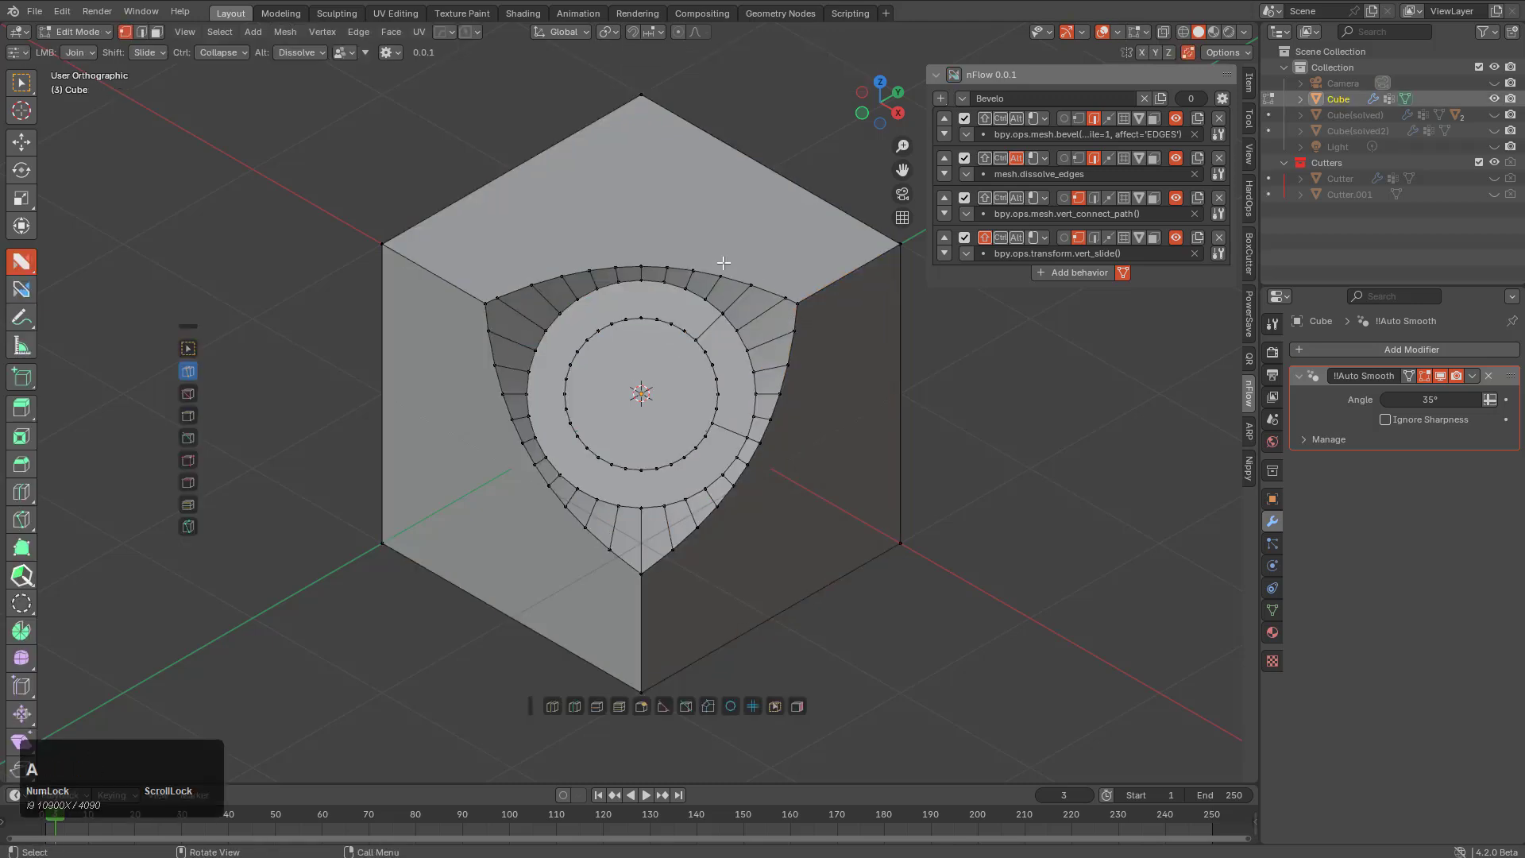
{"action": "left_click", "coordinate": [22, 289]}
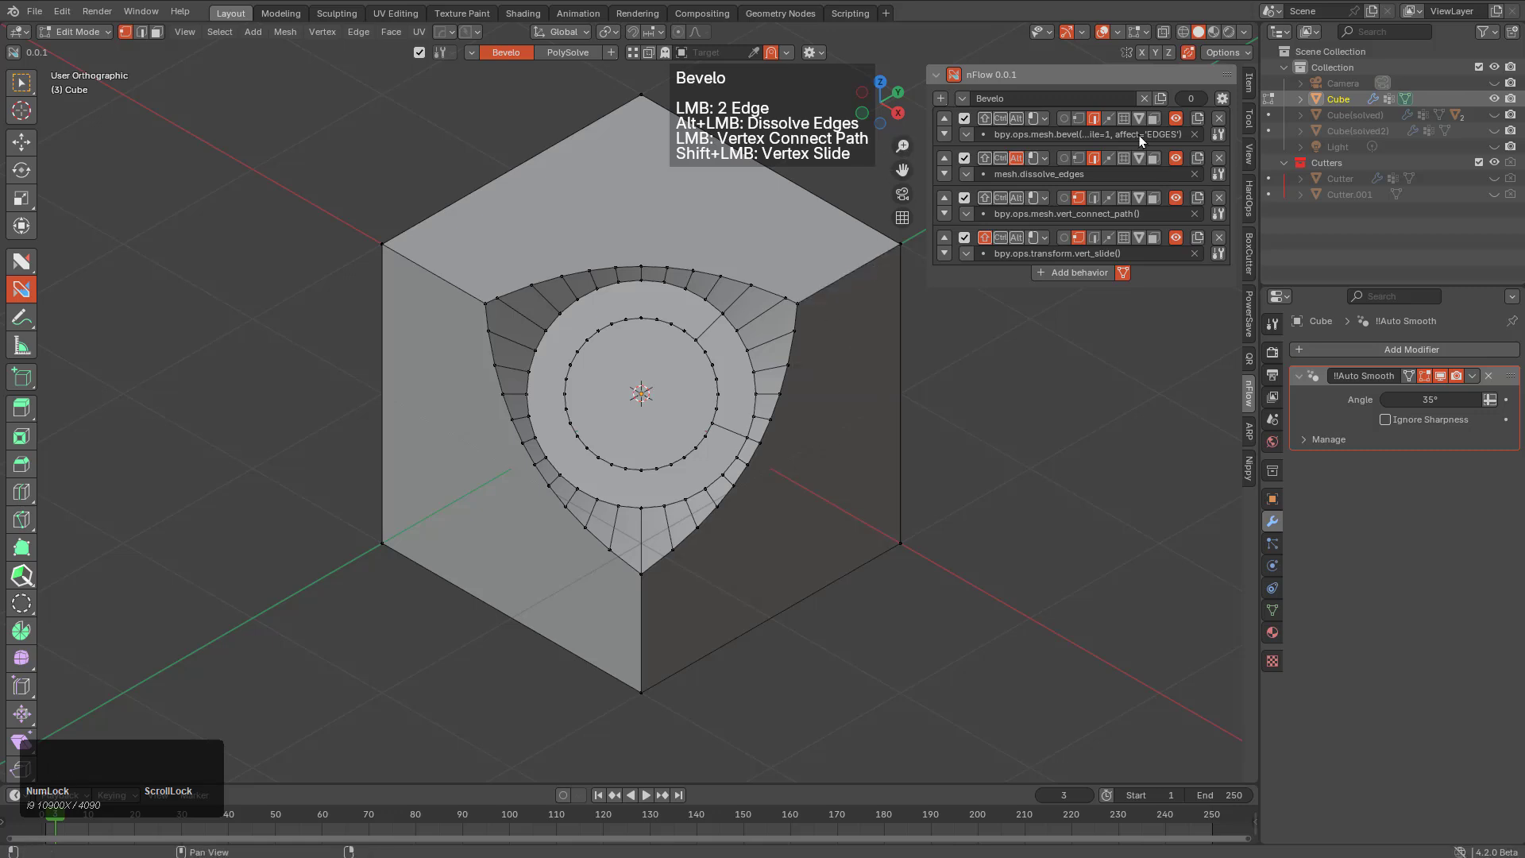
Add a new empty nFlow preset and remove the surplus one
{"action": "double_click", "coordinate": [946, 98]}
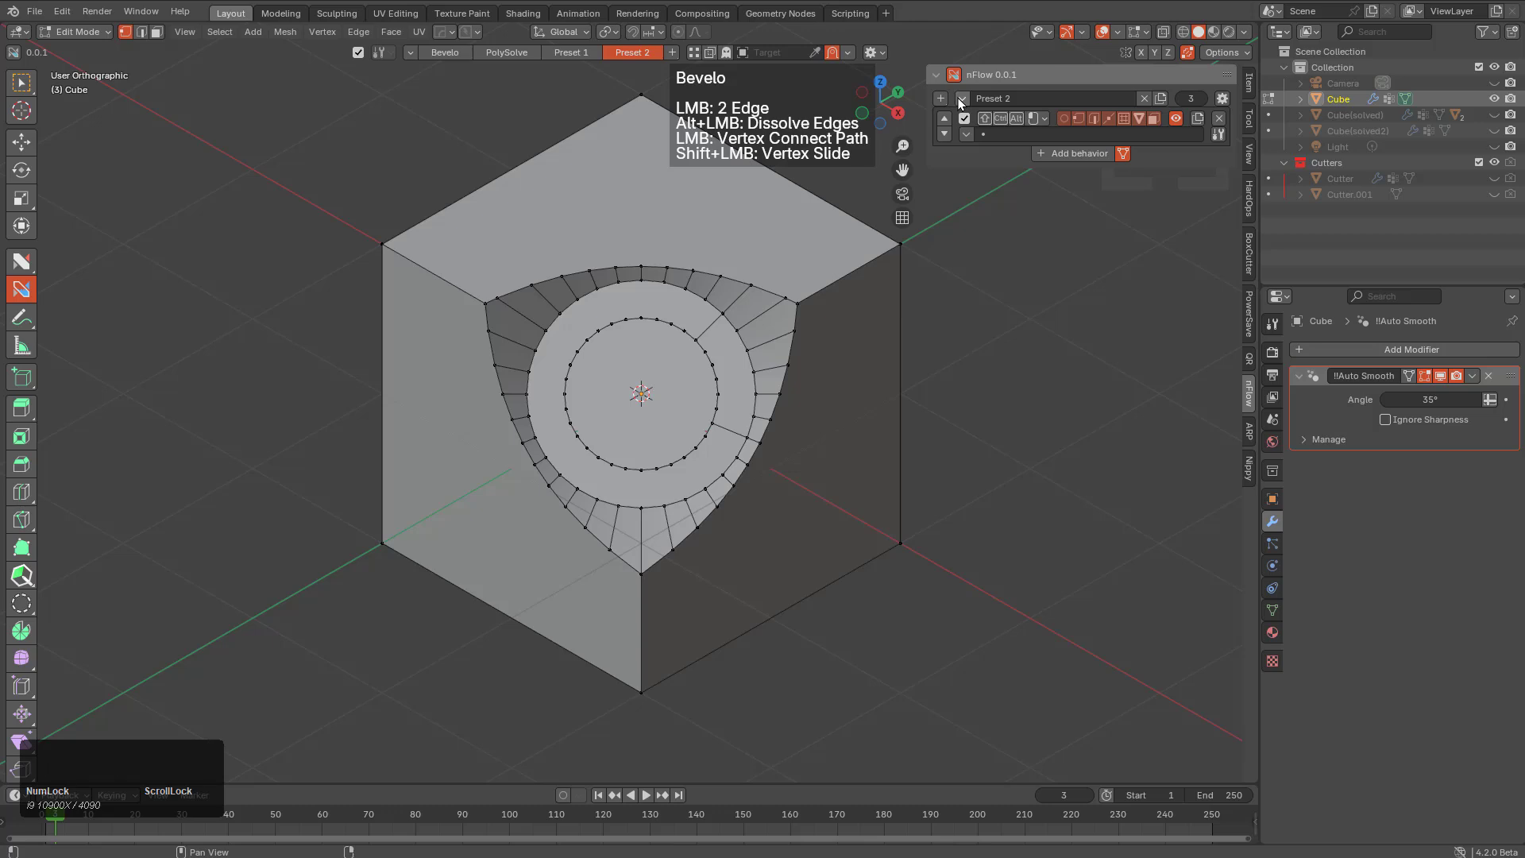
{"action": "double_click", "coordinate": [962, 99]}
{"action": "left_click", "coordinate": [1141, 98]}
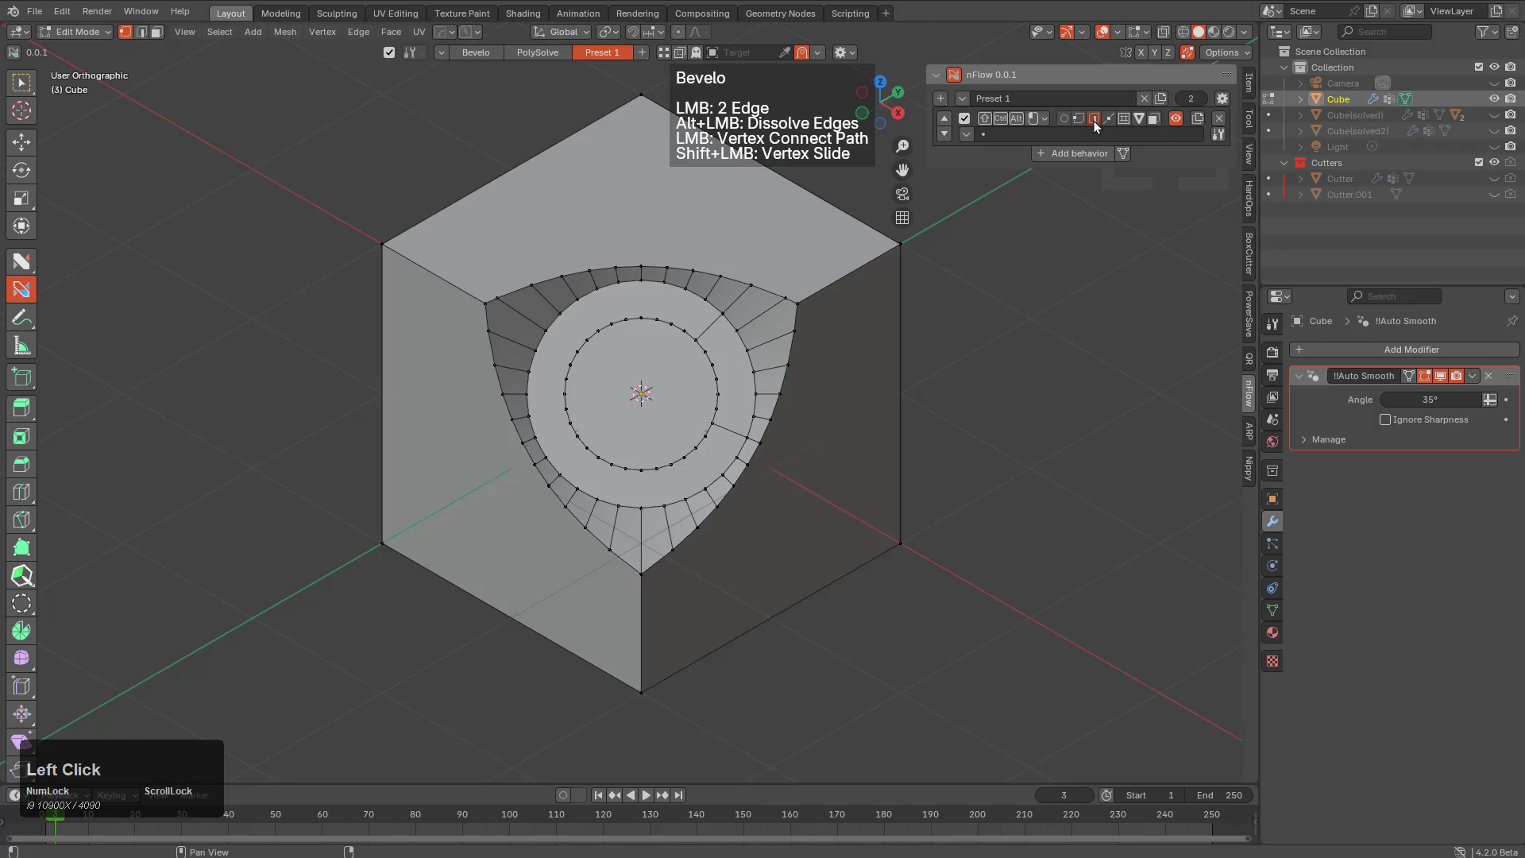
Assign the nSolve: Project Loop operator to the new preset's behavior and make it act on edge loops
{"action": "left_click", "coordinate": [1072, 135]}
{"action": "type", "text": "p"}
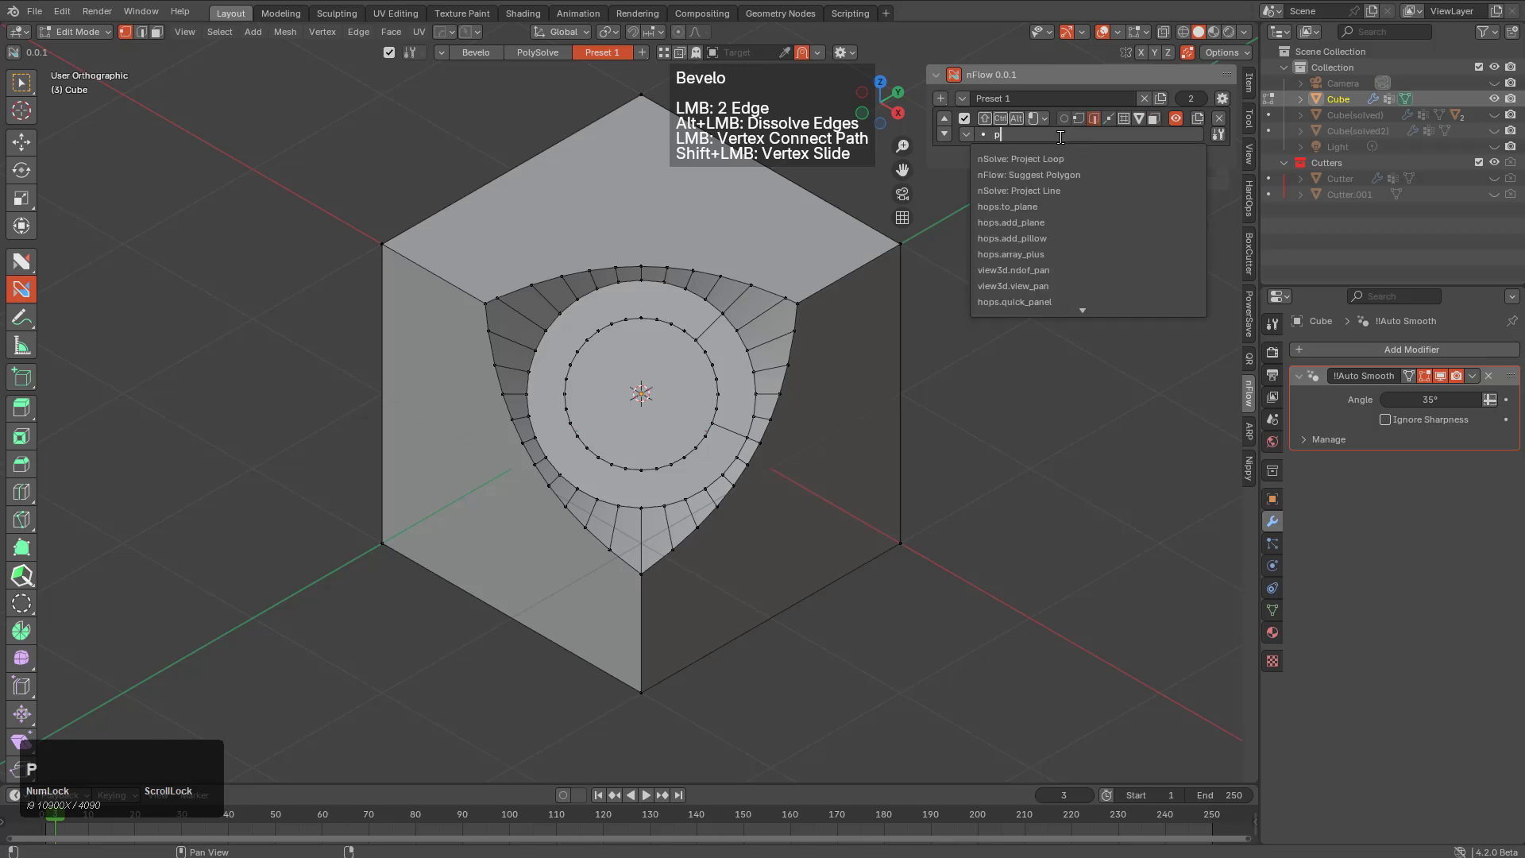
{"action": "type", "text": "roje"}
{"action": "key", "text": "Down"}
{"action": "key", "text": "Down"}
{"action": "key", "text": "Down"}
{"action": "key", "text": "Down"}
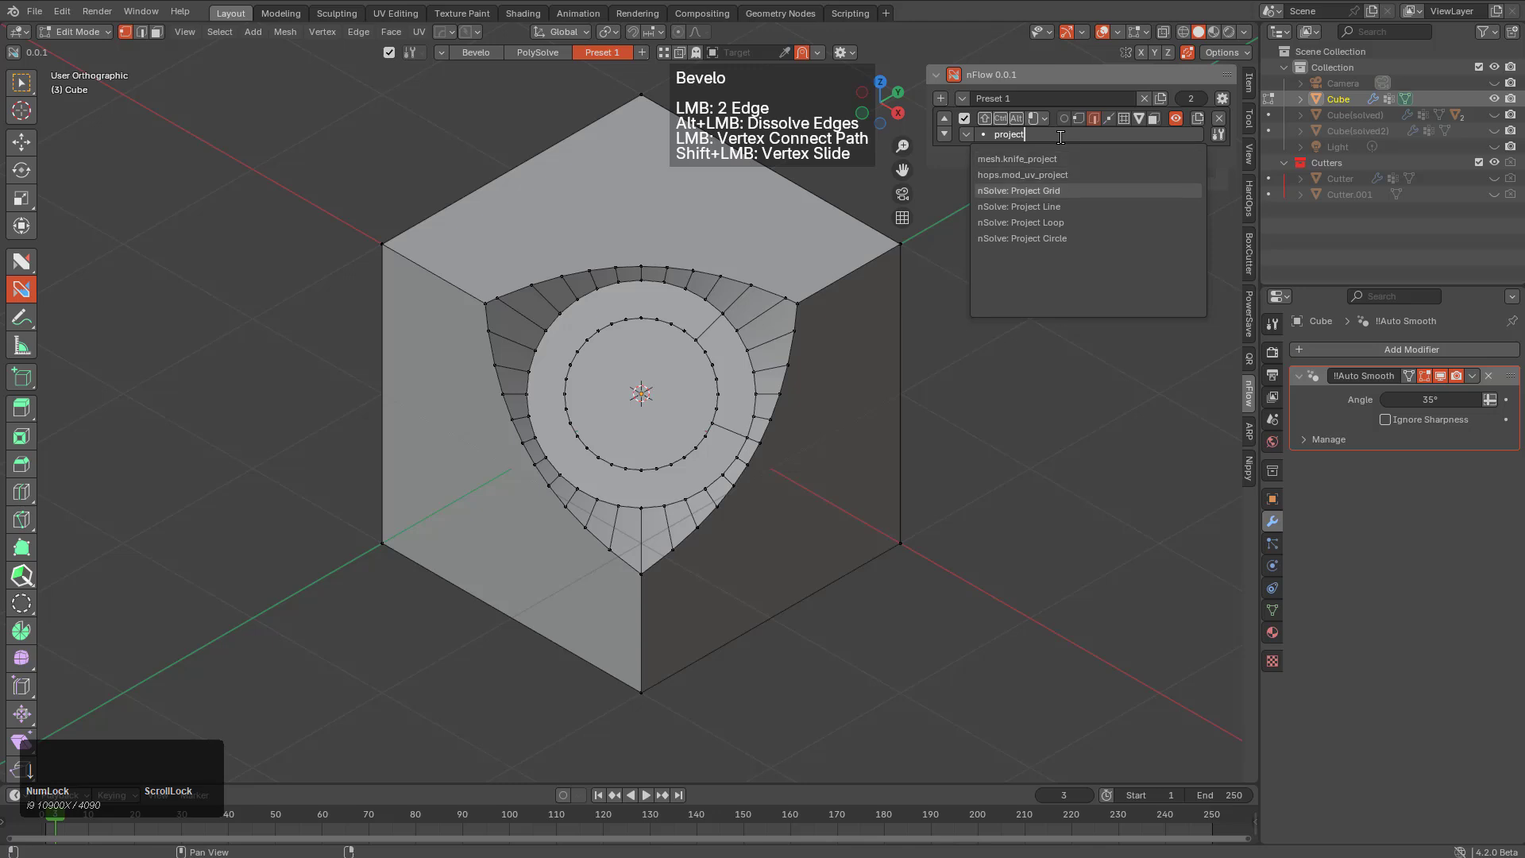
{"action": "key", "text": "Return"}
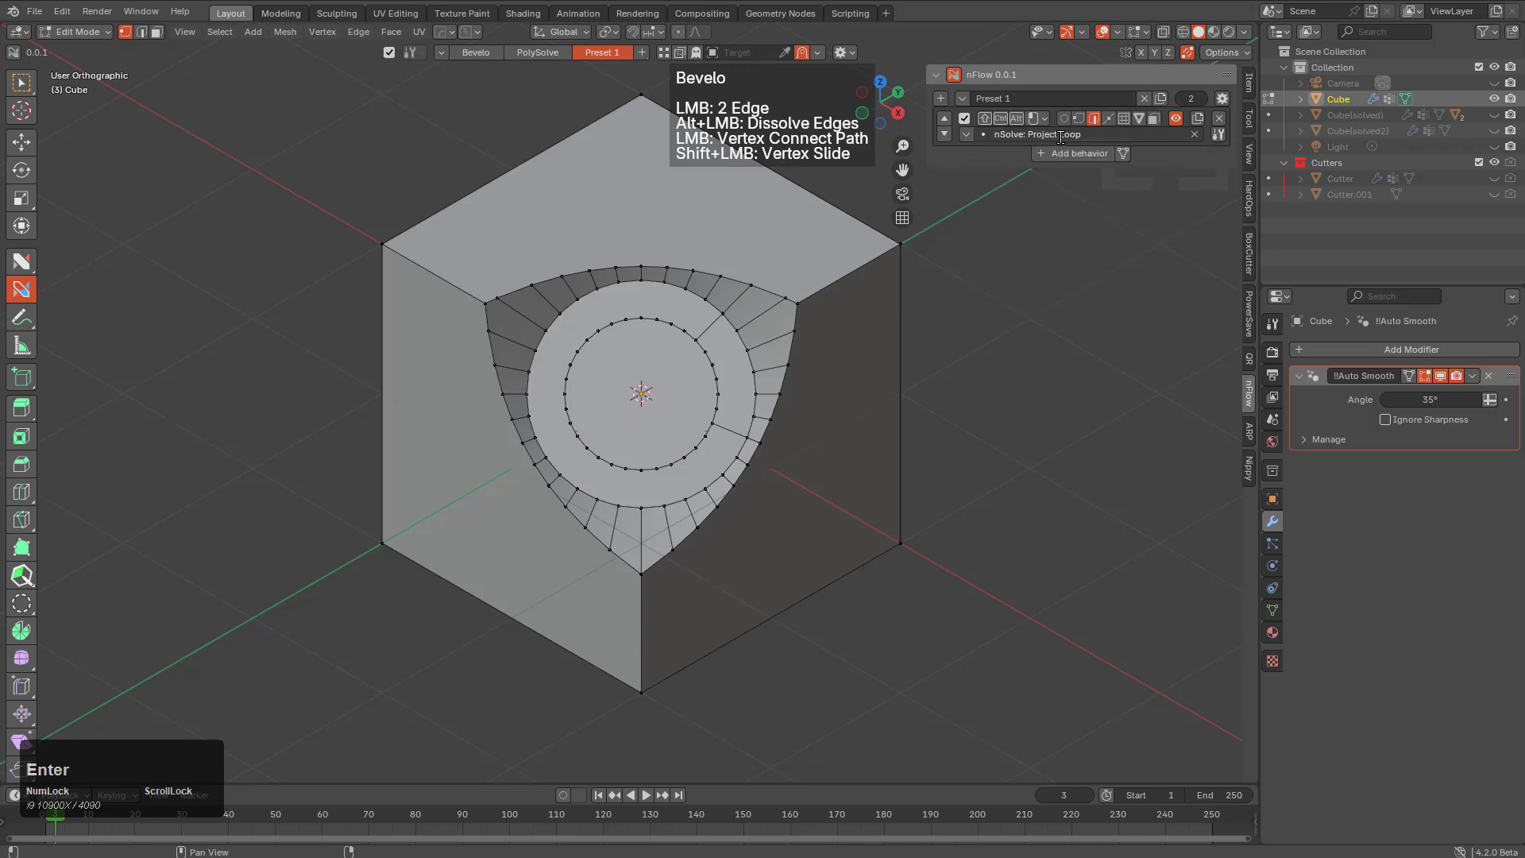
{"action": "left_click", "coordinate": [1105, 119]}
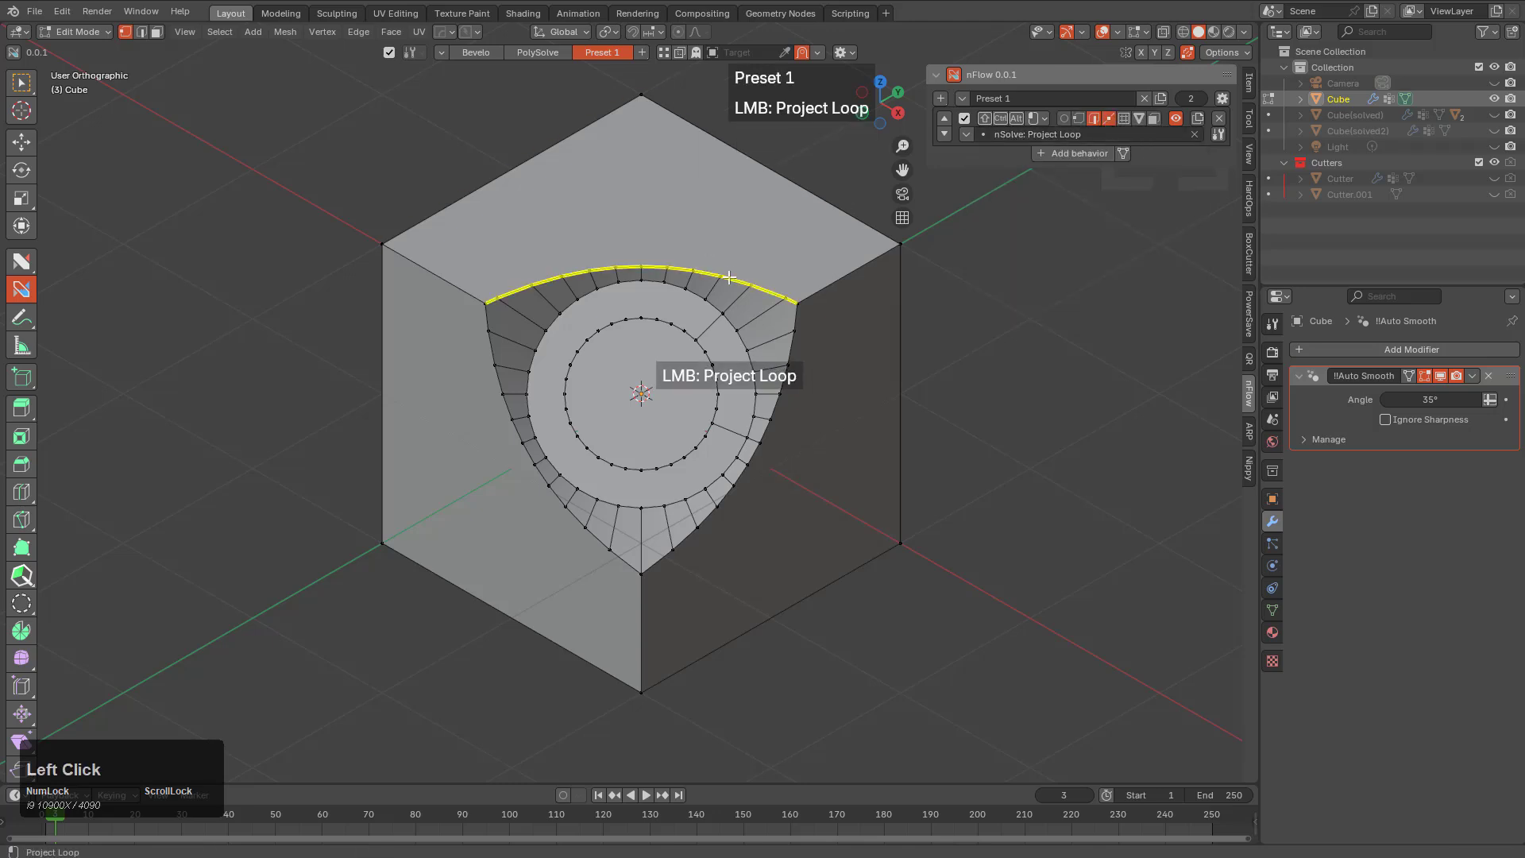
Project the curved cutout edge on the cube's top face outward past the face boundary, using Offset mode and the FACEB orientation
{"action": "left_click_drag", "start_coordinate": [729, 277], "coordinate": [749, 143]}
{"action": "key", "text": "f"}
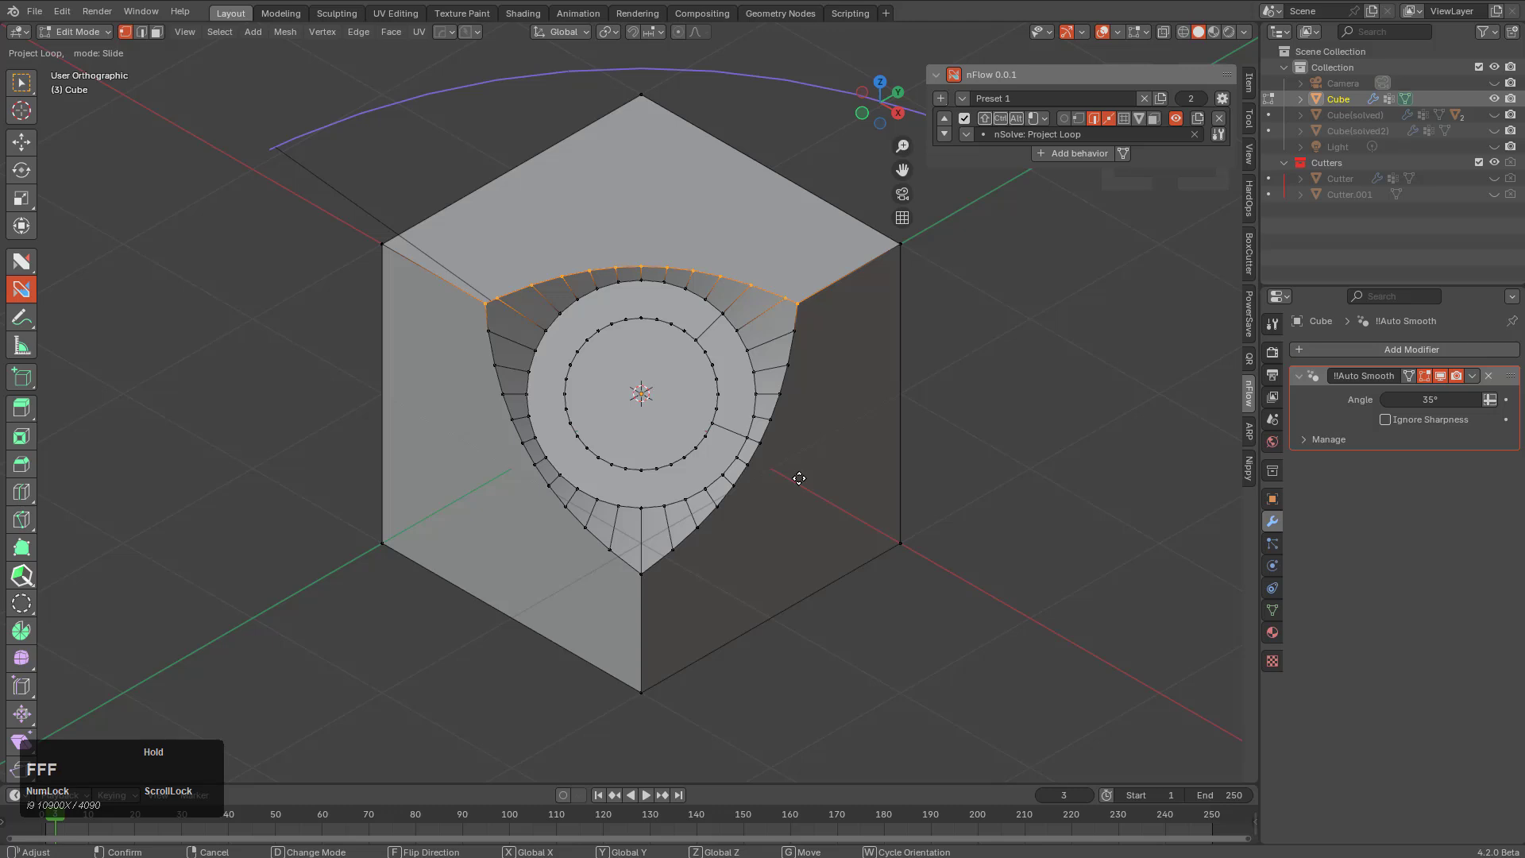
{"action": "key", "text": "w"}
{"action": "key", "text": "w"}
{"action": "key", "text": "w"}
{"action": "key", "text": "w"}
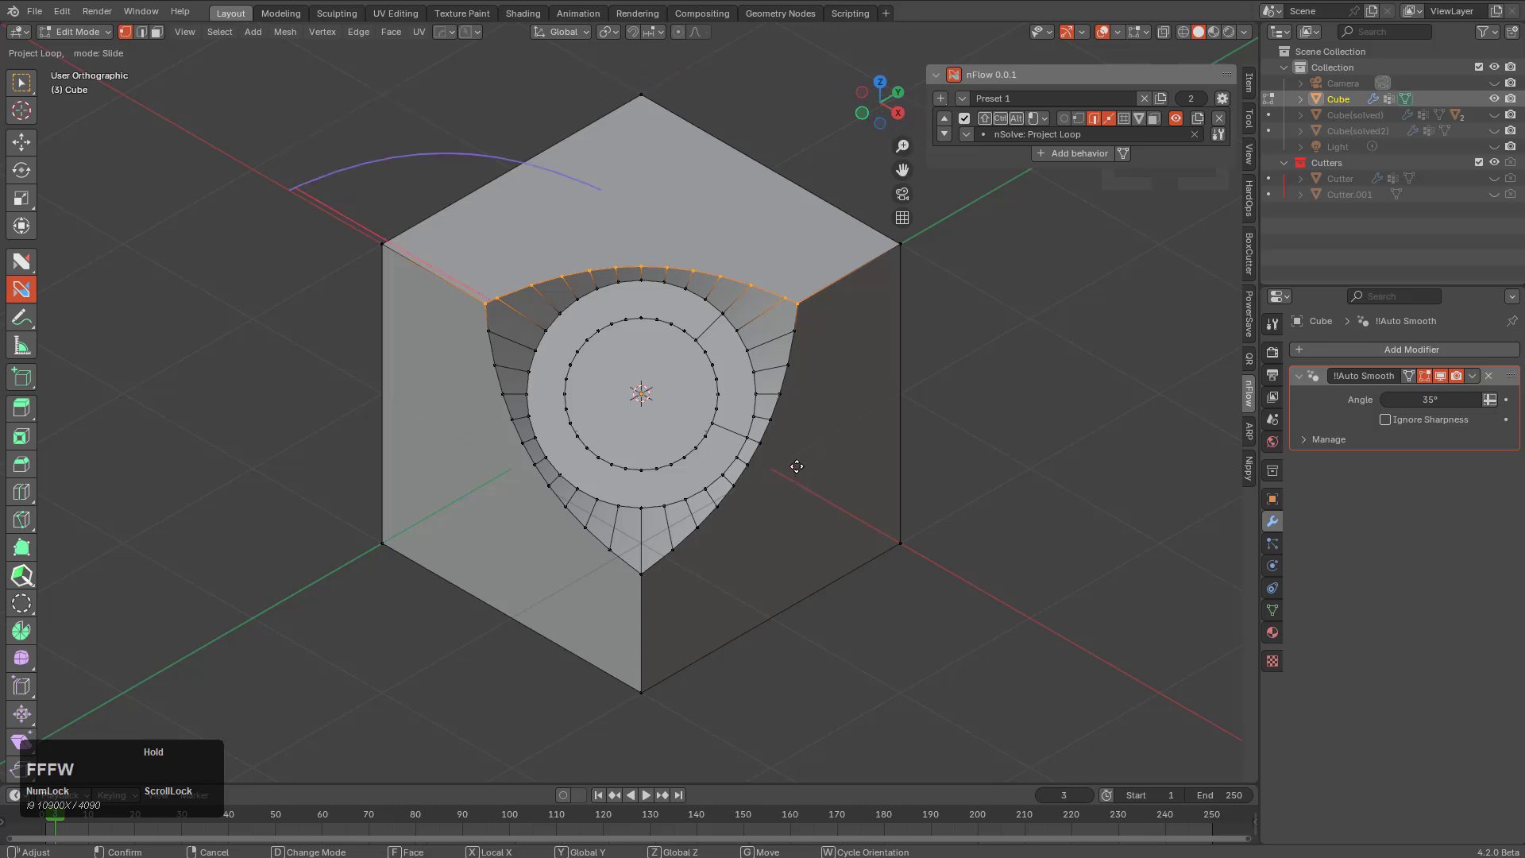
{"action": "key", "text": "w"}
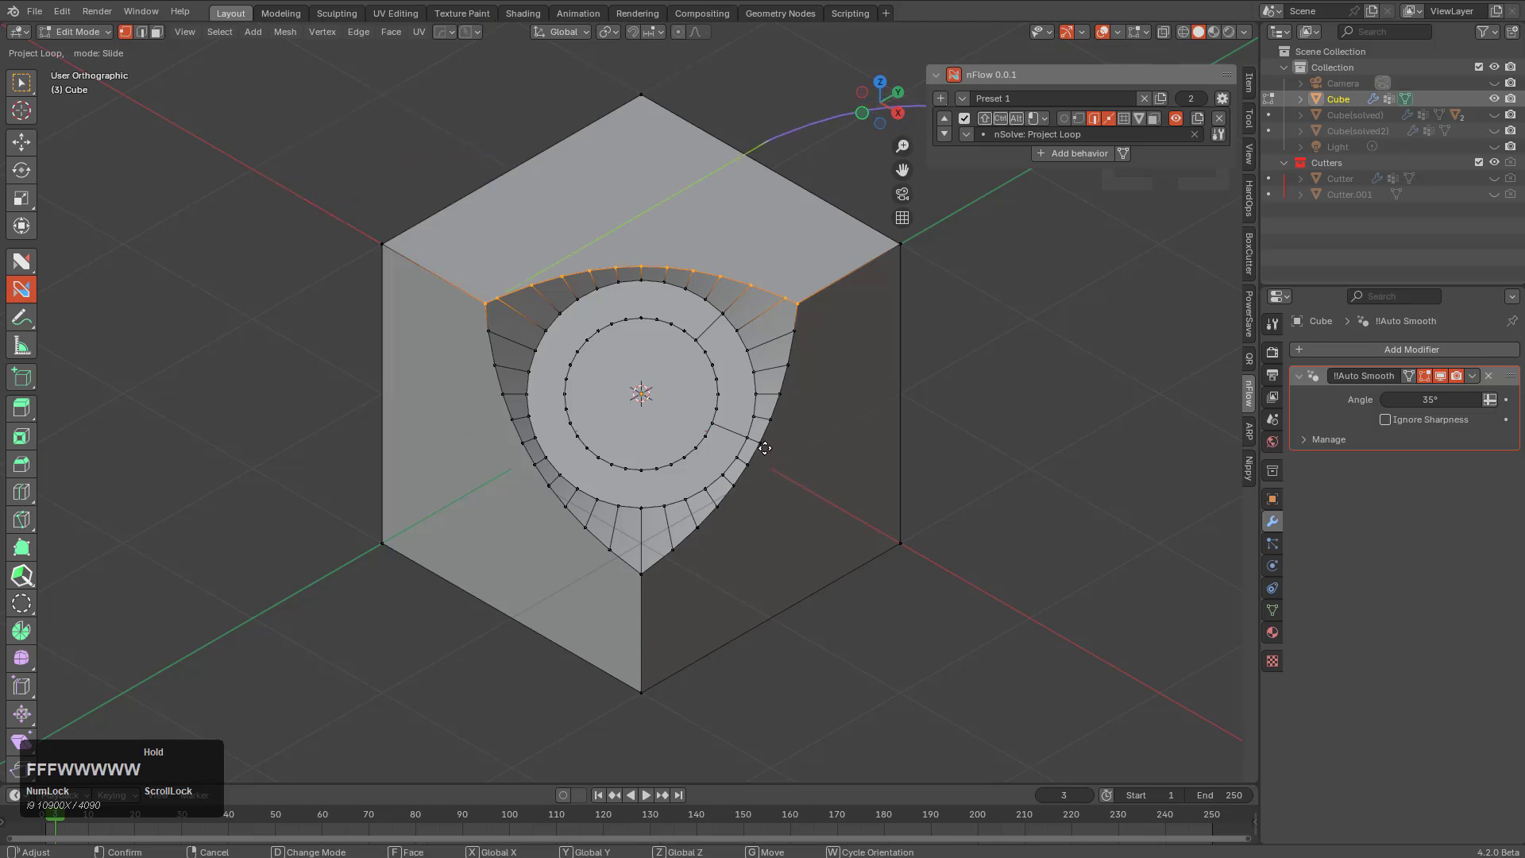
{"action": "key", "text": "w"}
{"action": "key", "text": "f"}
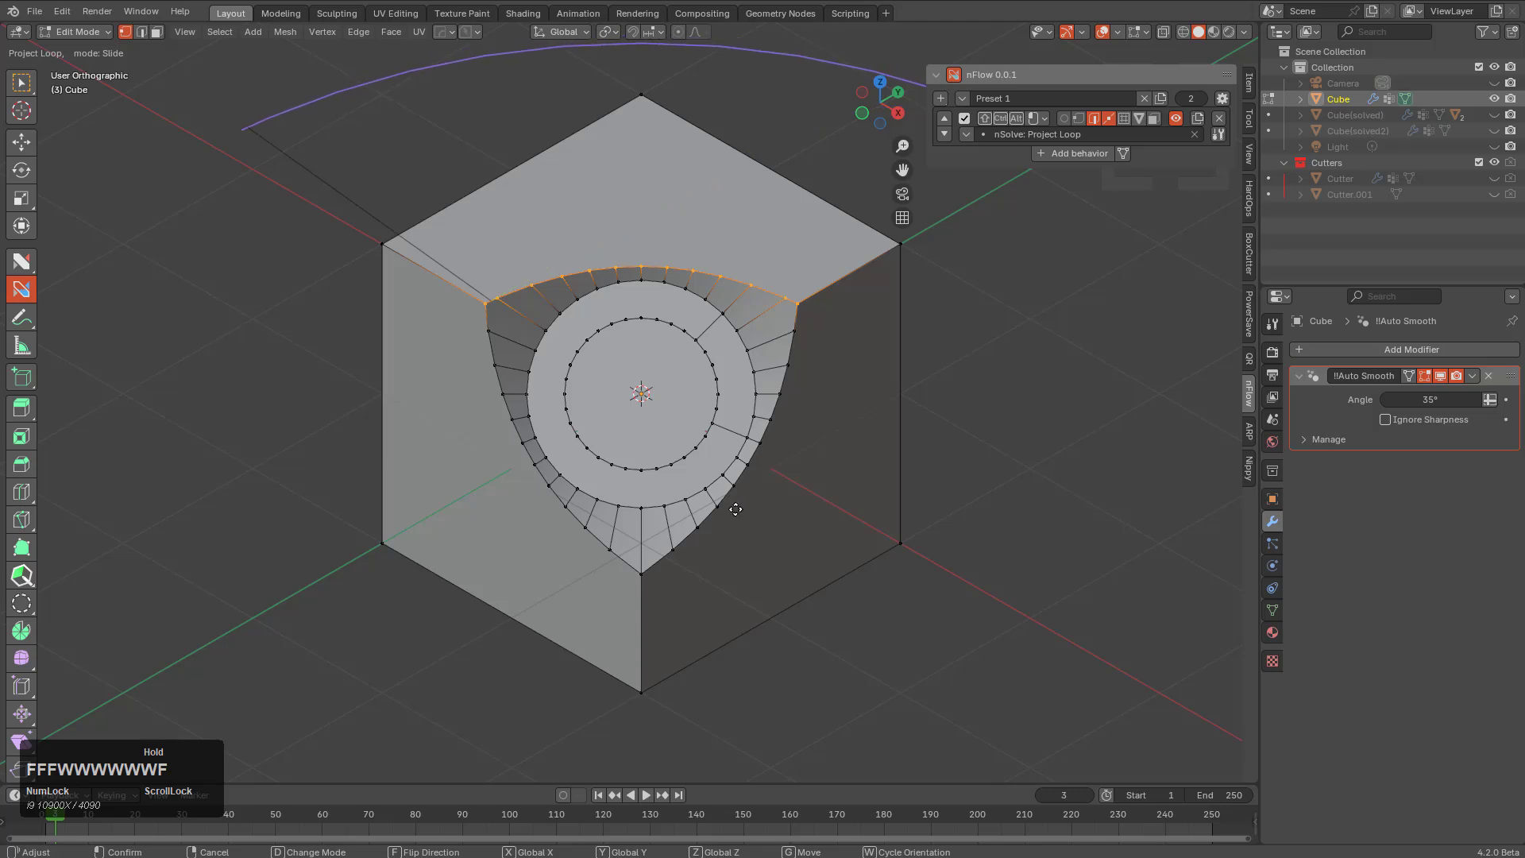
{"action": "key", "text": "d"}
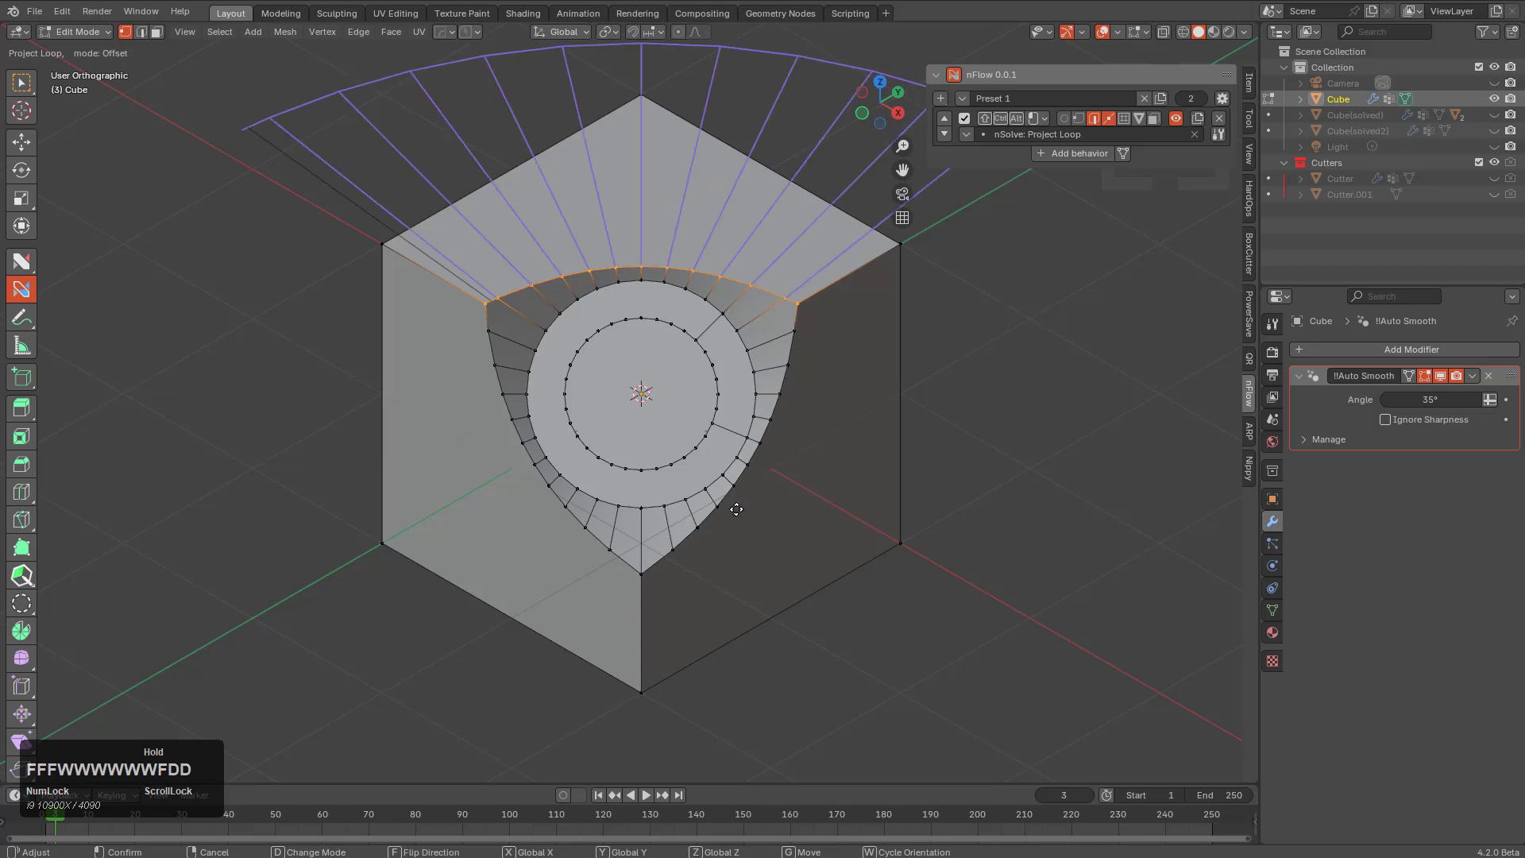
{"action": "left_click", "coordinate": [725, 572]}
Look up the logged Project Loop arguments in the Scripting workspace and set the behavior's mode argument to 'OFFSET'
{"action": "left_click", "coordinate": [848, 13]}
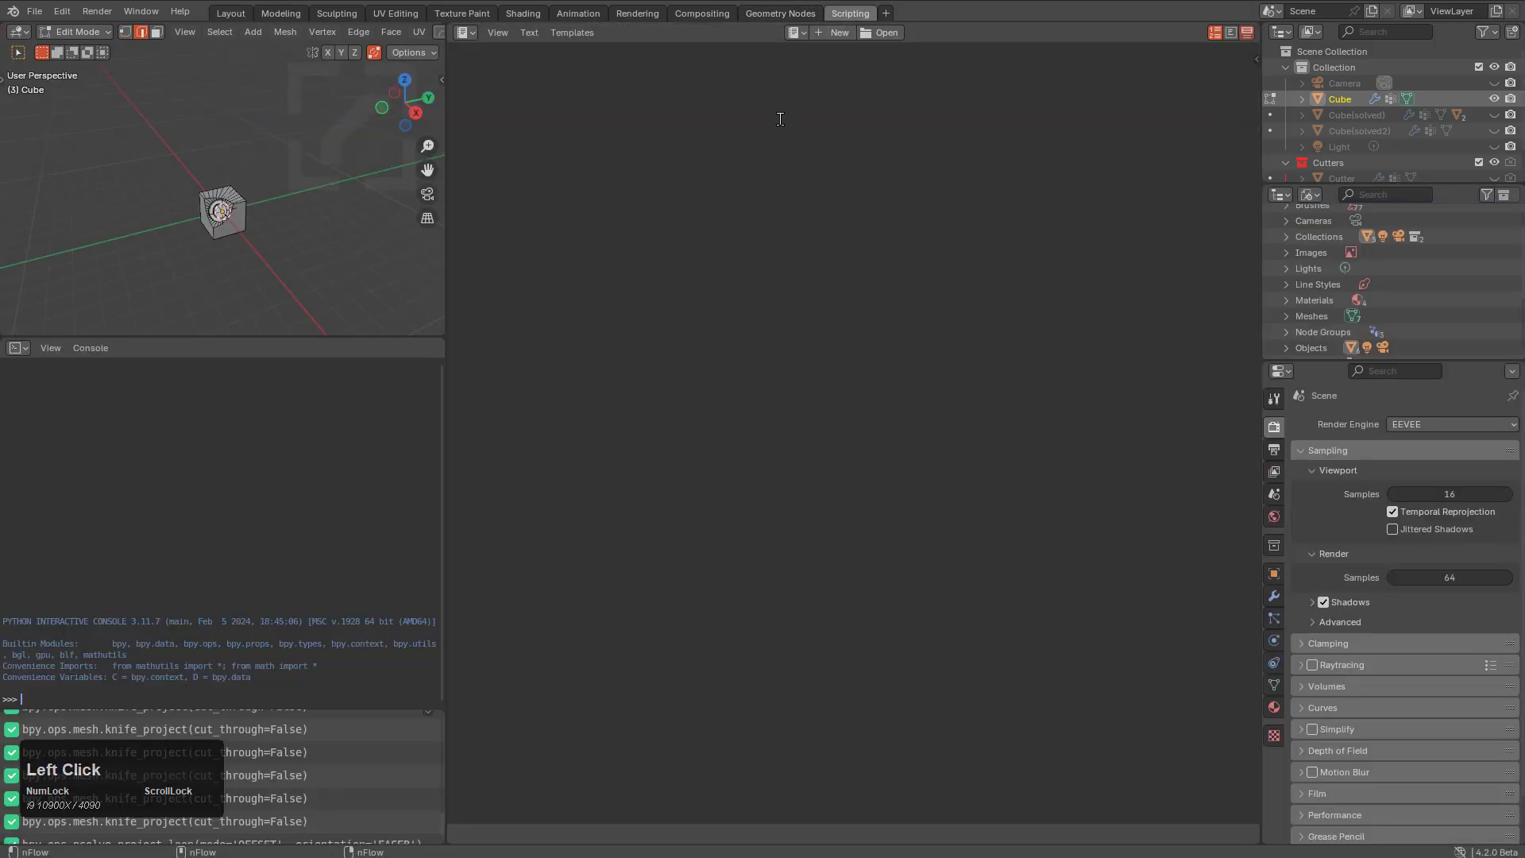
{"action": "scroll", "coordinate": [268, 833], "scroll_direction": "down", "scroll_amount": 2}
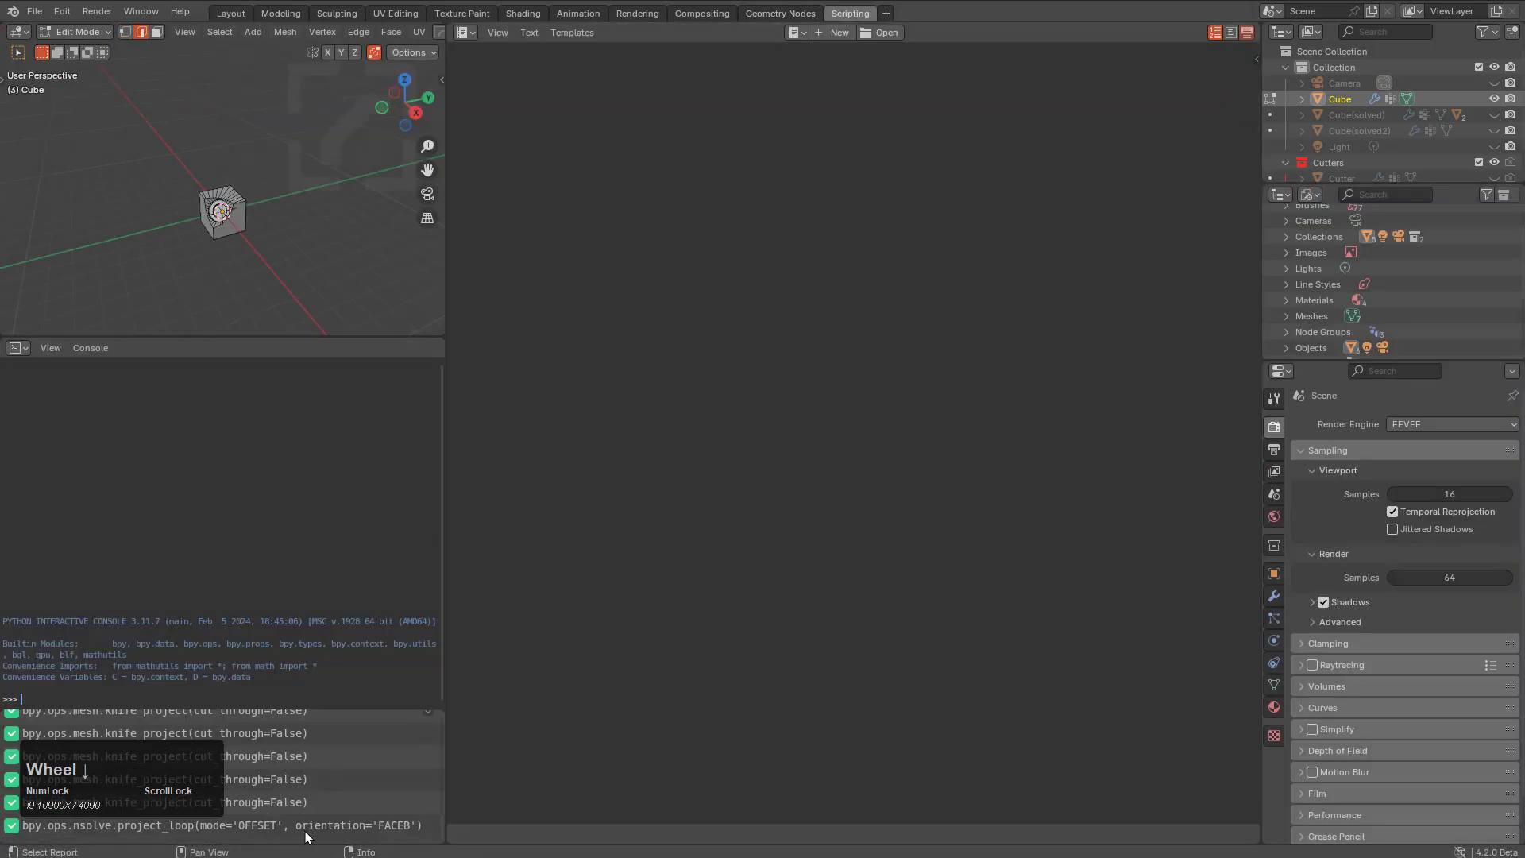
{"action": "left_click", "coordinate": [213, 12]}
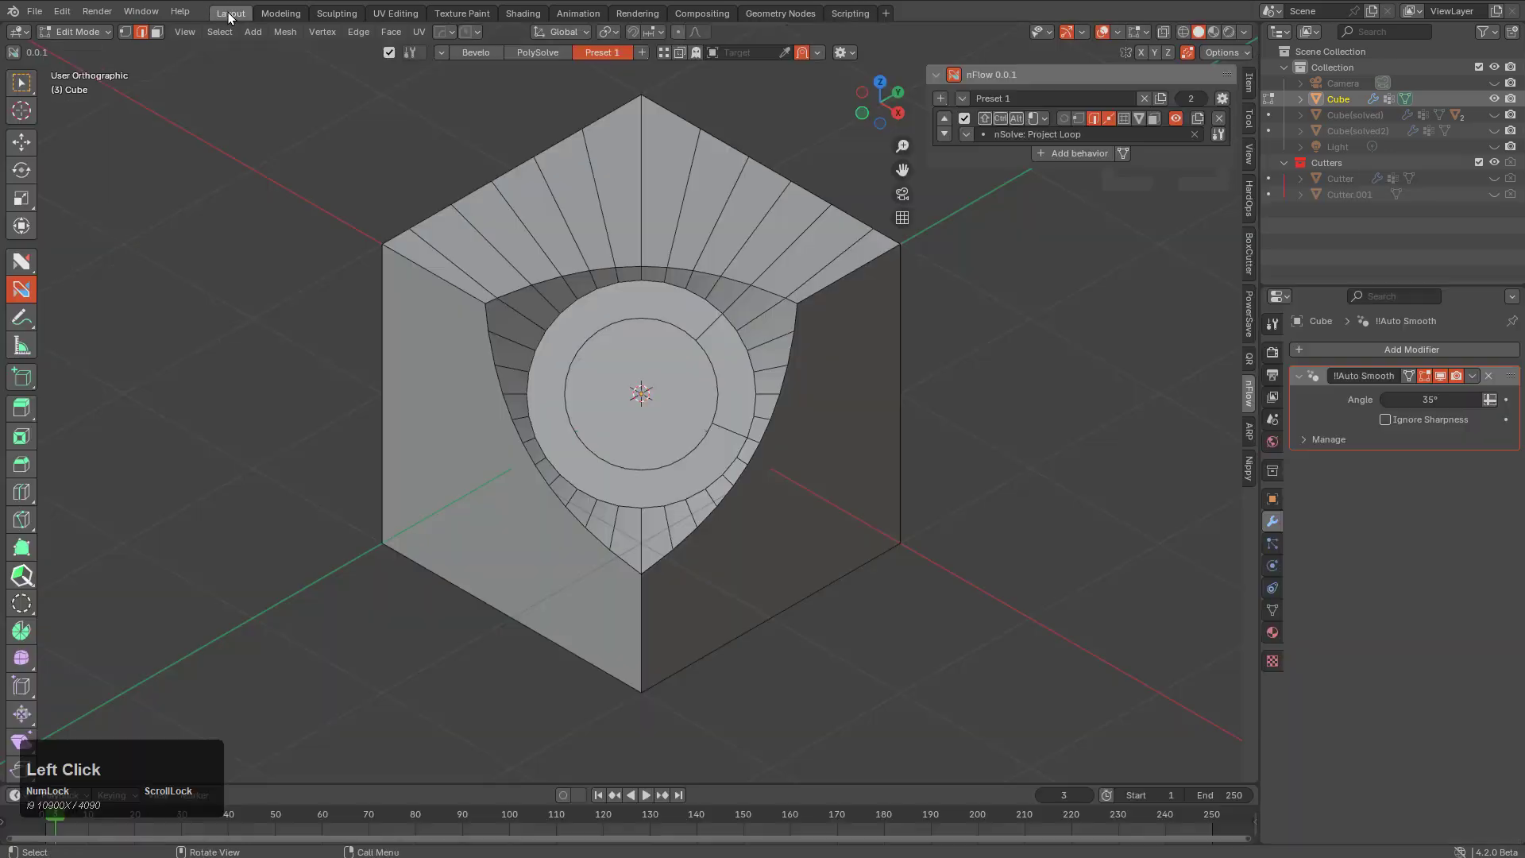
{"action": "left_click", "coordinate": [1219, 140]}
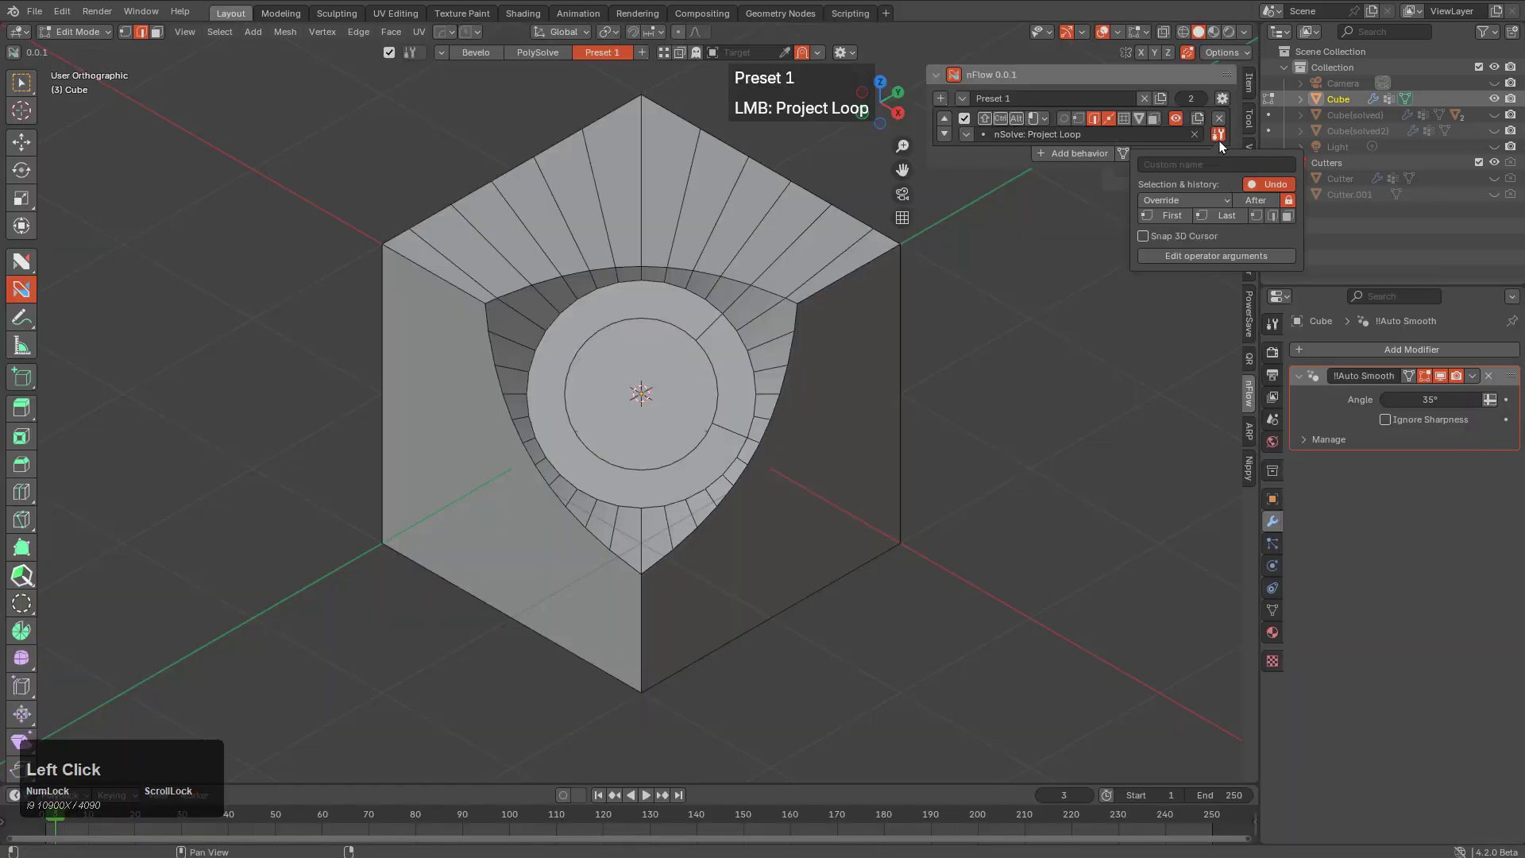
{"action": "left_click", "coordinate": [1217, 256]}
{"action": "left_click", "coordinate": [1282, 284]}
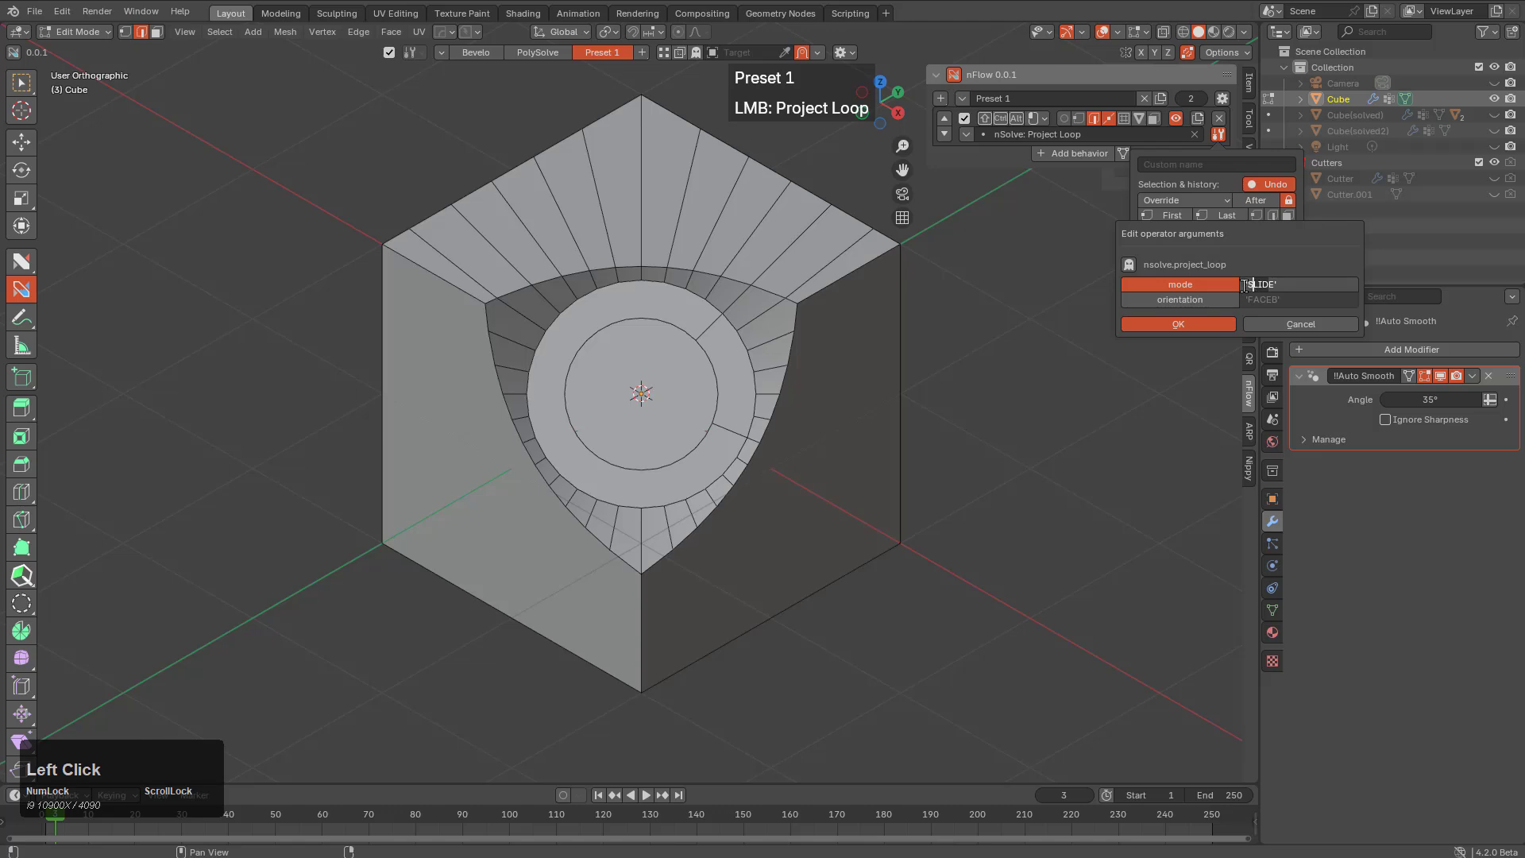
{"action": "key", "text": "BackSpace"}
{"action": "type", "text": "OFFSET"}
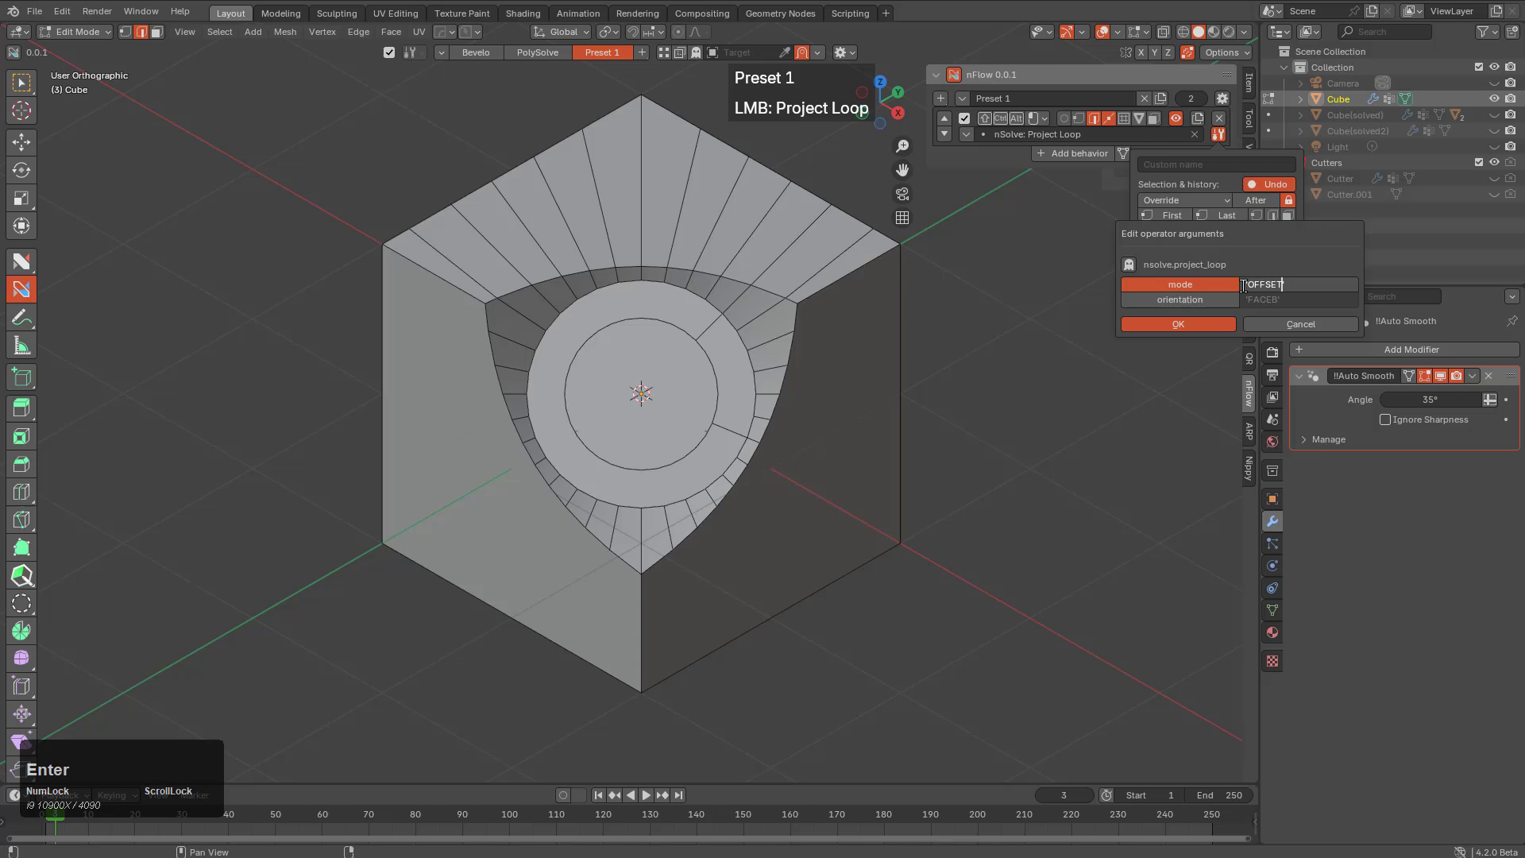
{"action": "key", "text": "Return"}
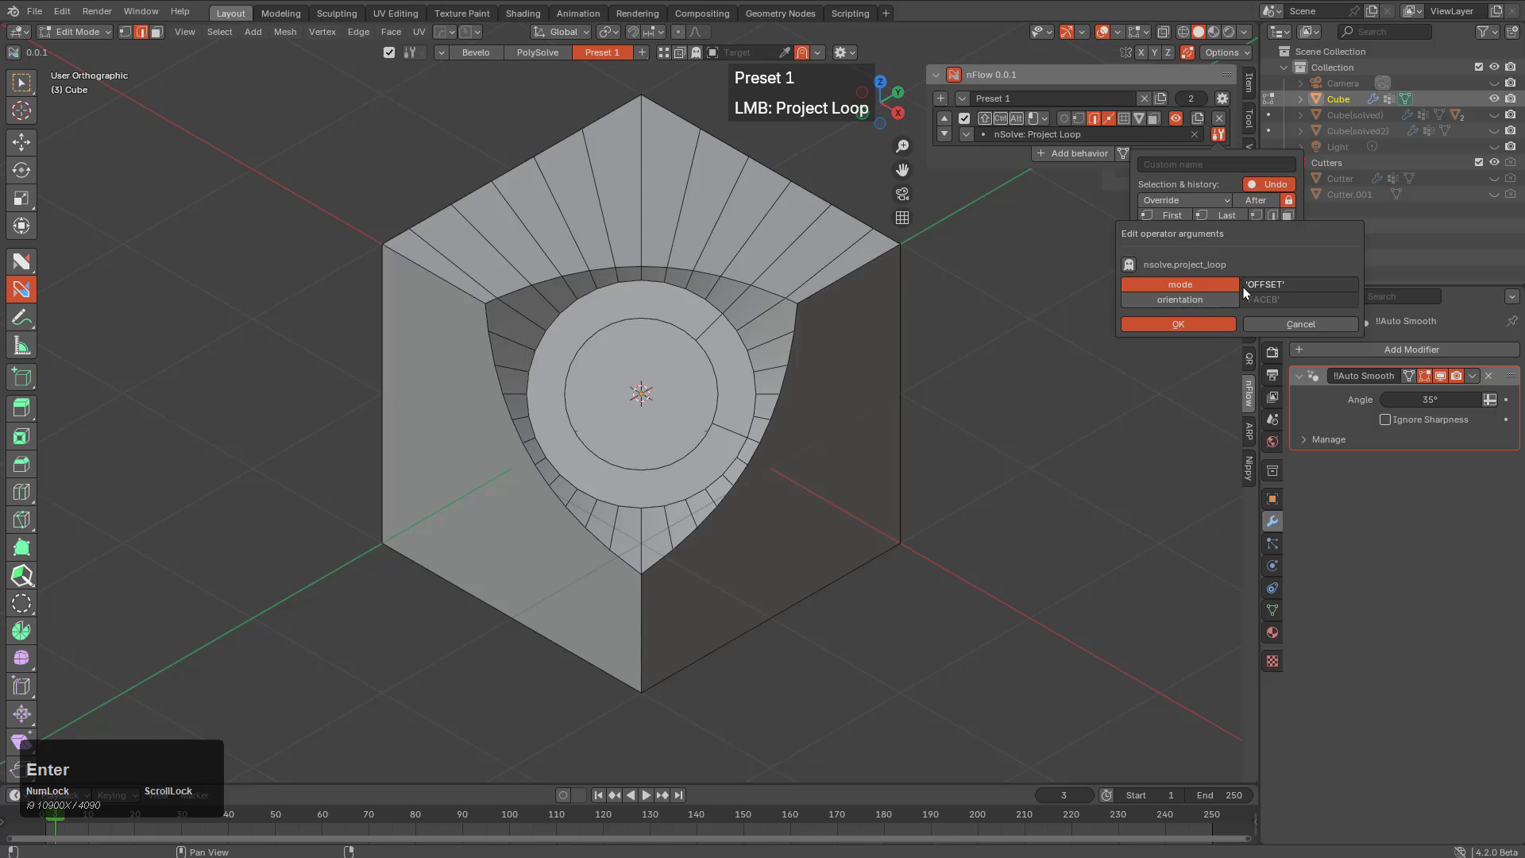
{"action": "left_click", "coordinate": [1183, 324]}
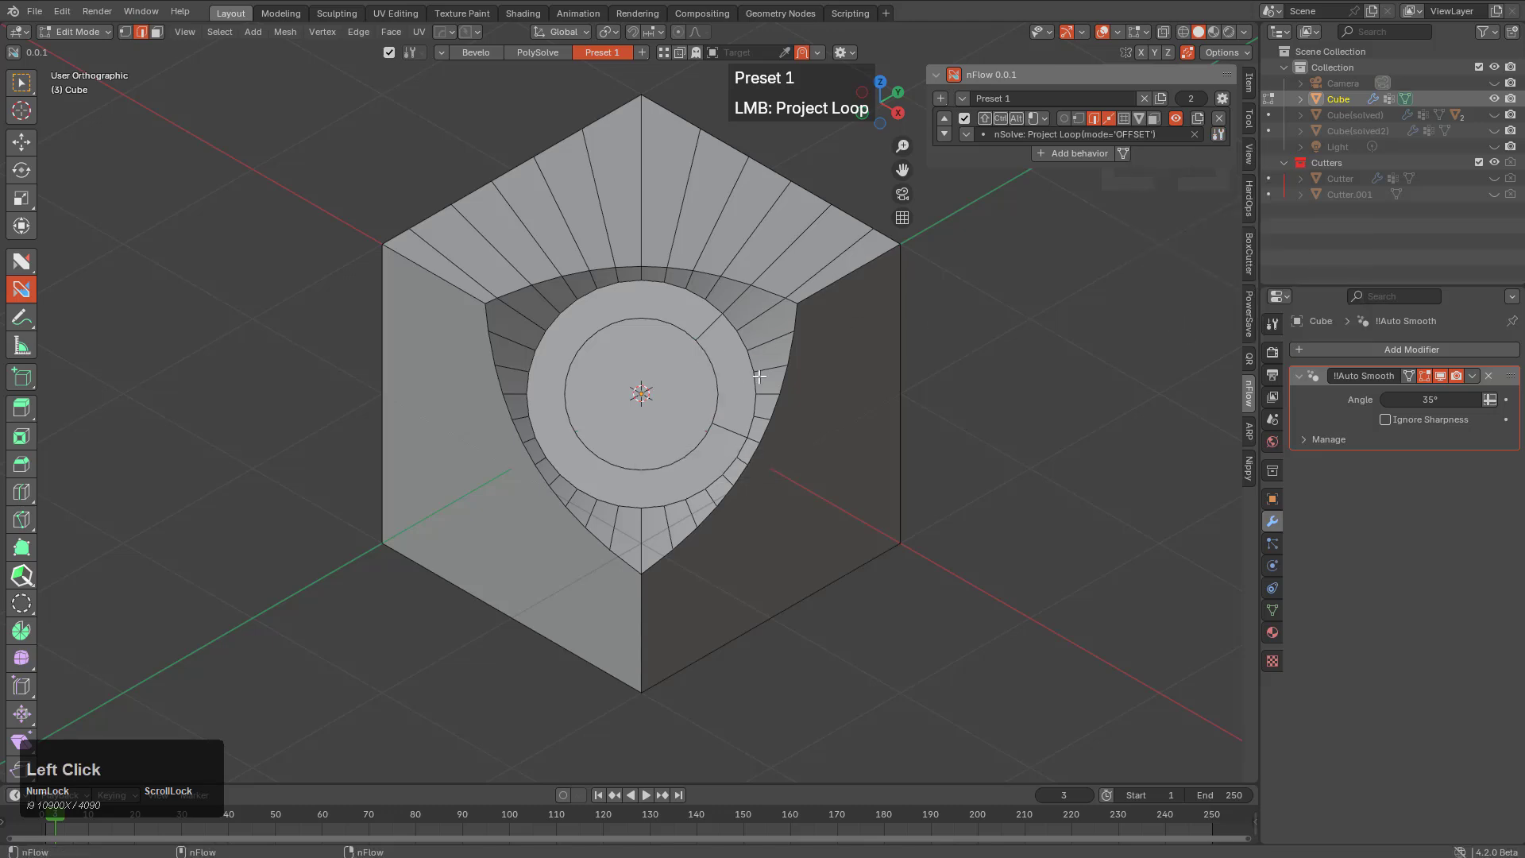
Project the curved cutout edges on the cube's two side faces outward past the face boundaries with the Offset preset
{"action": "left_click_drag", "start_coordinate": [770, 457], "coordinate": [1035, 437]}
{"action": "key", "text": "w"}
{"action": "key", "text": "w"}
{"action": "key", "text": "w"}
{"action": "key", "text": "w"}
{"action": "key", "text": "w"}
{"action": "key", "text": "w"}
{"action": "key", "text": "w"}
{"action": "key", "text": "w"}
{"action": "key", "text": "w"}
{"action": "key", "text": "w"}
{"action": "key", "text": "f"}
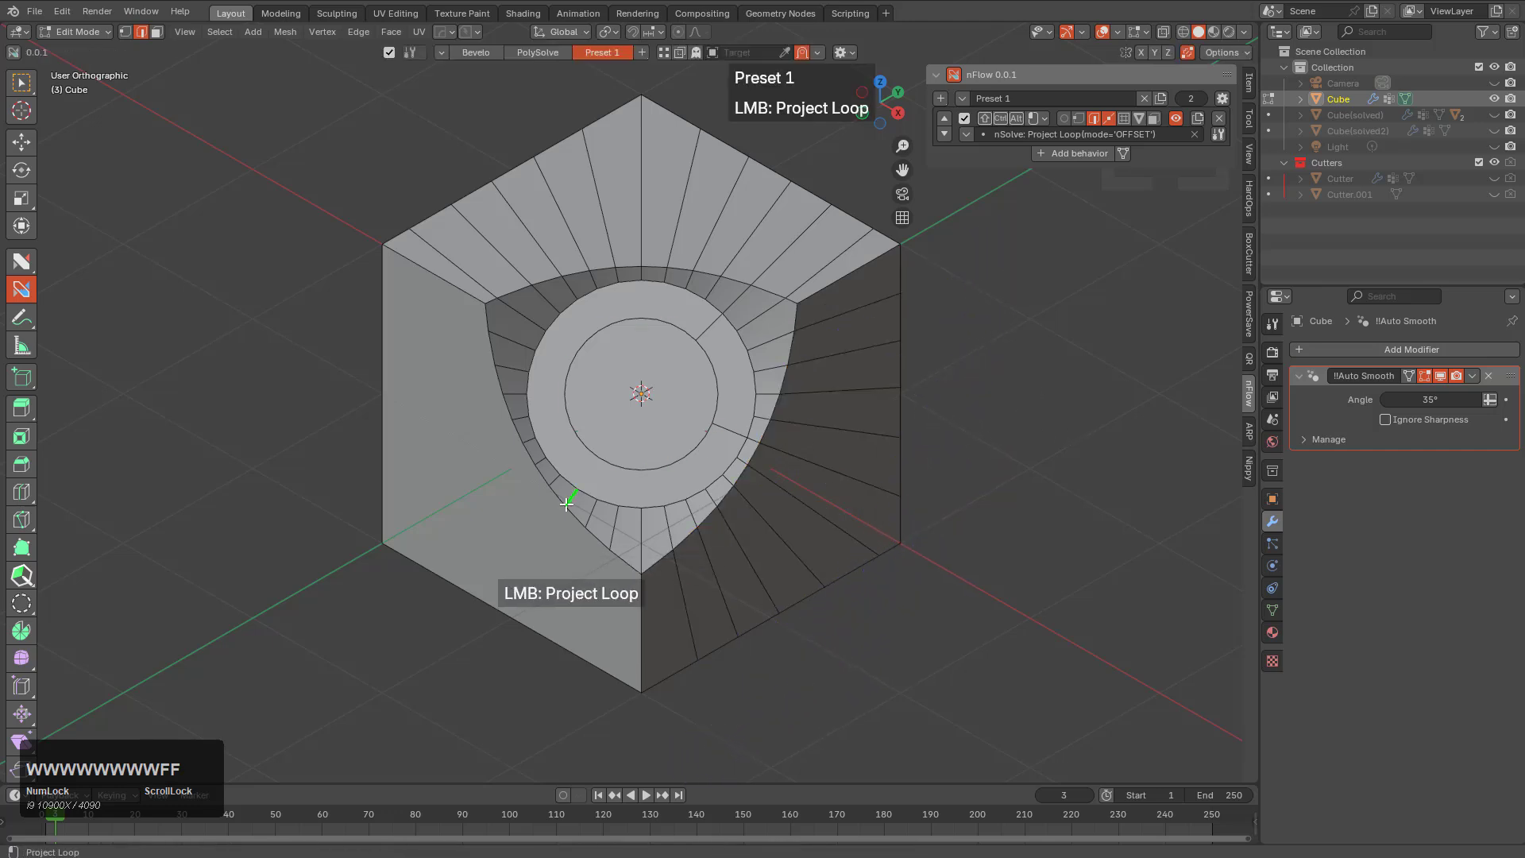
{"action": "left_click_drag", "start_coordinate": [566, 507], "coordinate": [194, 691]}
{"action": "key", "text": "f"}
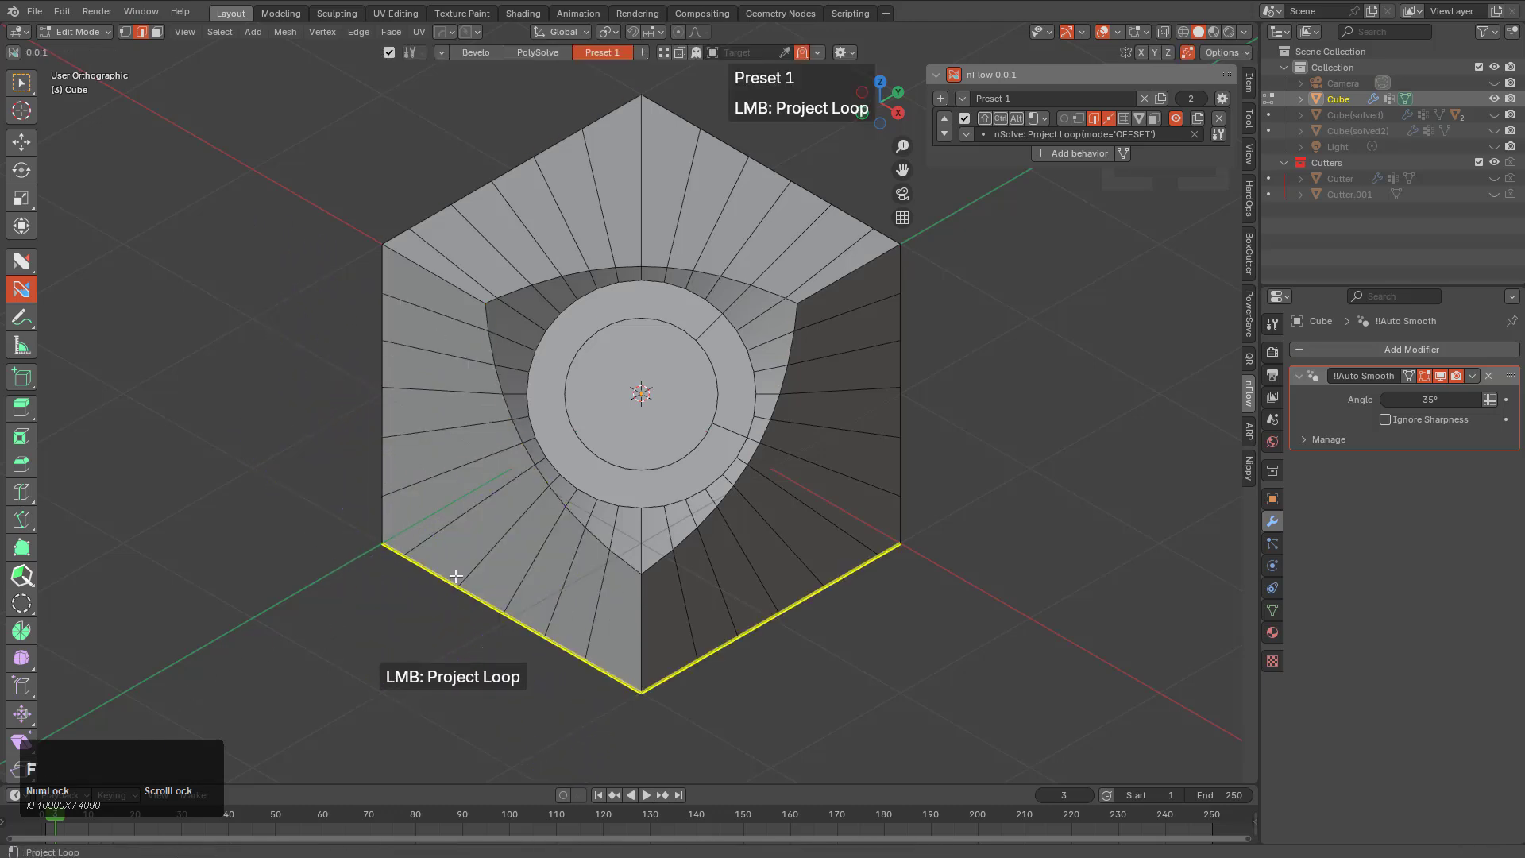
Copy the logged project_loop command with mode 'OFFSET' and orientation 'FACEB' and paste it as the preset behavior's operator
{"action": "left_click", "coordinate": [849, 15]}
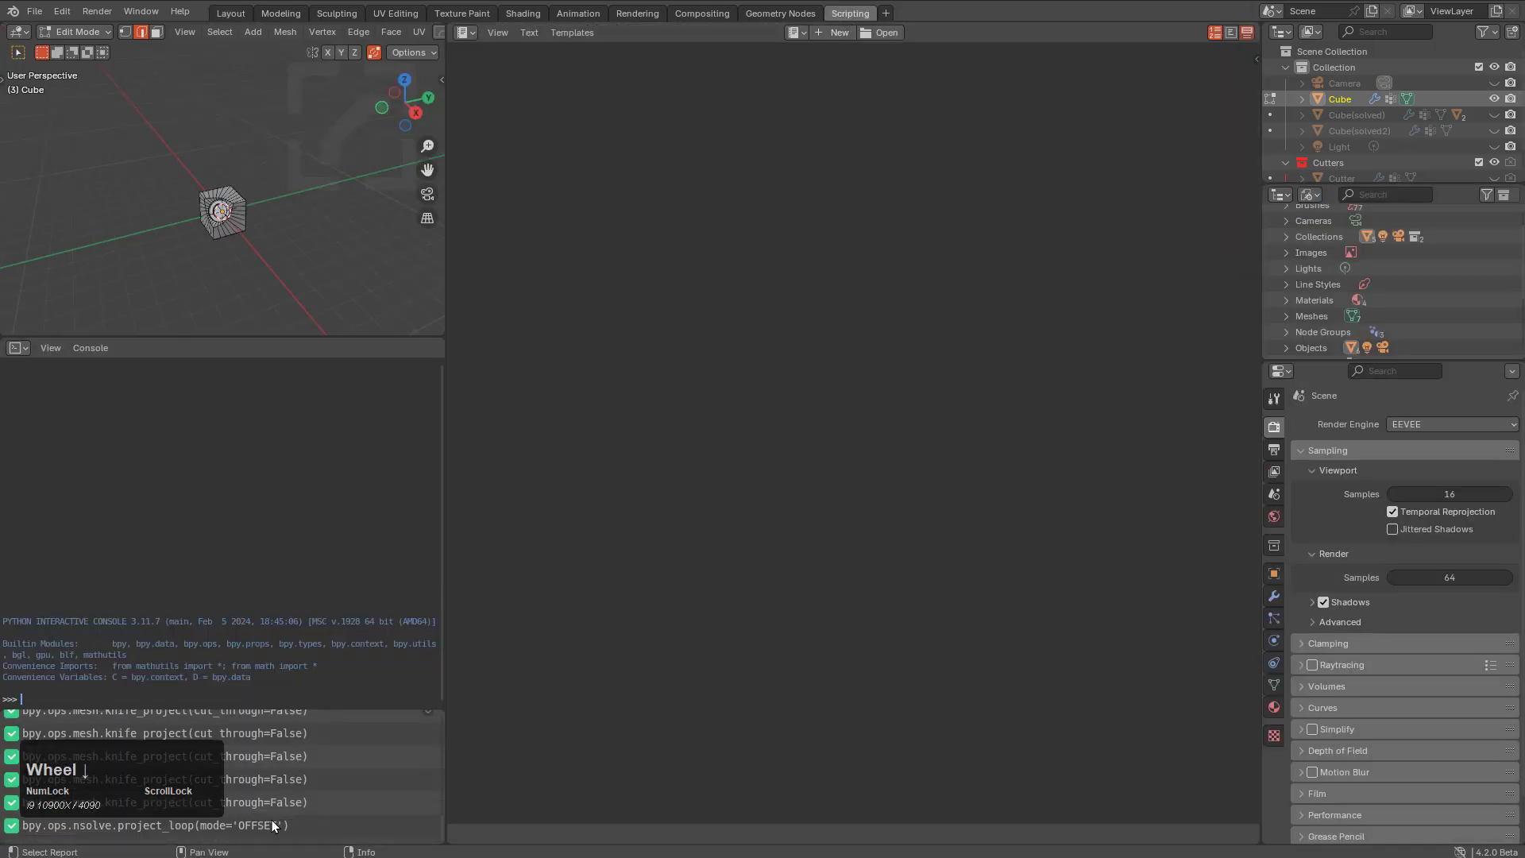
{"action": "scroll", "coordinate": [274, 812], "scroll_direction": "down", "scroll_amount": 5}
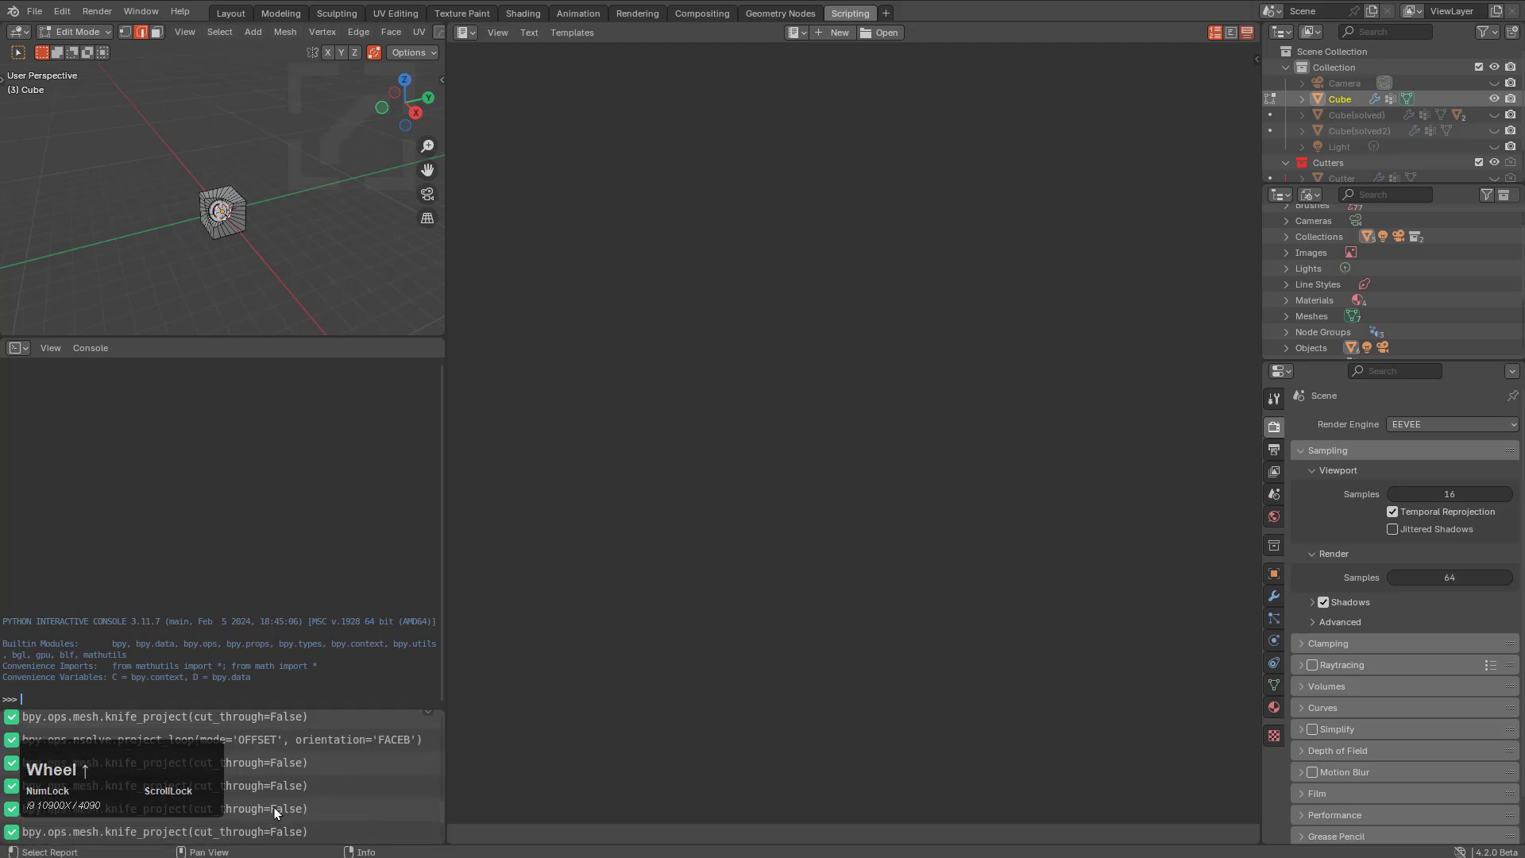
{"action": "scroll", "coordinate": [298, 771], "scroll_direction": "up", "scroll_amount": 3}
{"action": "left_click", "coordinate": [326, 771]}
{"action": "key", "text": "alt+a"}
{"action": "left_click", "coordinate": [326, 771]}
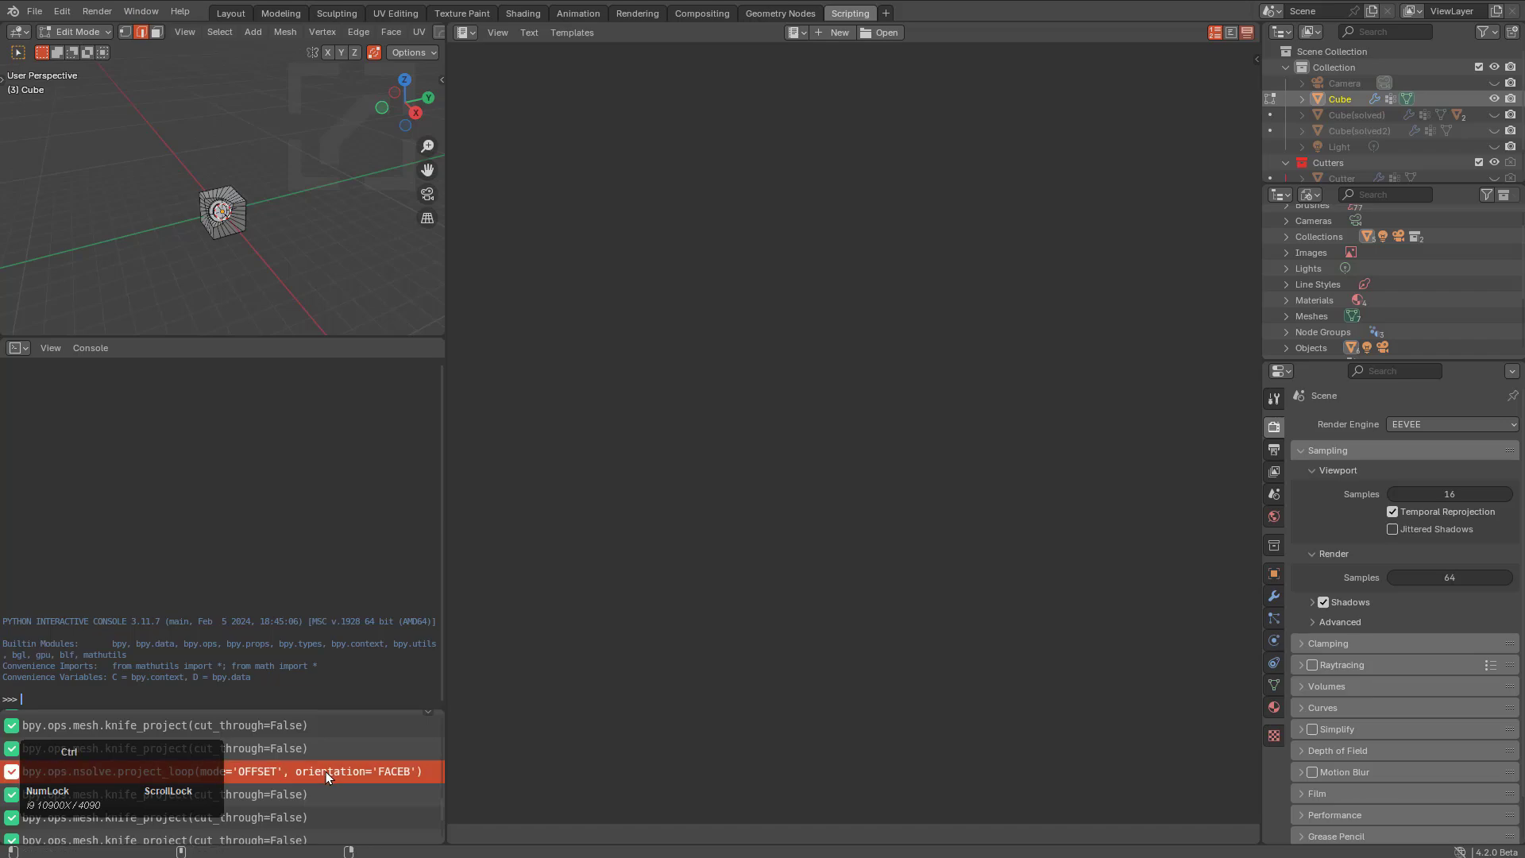
{"action": "key", "text": "ctrl+c"}
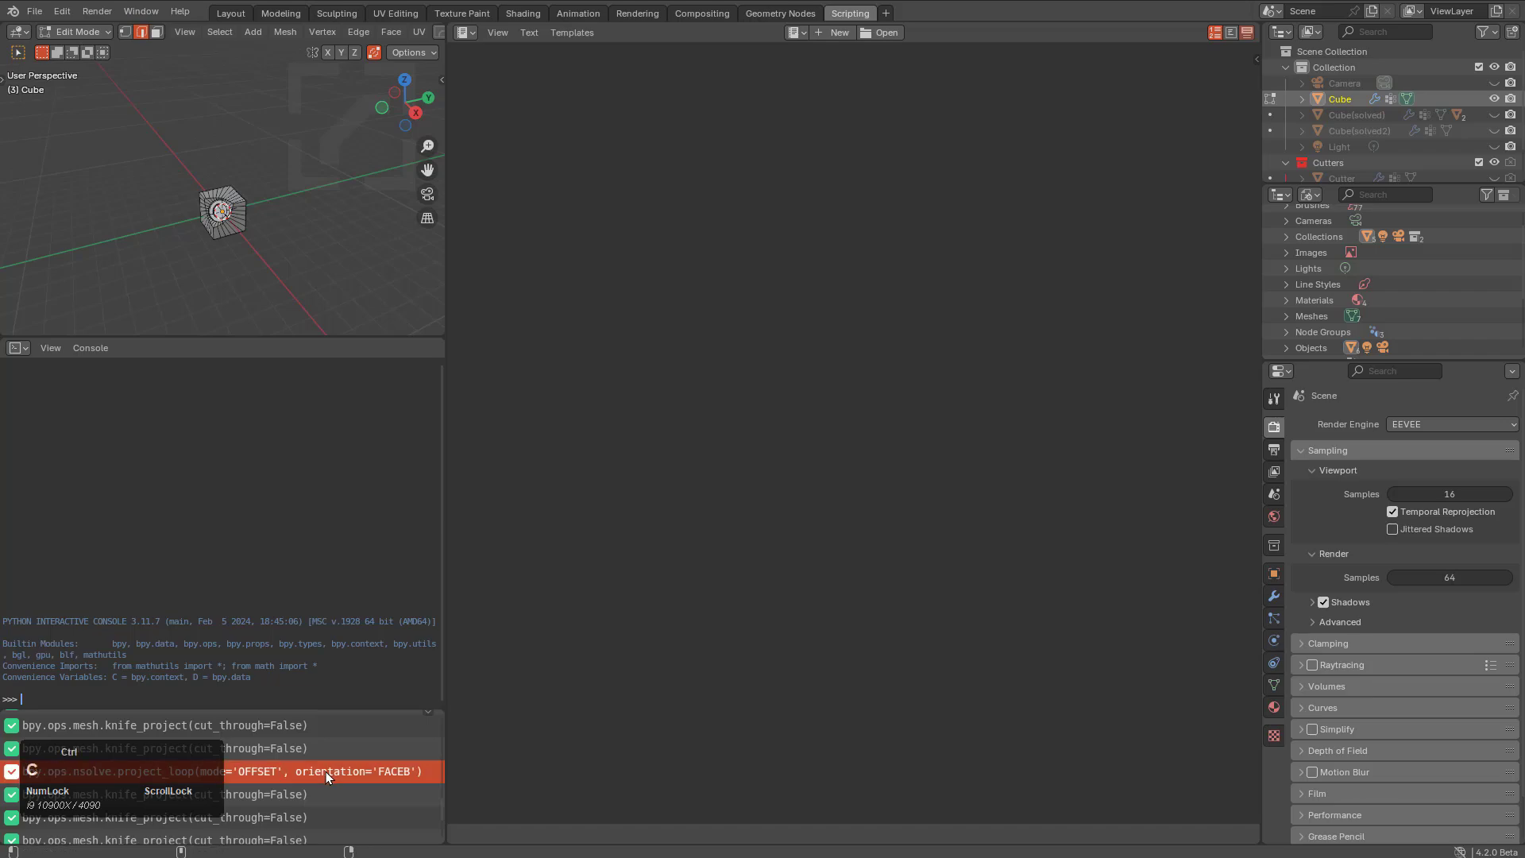
{"action": "left_click", "coordinate": [229, 13]}
{"action": "key", "text": "ctrl+v"}
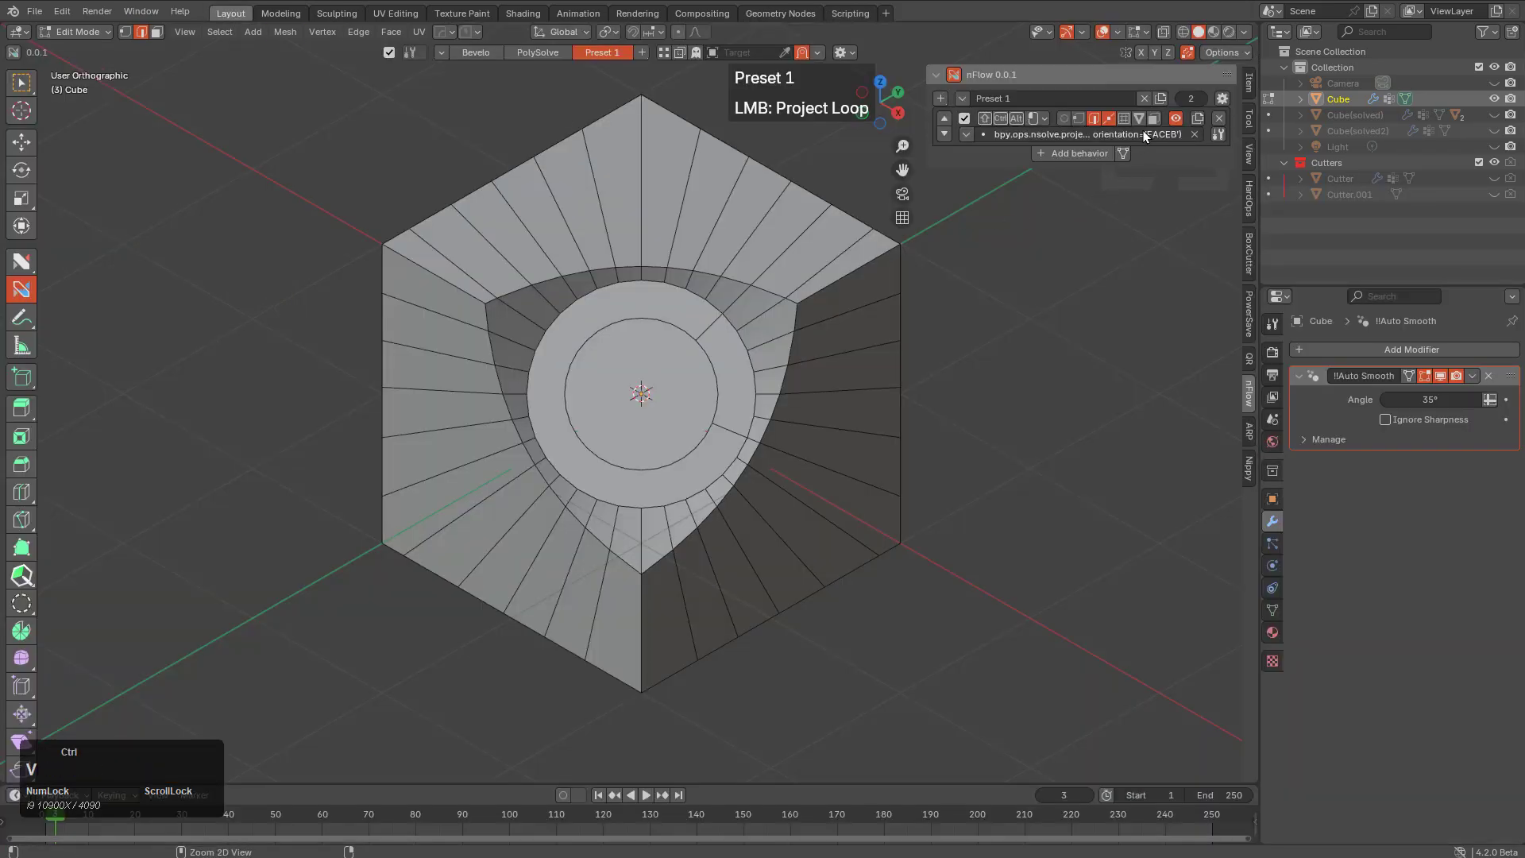
Undo the loop projections on all three cube faces
{"action": "key", "text": "ctrl+z"}
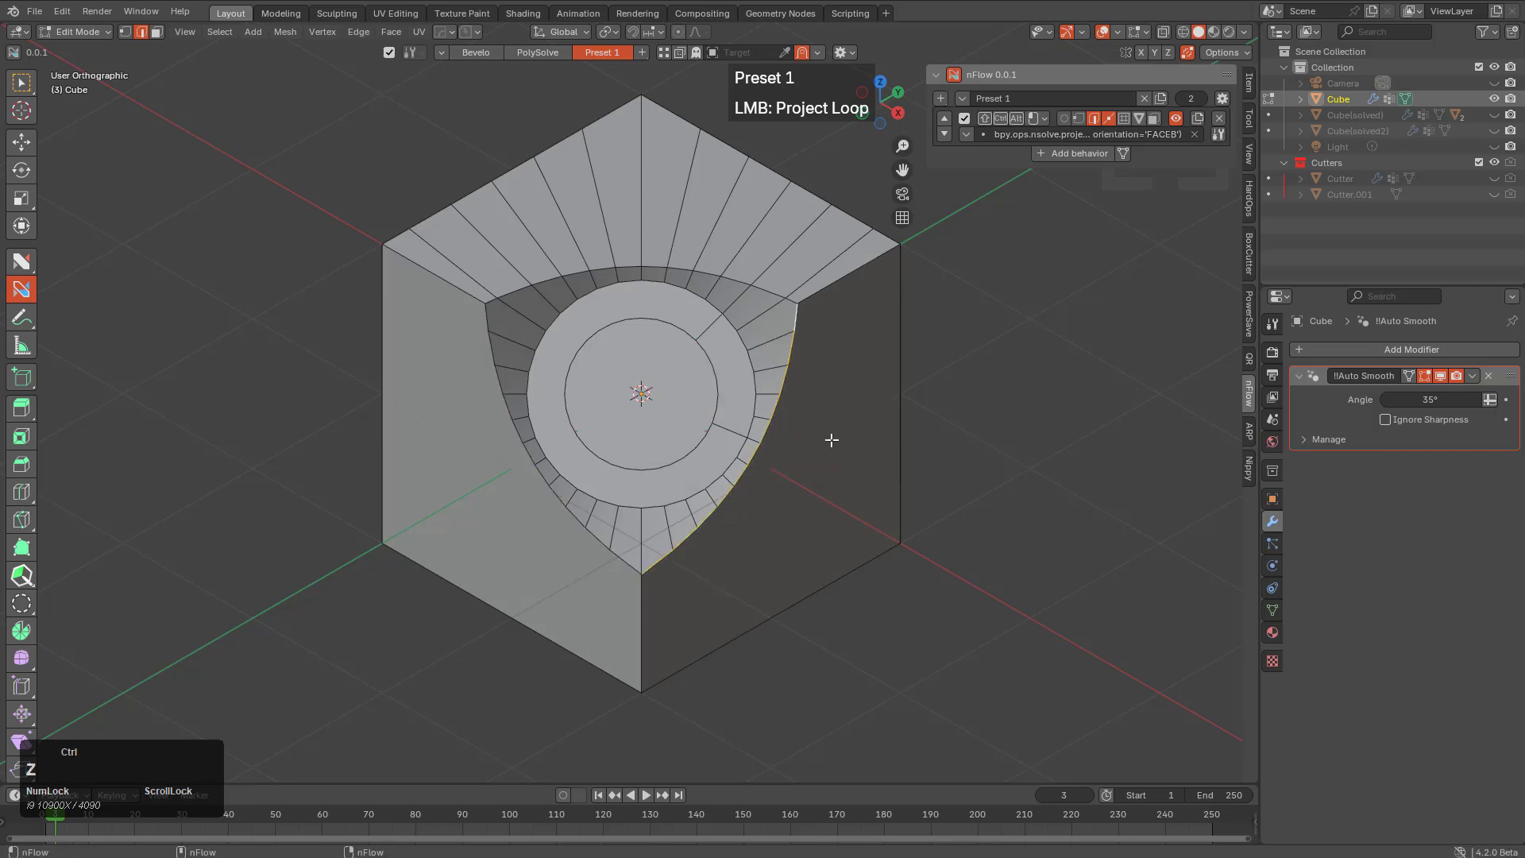
{"action": "key", "text": "ctrl+z"}
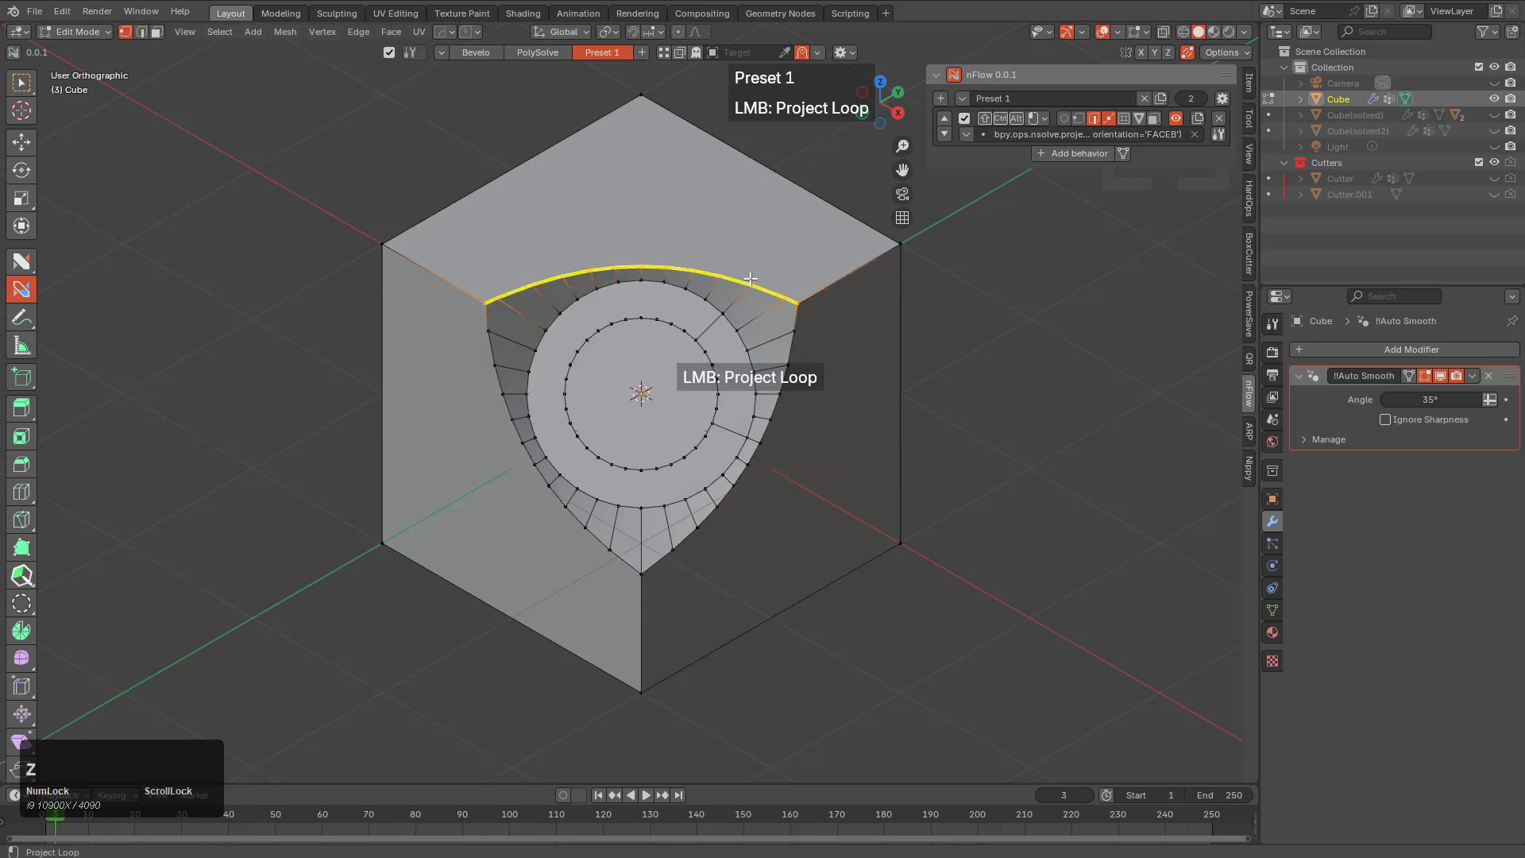
Try Project Loop on the top face's curved edge, cycling its orientation, direction and Slide mode, and cancel the operation
{"action": "left_click_drag", "start_coordinate": [751, 278], "coordinate": [819, 130]}
{"action": "key", "text": "w"}
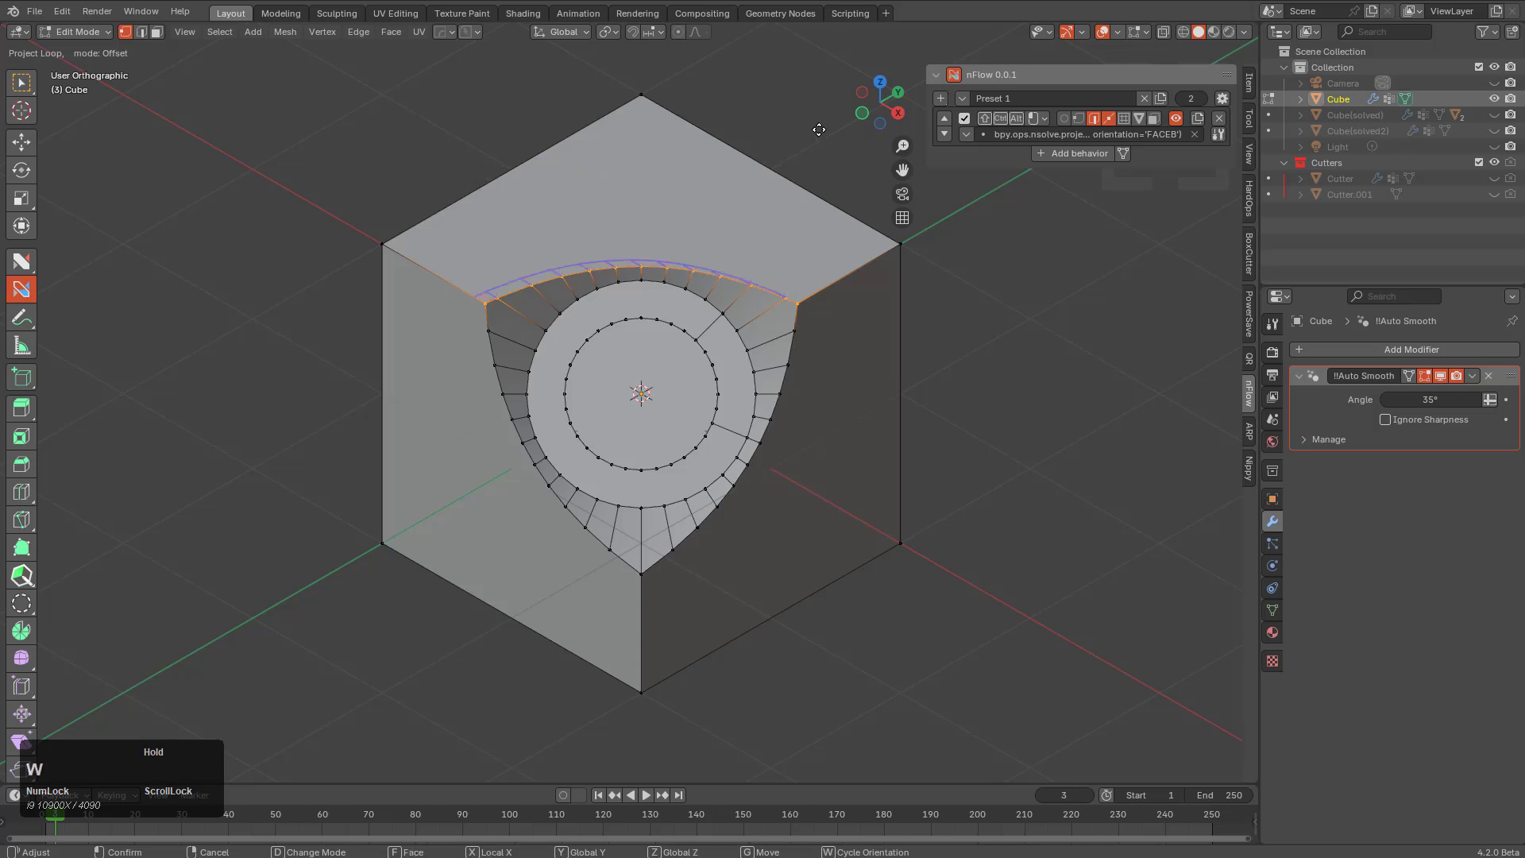
{"action": "key", "text": "w"}
{"action": "key", "text": "w"}
{"action": "key", "text": "d"}
{"action": "key", "text": "f"}
{"action": "key", "text": "f"}
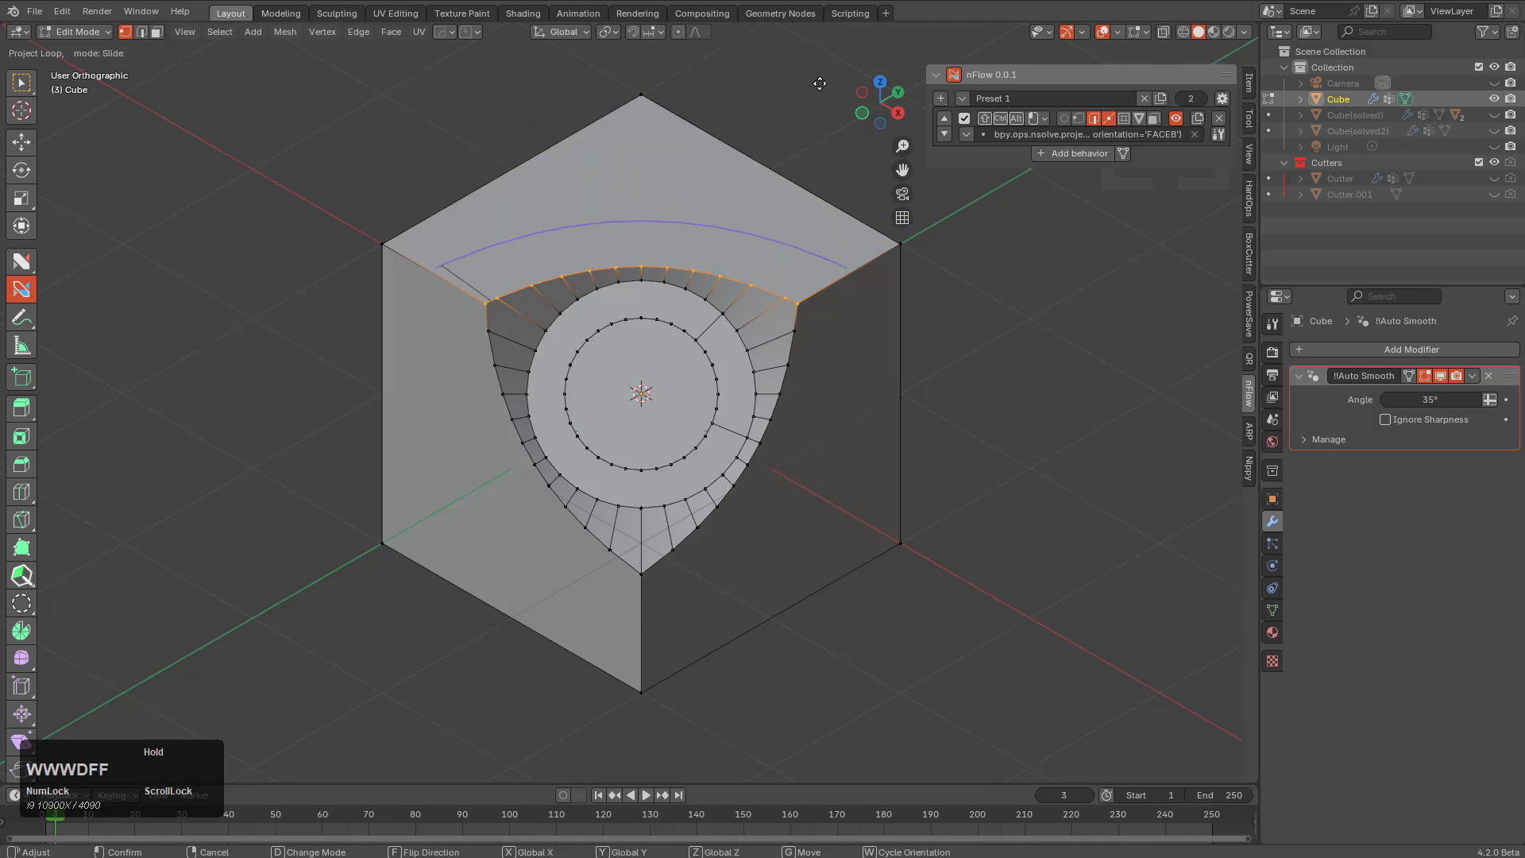
{"action": "key", "text": "f"}
{"action": "key", "text": "f"}
{"action": "key", "text": "w"}
{"action": "key", "text": "w"}
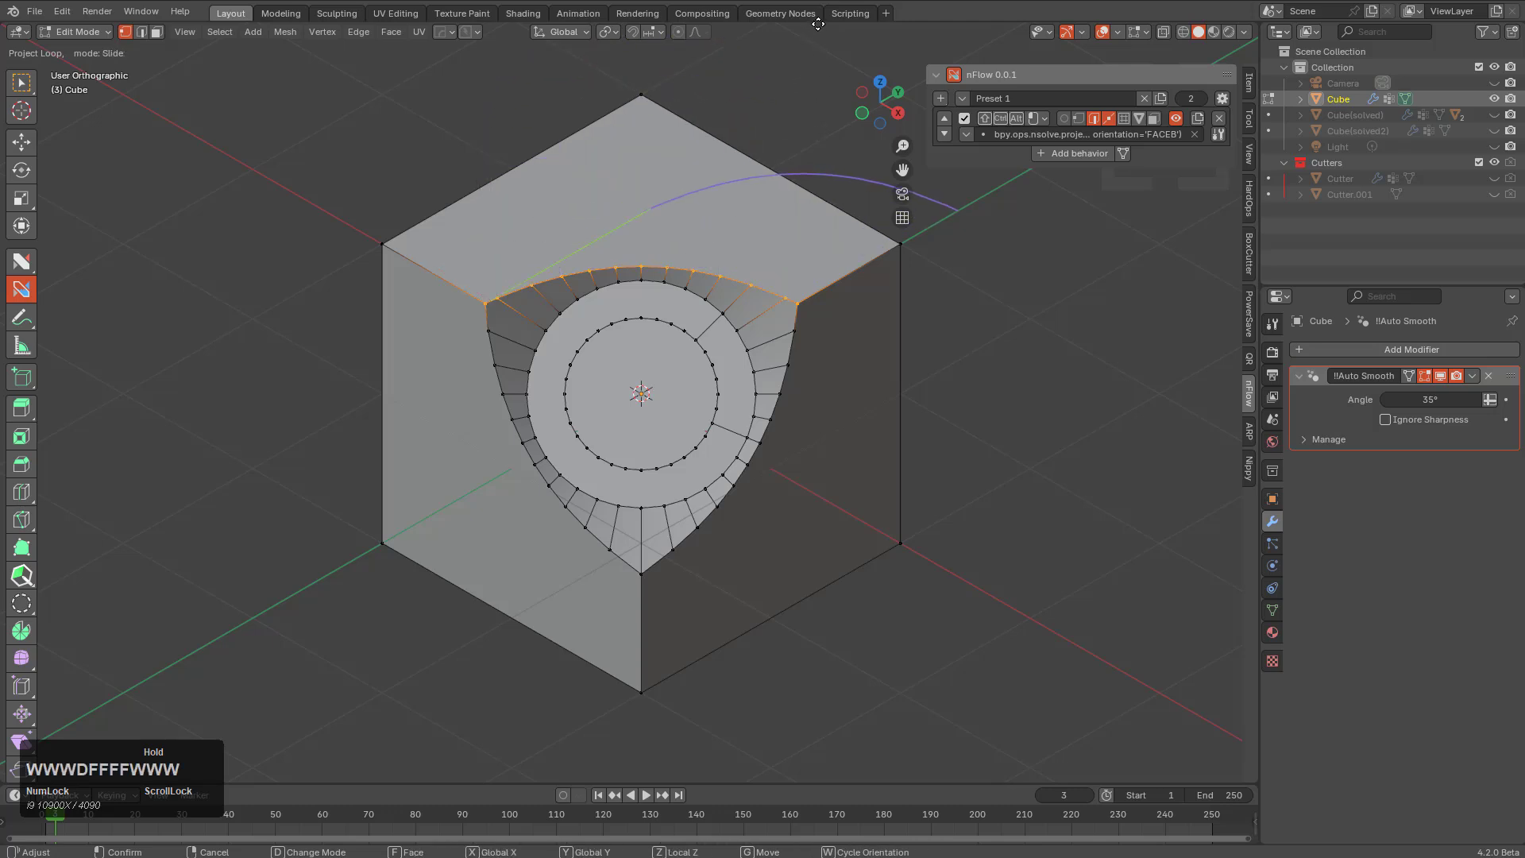
{"action": "right_click", "coordinate": [807, 31]}
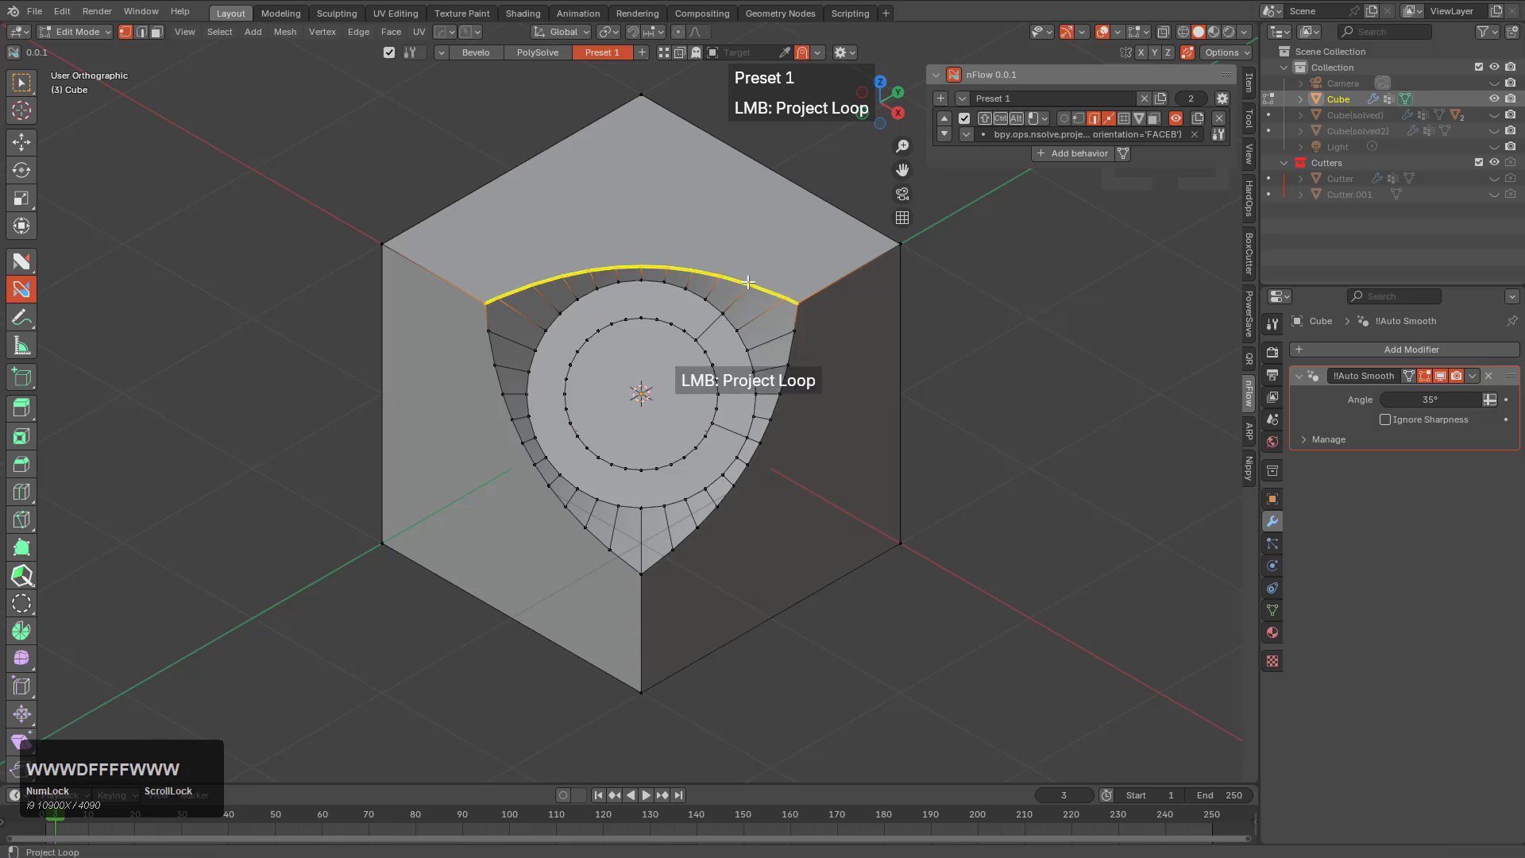
Project the curved cutout edge on the cube's top face outward past the face boundaries in Offset mode, cycling the orientation and flipping the direction
{"action": "left_click_drag", "start_coordinate": [735, 274], "coordinate": [766, 76]}
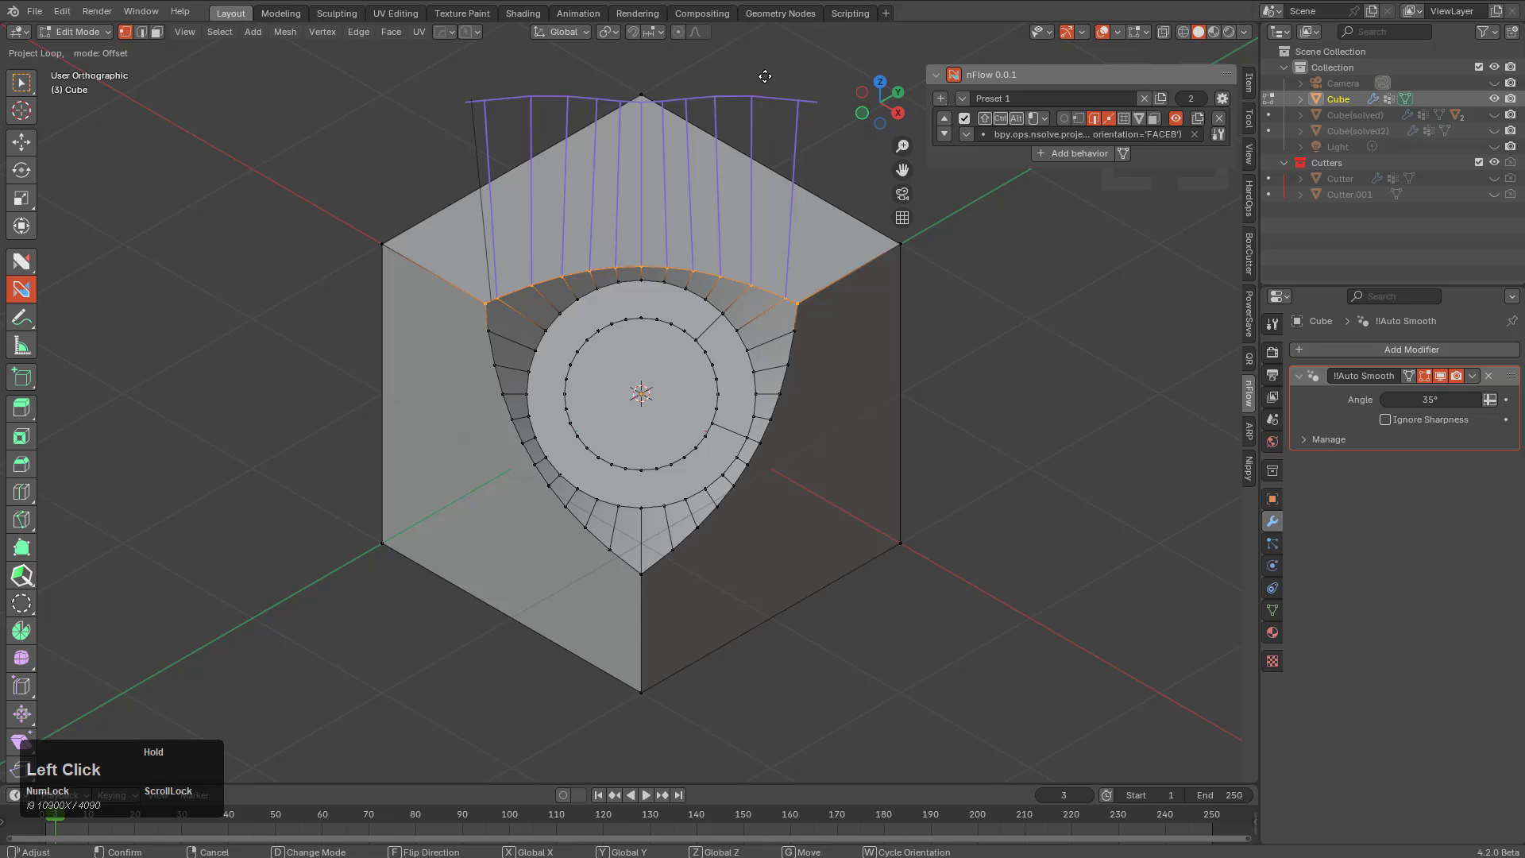
{"action": "key", "text": "w"}
{"action": "key", "text": "w"}
{"action": "key", "text": "w"}
{"action": "key", "text": "f"}
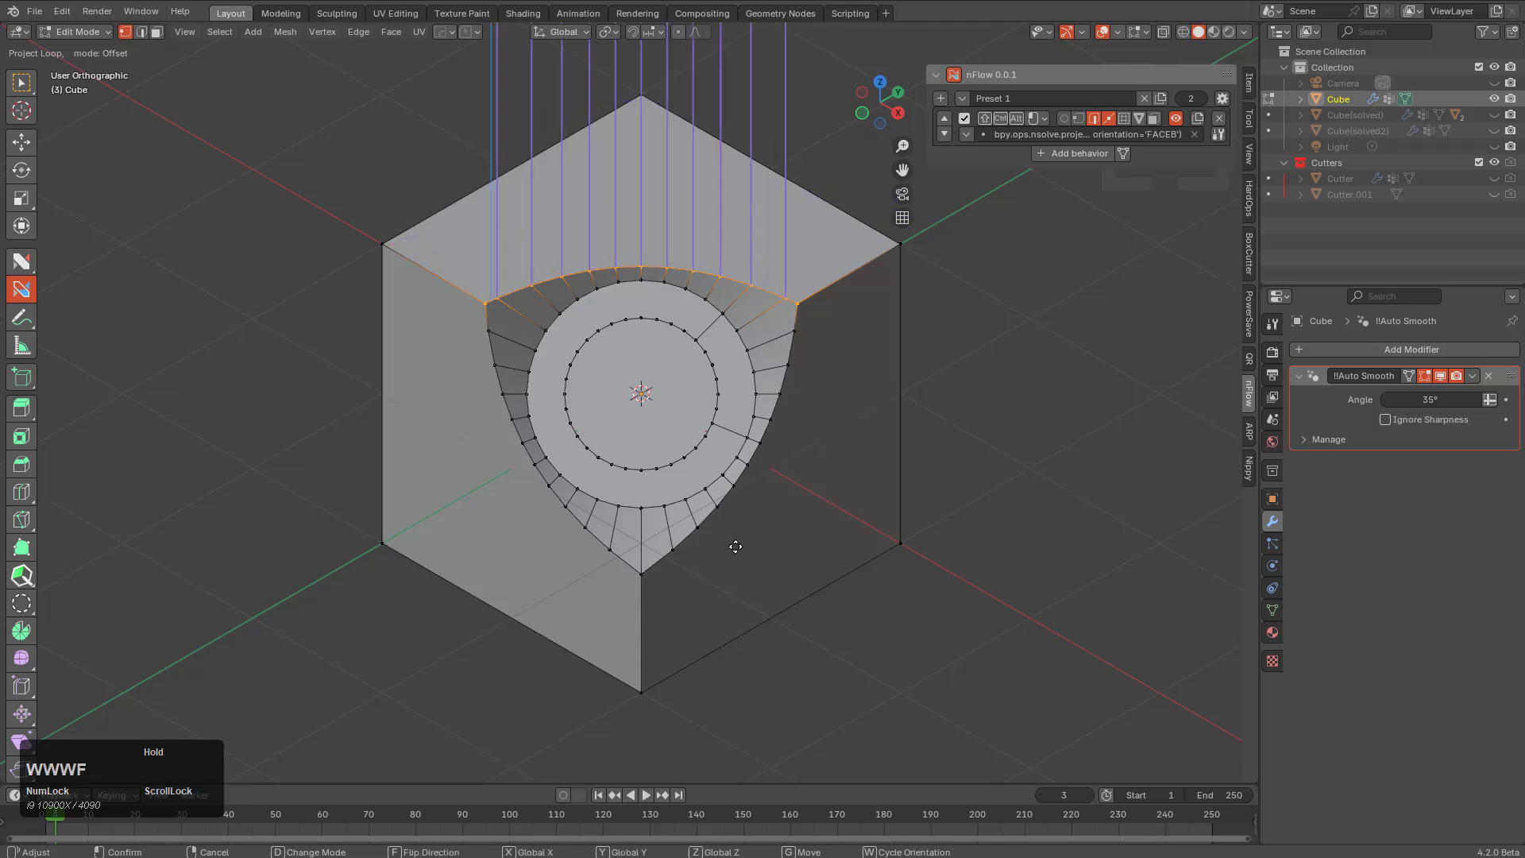
{"action": "key", "text": "f"}
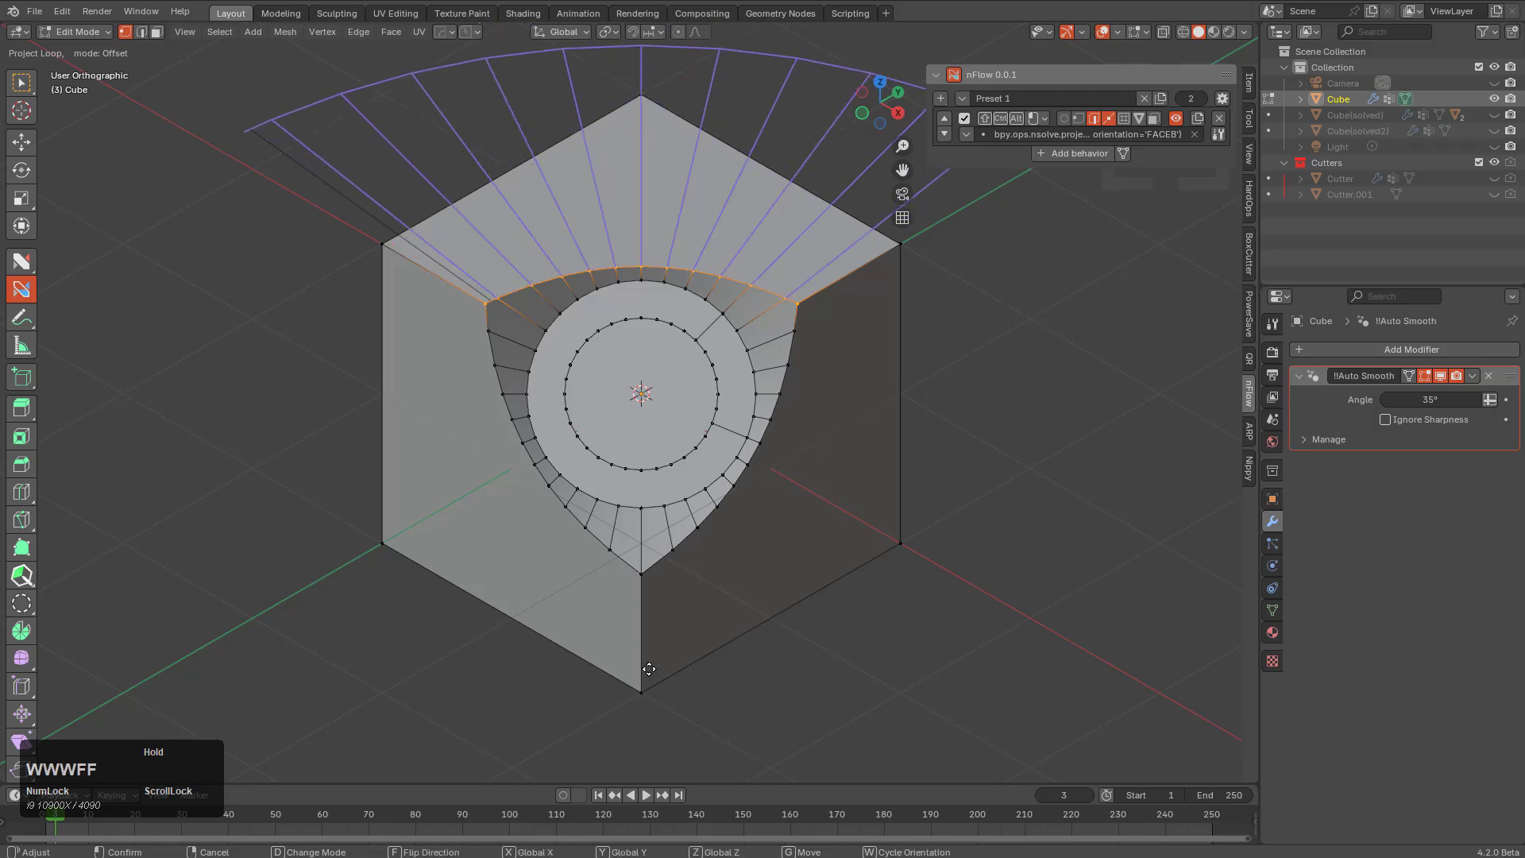
{"action": "left_click", "coordinate": [648, 614]}
Project the curved cutout edges on the cube's two side faces outward past the face boundaries with flipped direction
{"action": "left_click", "coordinate": [671, 550]}
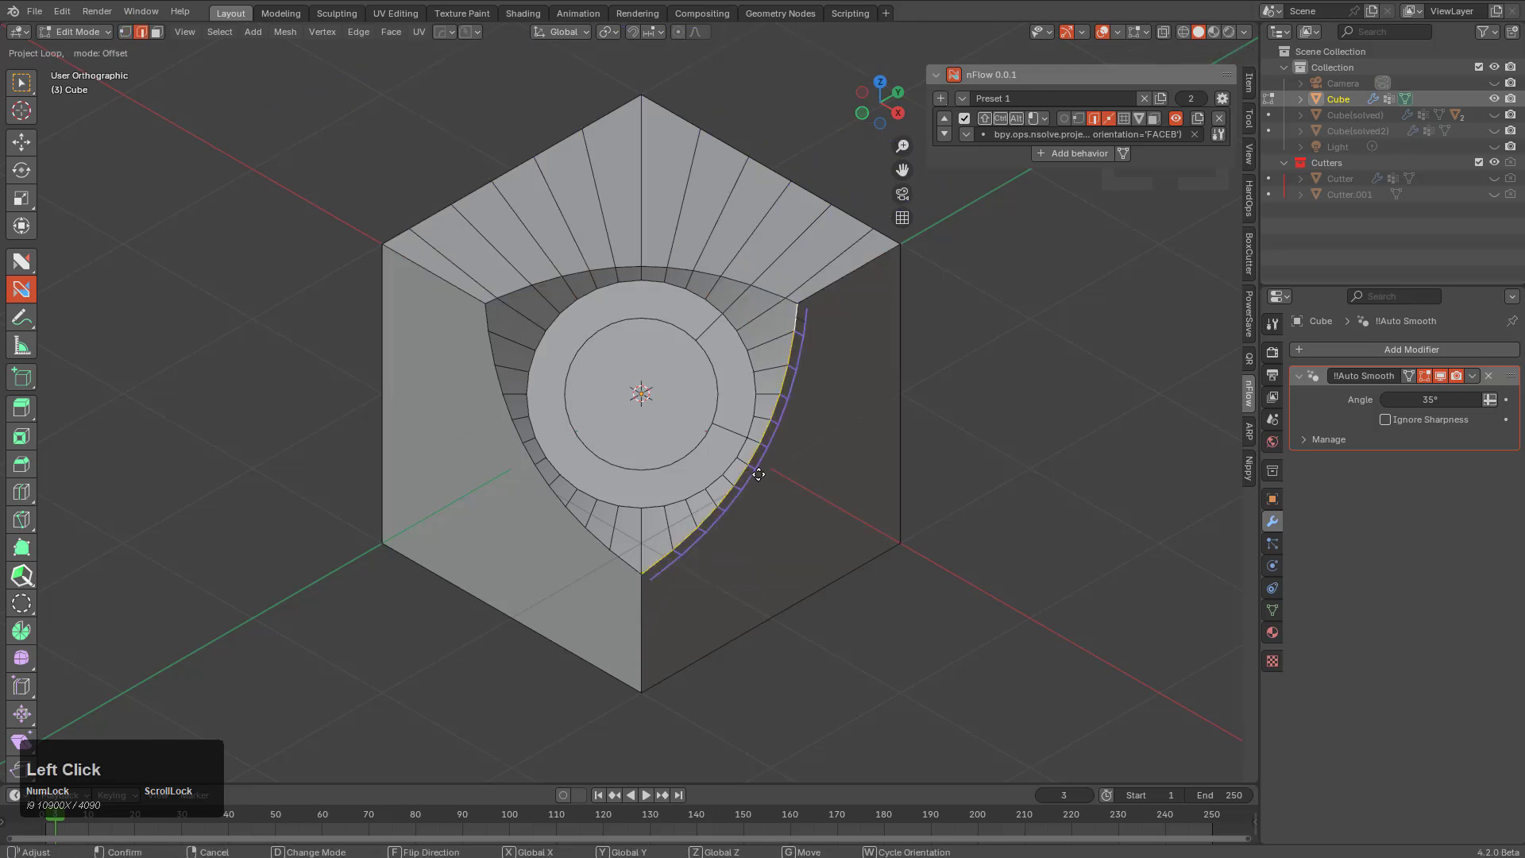
{"action": "key", "text": "f"}
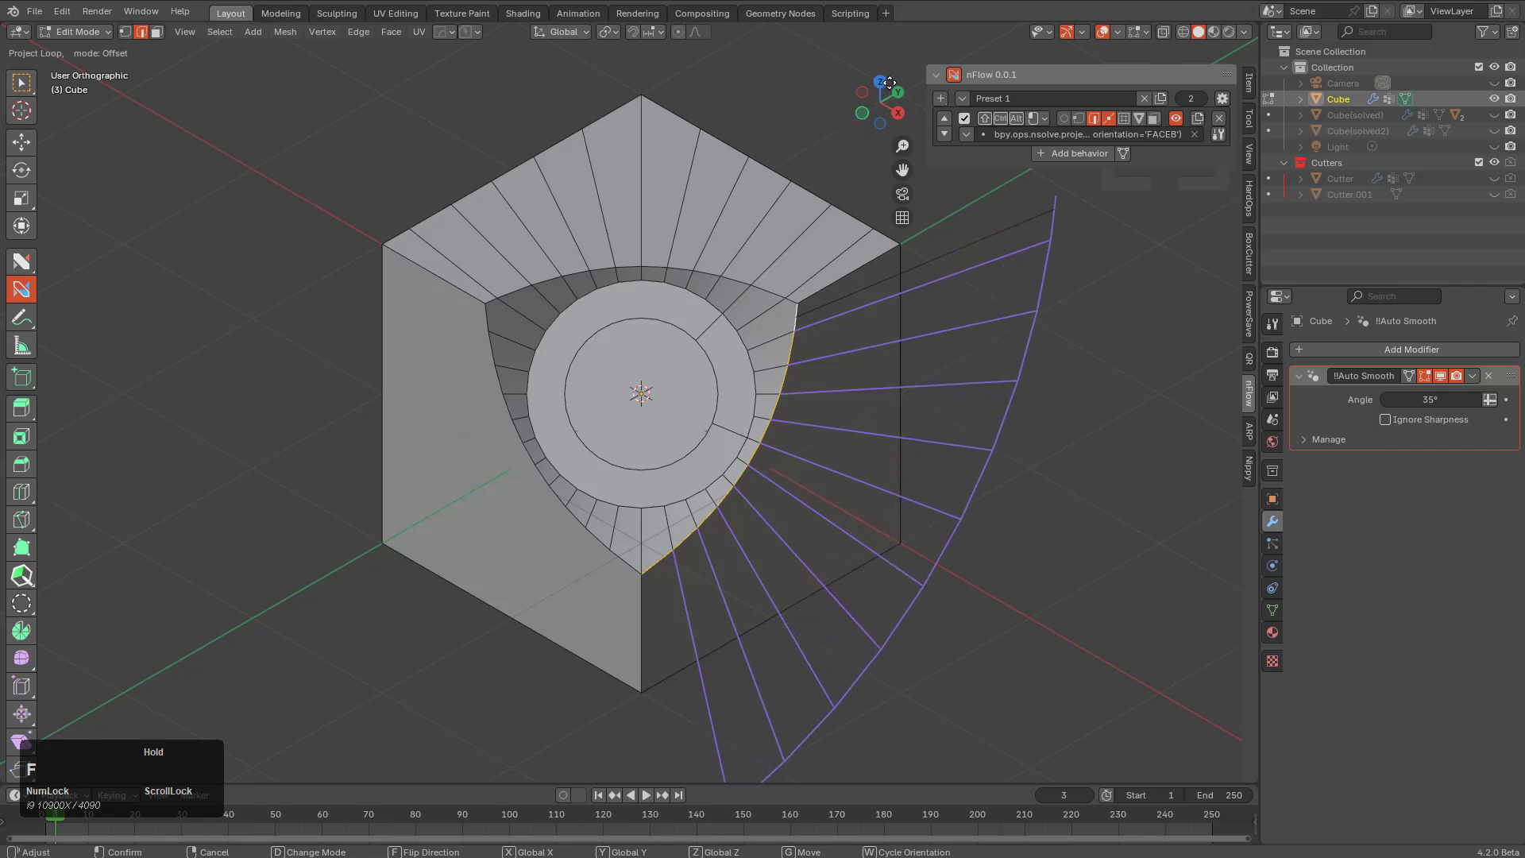
{"action": "left_click", "coordinate": [814, 189]}
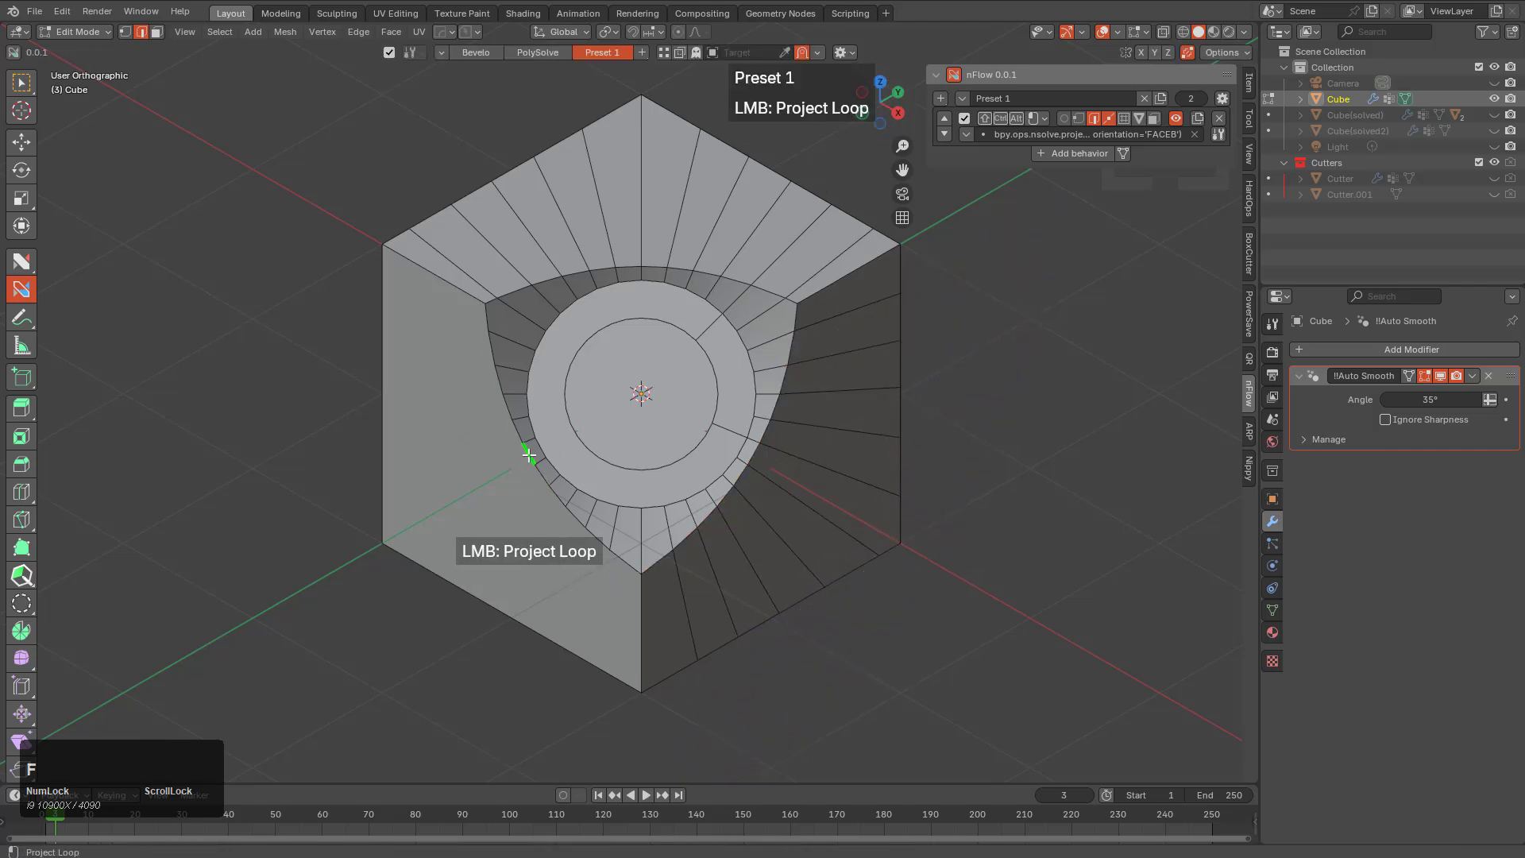
{"action": "left_click_drag", "start_coordinate": [528, 464], "coordinate": [325, 602]}
{"action": "key", "text": "f"}
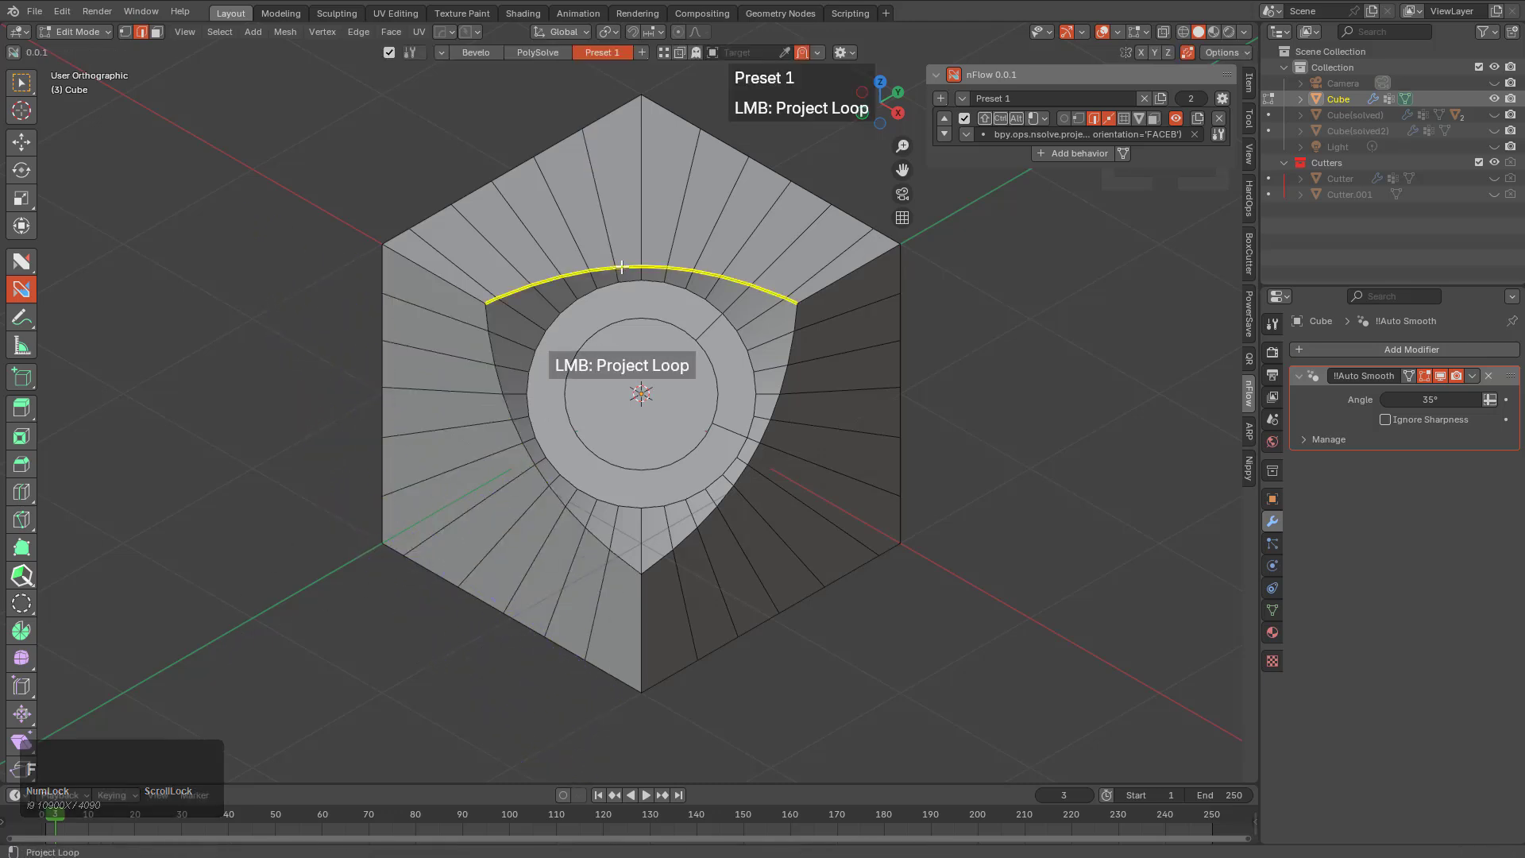
Add an nFlow Loop Cut behavior targeting edges to Preset 1, and limit the Project Loop behavior to edge loops
{"action": "scroll", "coordinate": [625, 265], "scroll_direction": "up", "scroll_amount": 4}
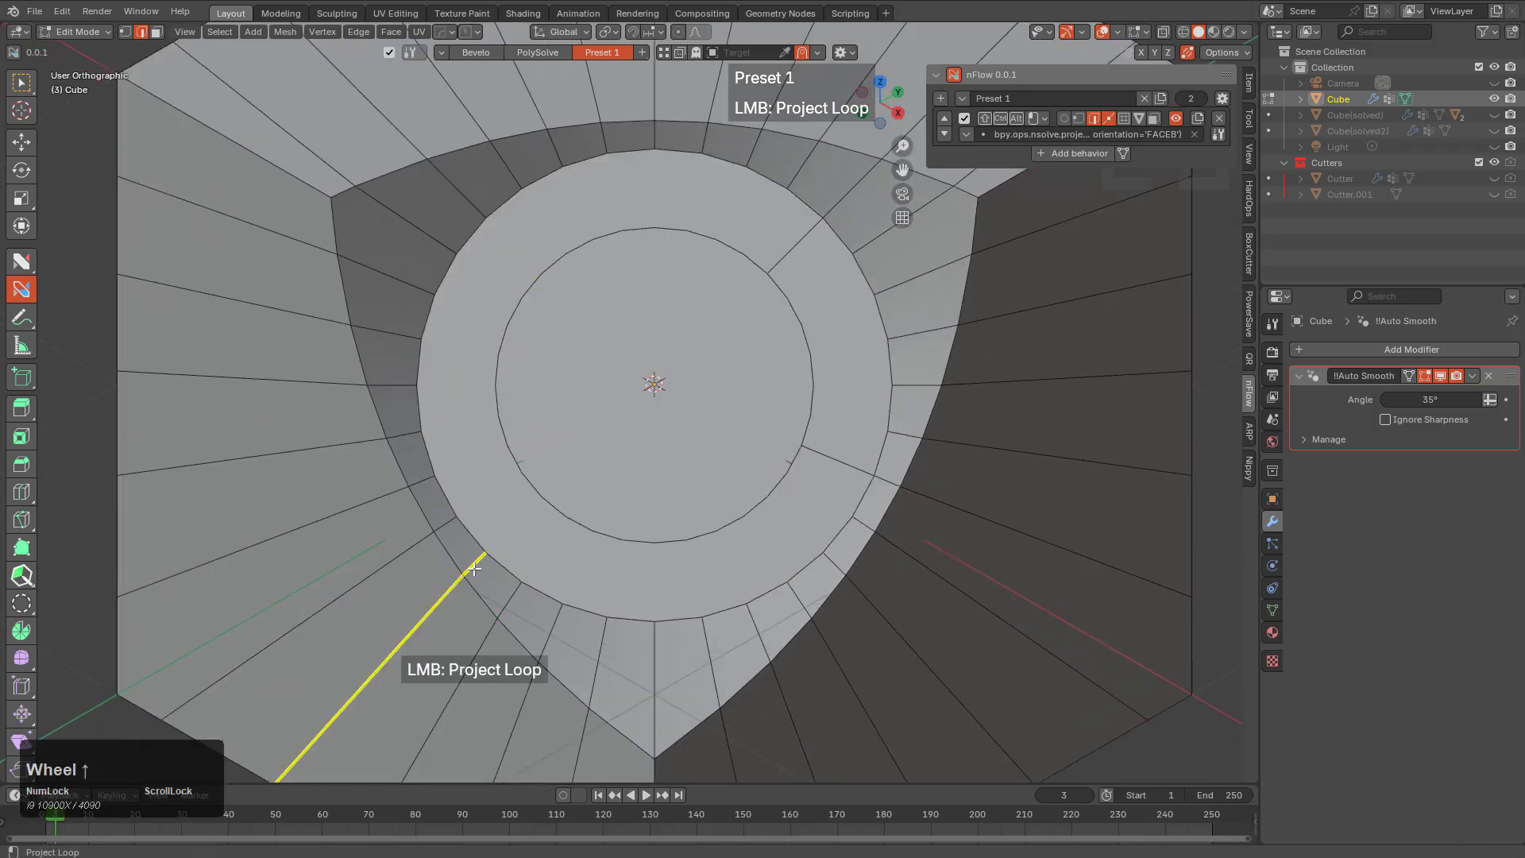
{"action": "left_click", "coordinate": [1074, 154]}
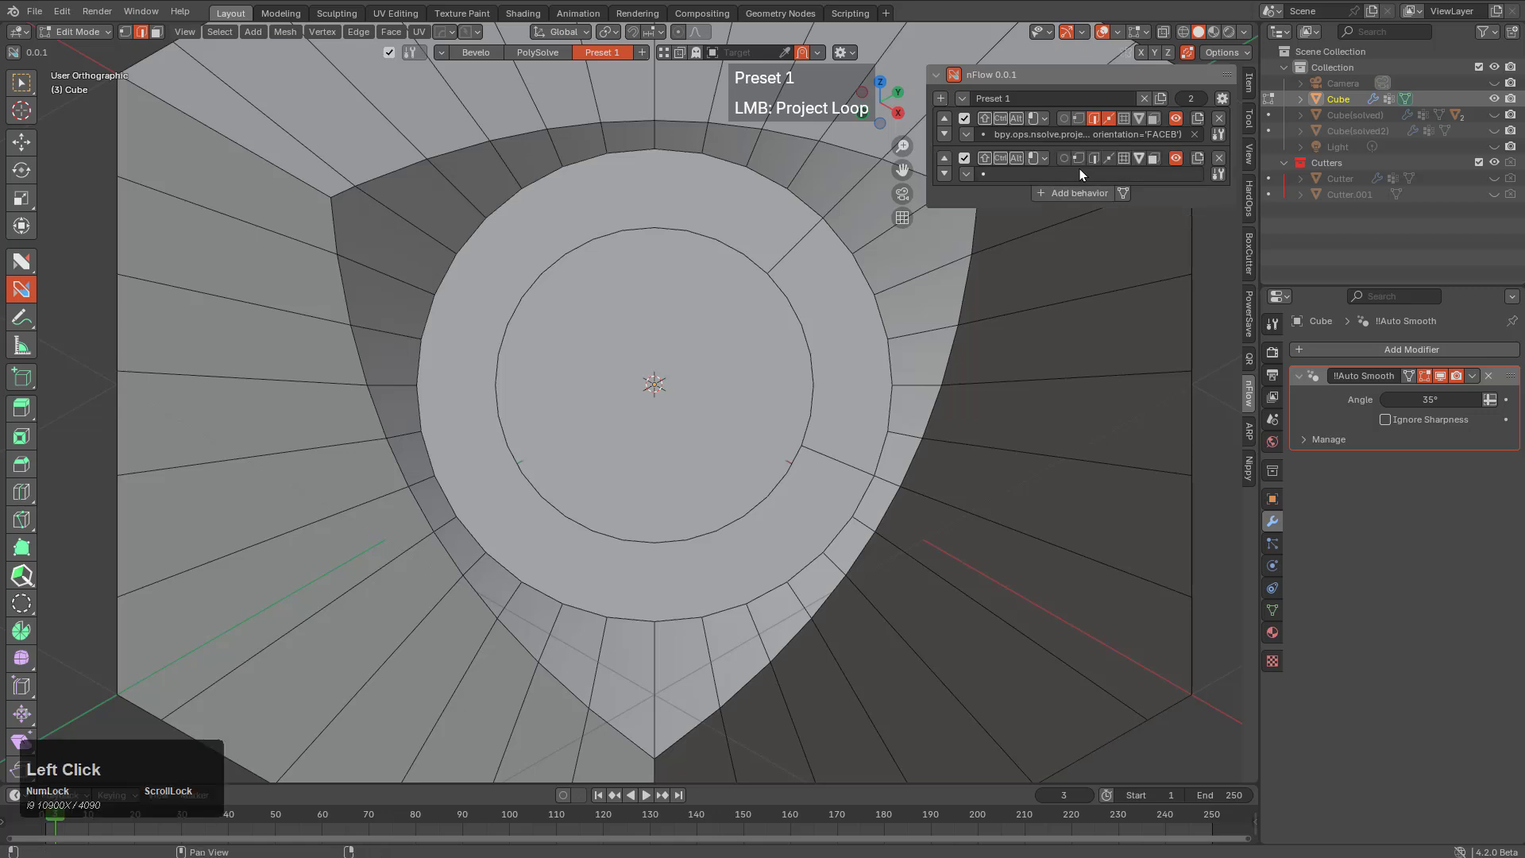
{"action": "double_click", "coordinate": [981, 174]}
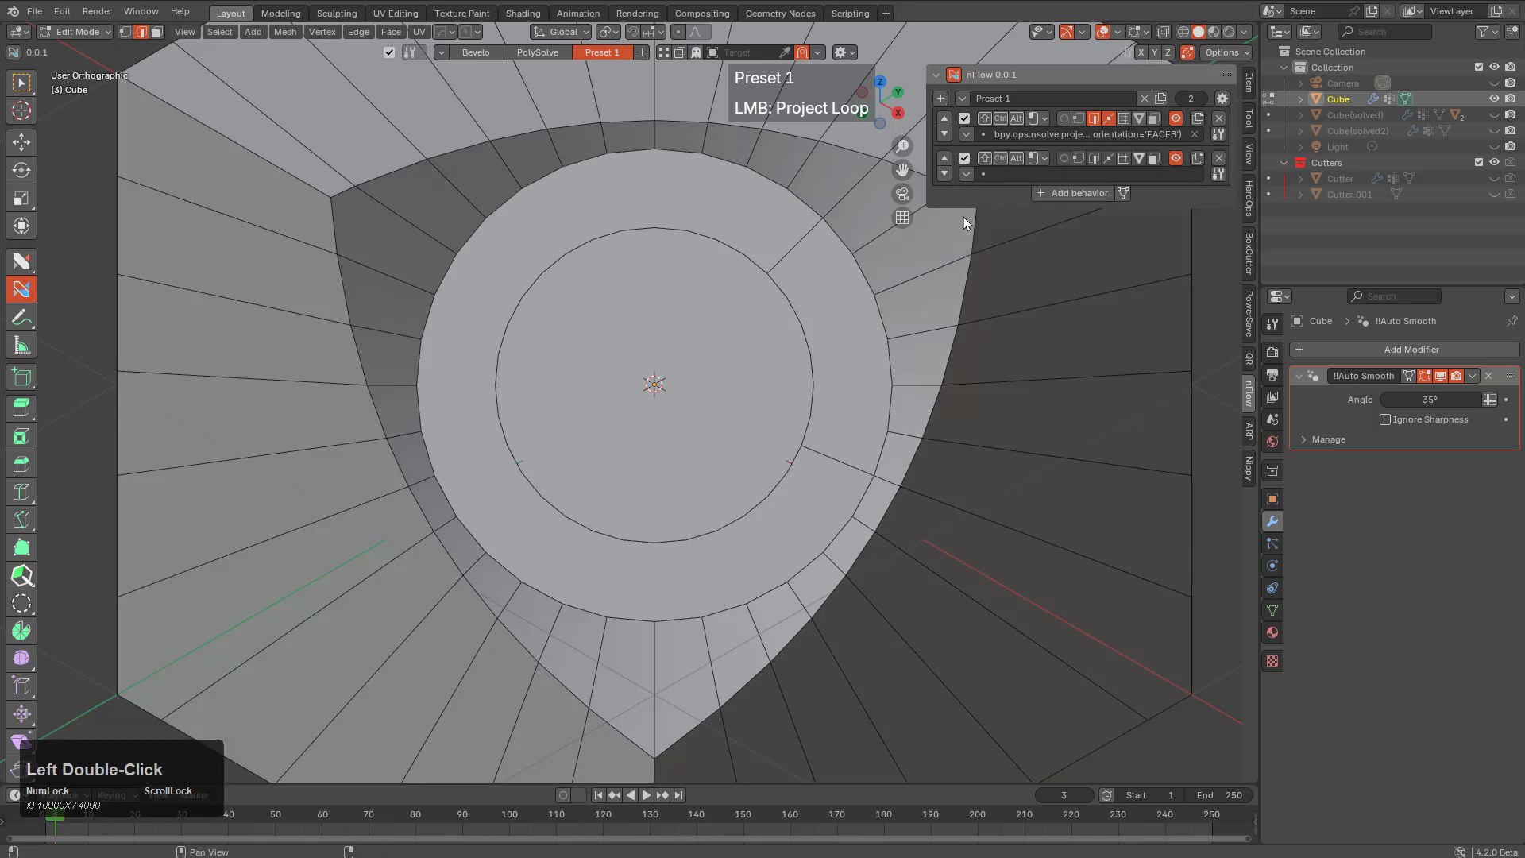
{"action": "left_click", "coordinate": [965, 174]}
{"action": "left_click", "coordinate": [1000, 246]}
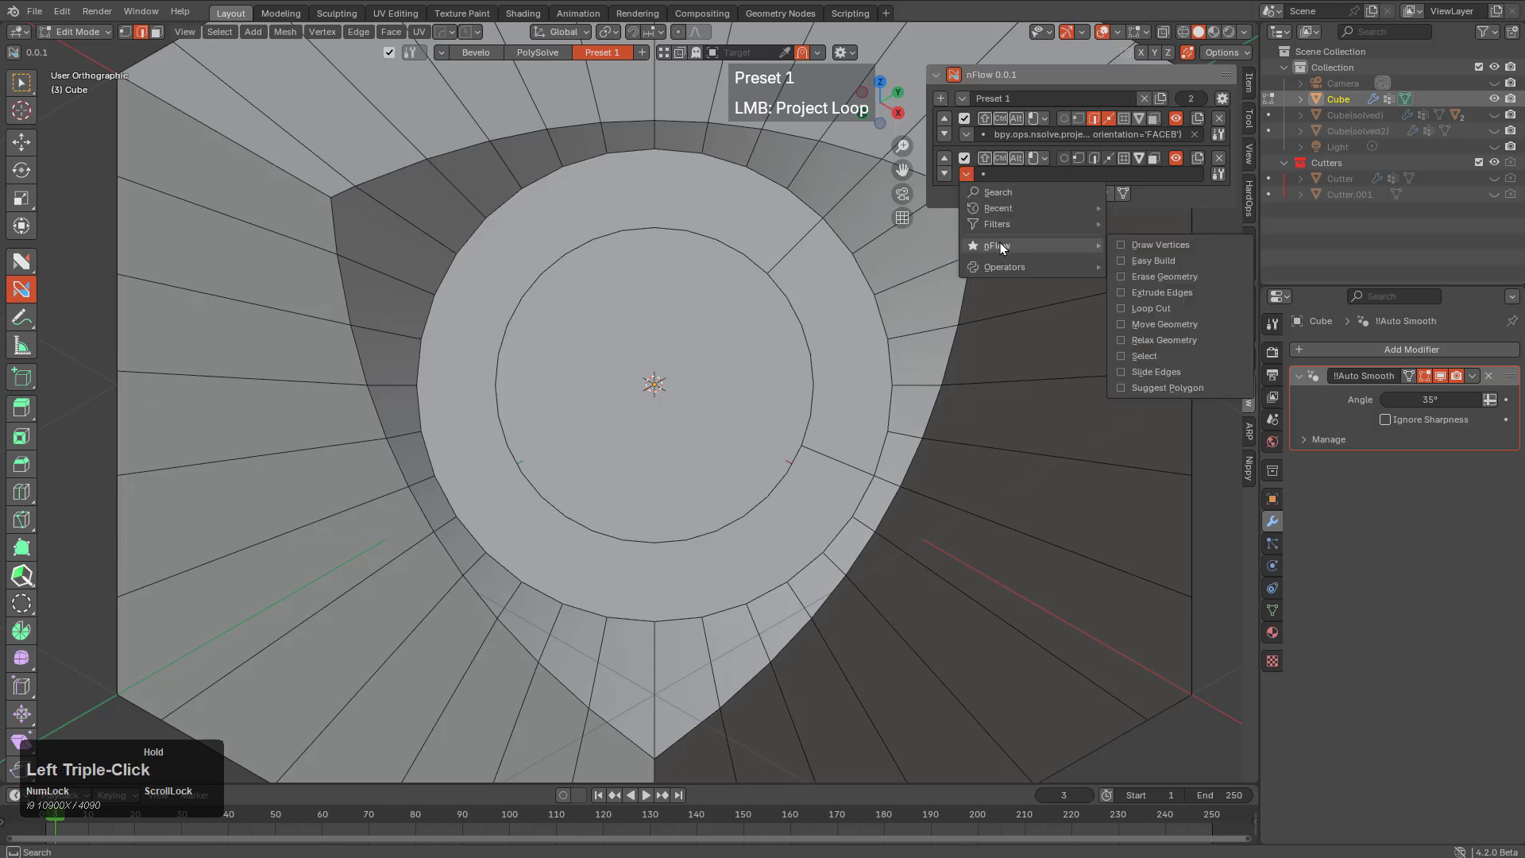
{"action": "left_click", "coordinate": [1161, 309]}
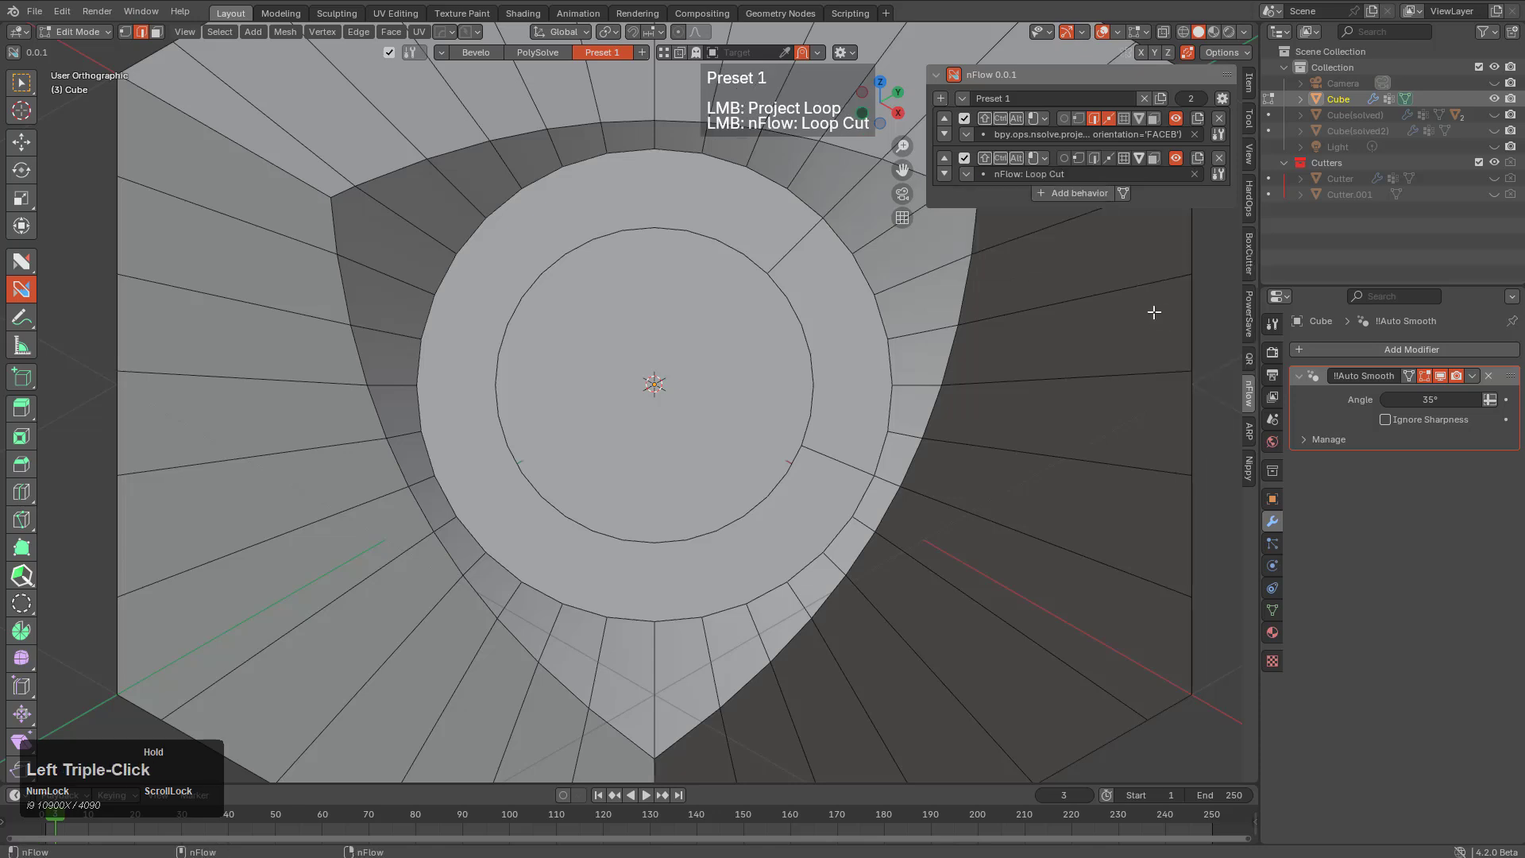
{"action": "left_click", "coordinate": [1092, 158]}
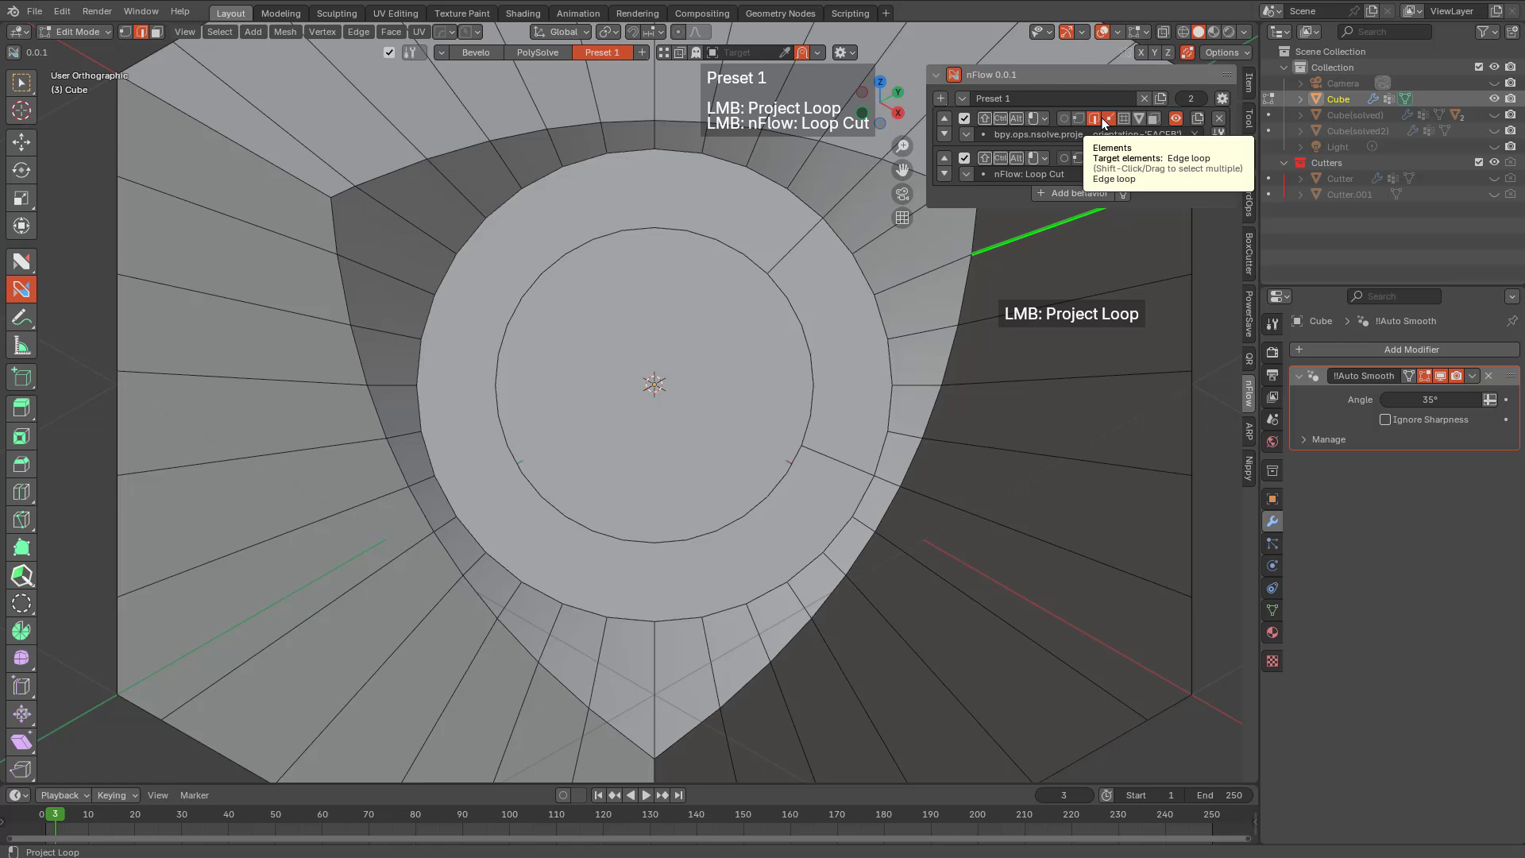
{"action": "left_click", "coordinate": [1107, 121]}
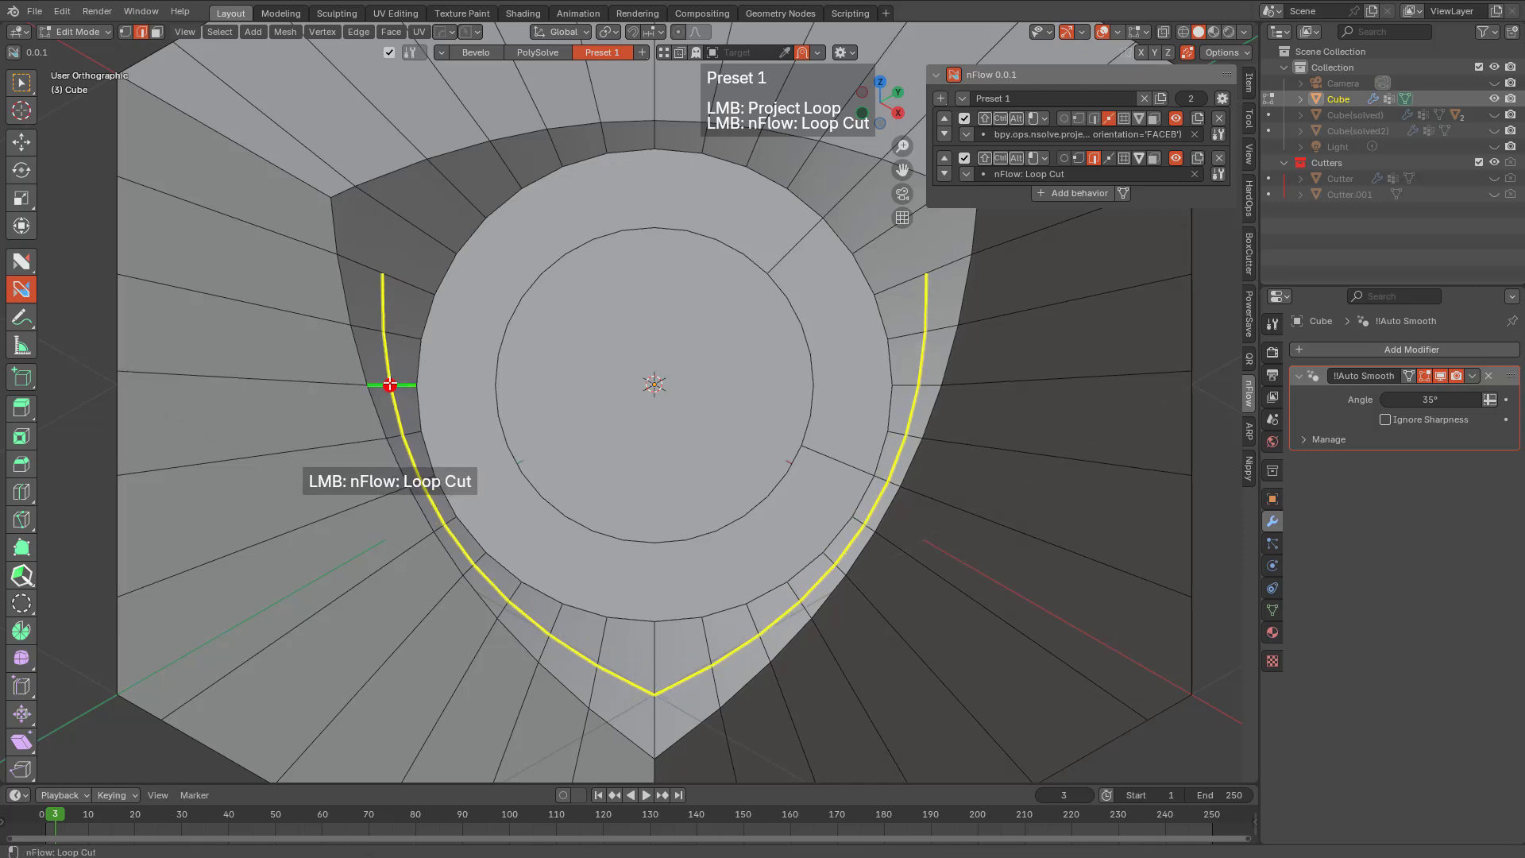
Insert a loop cut around the cutout's lower inner wall, using absolute distance and keeping it close to the outer curved edge
{"action": "left_click_drag", "start_coordinate": [390, 385], "coordinate": [386, 374]}
{"action": "key", "text": "e"}
{"action": "key", "text": "f"}
{"action": "key", "text": "f"}
{"action": "key", "text": "f"}
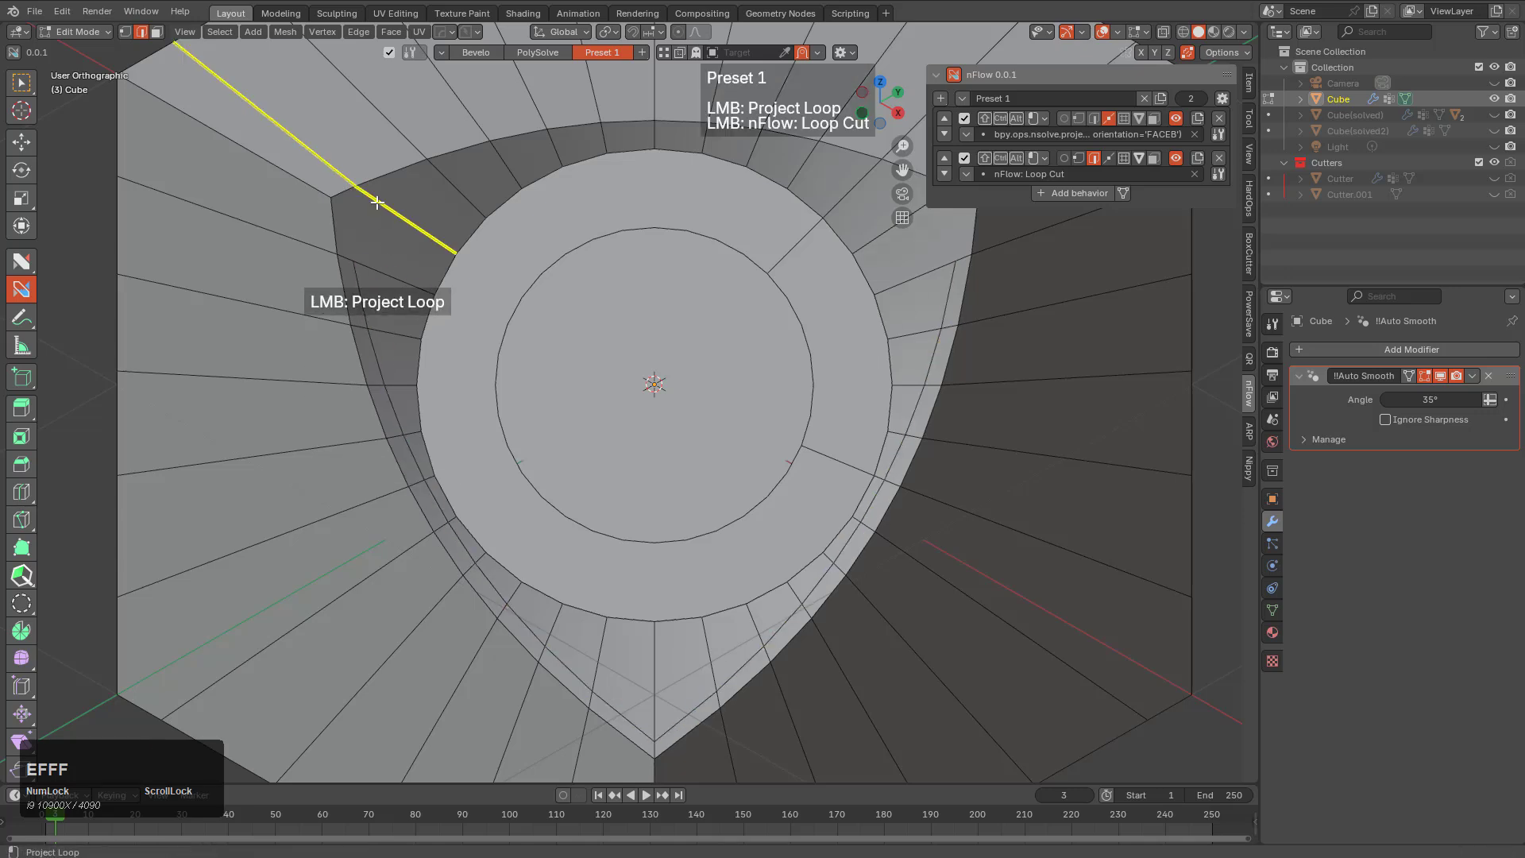
Insert a matching absolute-distance loop cut along the cutout's upper inner wall, close to the top curved edge
{"action": "left_click", "coordinate": [452, 183]}
{"action": "left_click_drag", "start_coordinate": [452, 182], "coordinate": [447, 157]}
{"action": "key", "text": "e"}
{"action": "key", "text": "f"}
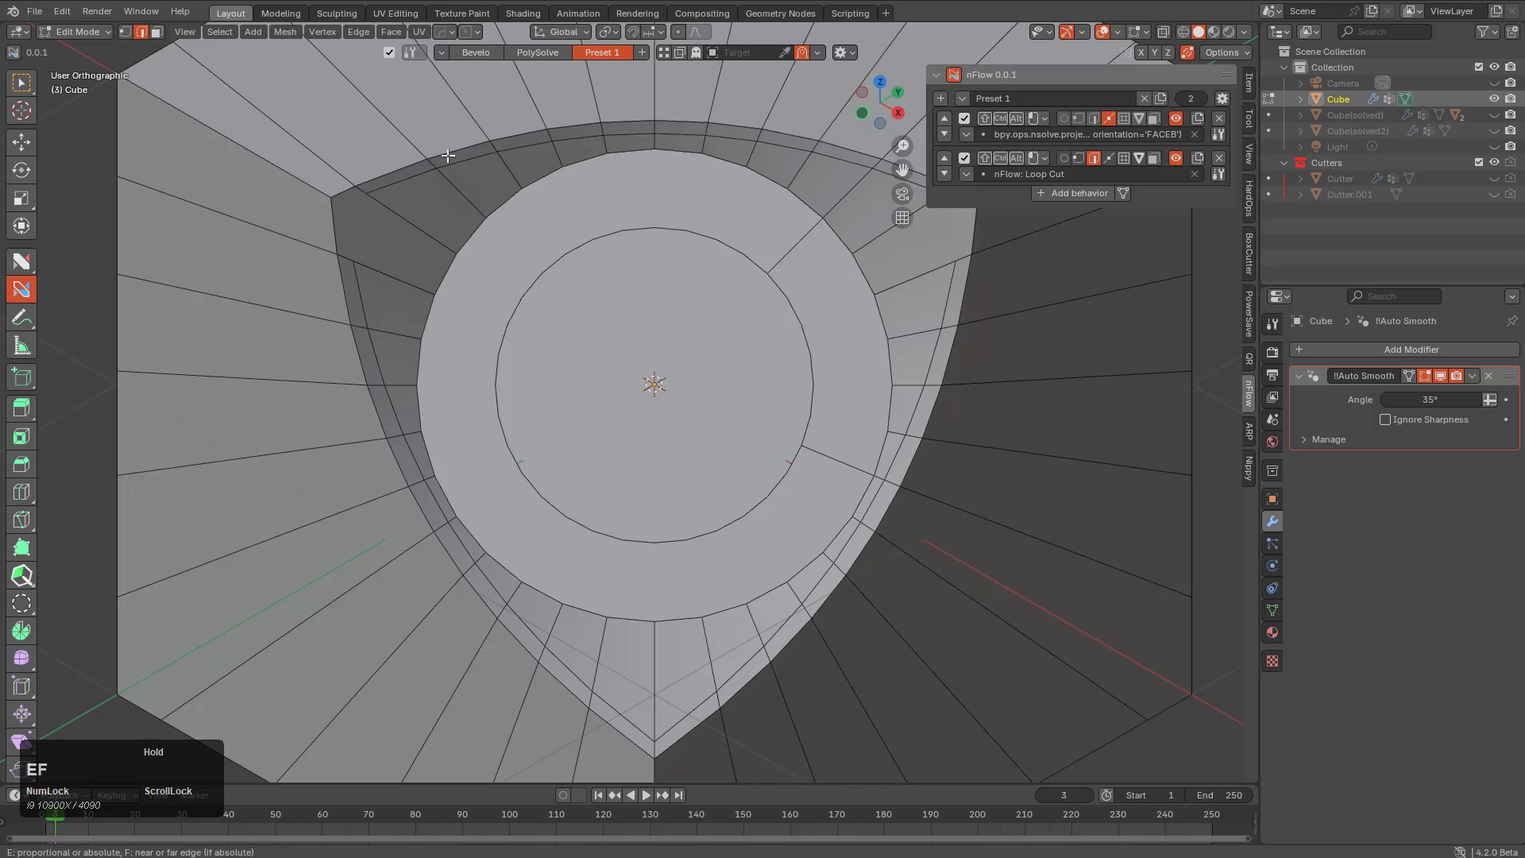
{"action": "left_click_drag", "start_coordinate": [448, 155], "coordinate": [445, 159]}
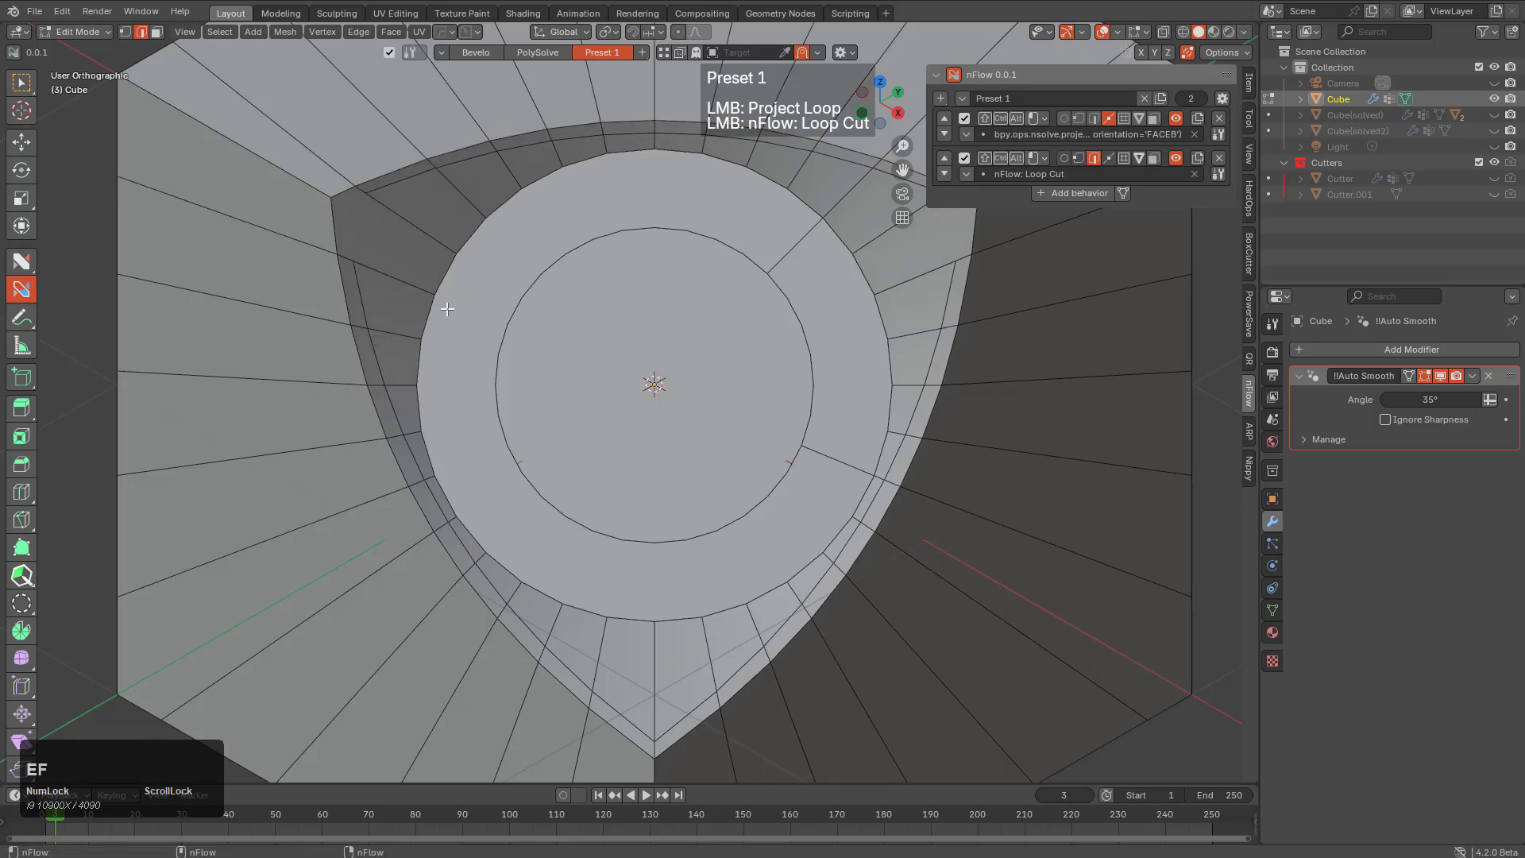
Select the complete rim edge loop of the inner circular recess
{"action": "middle_click_drag", "start_coordinate": [423, 353], "coordinate": [793, 416]}
{"action": "scroll", "coordinate": [708, 350], "scroll_direction": "up", "scroll_amount": 4}
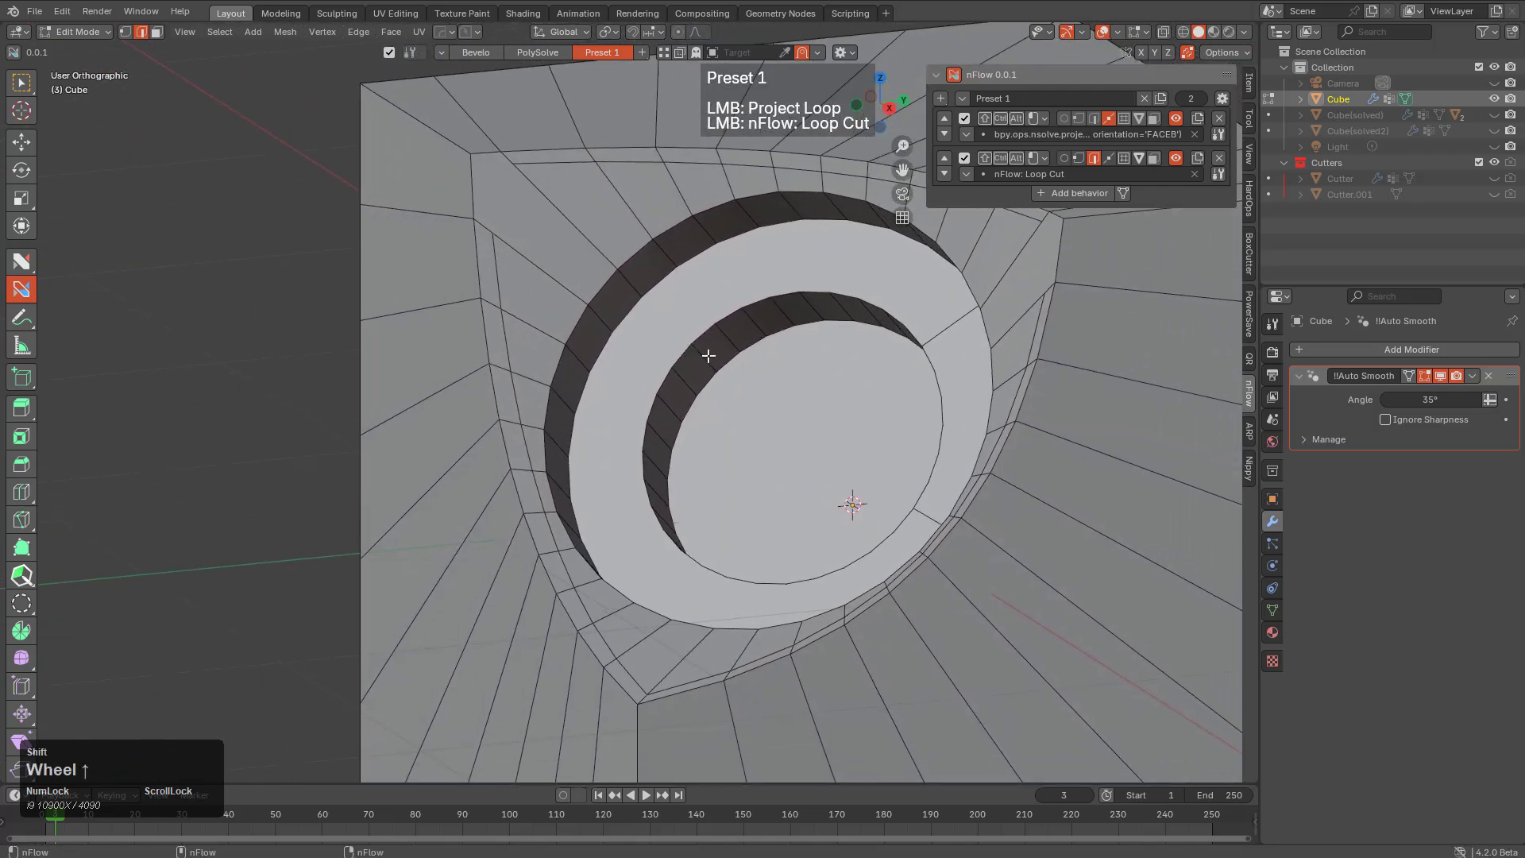
{"action": "key", "text": "alt"}
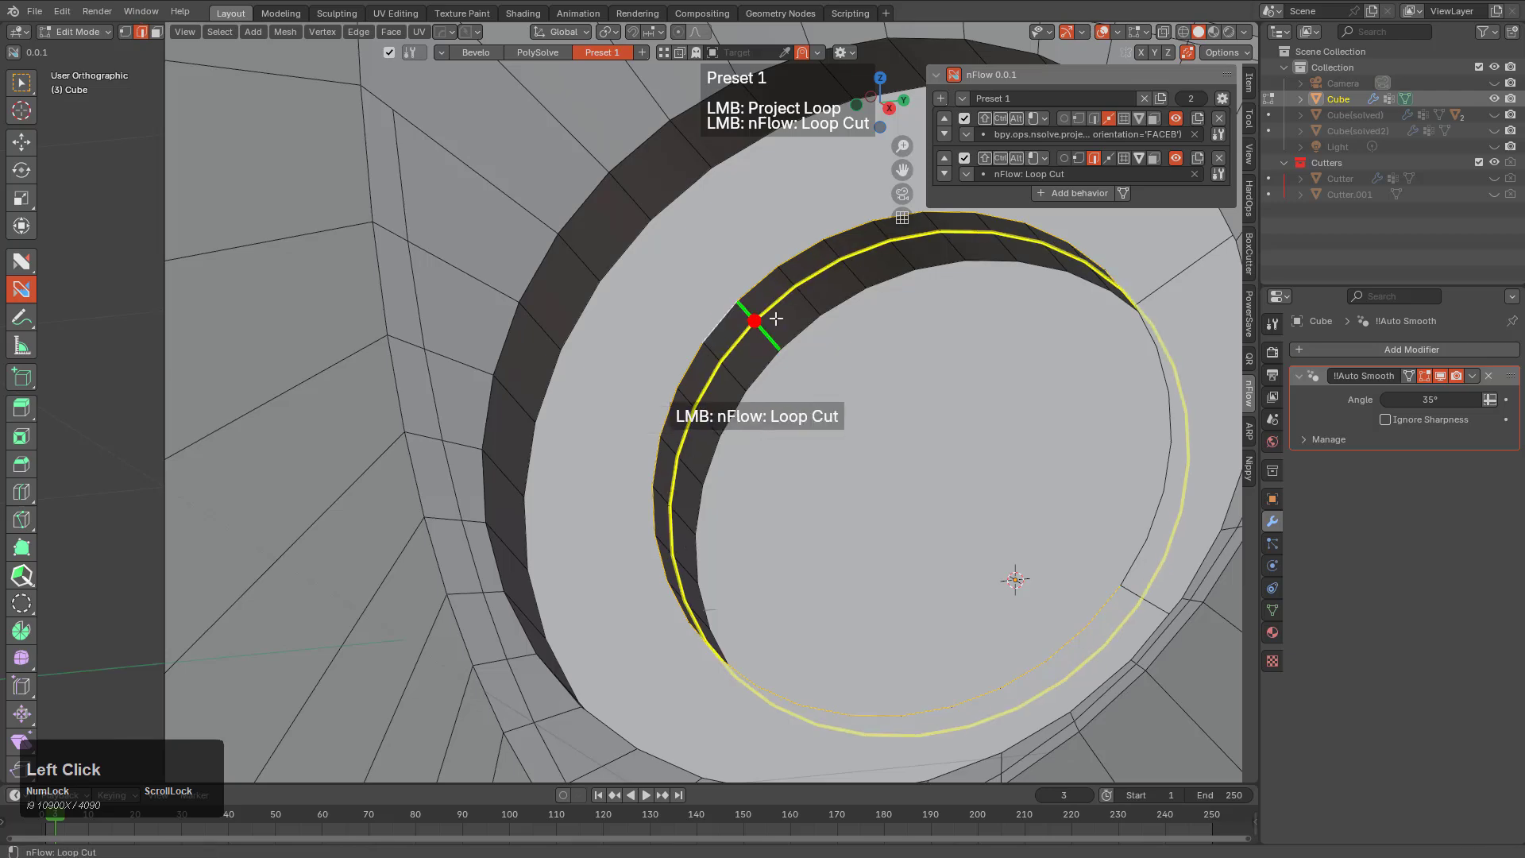
{"action": "scroll", "coordinate": [776, 320], "scroll_direction": "down", "scroll_amount": 3}
{"action": "middle_click_drag", "start_coordinate": [776, 320], "coordinate": [899, 405]}
{"action": "scroll", "coordinate": [899, 405], "scroll_direction": "up", "scroll_amount": 2}
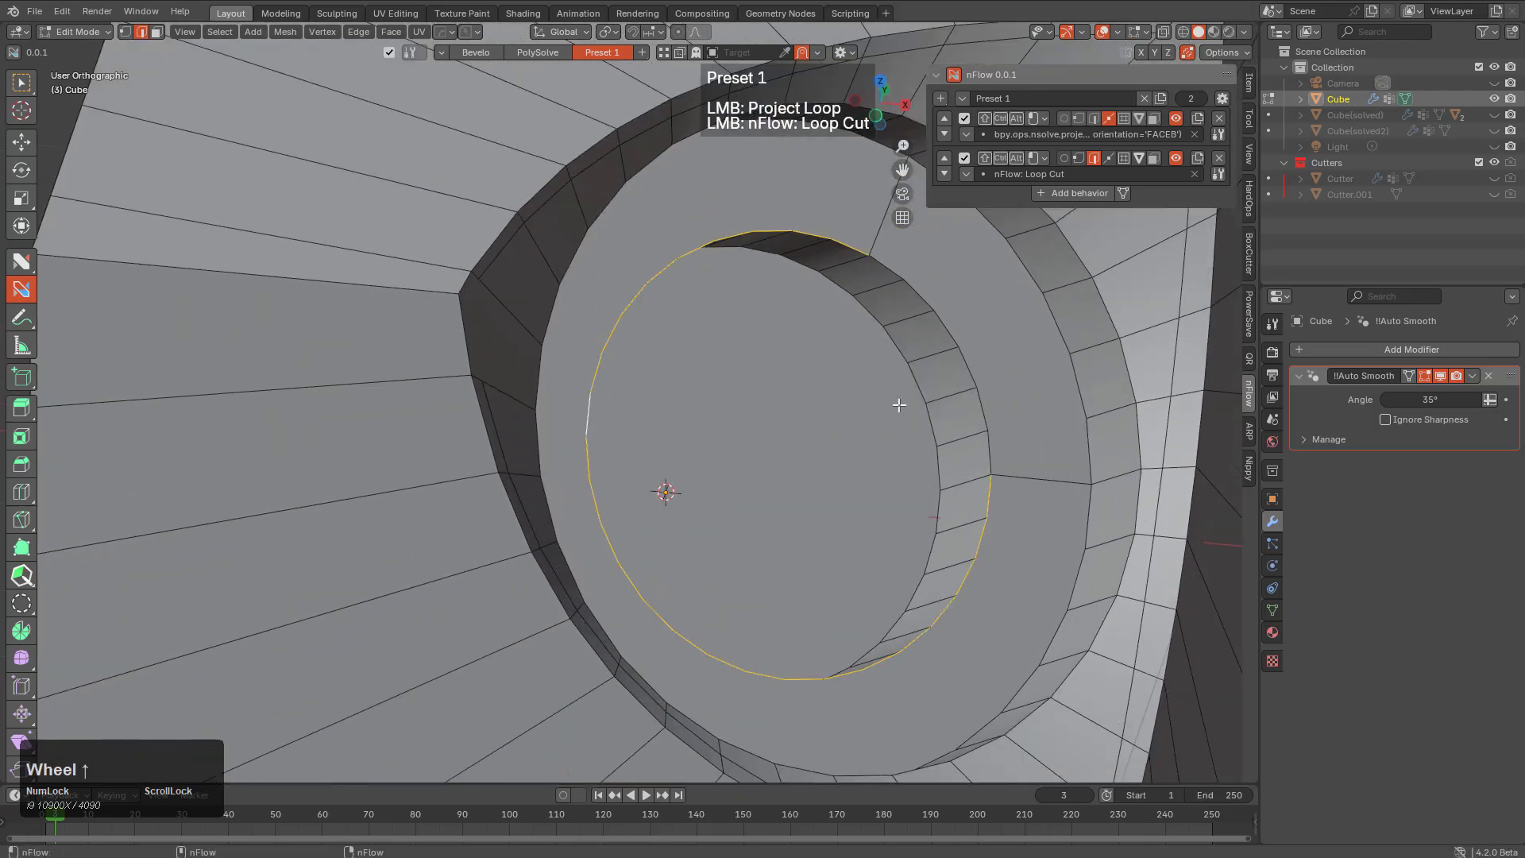
{"action": "left_click", "coordinate": [942, 322]}
{"action": "left_click", "coordinate": [851, 246]}
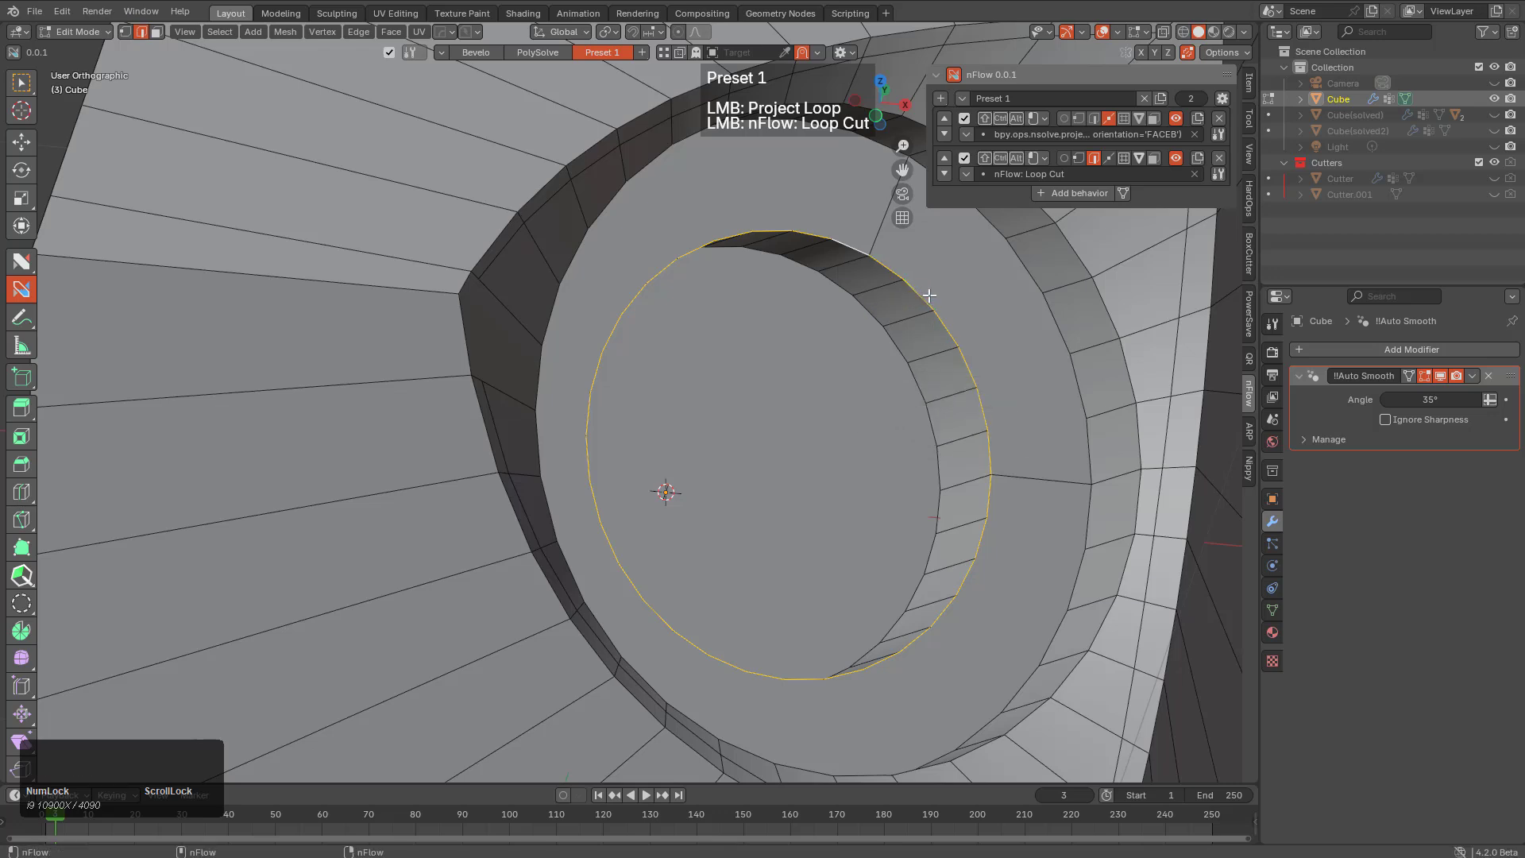
{"action": "key", "text": "shift"}
Add a mesh.bevel behavior targeting edges to Preset 1
{"action": "left_click", "coordinate": [1069, 192]}
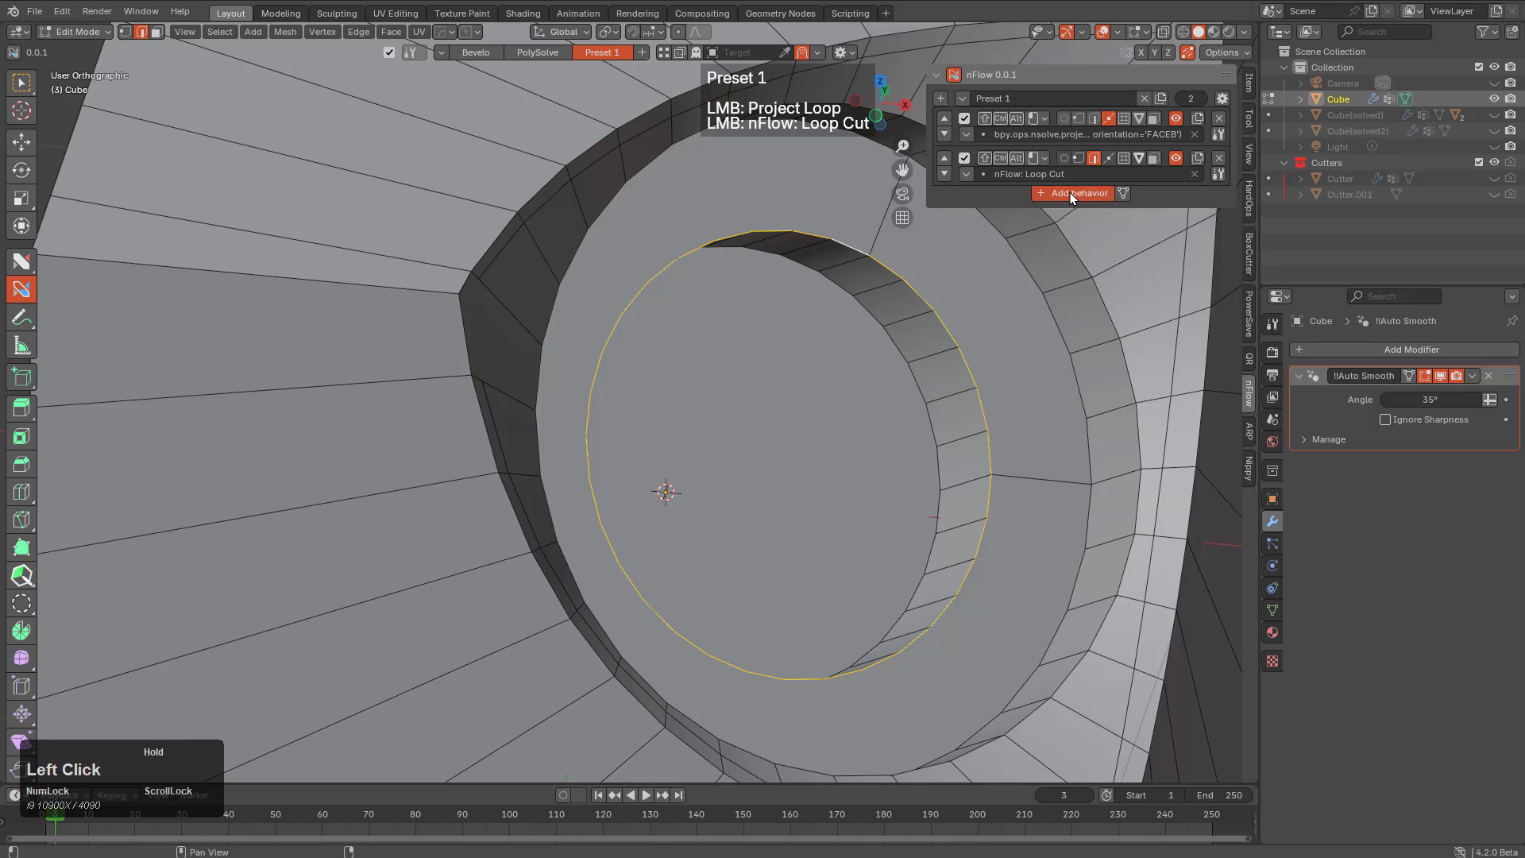
{"action": "type", "text": "bevel"}
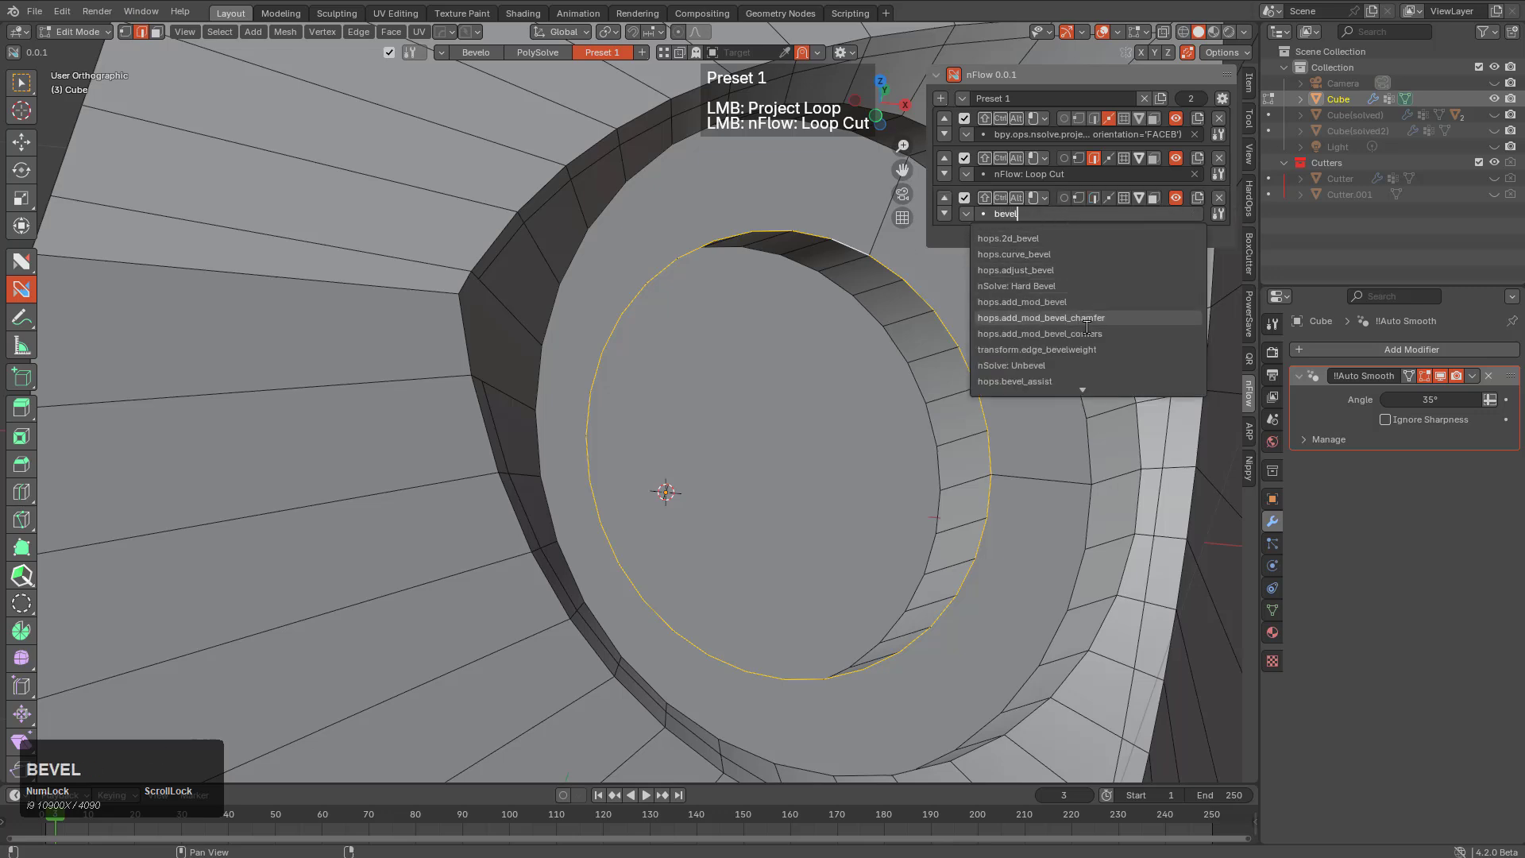
{"action": "scroll", "coordinate": [1069, 357], "scroll_direction": "down", "scroll_amount": 5}
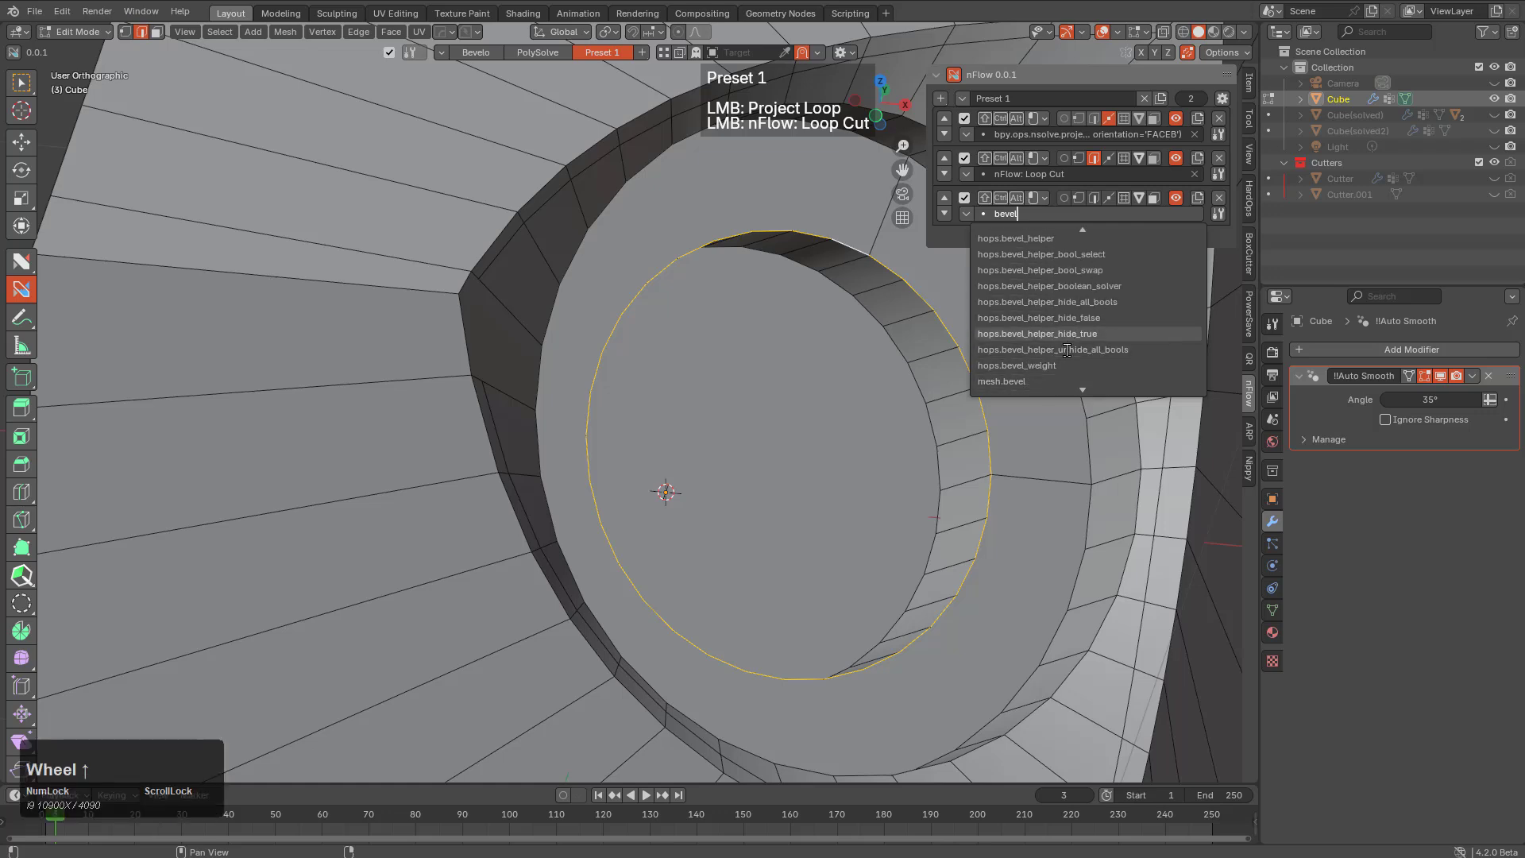
{"action": "left_click", "coordinate": [1030, 383]}
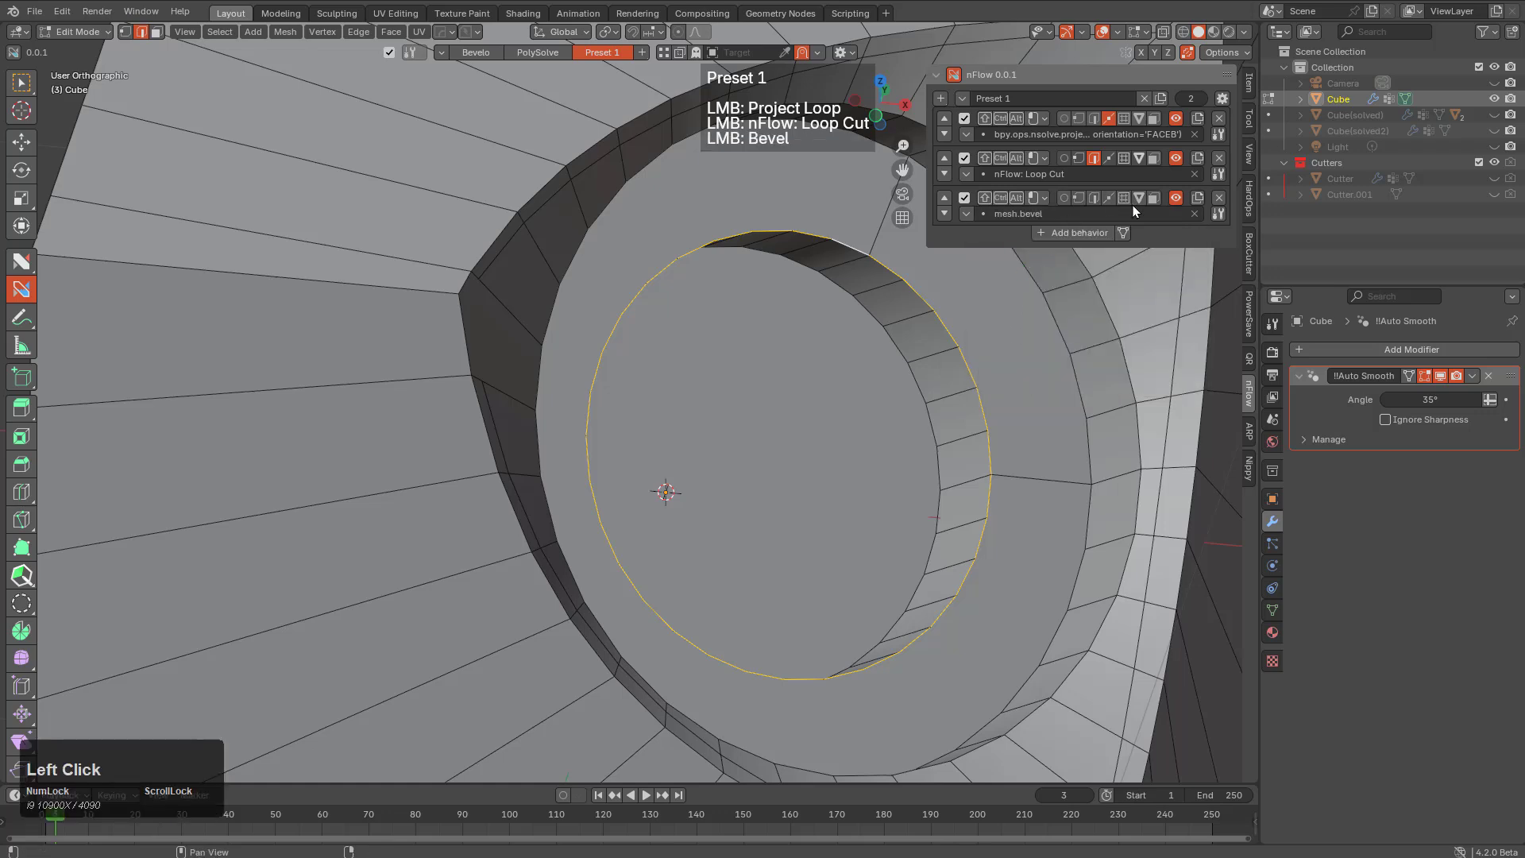
{"action": "left_click", "coordinate": [1093, 199]}
{"action": "left_click", "coordinate": [1217, 214]}
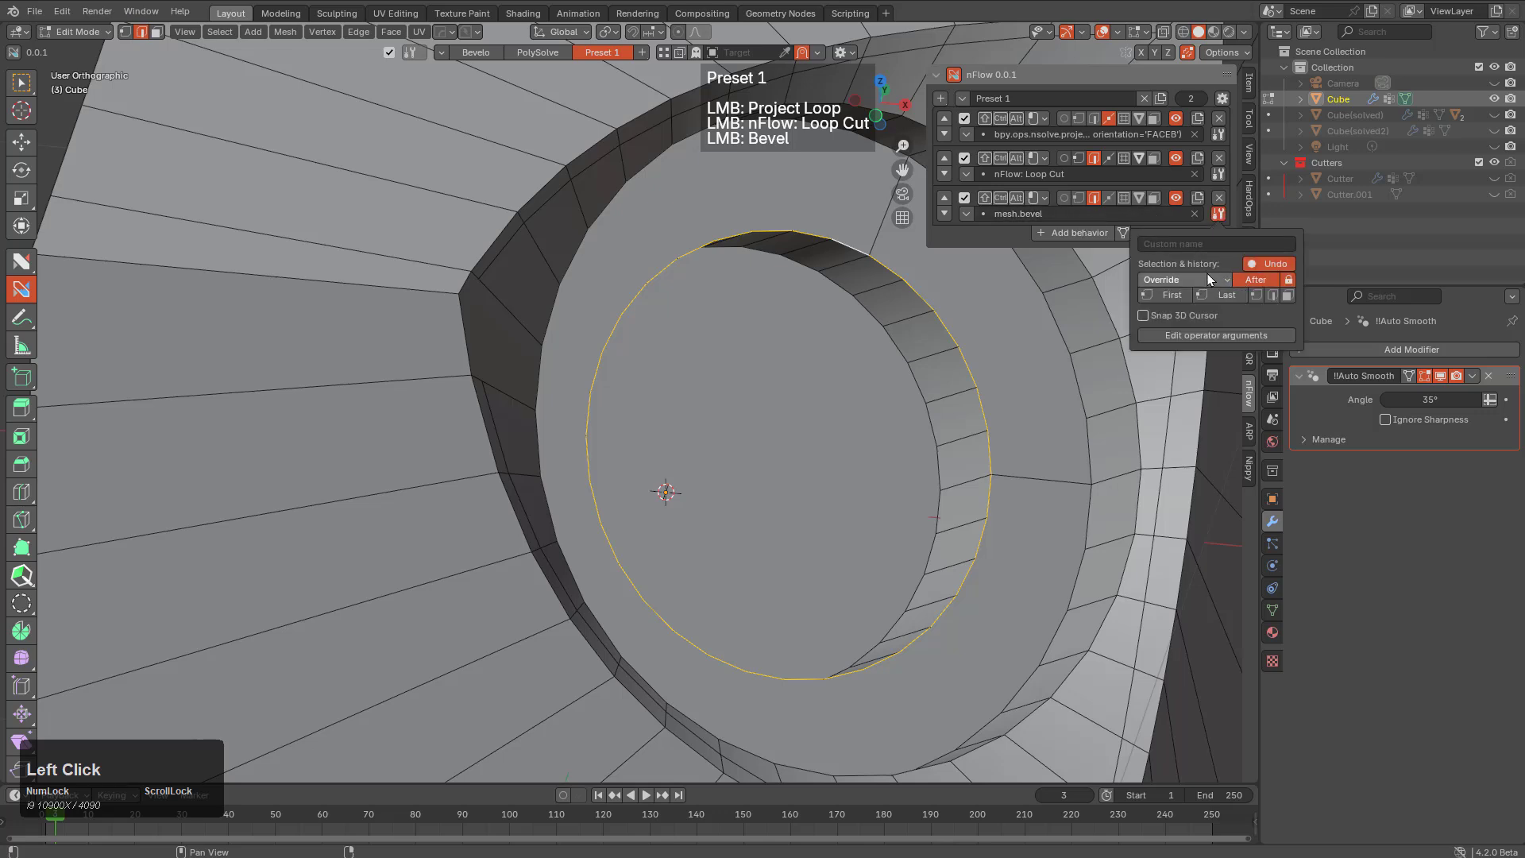
{"action": "left_click", "coordinate": [1207, 278]}
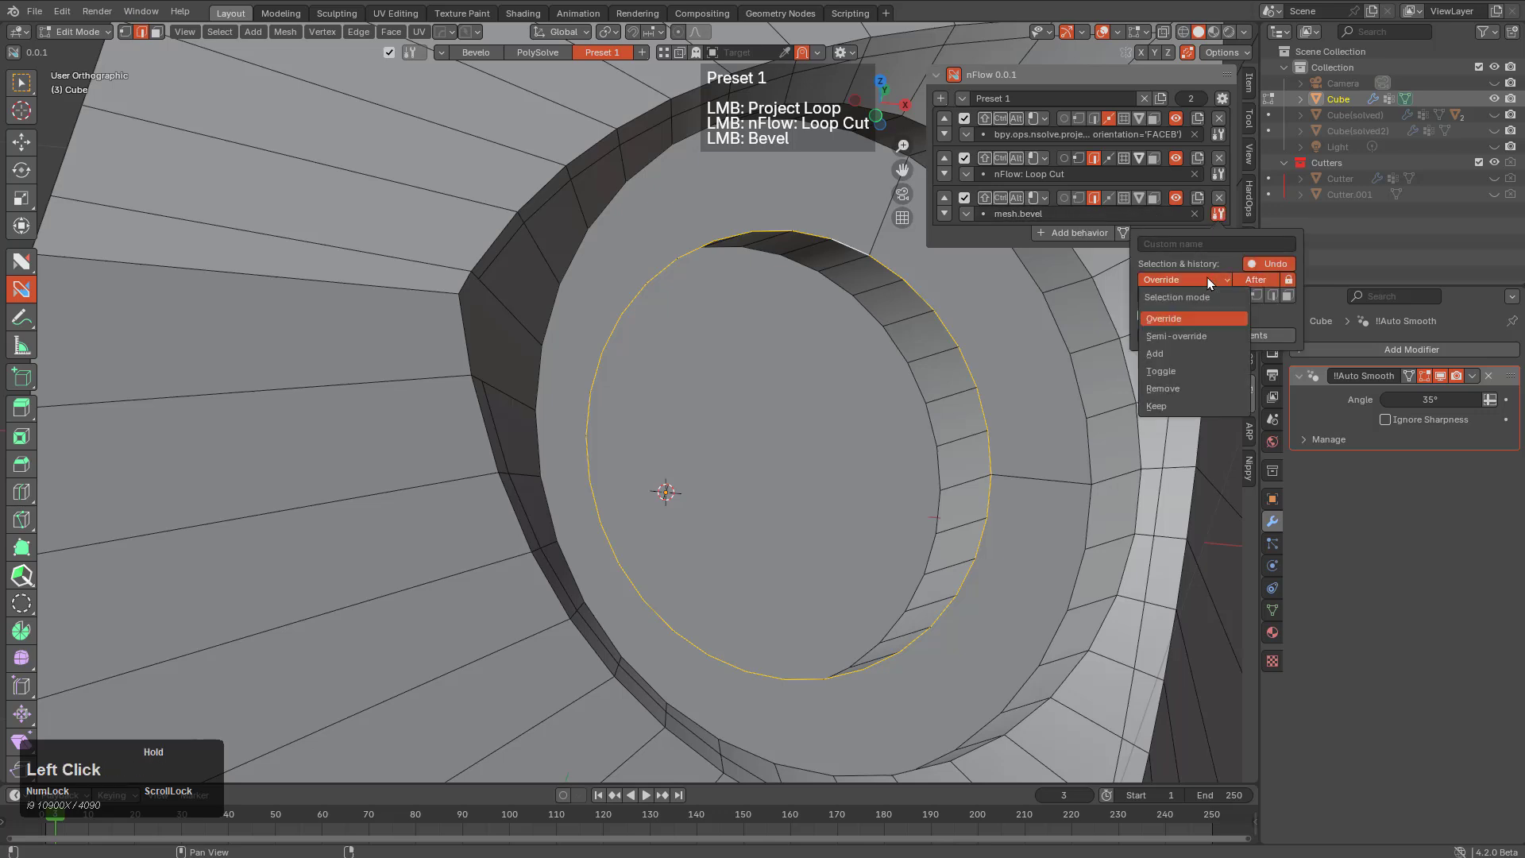
{"action": "left_click", "coordinate": [952, 327]}
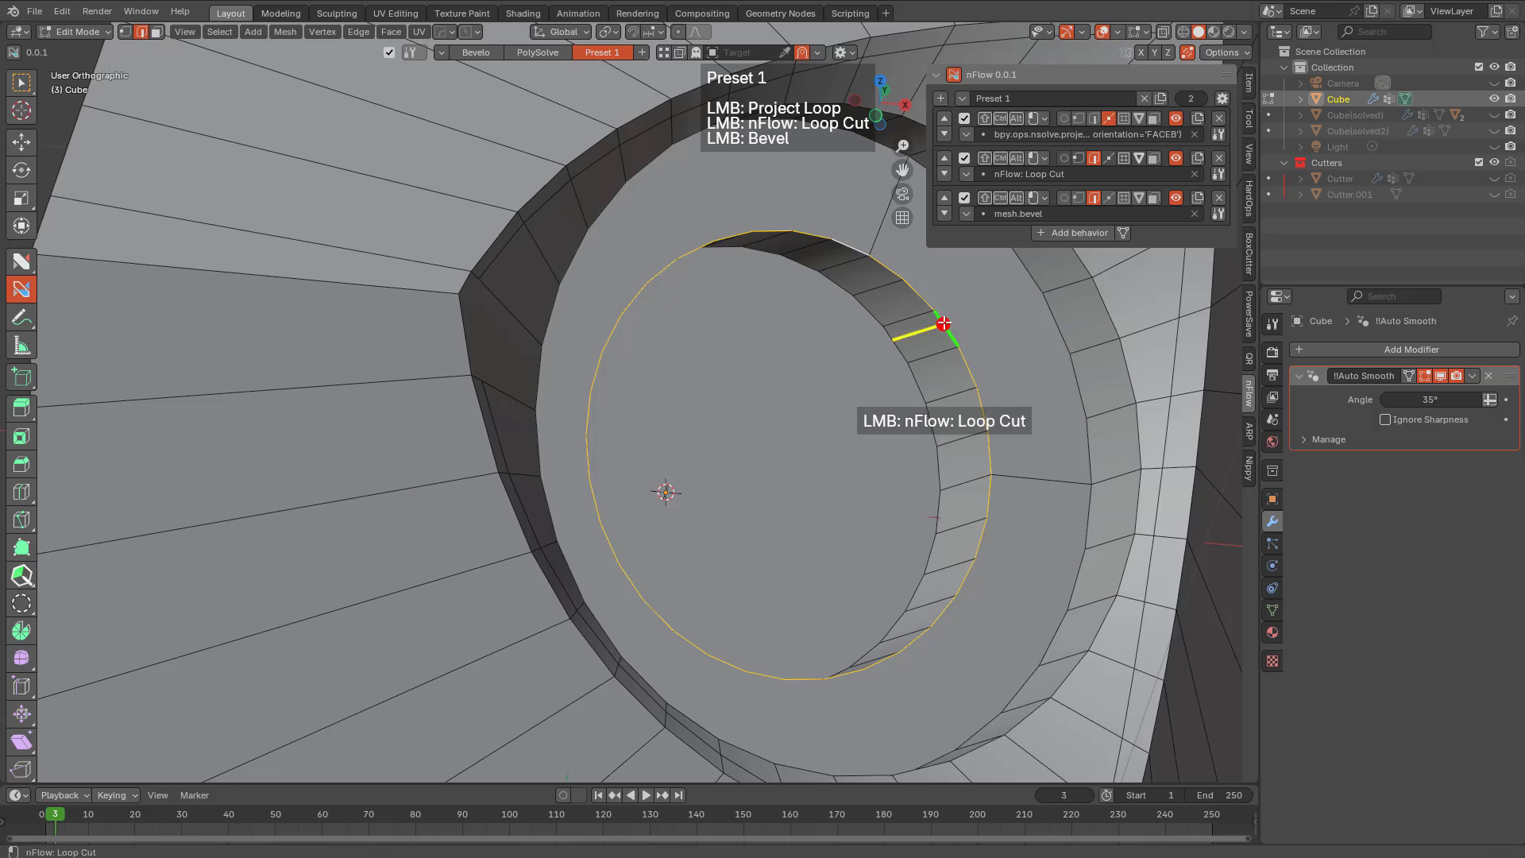
Require the Shift modifier for the Loop Cut behavior, and try the Bevel behavior on the inner recess rim
{"action": "left_click", "coordinate": [985, 157]}
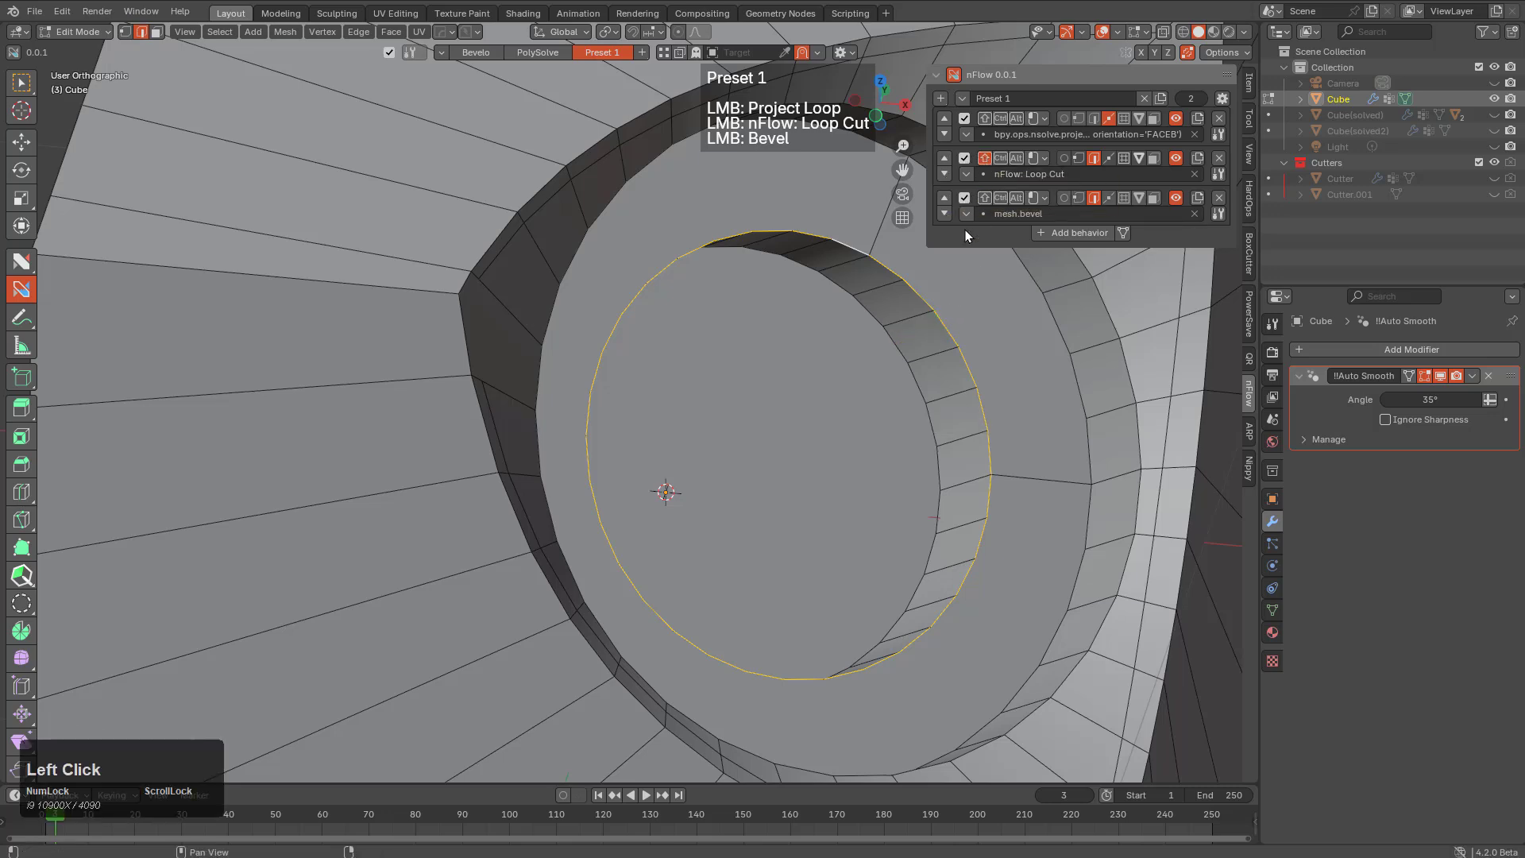
{"action": "left_click", "coordinate": [946, 325]}
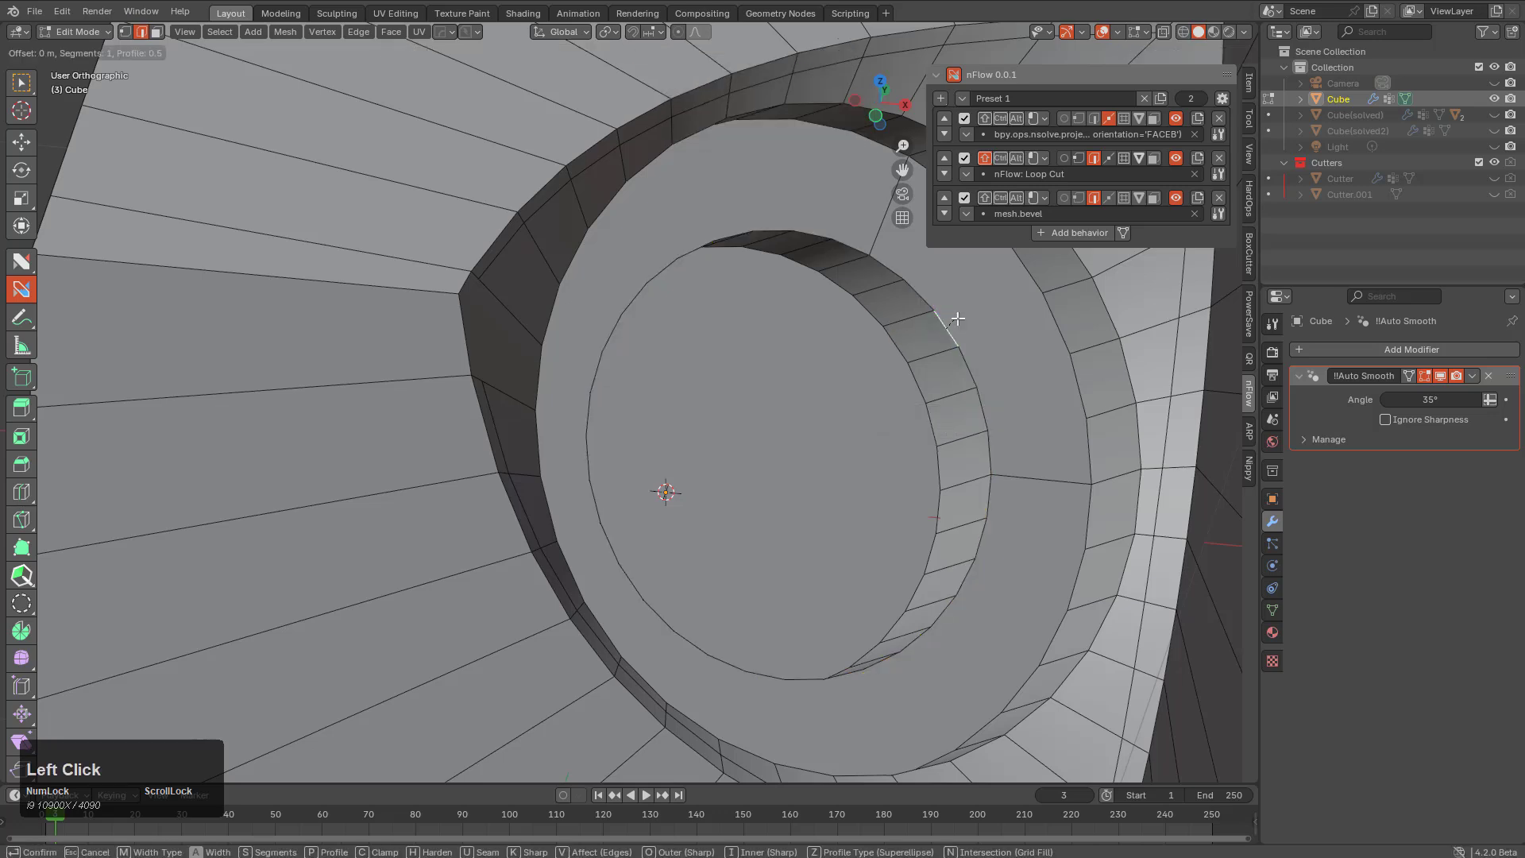
{"action": "right_click", "coordinate": [978, 310]}
{"action": "key", "text": "z"}
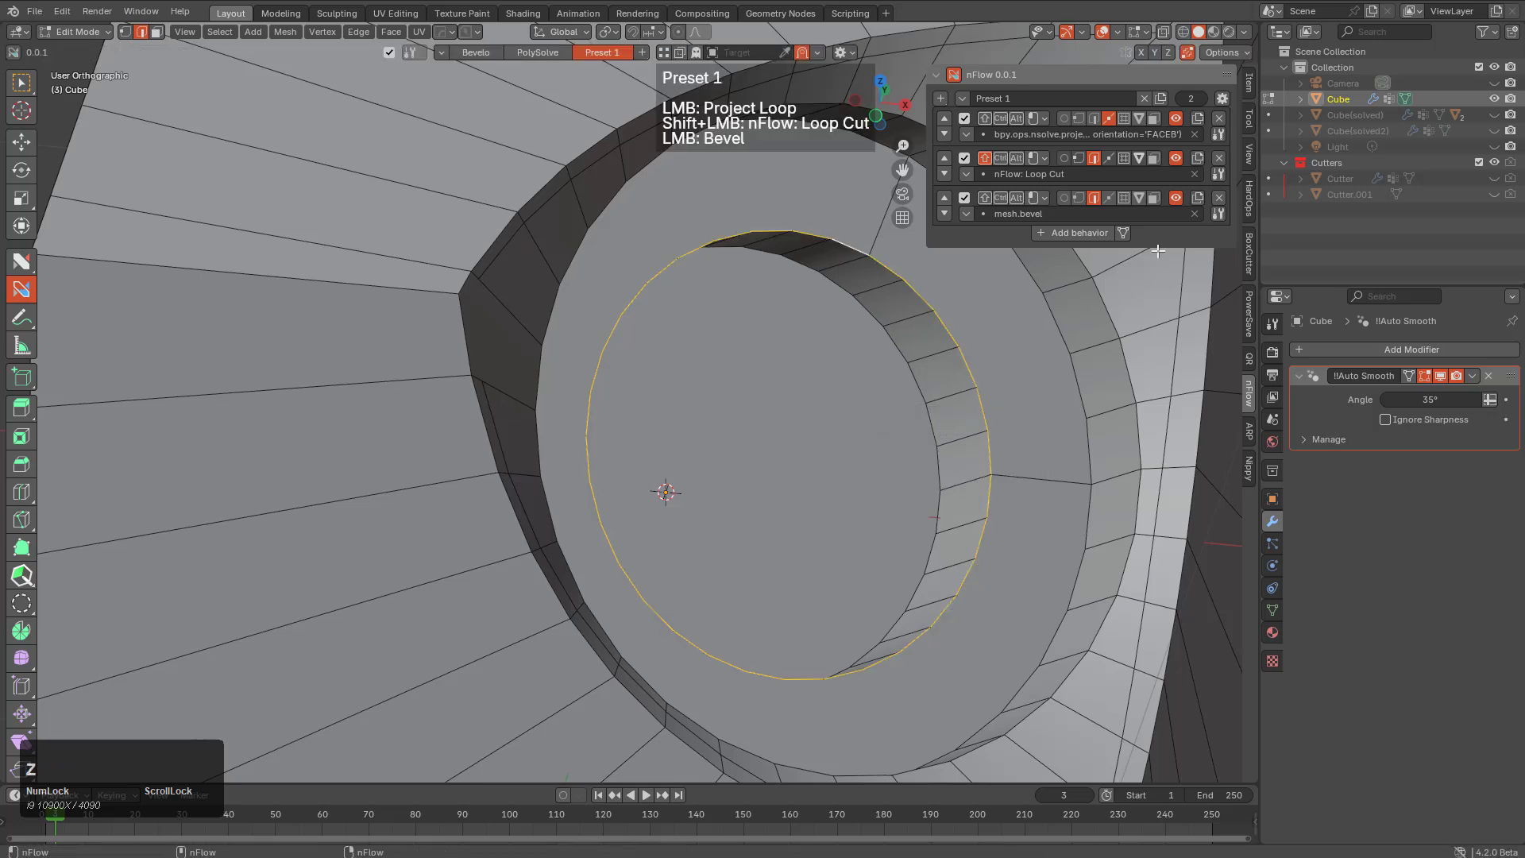
Set the Bevel behavior's selection mode to Add
{"action": "double_click", "coordinate": [1215, 216]}
{"action": "left_click", "coordinate": [1208, 216]}
{"action": "left_click", "coordinate": [1209, 216]}
{"action": "left_click", "coordinate": [1200, 278]}
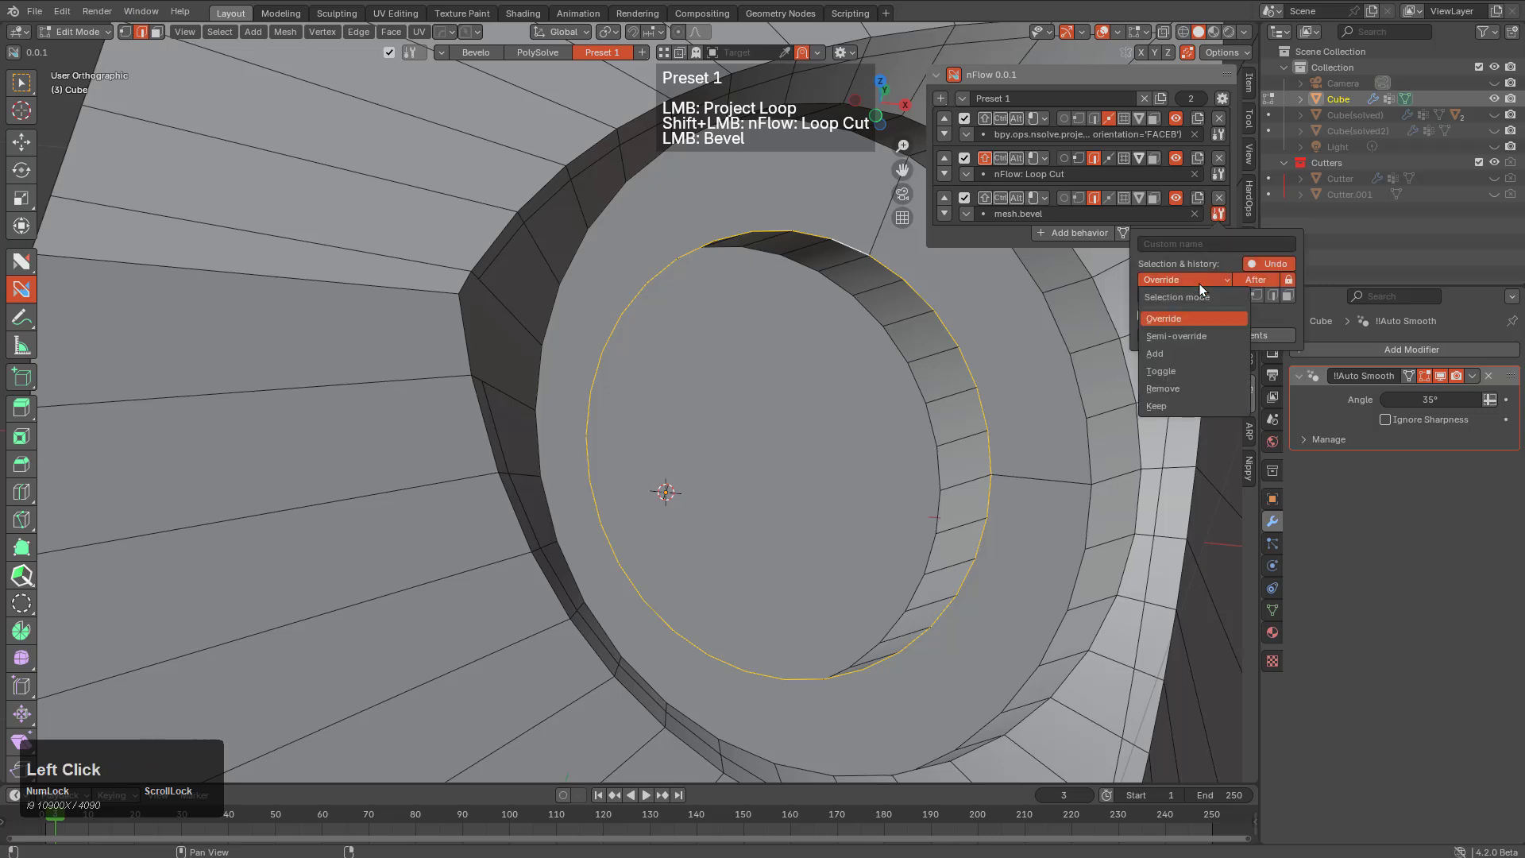
{"action": "left_click", "coordinate": [1174, 354]}
Bevel the inner recess rim by about 0.1 m with 2 segments and profile 1, and clear the selection
{"action": "left_click", "coordinate": [965, 357]}
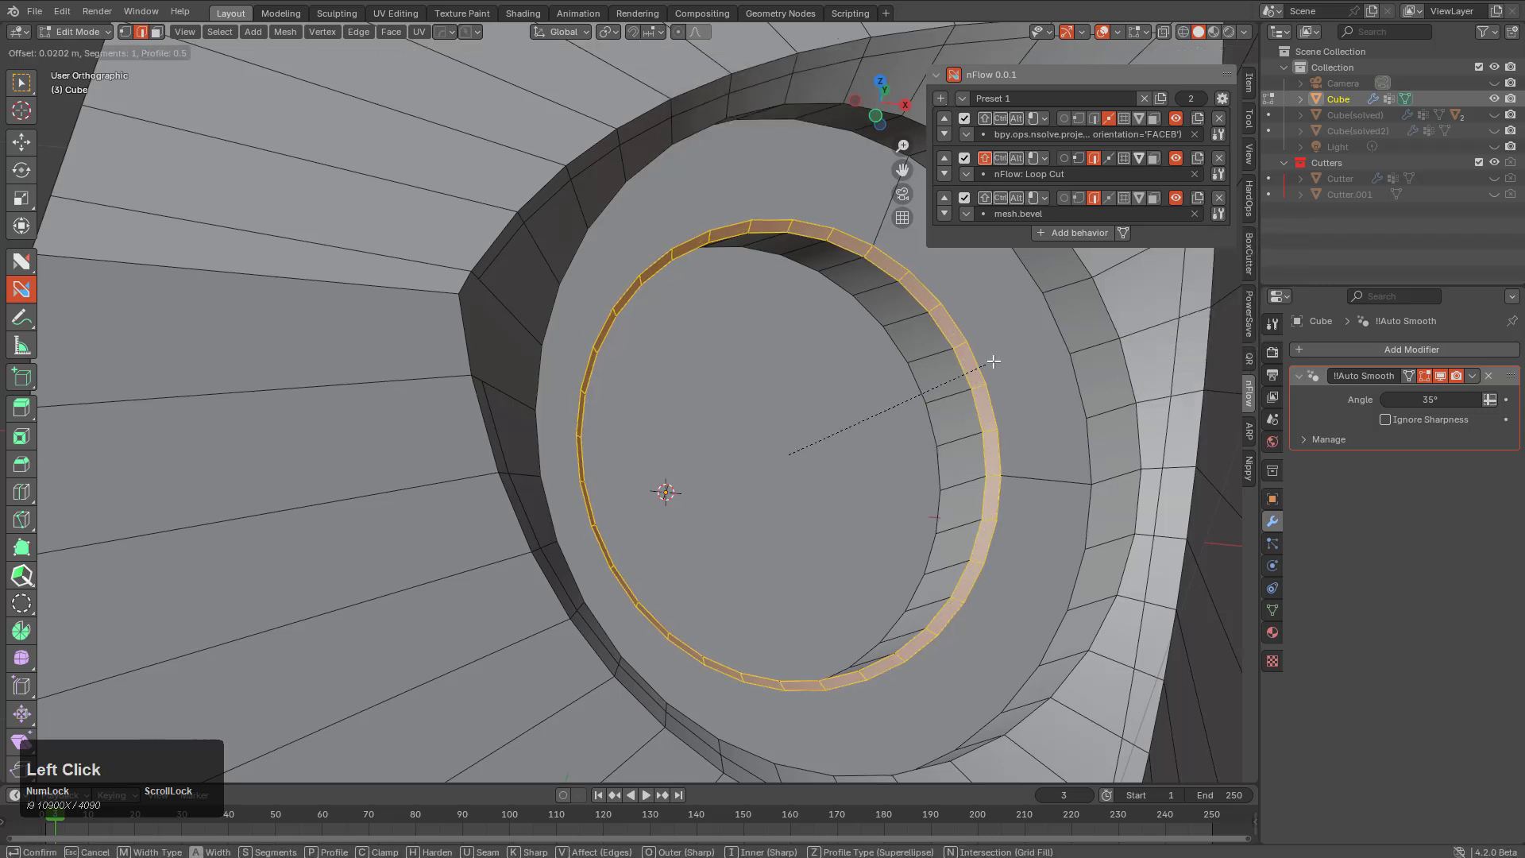
{"action": "scroll", "coordinate": [1011, 354], "scroll_direction": "up", "scroll_amount": 1}
{"action": "key", "text": "p"}
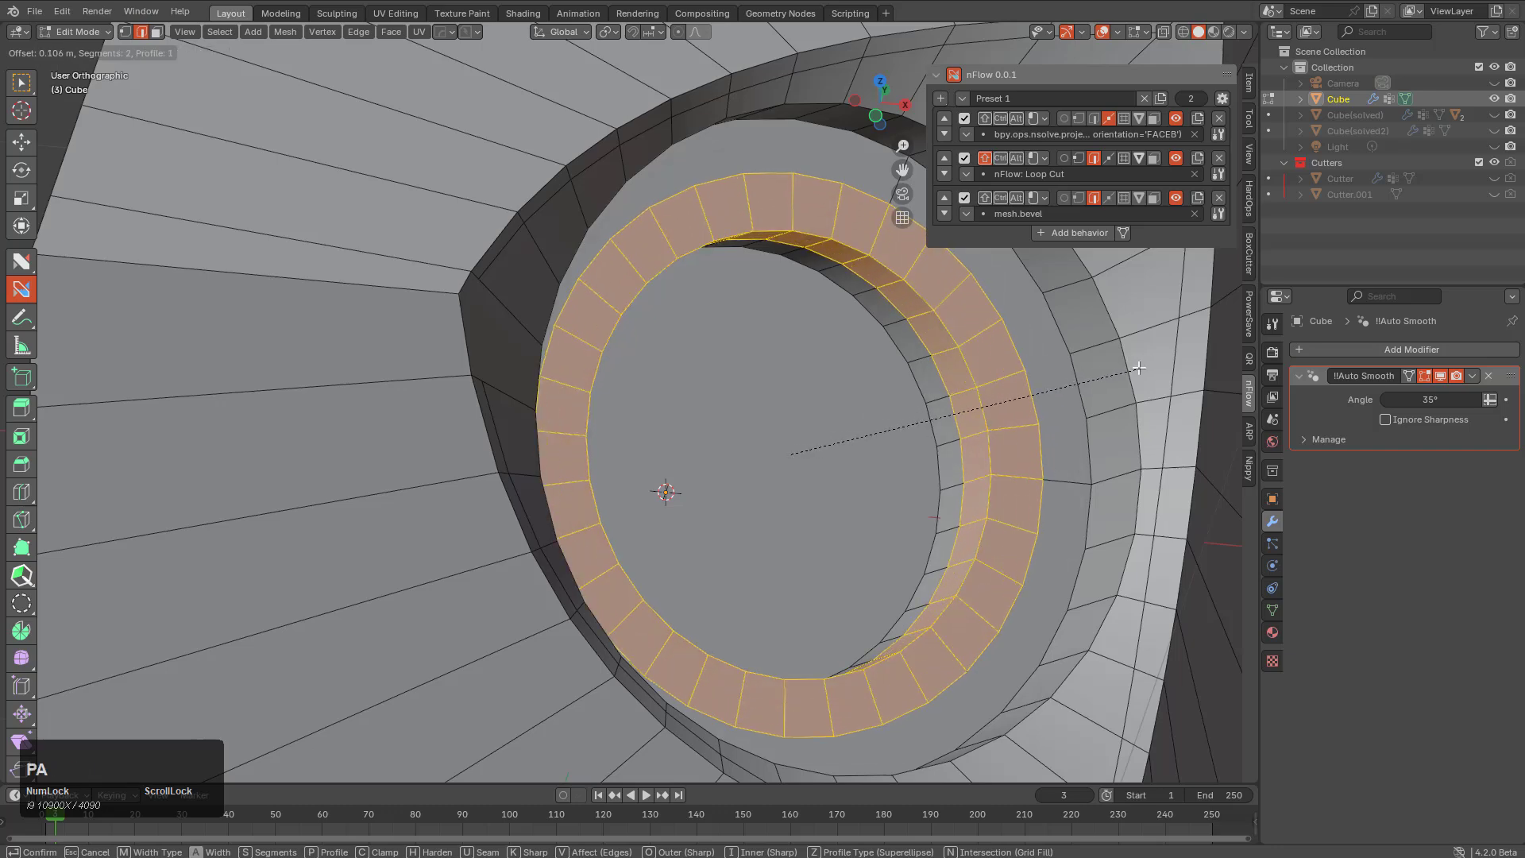
{"action": "left_click", "coordinate": [1108, 363]}
{"action": "key", "text": "alt+a"}
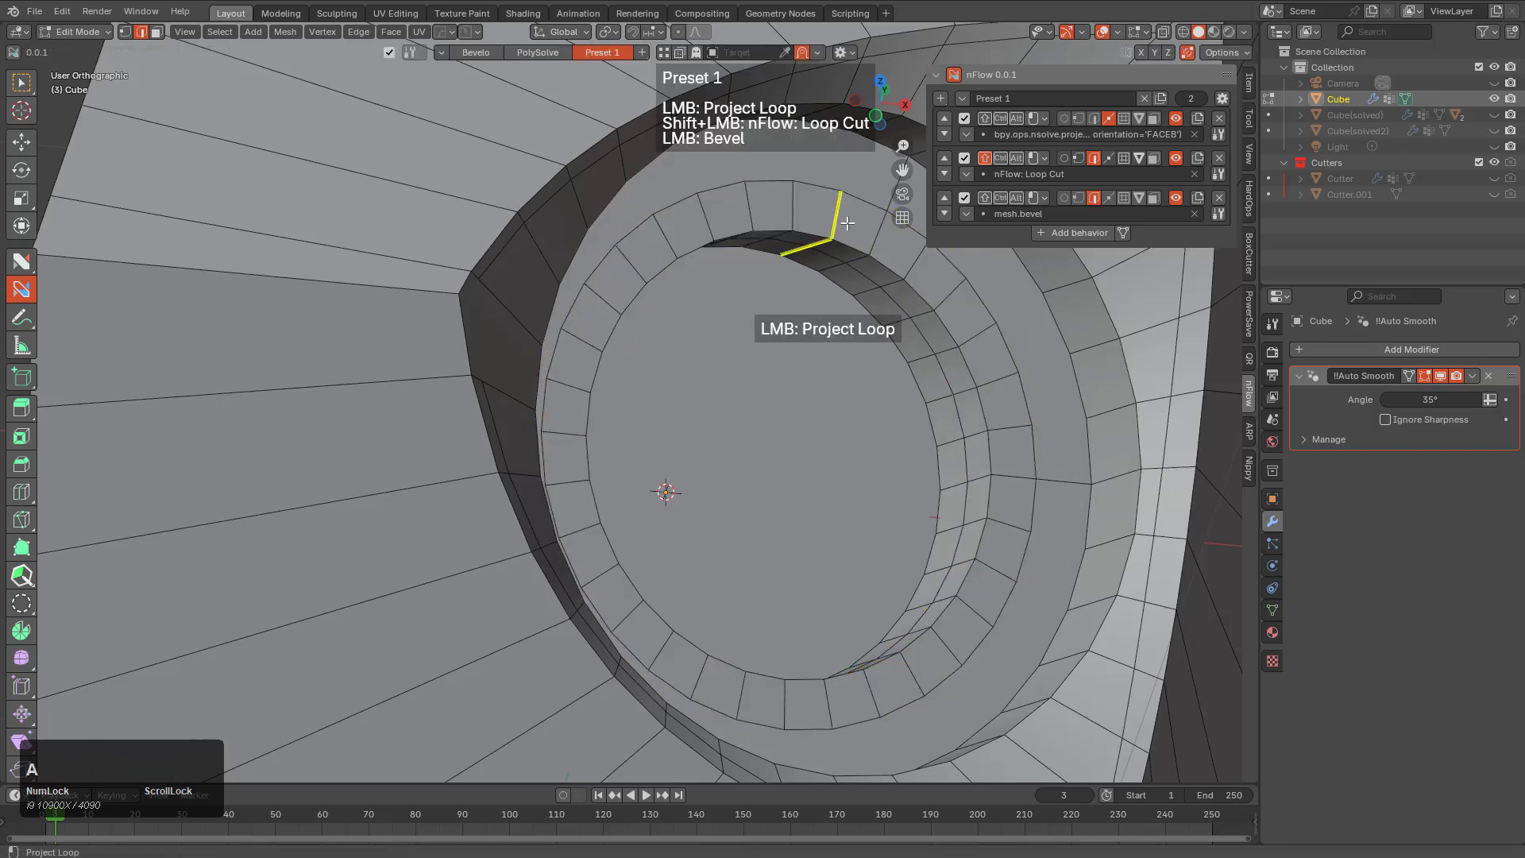
Copy the logged mesh.bevel call from the Scripting workspace's Info log and paste it as the Bevel behavior's operator in Preset 1
{"action": "left_click", "coordinate": [850, 13]}
{"action": "scroll", "coordinate": [287, 798], "scroll_direction": "down", "scroll_amount": 2}
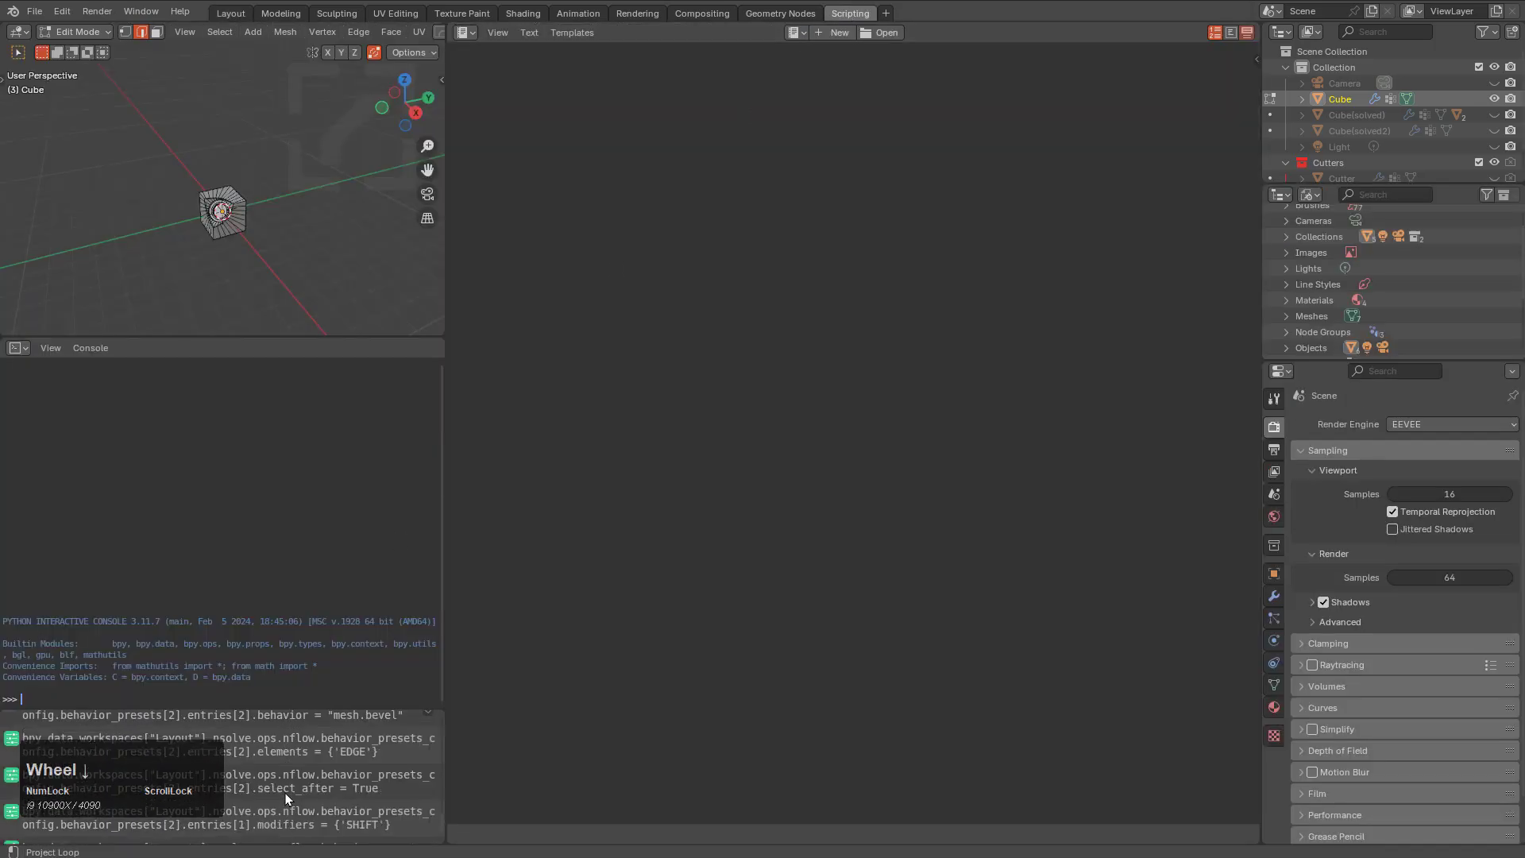
{"action": "scroll", "coordinate": [286, 798], "scroll_direction": "down", "scroll_amount": 3}
{"action": "left_click", "coordinate": [299, 796], "text": "ctrl"}
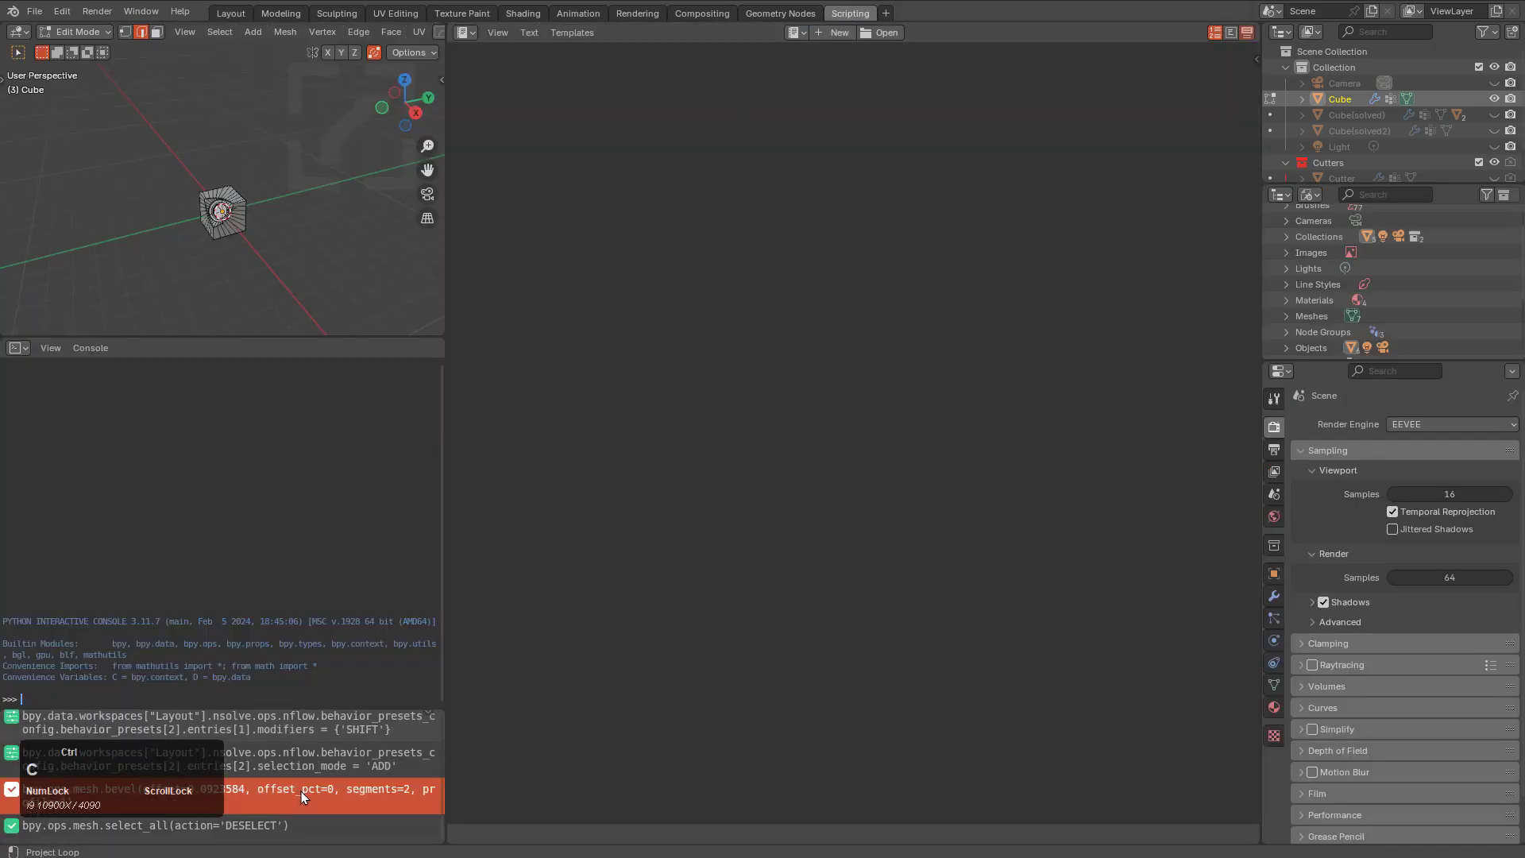
{"action": "left_click", "coordinate": [228, 14]}
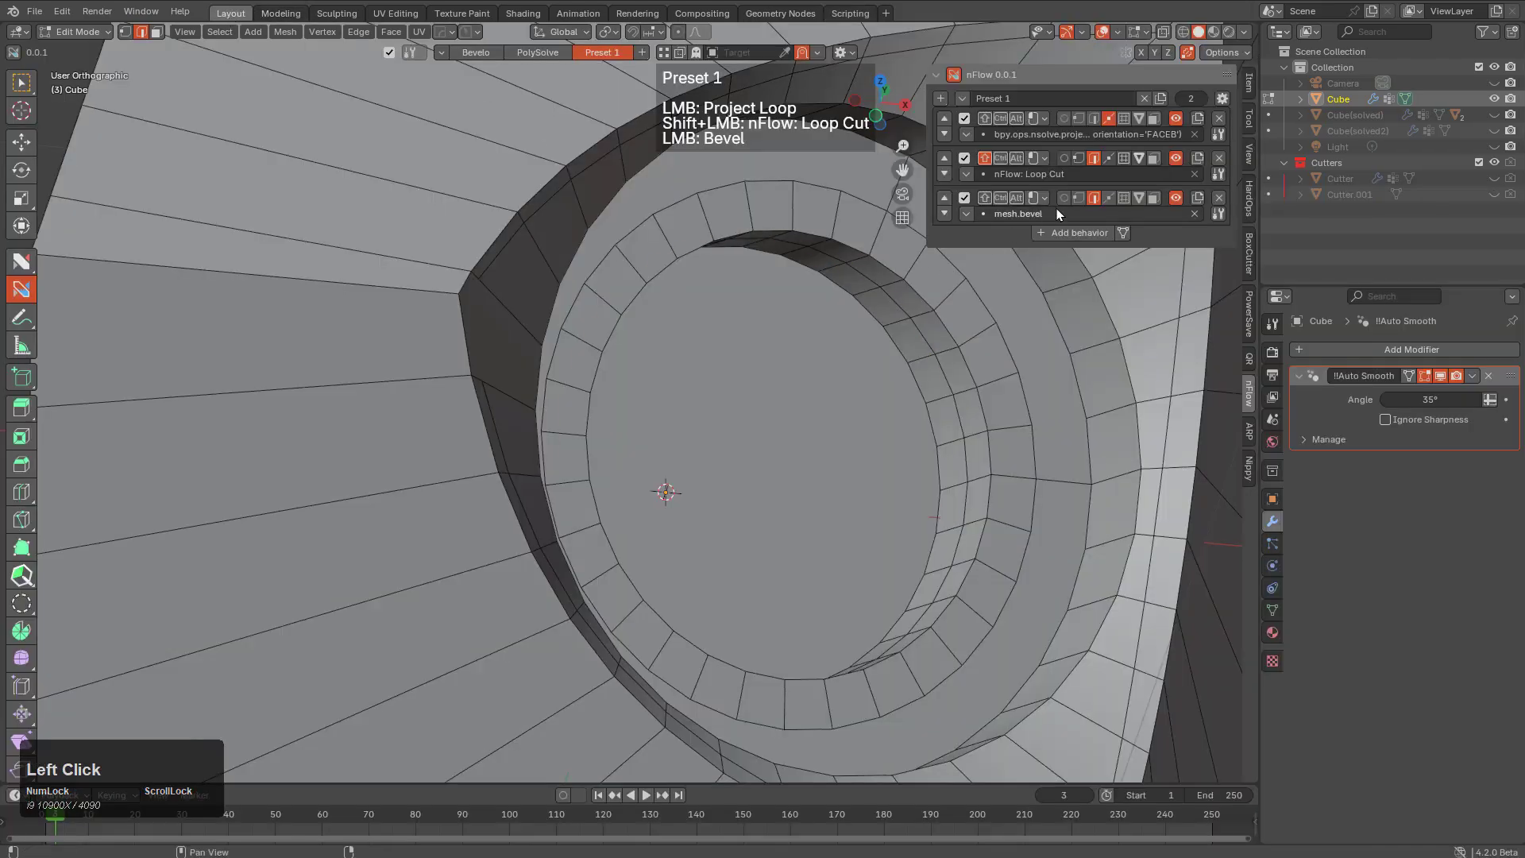
{"action": "left_click", "coordinate": [1163, 212]}
{"action": "key", "text": "ctrl+v"}
{"action": "key", "text": "KP_Enter"}
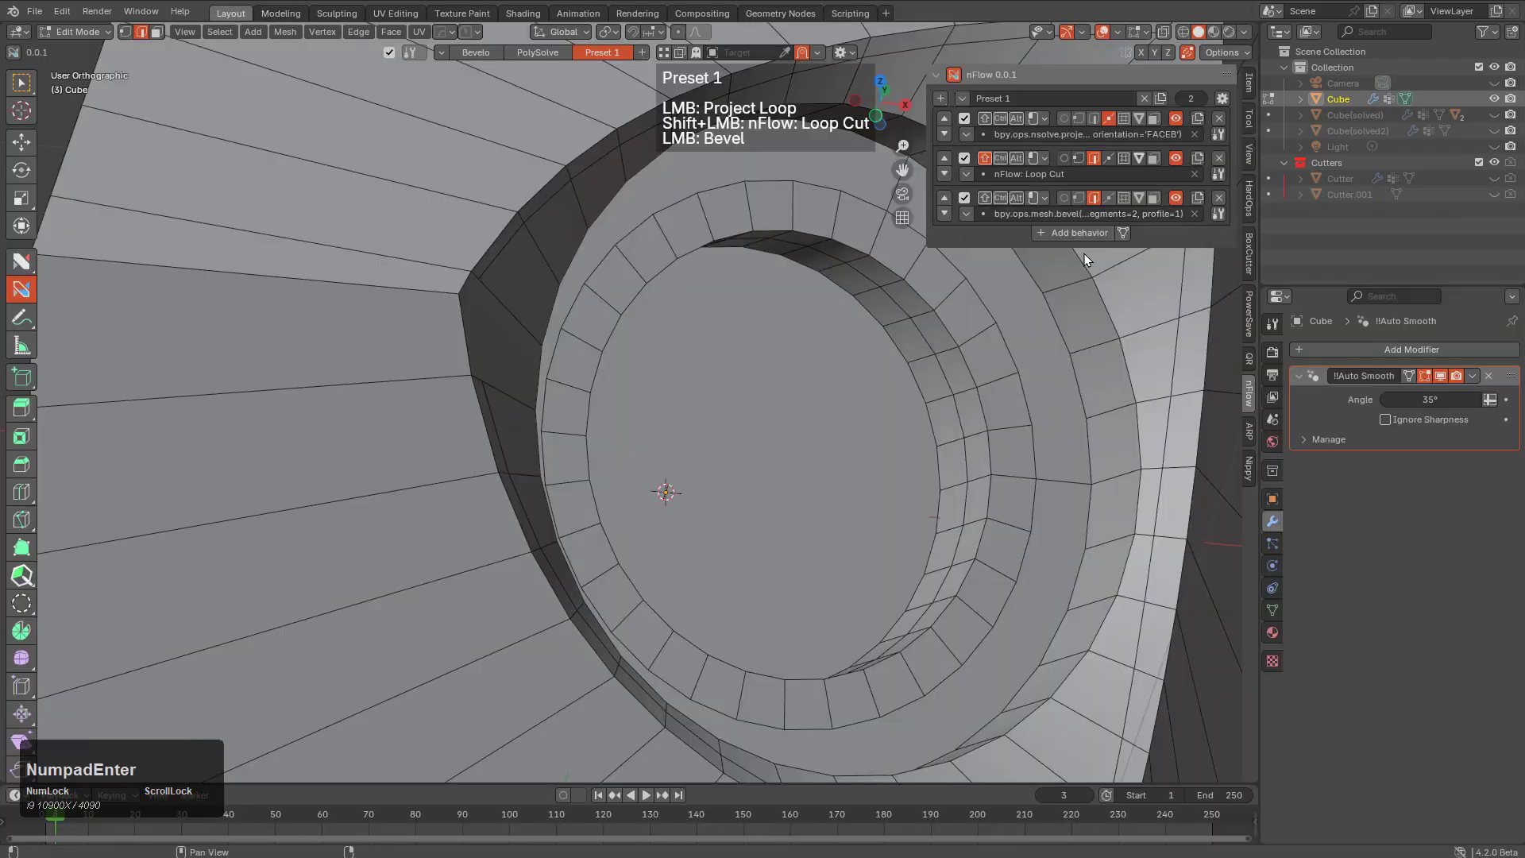
Disable the offset and offset_pct arguments of the mesh.bevel behavior, keeping only segments 2 and profile 1
{"action": "double_click", "coordinate": [1218, 213]}
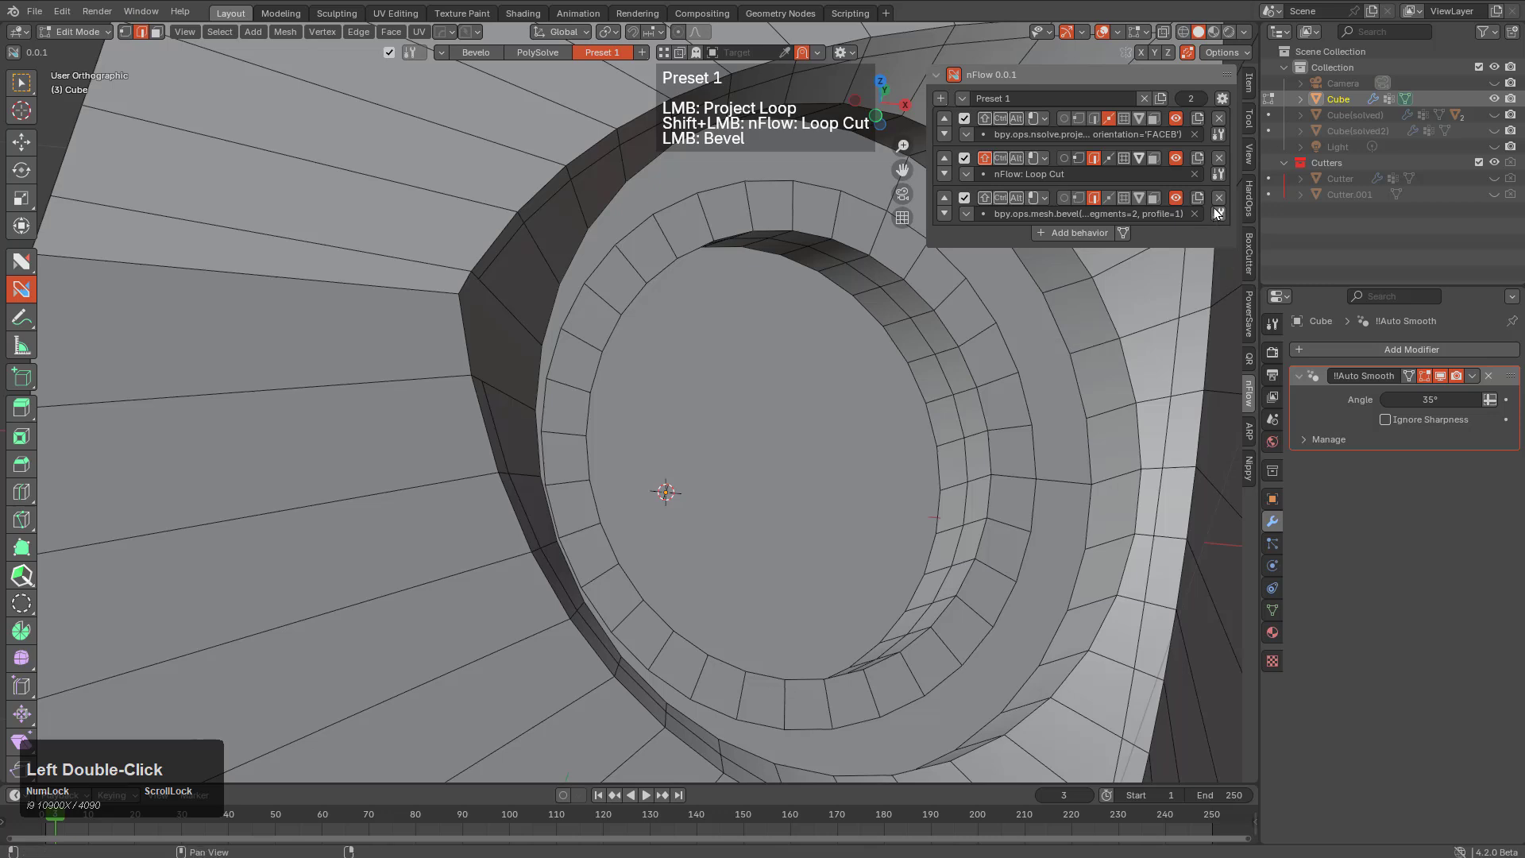
{"action": "left_click", "coordinate": [1218, 213]}
{"action": "left_click", "coordinate": [1204, 335]}
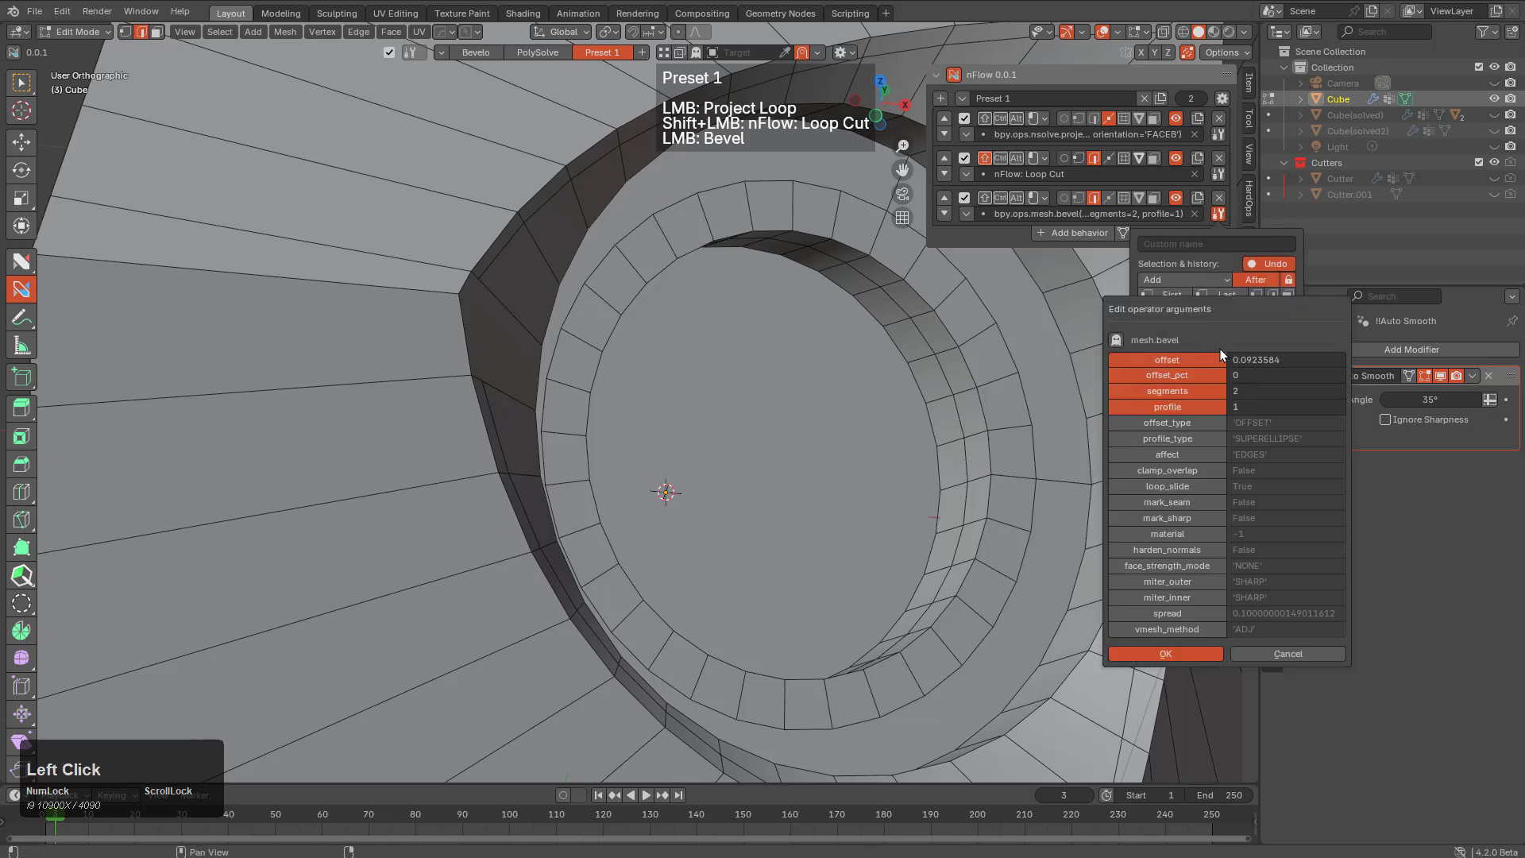
{"action": "left_click", "coordinate": [1199, 356]}
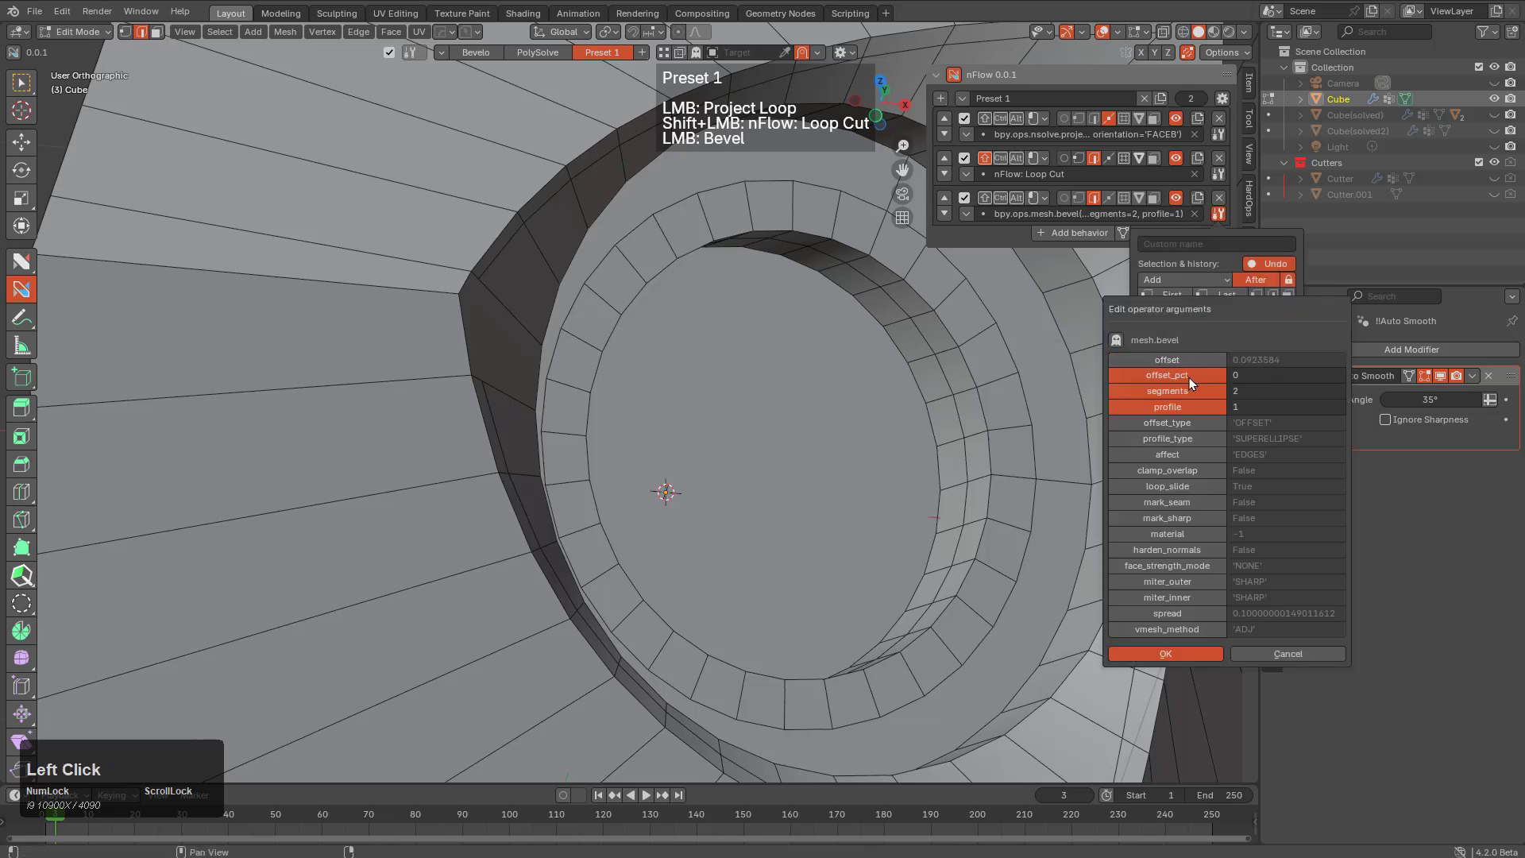
{"action": "left_click", "coordinate": [1189, 377]}
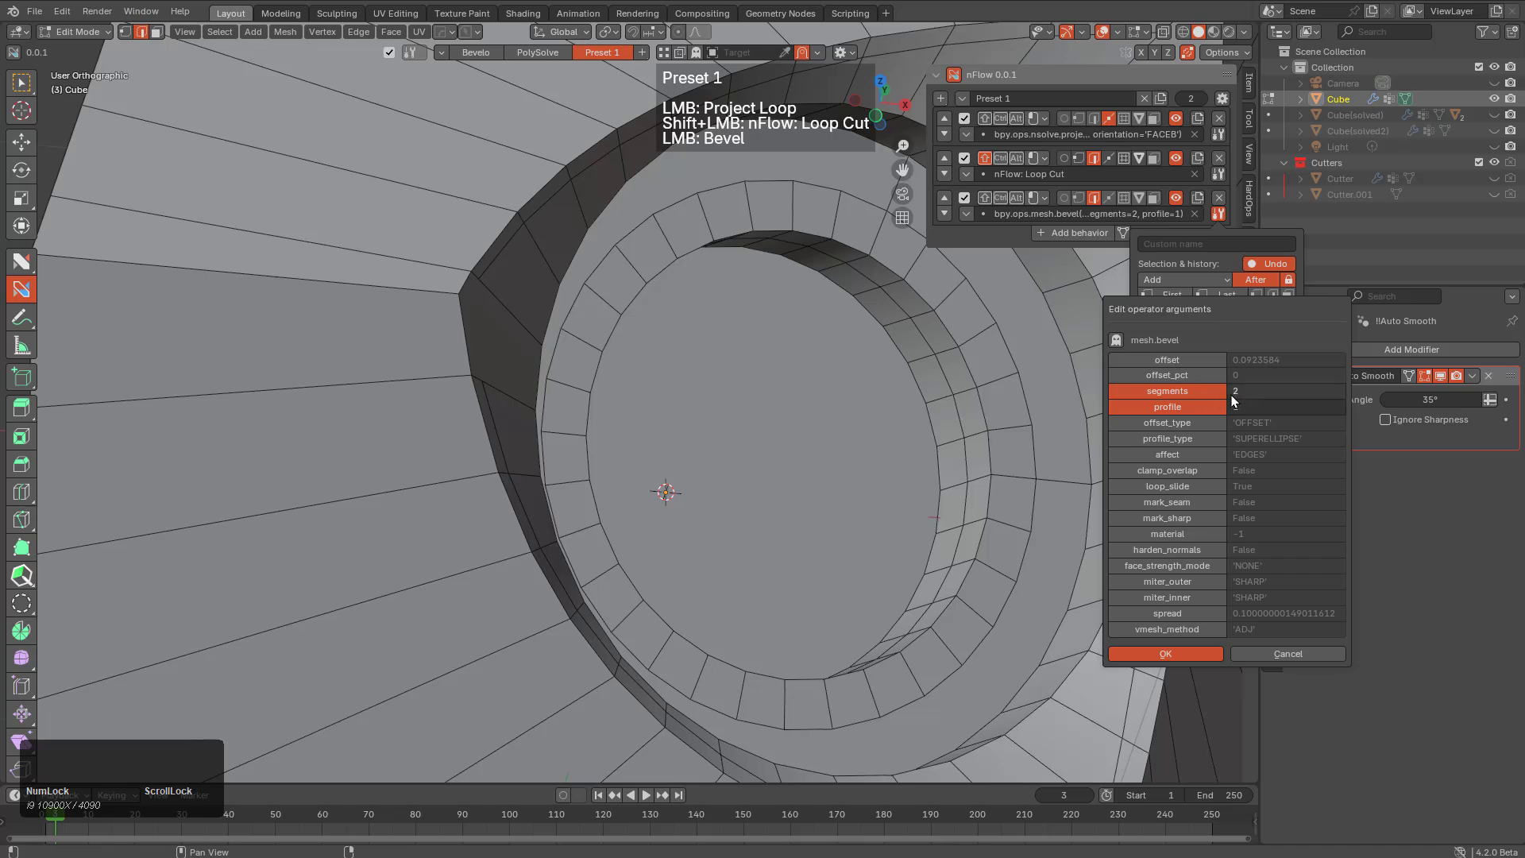
{"action": "left_click", "coordinate": [1162, 654]}
Bevel the recess's outer rim by about 0.06 m with 2 segments and profile 1, and dissolve the extra loop outside the rim
{"action": "middle_click_drag", "start_coordinate": [862, 422], "coordinate": [667, 521]}
{"action": "double_click", "coordinate": [804, 332], "text": "alt"}
{"action": "scroll", "coordinate": [715, 439], "scroll_direction": "up", "scroll_amount": 3}
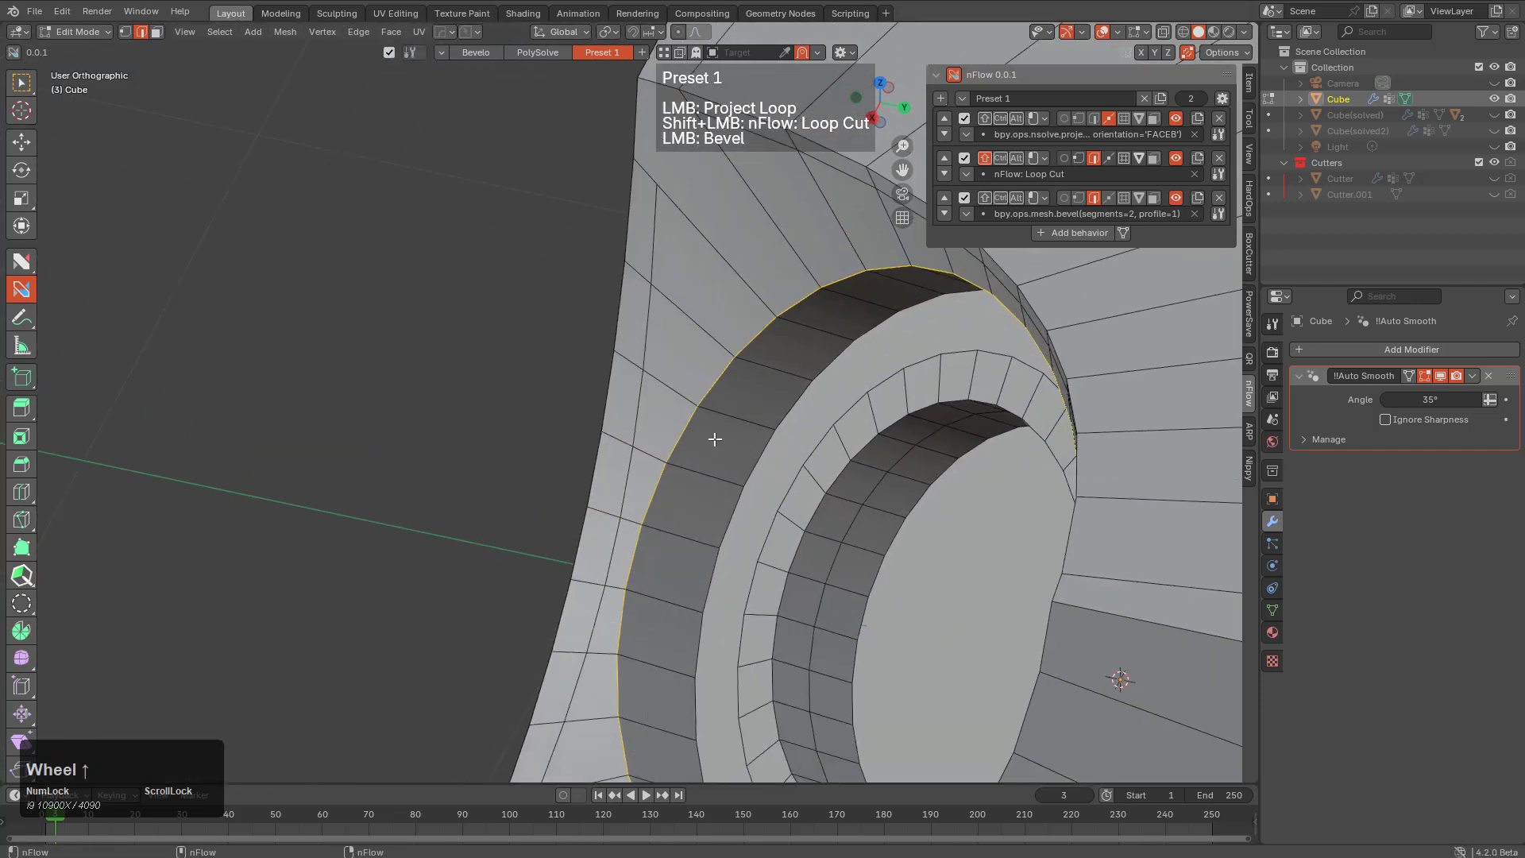
{"action": "double_click", "coordinate": [730, 369]}
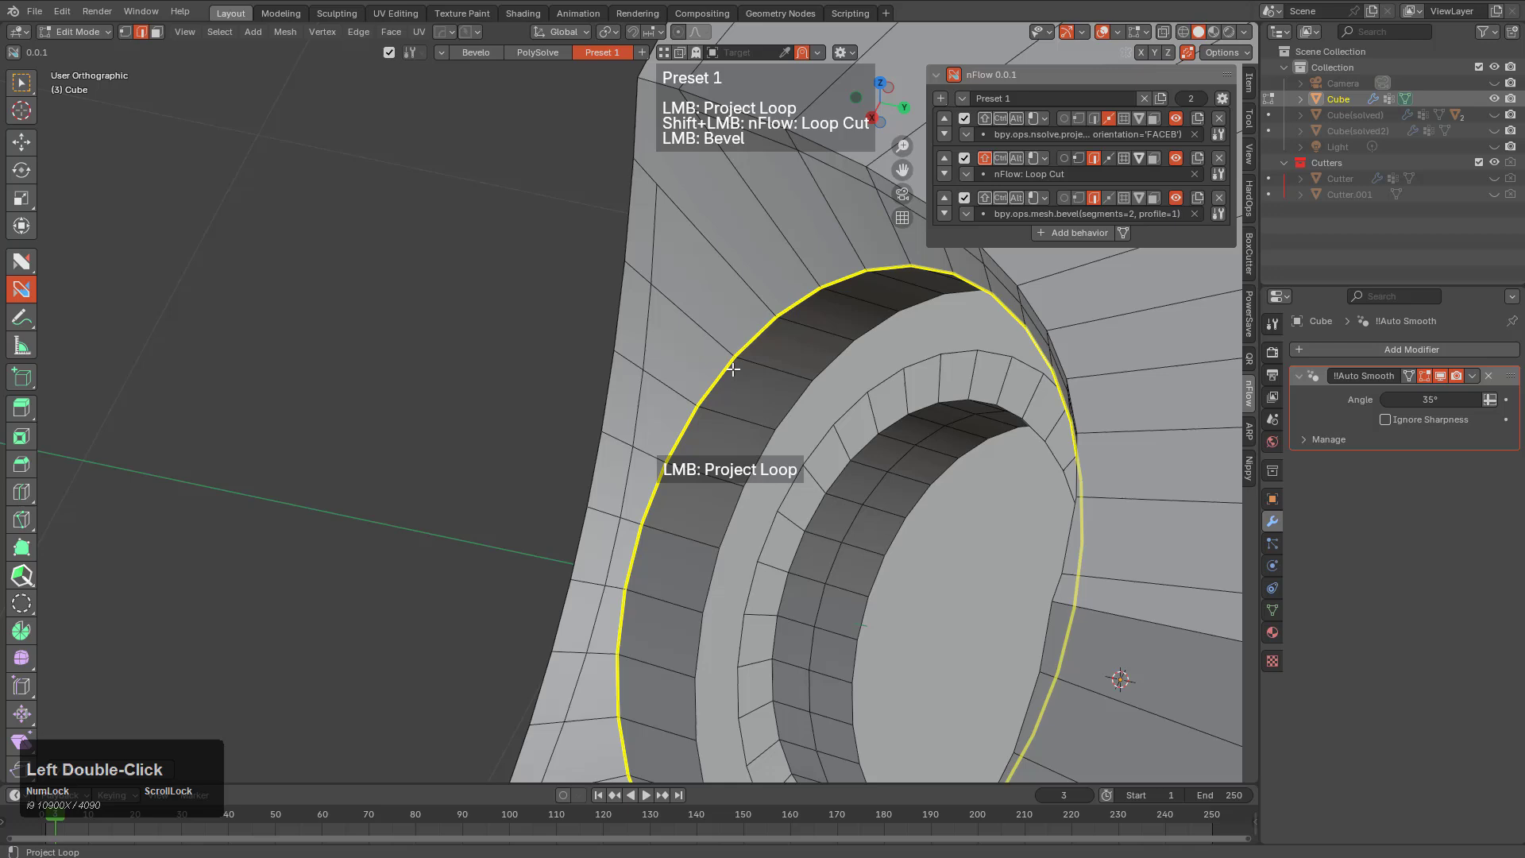
{"action": "left_click", "coordinate": [763, 336]}
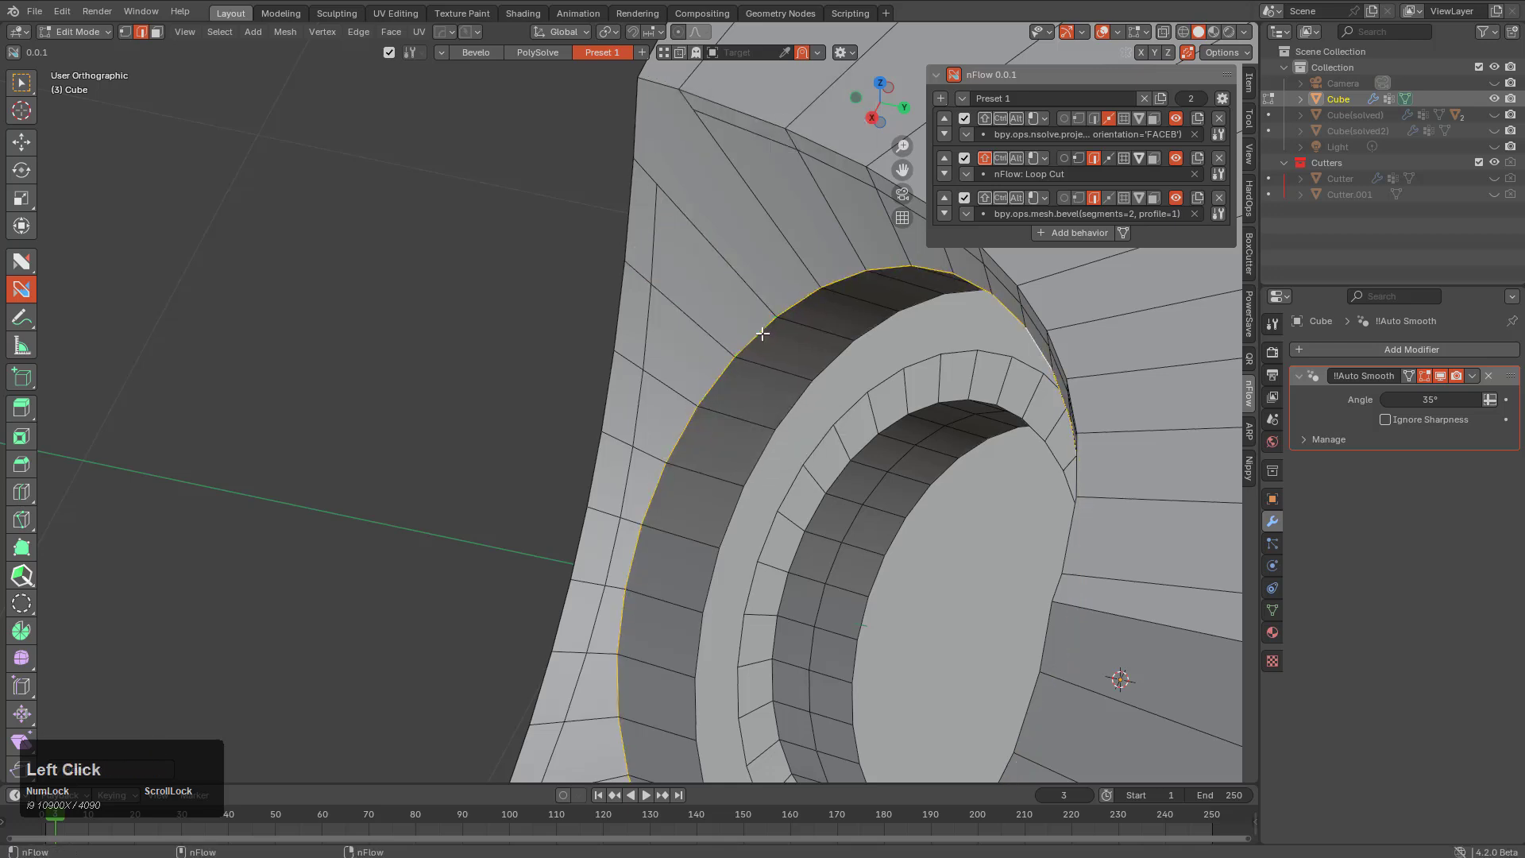
{"action": "left_click", "coordinate": [736, 266]}
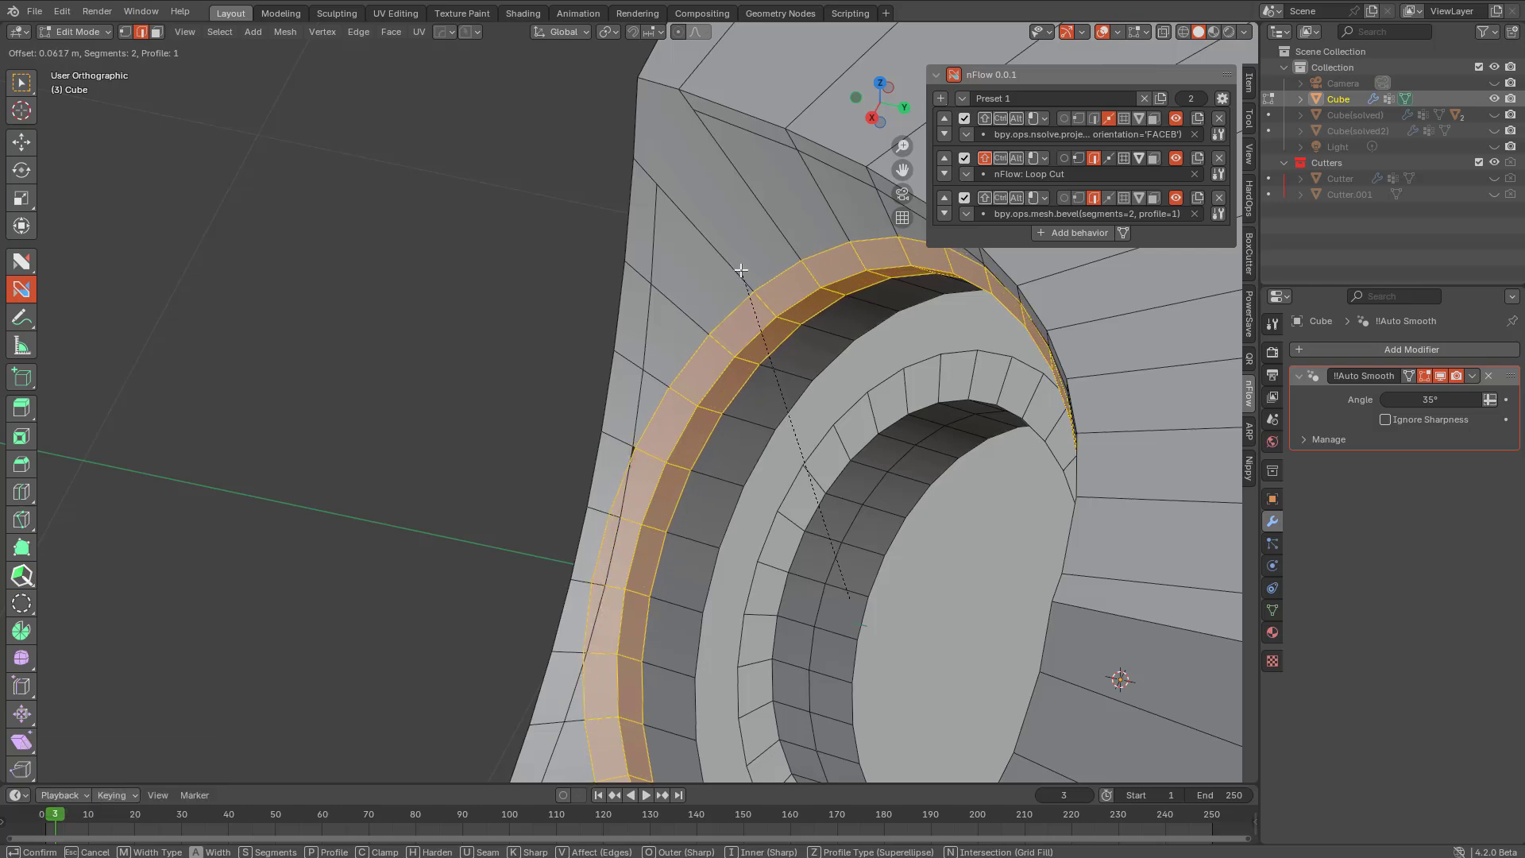
{"action": "middle_click_drag", "start_coordinate": [740, 270], "coordinate": [806, 413]}
{"action": "scroll", "coordinate": [699, 329], "scroll_direction": "down", "scroll_amount": 2}
{"action": "key", "text": "ctrl+x"}
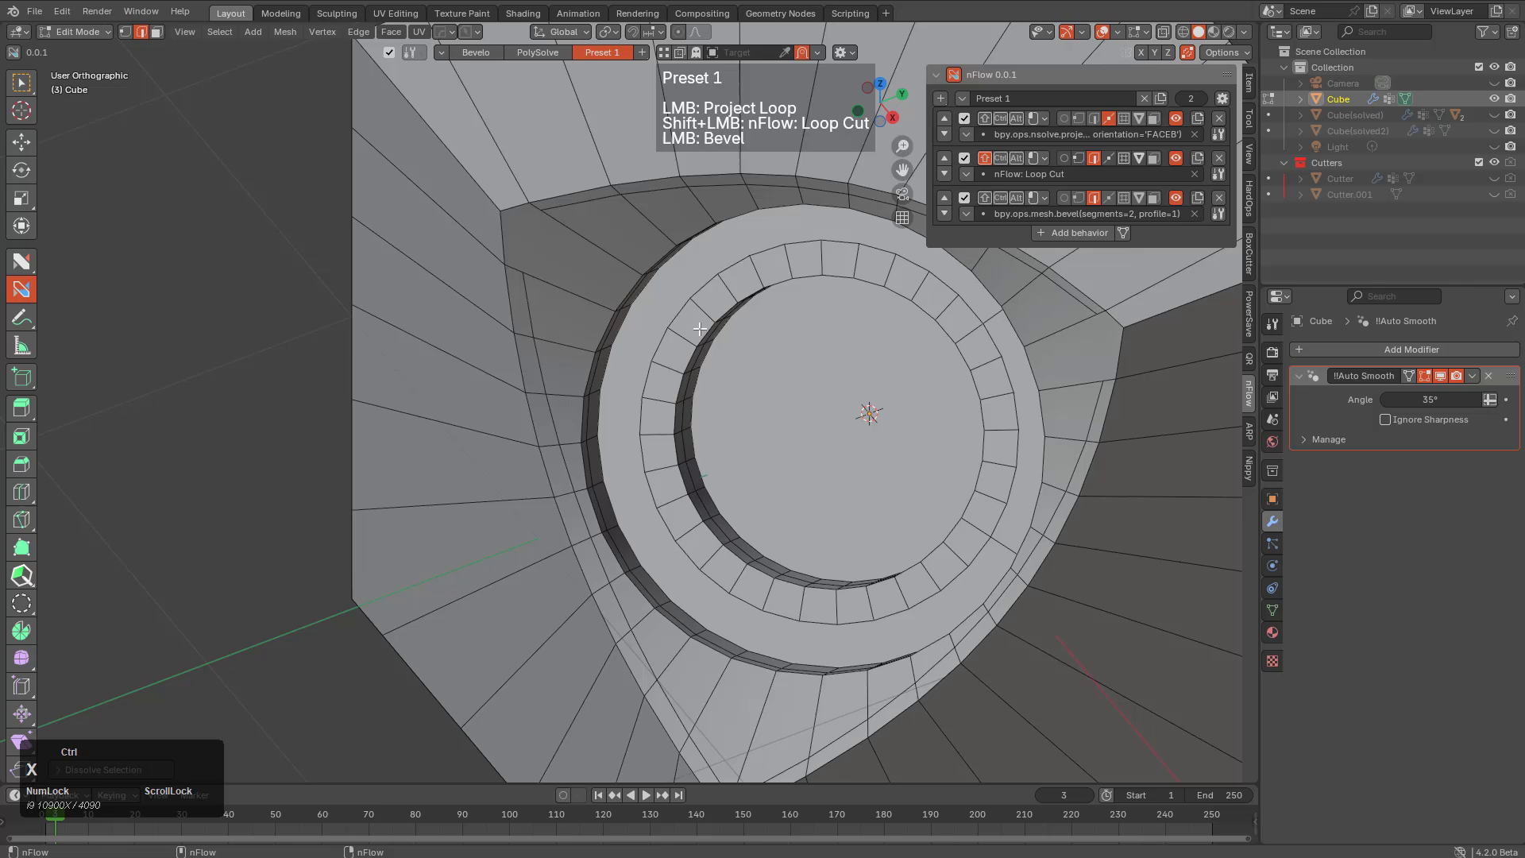
Bevel the edge loop at the base of the outer recess wall by about 0.05 m with 2 segments and profile 1, and clear the selection
{"action": "scroll", "coordinate": [719, 430], "scroll_direction": "down", "scroll_amount": 3}
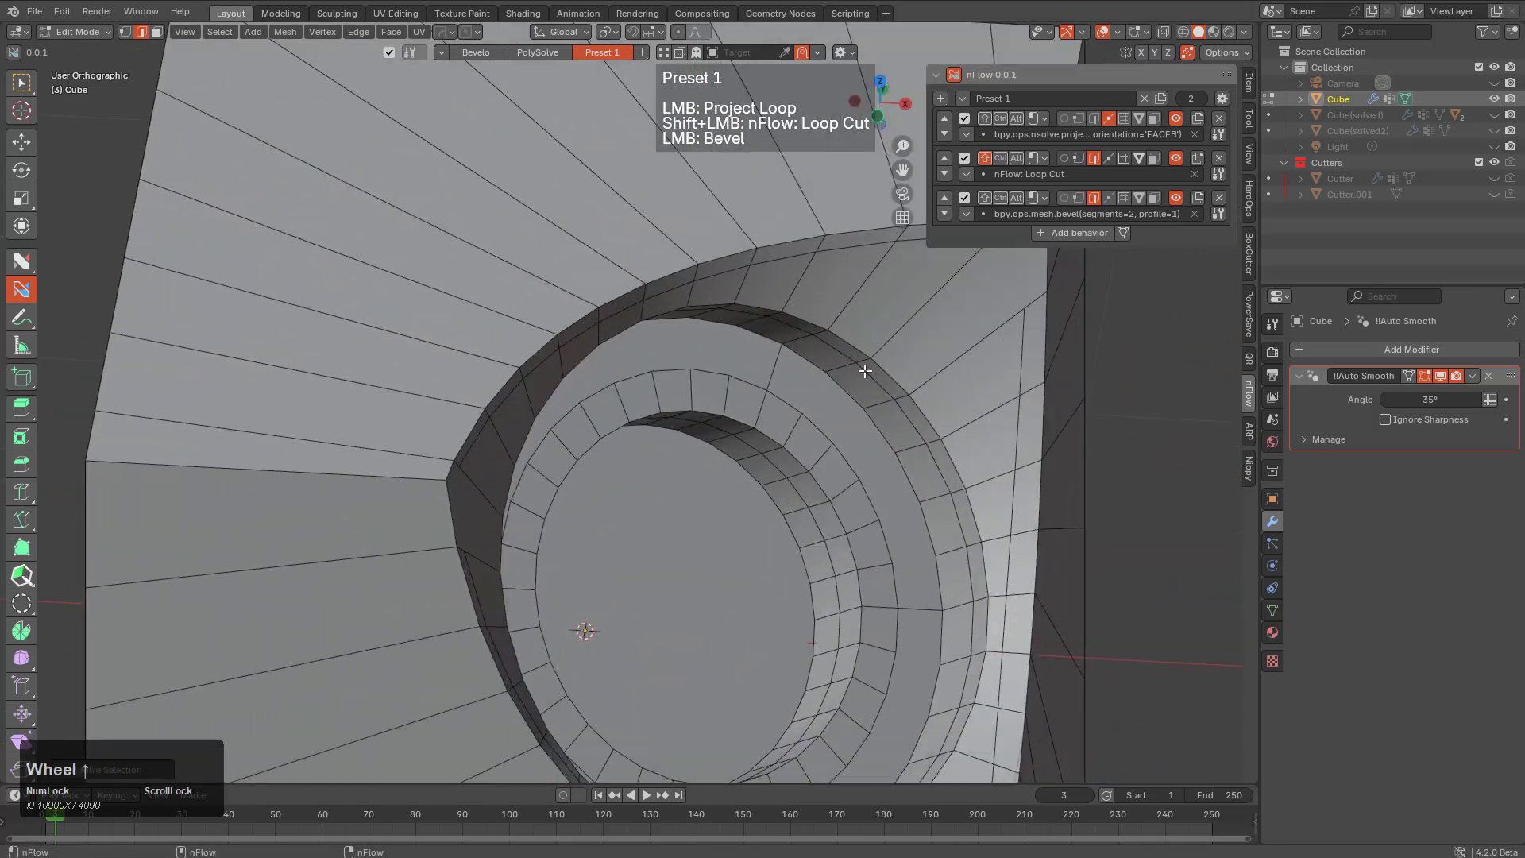
{"action": "middle_click_drag", "start_coordinate": [719, 429], "coordinate": [714, 445]}
{"action": "scroll", "coordinate": [687, 371], "scroll_direction": "up", "scroll_amount": 3}
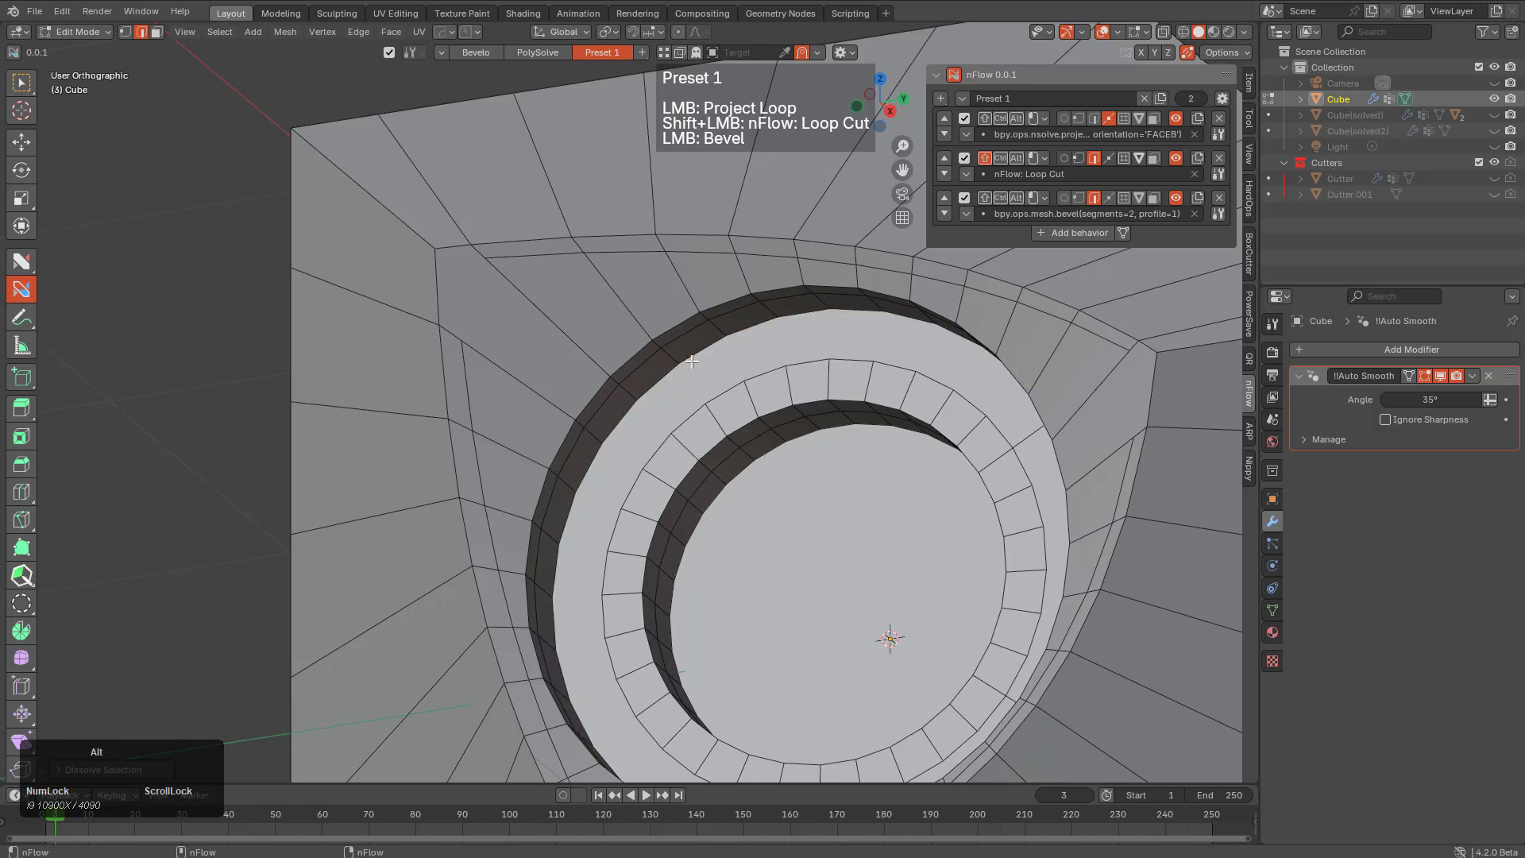
{"action": "left_click", "coordinate": [692, 361]}
{"action": "middle_click_drag", "start_coordinate": [692, 361], "coordinate": [785, 327]}
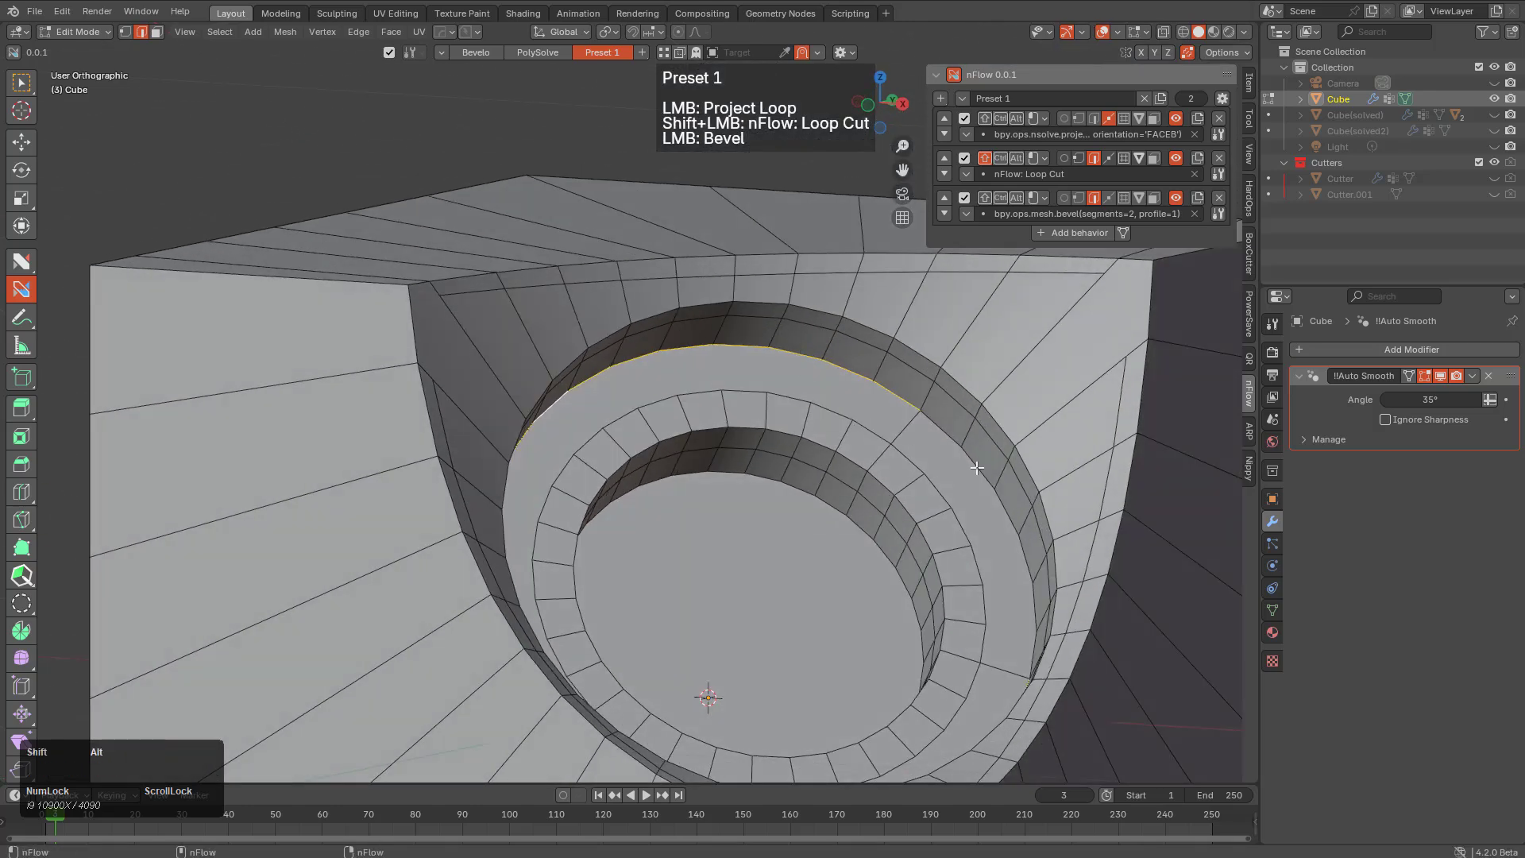
{"action": "middle_click_drag", "start_coordinate": [925, 444], "coordinate": [945, 485]}
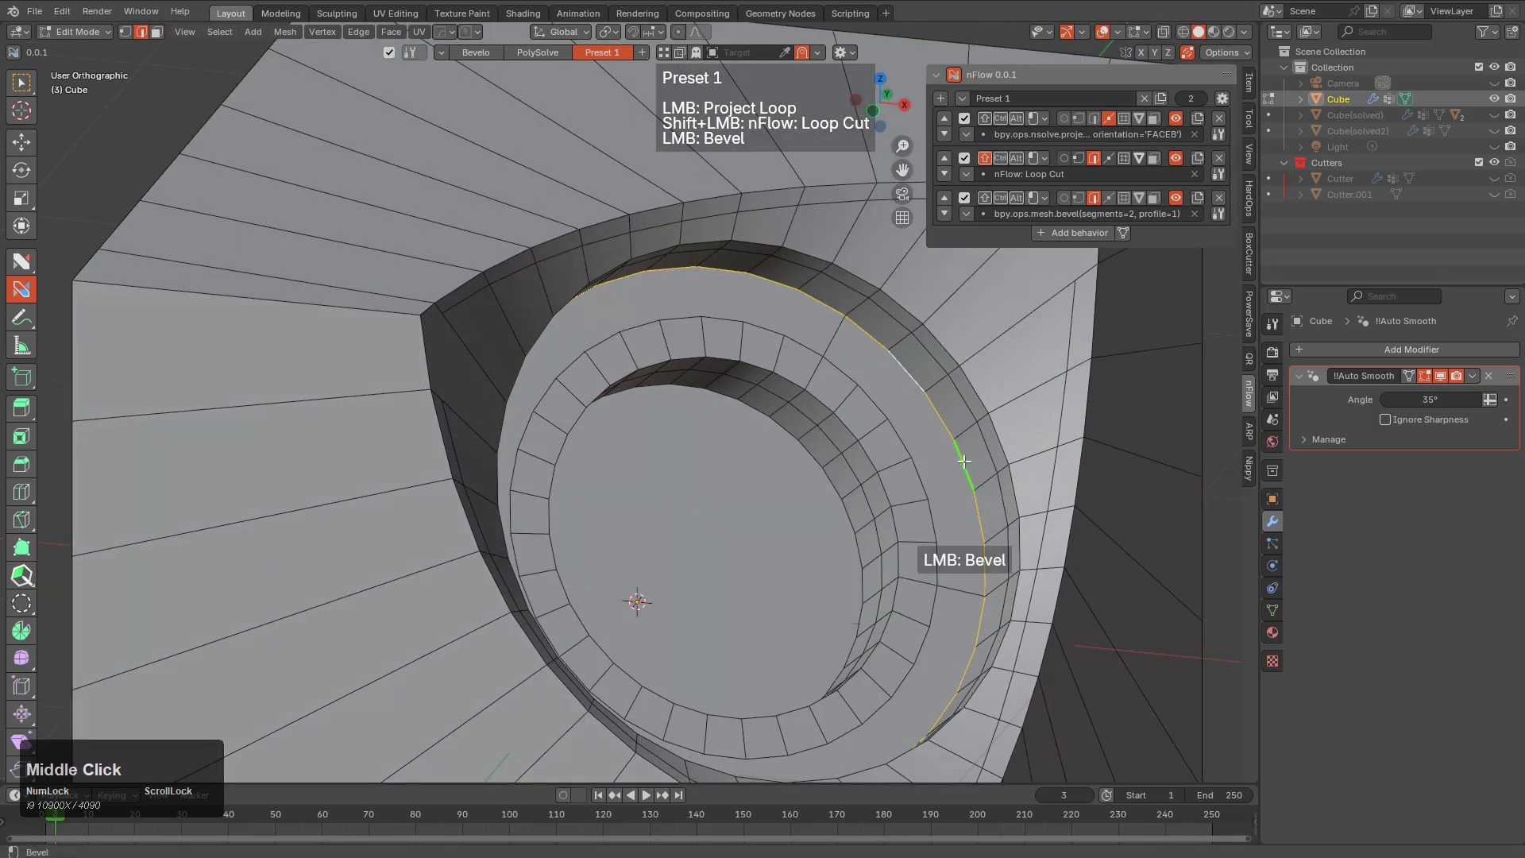
{"action": "left_click", "coordinate": [964, 460]}
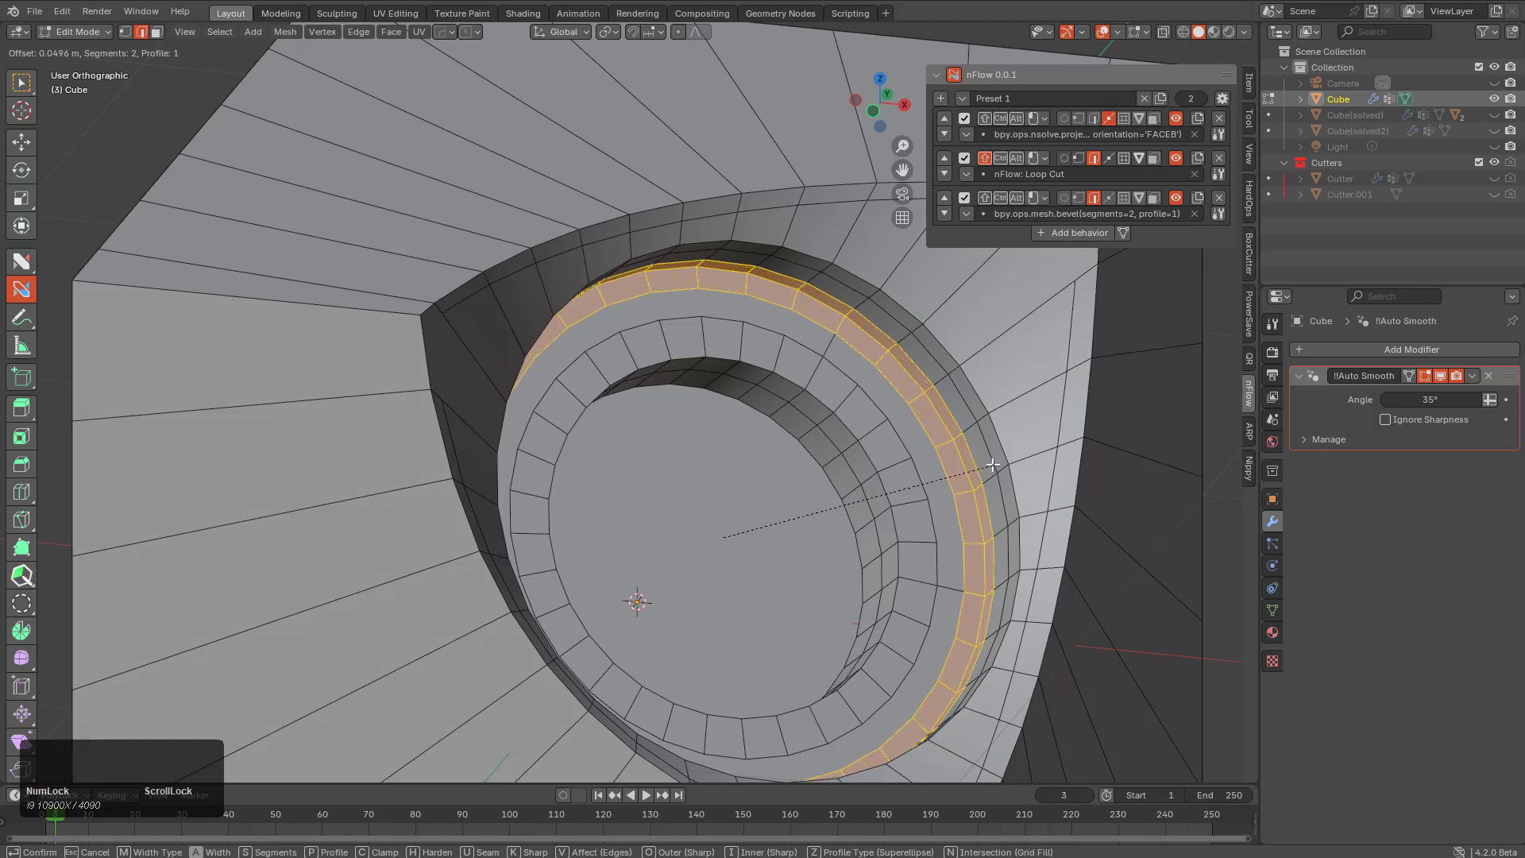
{"action": "left_click", "coordinate": [992, 465]}
{"action": "key", "text": "alt+a"}
Triangulate the long ring faces between the two recess steps, convert the triangles to quads, and clear the selection
{"action": "middle_click_drag", "start_coordinate": [983, 469], "coordinate": [898, 441]}
{"action": "key", "text": "3"}
{"action": "left_click", "coordinate": [929, 384]}
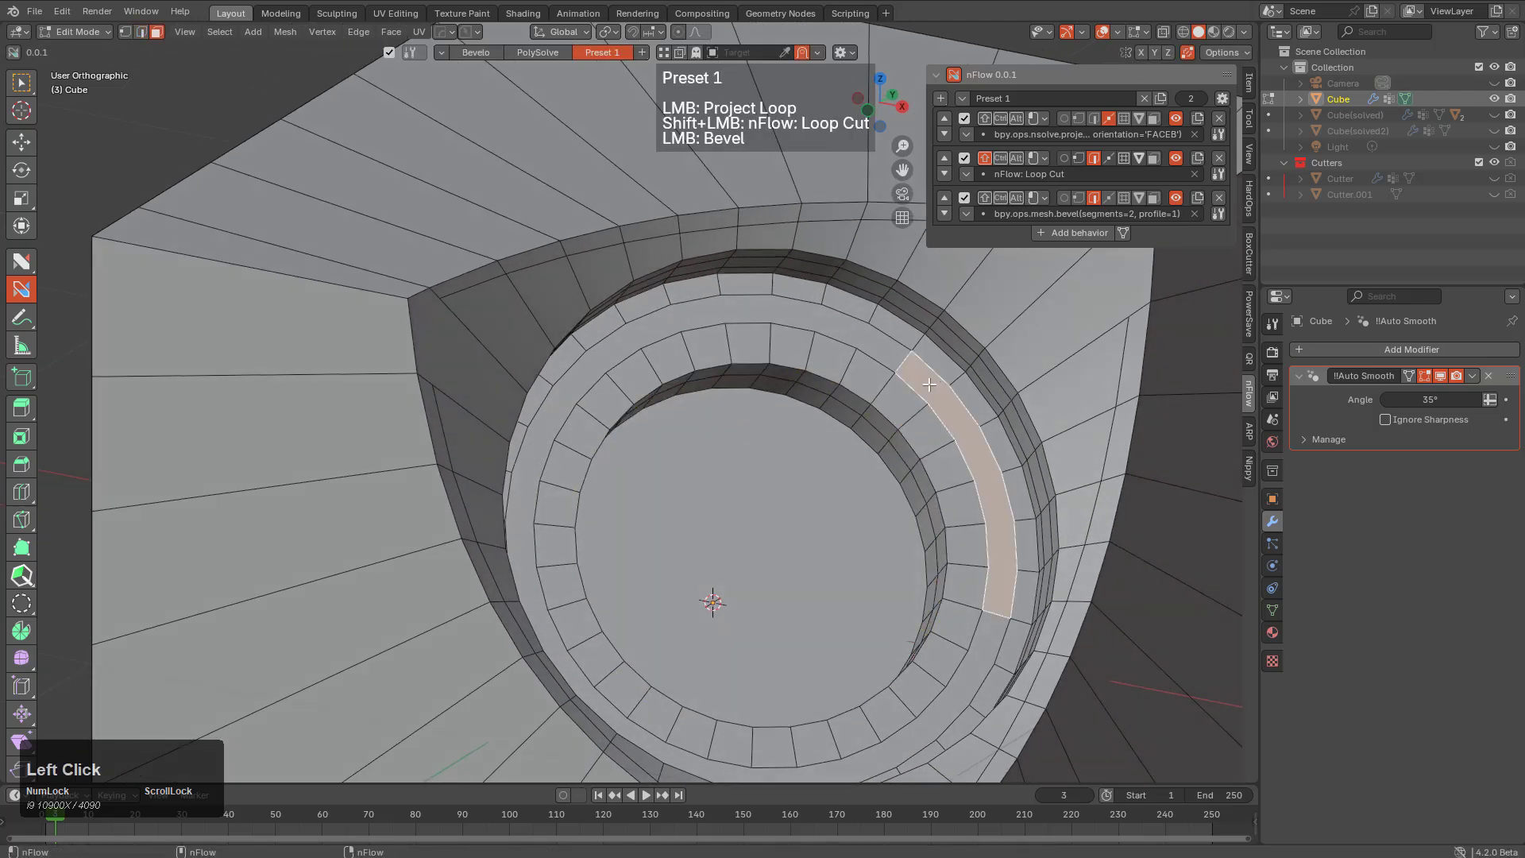
{"action": "left_click", "coordinate": [840, 322]}
{"action": "middle_click_drag", "start_coordinate": [841, 322], "coordinate": [810, 379]}
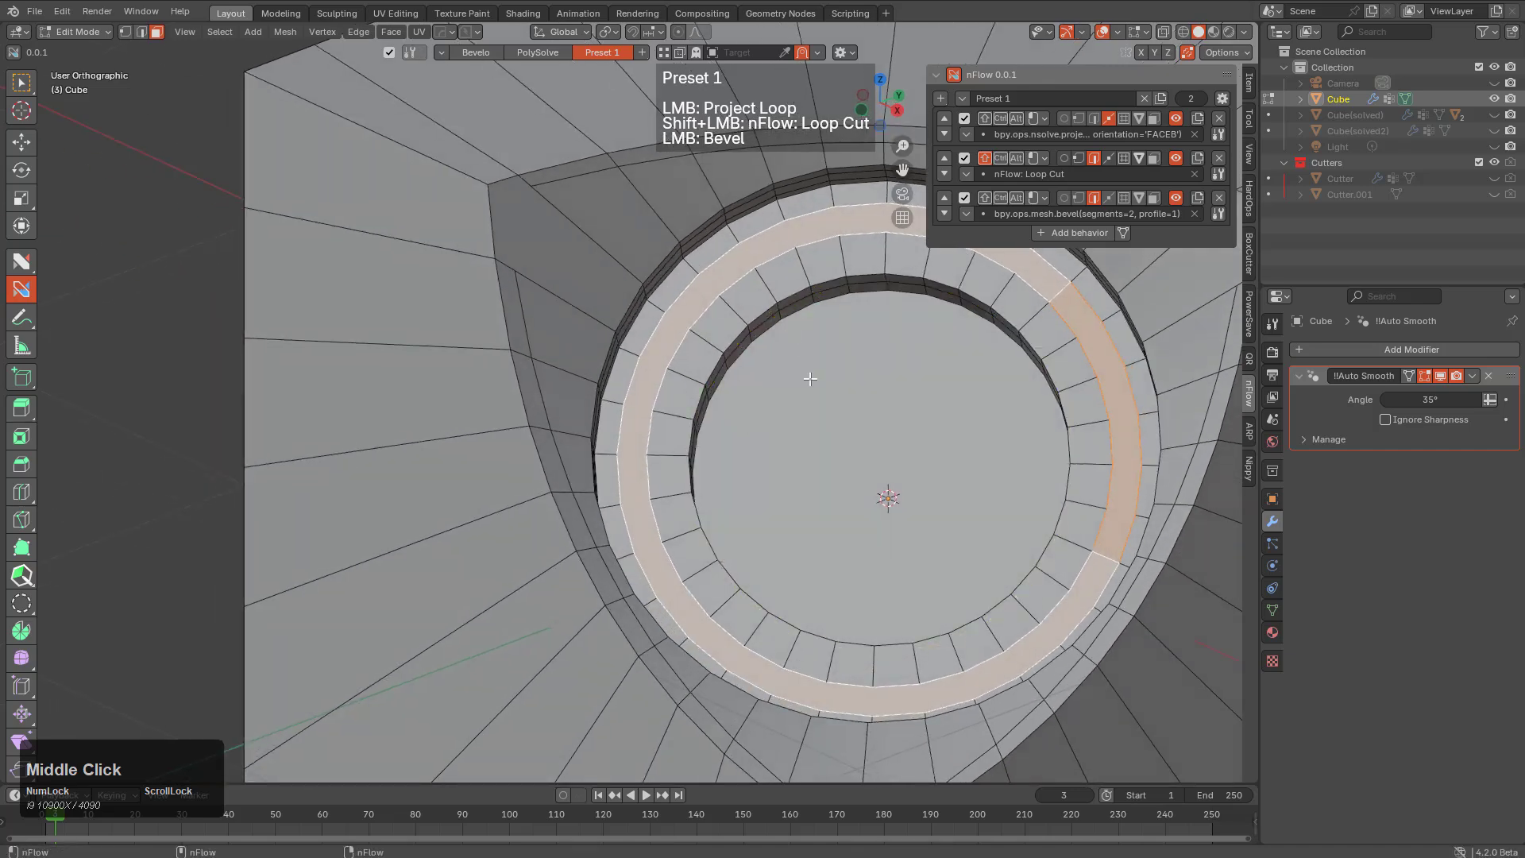
{"action": "key", "text": "ctrl+t"}
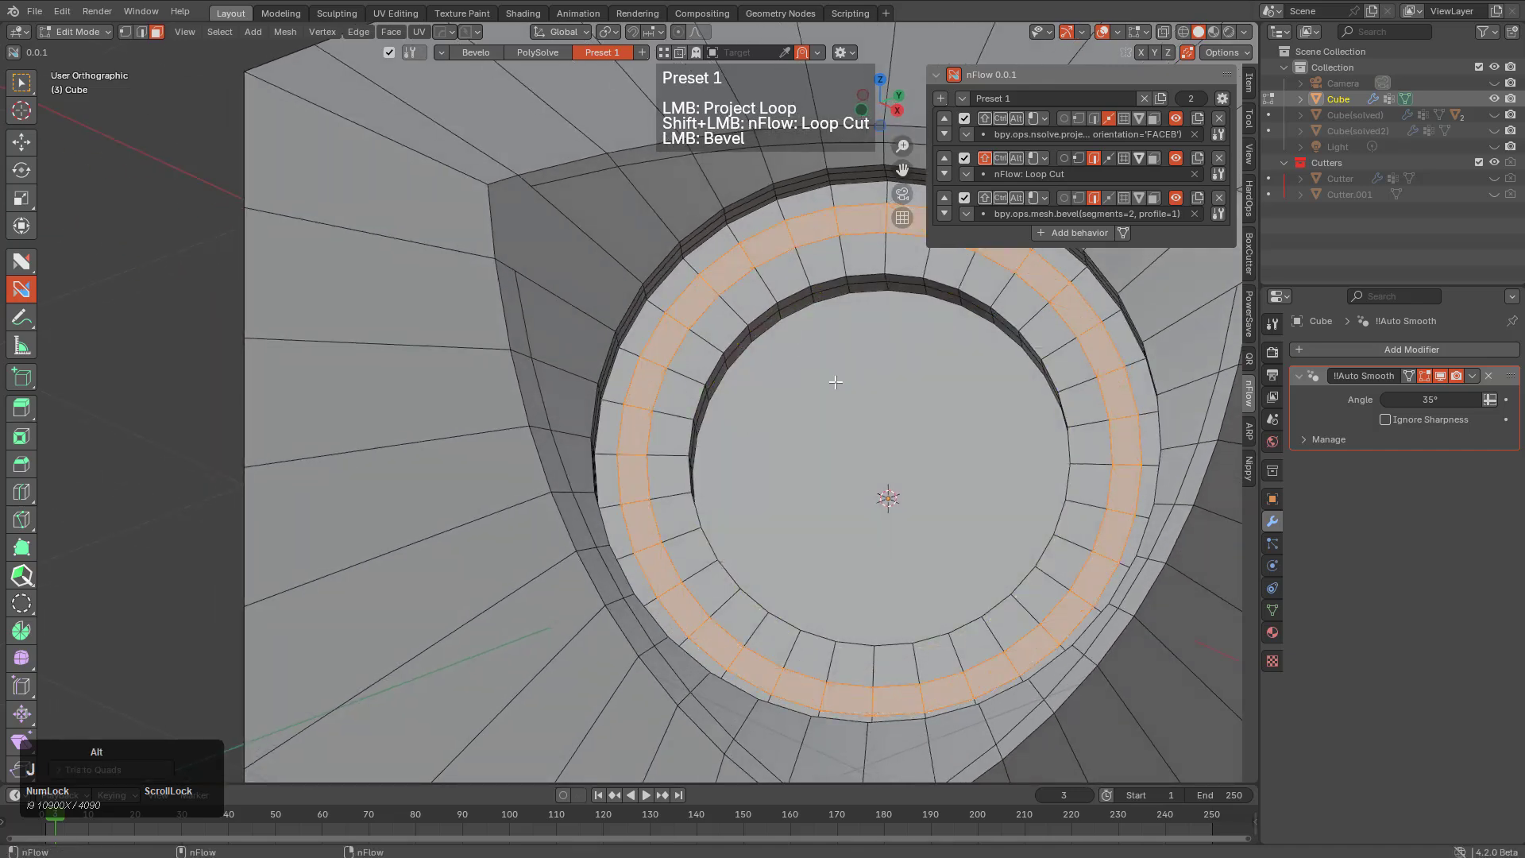
{"action": "key", "text": "alt+a"}
{"action": "middle_click_drag", "start_coordinate": [835, 382], "coordinate": [778, 429]}
{"action": "scroll", "coordinate": [736, 459], "scroll_direction": "up", "scroll_amount": 2}
{"action": "key", "text": "ctrl+z"}
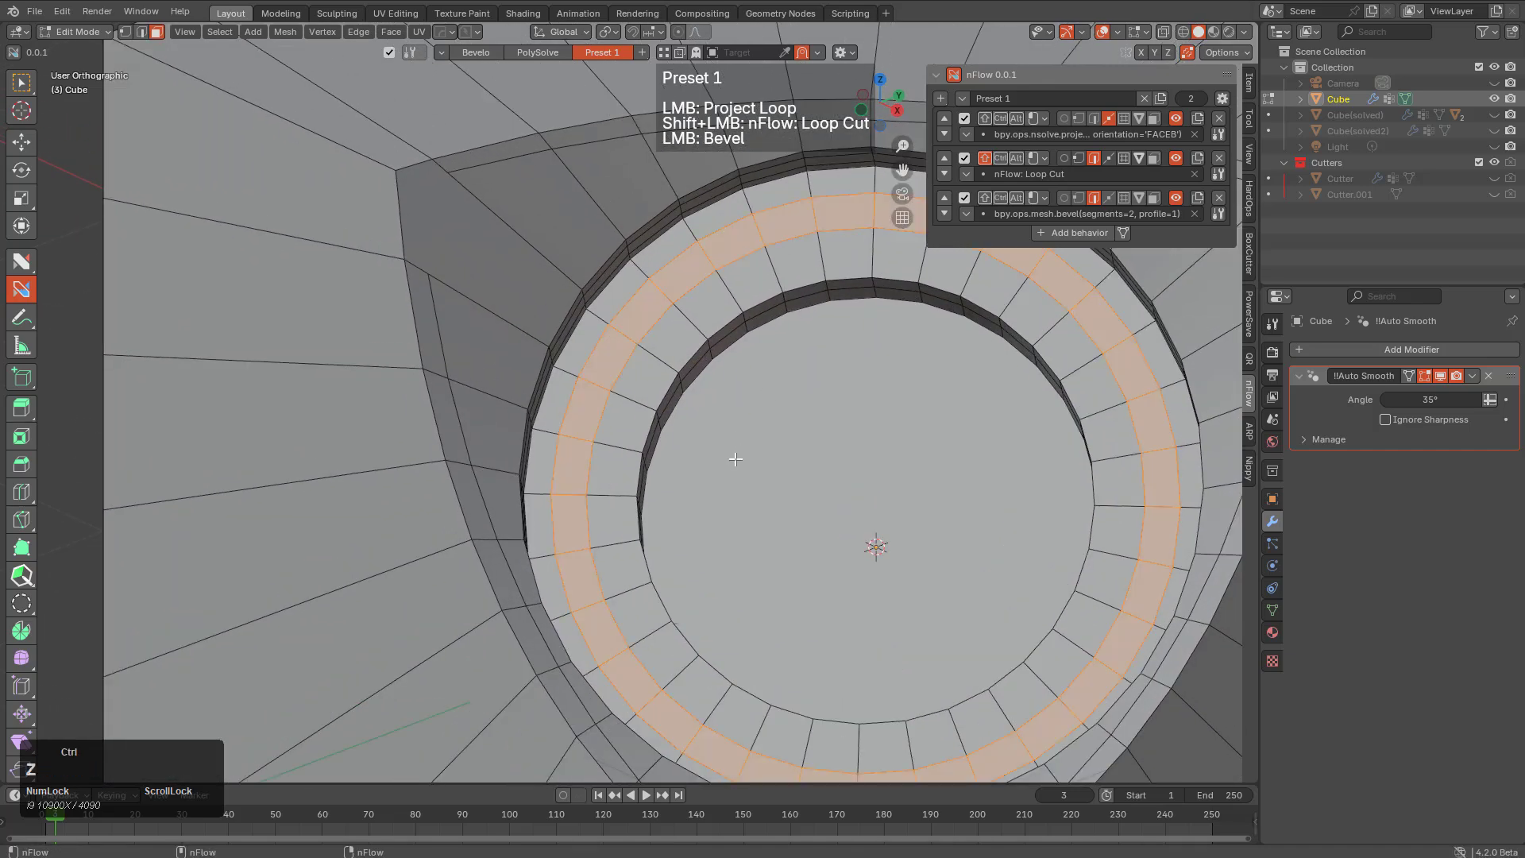
{"action": "key", "text": "alt+a"}
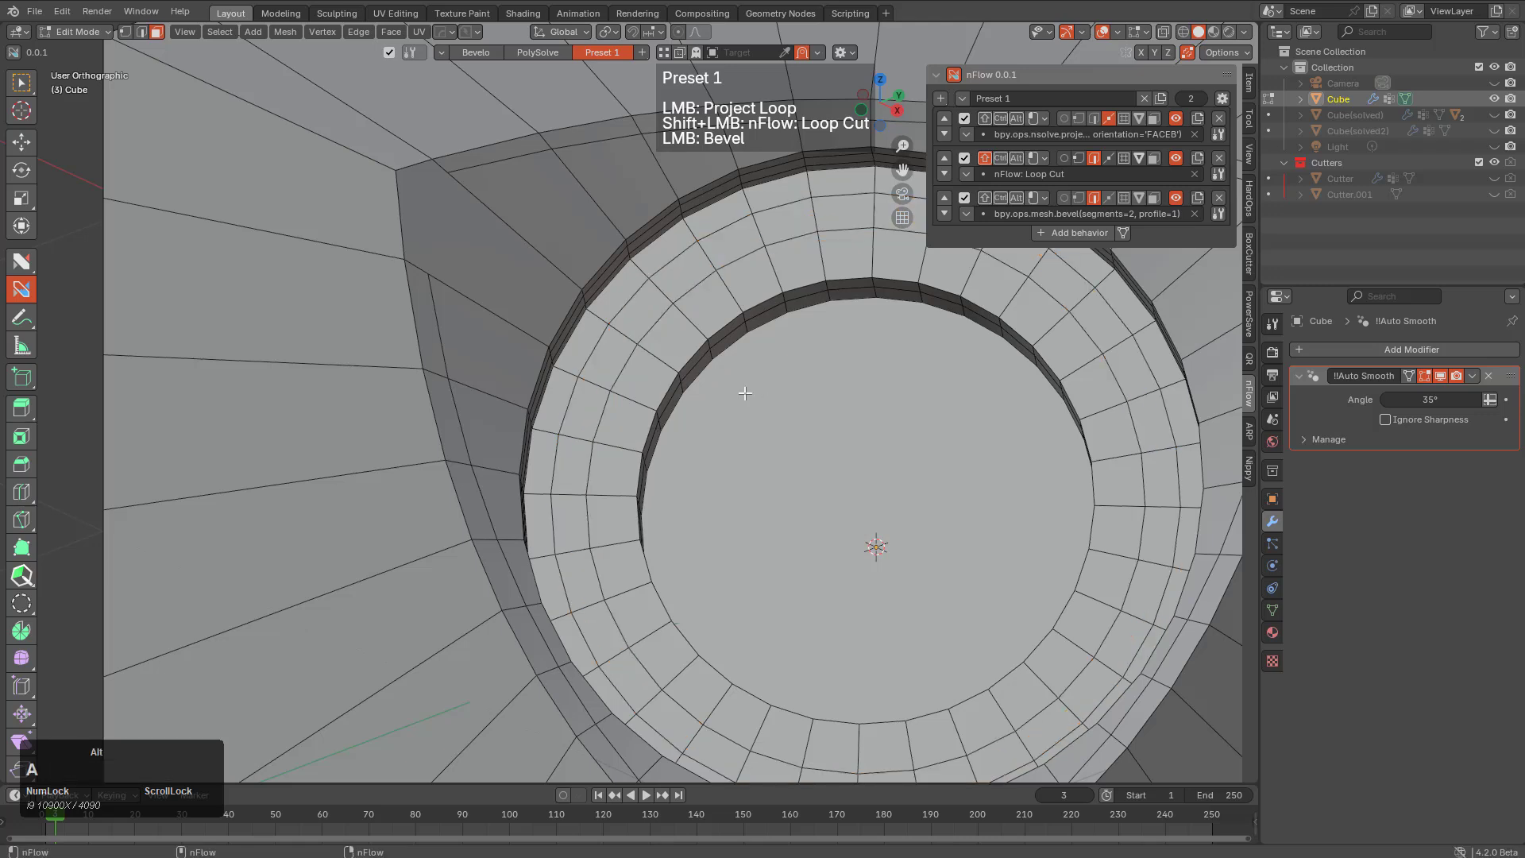
Inset the round floor face of the inner recess and delete the resulting center face
{"action": "double_click", "coordinate": [806, 445]}
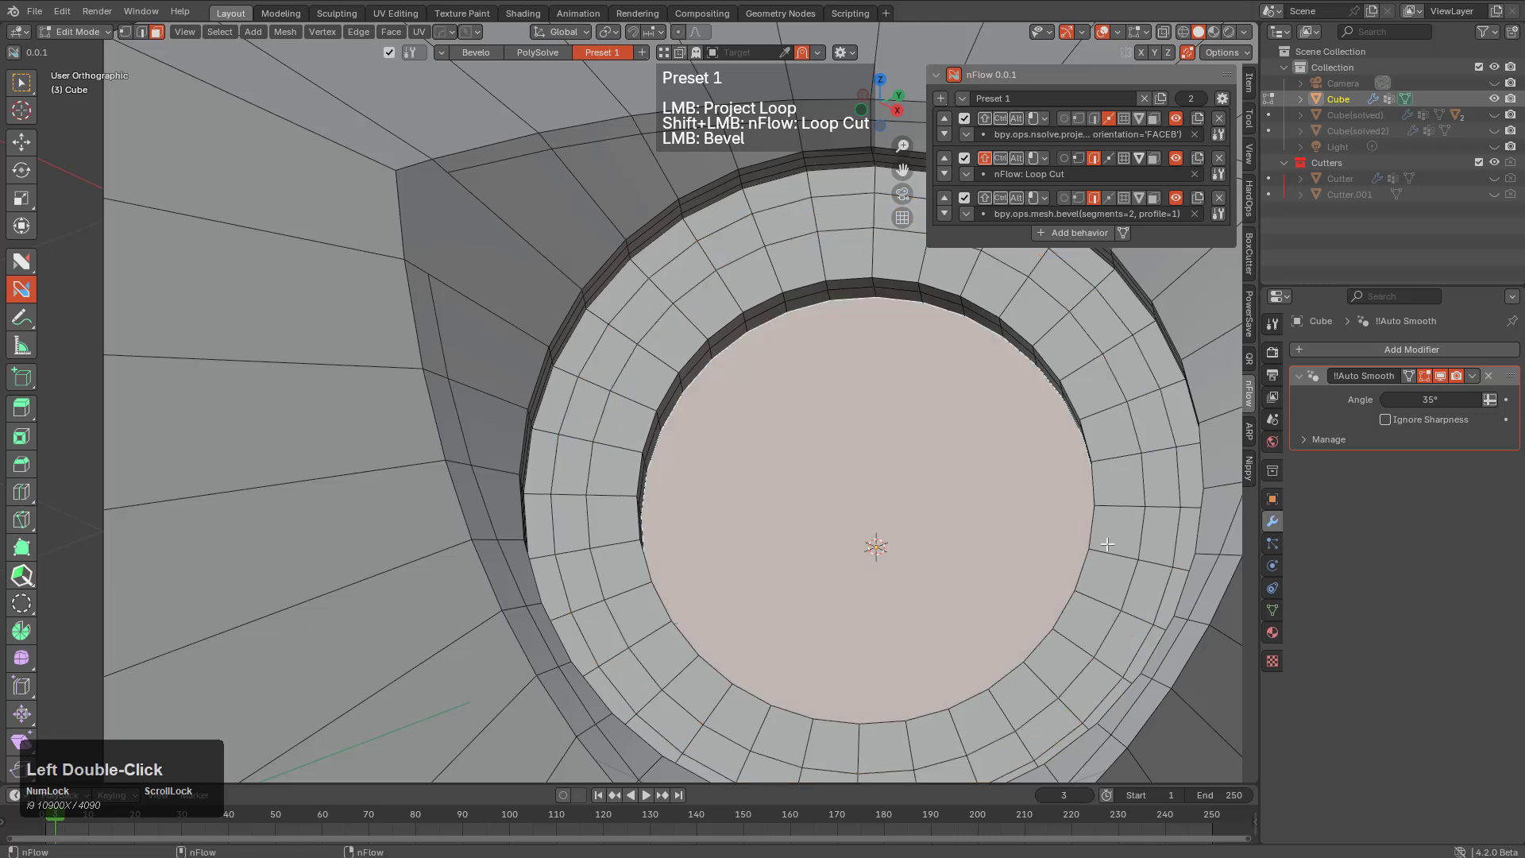
{"action": "key", "text": "i"}
{"action": "left_click", "coordinate": [1049, 532]}
{"action": "middle_click_drag", "start_coordinate": [907, 498], "coordinate": [919, 529]}
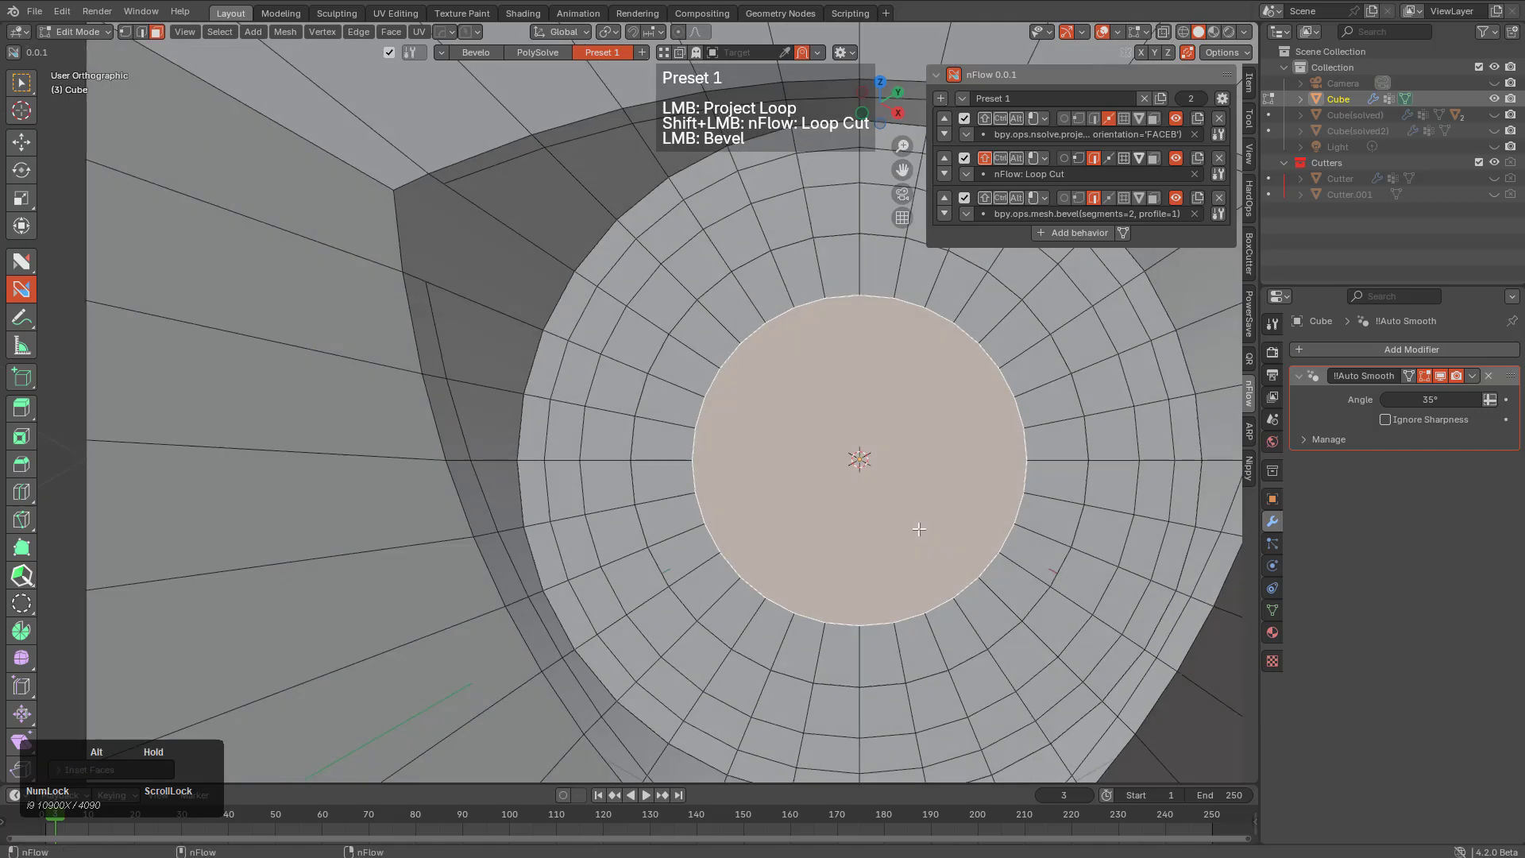
{"action": "key", "text": "x"}
{"action": "left_click", "coordinate": [882, 559]}
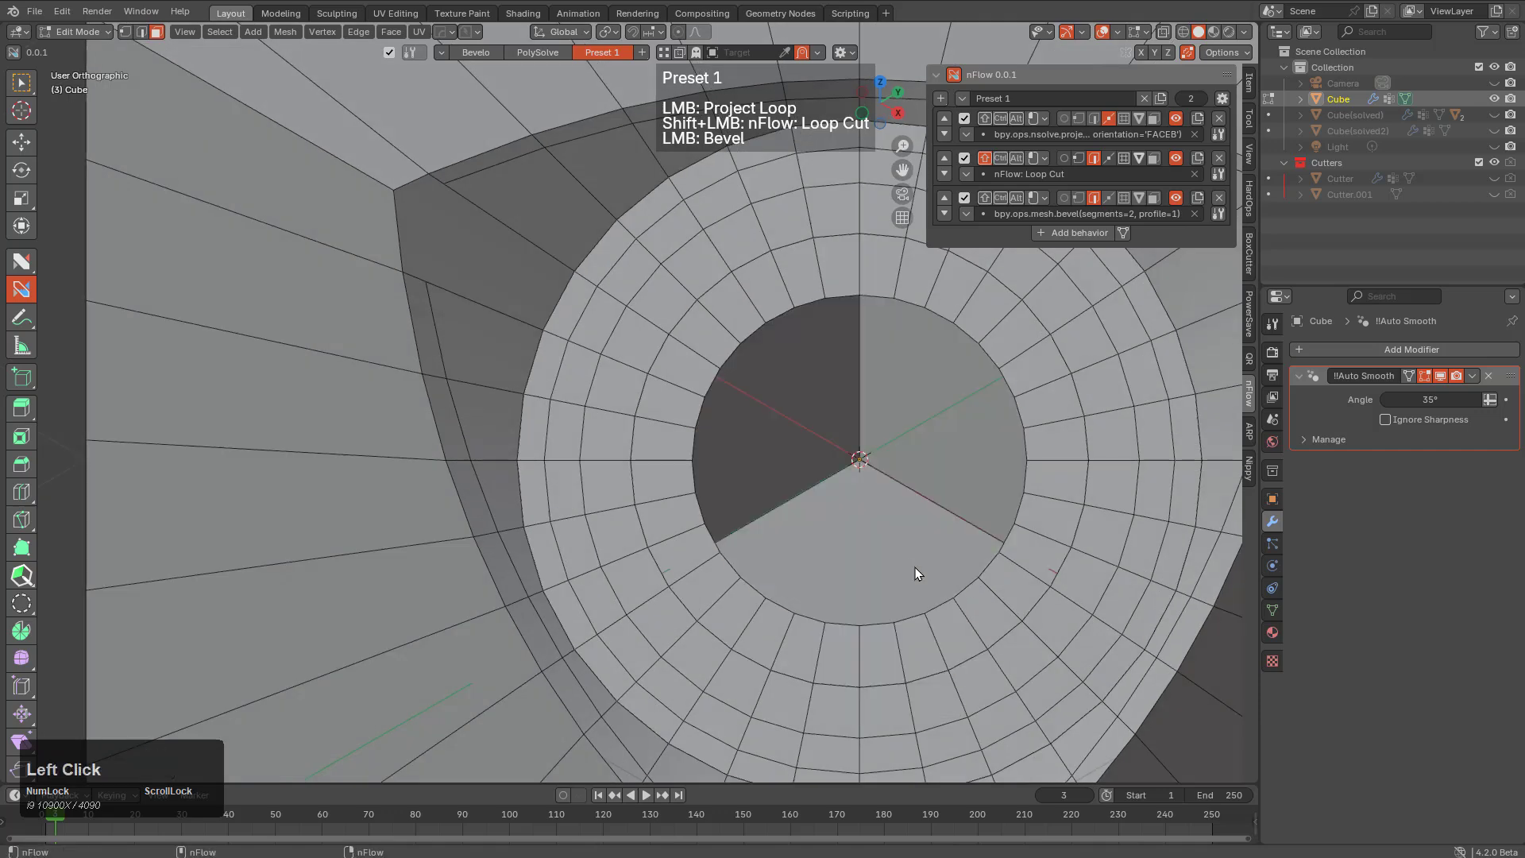
Grid Fill the open round boundary with a span of 6, adjust the offset to straighten the grid, and clear the selection
{"action": "left_click", "coordinate": [1006, 387], "text": "alt"}
{"action": "key", "text": "ctrl+f"}
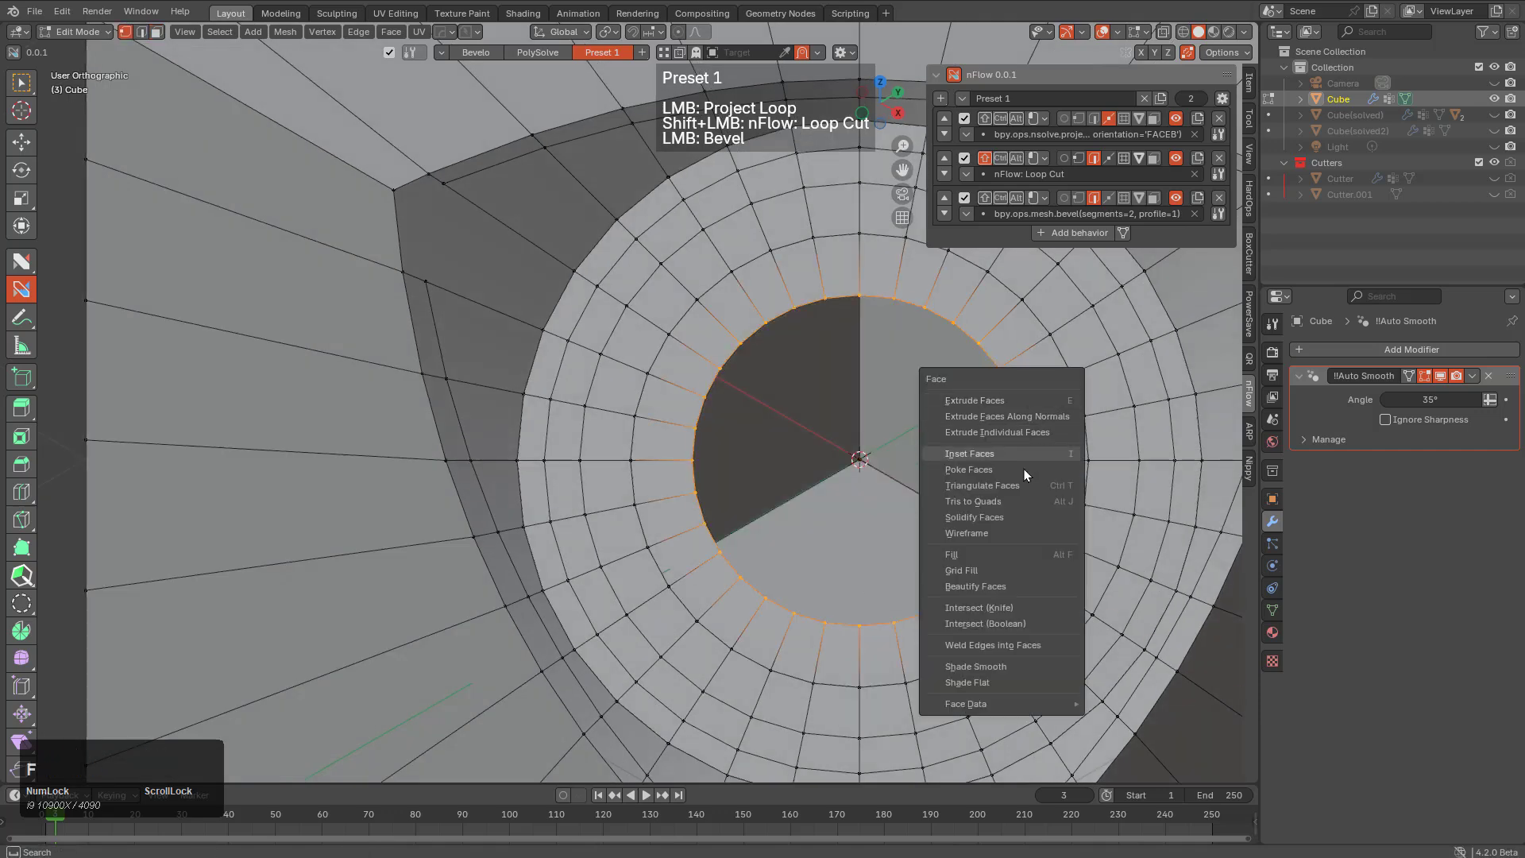
{"action": "left_click", "coordinate": [1010, 562]}
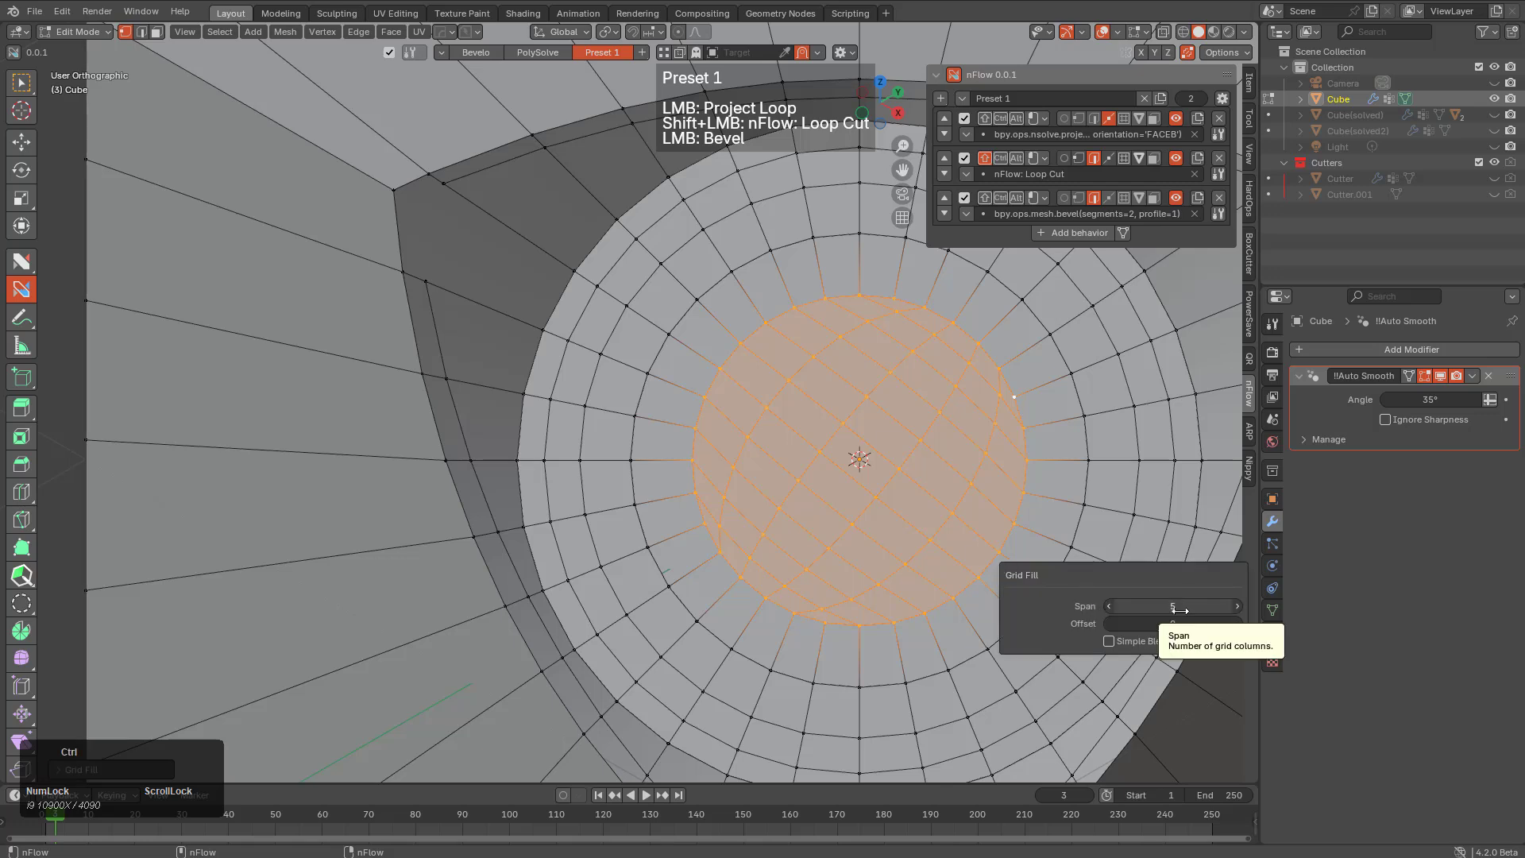
{"action": "scroll", "coordinate": [1176, 605], "scroll_direction": "down", "scroll_amount": 2, "text": "ctrl"}
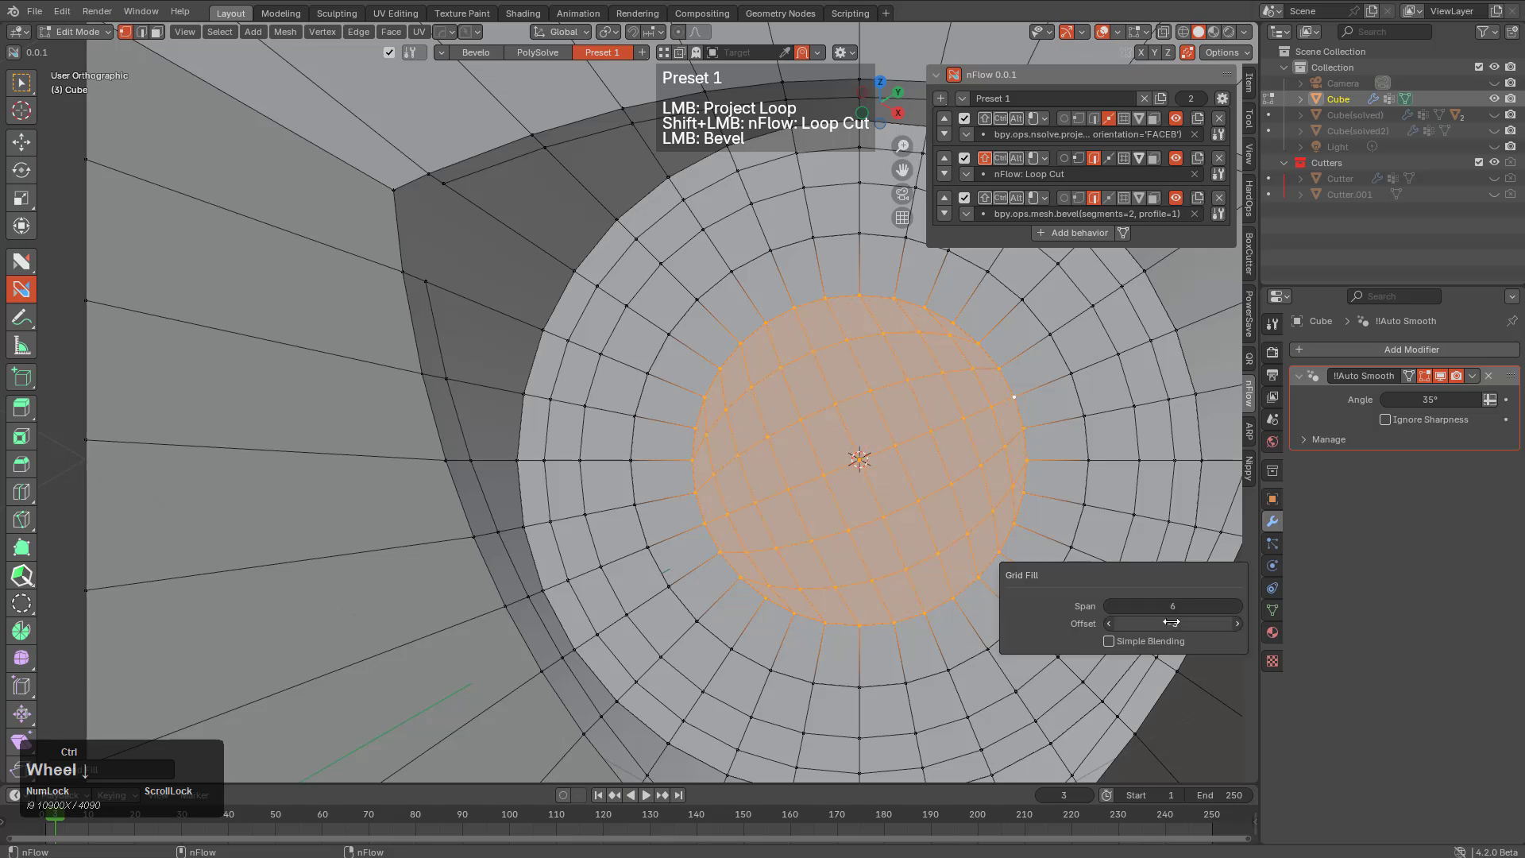
{"action": "scroll", "coordinate": [814, 496], "scroll_direction": "down", "scroll_amount": 3}
{"action": "scroll", "coordinate": [746, 452], "scroll_direction": "up", "scroll_amount": 1}
{"action": "key", "text": "alt+a"}
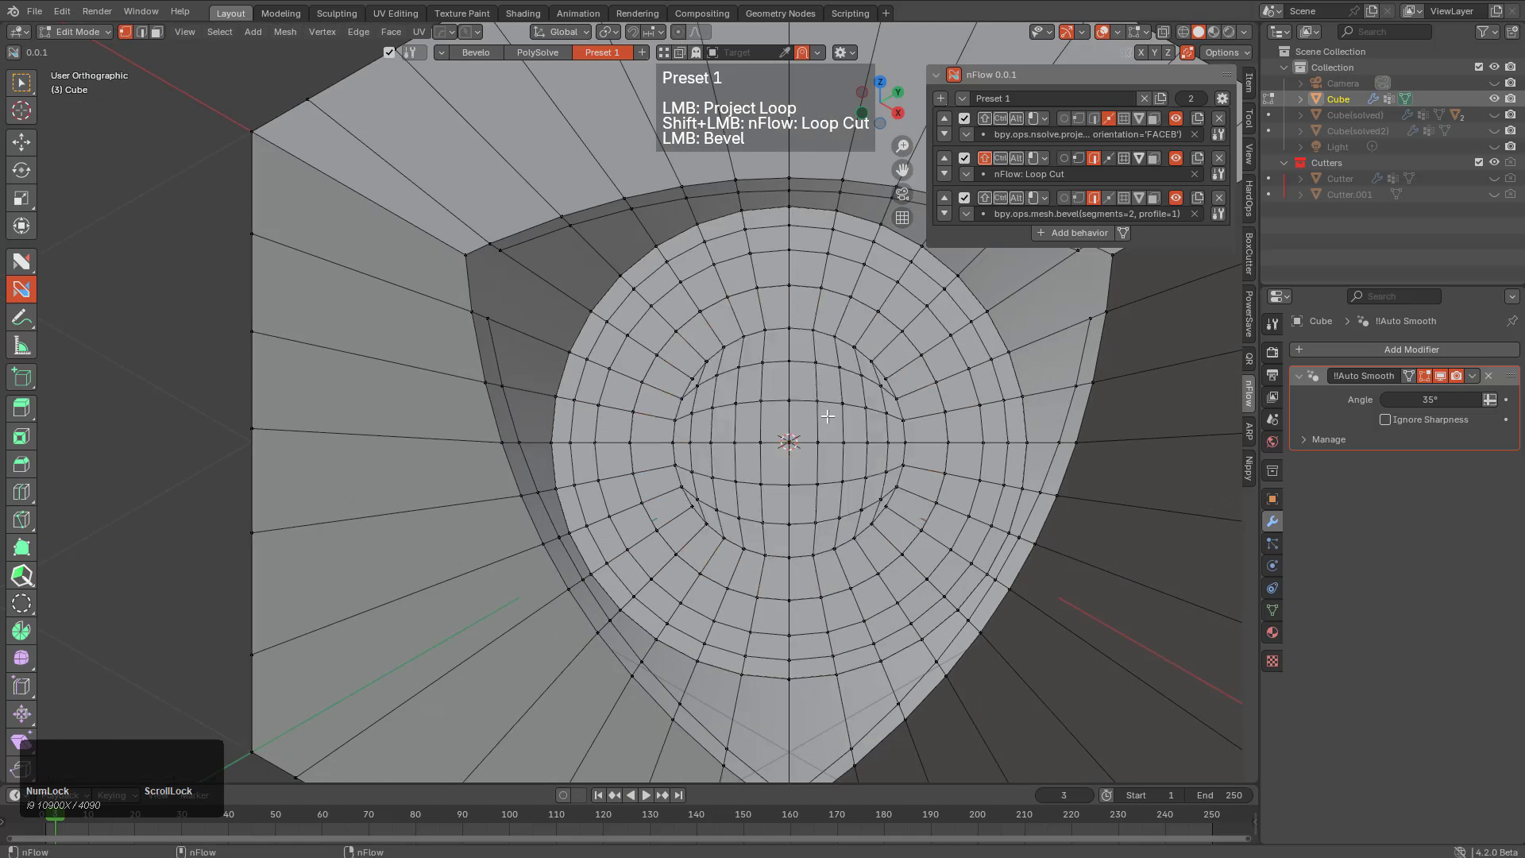
{"action": "scroll", "coordinate": [679, 415], "scroll_direction": "down", "scroll_amount": 1}
{"action": "middle_click_drag", "start_coordinate": [678, 413], "coordinate": [721, 483], "text": "shift"}
{"action": "scroll", "coordinate": [768, 445], "scroll_direction": "up", "scroll_amount": 1}
{"action": "middle_click_drag", "start_coordinate": [561, 385], "coordinate": [794, 450], "text": "shift"}
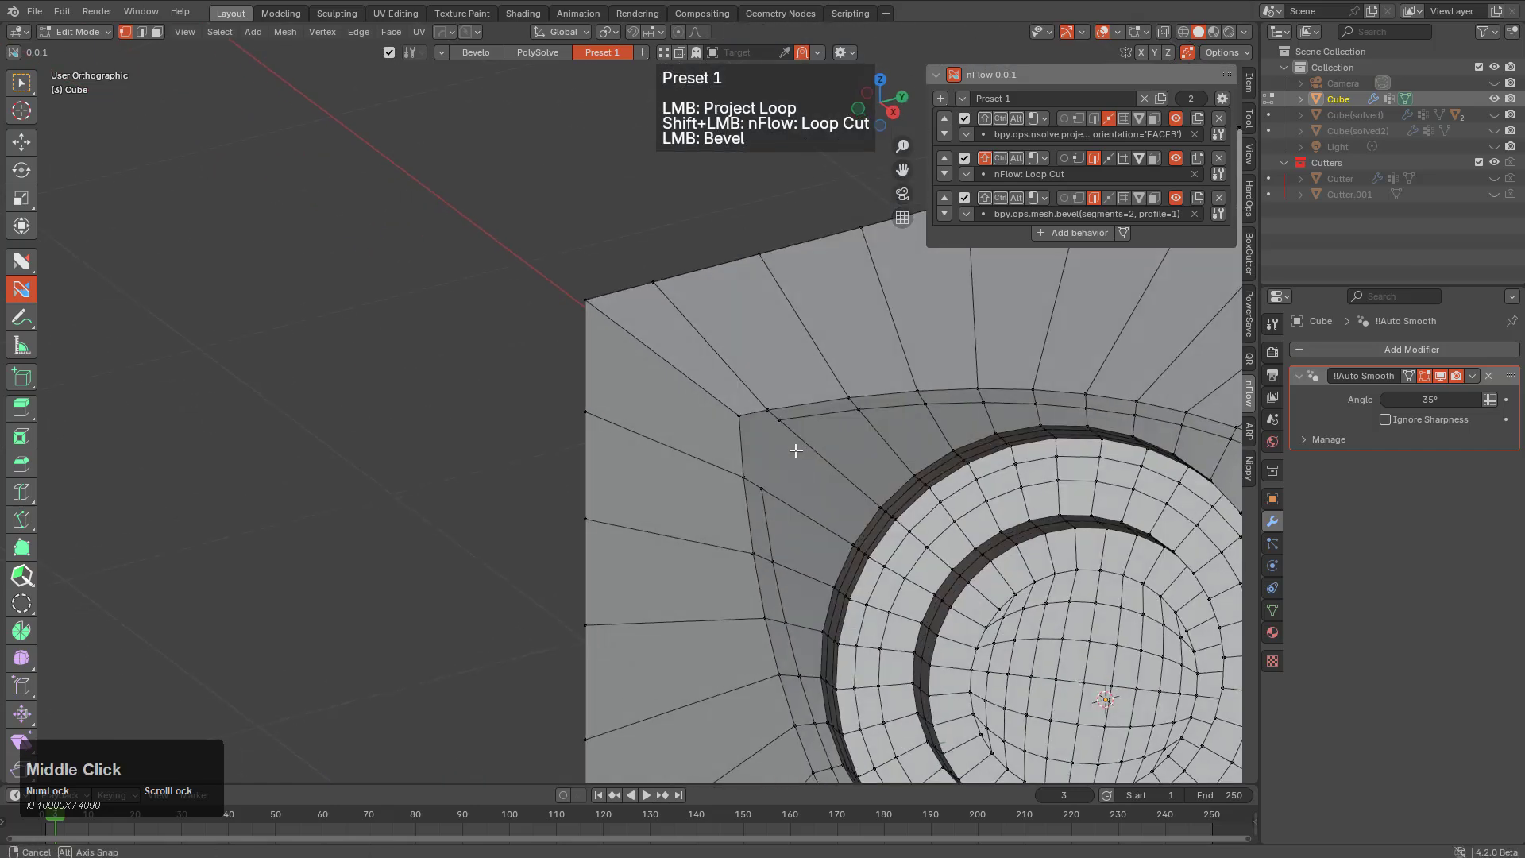
{"action": "middle_click_drag", "start_coordinate": [918, 505], "coordinate": [609, 325], "text": "shift"}
{"action": "scroll", "coordinate": [626, 389], "scroll_direction": "down", "scroll_amount": 2}
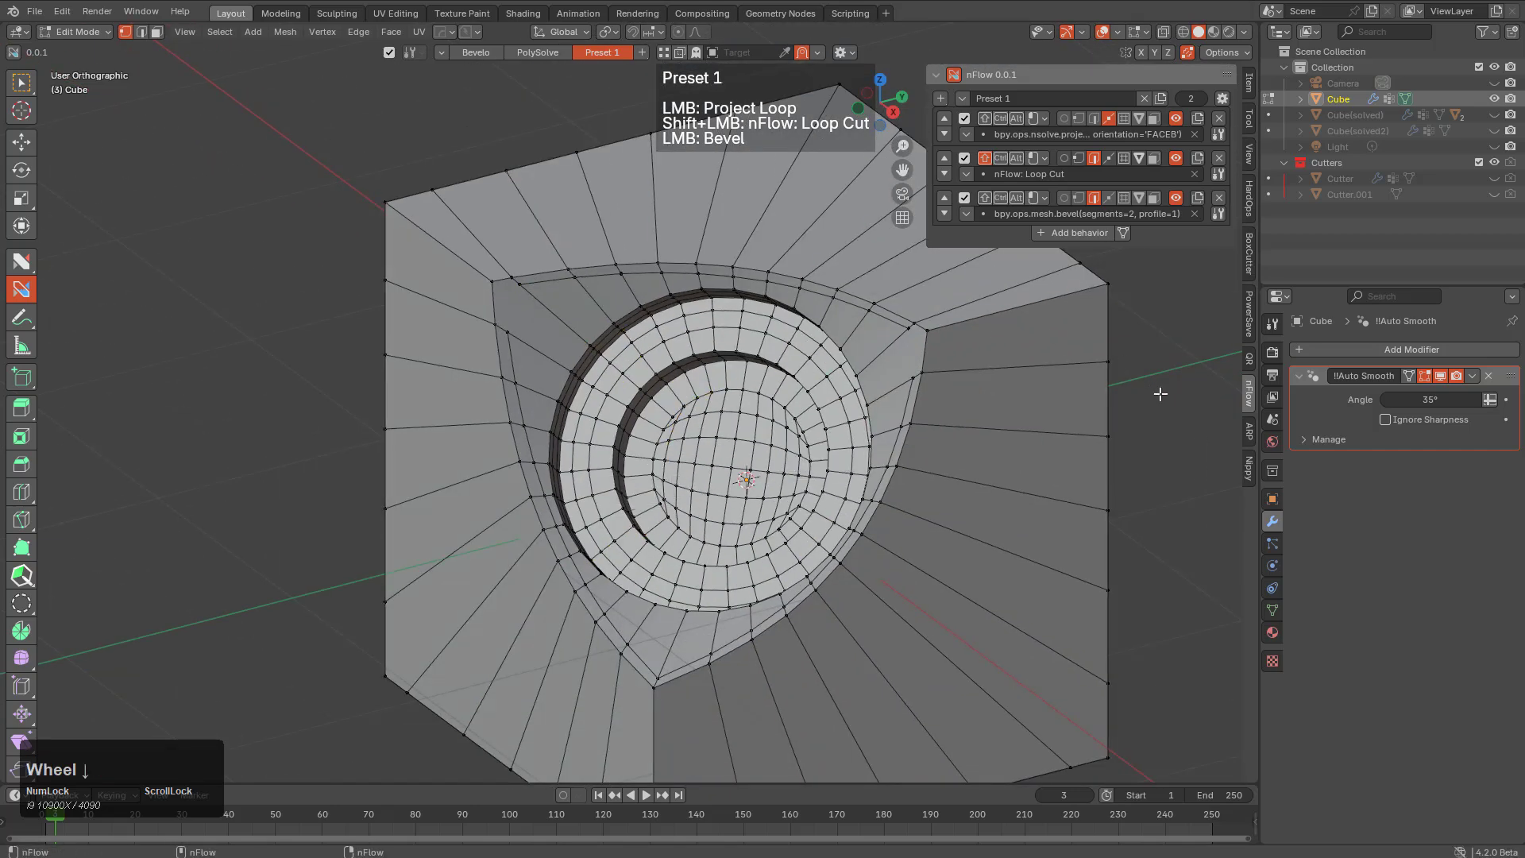
Add an nSolve: Analyze behavior for empty space to Preset 1 and run it on the cube mesh
{"action": "left_click", "coordinate": [1077, 232]}
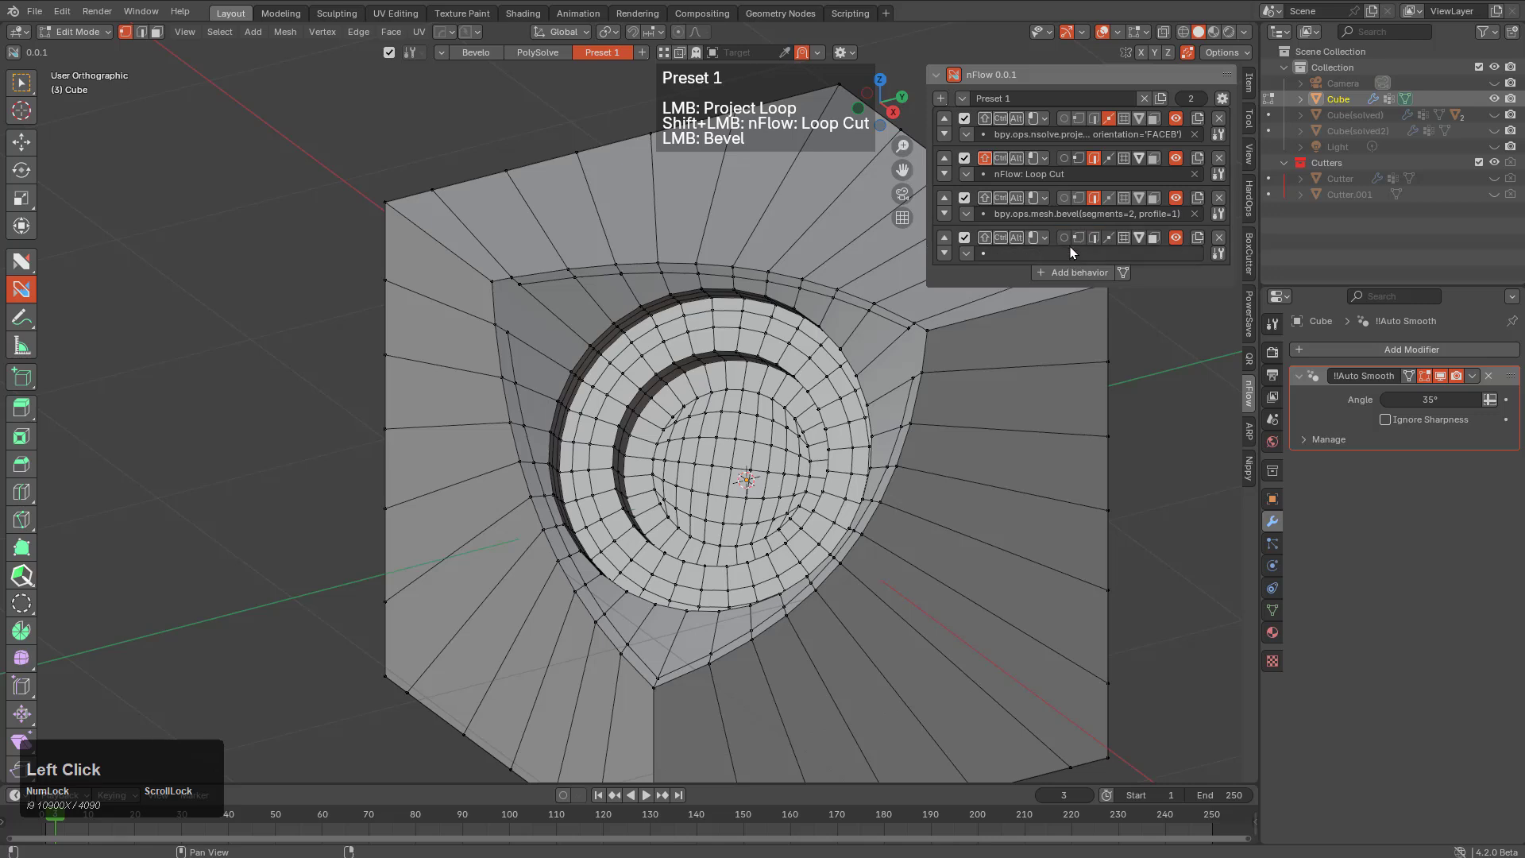
{"action": "left_click", "coordinate": [1040, 253]}
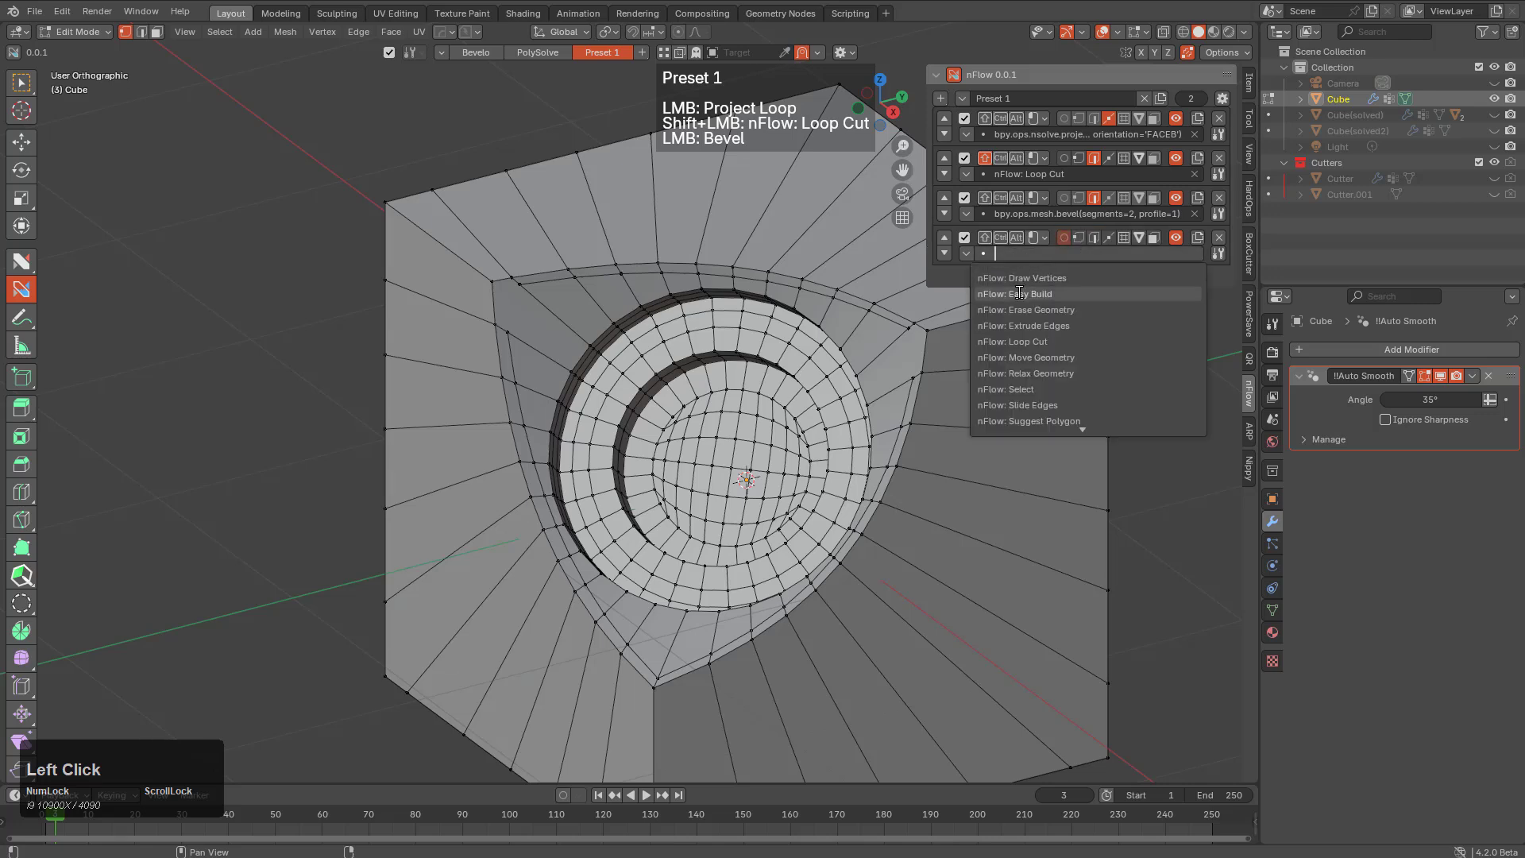
{"action": "type", "text": "snal"}
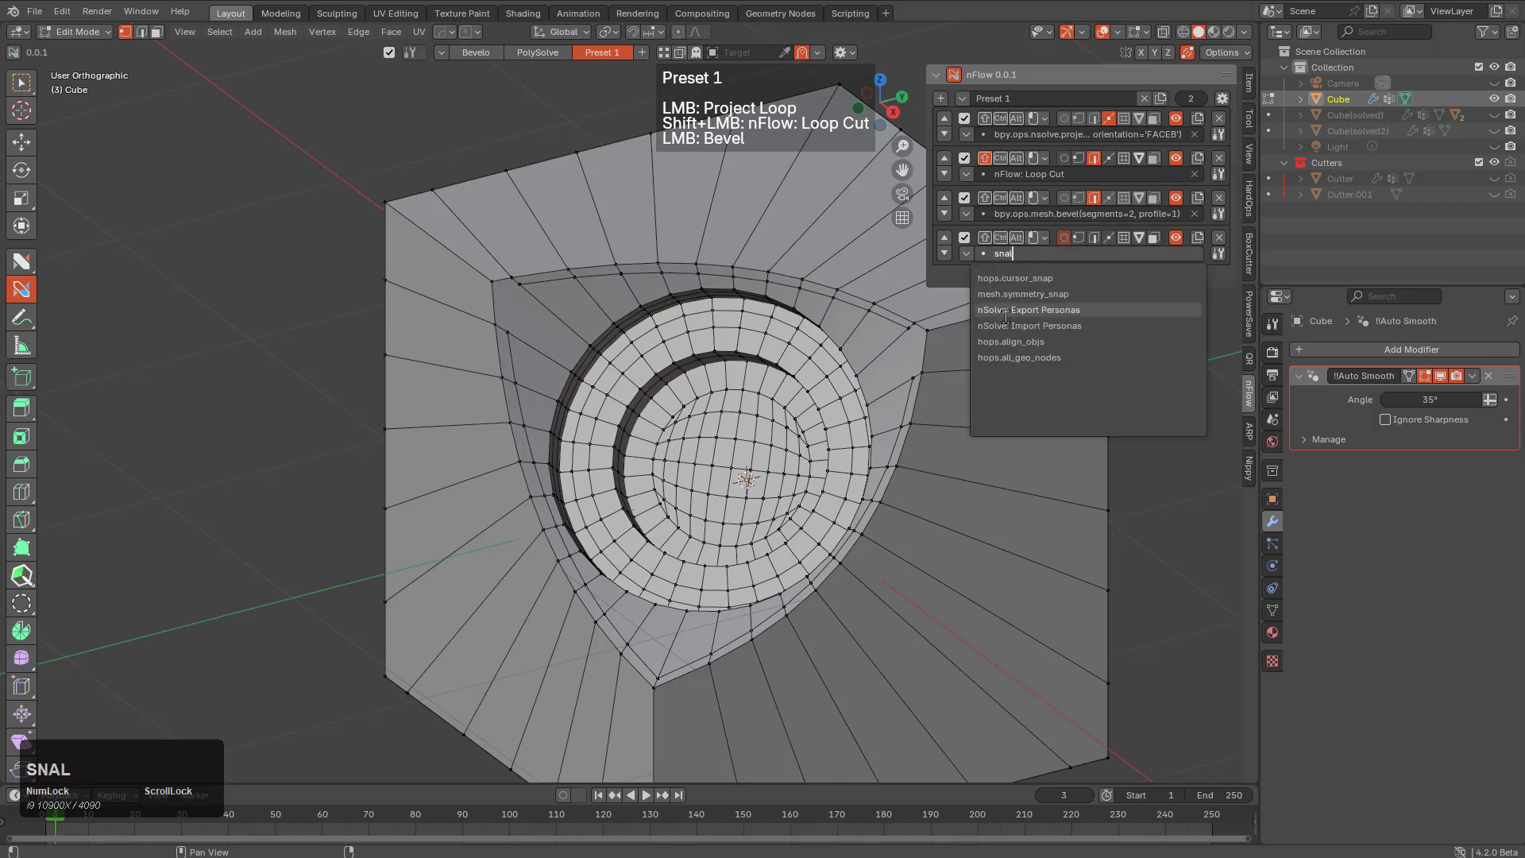
{"action": "key", "text": "BackSpace"}
{"action": "key", "text": "BackSpace"}
{"action": "key", "text": "BackSpace"}
{"action": "key", "text": "BackSpace"}
{"action": "type", "text": "an"}
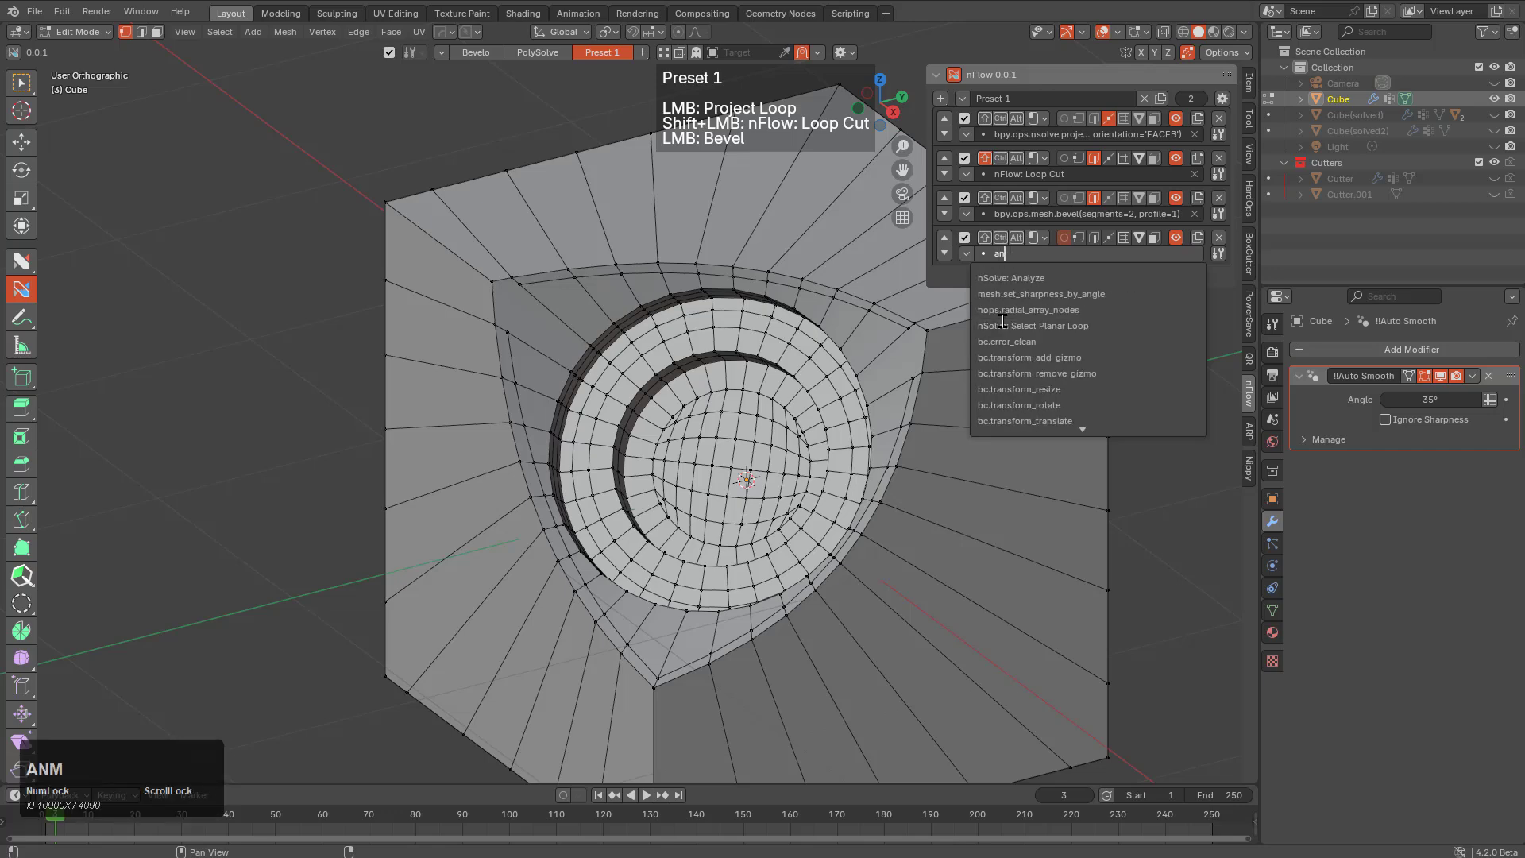
{"action": "left_click", "coordinate": [1007, 278]}
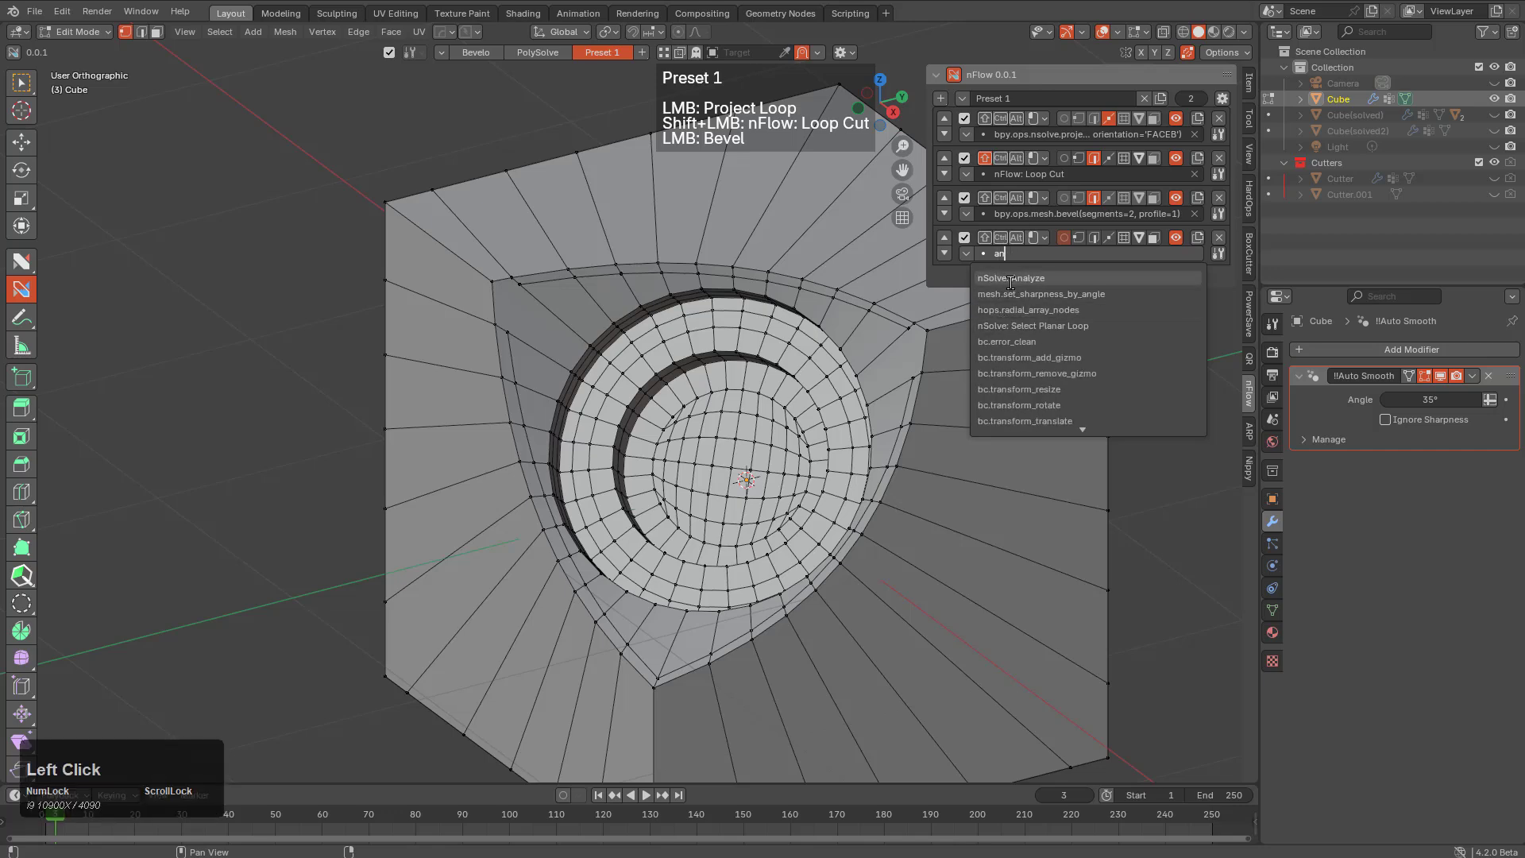
{"action": "left_click", "coordinate": [1151, 416]}
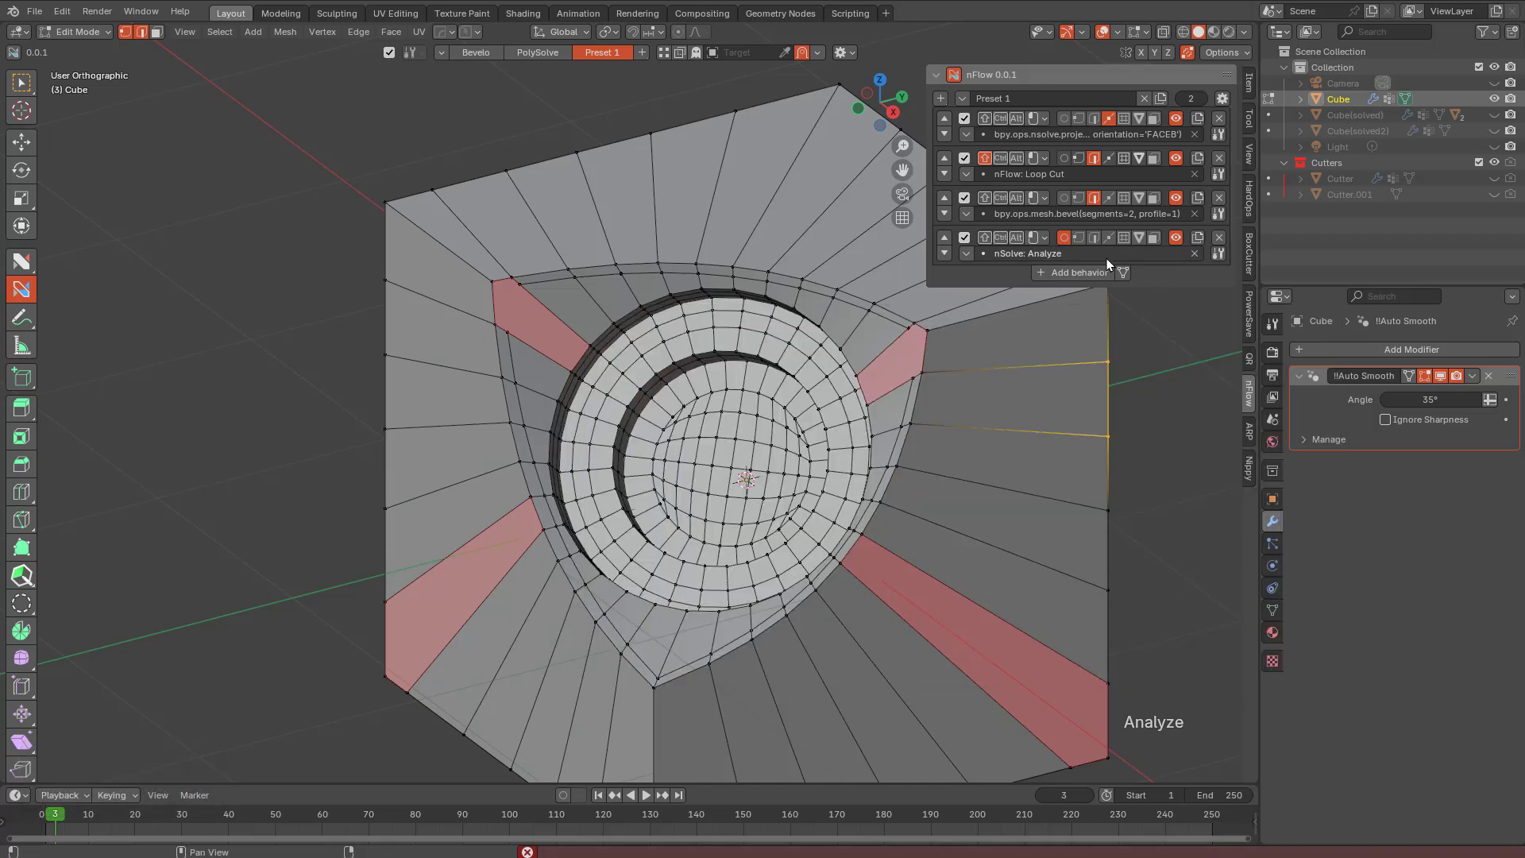
Remove the Analyze behavior from Preset 1 and switch tools briefly to clear the analysis highlights, returning to the nFlow tool
{"action": "double_click", "coordinate": [1062, 238]}
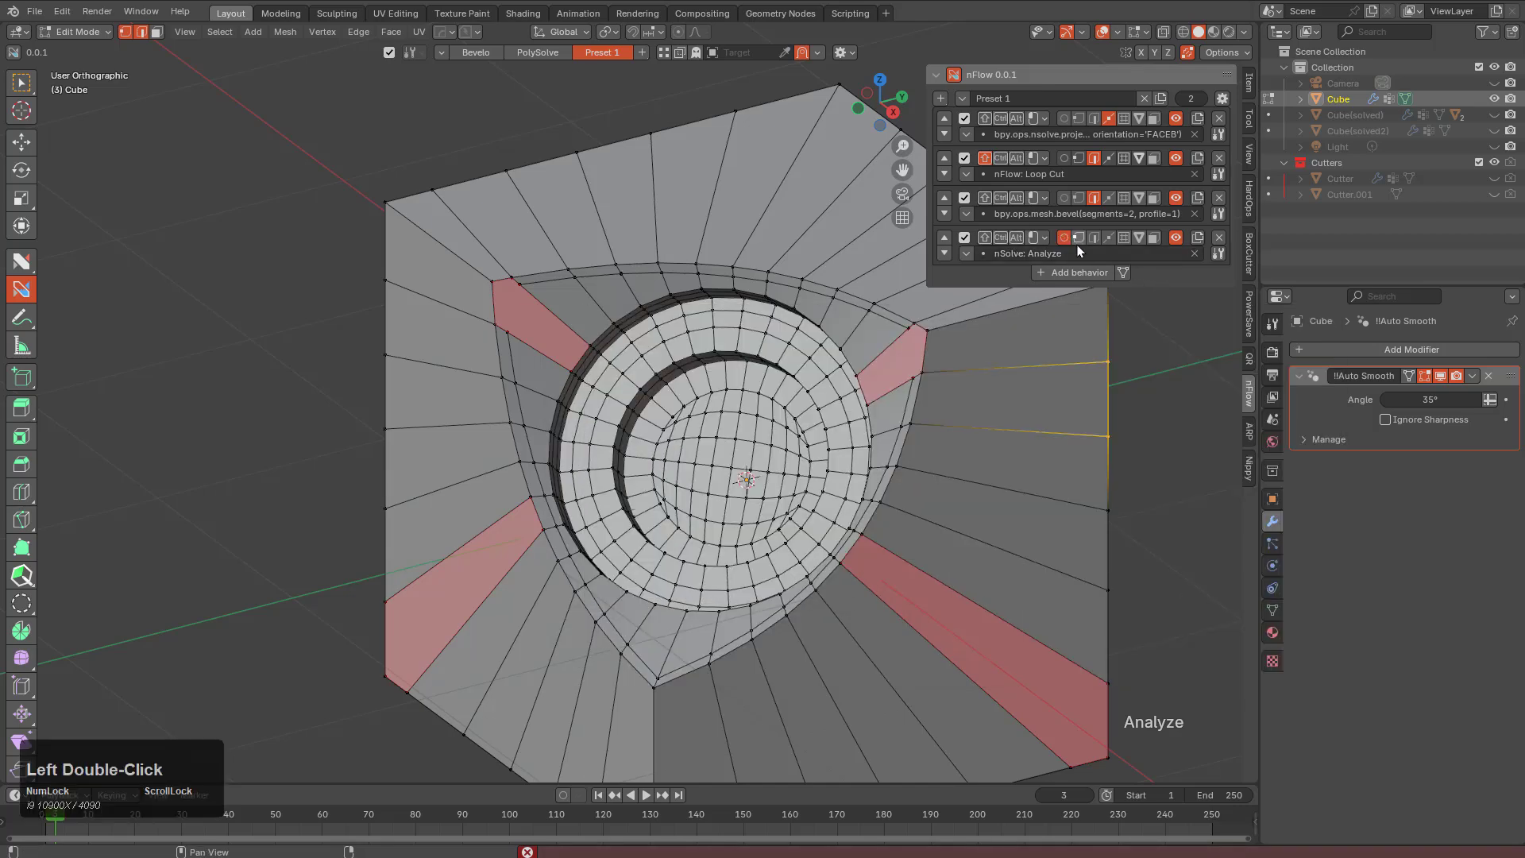
{"action": "left_click", "coordinate": [1218, 239]}
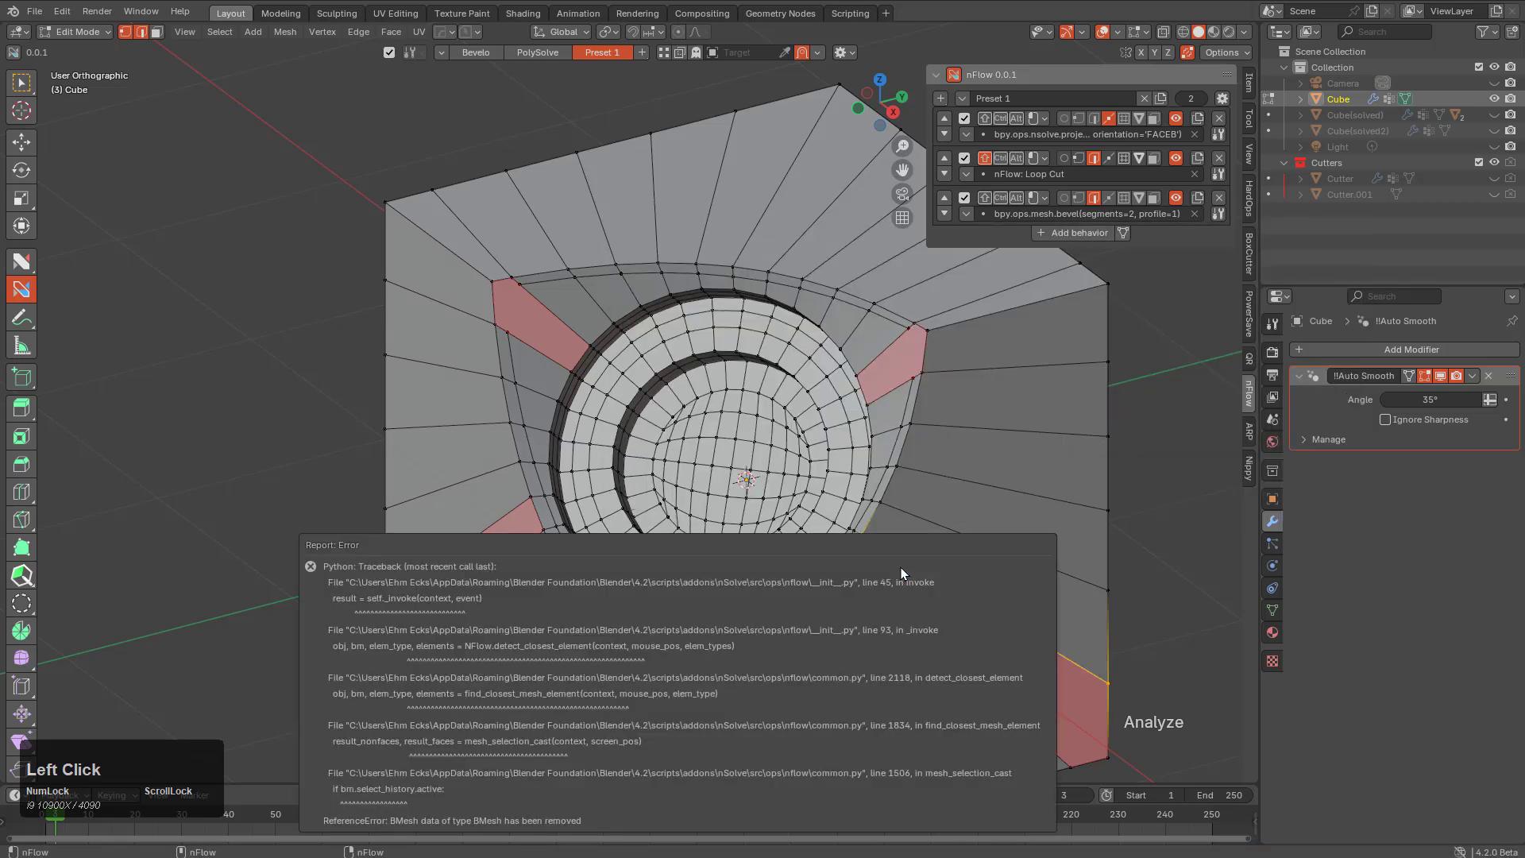
{"action": "left_click", "coordinate": [517, 359]}
{"action": "left_click", "coordinate": [278, 212]}
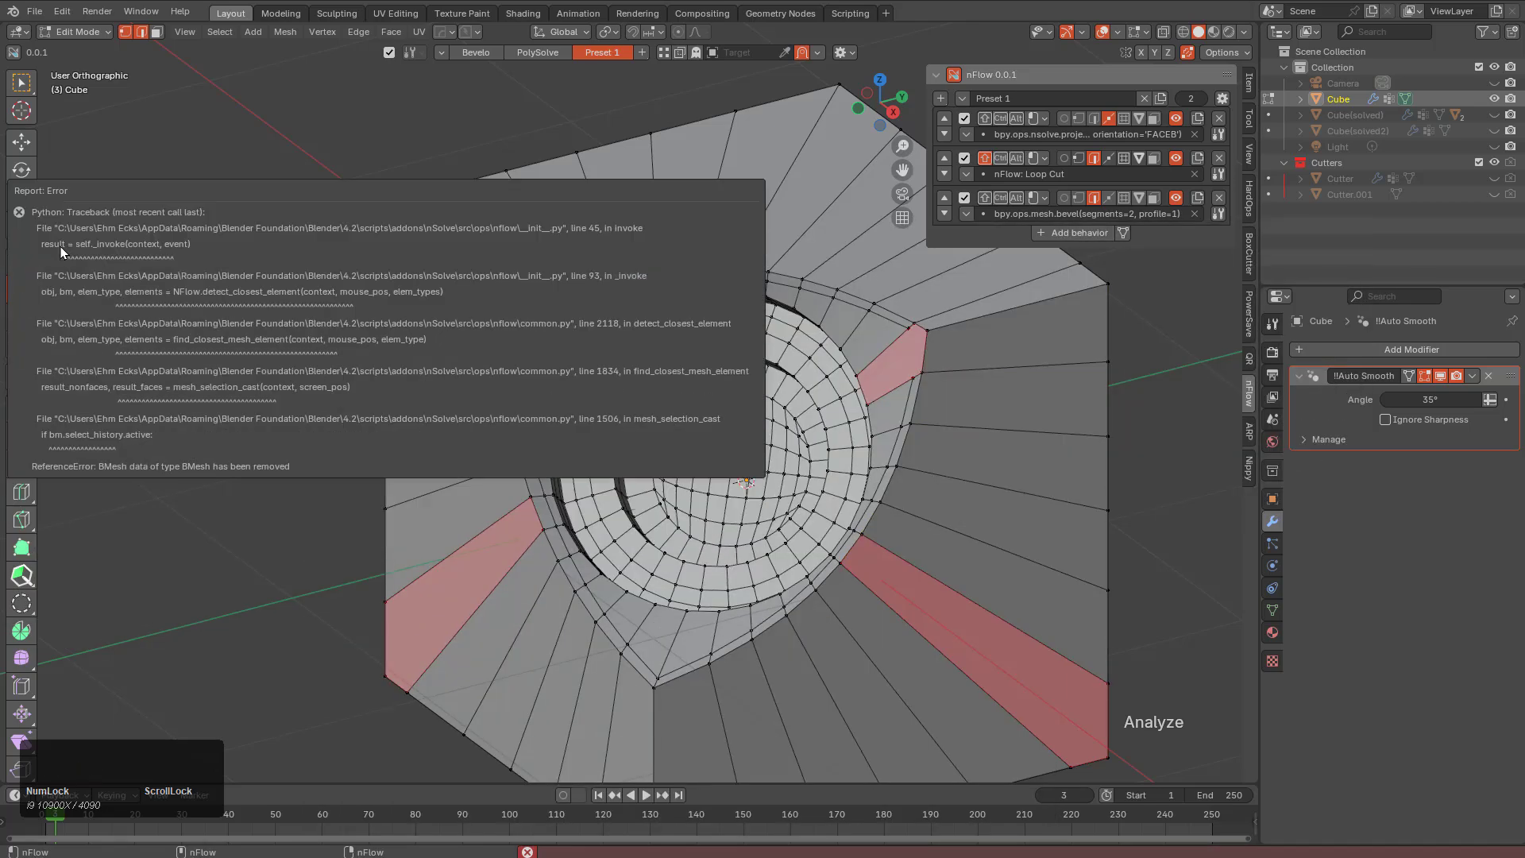
{"action": "left_click", "coordinate": [925, 279]}
{"action": "left_click", "coordinate": [199, 239]}
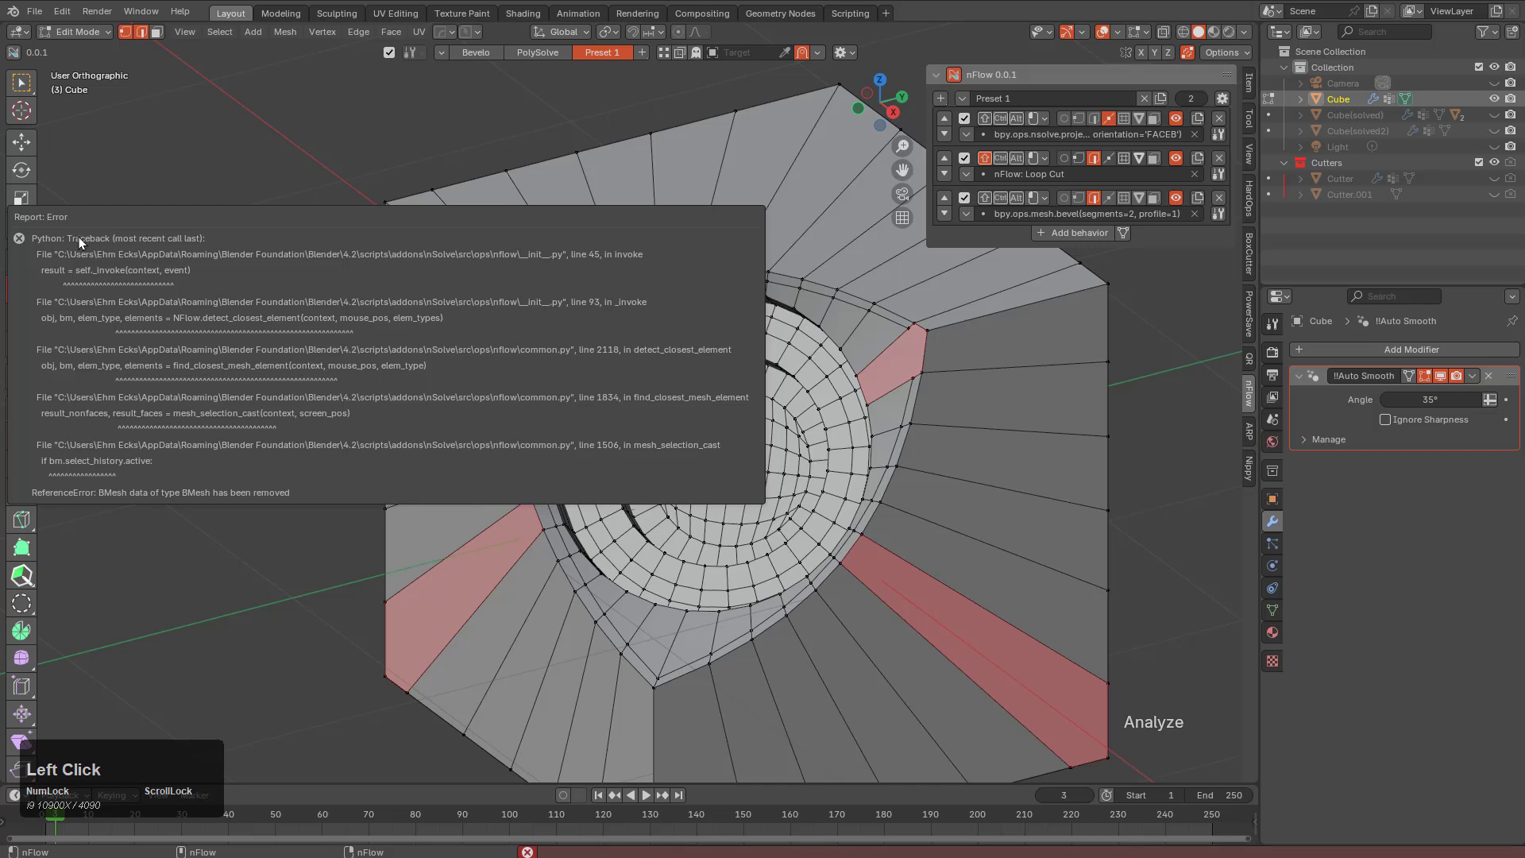
{"action": "left_click", "coordinate": [23, 263]}
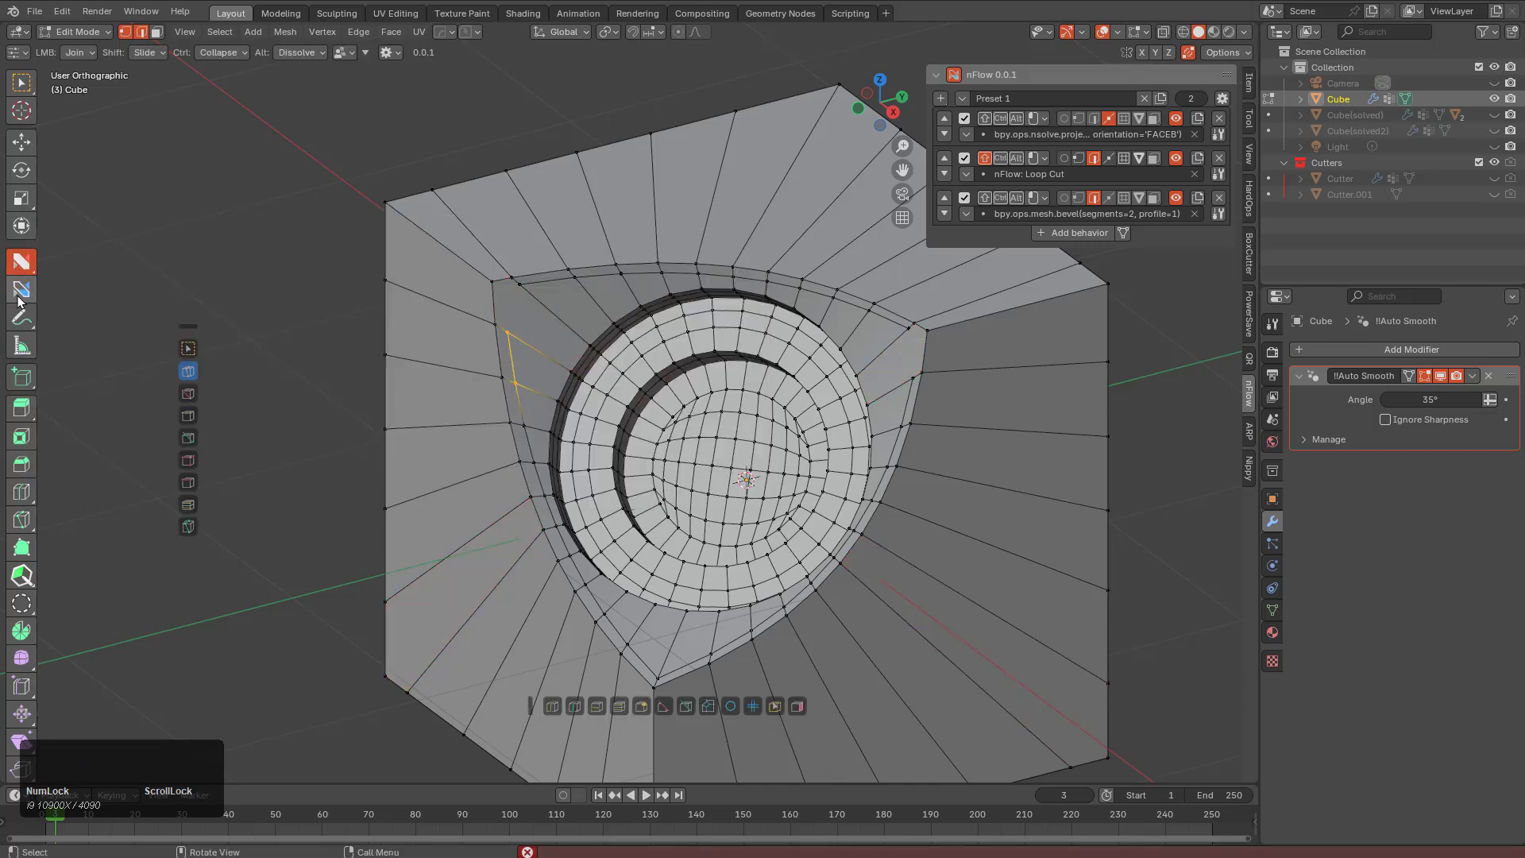
{"action": "left_click", "coordinate": [22, 291]}
Try to bevel the cube edge running from the cutout's upper-right corner to the cube's outer corner
{"action": "middle_click_drag", "start_coordinate": [826, 397], "coordinate": [833, 393]}
{"action": "scroll", "coordinate": [835, 397], "scroll_direction": "down", "scroll_amount": 5}
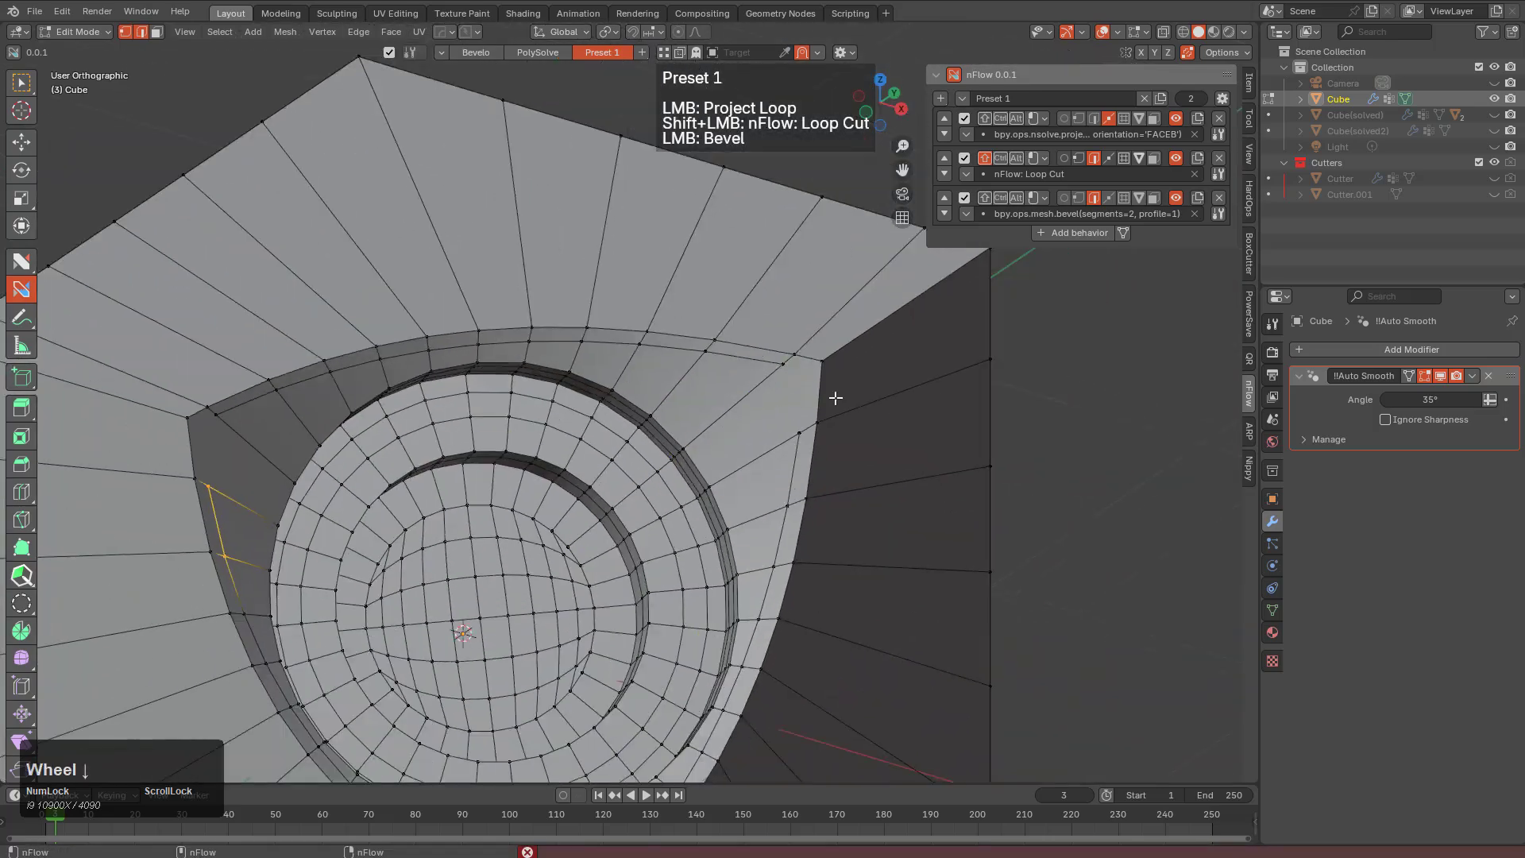
{"action": "scroll", "coordinate": [839, 389], "scroll_direction": "down", "scroll_amount": 2}
{"action": "scroll", "coordinate": [828, 394], "scroll_direction": "up", "scroll_amount": 4}
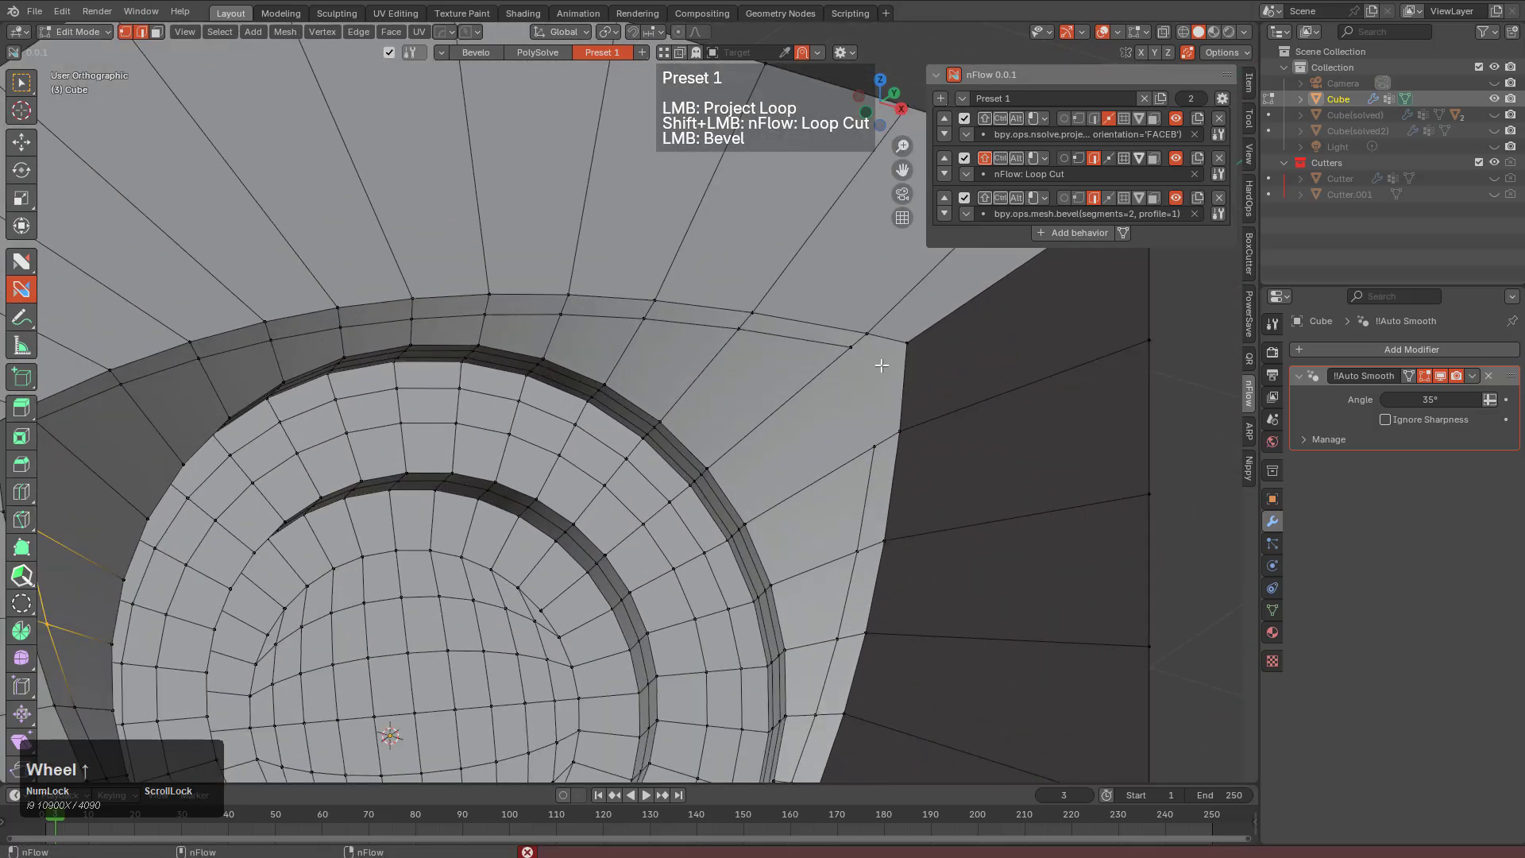
{"action": "middle_click_drag", "start_coordinate": [864, 369], "coordinate": [854, 373]}
{"action": "scroll", "coordinate": [794, 390], "scroll_direction": "down", "scroll_amount": 3}
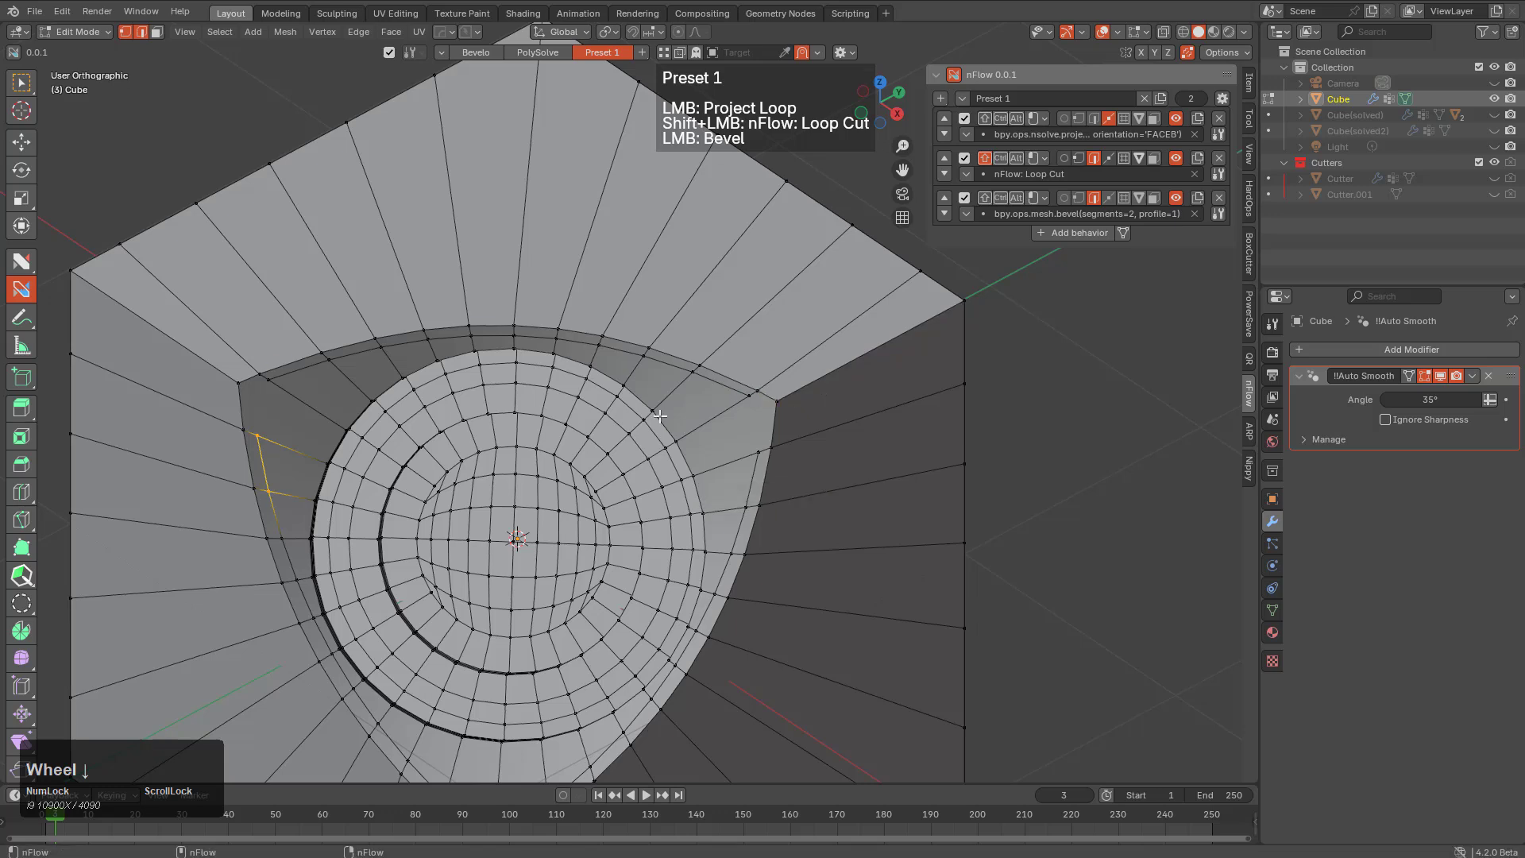
{"action": "middle_click_drag", "start_coordinate": [636, 460], "coordinate": [764, 435], "text": "shift"}
{"action": "scroll", "coordinate": [764, 436], "scroll_direction": "down", "scroll_amount": 1}
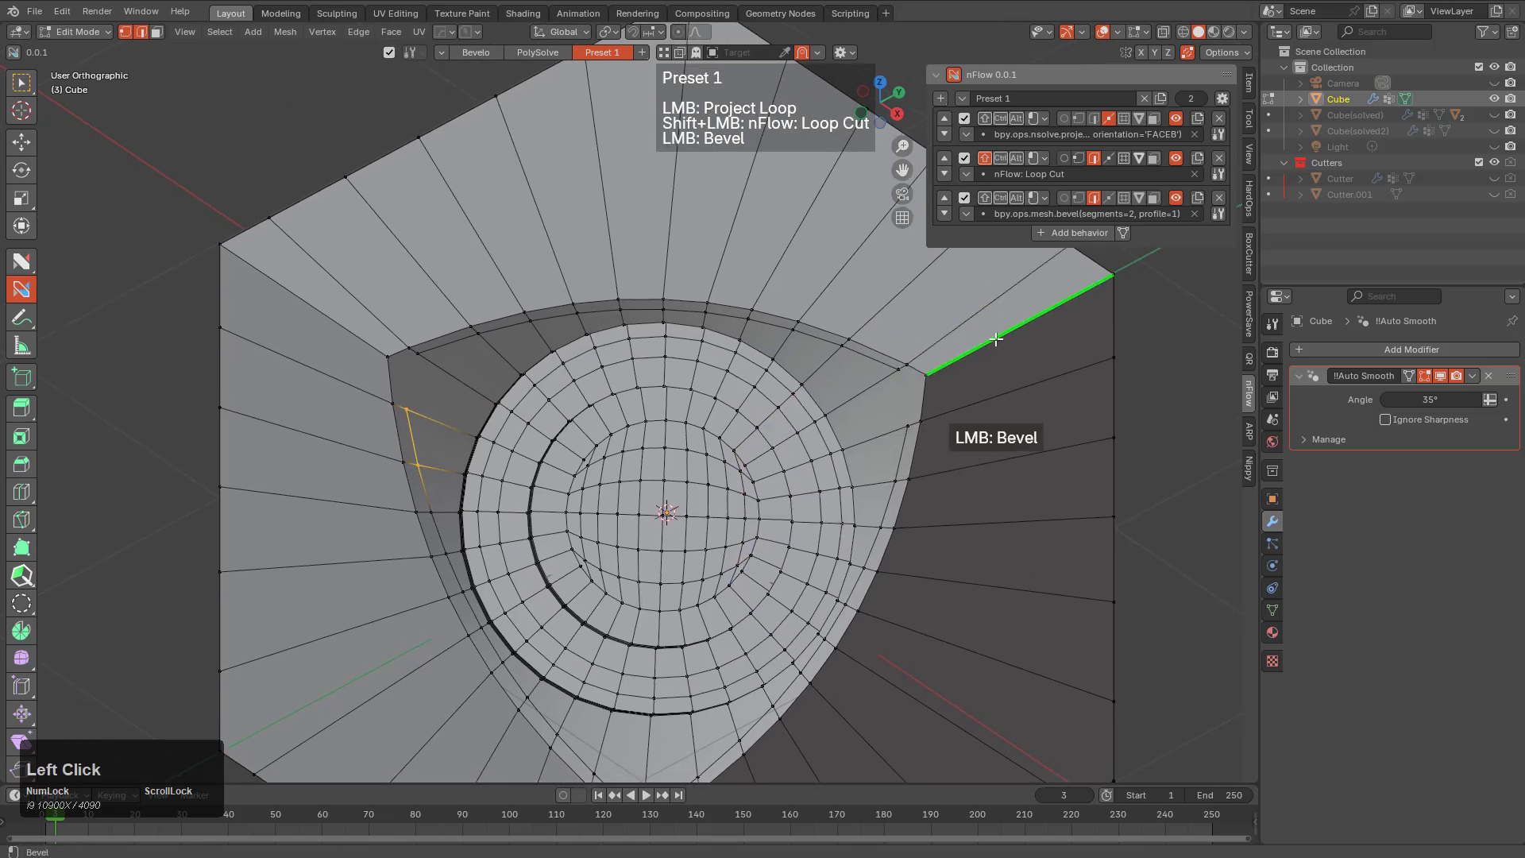
{"action": "left_click", "coordinate": [996, 339]}
{"action": "right_click", "coordinate": [1021, 354]}
{"action": "key", "text": "alt+a"}
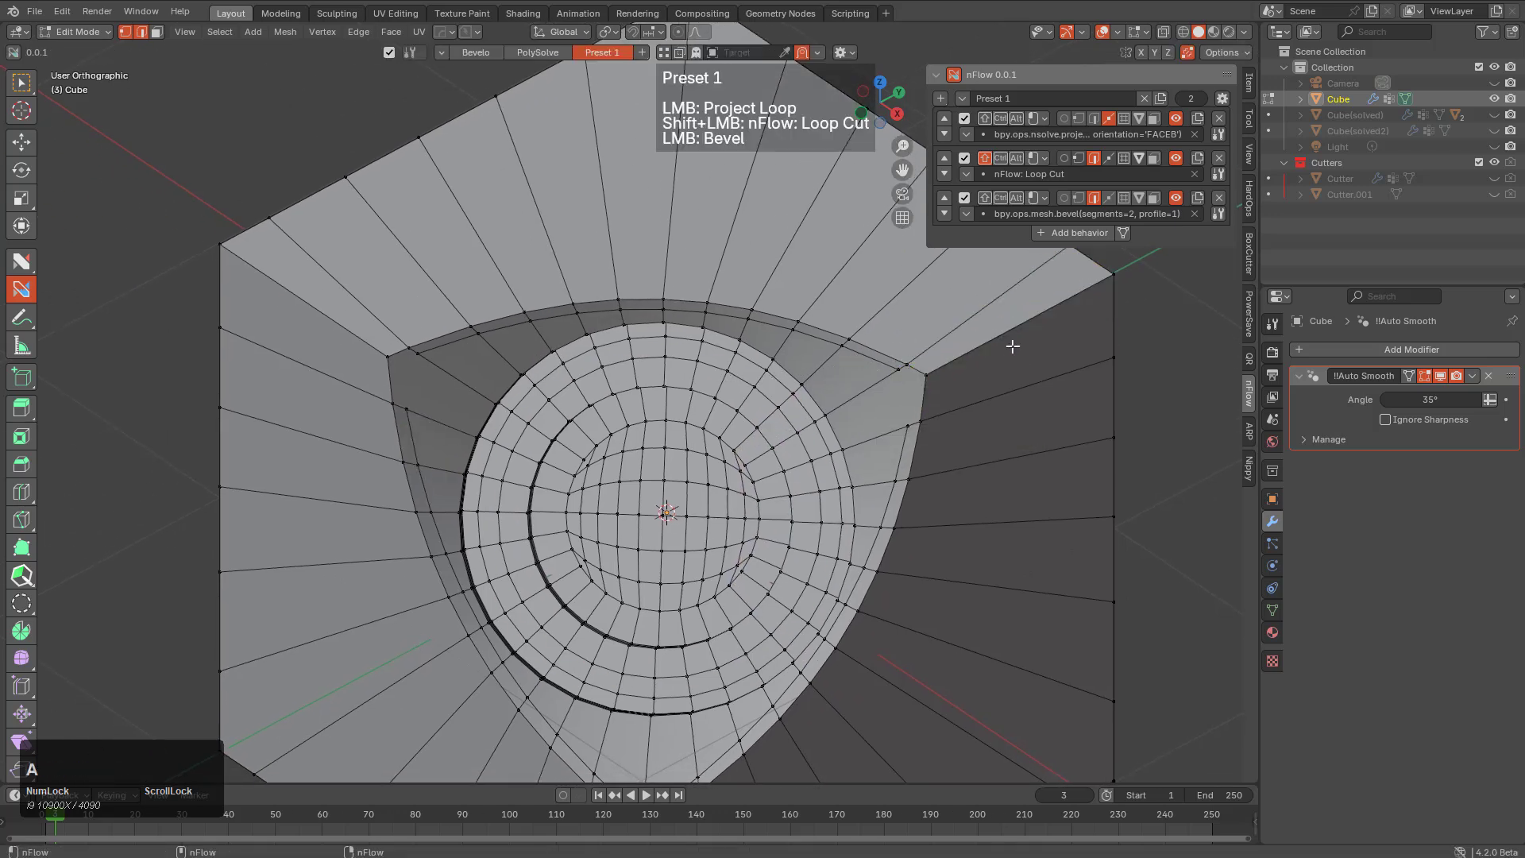
{"action": "double_click", "coordinate": [1018, 343]}
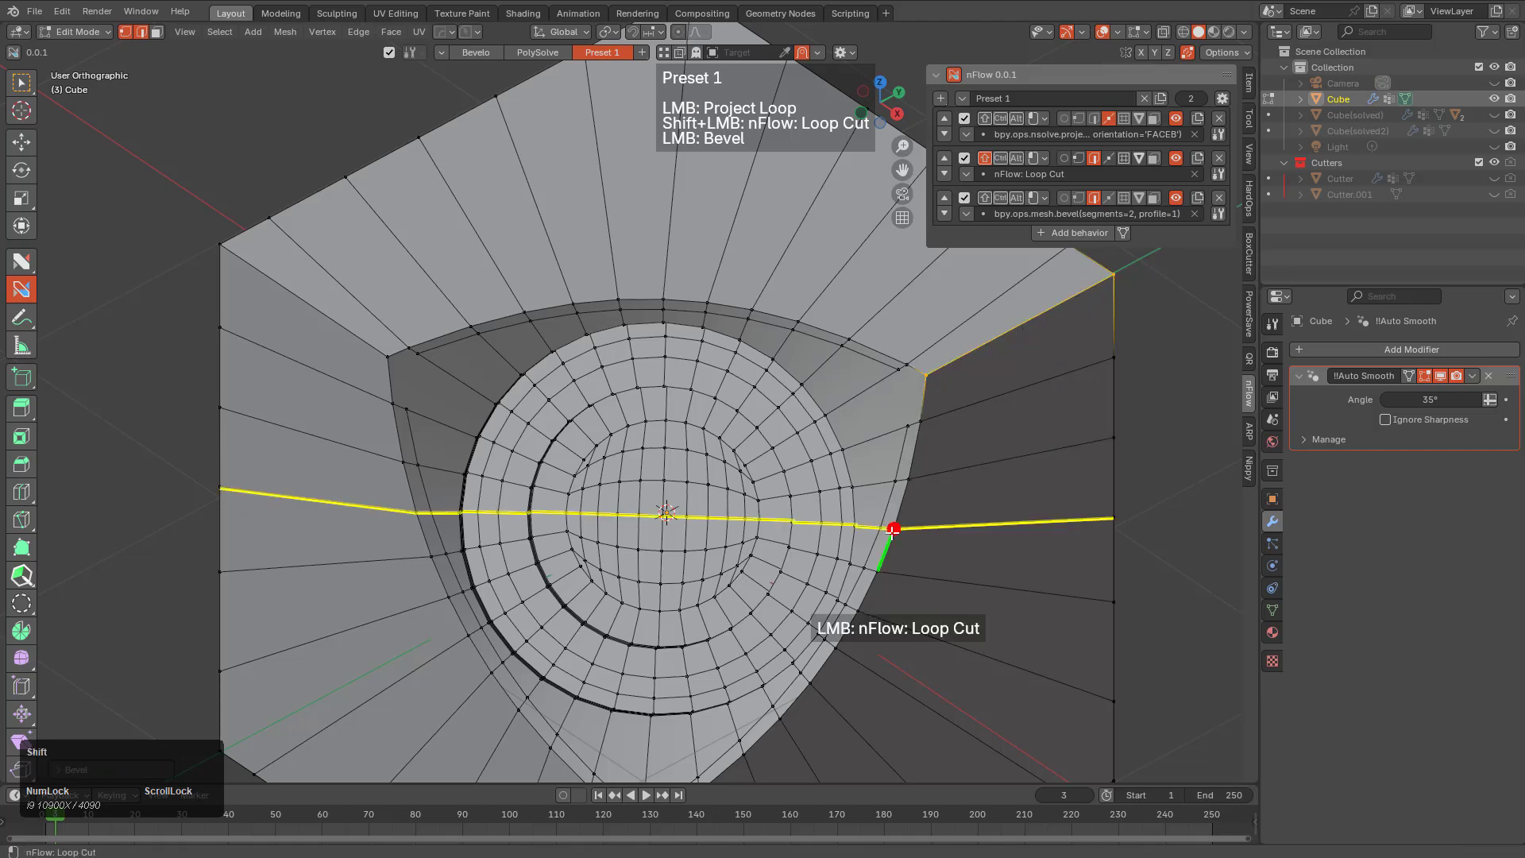
Disable the preset's Loop Cut behavior and bevel the cube edge at the cutout's upper-left corner by about 0.076 m with 2 segments and profile 1
{"action": "middle_click_drag", "start_coordinate": [712, 663], "coordinate": [734, 409], "text": "shift"}
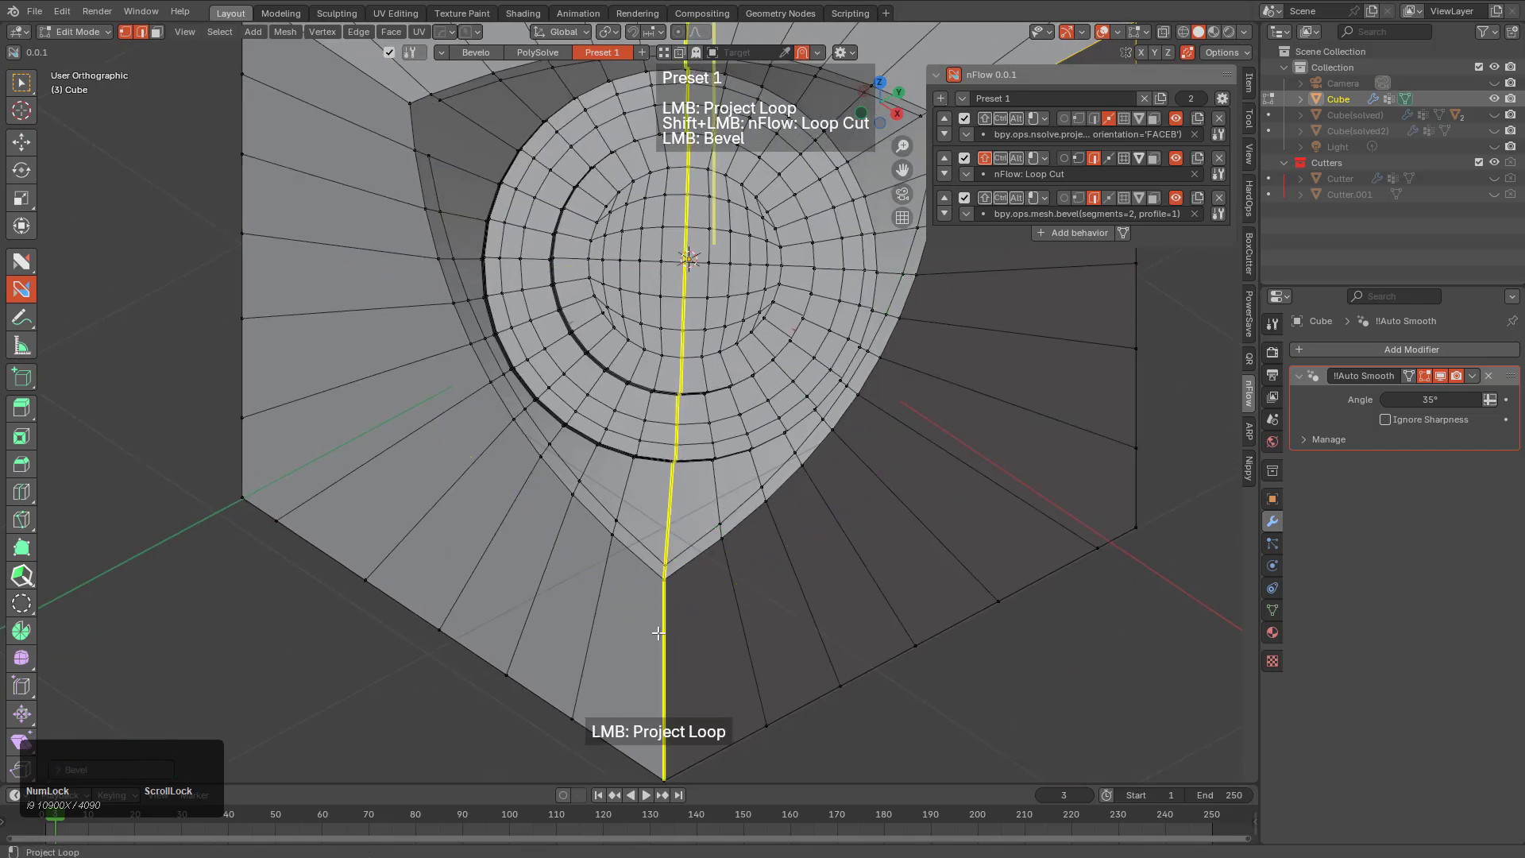
{"action": "left_click", "coordinate": [964, 159]}
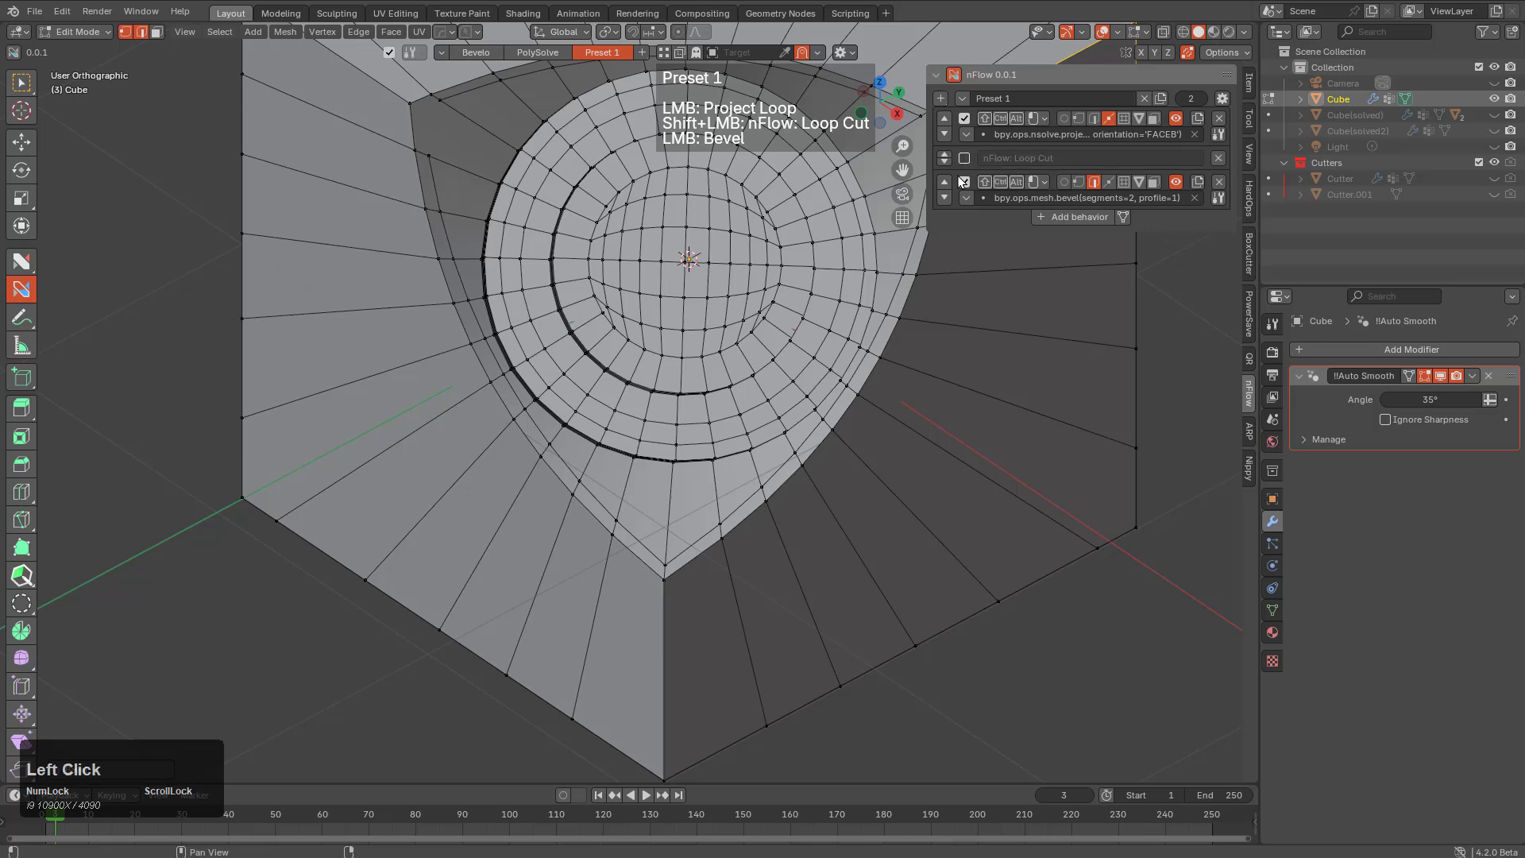
{"action": "middle_click_drag", "start_coordinate": [660, 625], "coordinate": [495, 353], "text": "shift"}
{"action": "middle_click_drag", "start_coordinate": [614, 355], "coordinate": [443, 331]}
{"action": "scroll", "coordinate": [515, 307], "scroll_direction": "up", "scroll_amount": 2}
{"action": "key", "text": "ctrl"}
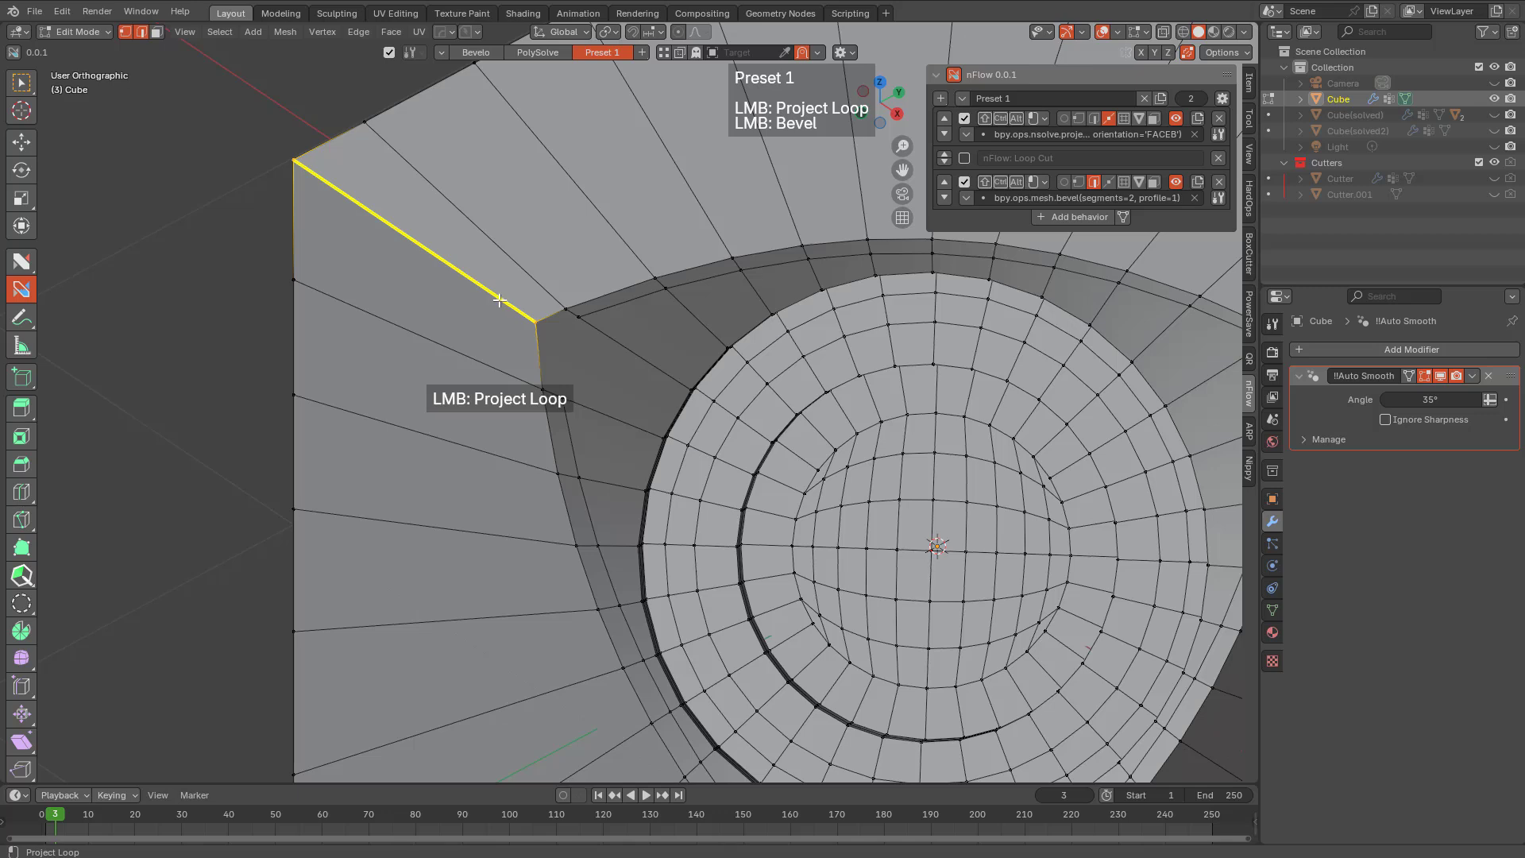
{"action": "left_click", "coordinate": [451, 257]}
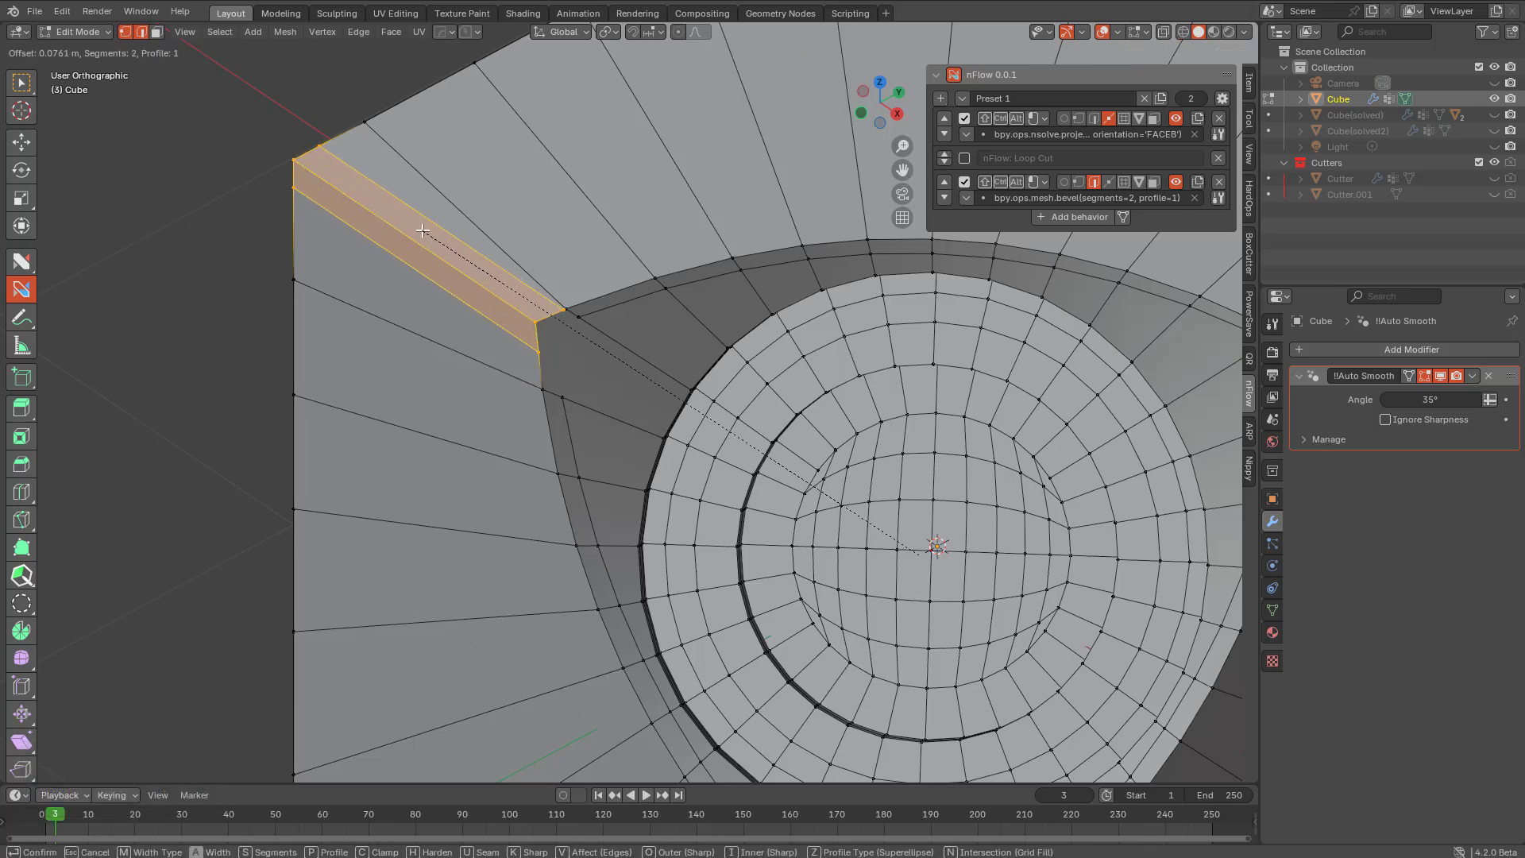
{"action": "left_click", "coordinate": [422, 230]}
{"action": "key", "text": "a"}
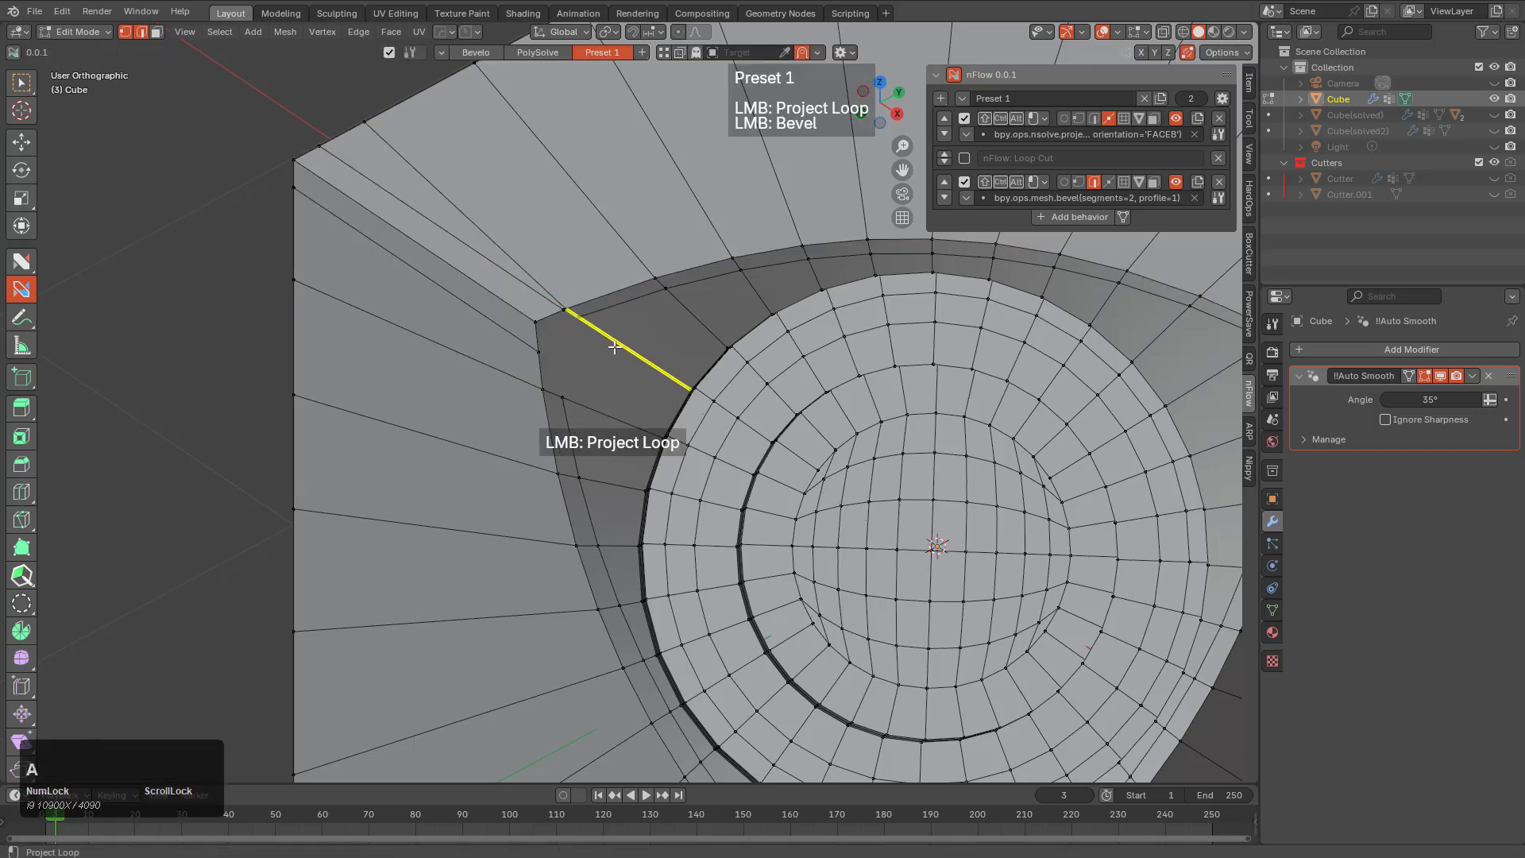
Add a vertex behavior to Preset 1 that runs transform.vert_slide
{"action": "middle_click_drag", "start_coordinate": [615, 352], "coordinate": [731, 377], "text": "shift"}
{"action": "scroll", "coordinate": [723, 349], "scroll_direction": "up", "scroll_amount": 4}
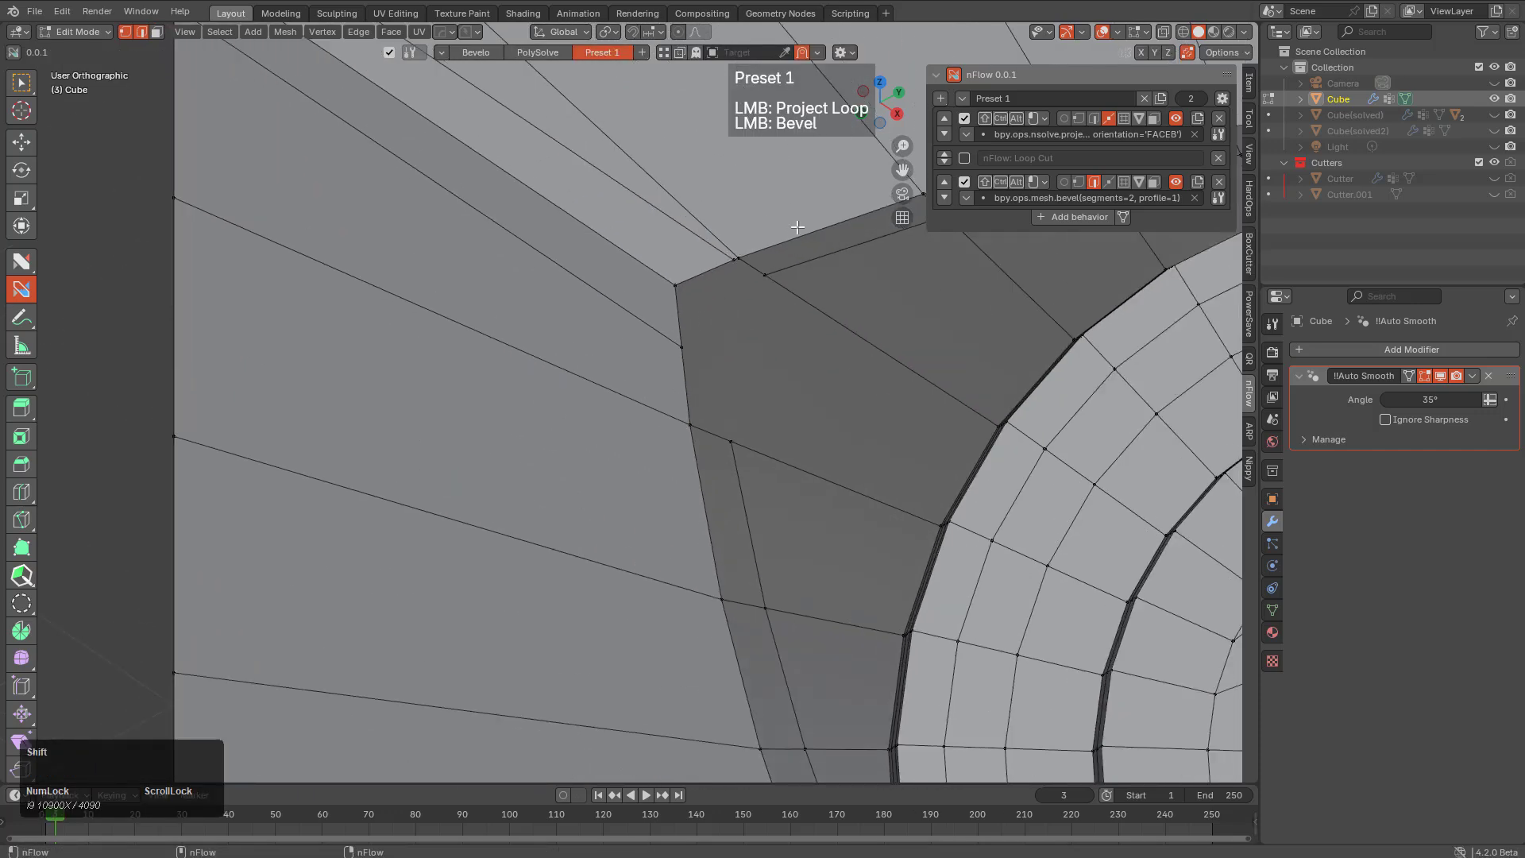
{"action": "left_click", "coordinate": [1096, 216]}
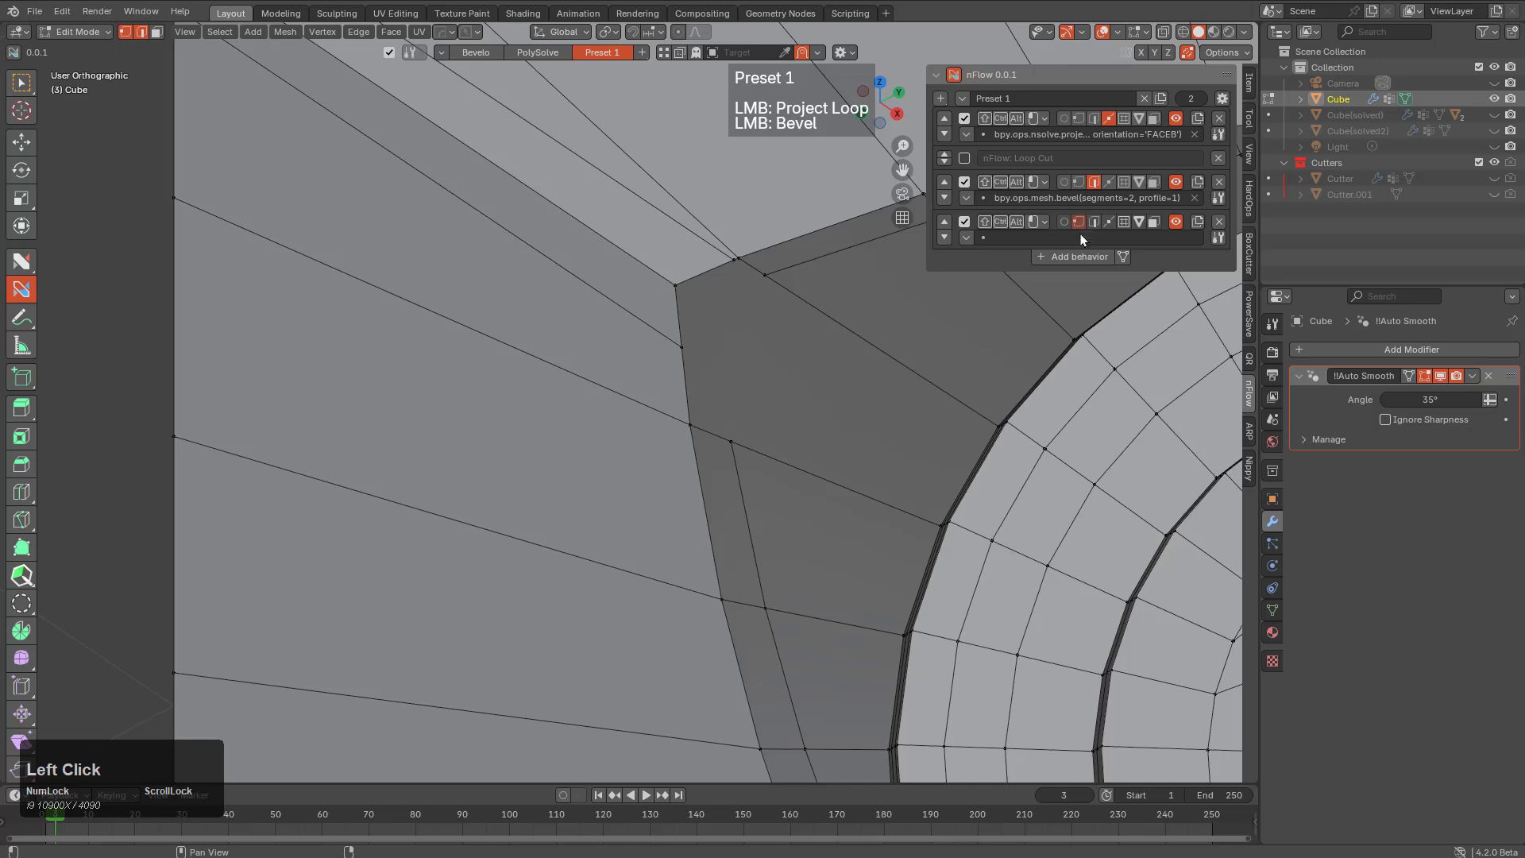
{"action": "left_click", "coordinate": [1080, 238]}
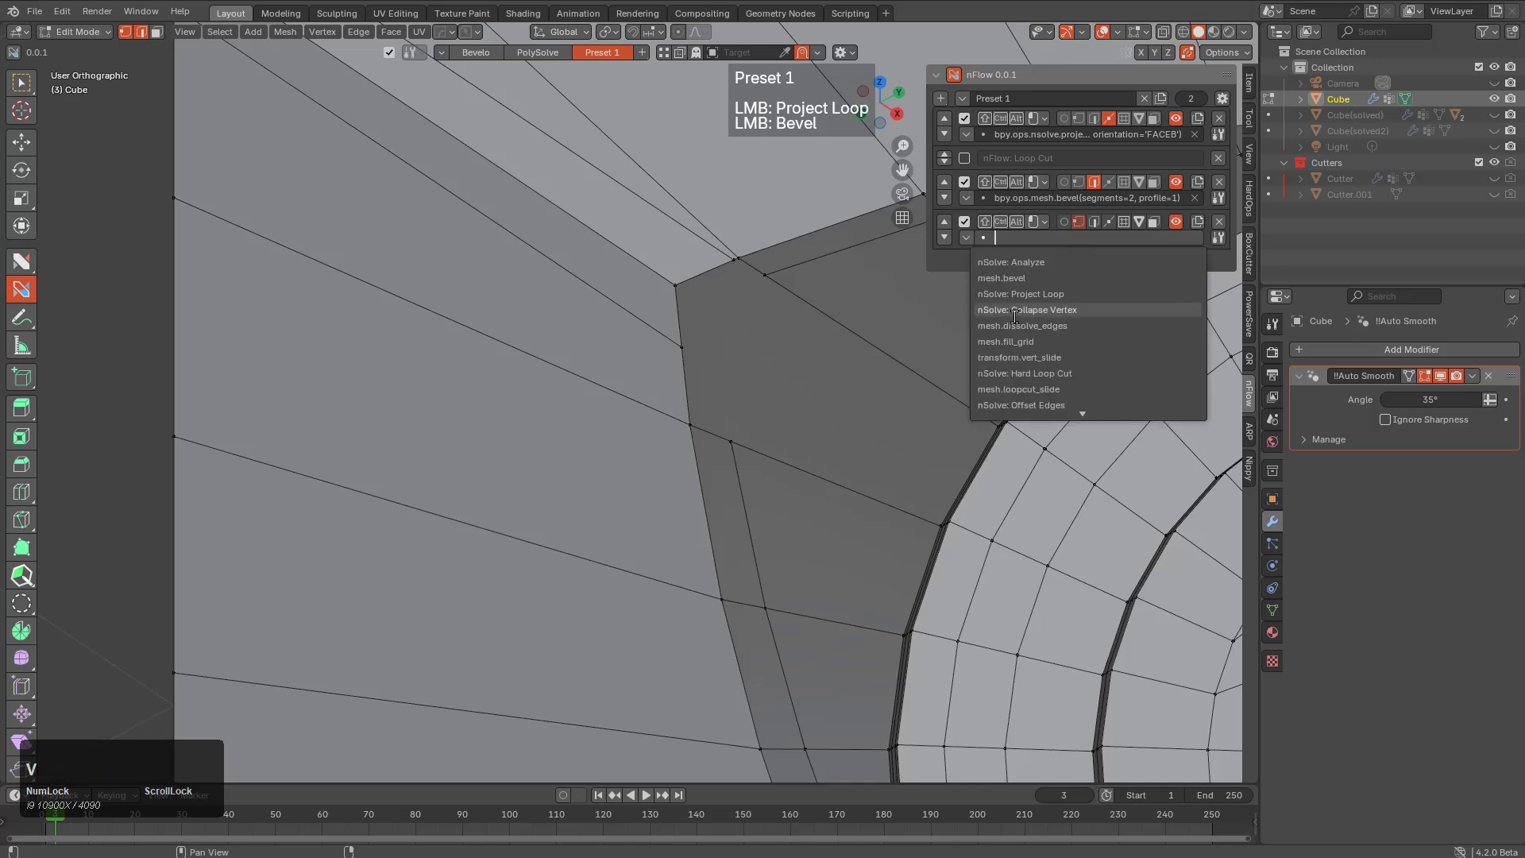
{"action": "type", "text": "slide"}
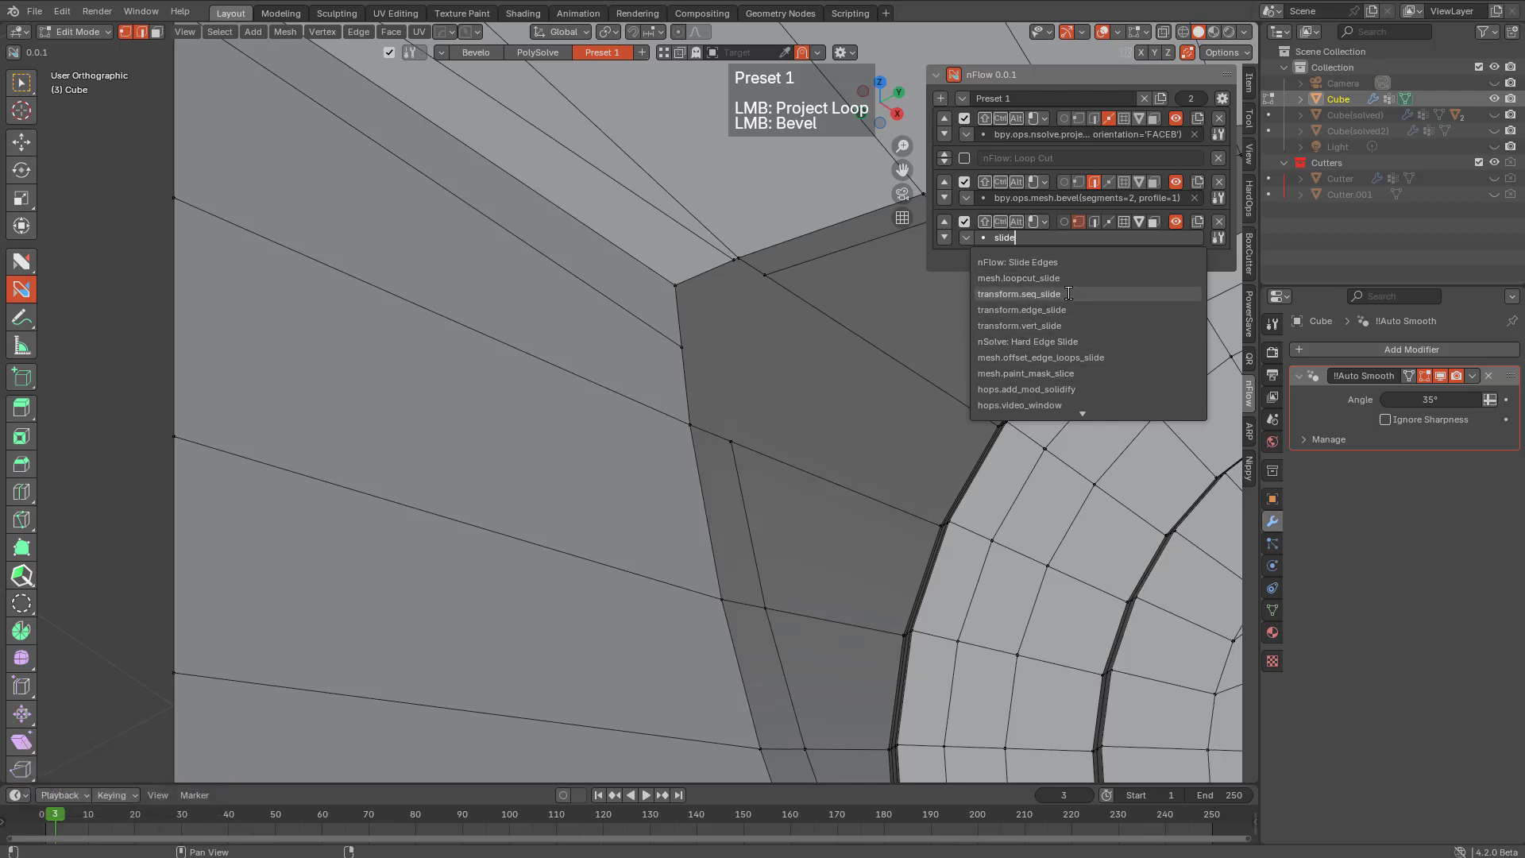
{"action": "scroll", "coordinate": [1069, 366], "scroll_direction": "down", "scroll_amount": 1}
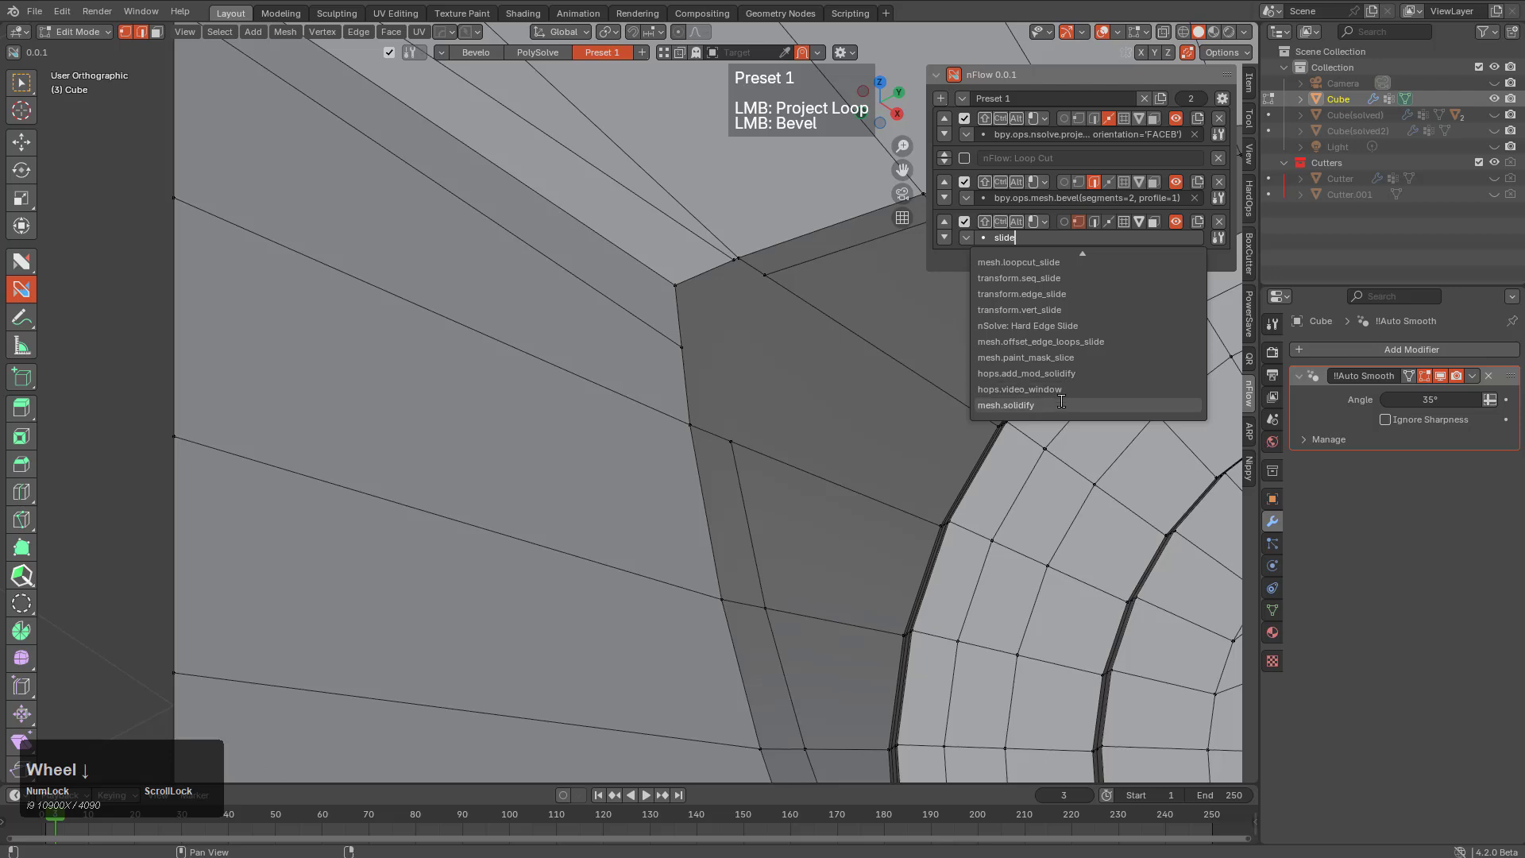
{"action": "left_click", "coordinate": [1065, 308]}
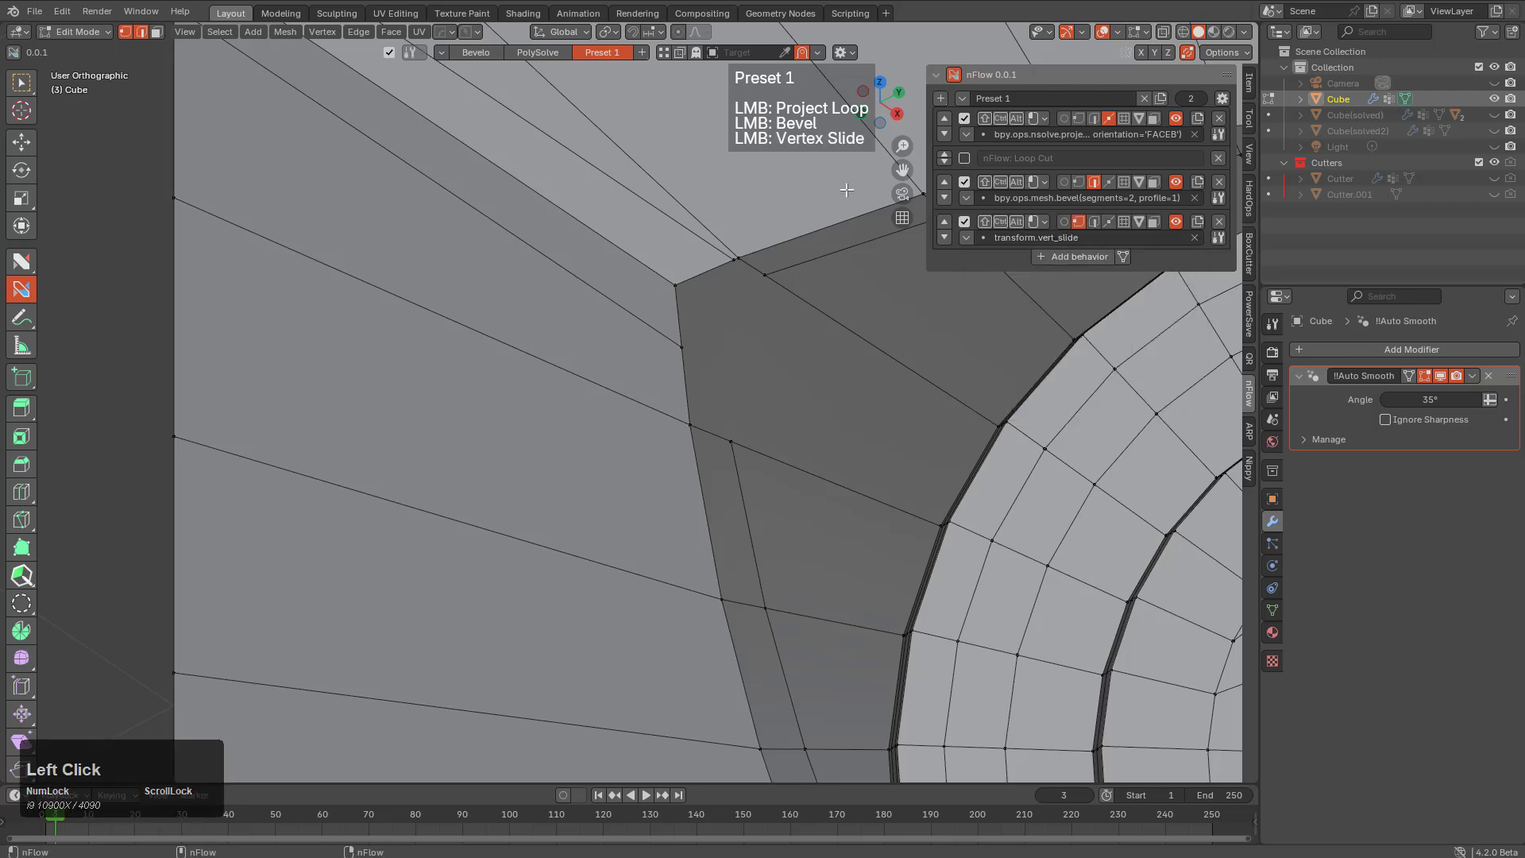
Slide the rim vertex beside the beveled edge and the support-loop vertex near it away from the corner, assigning Shift to Vertex Slide
{"action": "left_click", "coordinate": [739, 255]}
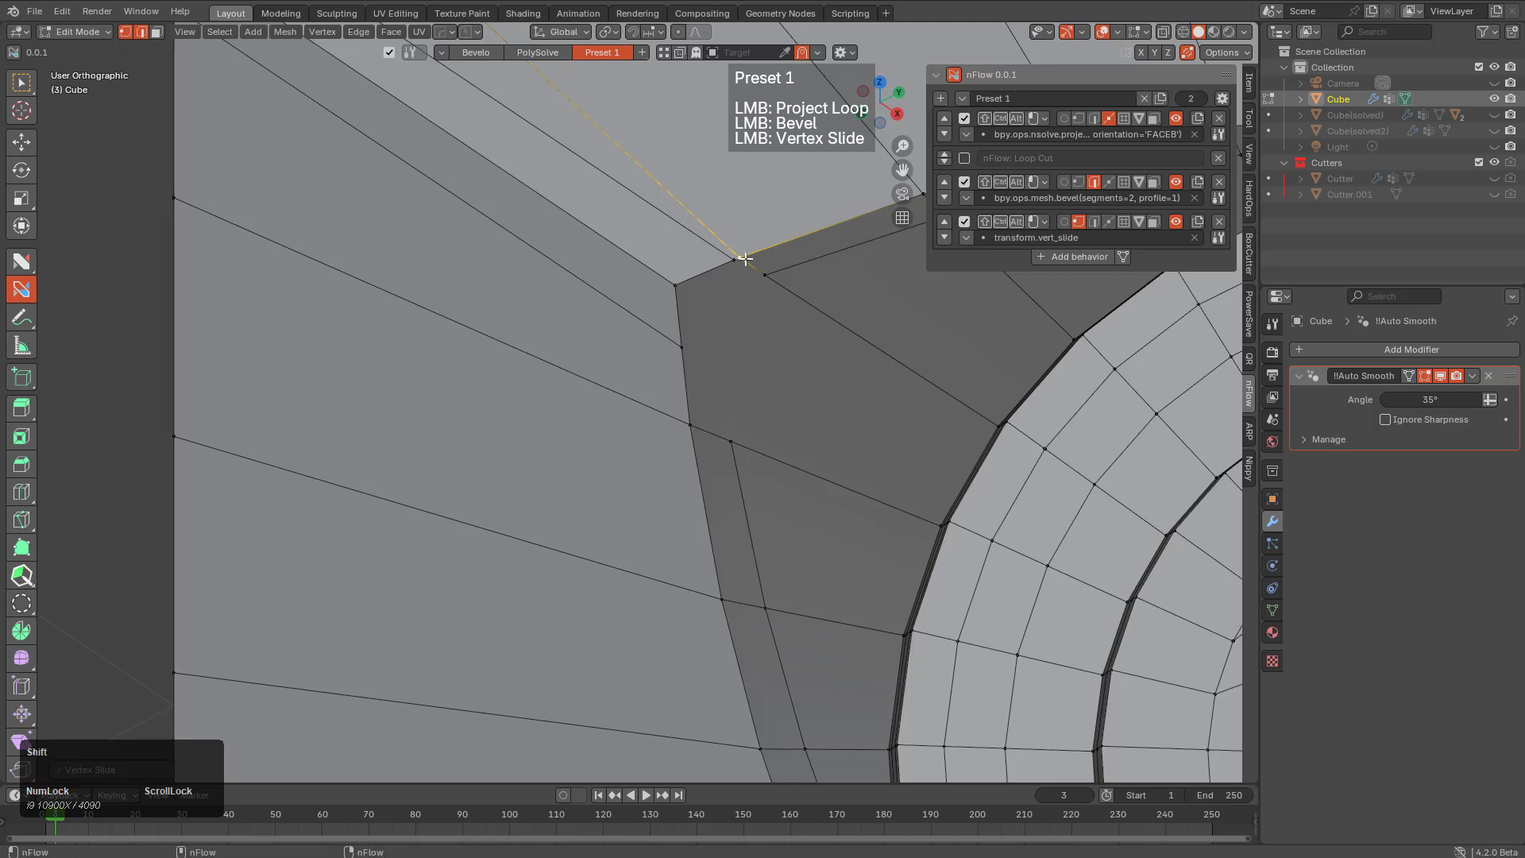
{"action": "left_click", "coordinate": [743, 256]}
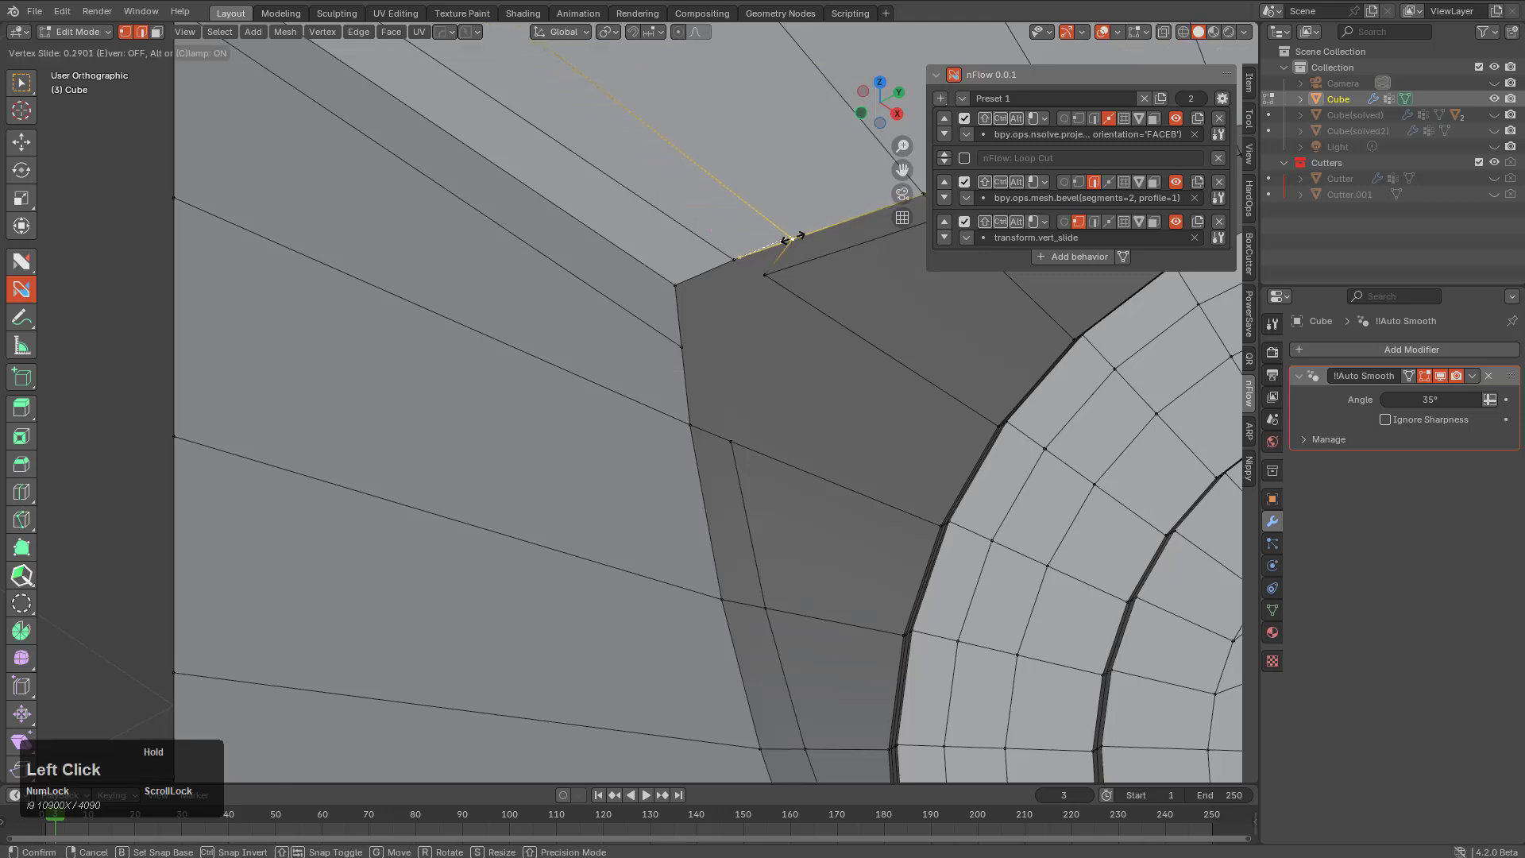
{"action": "left_click", "coordinate": [790, 238]}
{"action": "left_click", "coordinate": [762, 272]}
{"action": "left_click", "coordinate": [808, 258]}
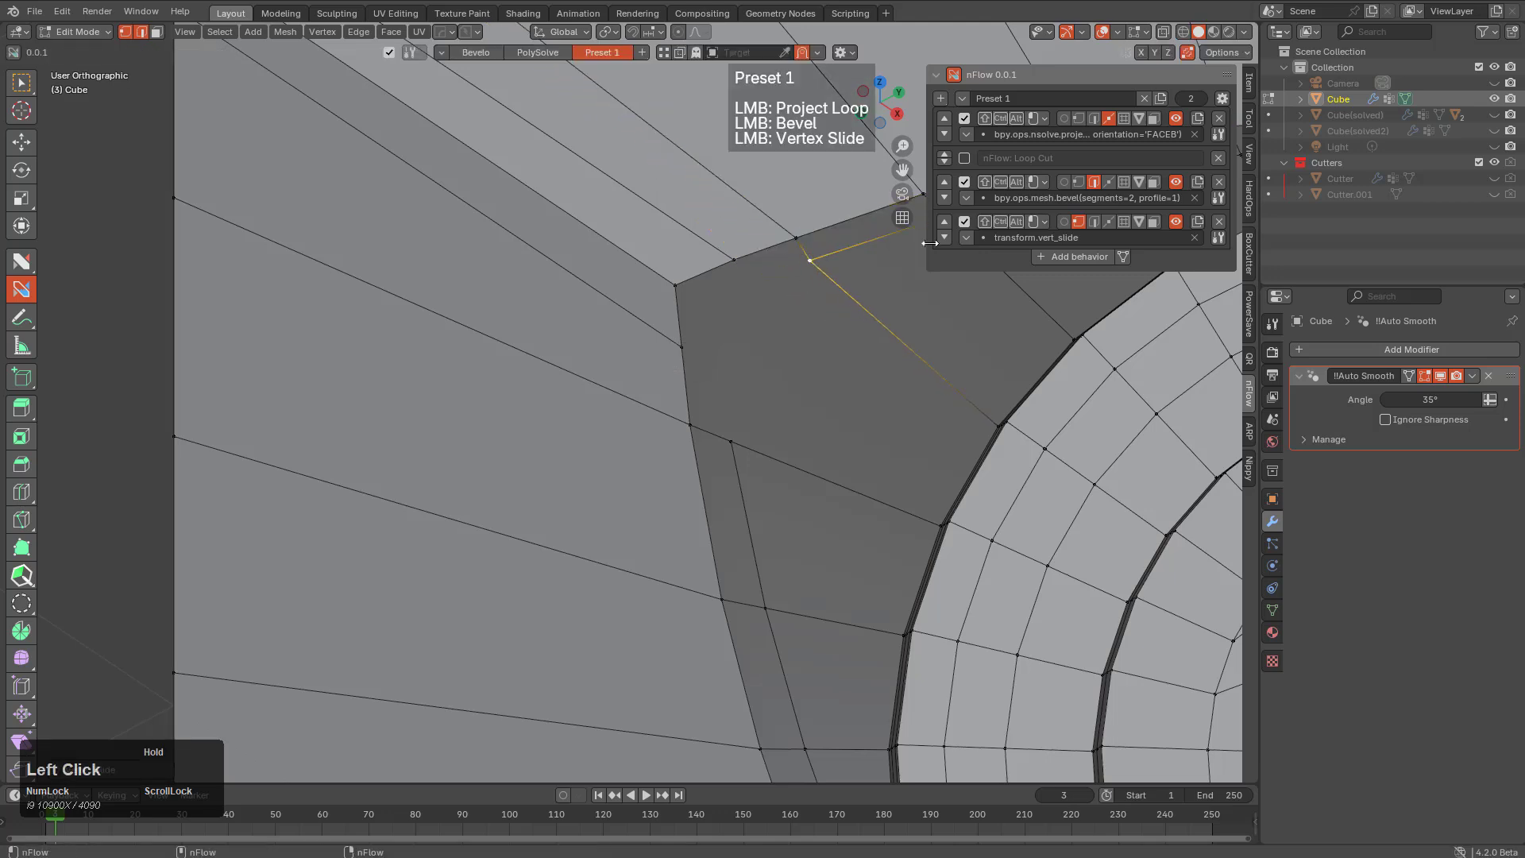
{"action": "left_click_drag", "start_coordinate": [810, 259], "coordinate": [807, 234], "text": "shift"}
Duplicate the Vertex Slide behavior and set the copy's operator to bpy.ops.mesh.vert_connect_path(), copied from Connect Vertex Path
{"action": "scroll", "coordinate": [741, 285], "scroll_direction": "down", "scroll_amount": 2}
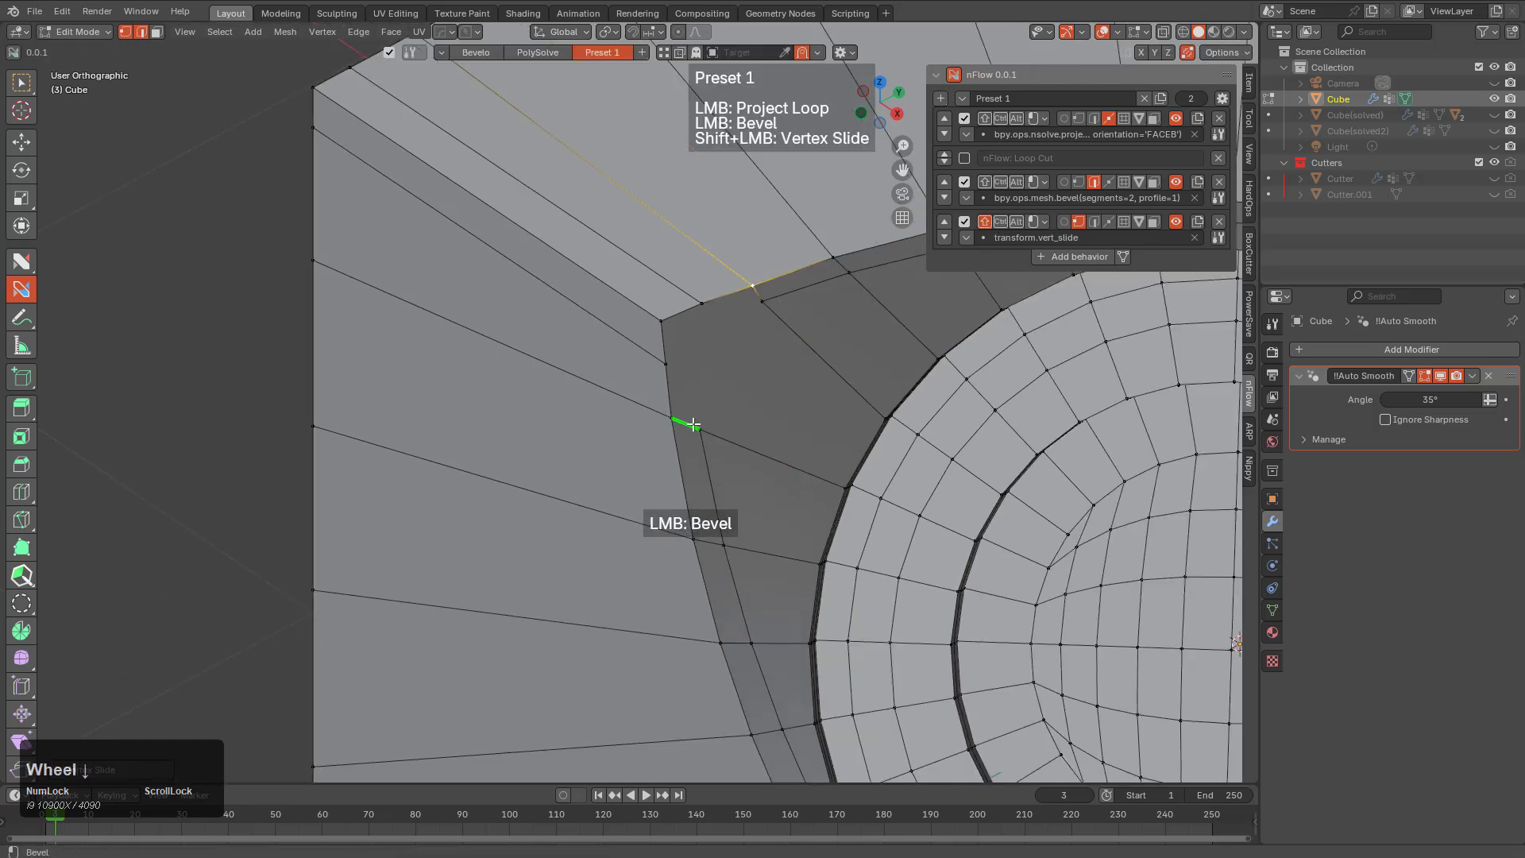
{"action": "left_click", "coordinate": [1196, 223]}
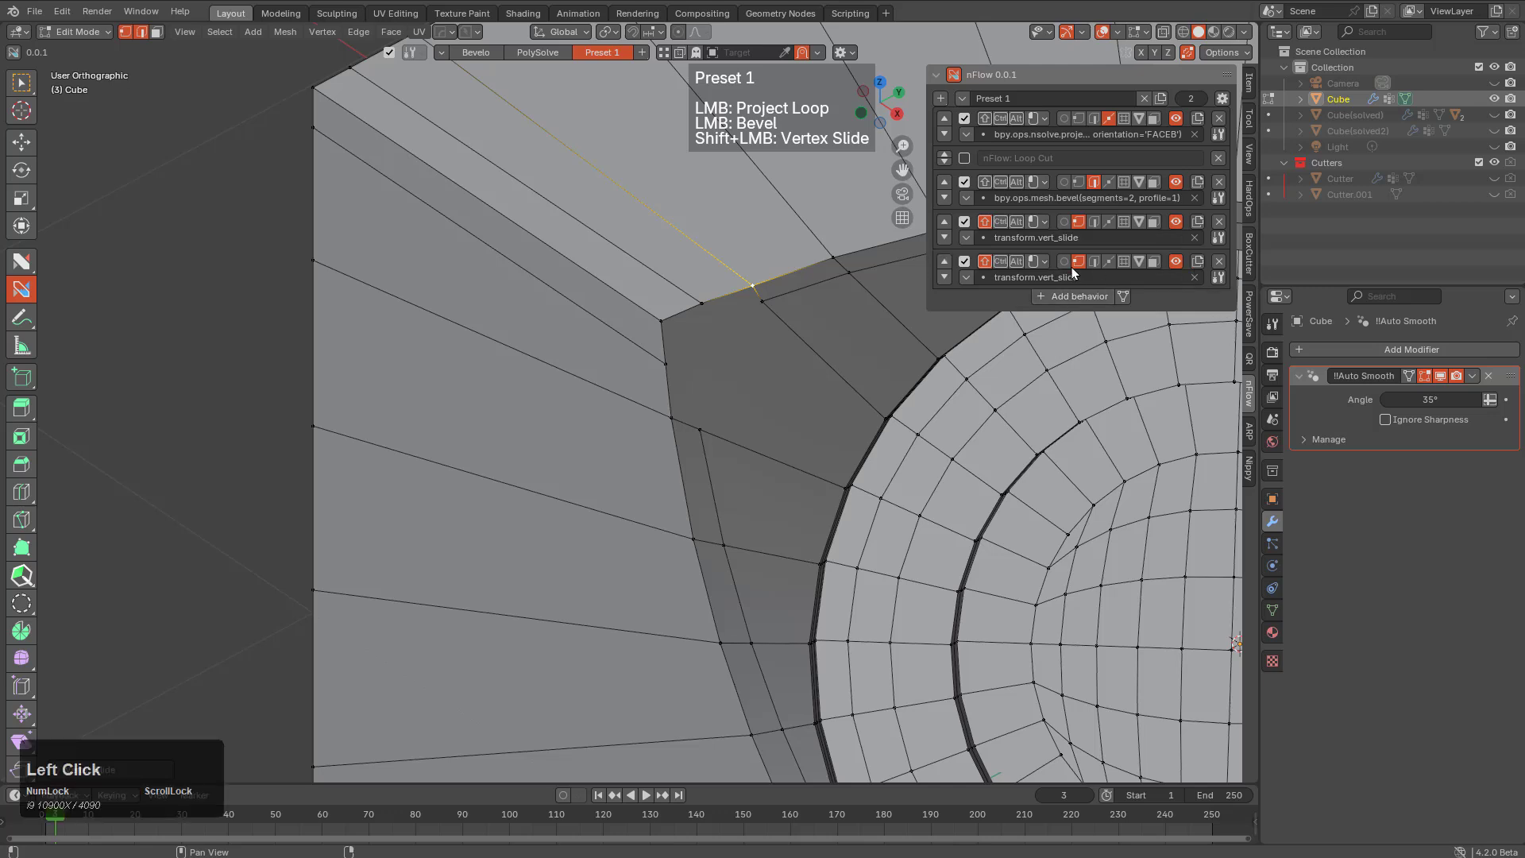
{"action": "left_click", "coordinate": [1032, 275]}
{"action": "left_click", "coordinate": [325, 36]}
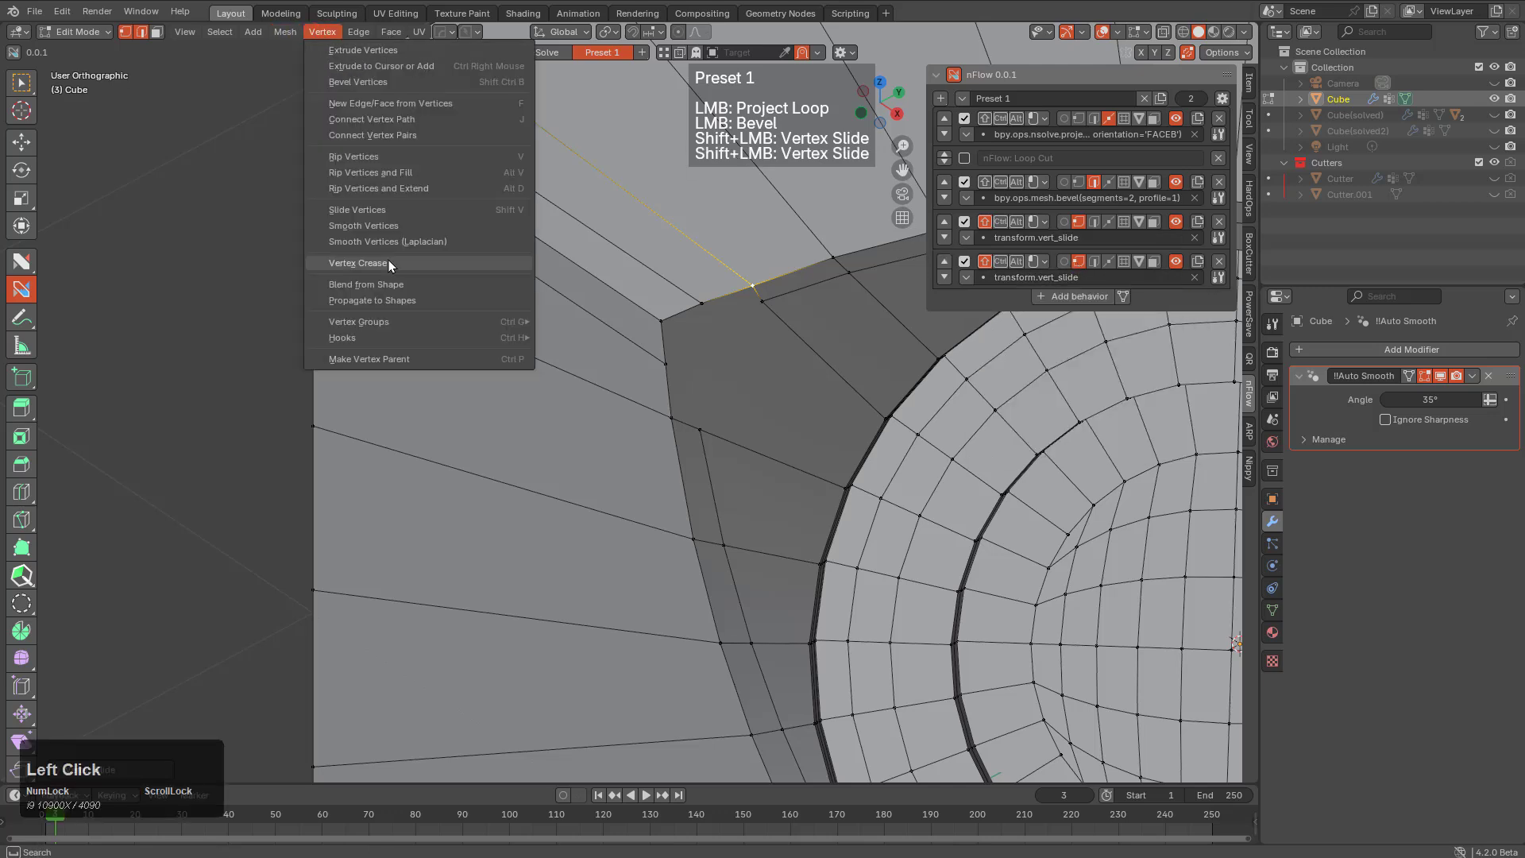
{"action": "key", "text": "ctrl+c"}
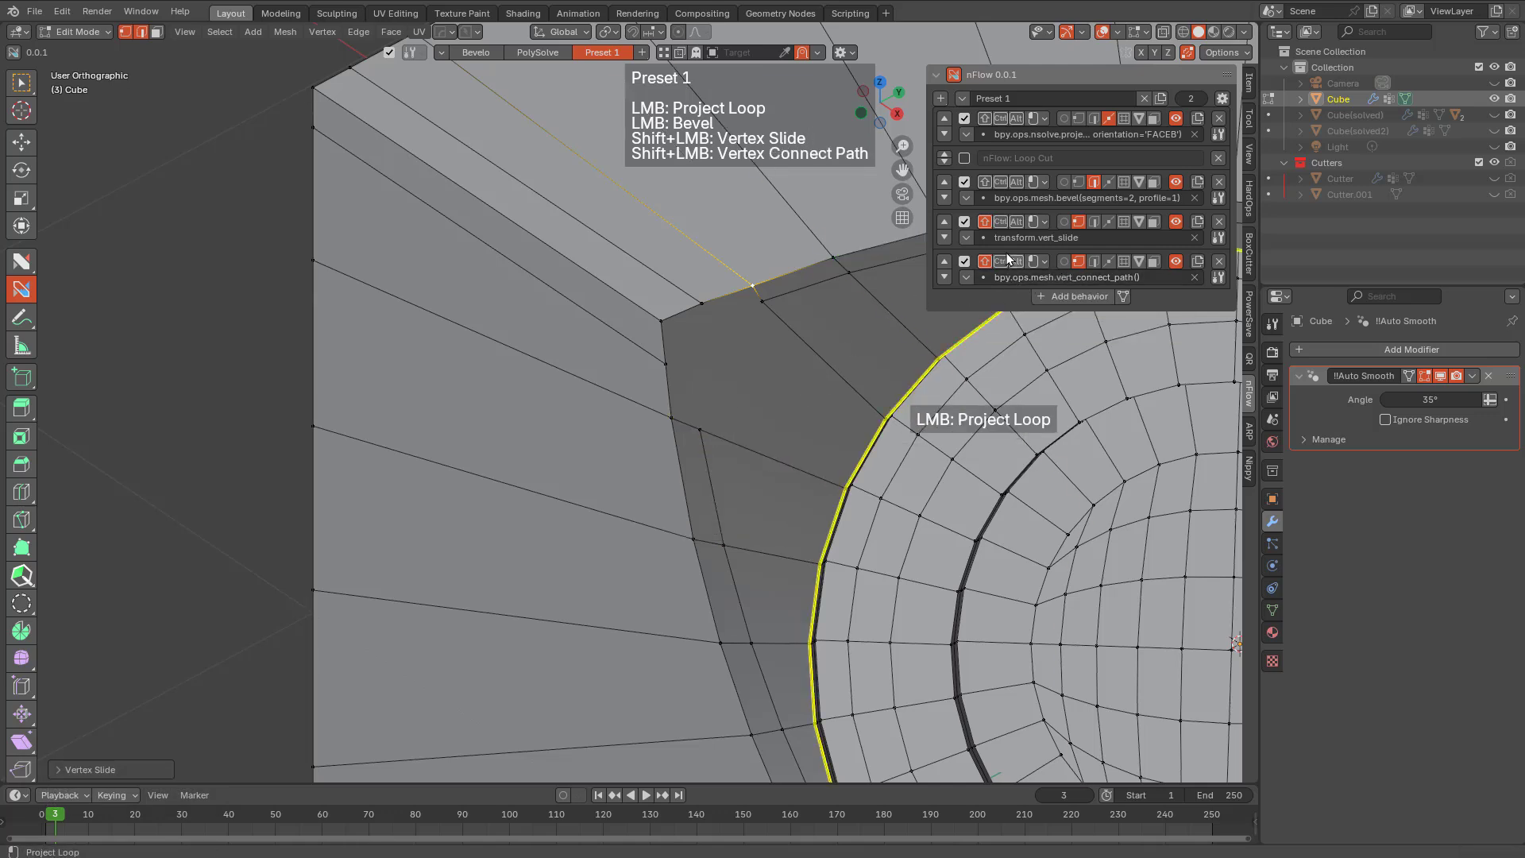
Remove the Shift modifier from the Vertex Connect Path behavior and open its selection and history options
{"action": "left_click", "coordinate": [986, 261]}
{"action": "scroll", "coordinate": [747, 445], "scroll_direction": "up", "scroll_amount": 1}
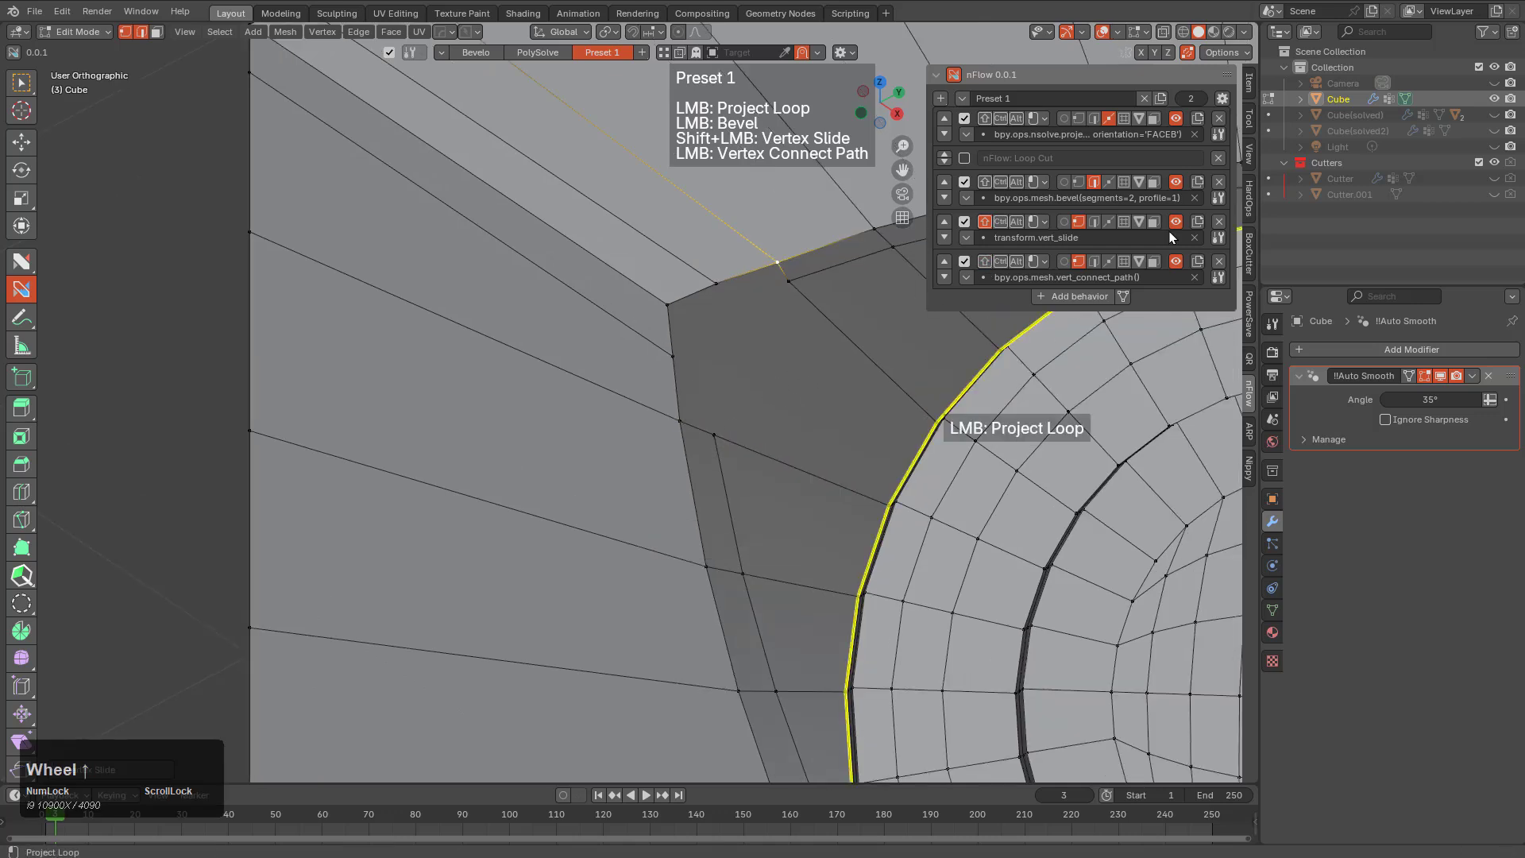
{"action": "left_click", "coordinate": [1217, 277]}
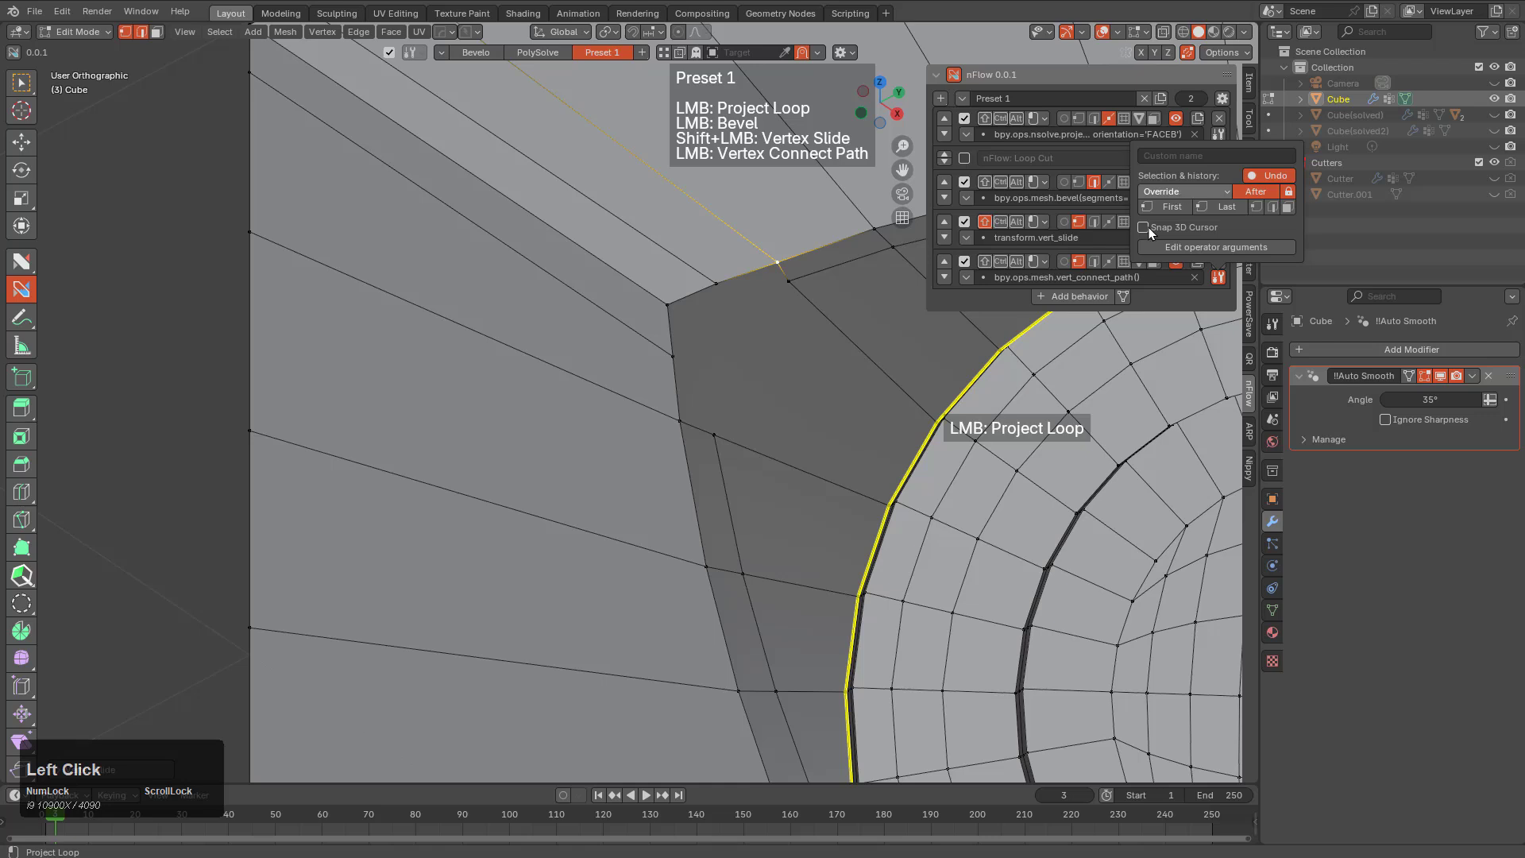
Connect the open support-loop vertices across the cutout's upper-left corner with Vertex Connect Path
{"action": "left_click", "coordinate": [713, 436]}
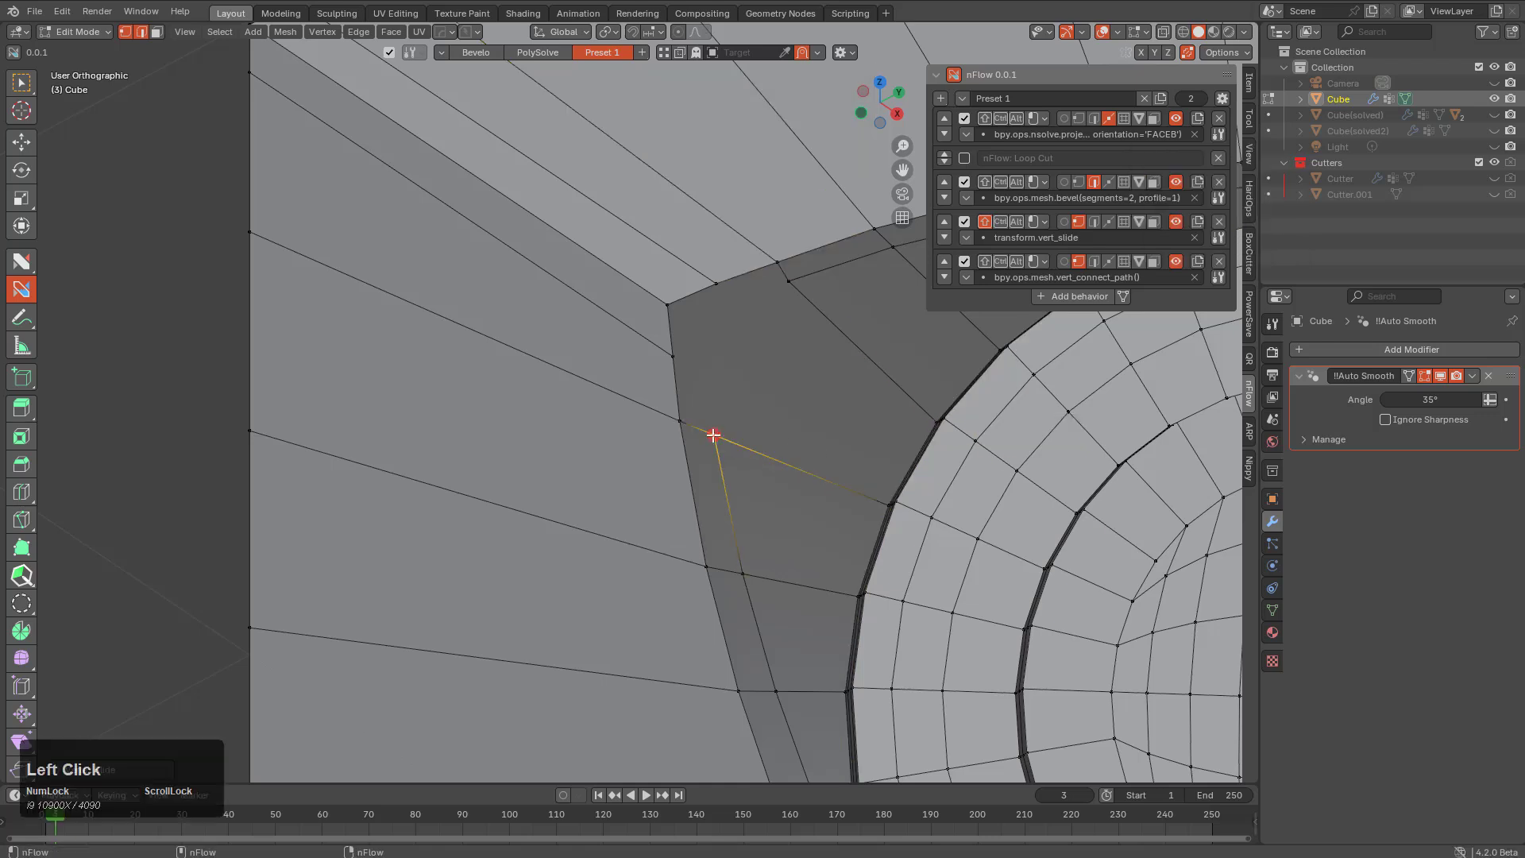
{"action": "left_click", "coordinate": [713, 281]}
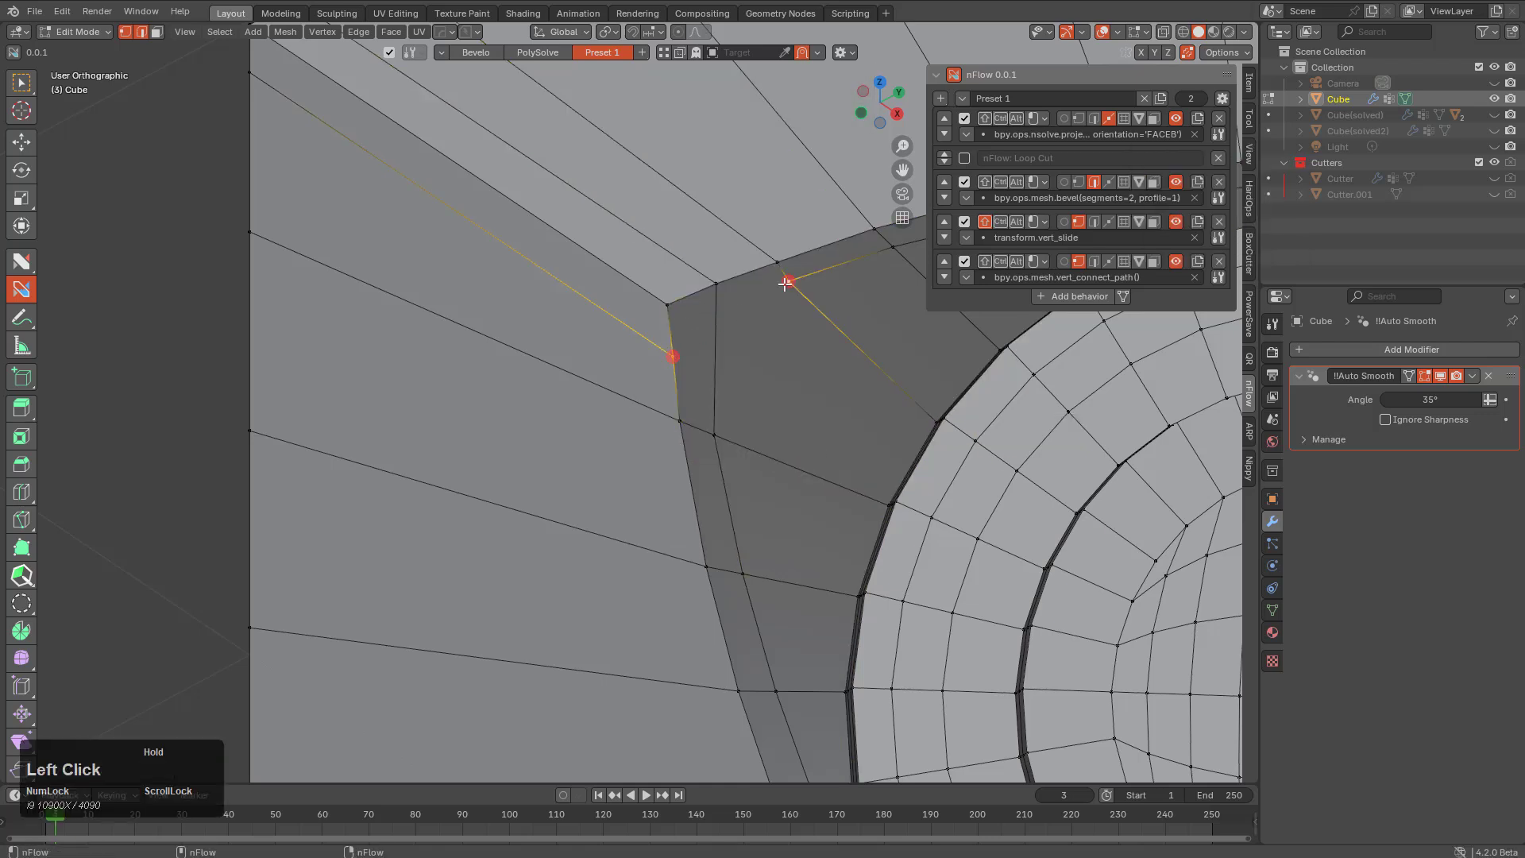
Slide the rim vertex beside the cutout's upper-right corner toward that corner and connect the open support-loop vertices across it
{"action": "scroll", "coordinate": [810, 436], "scroll_direction": "down", "scroll_amount": 5}
{"action": "middle_click_drag", "start_coordinate": [865, 476], "coordinate": [466, 366], "text": "shift"}
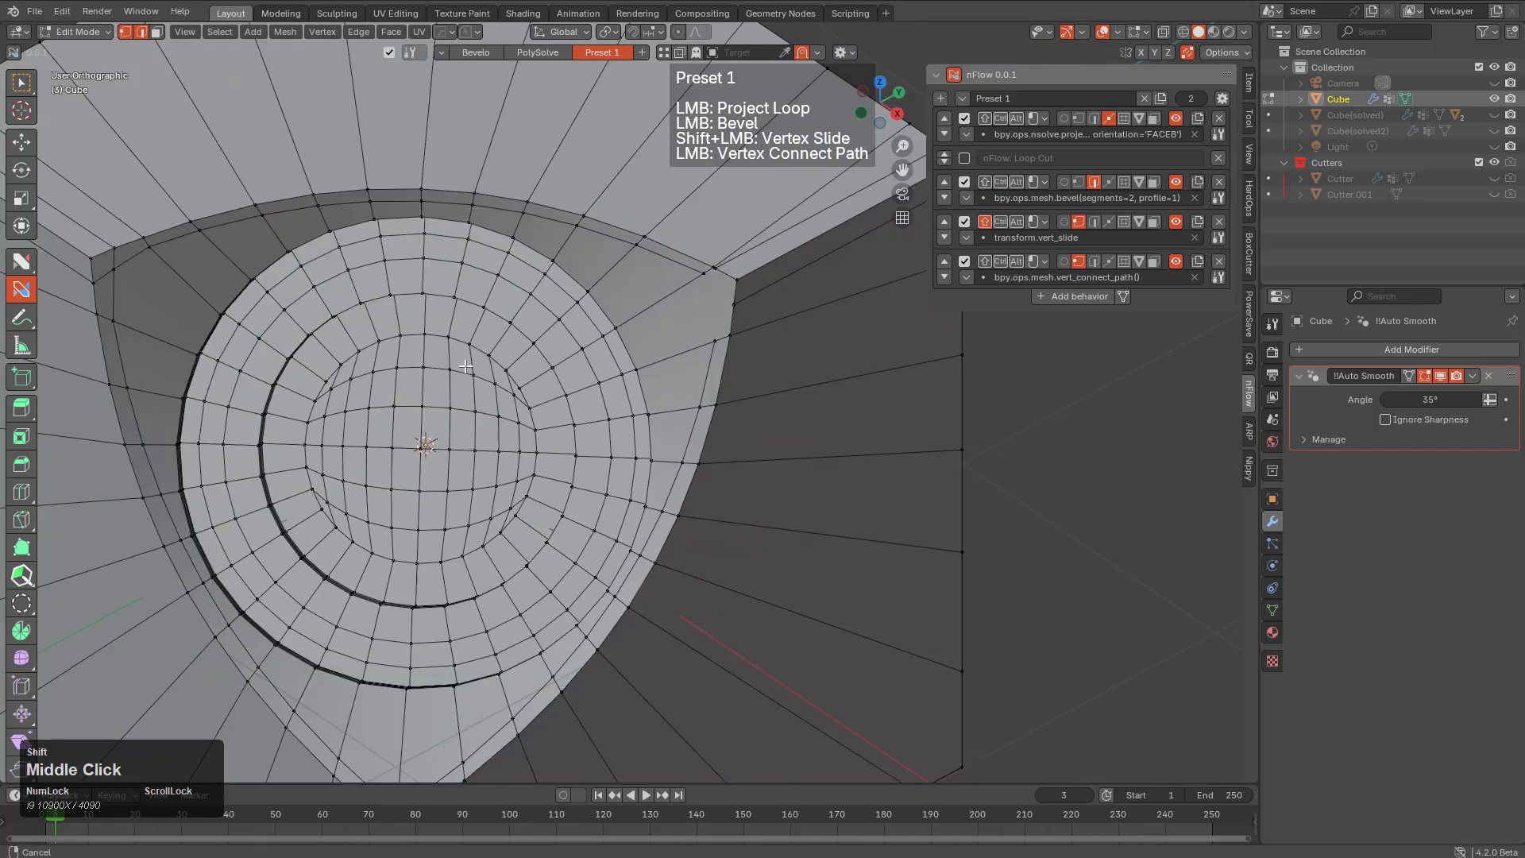
{"action": "scroll", "coordinate": [466, 366], "scroll_direction": "up", "scroll_amount": 8}
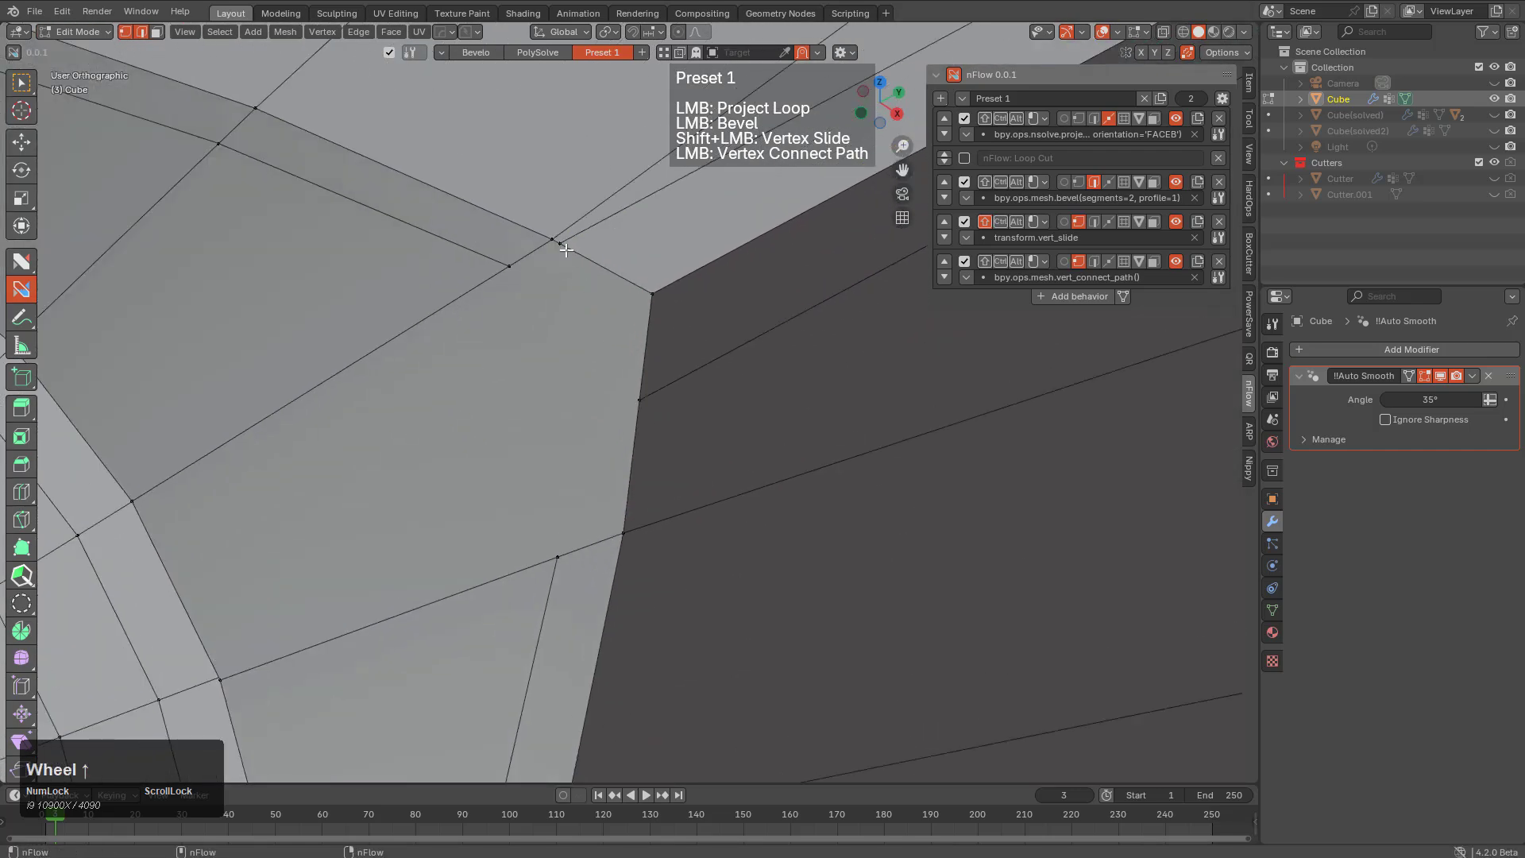
{"action": "left_click", "coordinate": [566, 249], "text": "shift"}
{"action": "left_click", "coordinate": [595, 261]}
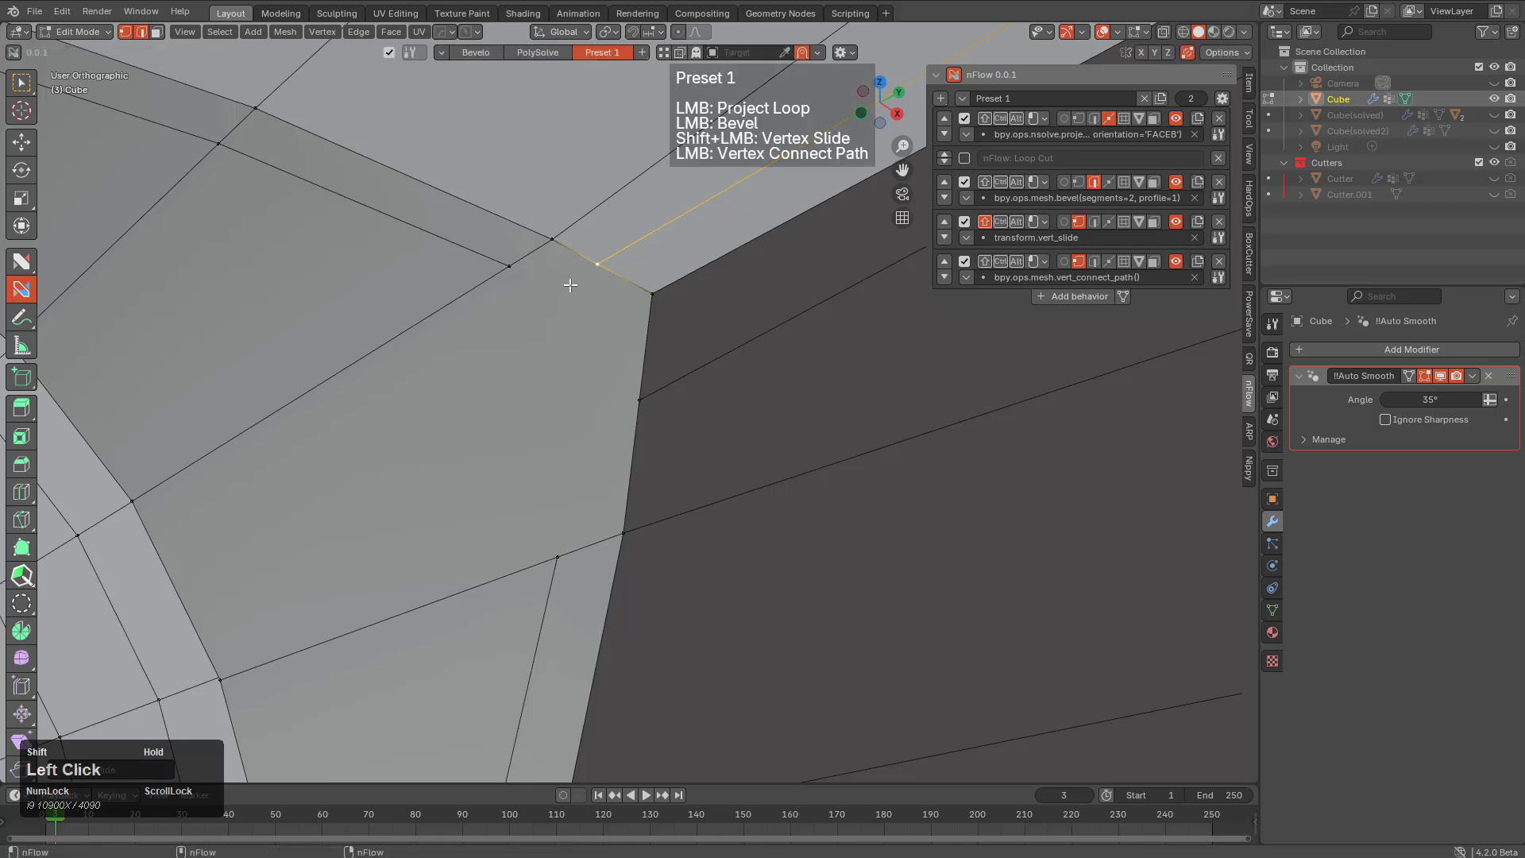
{"action": "left_click", "coordinate": [640, 398]}
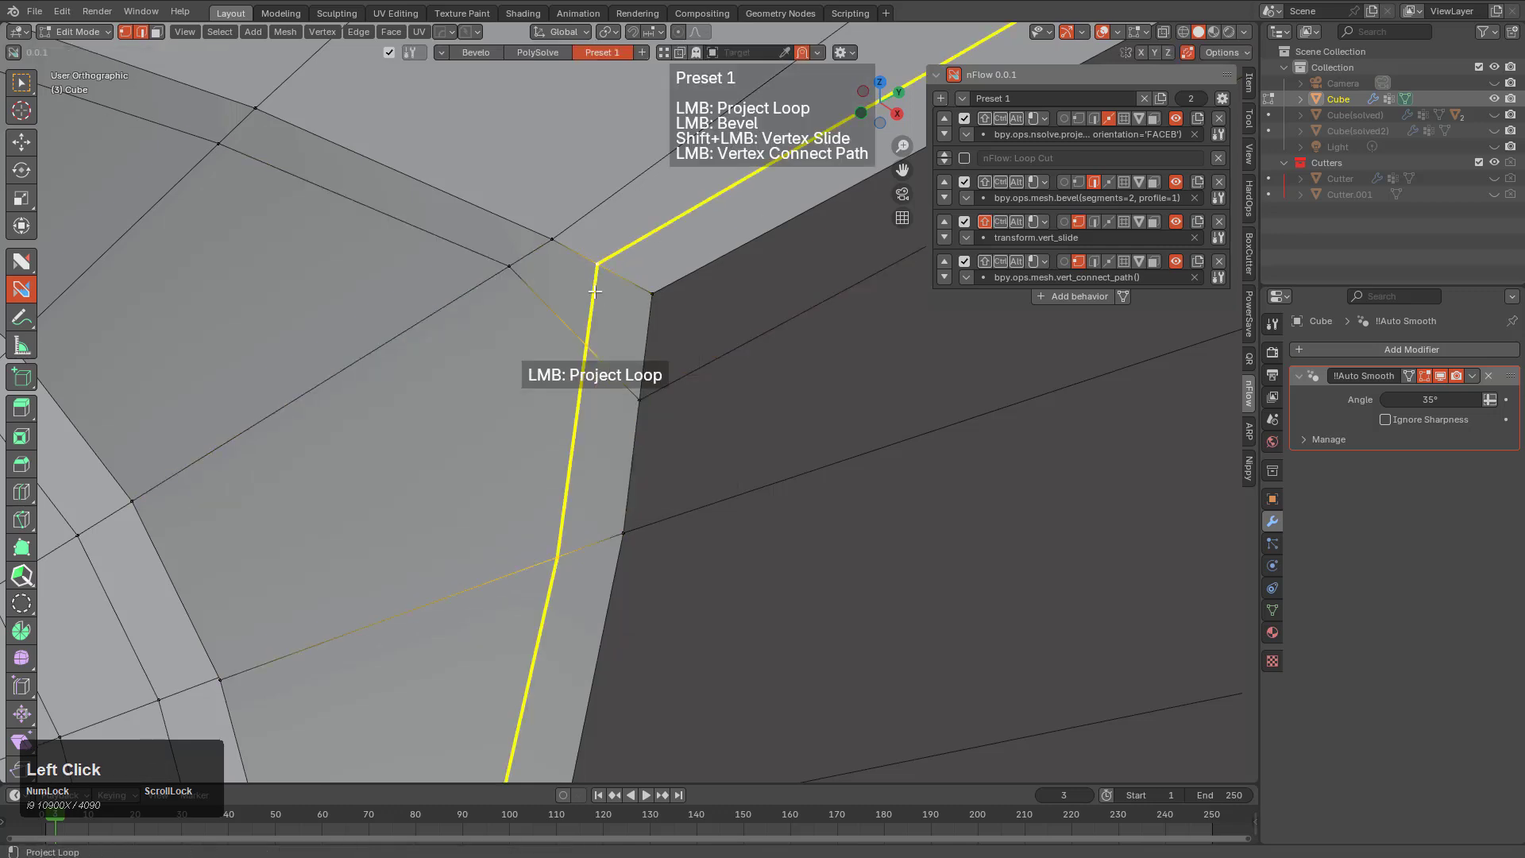
Re-enable the preset's Loop Cut behavior and cut an extra loop between the cutout's upper rim and the circular edge
{"action": "scroll", "coordinate": [516, 567], "scroll_direction": "down", "scroll_amount": 5}
{"action": "middle_click_drag", "start_coordinate": [390, 488], "coordinate": [936, 369], "text": "shift"}
{"action": "middle_click_drag", "start_coordinate": [539, 258], "coordinate": [431, 324], "text": "shift"}
{"action": "scroll", "coordinate": [430, 324], "scroll_direction": "up", "scroll_amount": 1}
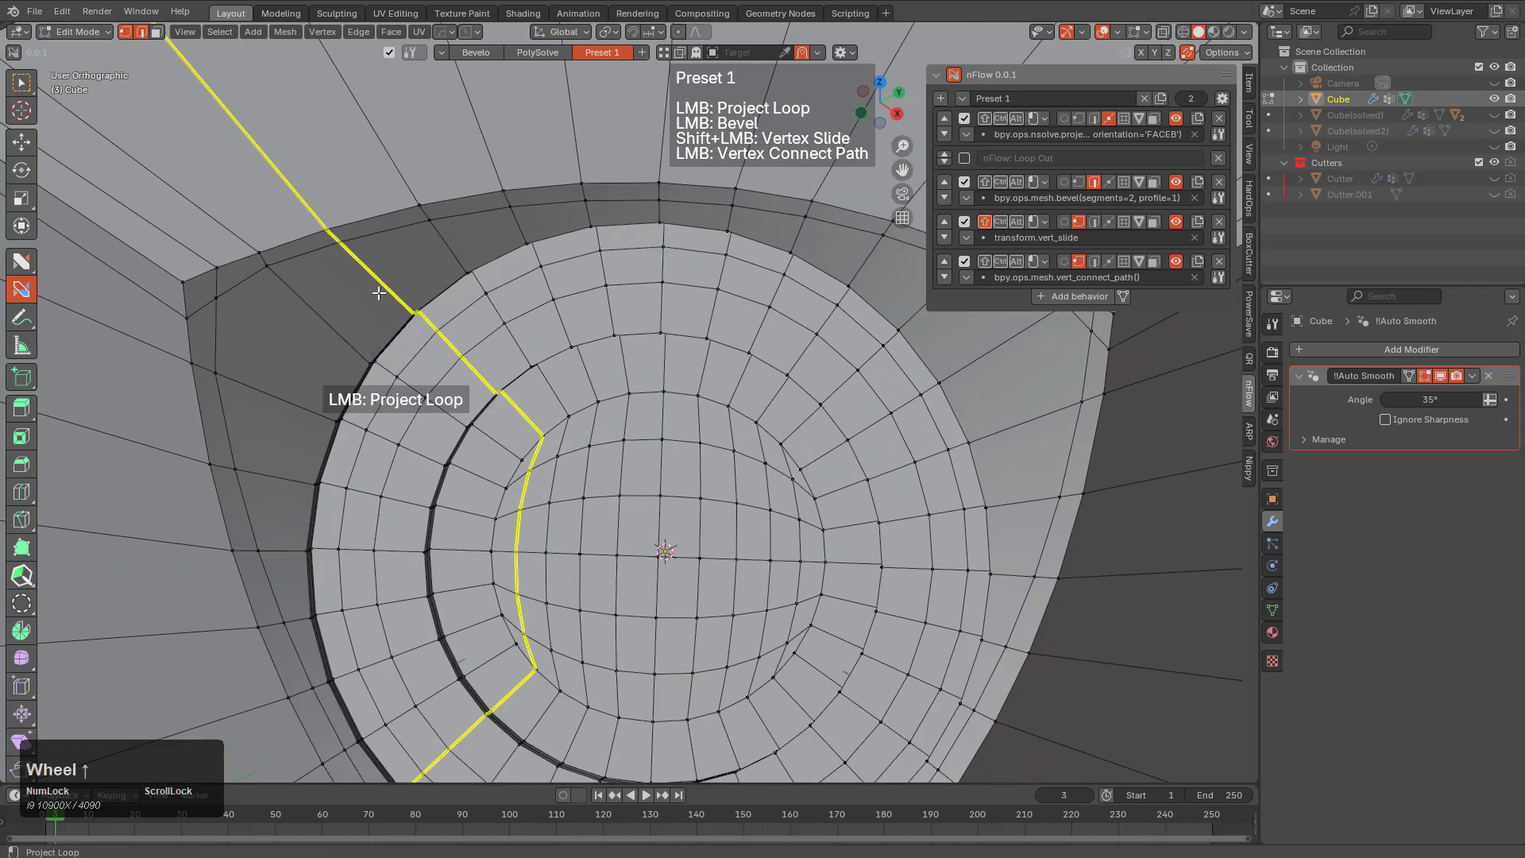
{"action": "left_click", "coordinate": [966, 158]}
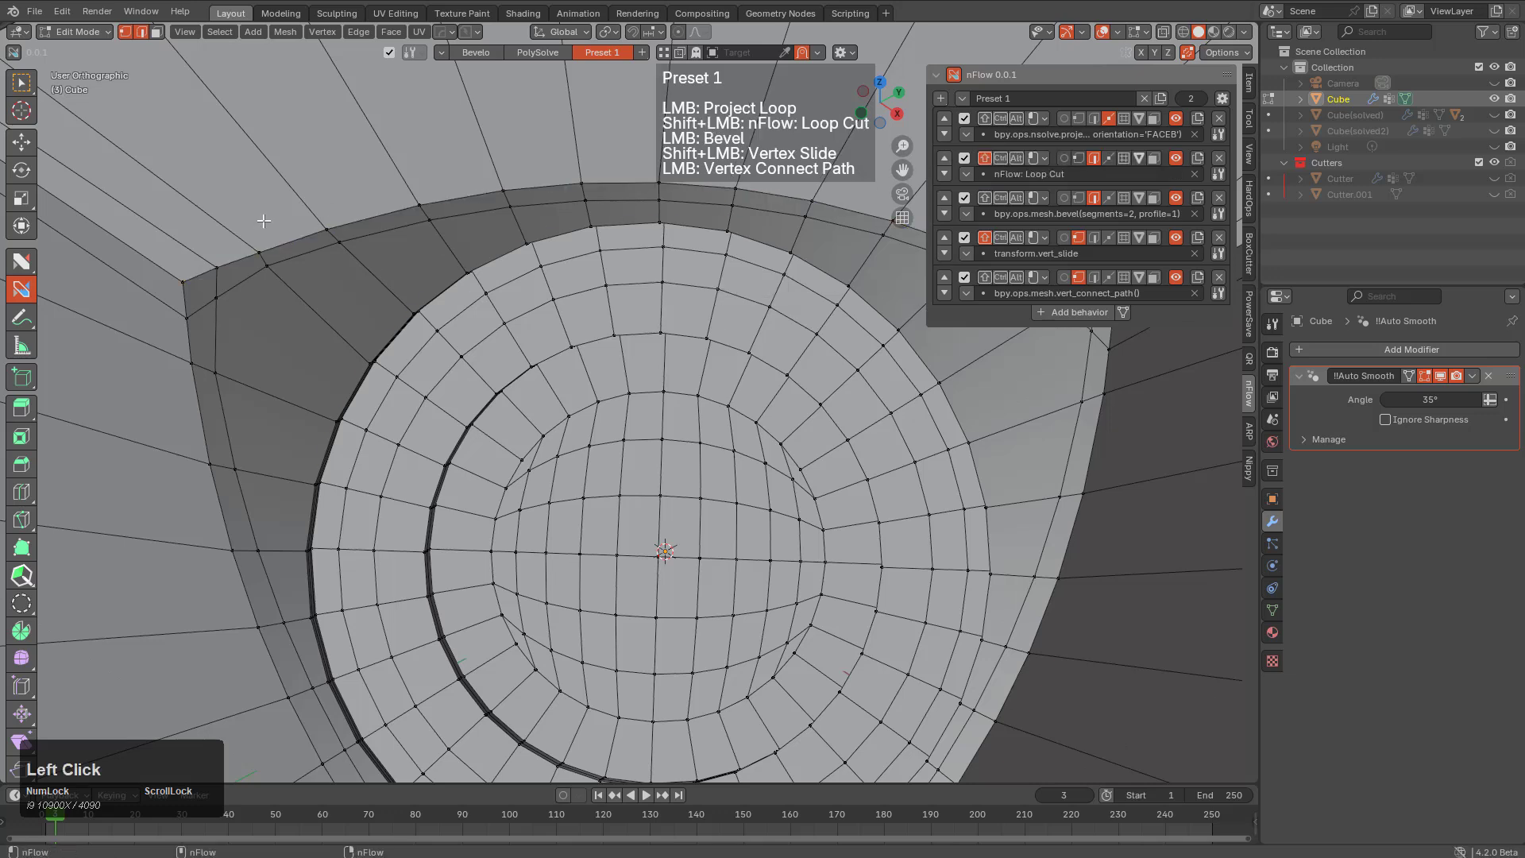
{"action": "left_click", "coordinate": [380, 280], "text": "shift"}
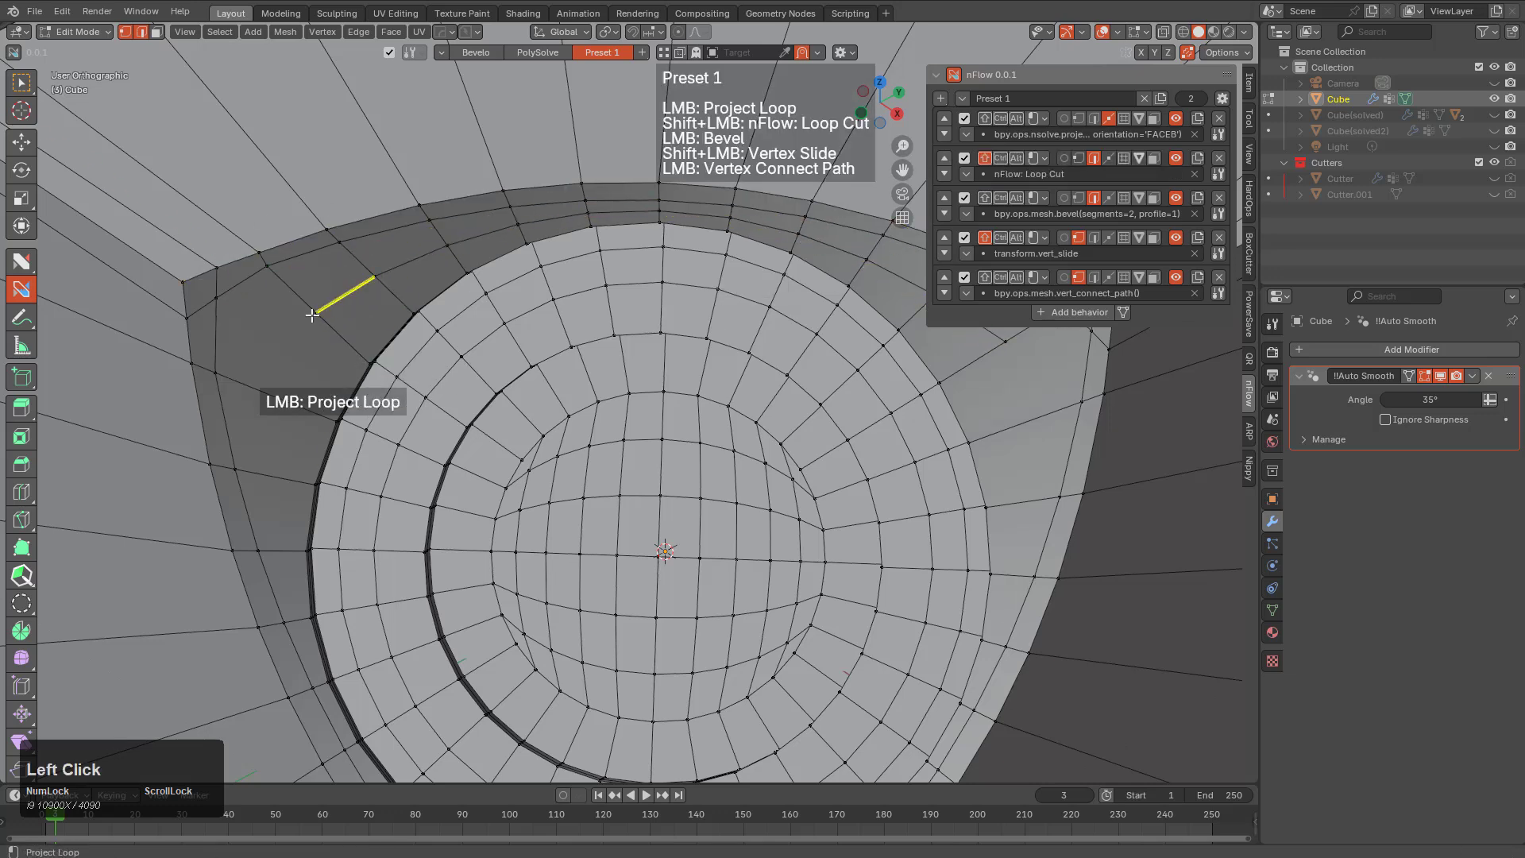
Connect the new loop's end vertices to the side support-loop vertices at the upper-left and upper-right corners
{"action": "left_click", "coordinate": [315, 314]}
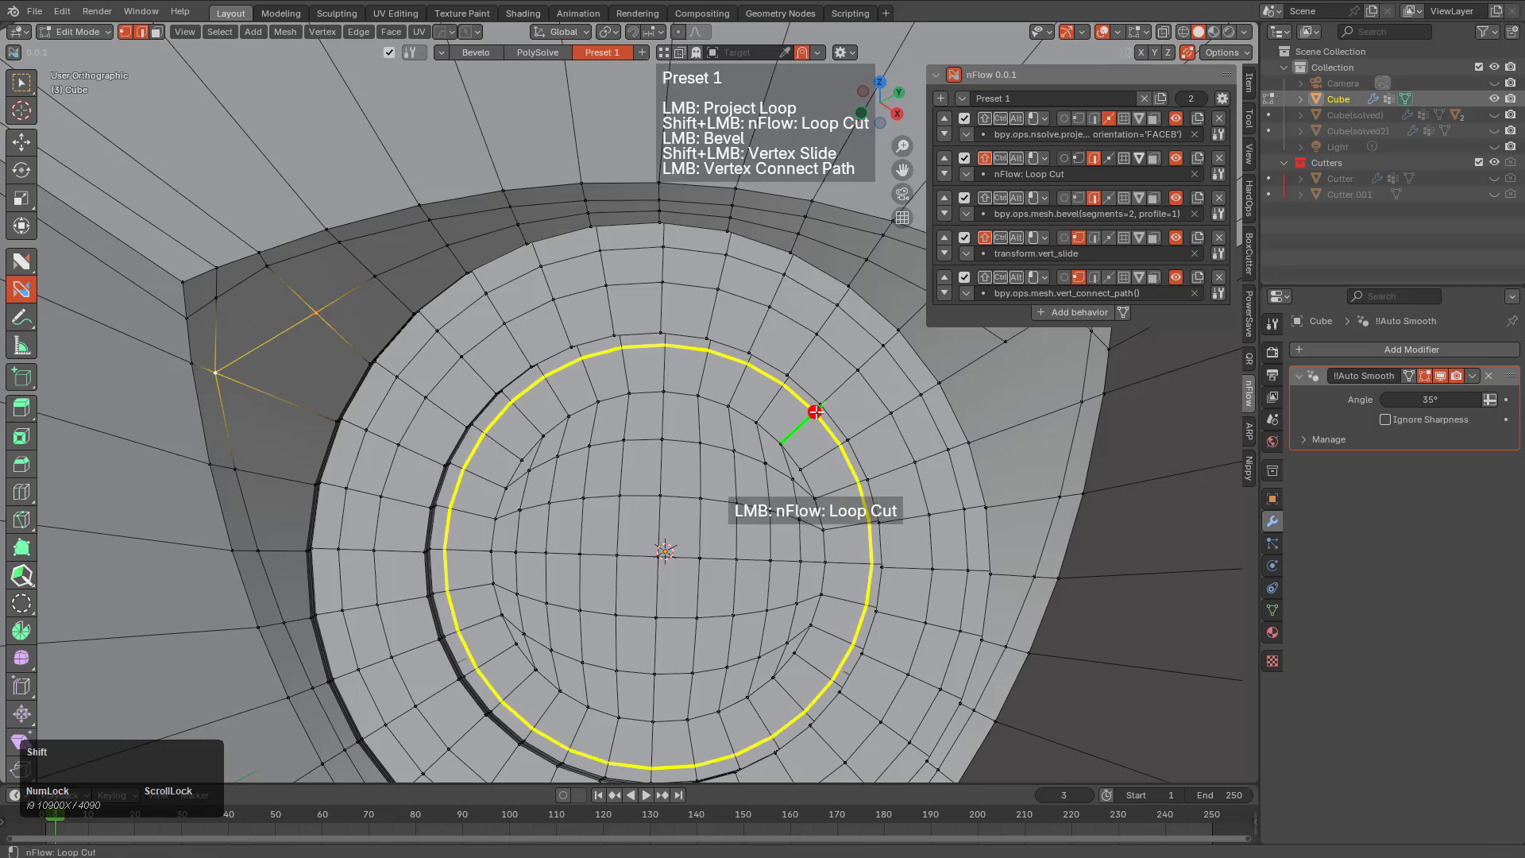
{"action": "middle_click_drag", "start_coordinate": [786, 421], "coordinate": [647, 408], "text": "shift"}
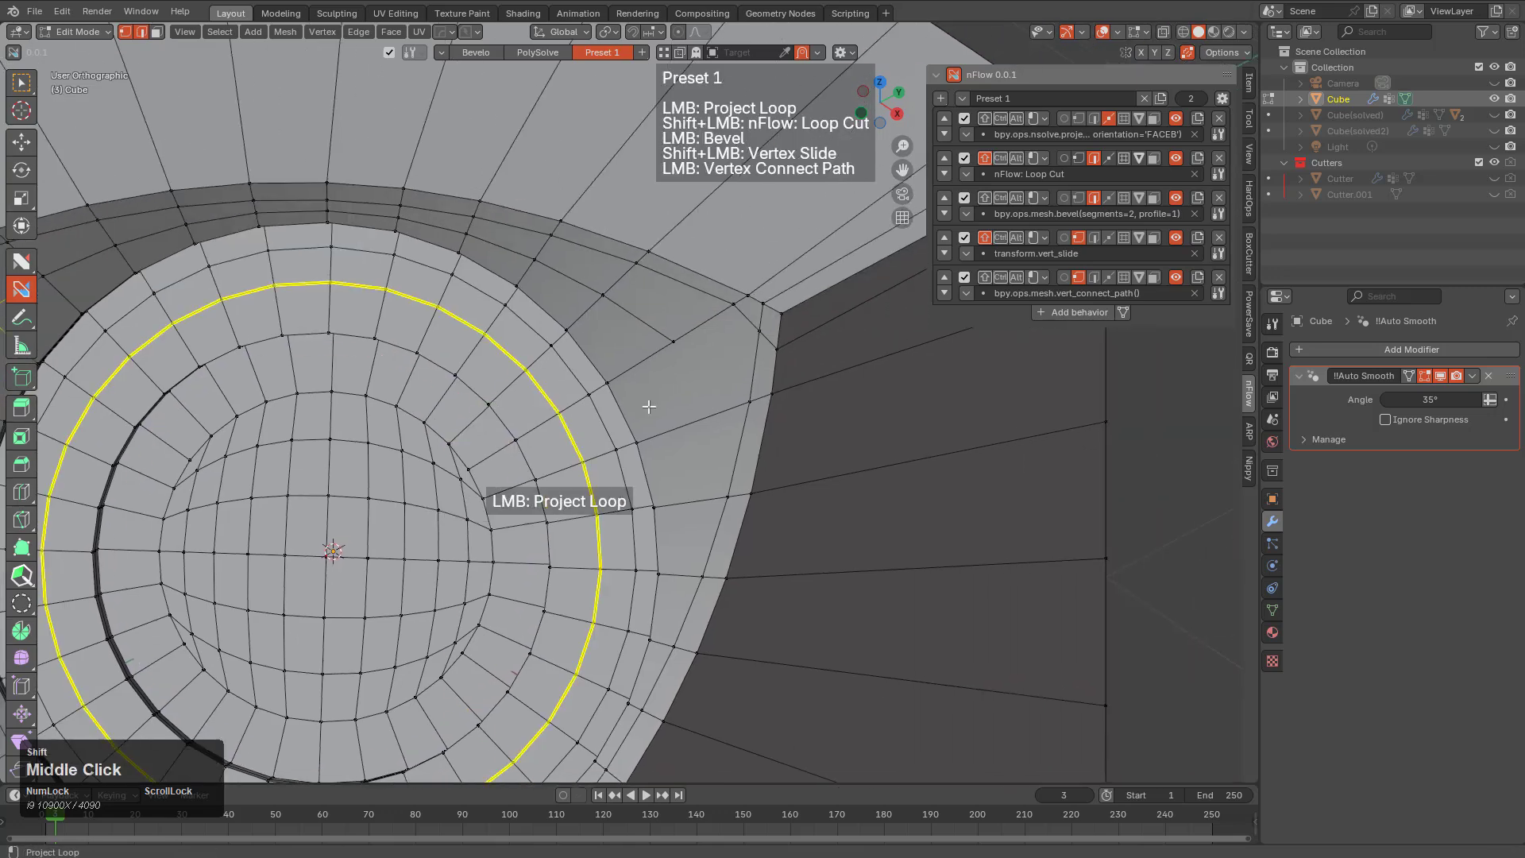
{"action": "left_click", "coordinate": [673, 342]}
{"action": "left_click_drag", "start_coordinate": [742, 405], "coordinate": [744, 407]}
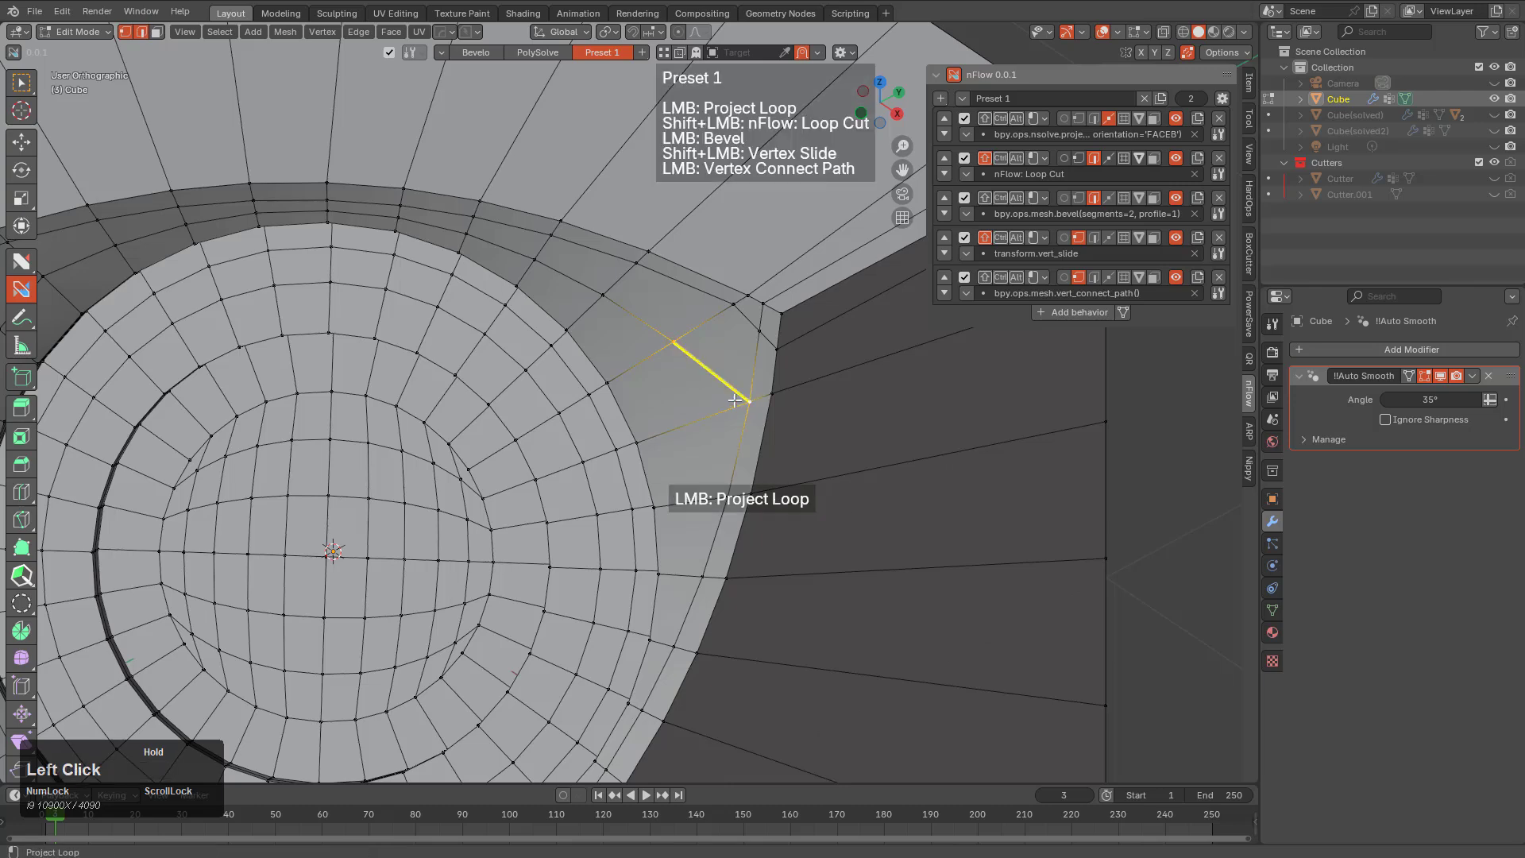
Slide the inner support-loop vertex above the cutout's bottom corner farther away from the corner, by a factor of about 0.13
{"action": "scroll", "coordinate": [739, 413], "scroll_direction": "down", "scroll_amount": 4}
{"action": "middle_click_drag", "start_coordinate": [471, 729], "coordinate": [682, 269], "text": "shift"}
{"action": "scroll", "coordinate": [596, 508], "scroll_direction": "up", "scroll_amount": 4}
{"action": "scroll", "coordinate": [678, 289], "scroll_direction": "up", "scroll_amount": 4}
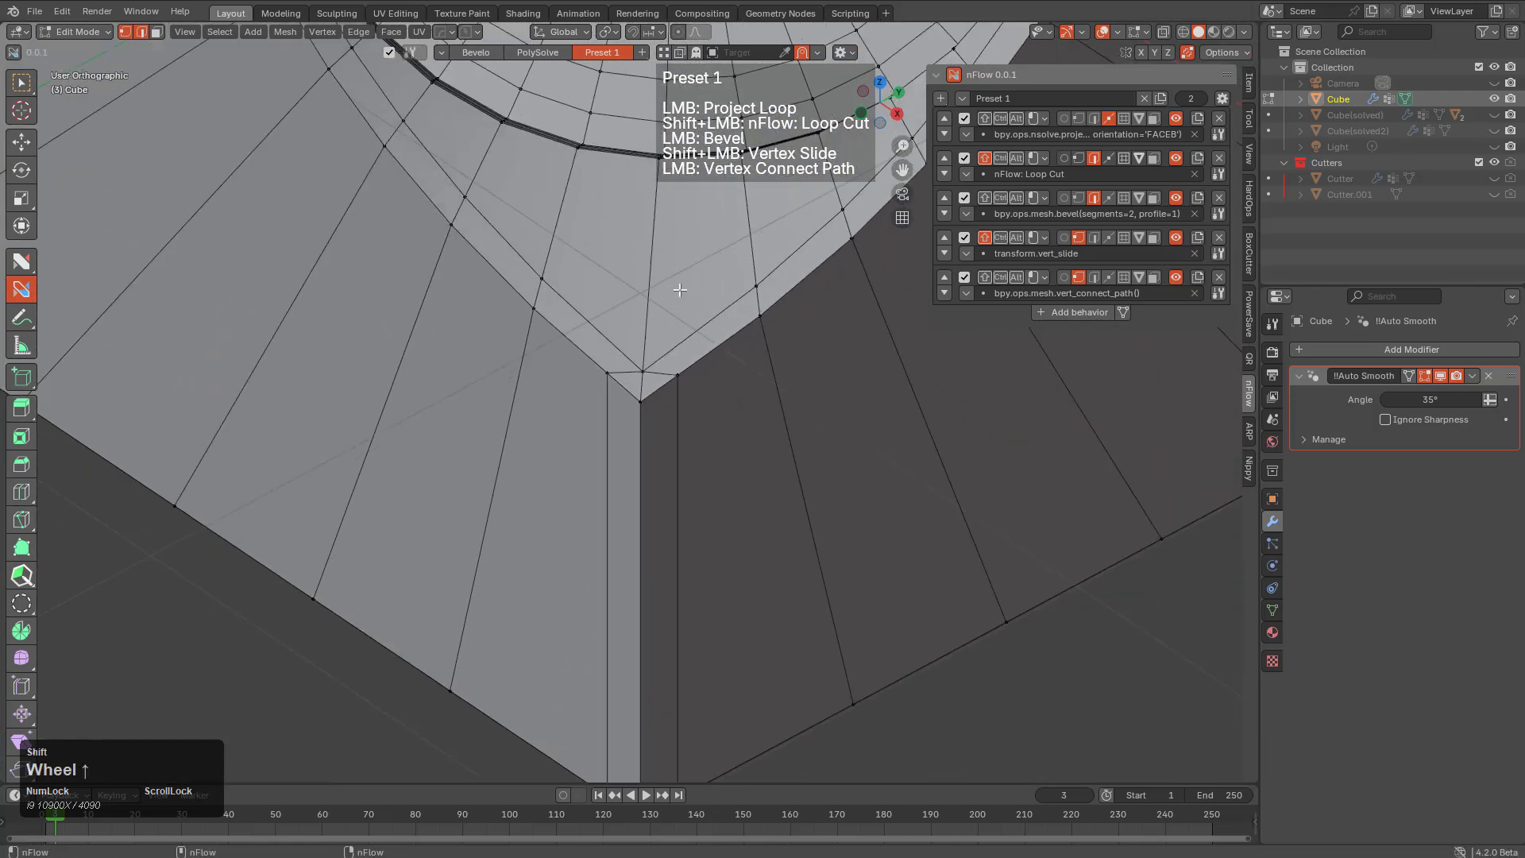
{"action": "left_click_drag", "start_coordinate": [651, 349], "coordinate": [649, 275]}
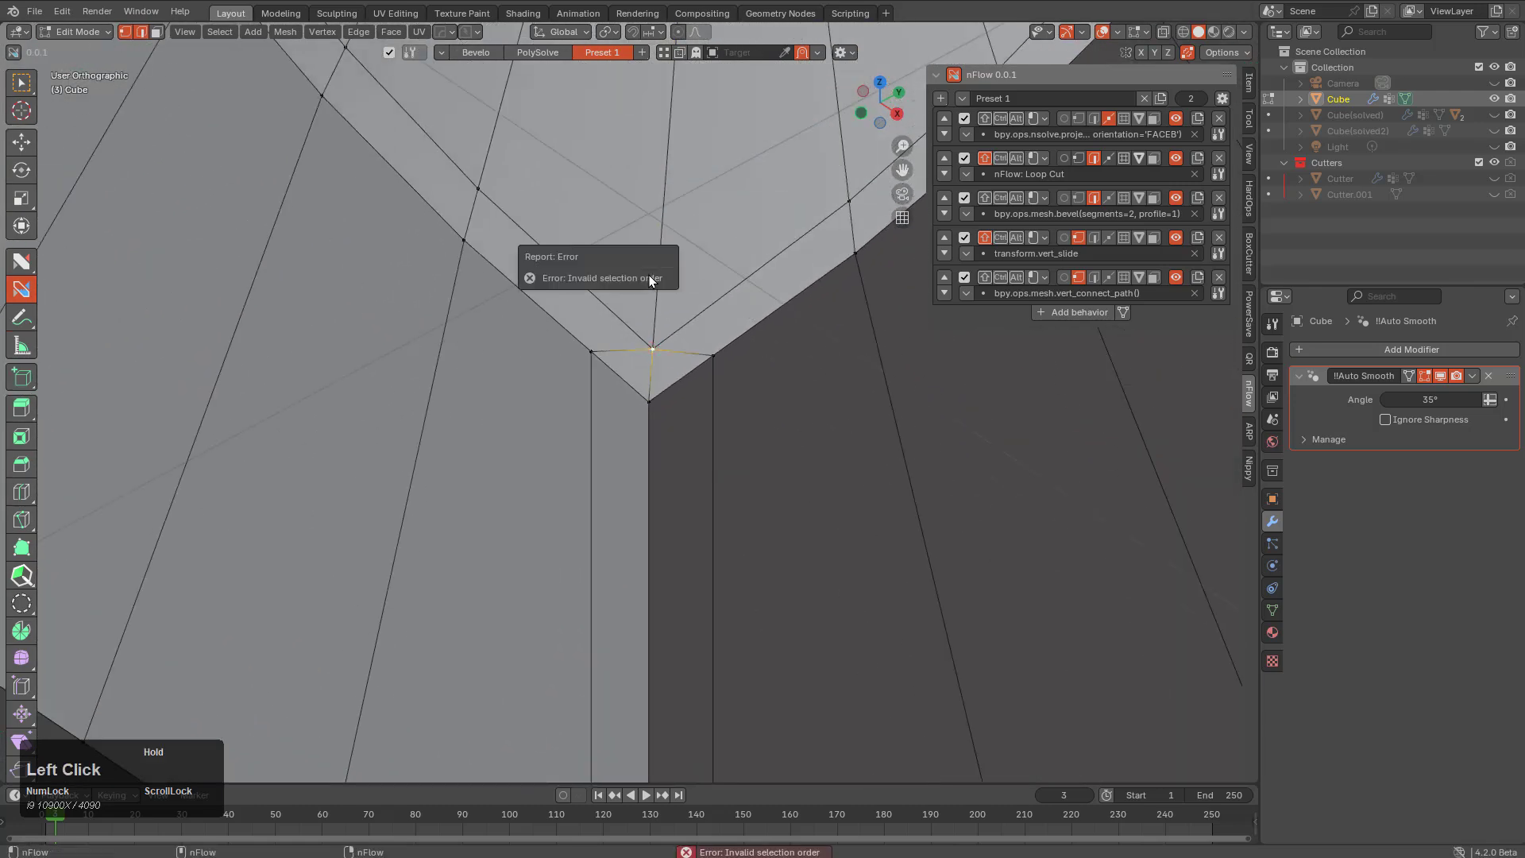
{"action": "left_click", "coordinate": [654, 344], "text": "shift"}
{"action": "scroll", "coordinate": [644, 332], "scroll_direction": "up", "scroll_amount": 5}
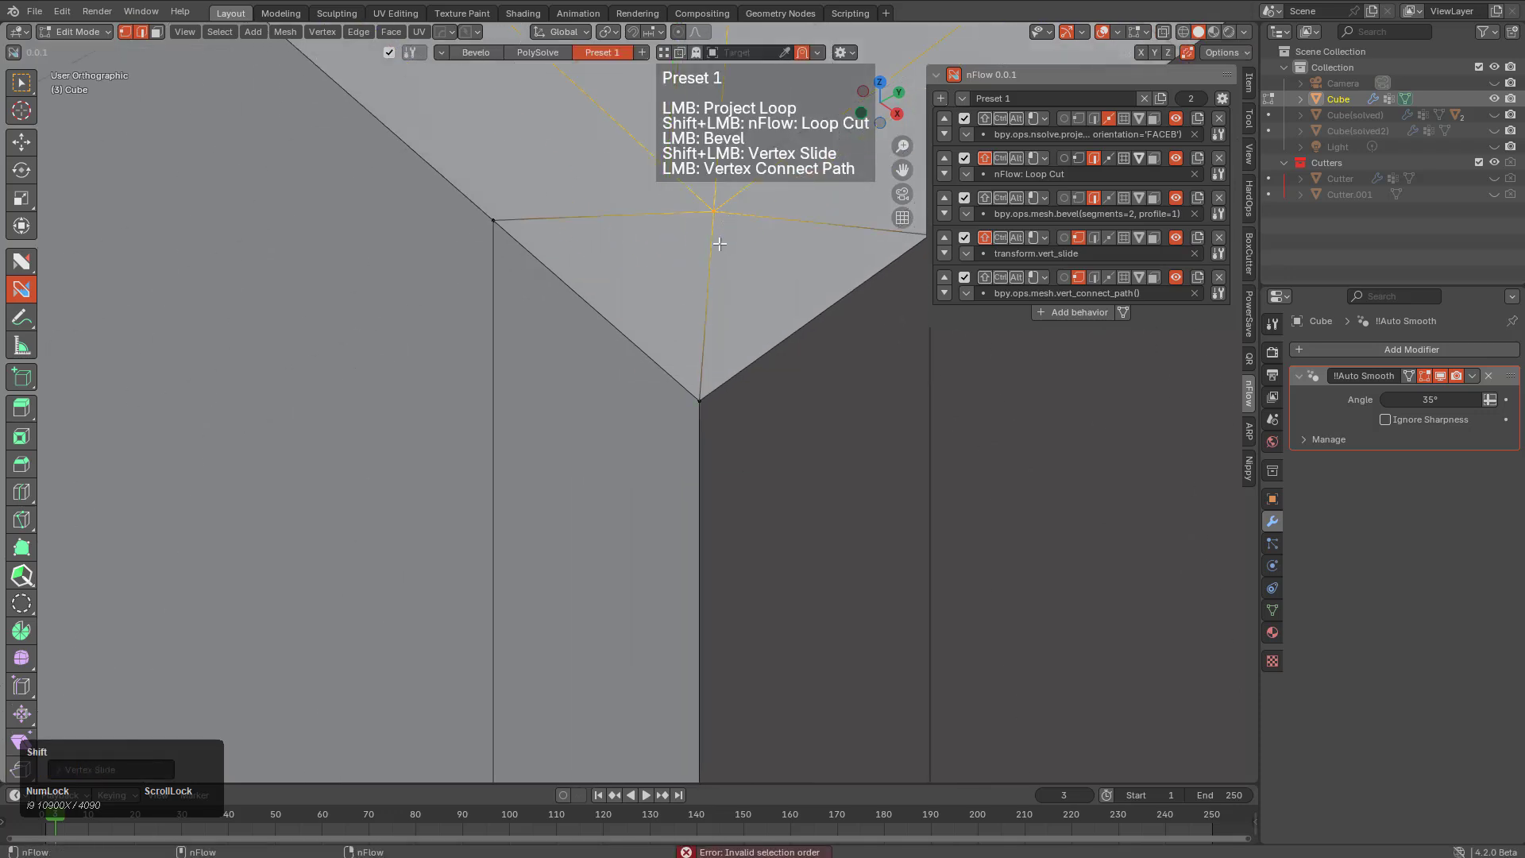
{"action": "scroll", "coordinate": [680, 284], "scroll_direction": "down", "scroll_amount": 2}
{"action": "left_click_drag", "start_coordinate": [680, 284], "coordinate": [677, 188], "text": "shift"}
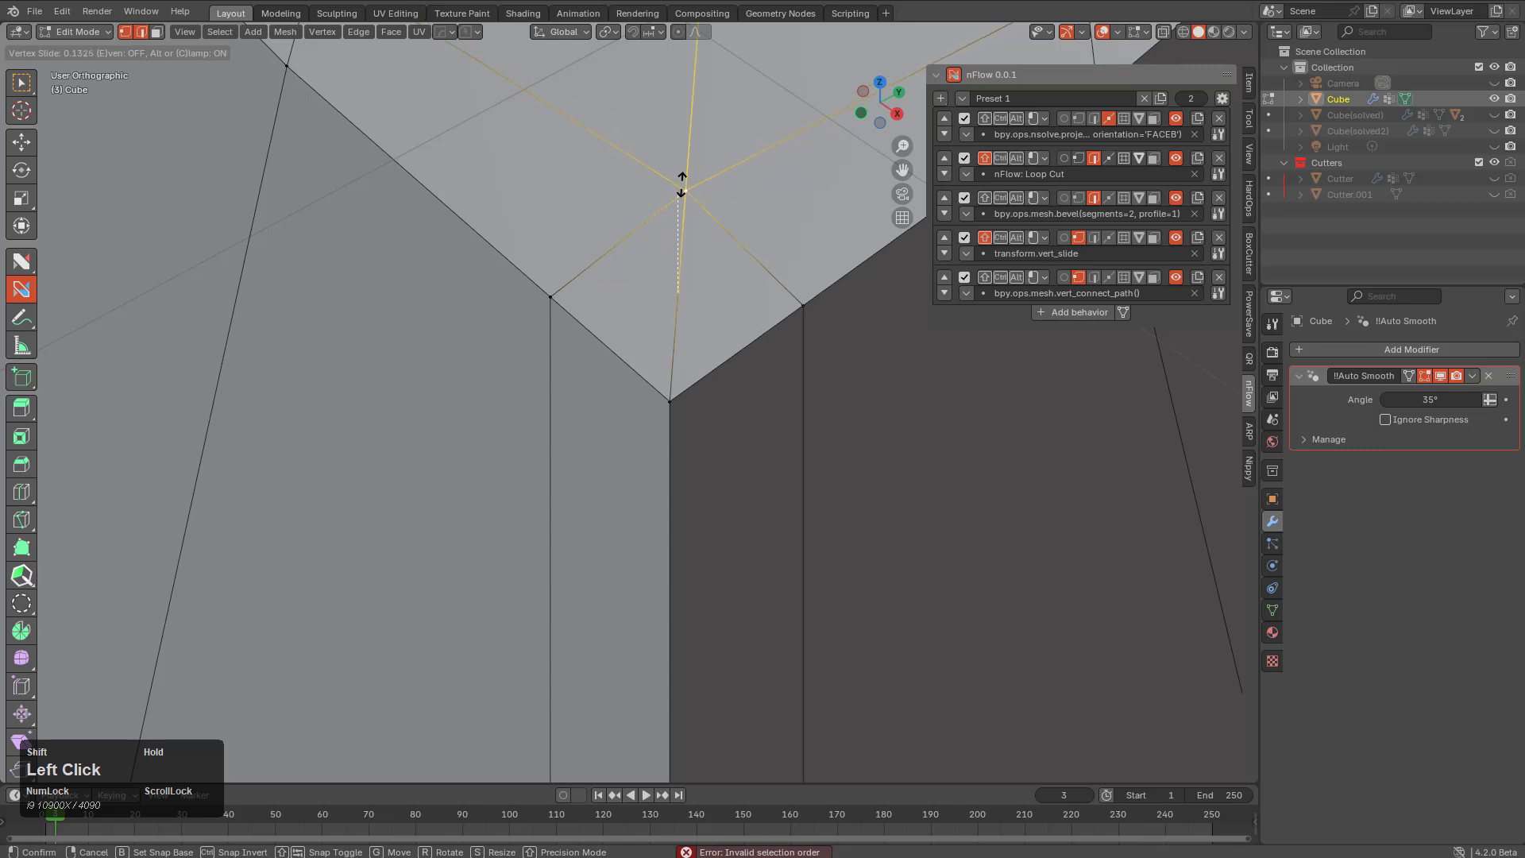
{"action": "left_click", "coordinate": [681, 184]}
{"action": "scroll", "coordinate": [647, 343], "scroll_direction": "down", "scroll_amount": 2}
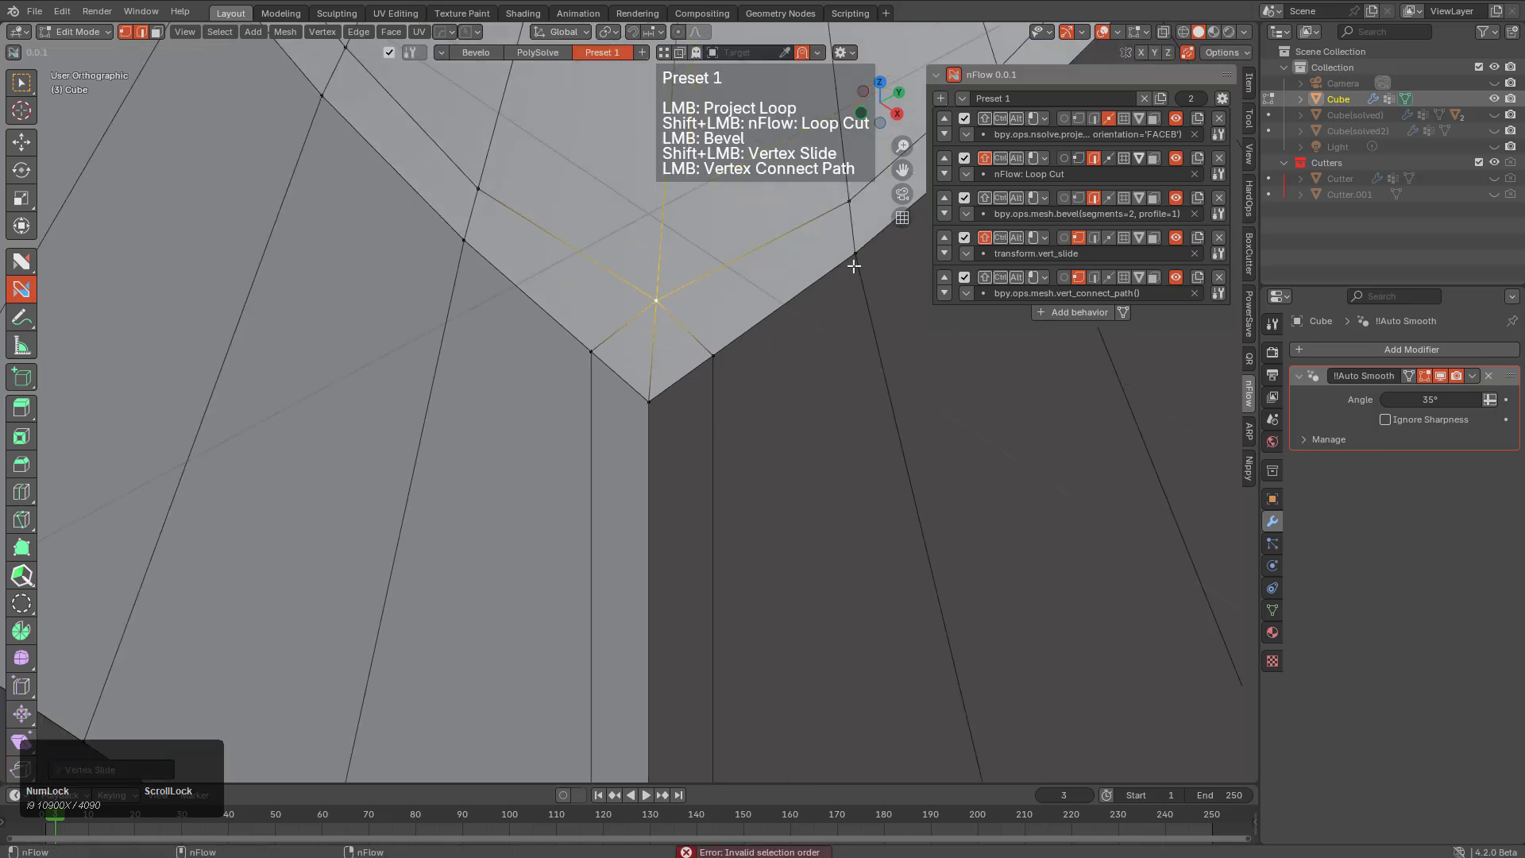
Duplicate the Loop Cut behavior, set the copy's operator to mesh.dissolve_edges and assign Alt instead of Shift to it
{"action": "left_click", "coordinate": [1198, 158]}
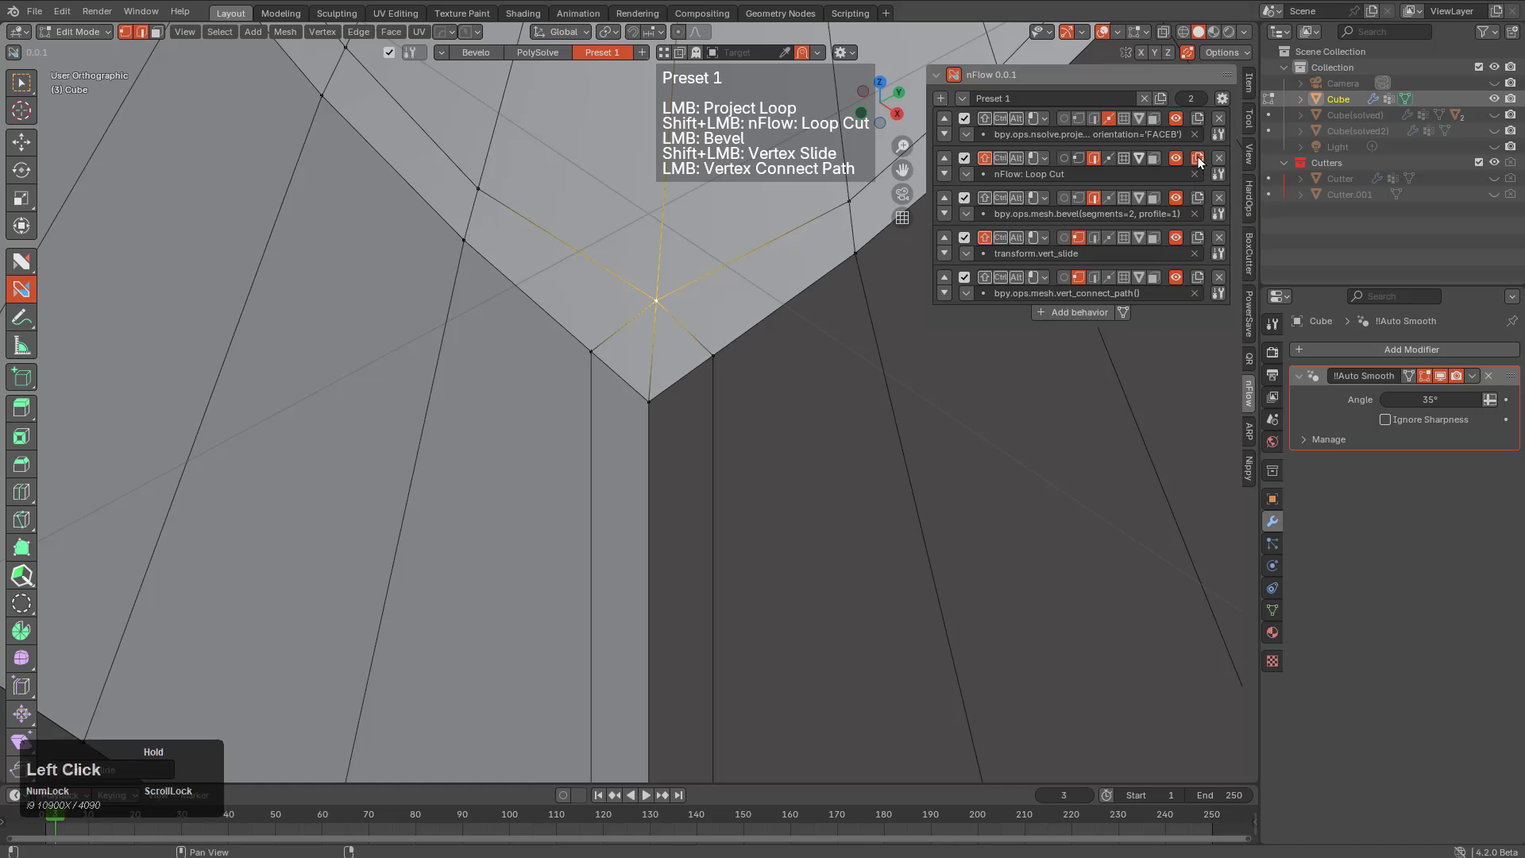
{"action": "left_click", "coordinate": [1198, 158]}
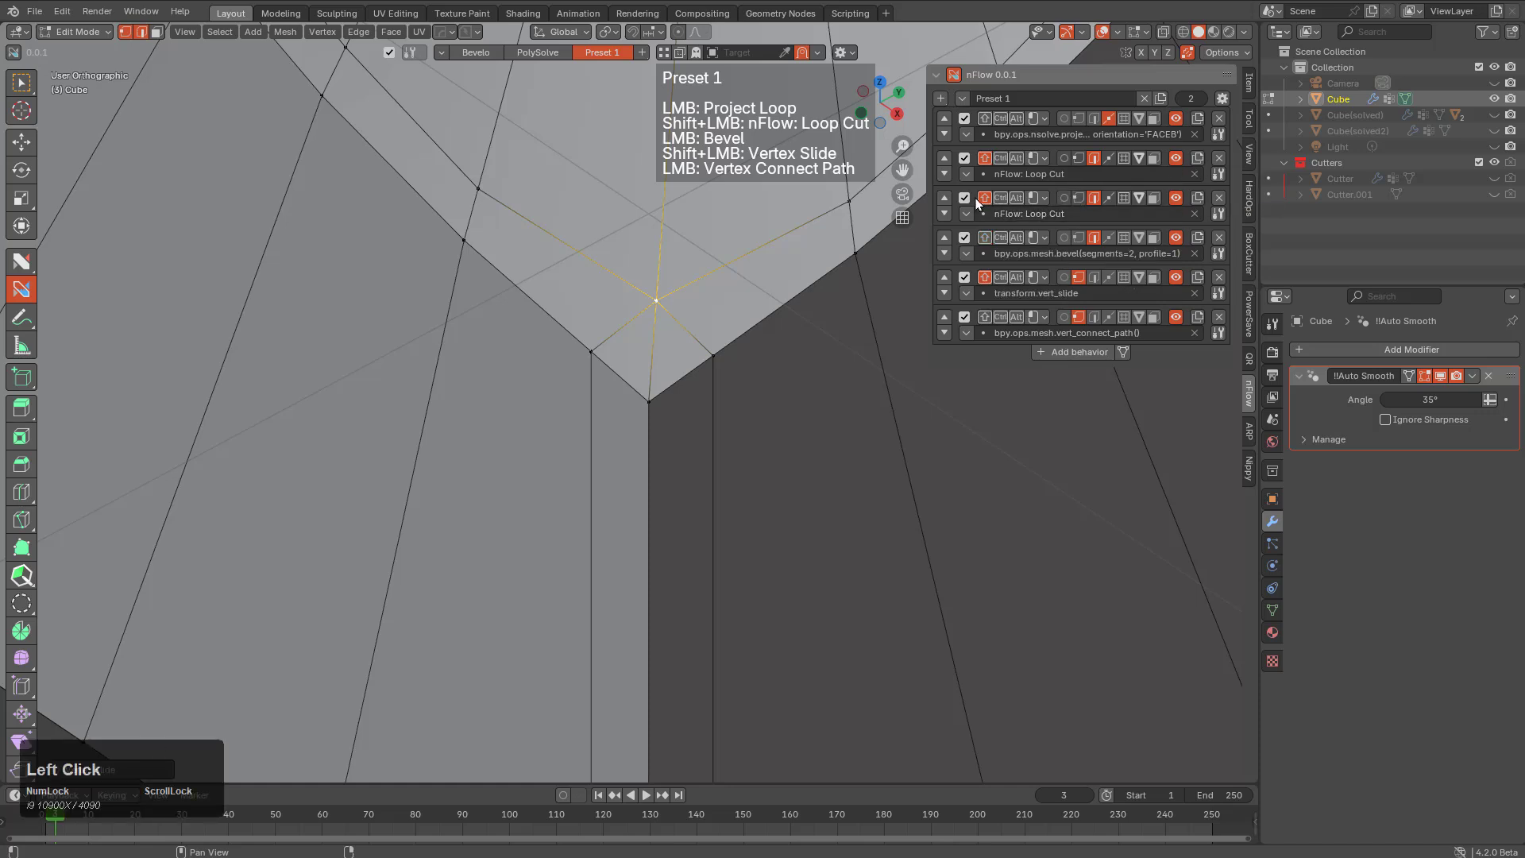
{"action": "left_click", "coordinate": [1061, 213]}
{"action": "type", "text": "dissol"}
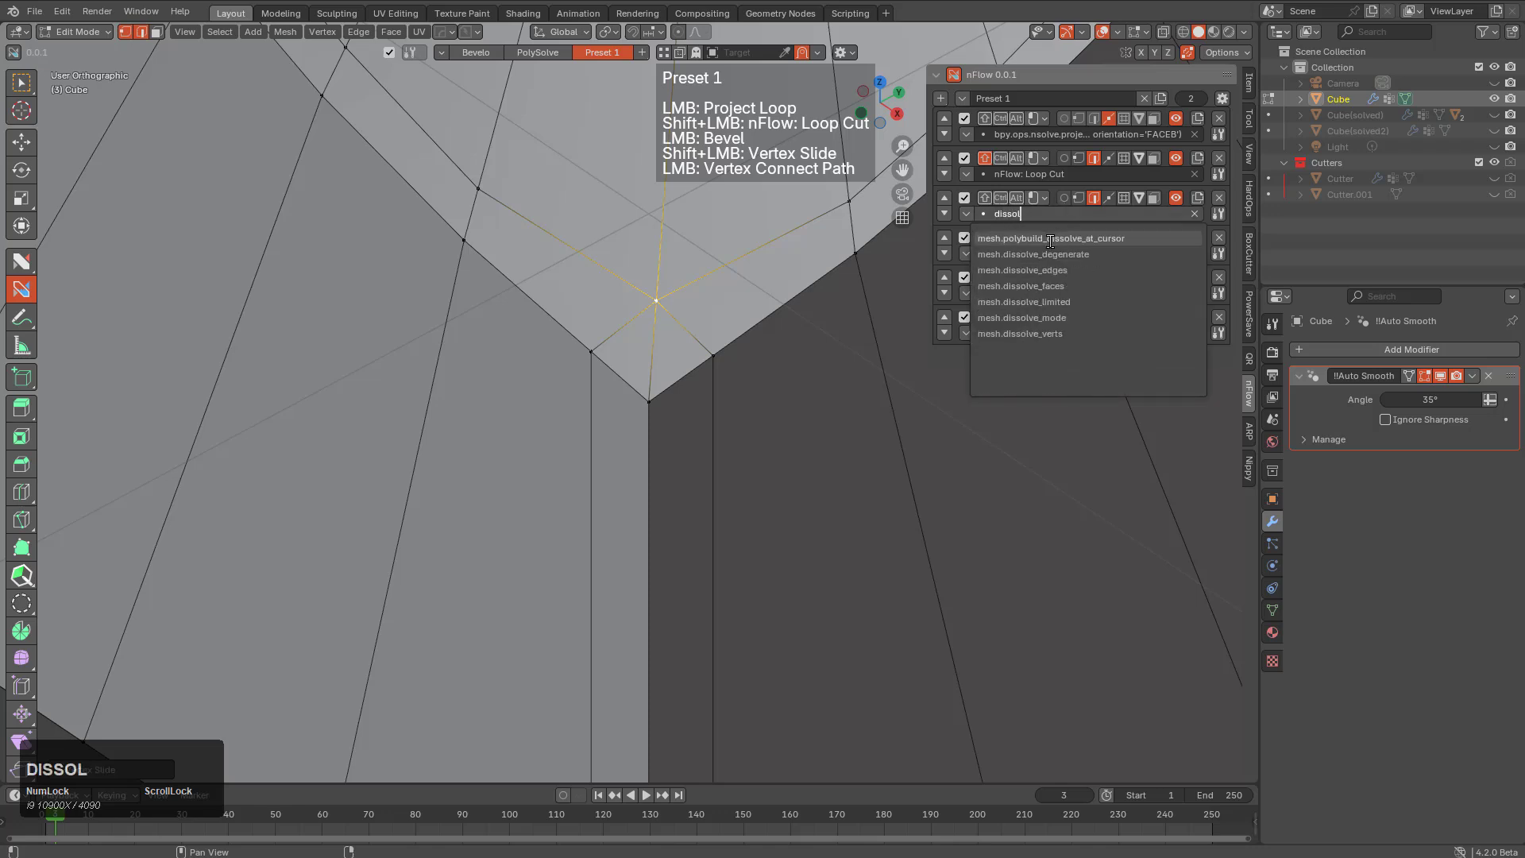
{"action": "left_click", "coordinate": [1032, 270]}
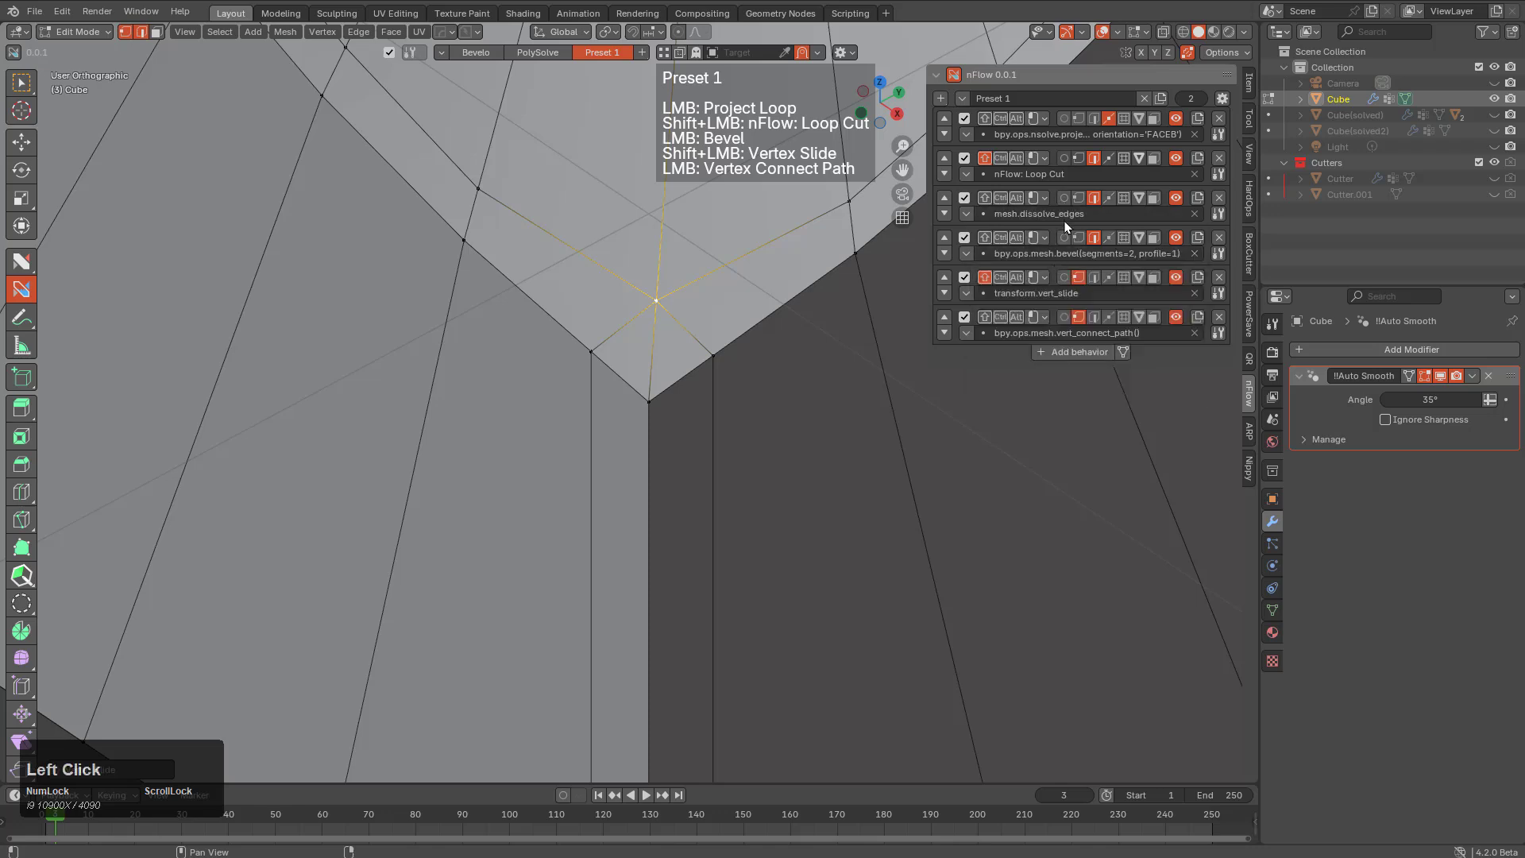
{"action": "key", "text": "alt"}
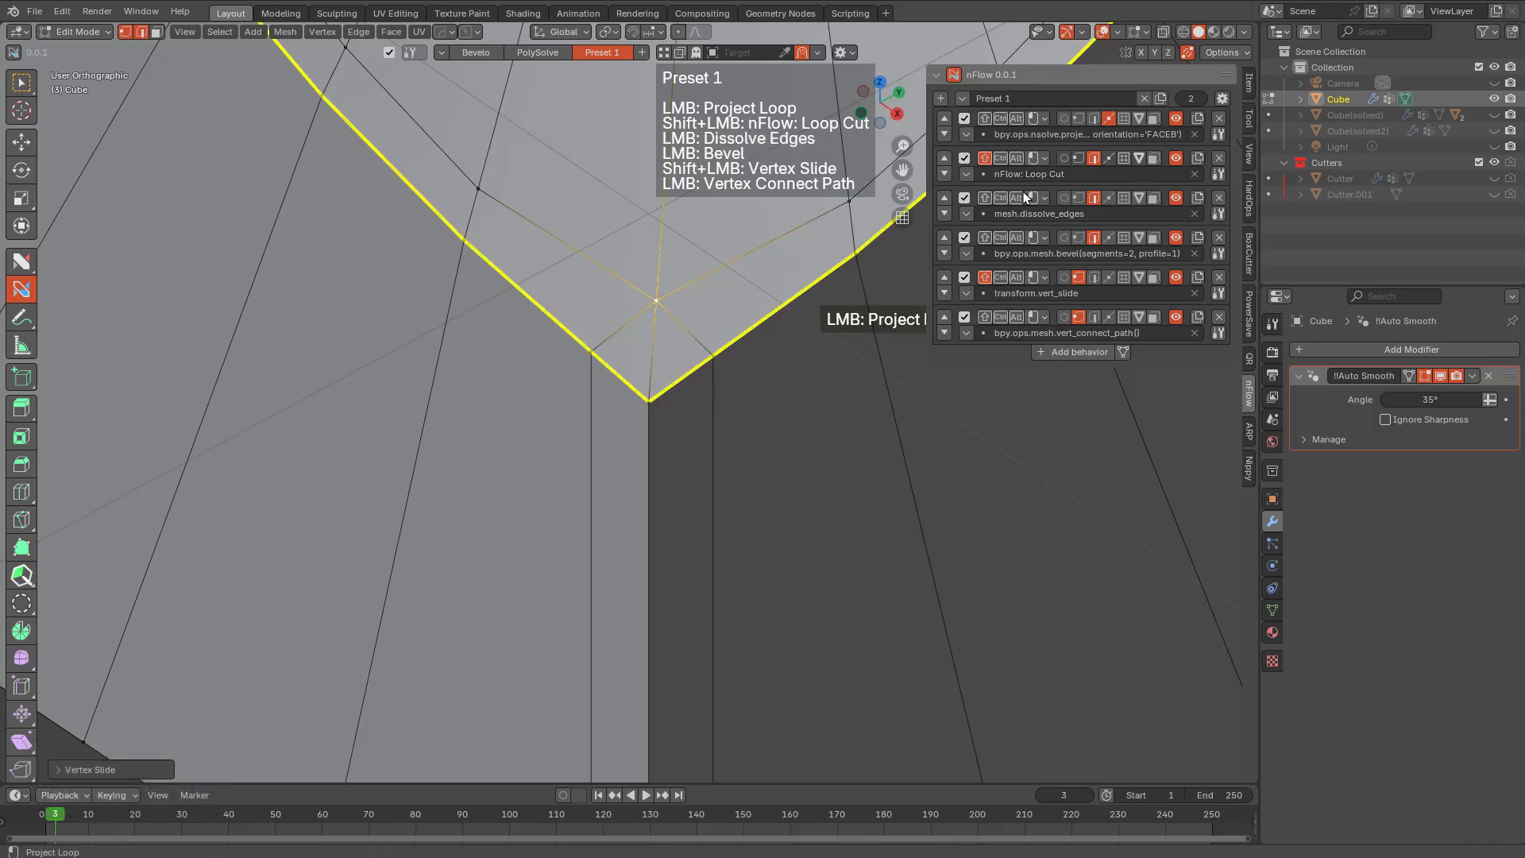
{"action": "left_click", "coordinate": [1015, 198]}
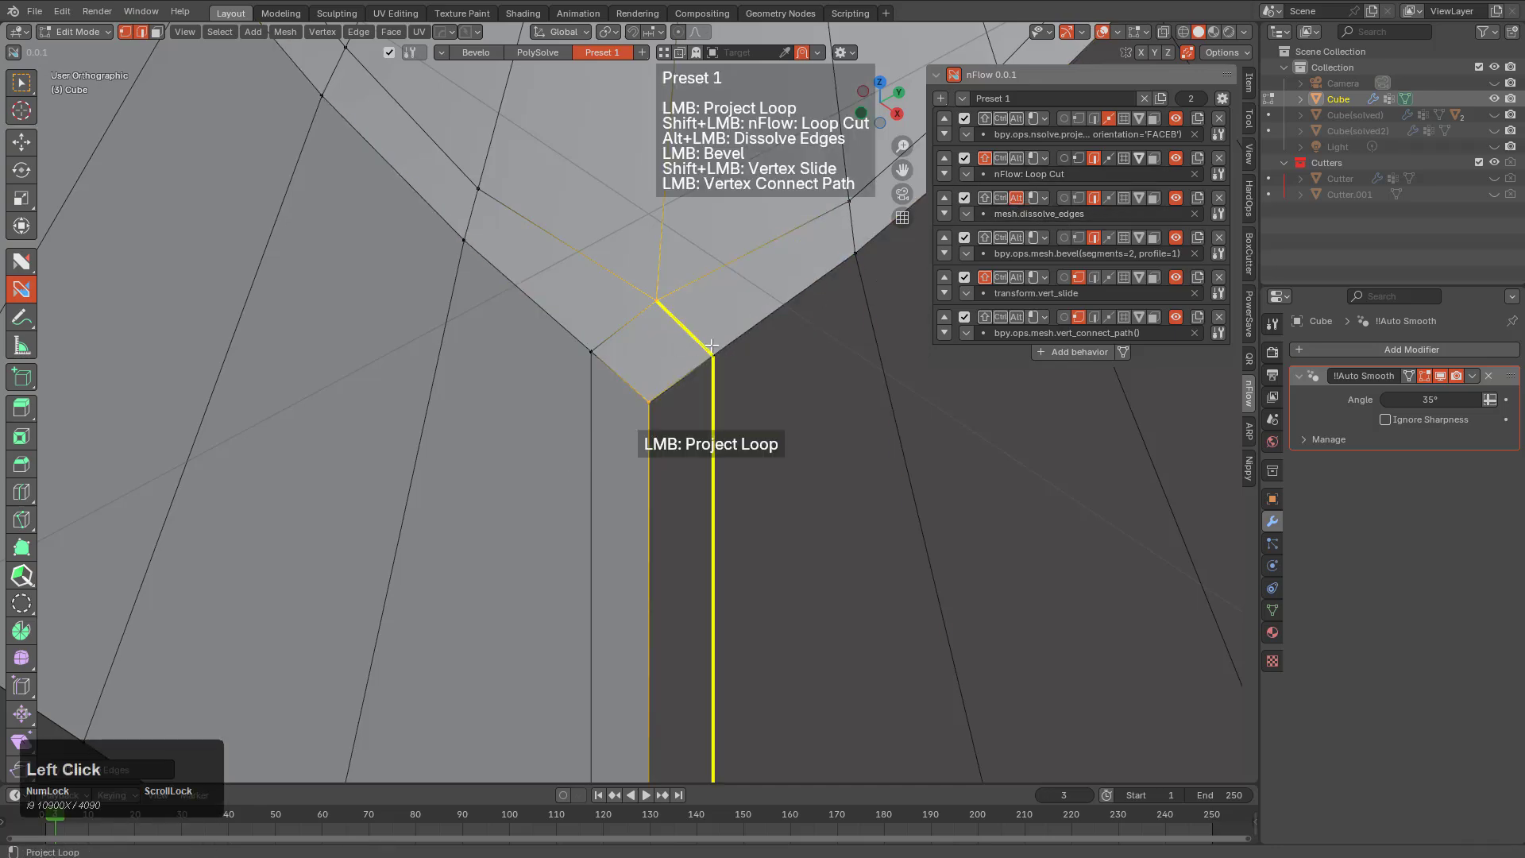
Cut a support loop on the outer faces close around the cutout's upper rim, using an absolute offset
{"action": "scroll", "coordinate": [711, 346], "scroll_direction": "down", "scroll_amount": 5}
{"action": "middle_click_drag", "start_coordinate": [711, 346], "coordinate": [703, 460]}
{"action": "key", "text": "alt"}
{"action": "middle_click_drag", "start_coordinate": [771, 381], "coordinate": [732, 462], "text": "shift"}
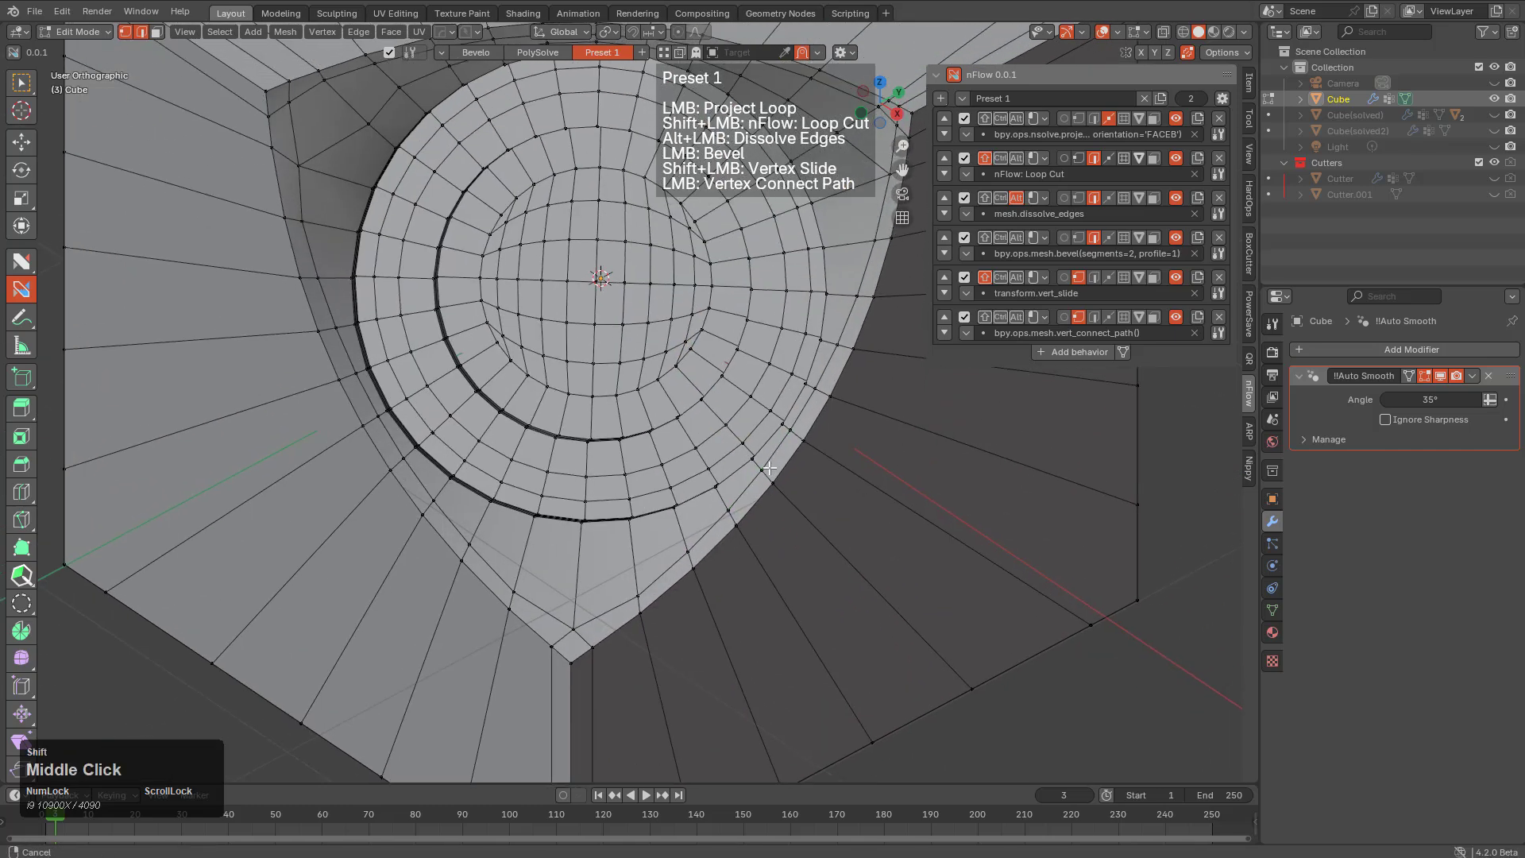
{"action": "scroll", "coordinate": [762, 358], "scroll_direction": "down", "scroll_amount": 1}
{"action": "middle_click_drag", "start_coordinate": [802, 212], "coordinate": [784, 319], "text": "shift"}
{"action": "middle_click_drag", "start_coordinate": [797, 475], "coordinate": [741, 421], "text": "shift"}
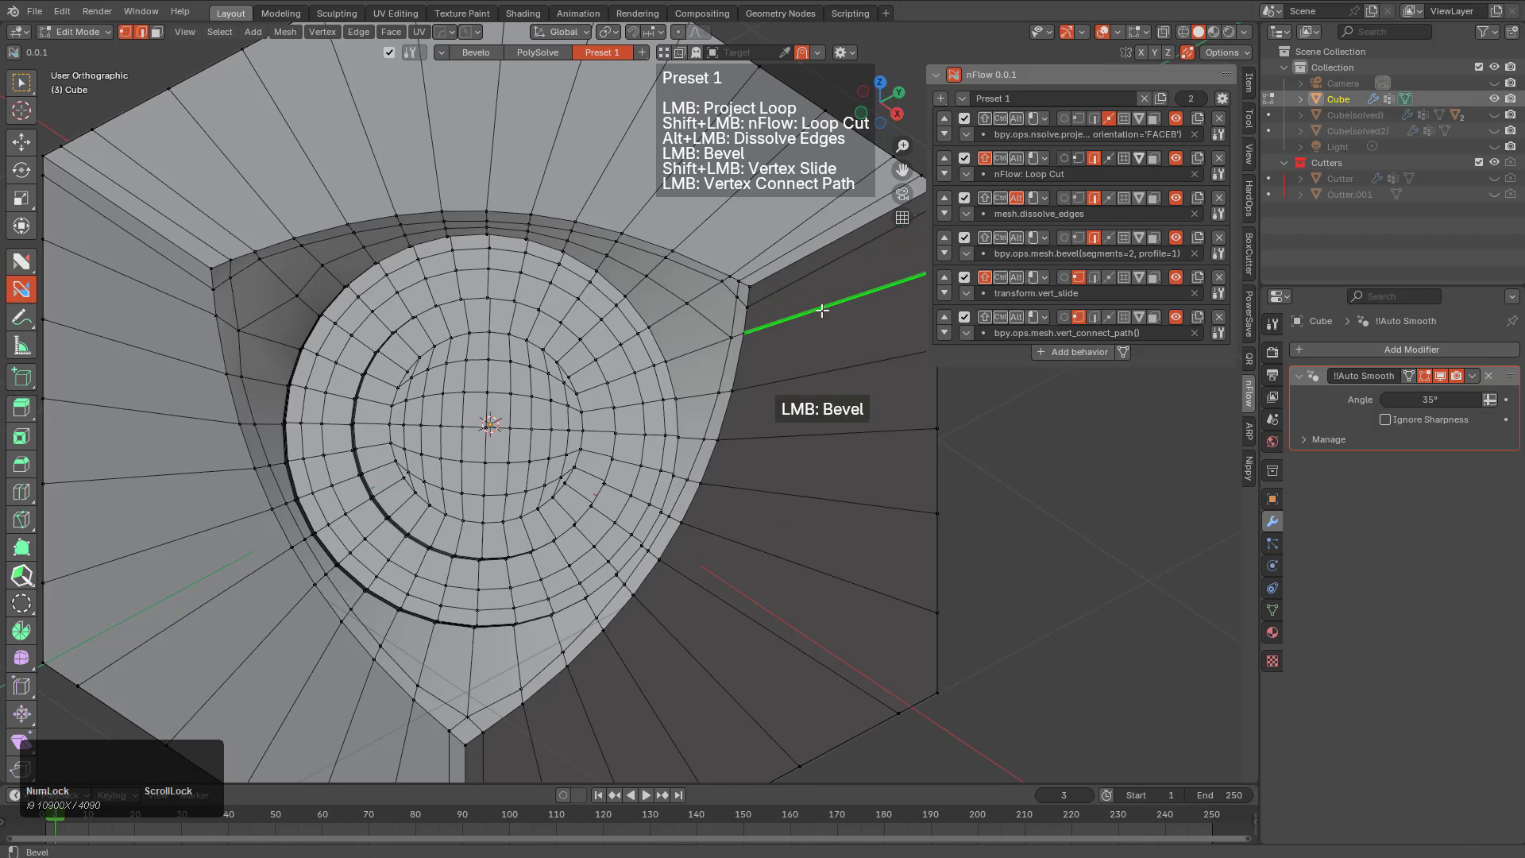
{"action": "key", "text": "shift"}
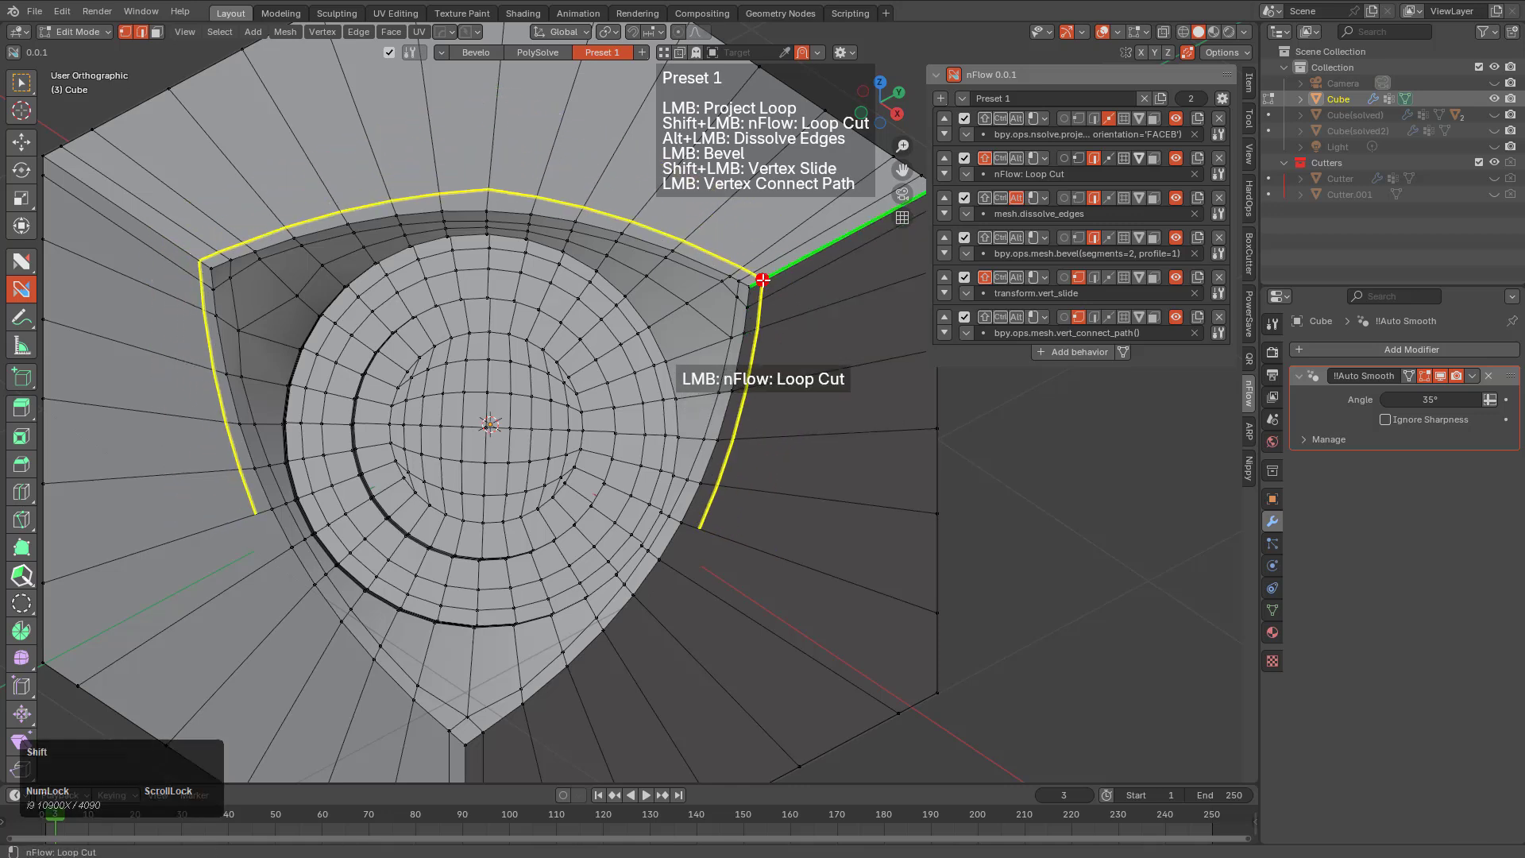
{"action": "left_click", "coordinate": [763, 280], "text": "shift"}
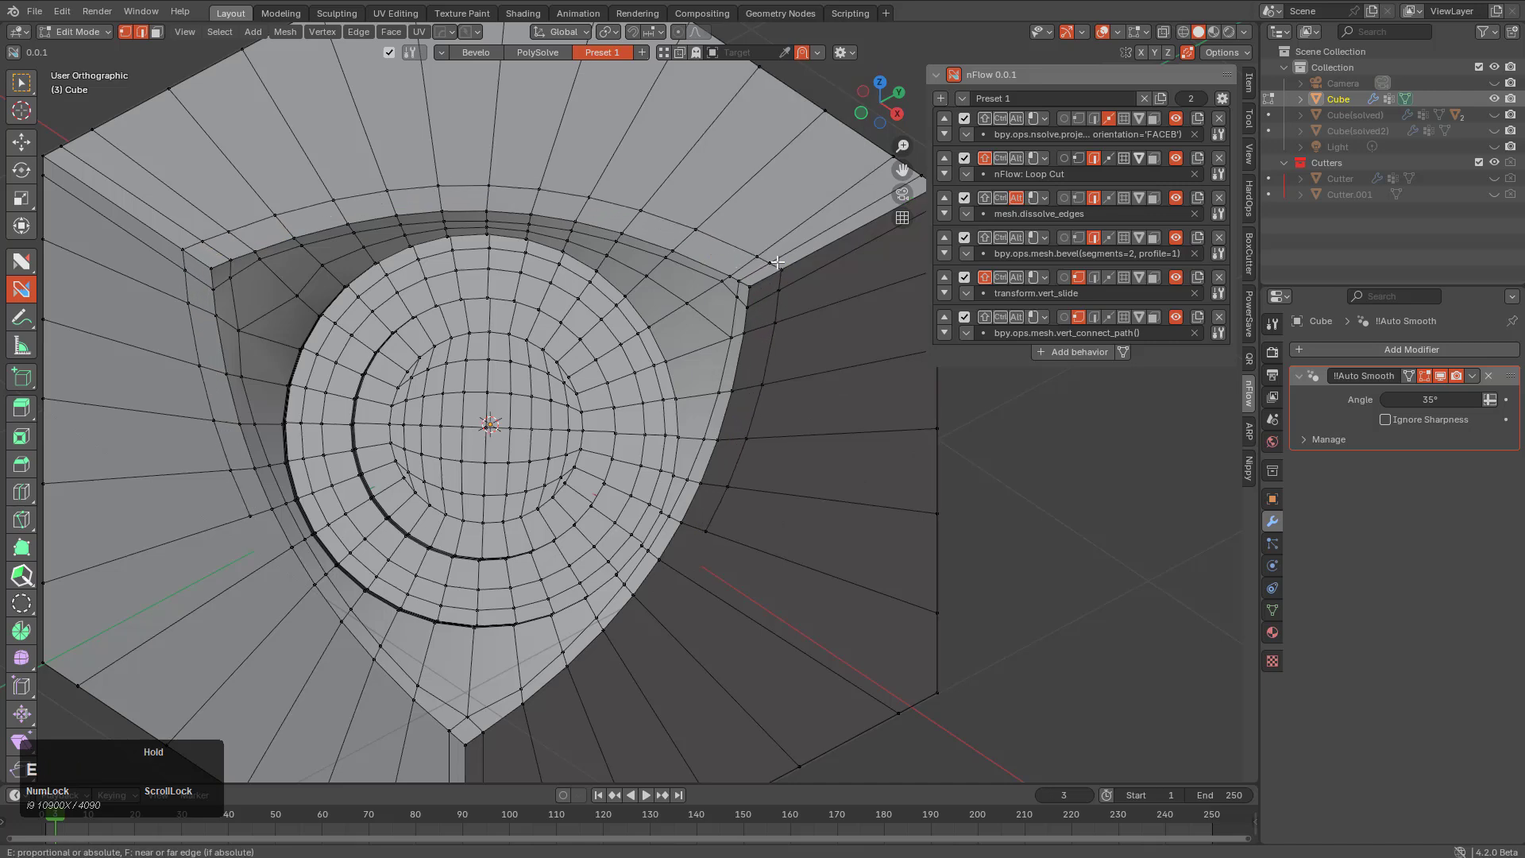
{"action": "key", "text": "e"}
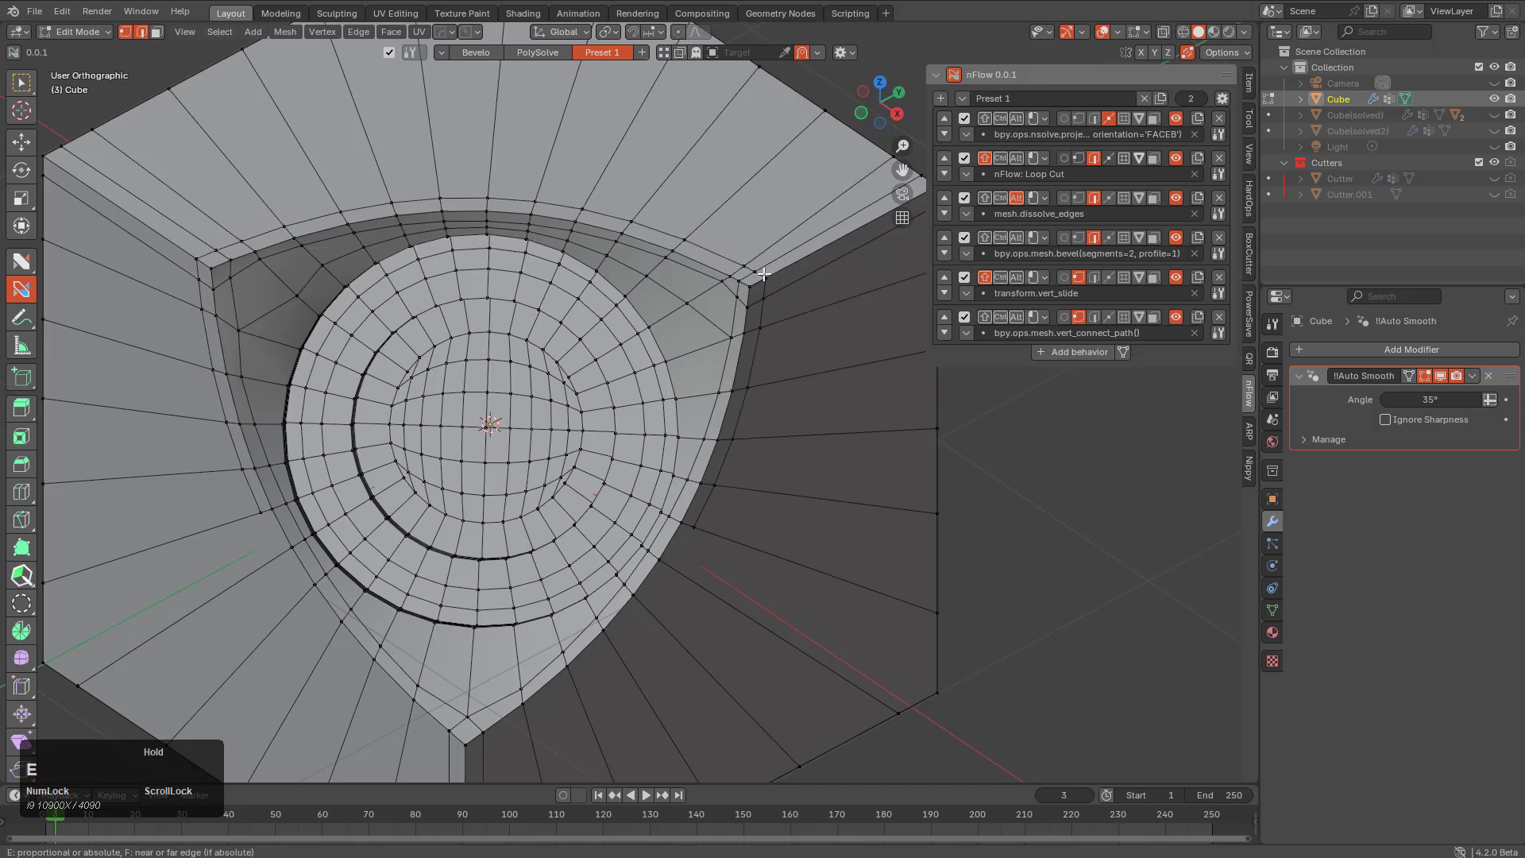
{"action": "left_click", "coordinate": [764, 274]}
Cut a matching support loop on the outer faces around the cutout's lower rim, close to the edge
{"action": "middle_click_drag", "start_coordinate": [611, 639], "coordinate": [649, 507], "text": "shift"}
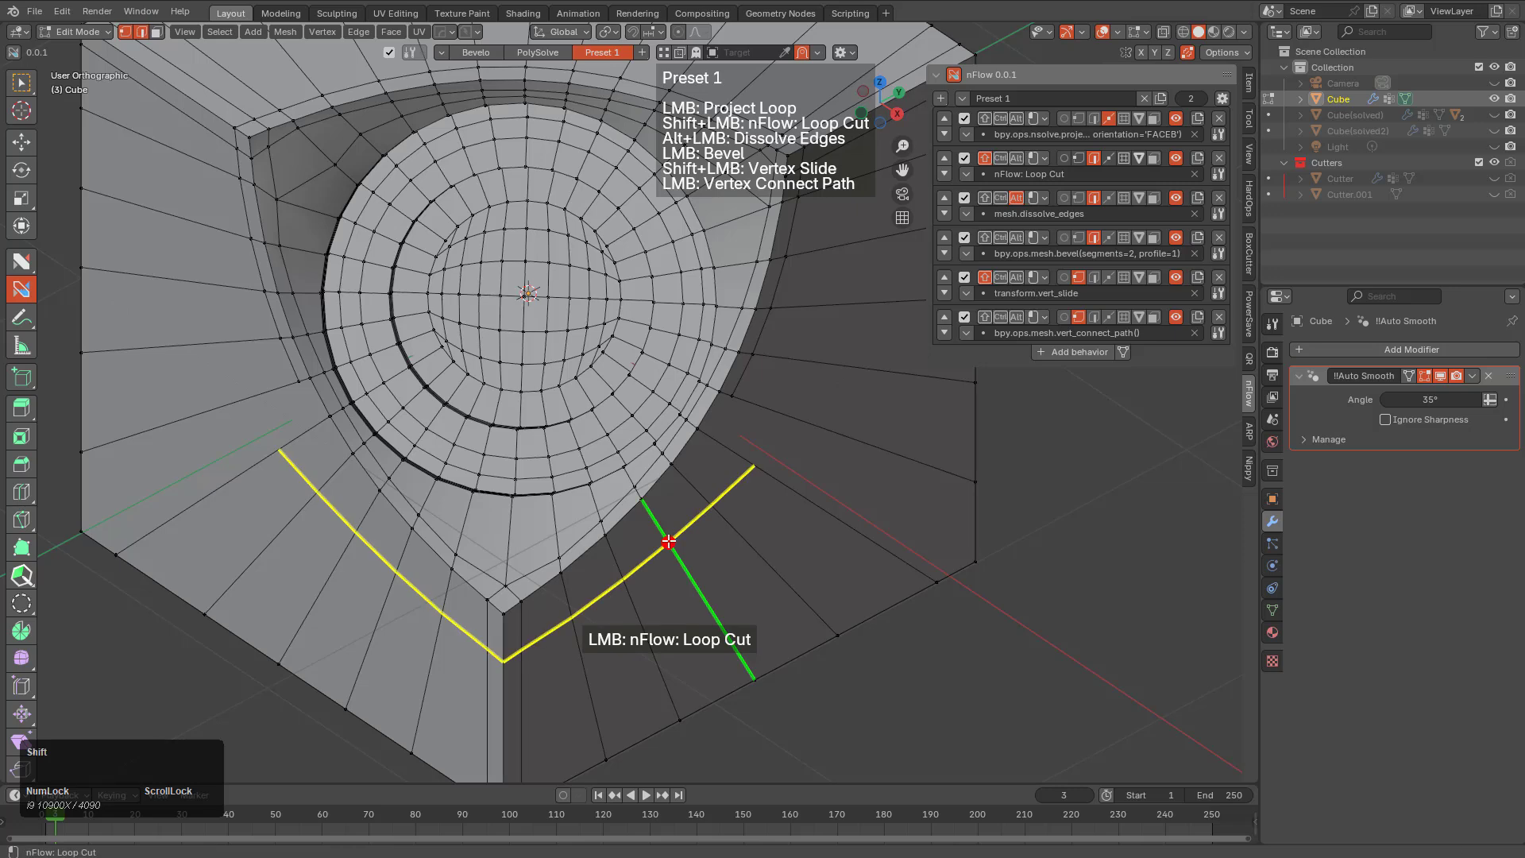
{"action": "left_click", "coordinate": [664, 543], "text": "shift"}
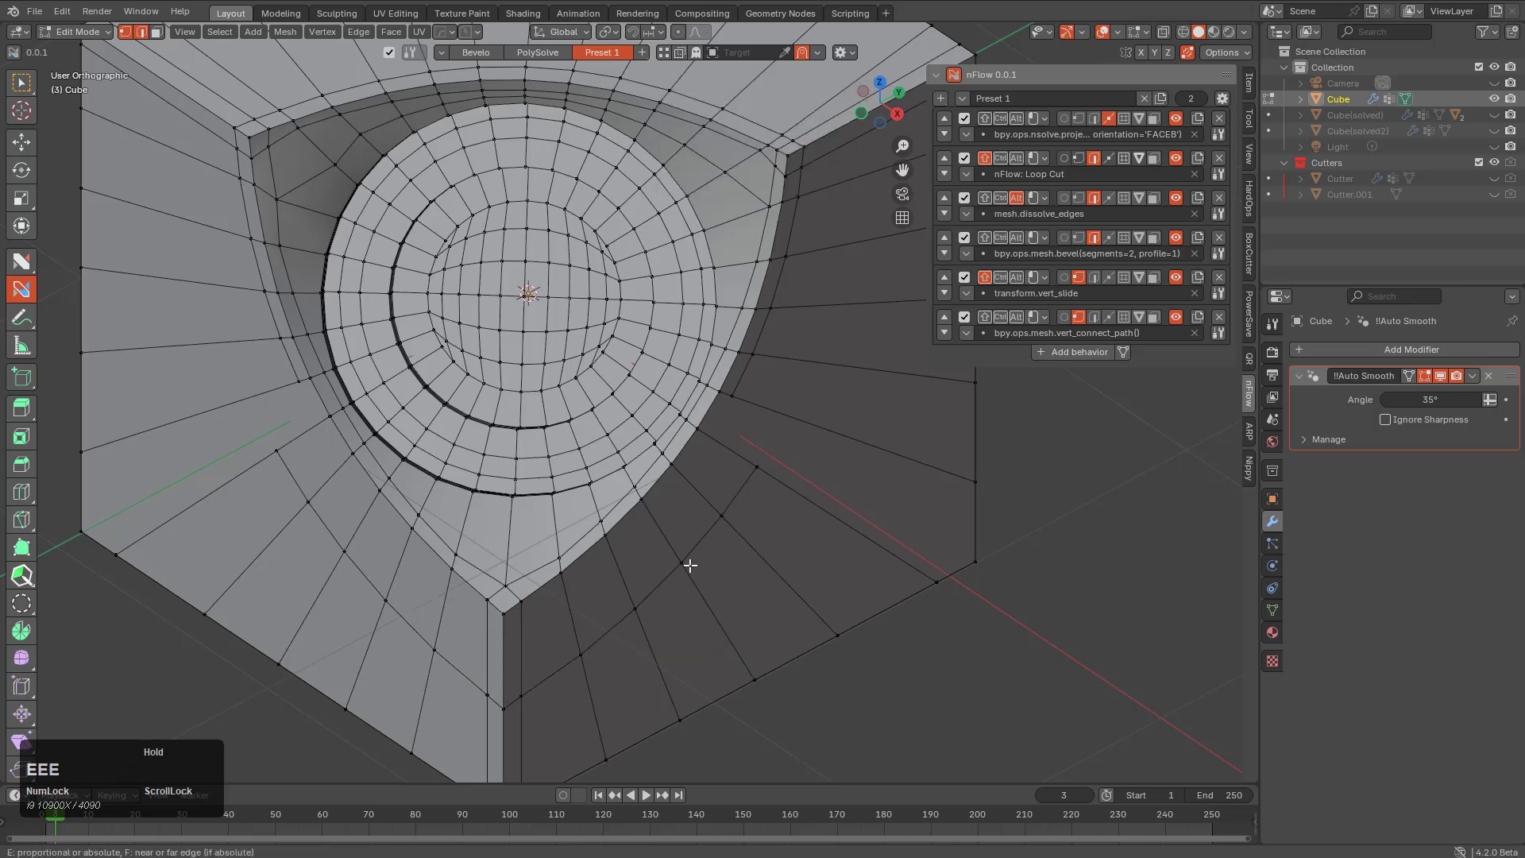
{"action": "left_click", "coordinate": [664, 506]}
Connect the end vertices of the upper and lower outer support loops on the cutout's left and right sides
{"action": "scroll", "coordinate": [595, 429], "scroll_direction": "up", "scroll_amount": 2}
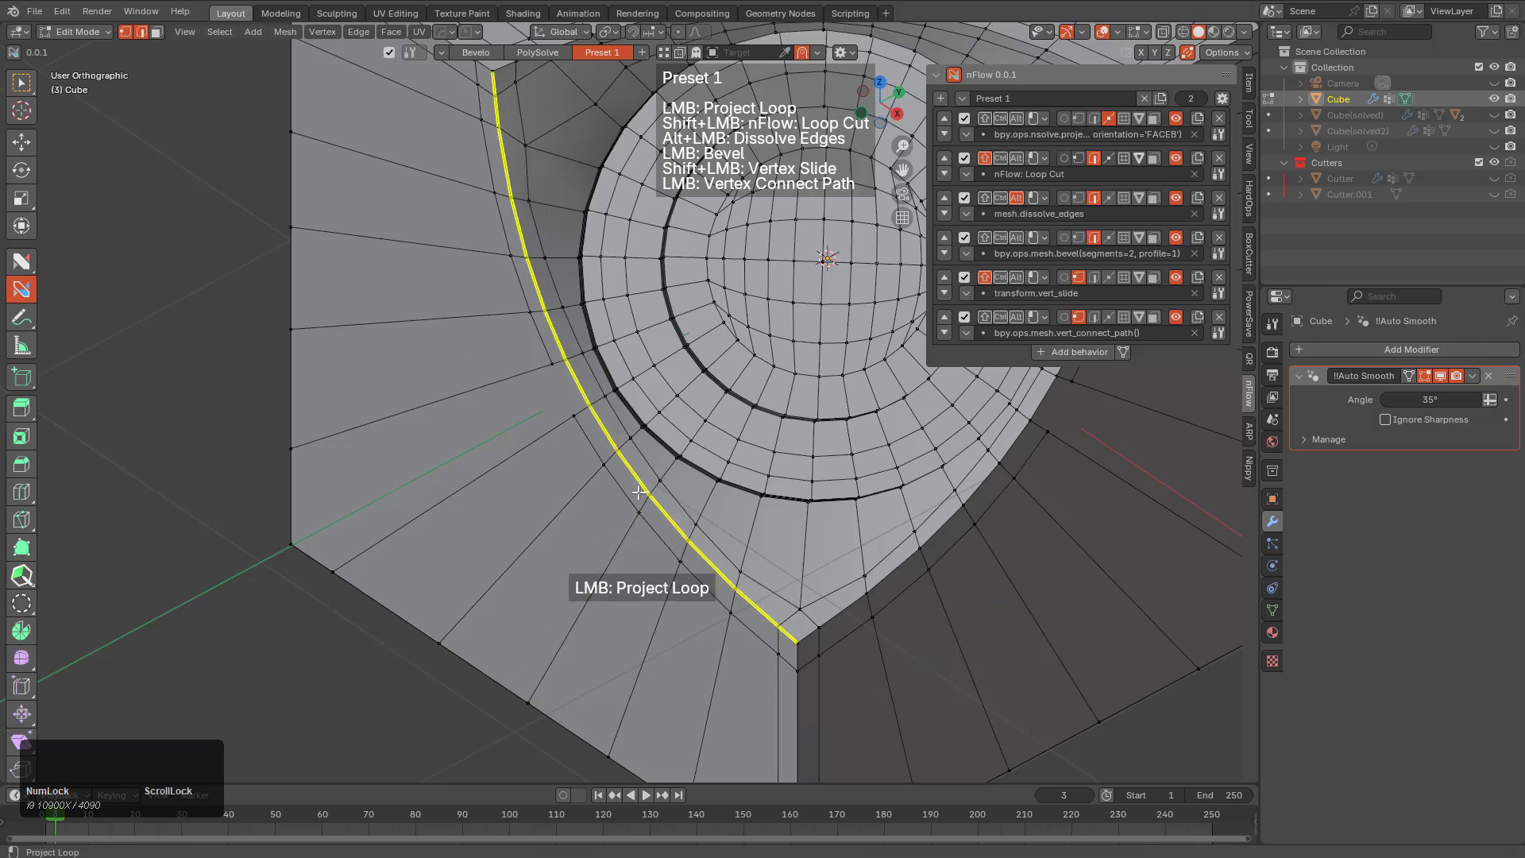
{"action": "left_click", "coordinate": [573, 413]}
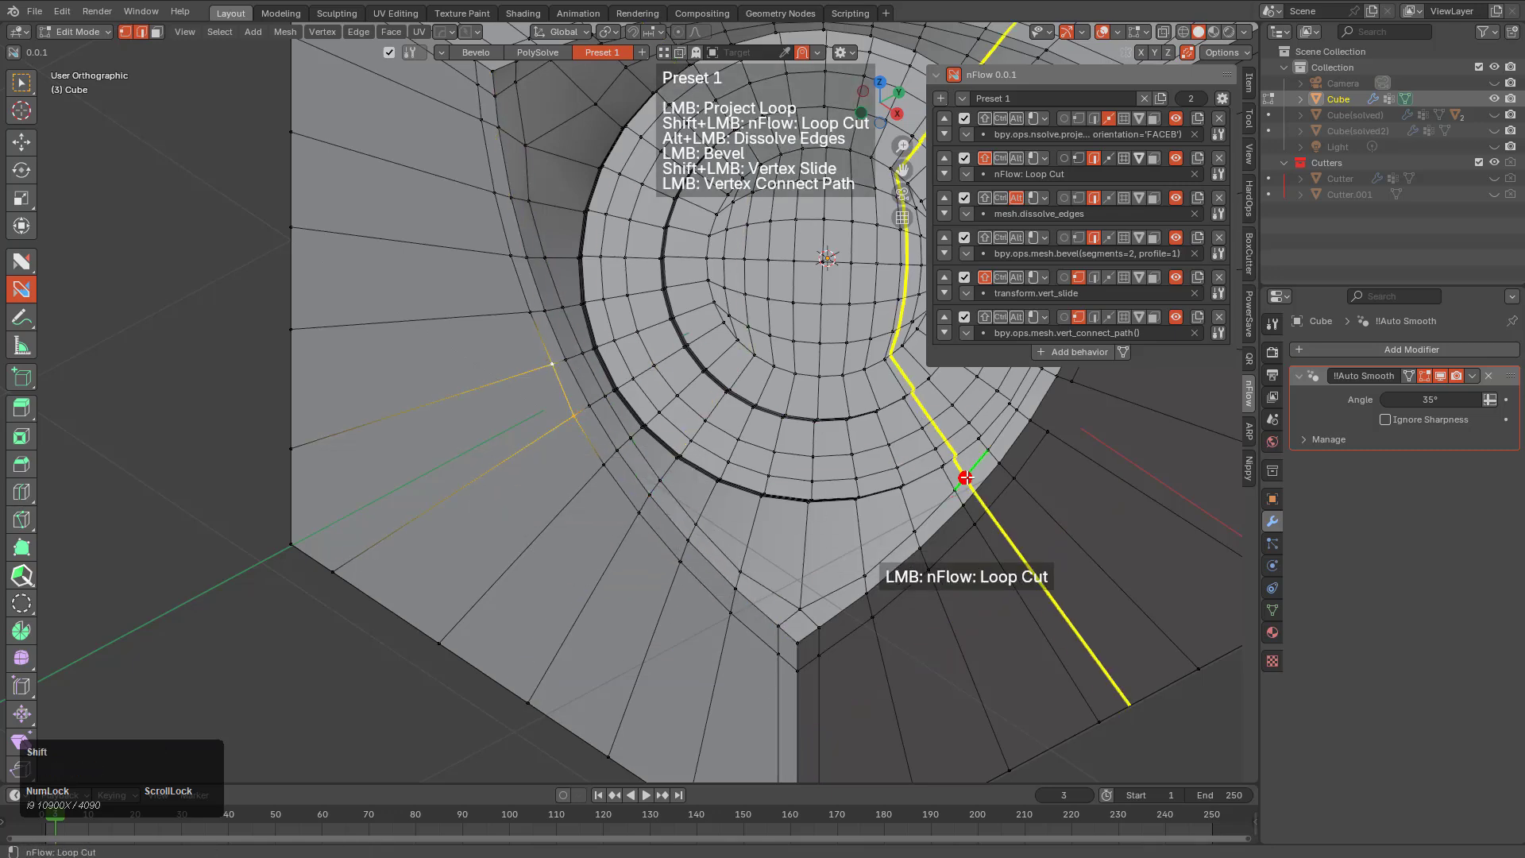
{"action": "middle_click_drag", "start_coordinate": [965, 478], "coordinate": [738, 520], "text": "shift"}
{"action": "left_click", "coordinate": [779, 499]}
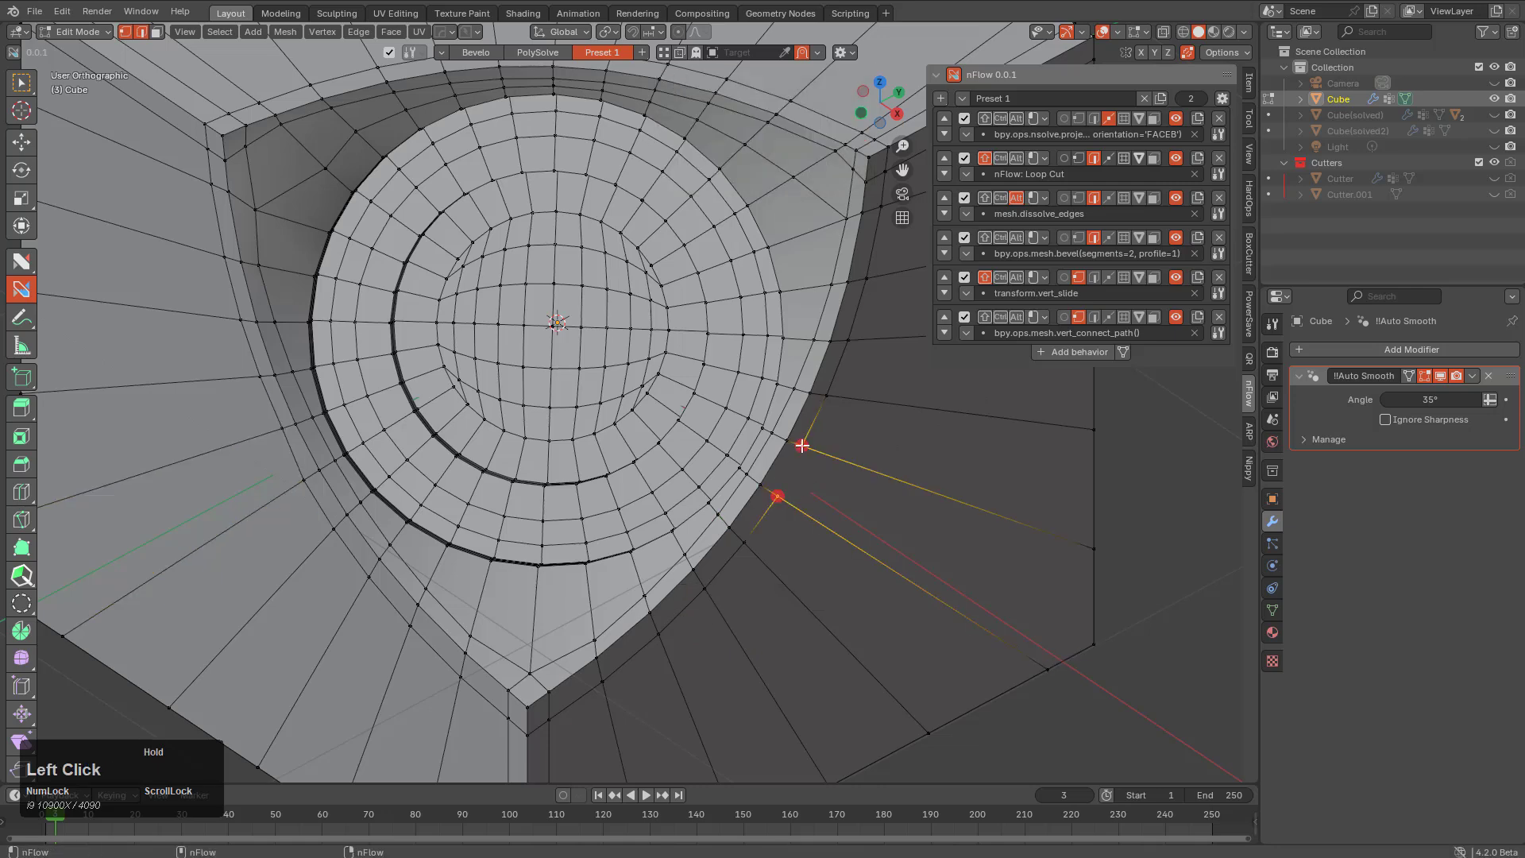
Finish joining the rim support loops on the dark face and cut a support loop close to the cube's upper outer edges
{"action": "left_click_drag", "start_coordinate": [802, 446], "coordinate": [802, 446]}
{"action": "scroll", "coordinate": [739, 476], "scroll_direction": "down", "scroll_amount": 4}
{"action": "middle_click_drag", "start_coordinate": [435, 427], "coordinate": [511, 413], "text": "shift"}
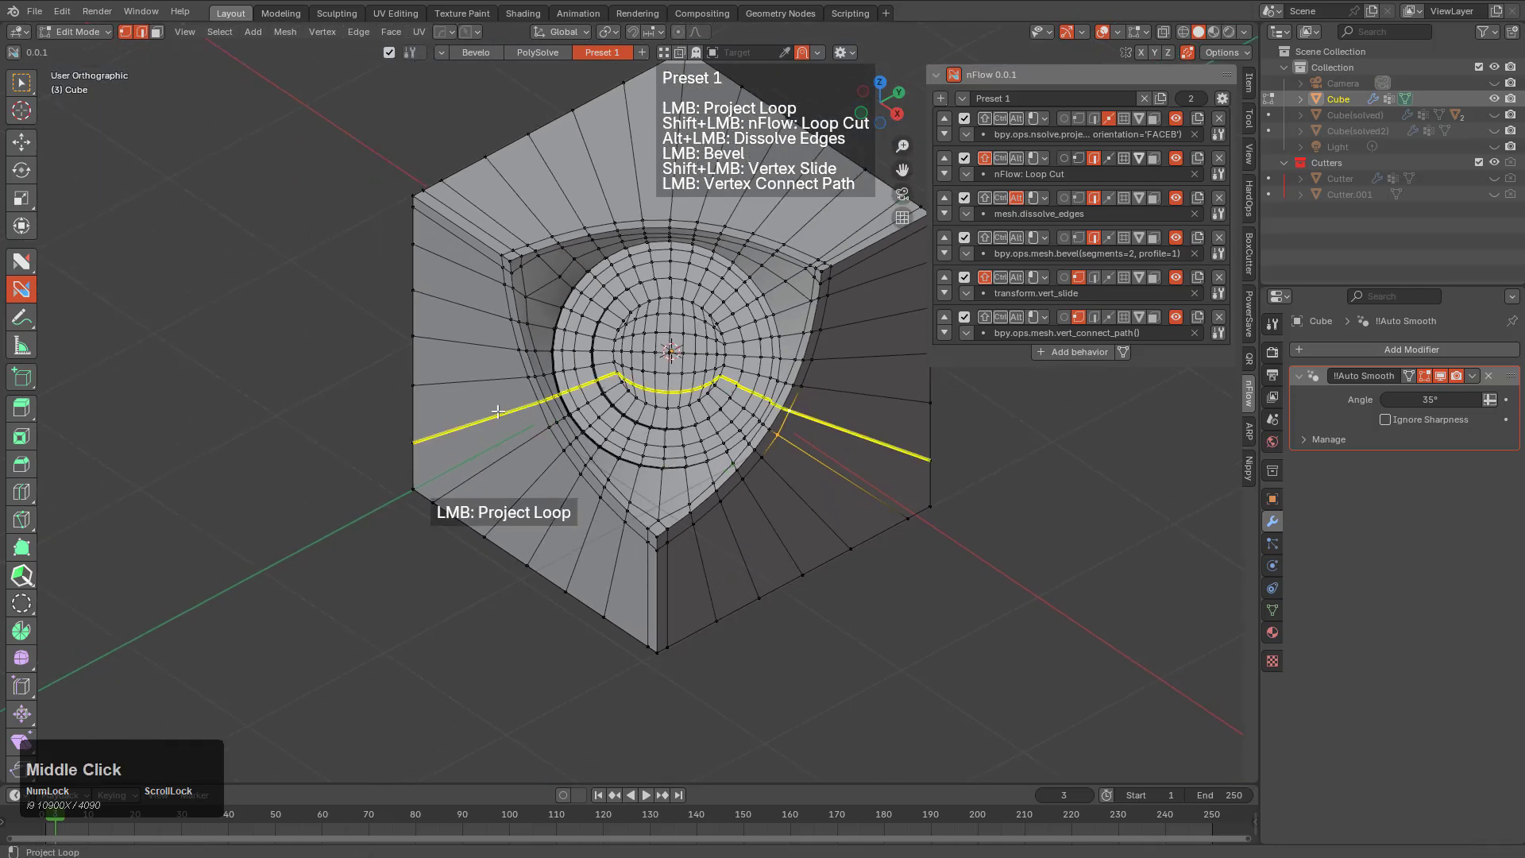
{"action": "left_click", "coordinate": [477, 214], "text": "shift"}
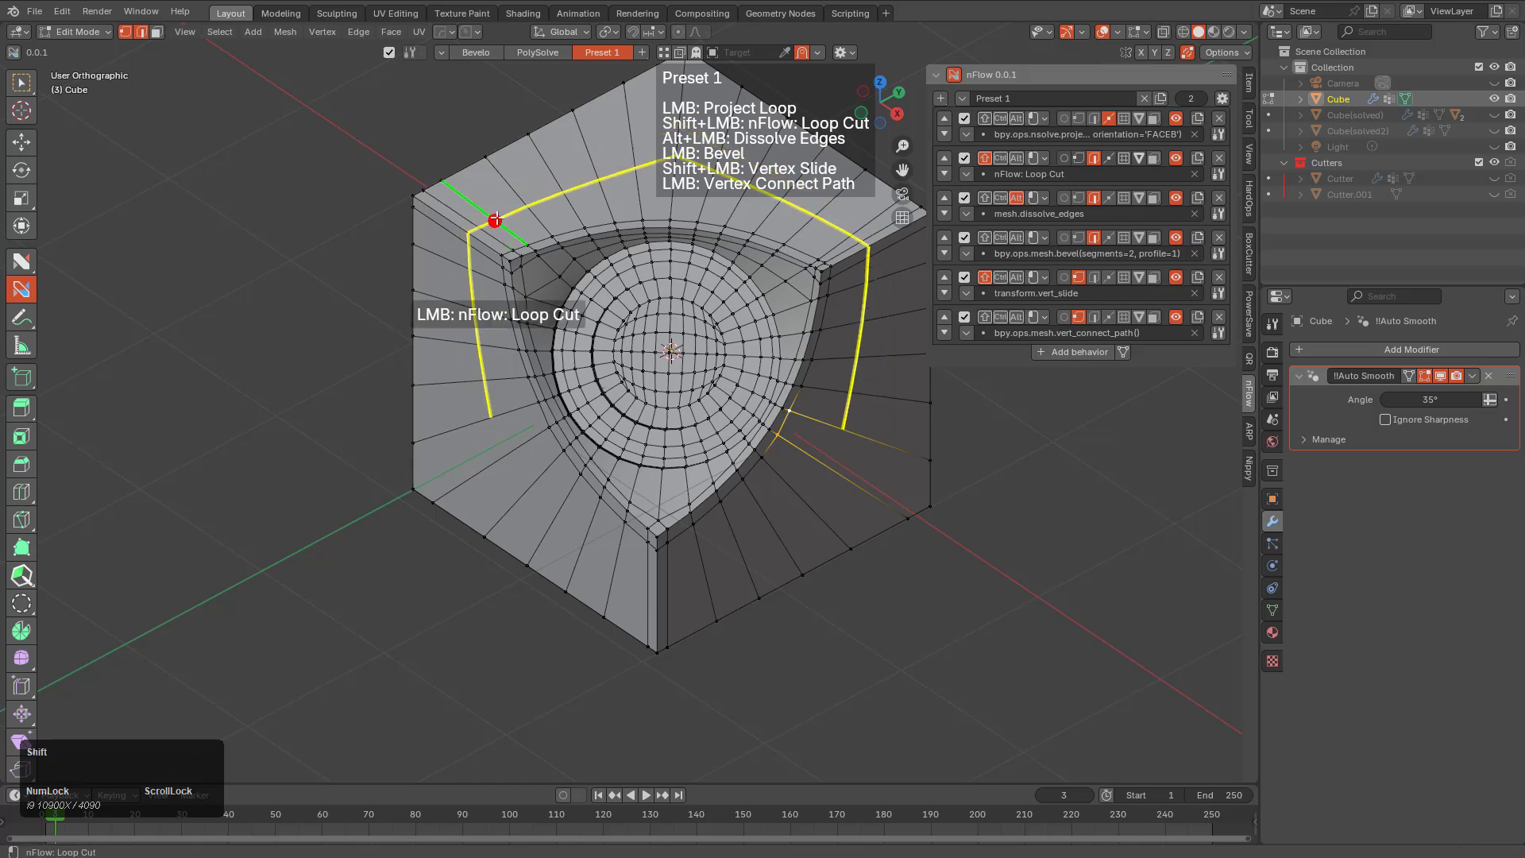
{"action": "left_click_drag", "start_coordinate": [495, 219], "coordinate": [459, 168], "text": "shift"}
{"action": "key", "text": "w"}
{"action": "key", "text": "e"}
{"action": "key", "text": "e"}
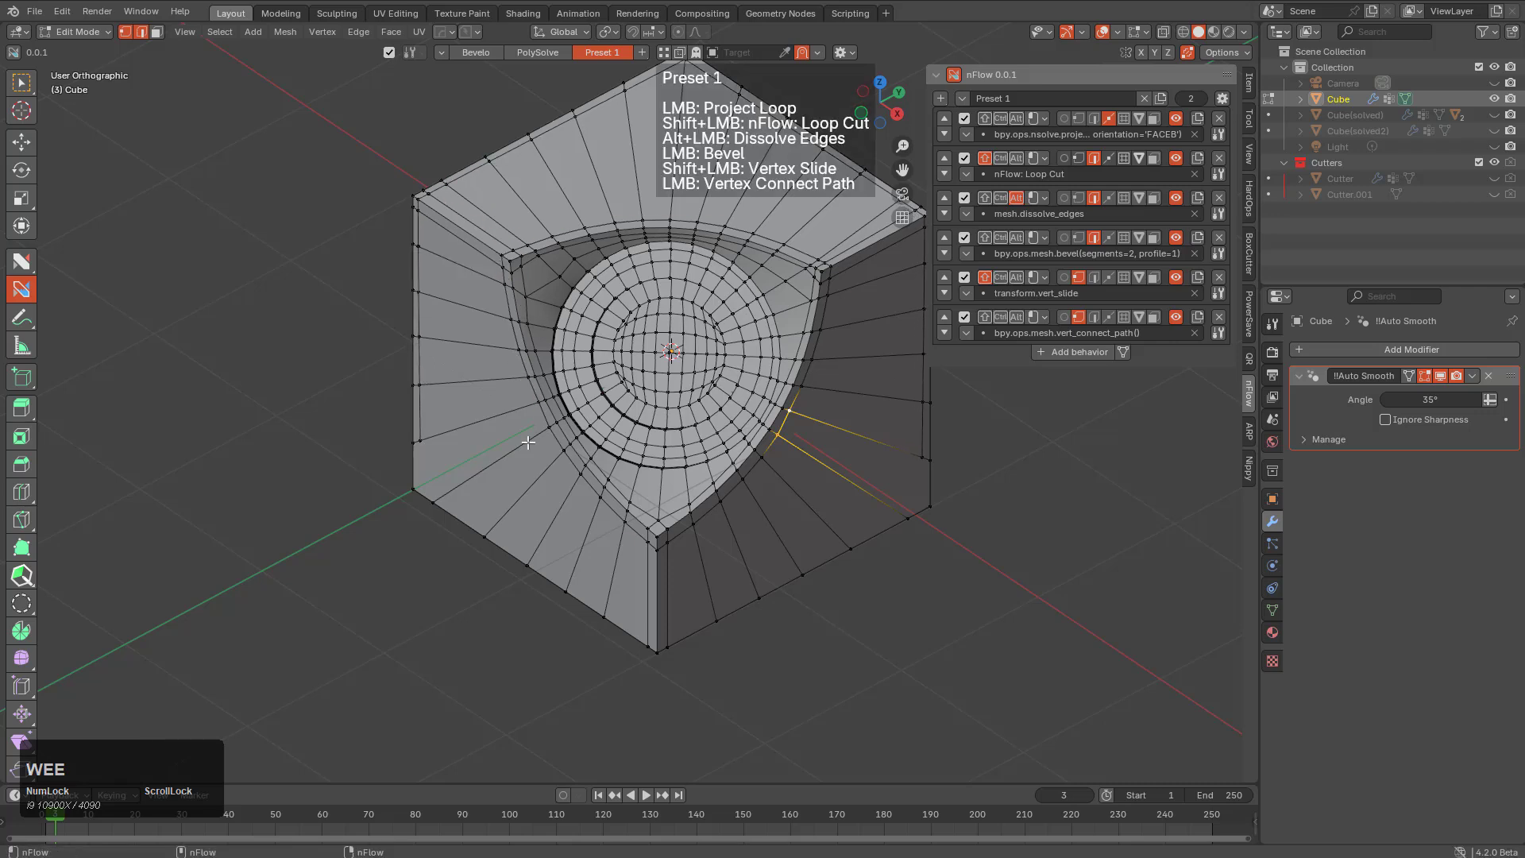
Cut a matching support loop close to the cube's lower outer edges
{"action": "left_click", "coordinate": [509, 506], "text": "shift"}
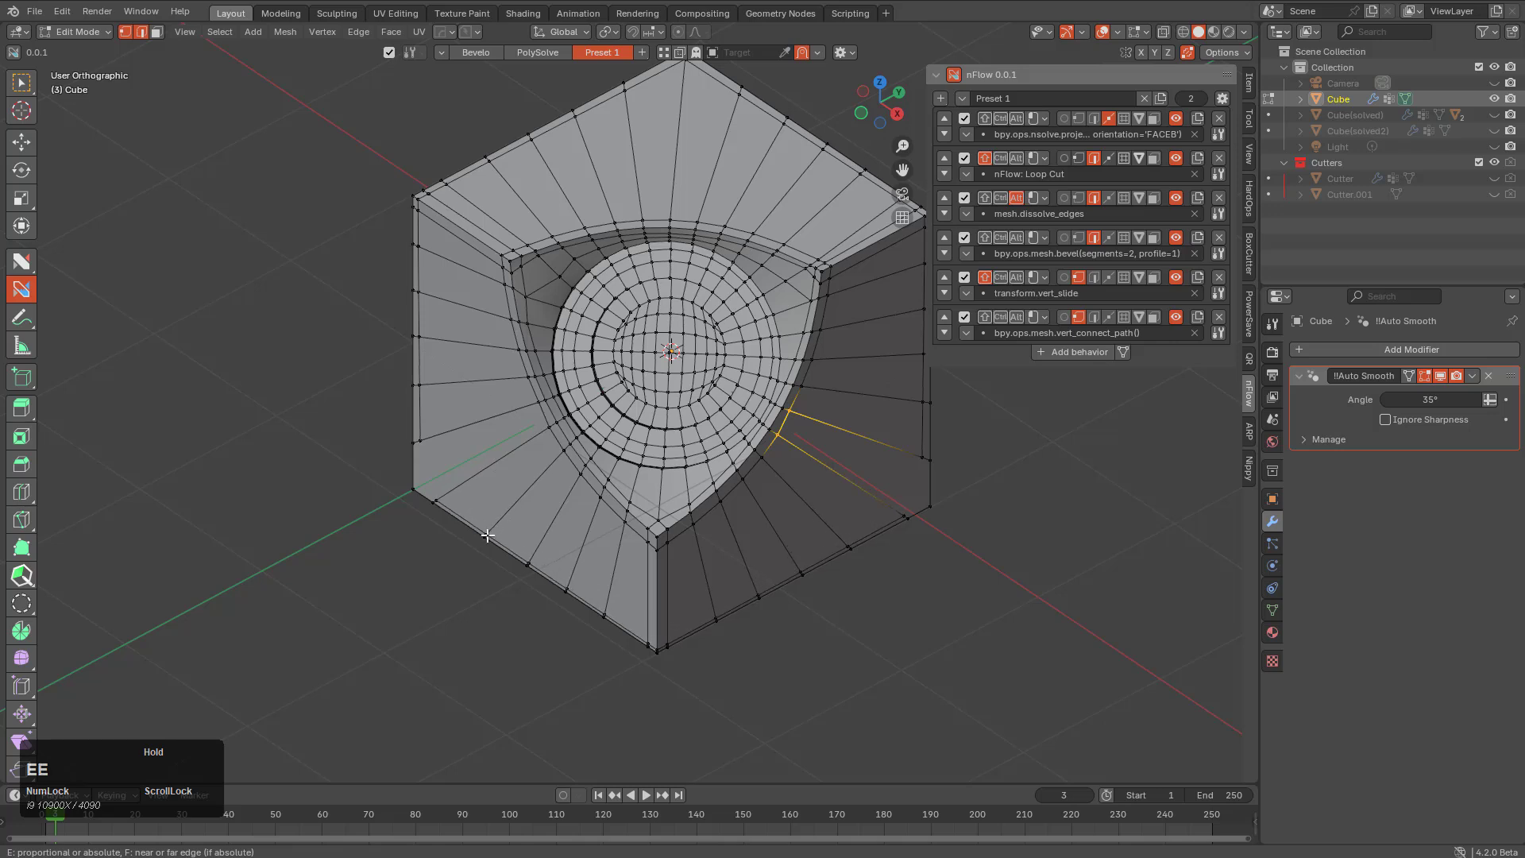
{"action": "key", "text": "Escape"}
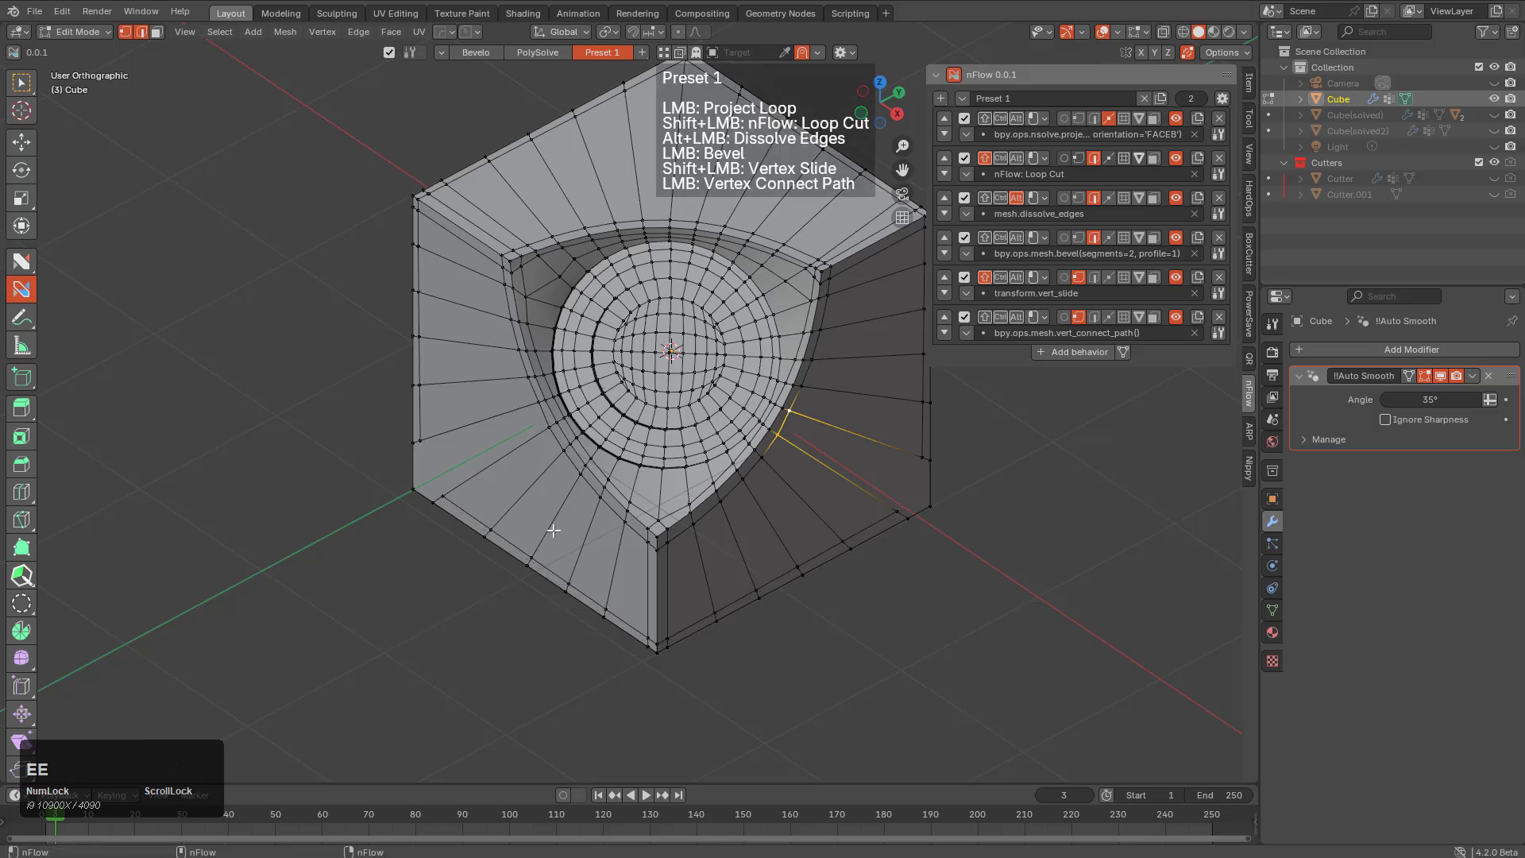
{"action": "scroll", "coordinate": [586, 453], "scroll_direction": "up", "scroll_amount": 4}
{"action": "middle_click_drag", "start_coordinate": [657, 474], "coordinate": [572, 442]}
{"action": "scroll", "coordinate": [656, 582], "scroll_direction": "up", "scroll_amount": 1}
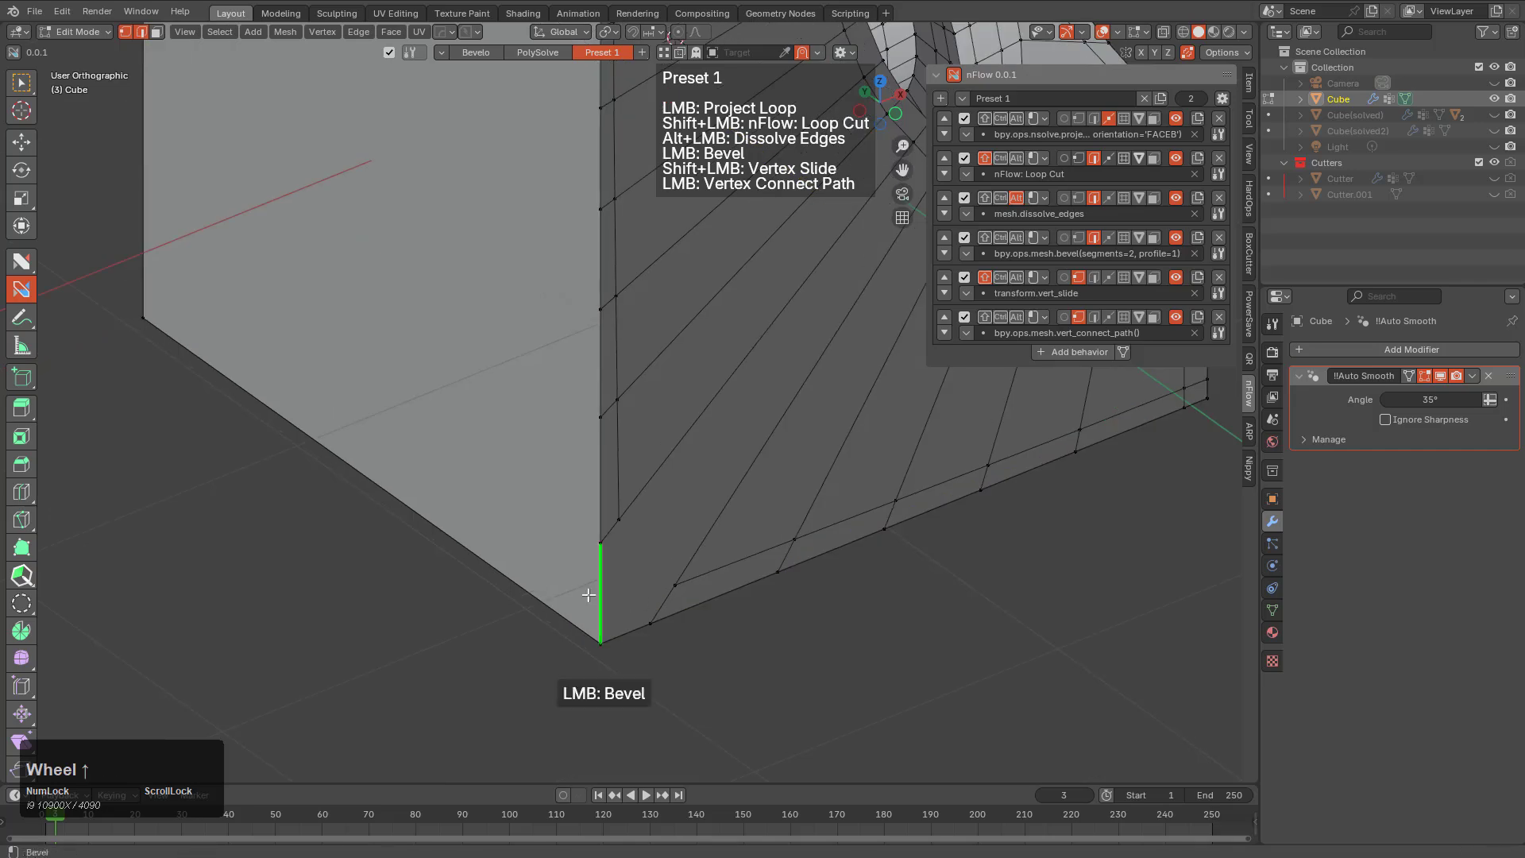
Select the vertex path along the upper edge of the first blank outer side face, from corner to corner
{"action": "scroll", "coordinate": [299, 450], "scroll_direction": "down", "scroll_amount": 2}
{"action": "scroll", "coordinate": [548, 466], "scroll_direction": "down", "scroll_amount": 1}
{"action": "middle_click_drag", "start_coordinate": [299, 450], "coordinate": [508, 514]}
{"action": "scroll", "coordinate": [561, 398], "scroll_direction": "up", "scroll_amount": 2}
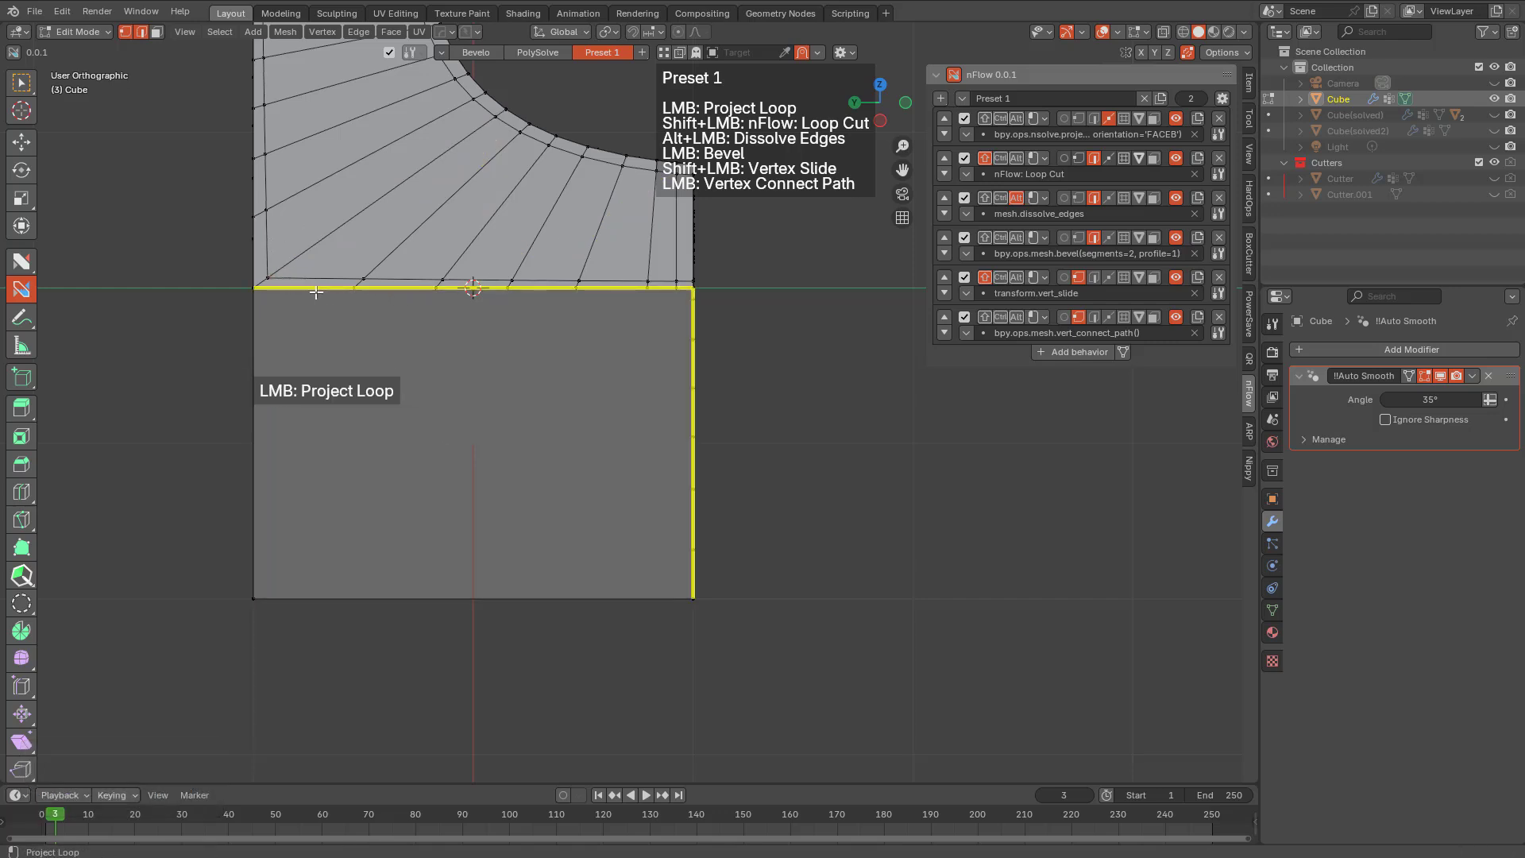
{"action": "key", "text": "1"}
{"action": "left_click", "coordinate": [263, 298]}
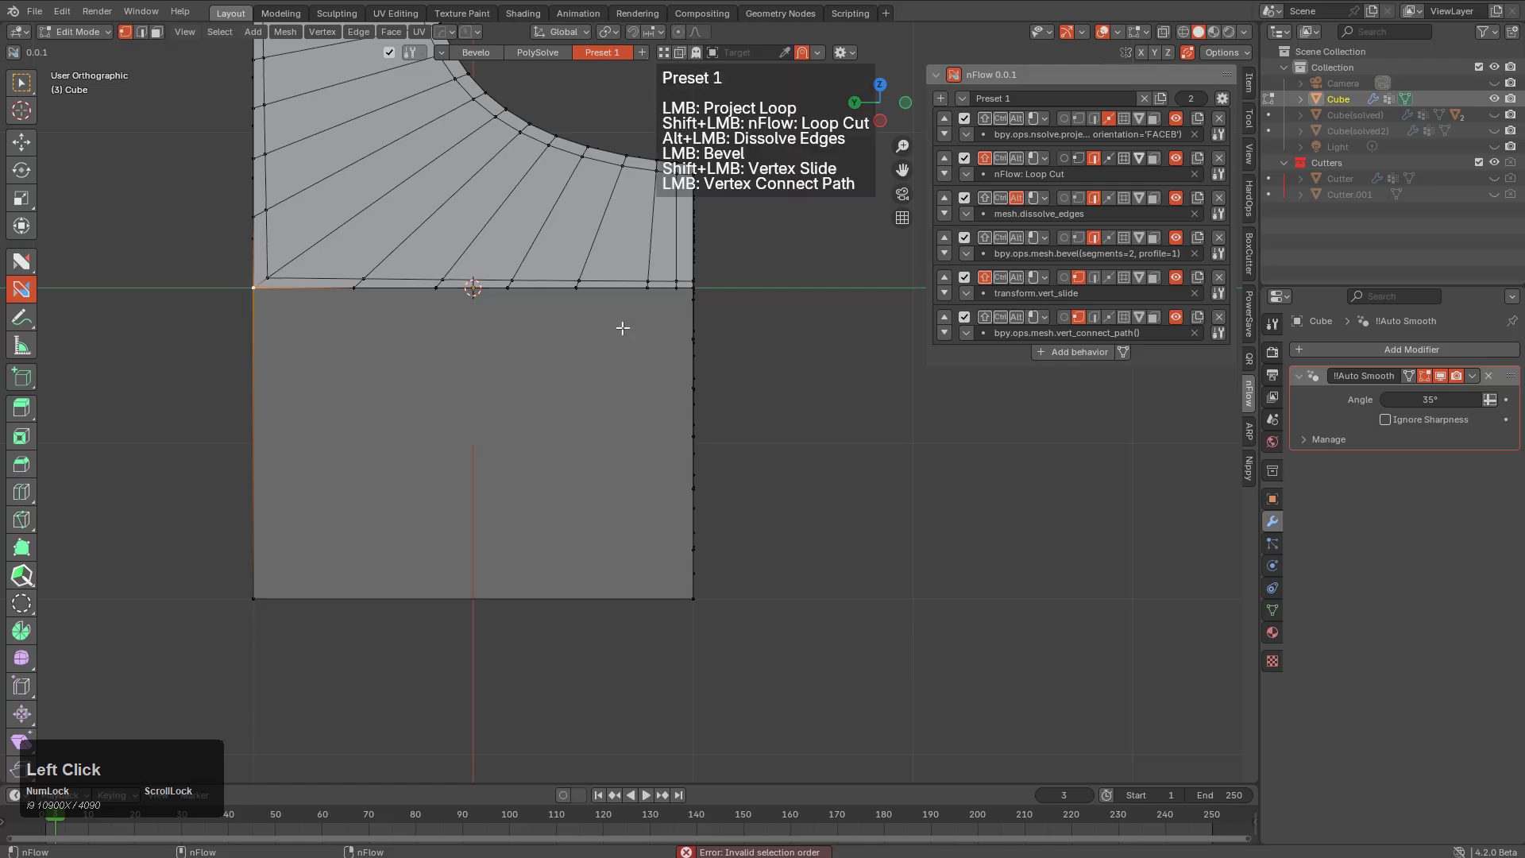
{"action": "left_click", "coordinate": [693, 294]}
{"action": "key", "text": "ctrl+z"}
{"action": "middle_click_drag", "start_coordinate": [692, 294], "coordinate": [516, 350]}
{"action": "scroll", "coordinate": [508, 343], "scroll_direction": "up", "scroll_amount": 3}
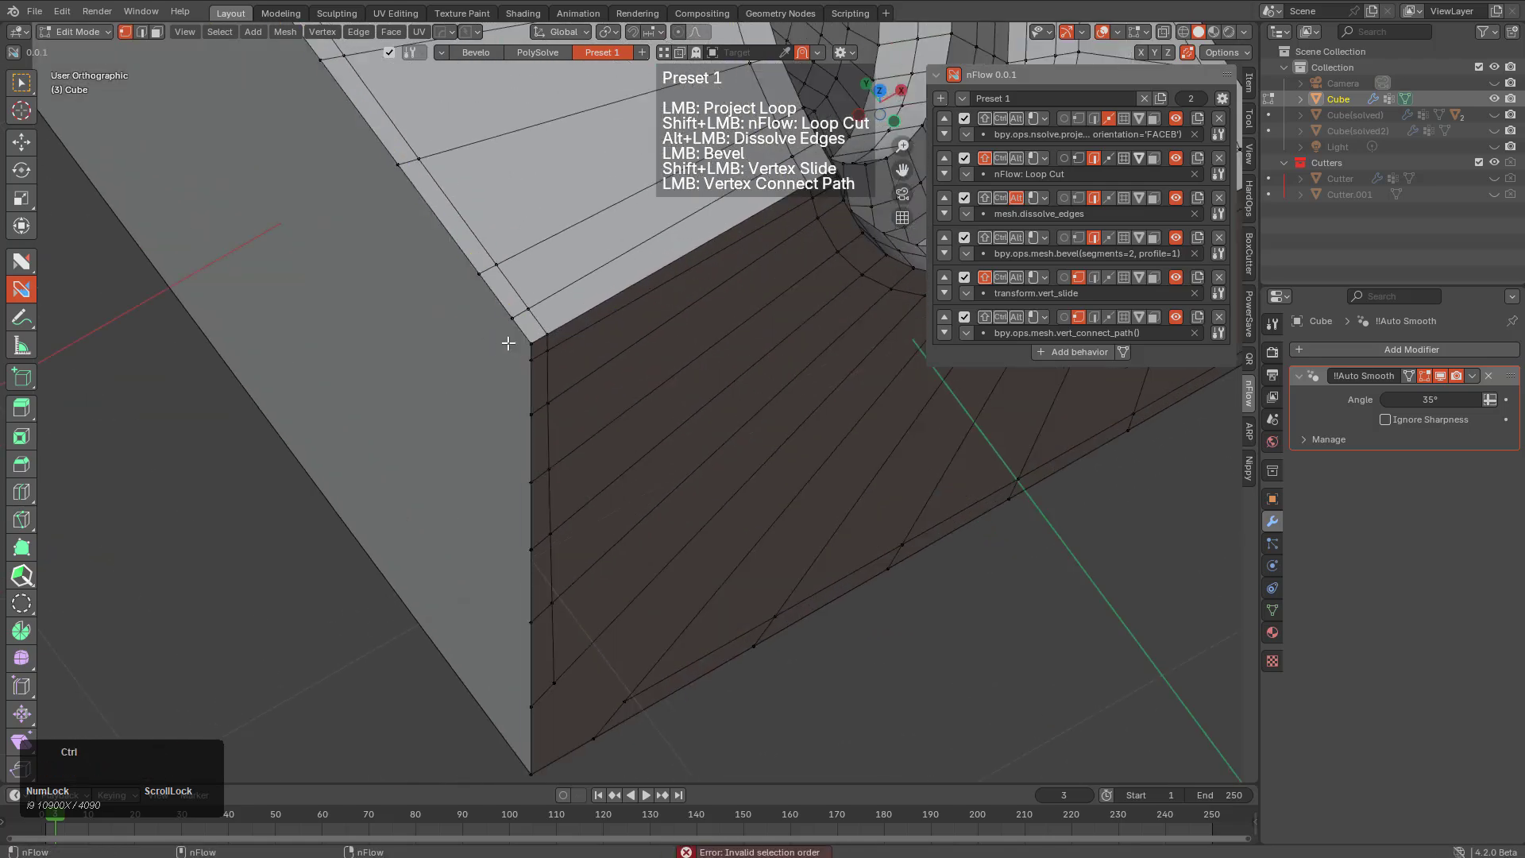
{"action": "middle_click_drag", "start_coordinate": [409, 414], "coordinate": [527, 406]}
{"action": "scroll", "coordinate": [525, 407], "scroll_direction": "down", "scroll_amount": 3}
{"action": "scroll", "coordinate": [876, 246], "scroll_direction": "down", "scroll_amount": 1}
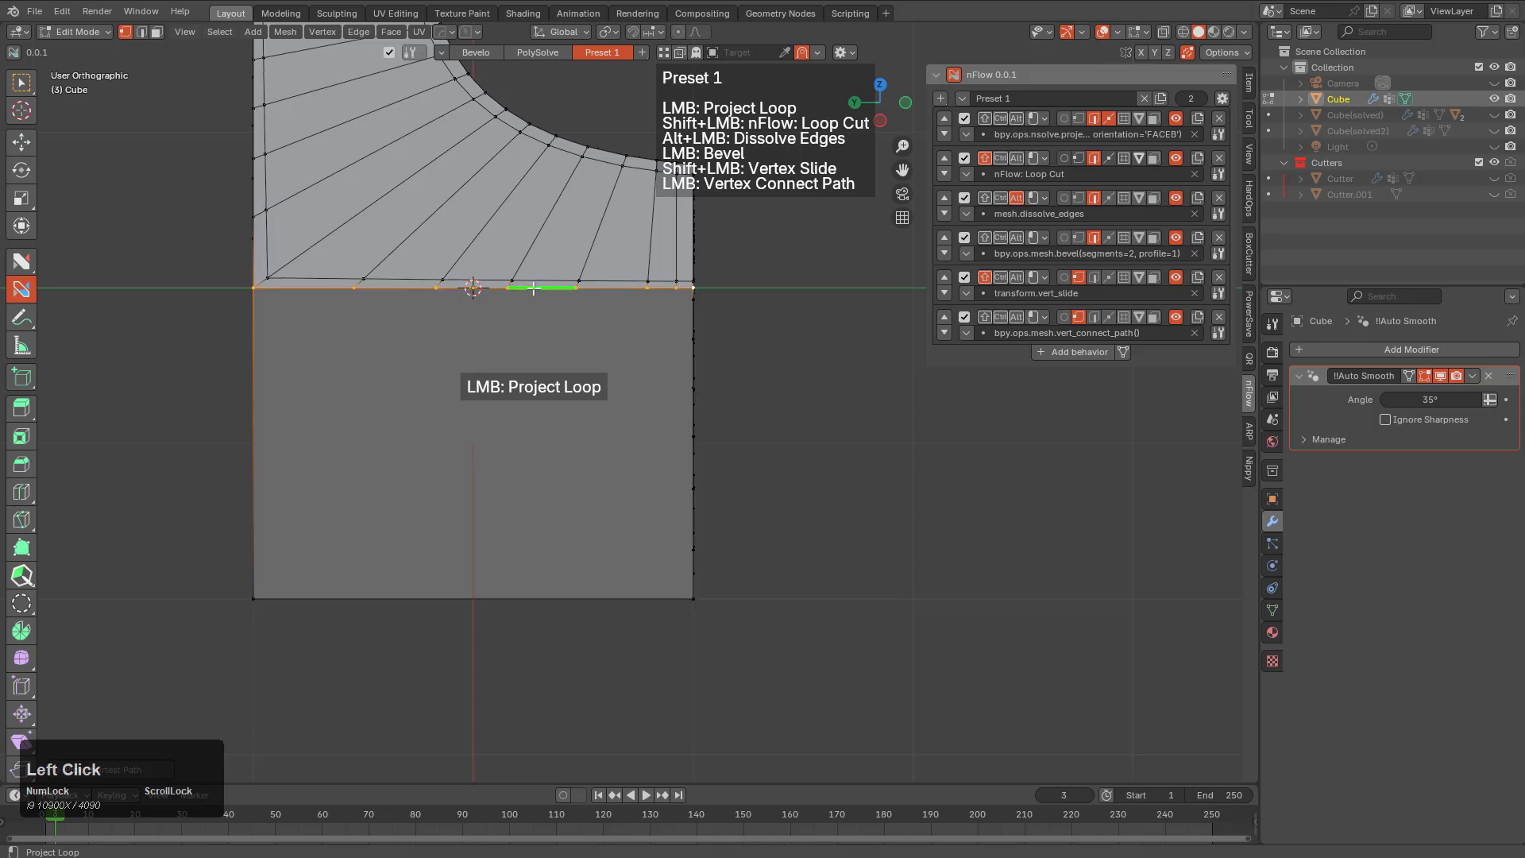
Set the selection mode of the Project Loop behavior to Add
{"action": "left_click_drag", "start_coordinate": [508, 373], "coordinate": [557, 336]}
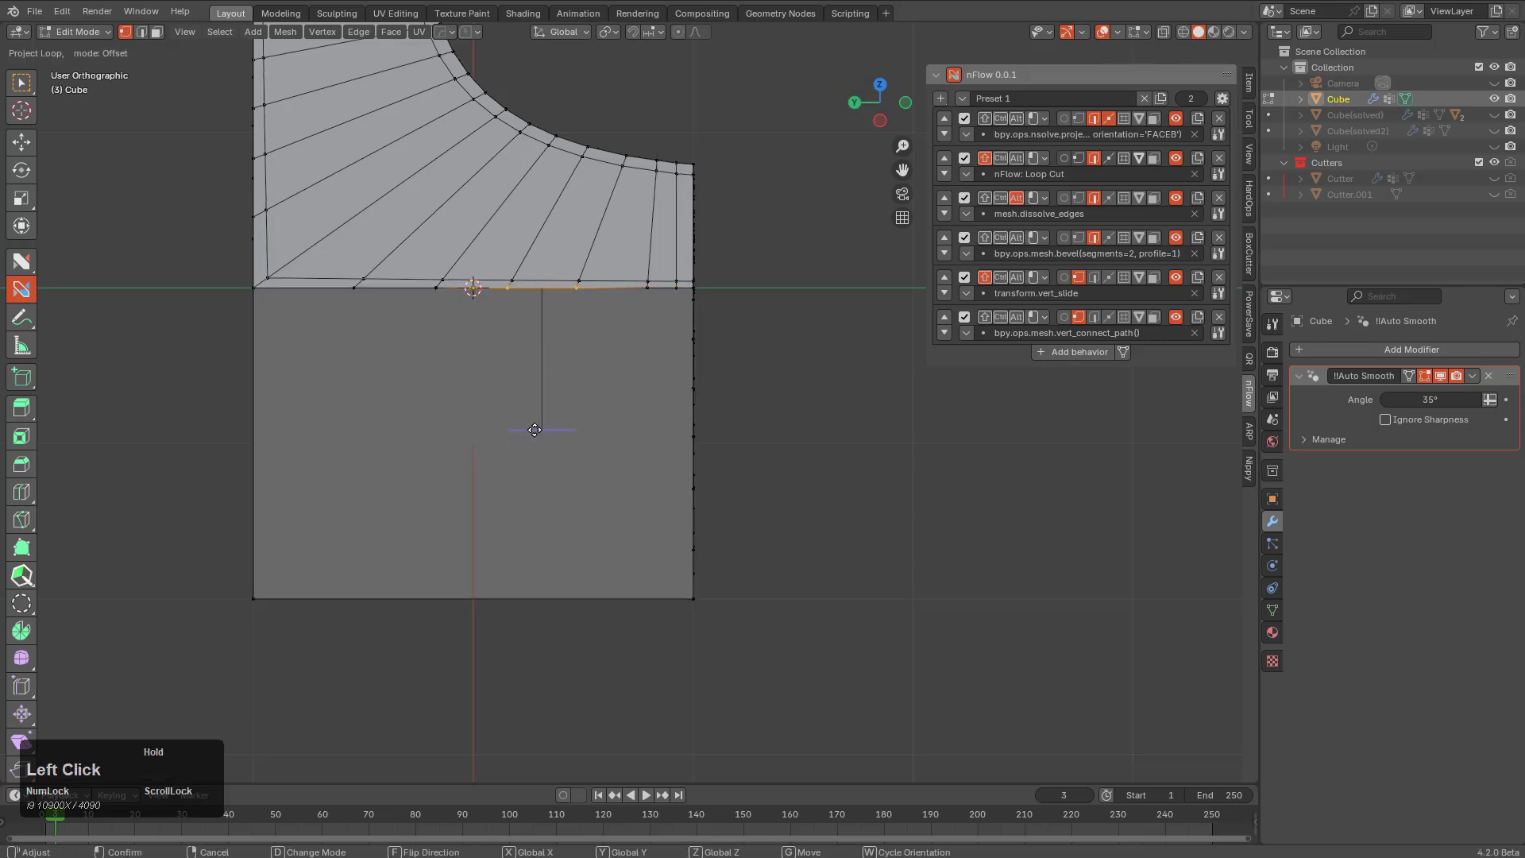
{"action": "right_click", "coordinate": [534, 430]}
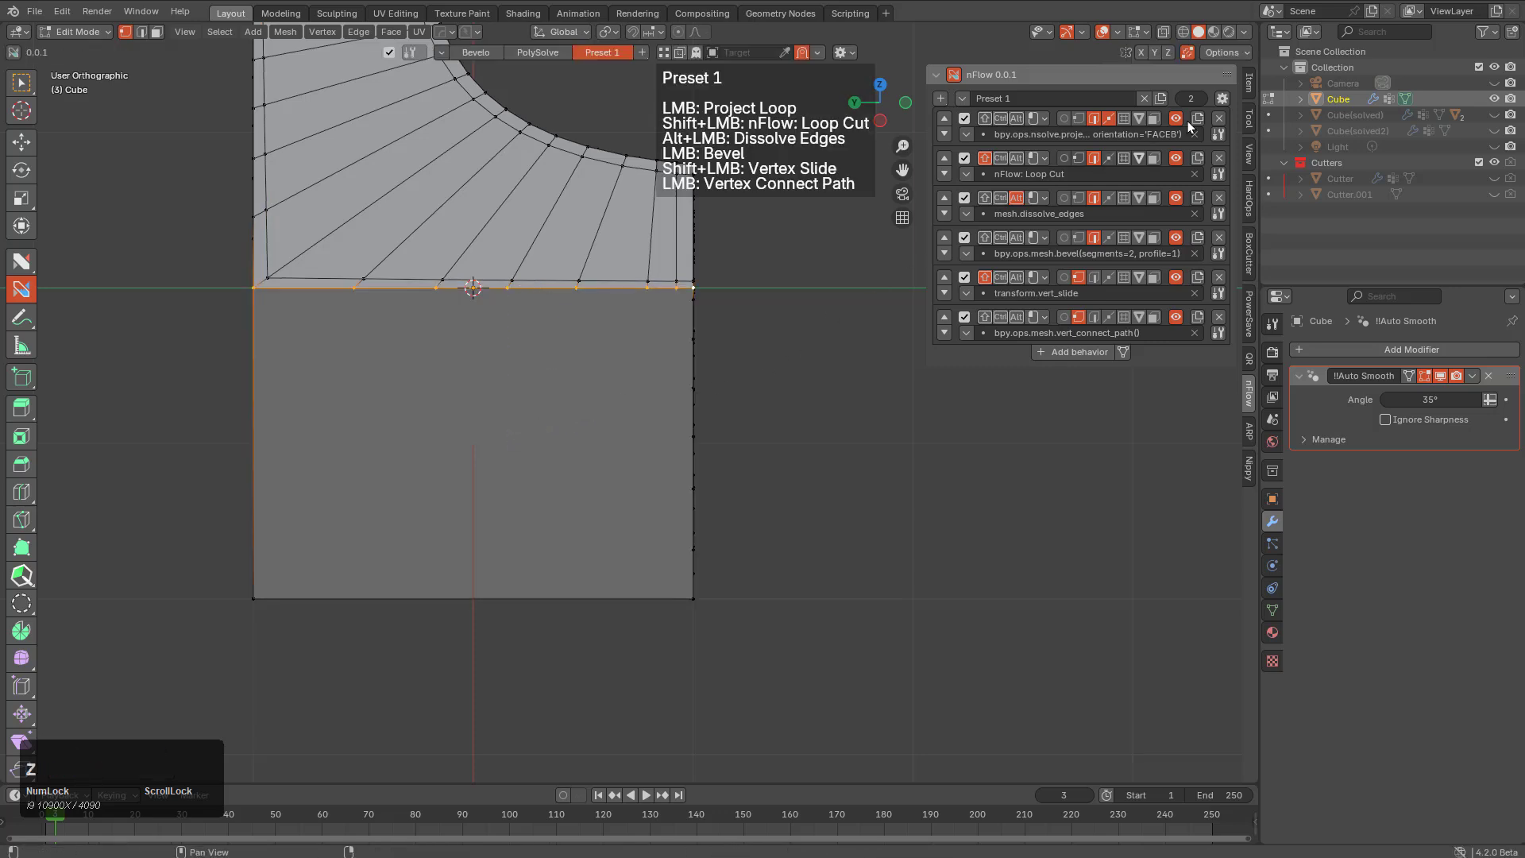
{"action": "left_click", "coordinate": [1219, 135]}
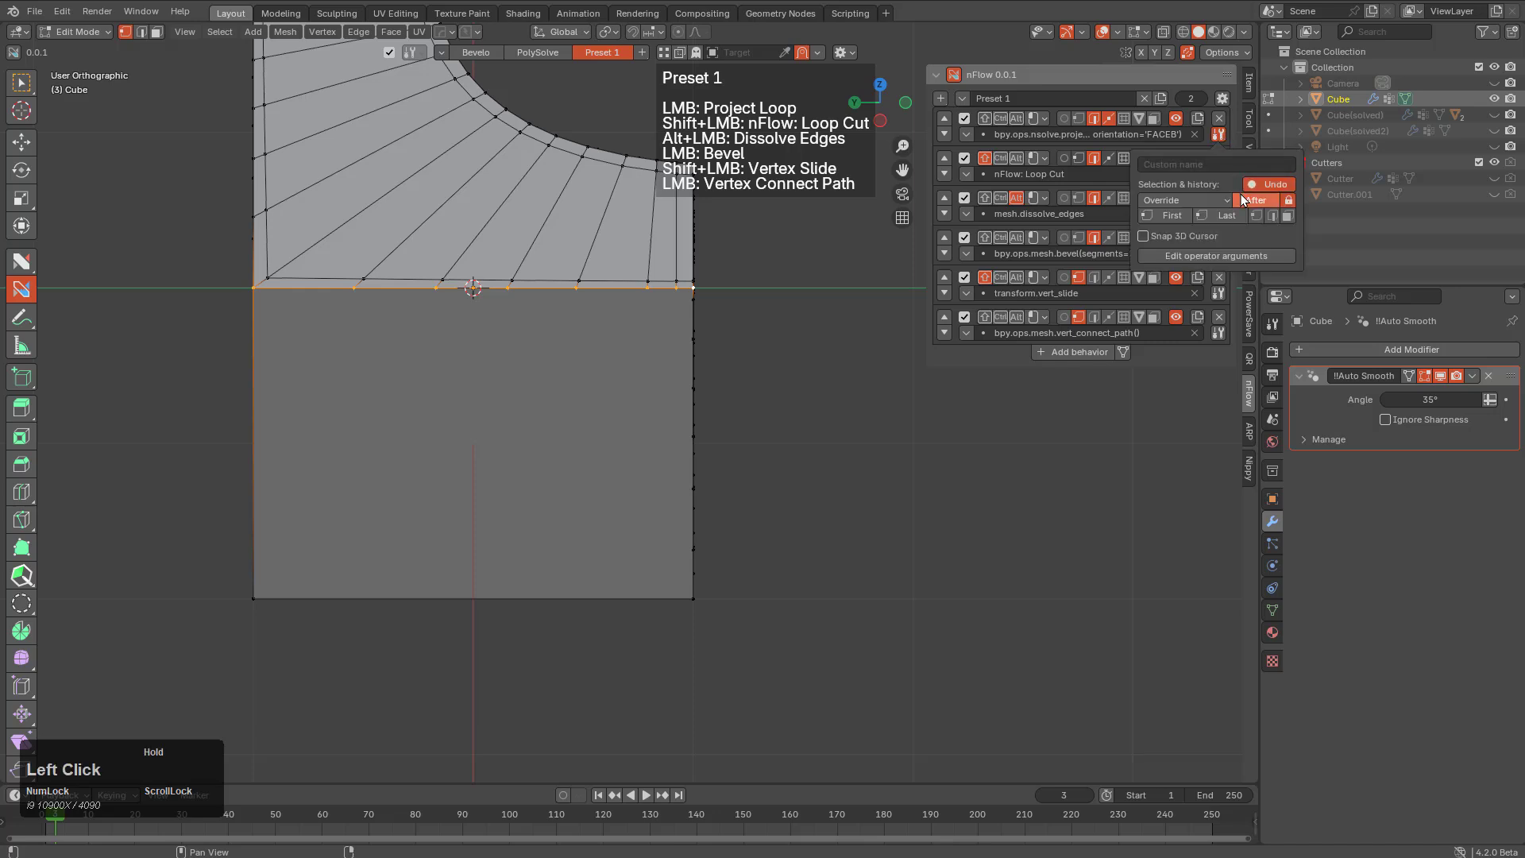
{"action": "left_click", "coordinate": [1209, 199]}
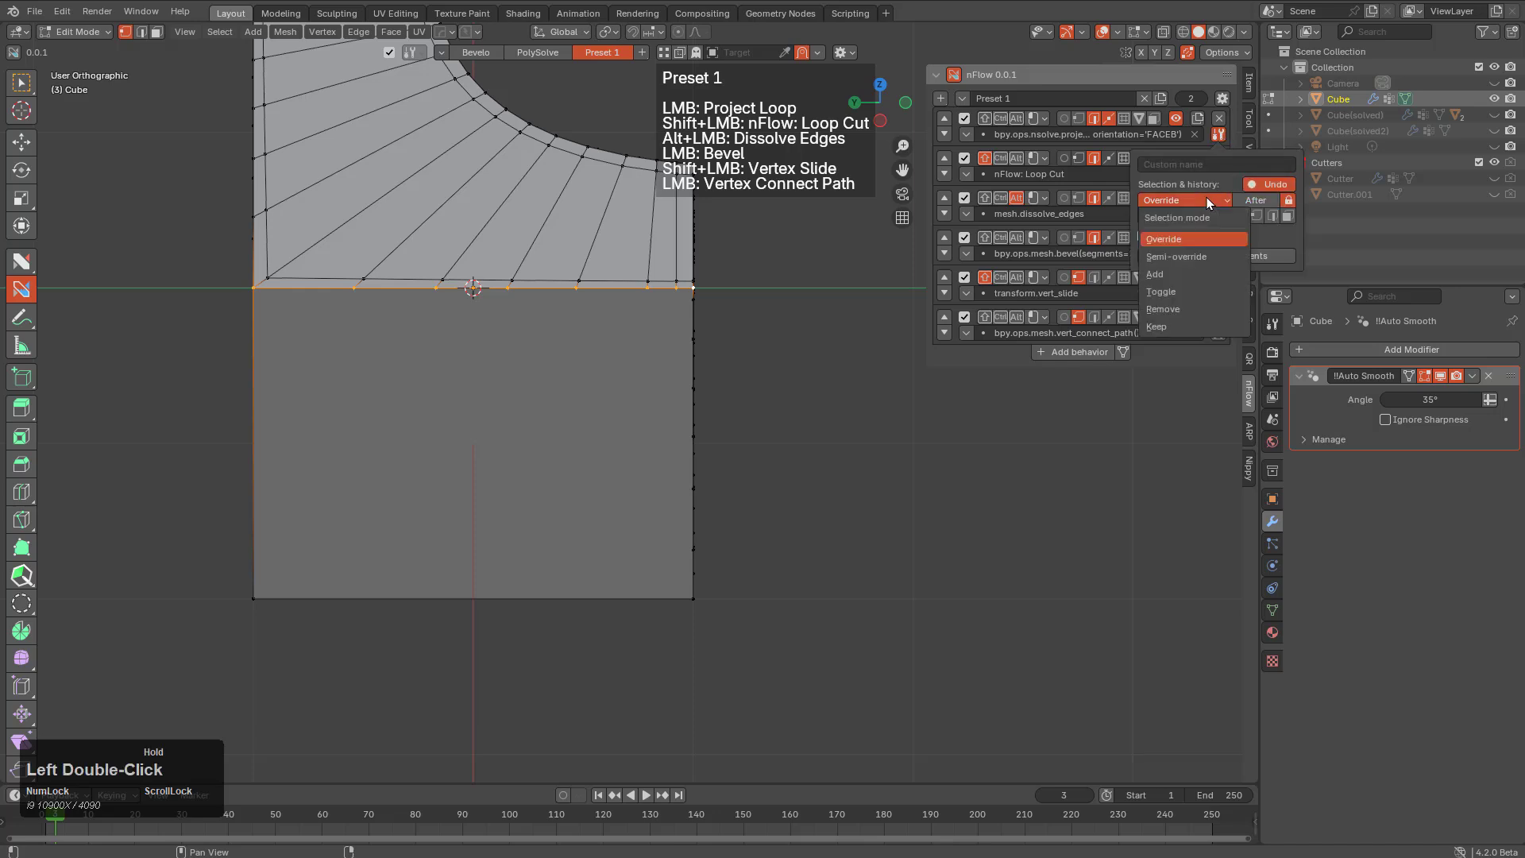
{"action": "left_click", "coordinate": [1168, 274]}
Project the selected vertex path straight down across the whole blank side face with Project Loop
{"action": "left_click", "coordinate": [598, 290]}
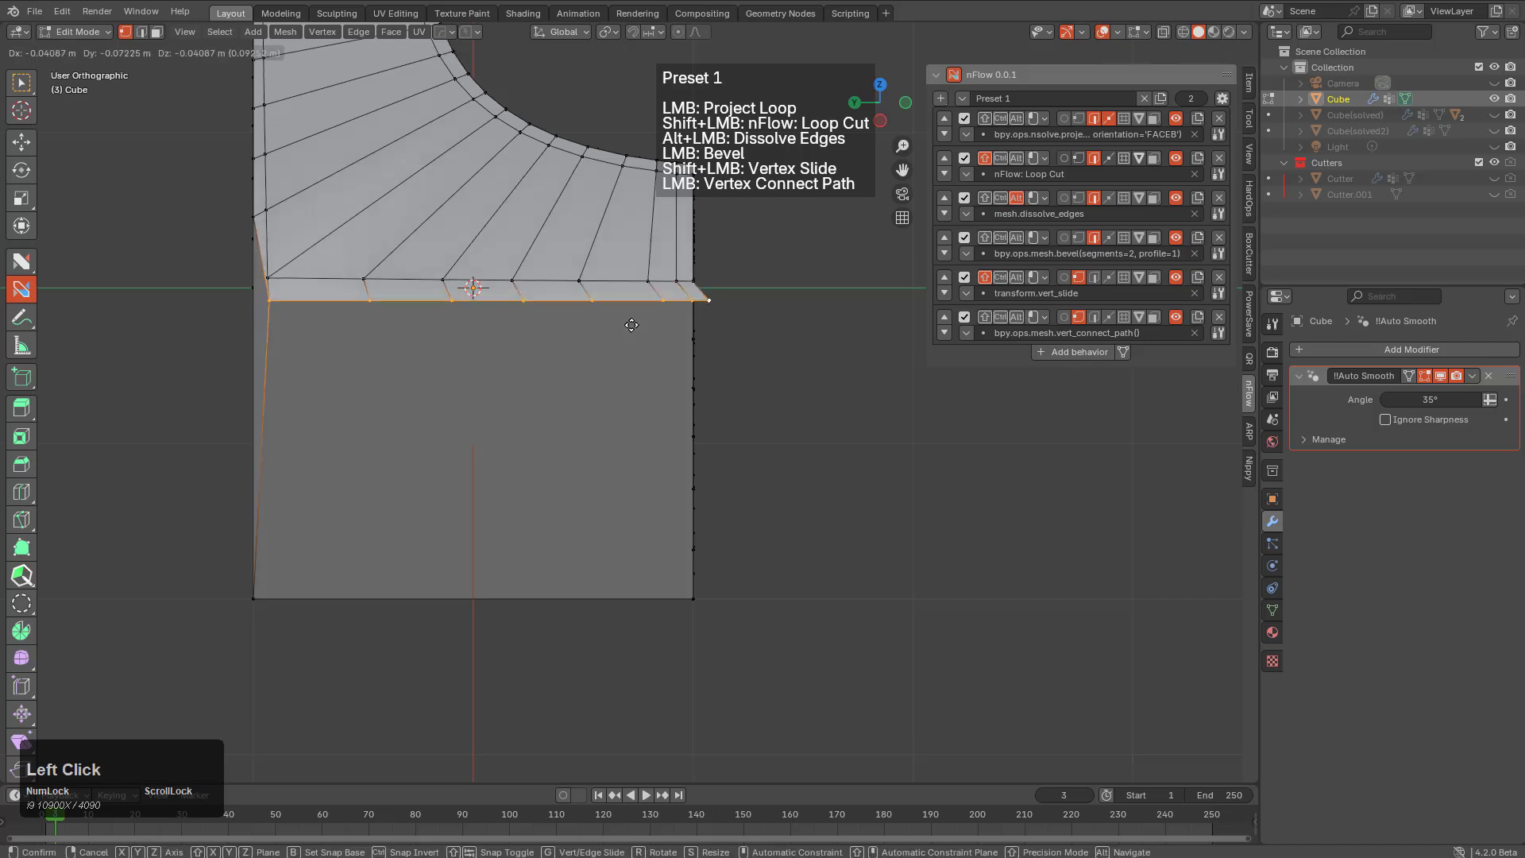
{"action": "right_click", "coordinate": [633, 415]}
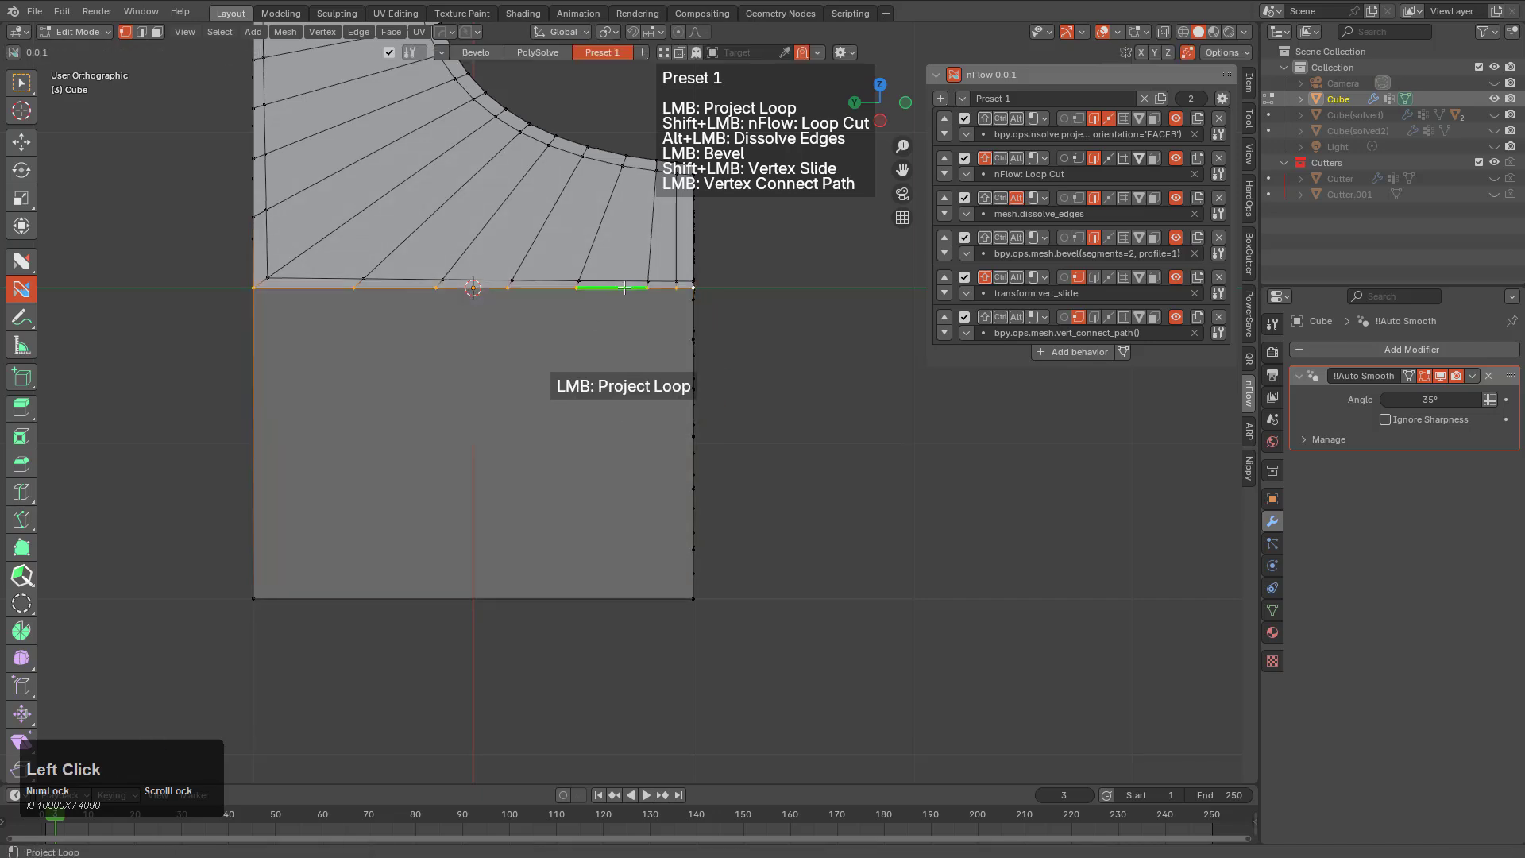
{"action": "left_click", "coordinate": [625, 287]}
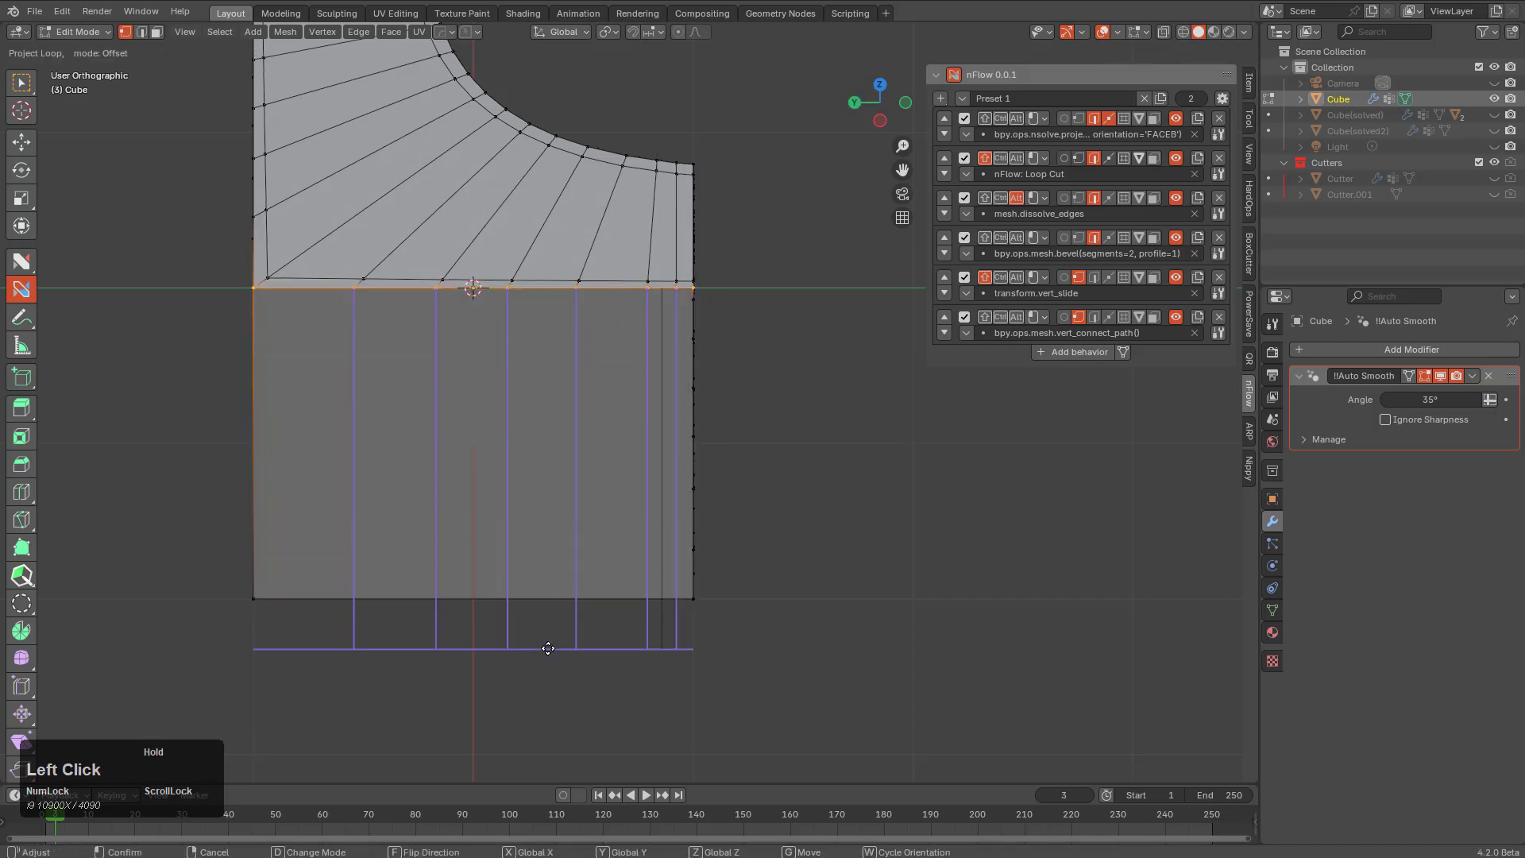
{"action": "left_click", "coordinate": [503, 636]}
Select the vertex path along the adjacent blank side's upper edge and project it down past the bottom of that face
{"action": "middle_click_drag", "start_coordinate": [295, 586], "coordinate": [427, 575]}
{"action": "middle_click_drag", "start_coordinate": [649, 628], "coordinate": [713, 487], "text": "shift"}
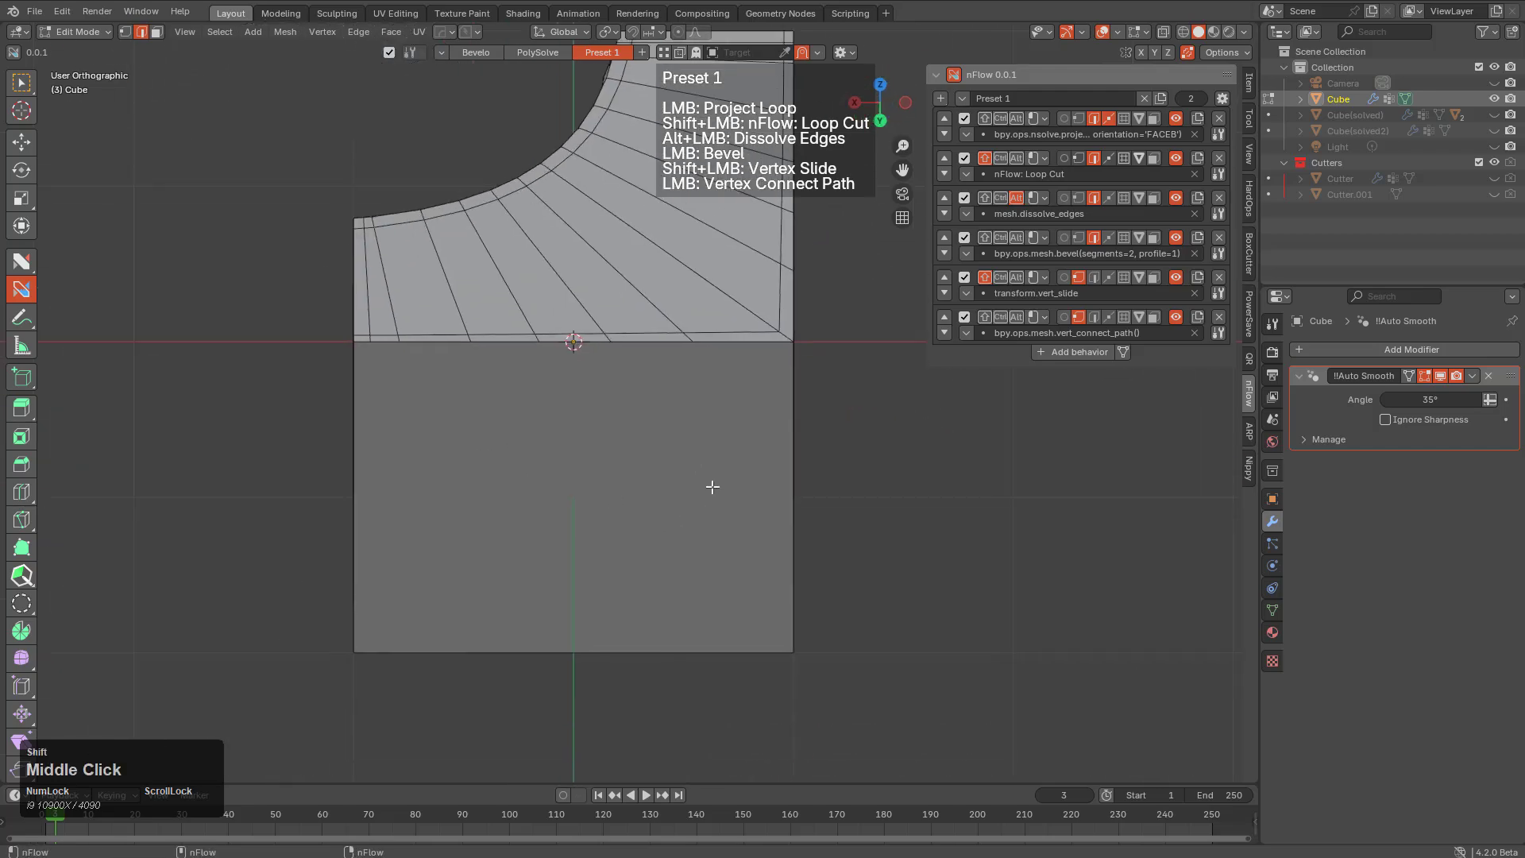
{"action": "scroll", "coordinate": [713, 487], "scroll_direction": "up", "scroll_amount": 1}
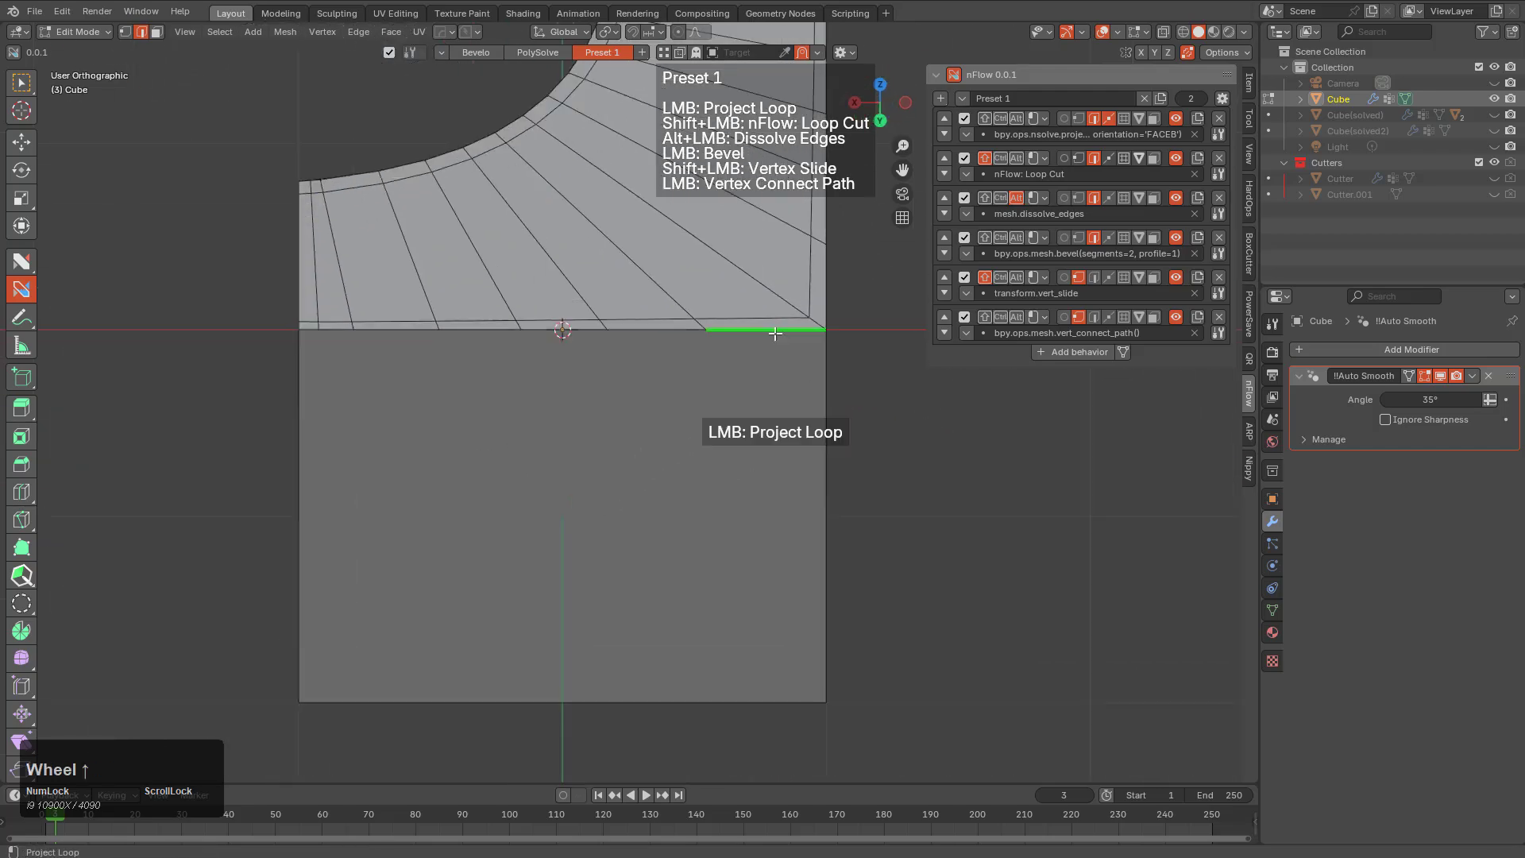
{"action": "key", "text": "1"}
{"action": "left_click", "coordinate": [831, 332]}
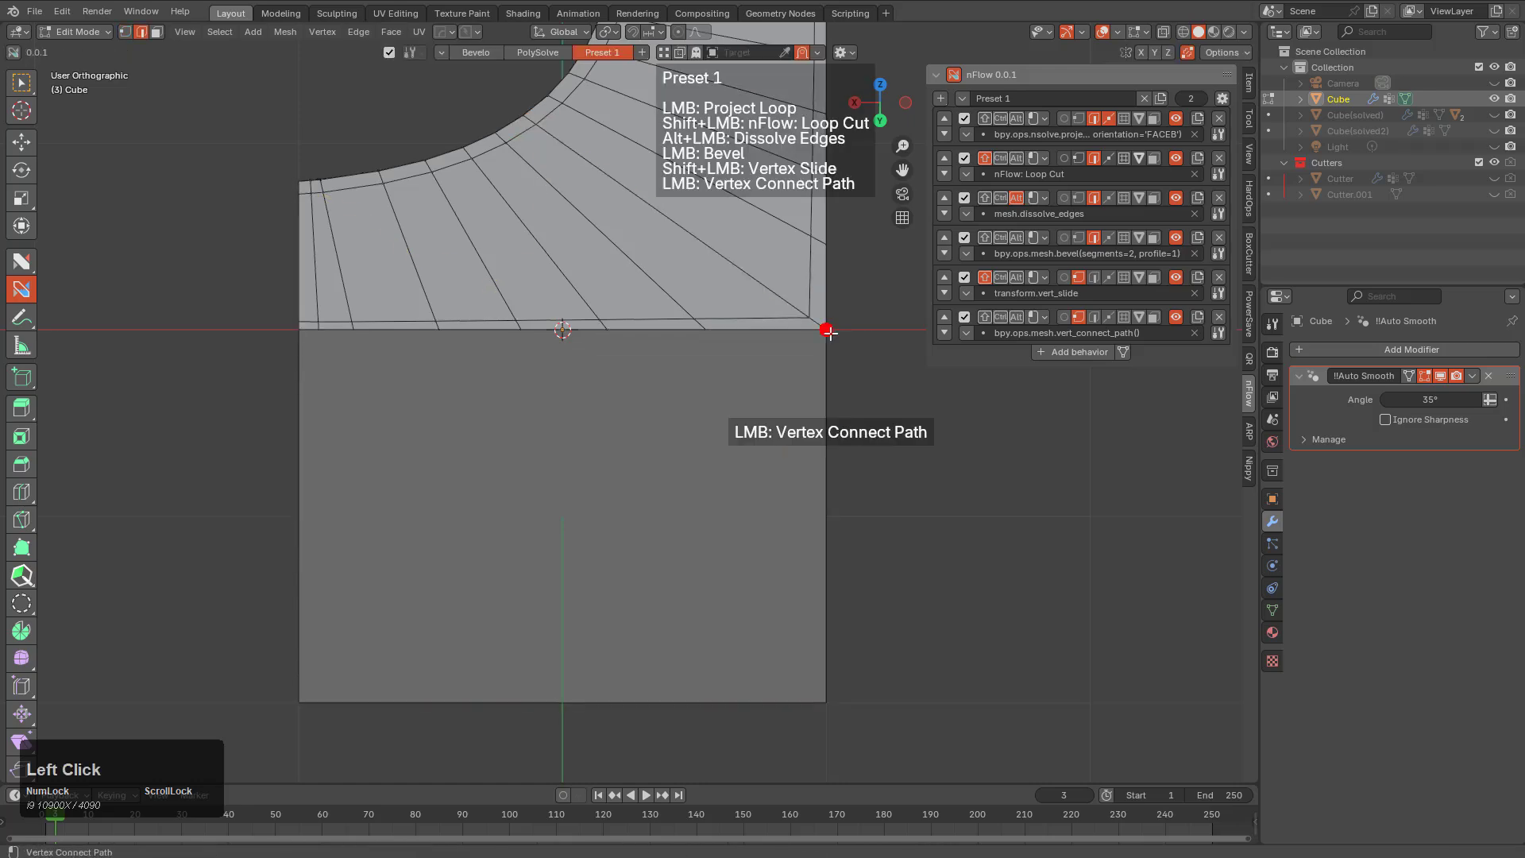
{"action": "key", "text": "ctrl+z"}
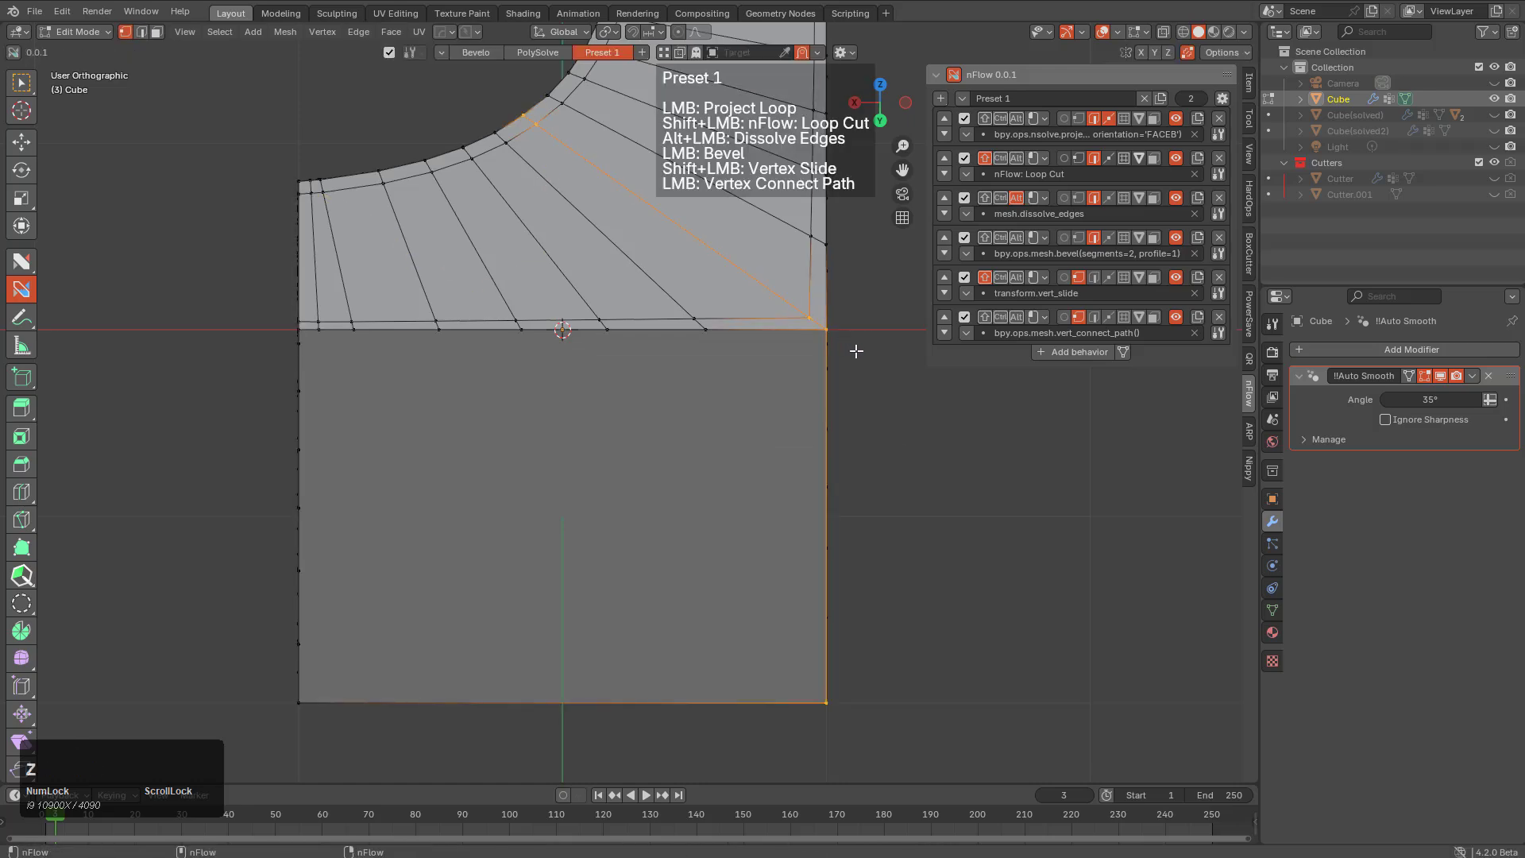
{"action": "key", "text": "alt+a"}
{"action": "mouse_move", "coordinate": [856, 351]}
{"action": "middle_mouse_down"}
{"action": "mouse_move", "coordinate": [895, 347]}
{"action": "mouse_move", "coordinate": [849, 347]}
{"action": "middle_mouse_up"}
{"action": "left_click", "coordinate": [878, 326]}
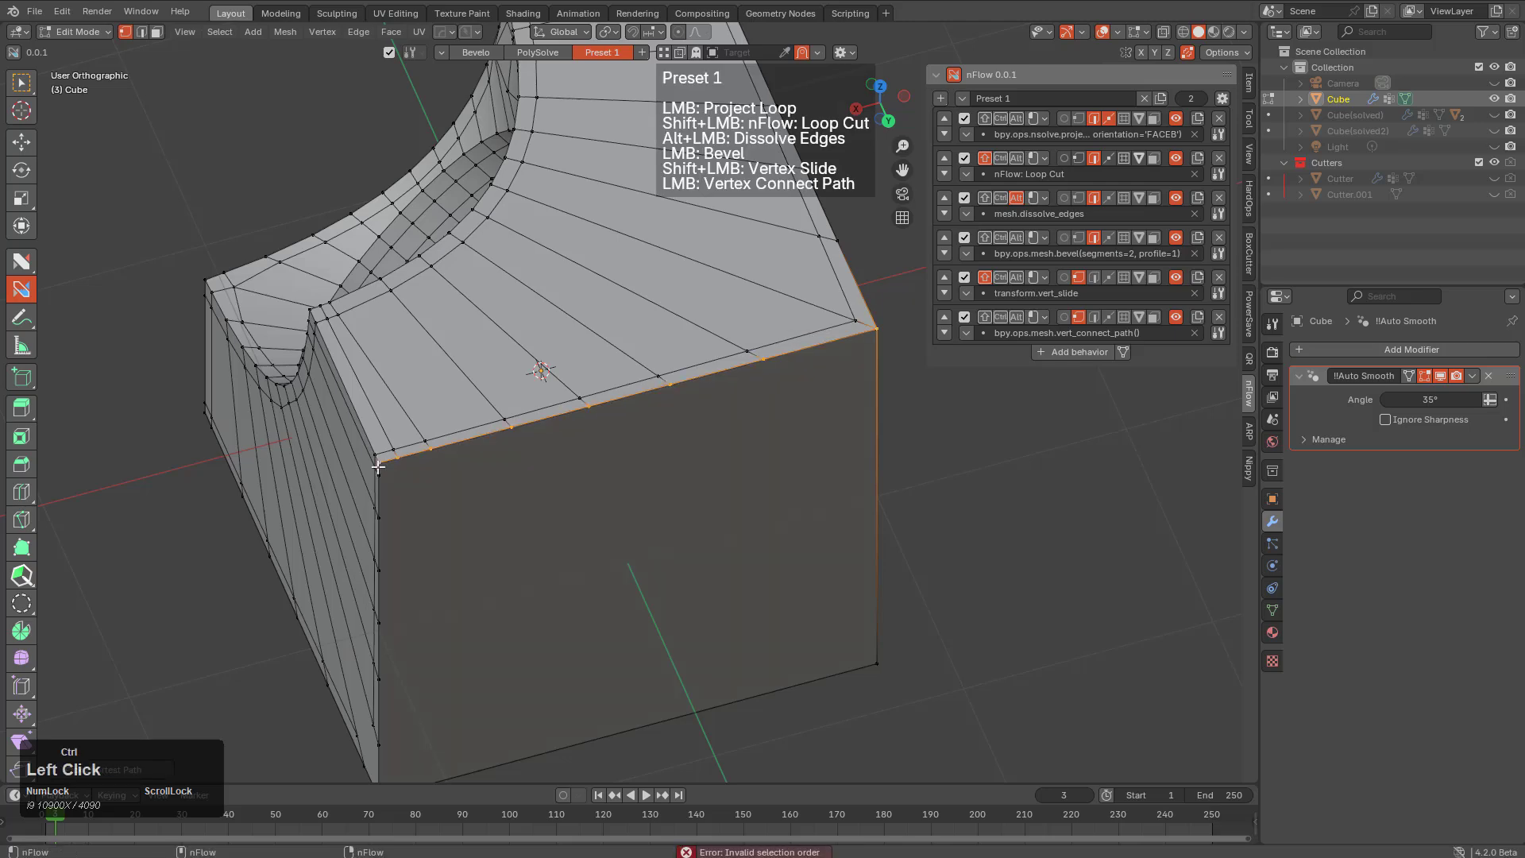
{"action": "middle_click_drag", "start_coordinate": [378, 467], "coordinate": [676, 579]}
{"action": "middle_click_drag", "start_coordinate": [793, 542], "coordinate": [858, 517], "text": "shift"}
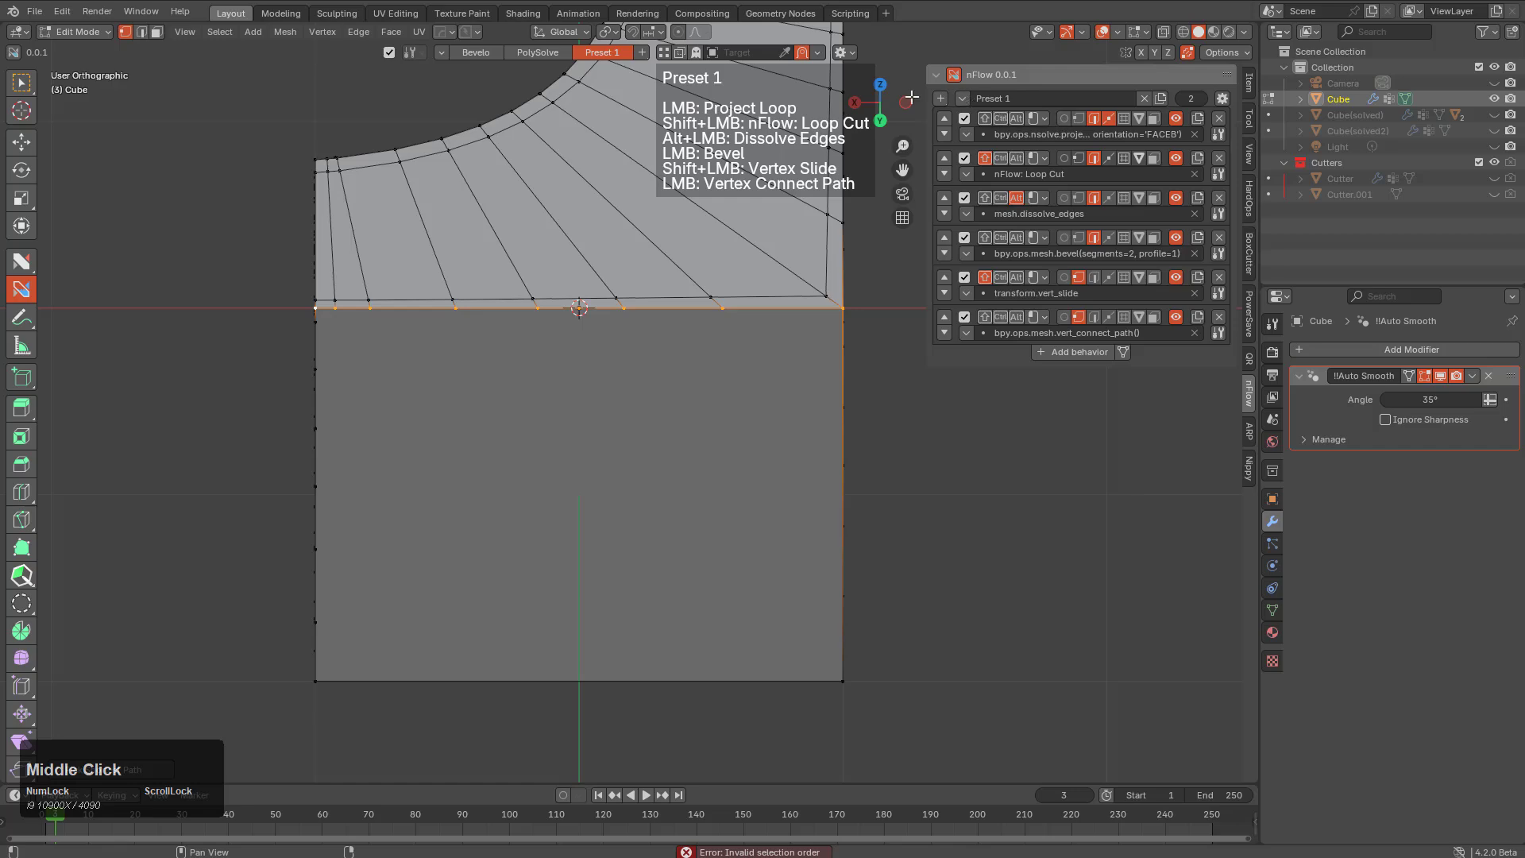
{"action": "left_click", "coordinate": [659, 307]}
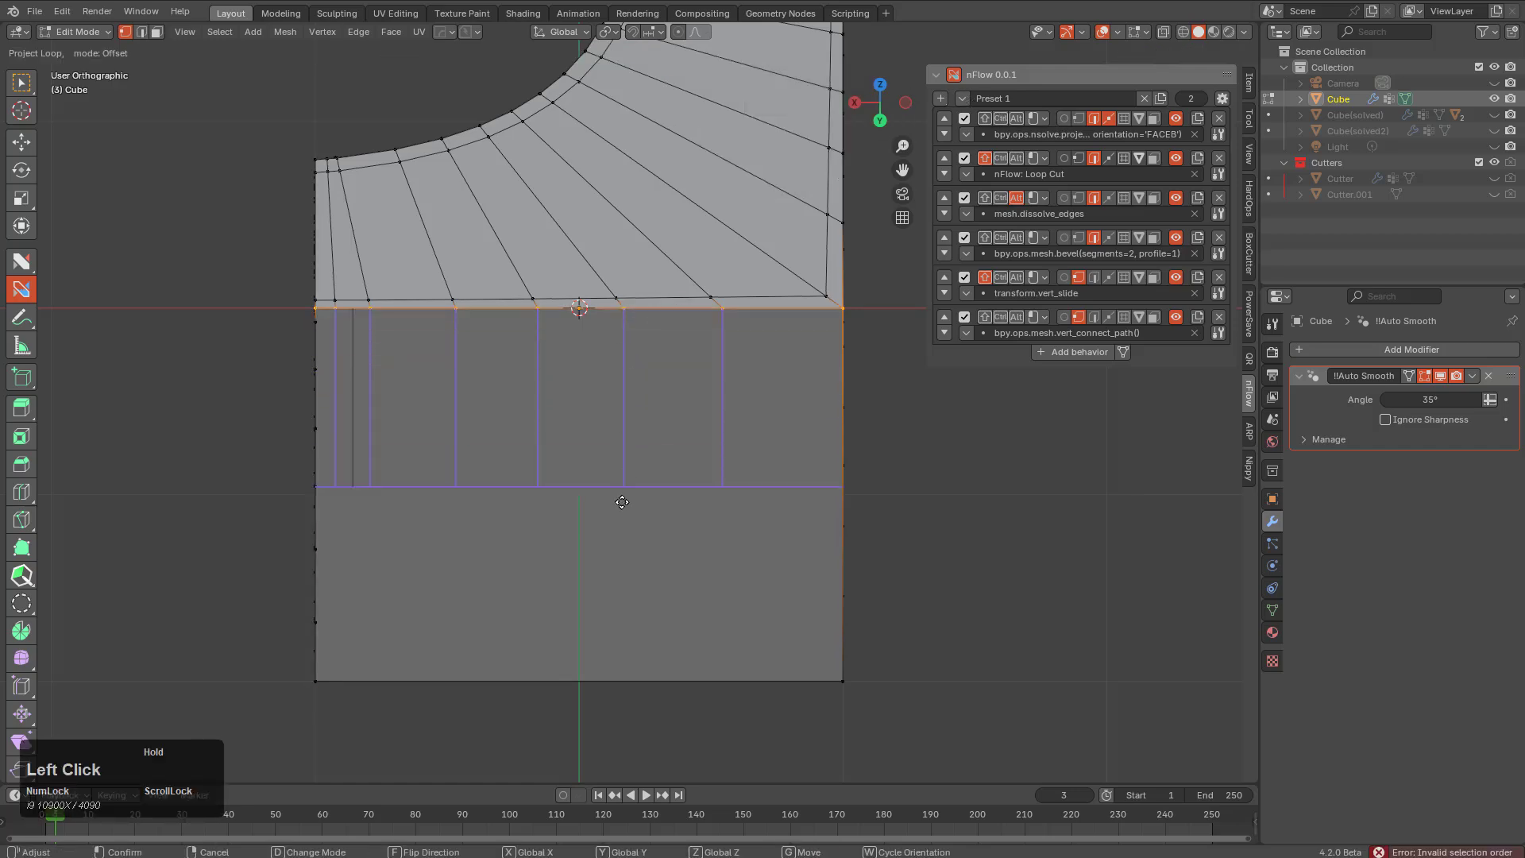
{"action": "left_click_drag", "start_coordinate": [610, 712], "coordinate": [612, 737]}
Select the vertex path along the side face's vertical corner edge and project it horizontally across the face
{"action": "middle_click_drag", "start_coordinate": [589, 627], "coordinate": [521, 602]}
{"action": "middle_click_drag", "start_coordinate": [521, 602], "coordinate": [522, 501]}
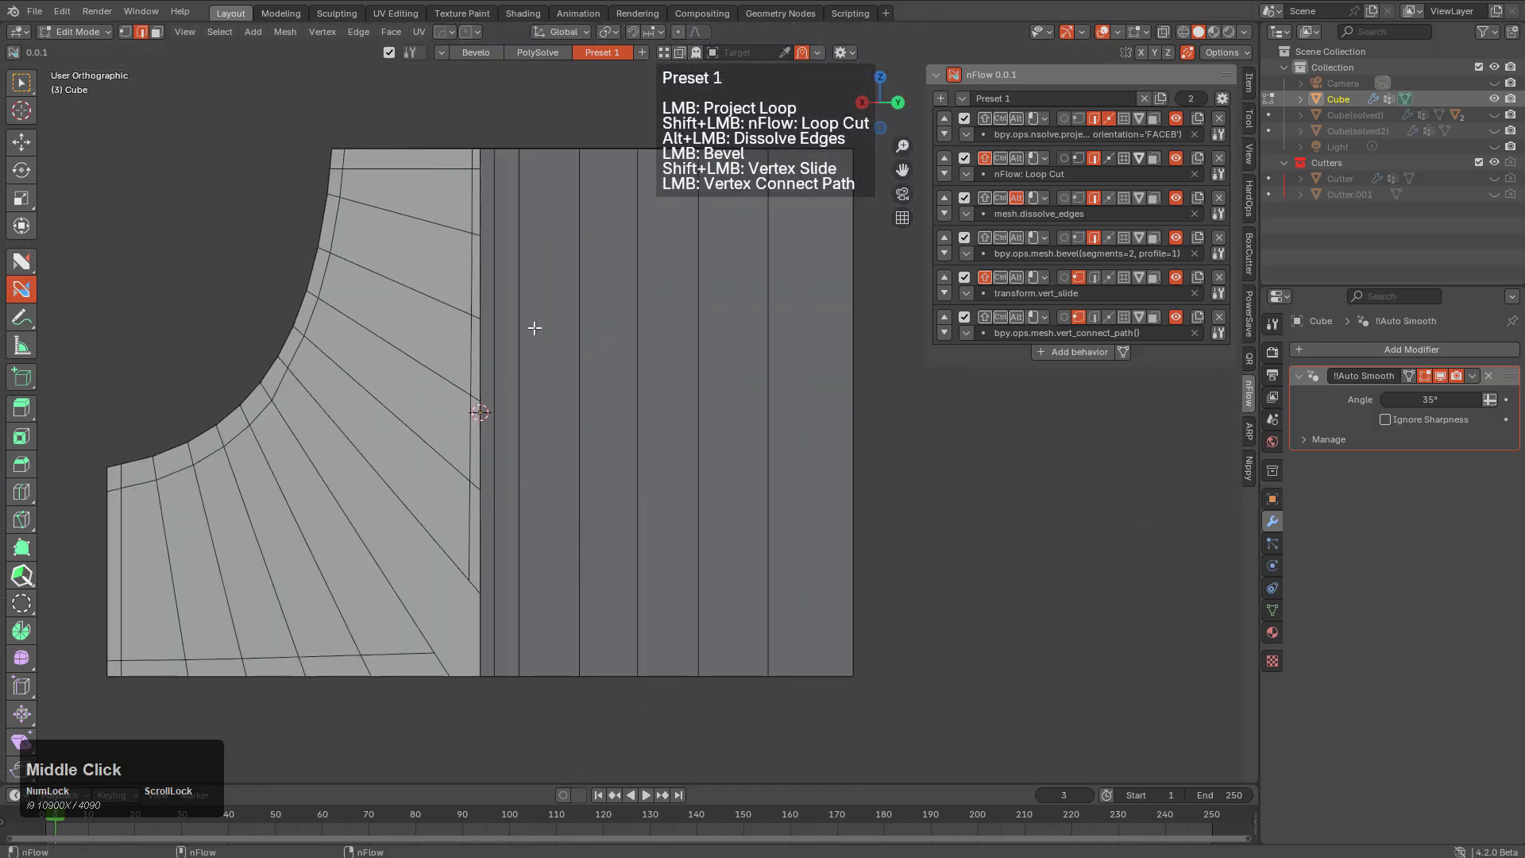
{"action": "left_click", "coordinate": [478, 151]}
{"action": "key", "text": "ctrl"}
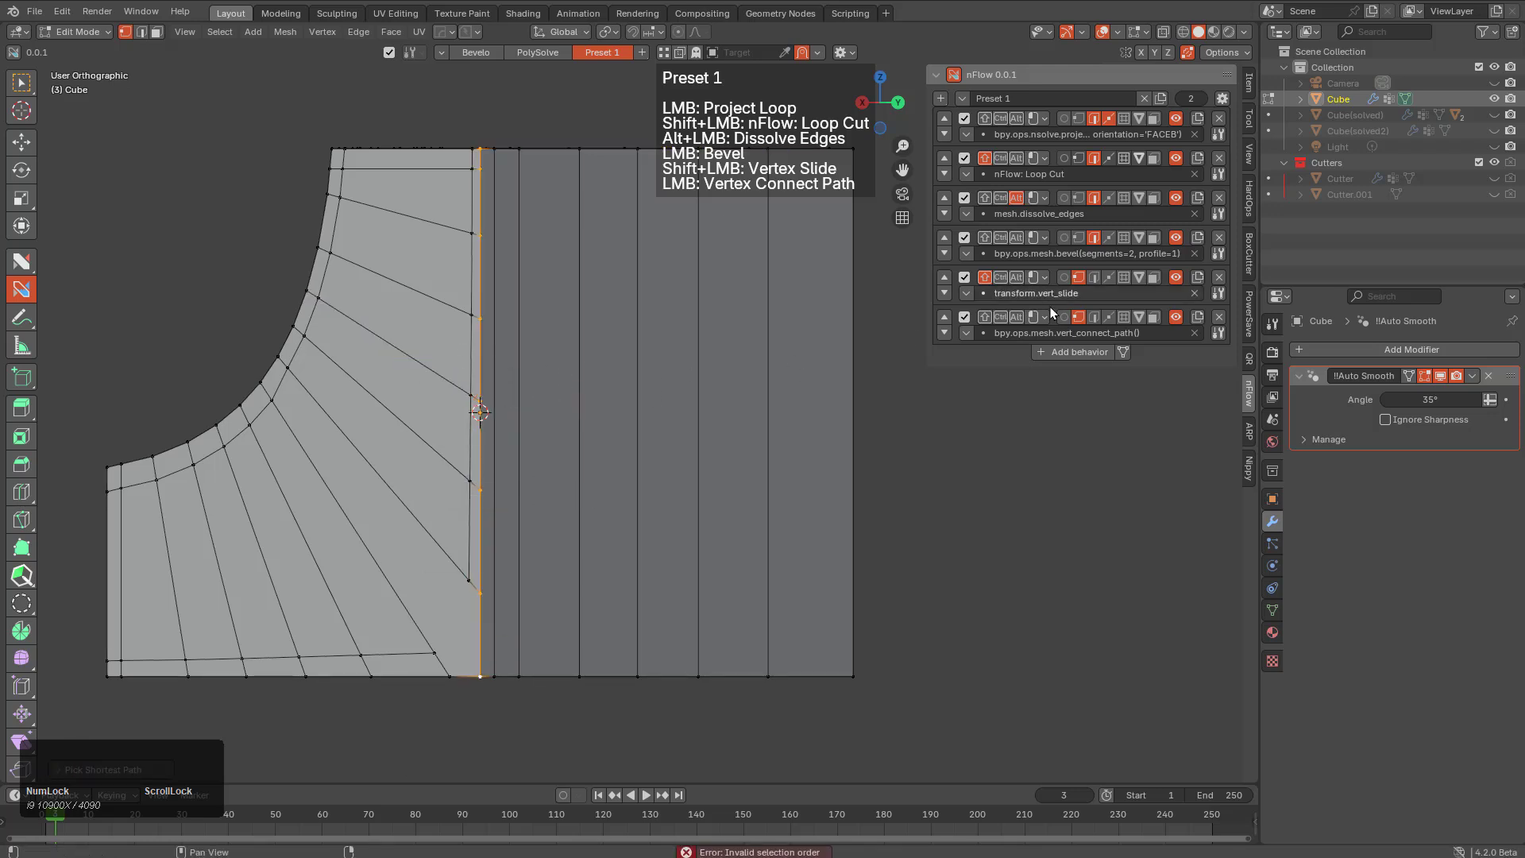
{"action": "left_click", "coordinate": [479, 277]}
{"action": "left_click_drag", "start_coordinate": [826, 329], "coordinate": [903, 338]}
Select the vertices on the remaining side's outer vertical edge and project them horizontally across the face to complete its grid
{"action": "scroll", "coordinate": [721, 422], "scroll_direction": "down", "scroll_amount": 2}
{"action": "middle_click_drag", "start_coordinate": [703, 427], "coordinate": [509, 439]}
{"action": "left_click", "coordinate": [818, 322]}
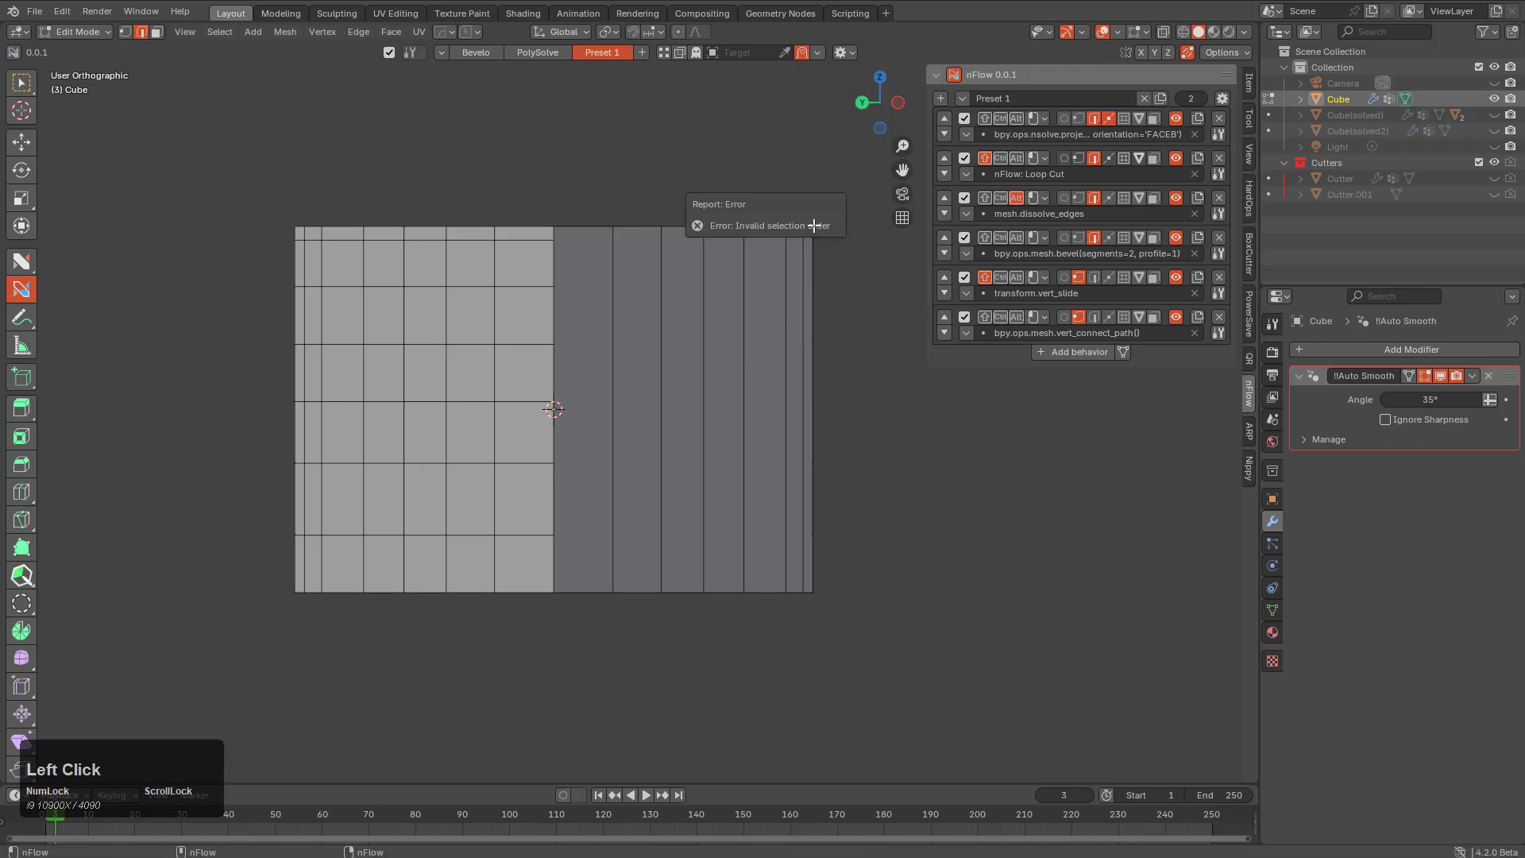
{"action": "middle_click_drag", "start_coordinate": [900, 531], "coordinate": [782, 326]}
{"action": "scroll", "coordinate": [784, 309], "scroll_direction": "up", "scroll_amount": 3}
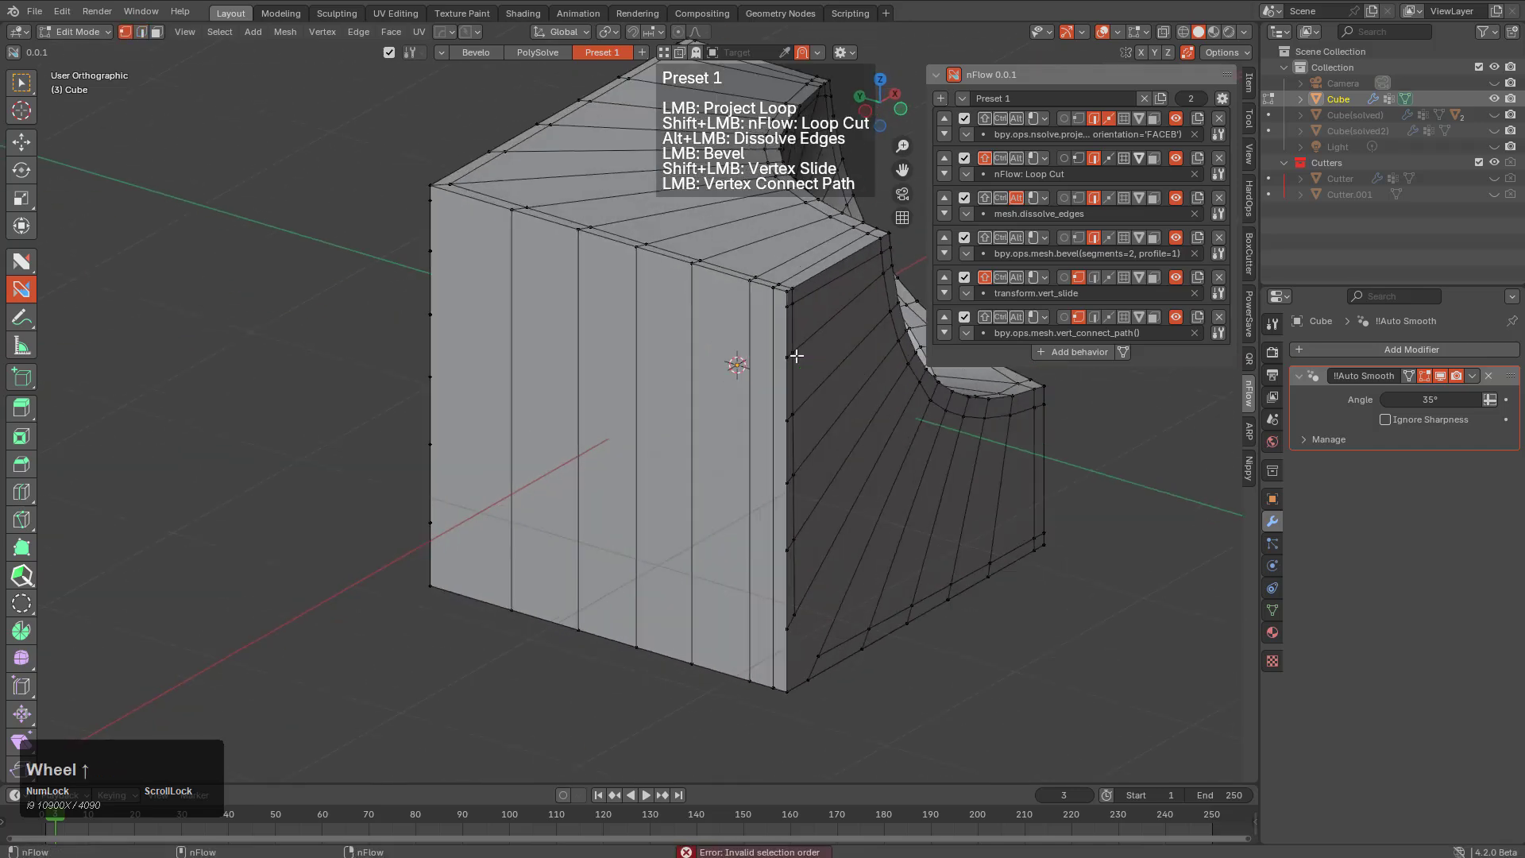
{"action": "left_click", "coordinate": [782, 445]}
{"action": "middle_click_drag", "start_coordinate": [787, 695], "coordinate": [791, 574]}
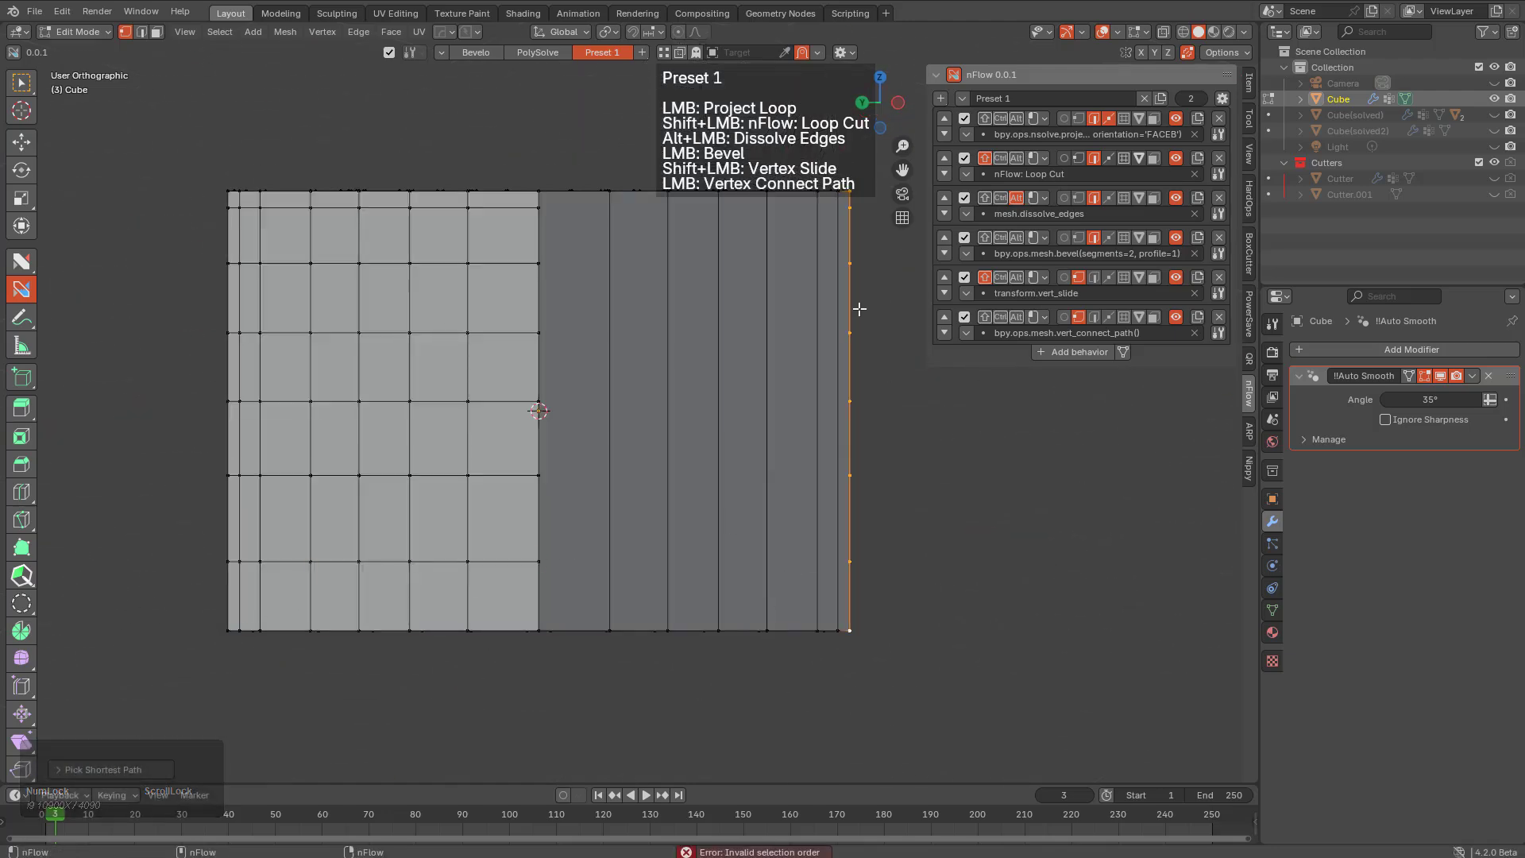
{"action": "left_click_drag", "start_coordinate": [850, 401], "coordinate": [348, 275]}
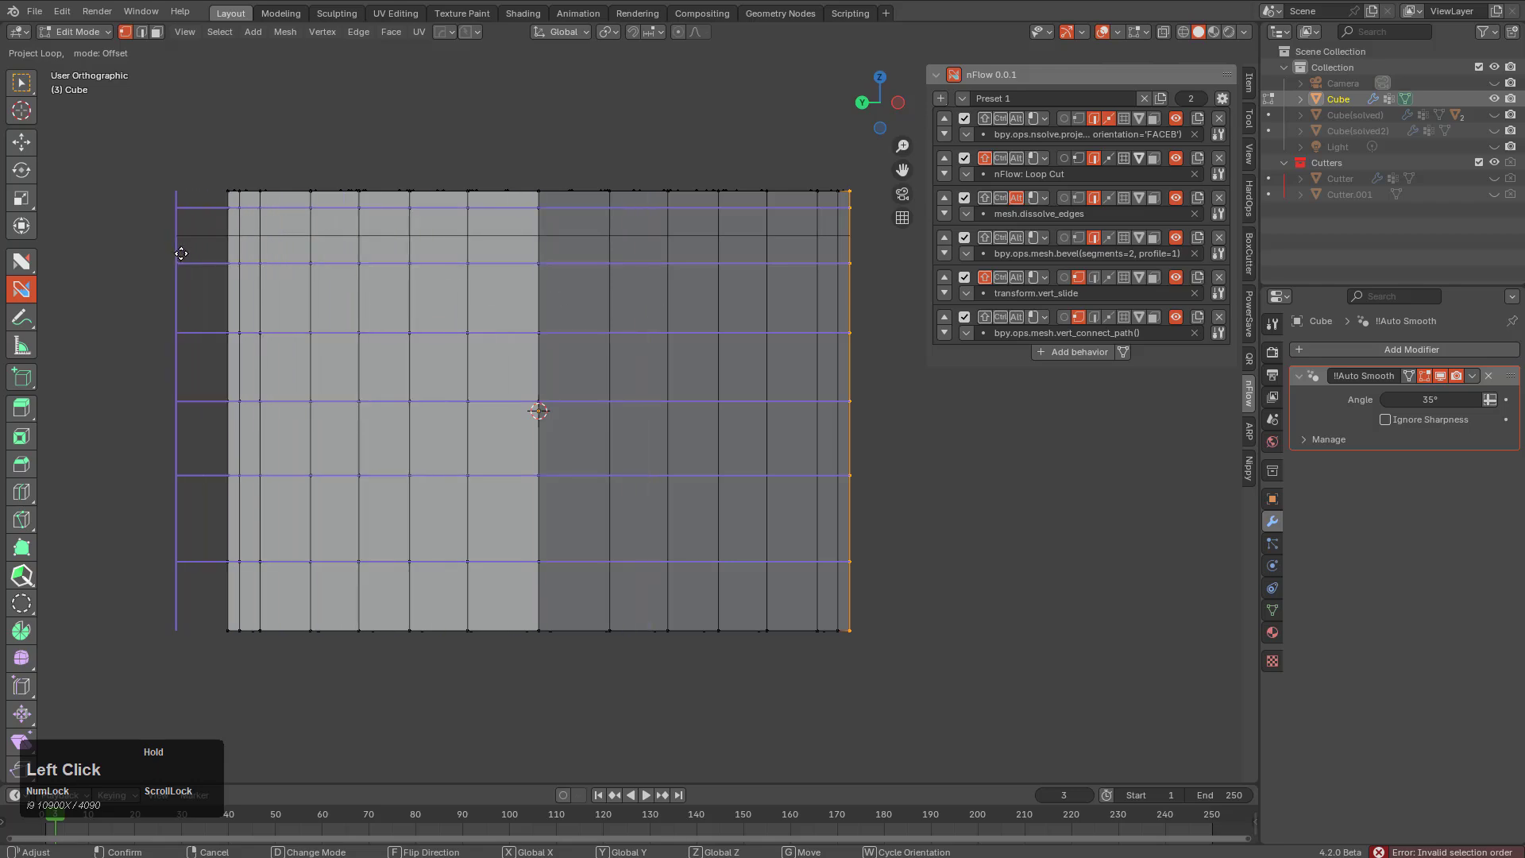
{"action": "left_click_drag", "start_coordinate": [181, 253], "coordinate": [181, 254]}
Disable the Project Loop behavior and assign Ctrl to the Bevel behavior in the preset
{"action": "middle_click_drag", "start_coordinate": [562, 286], "coordinate": [635, 540]}
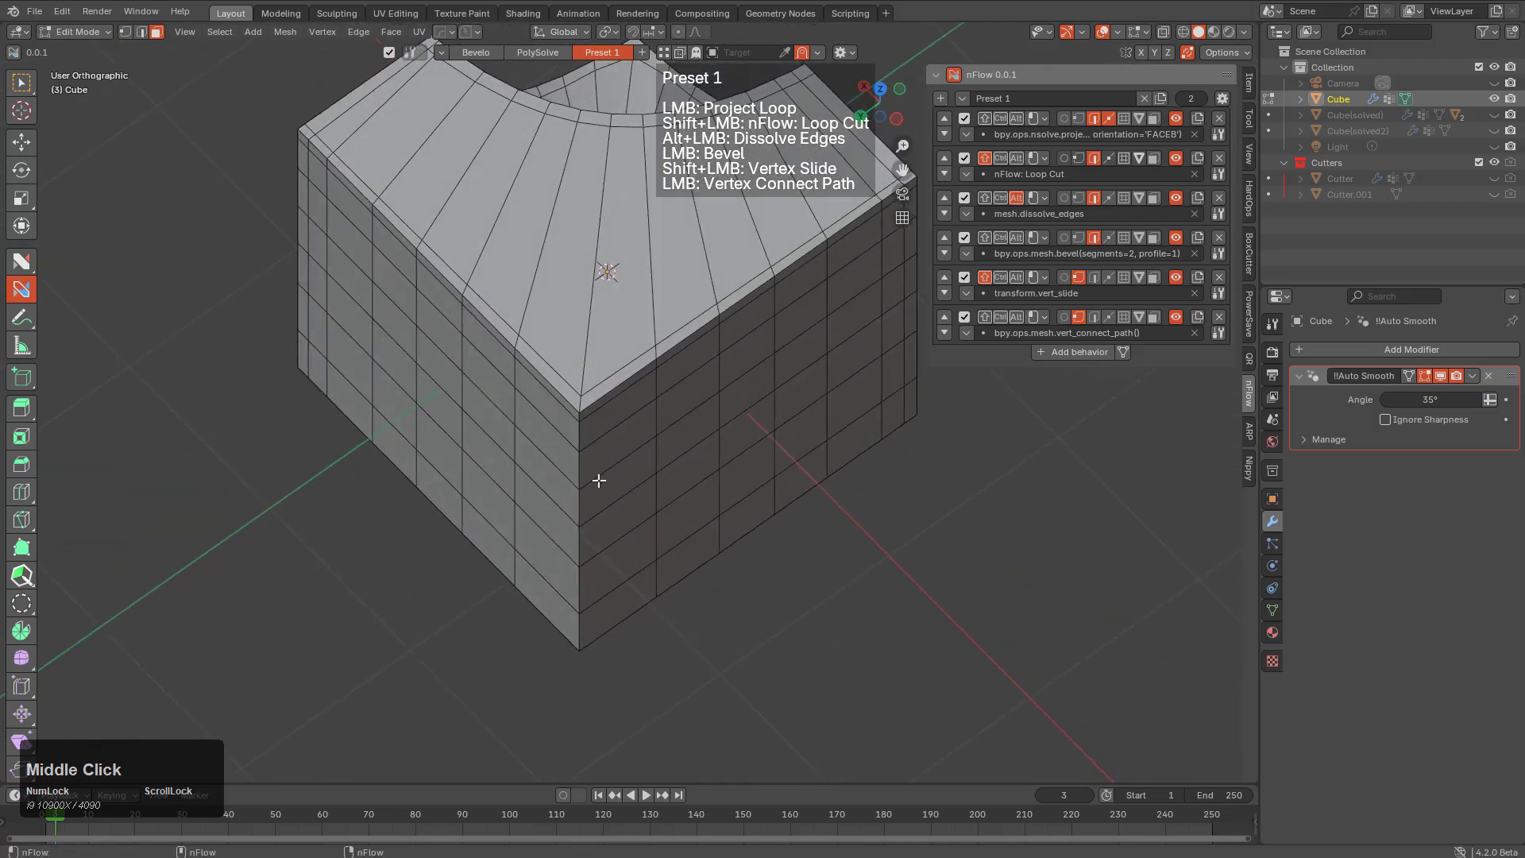
{"action": "scroll", "coordinate": [599, 436], "scroll_direction": "up", "scroll_amount": 3}
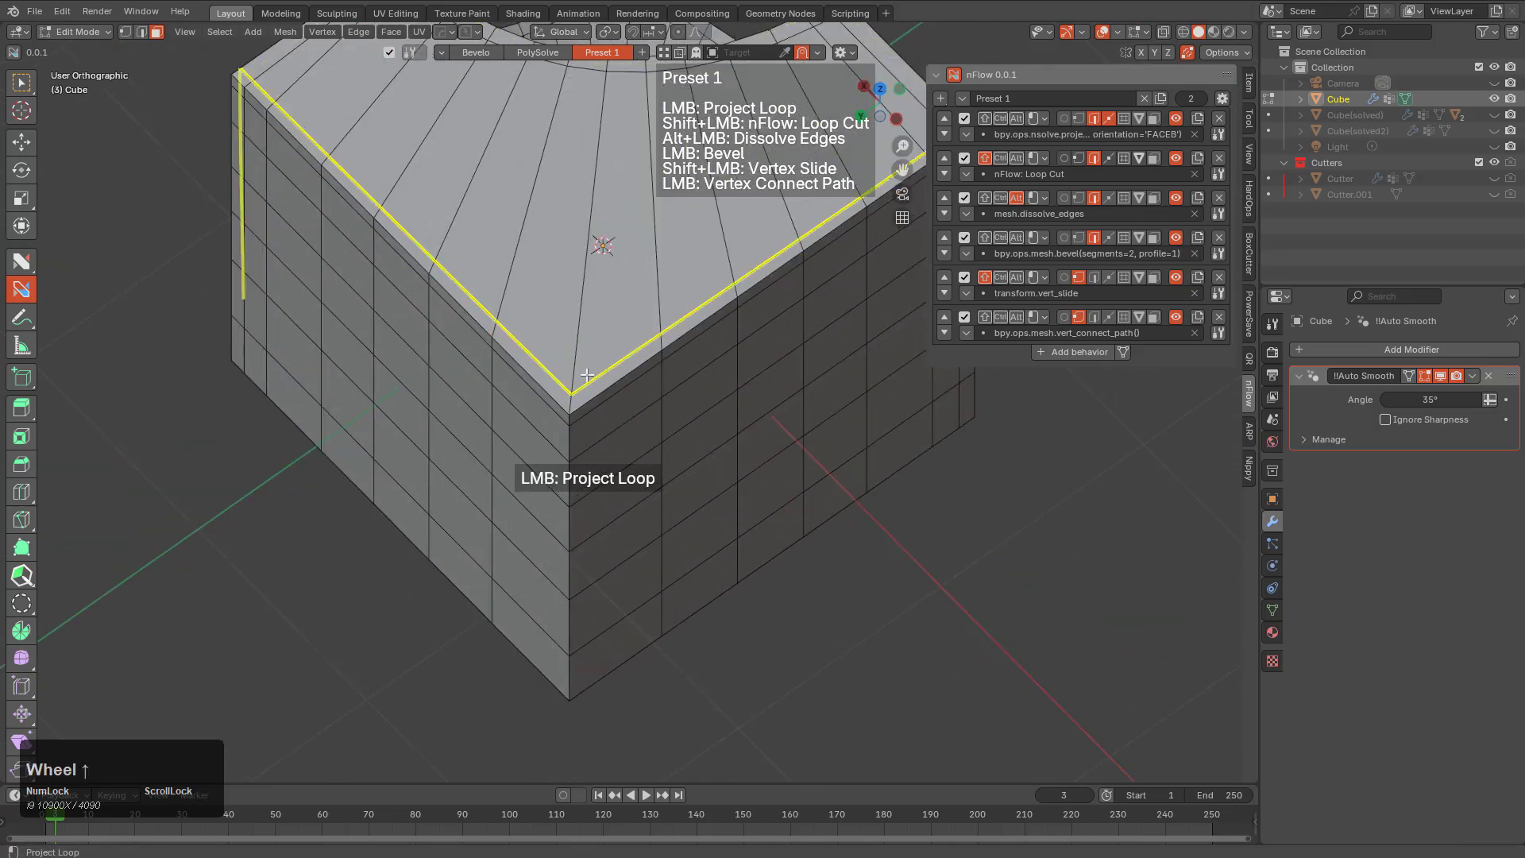
{"action": "key", "text": "2"}
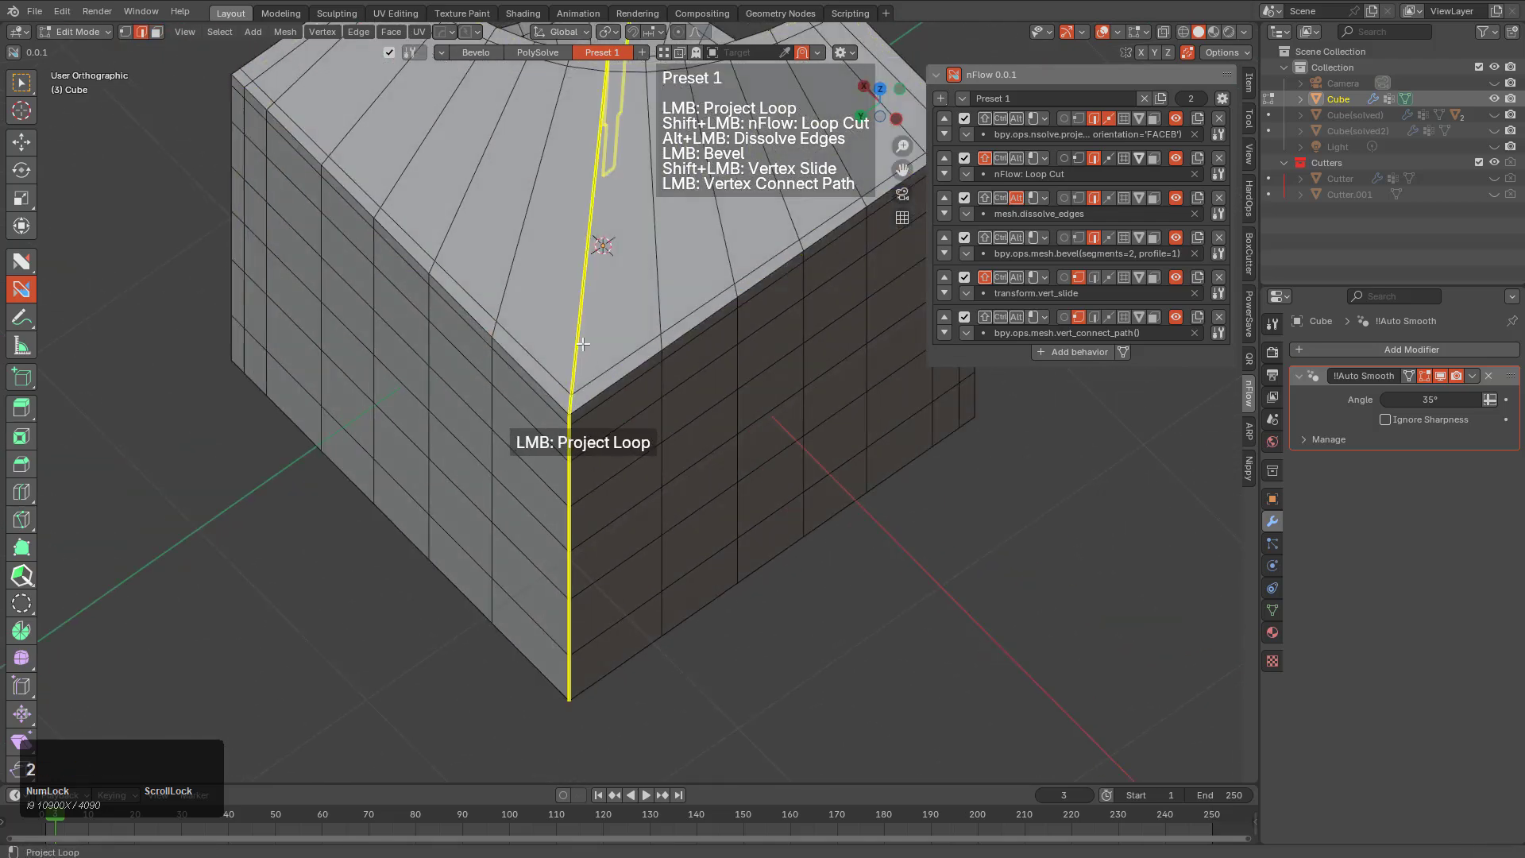
{"action": "left_click", "coordinate": [966, 119]}
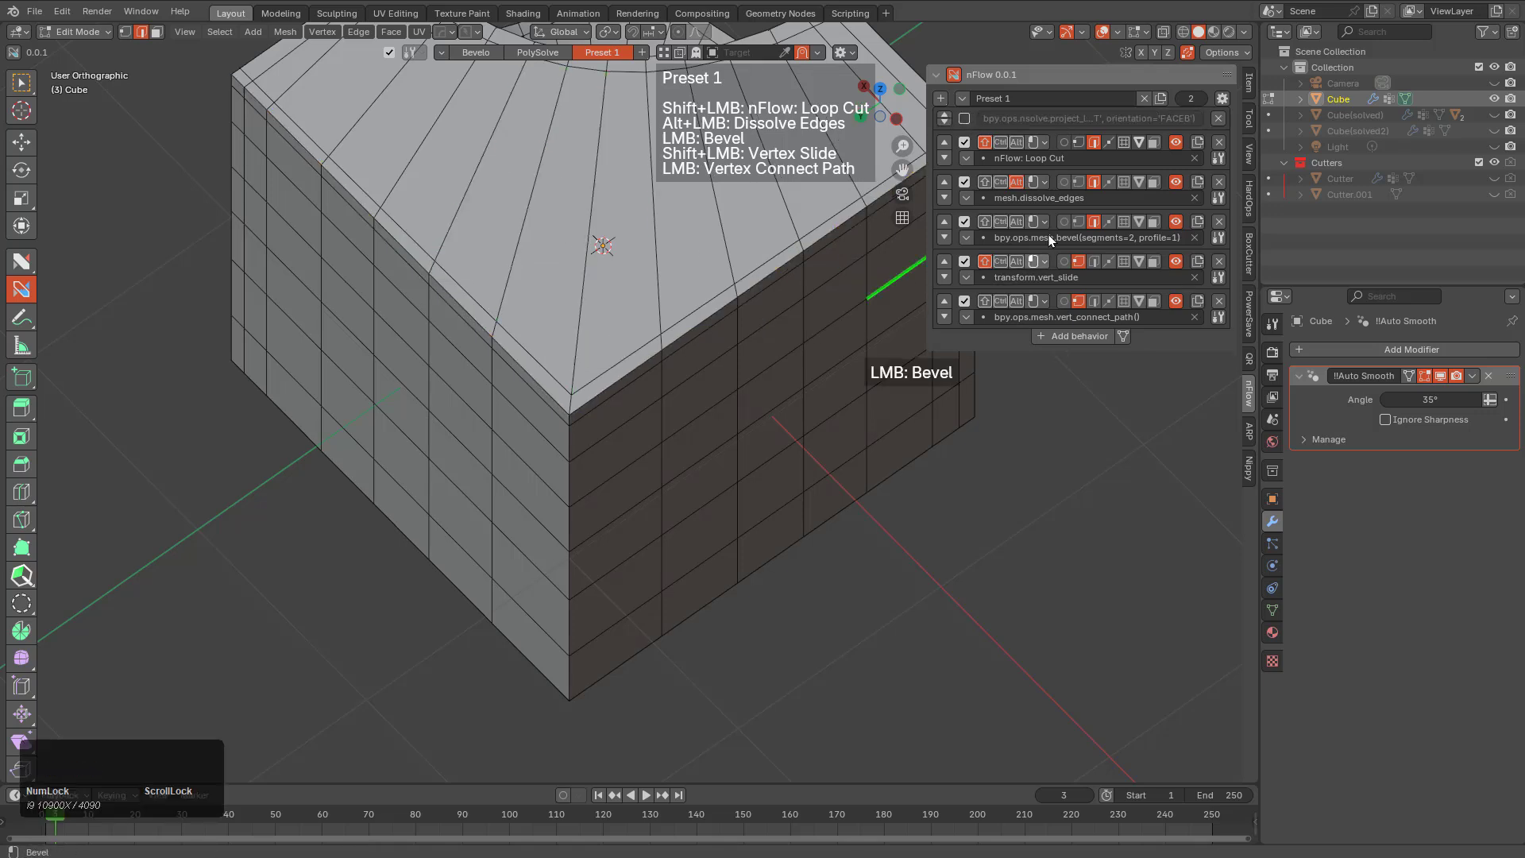
{"action": "left_click", "coordinate": [1000, 221]}
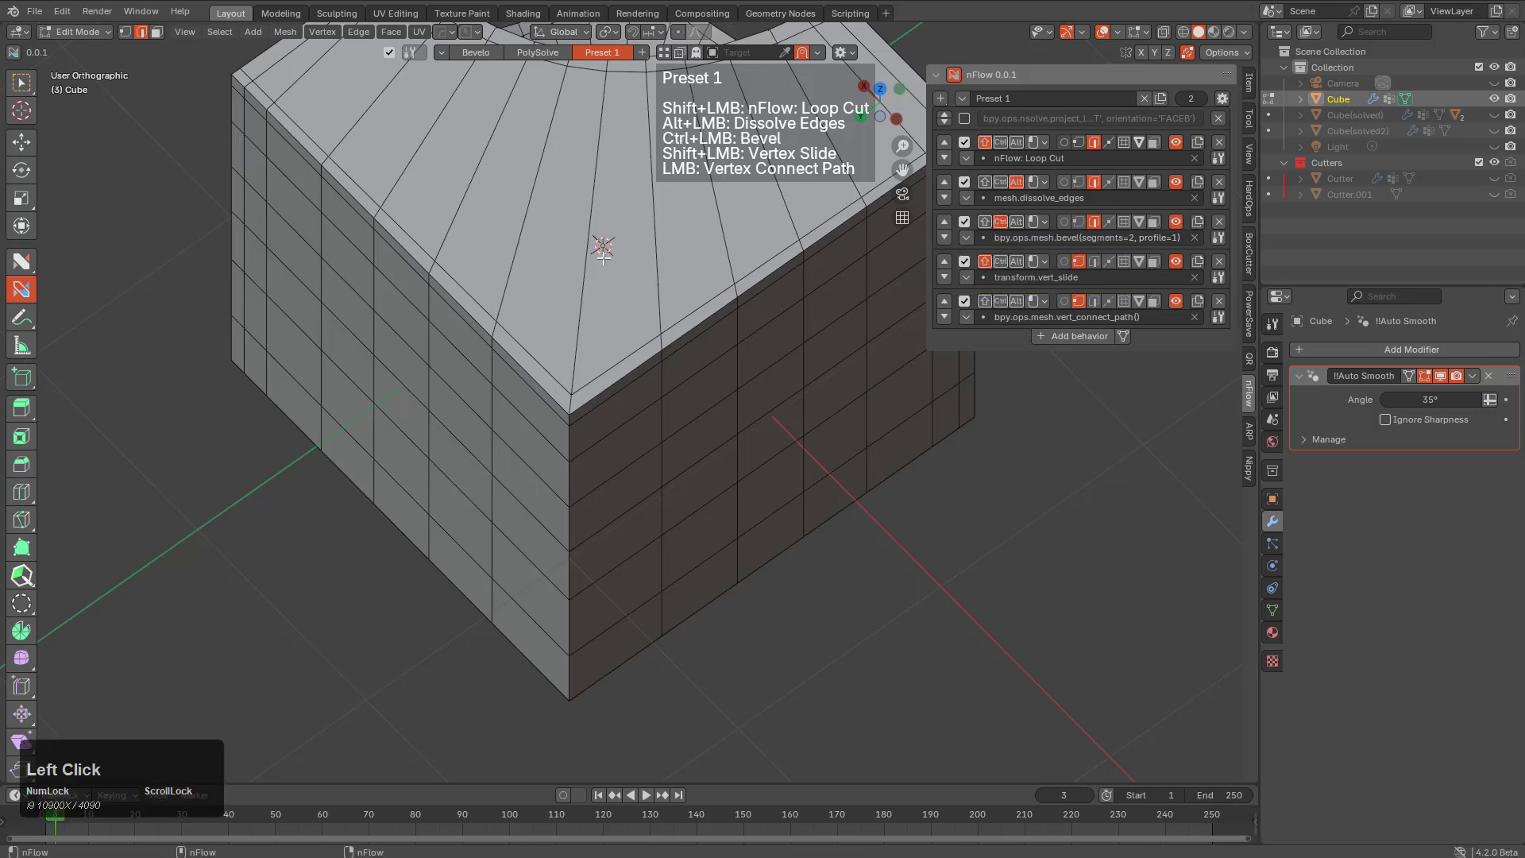
{"action": "middle_click_drag", "start_coordinate": [620, 232], "coordinate": [663, 279]}
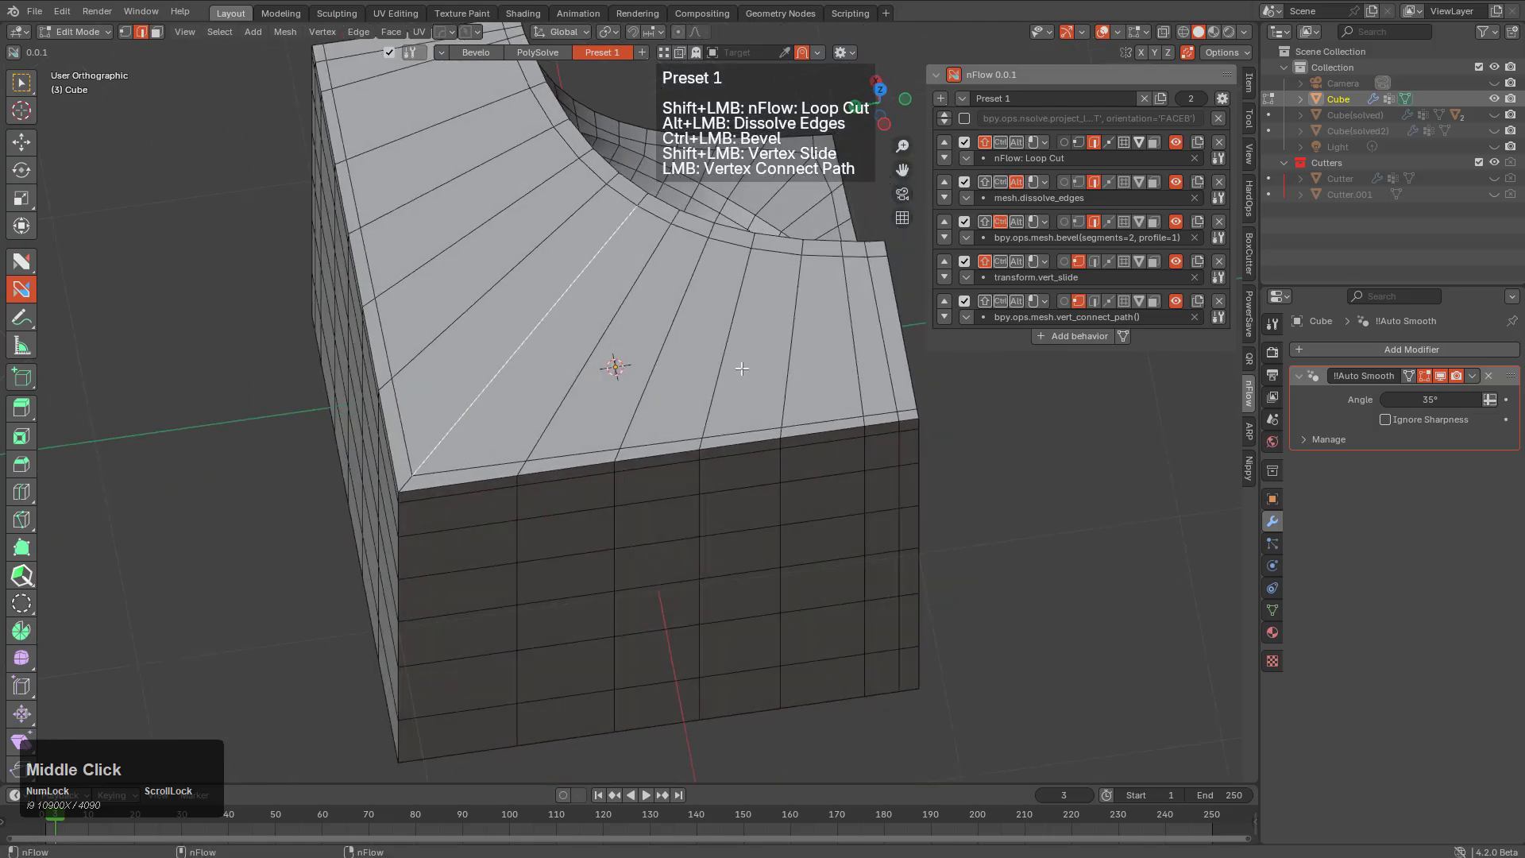
{"action": "middle_click_drag", "start_coordinate": [741, 369], "coordinate": [508, 284]}
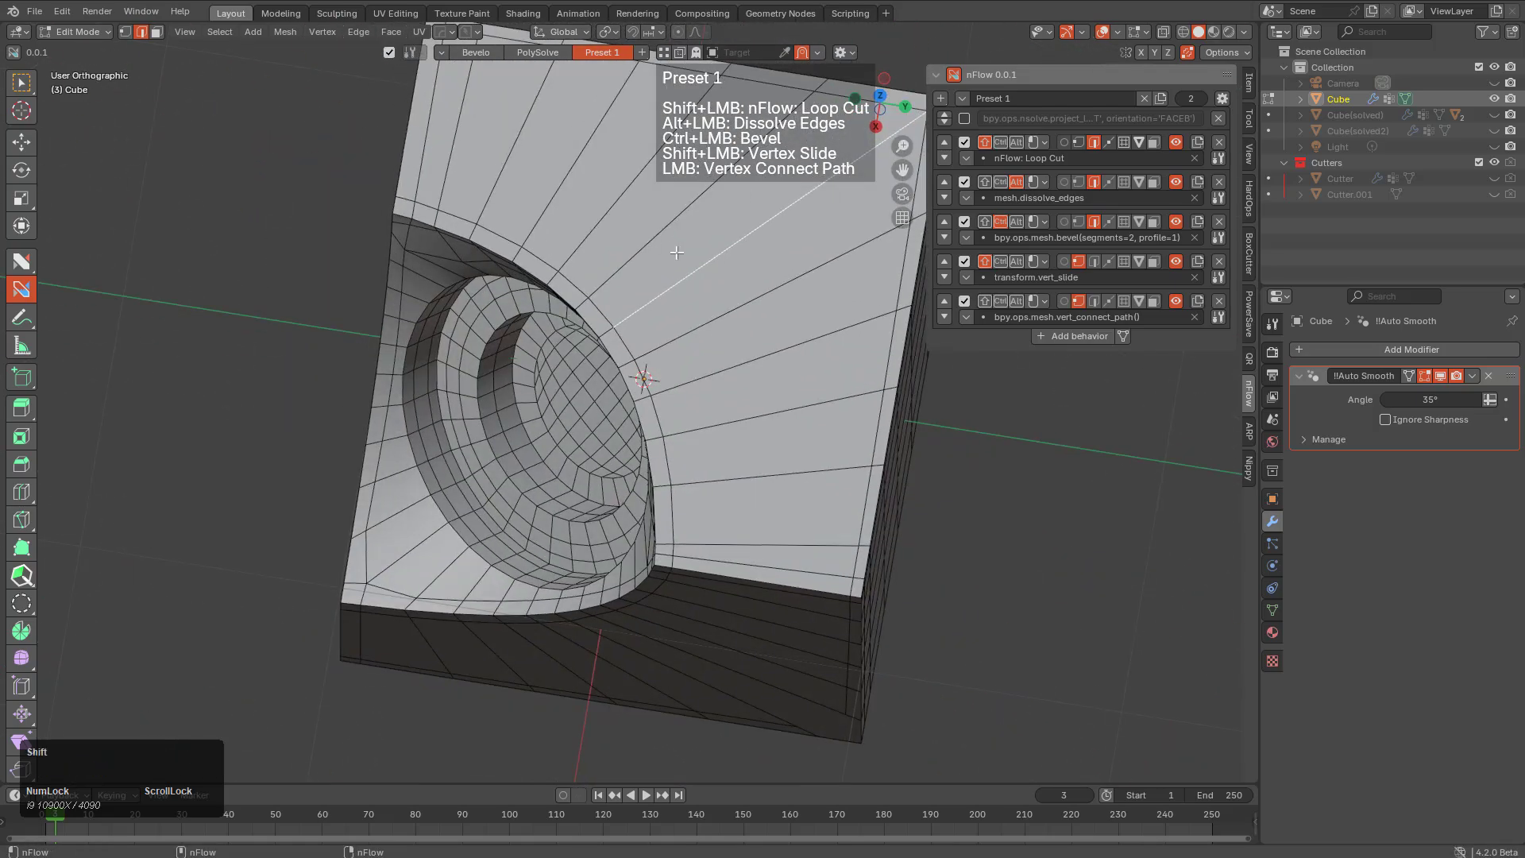
{"action": "middle_click_drag", "start_coordinate": [677, 253], "coordinate": [611, 444], "text": "shift"}
{"action": "left_click", "coordinate": [623, 492], "text": "alt"}
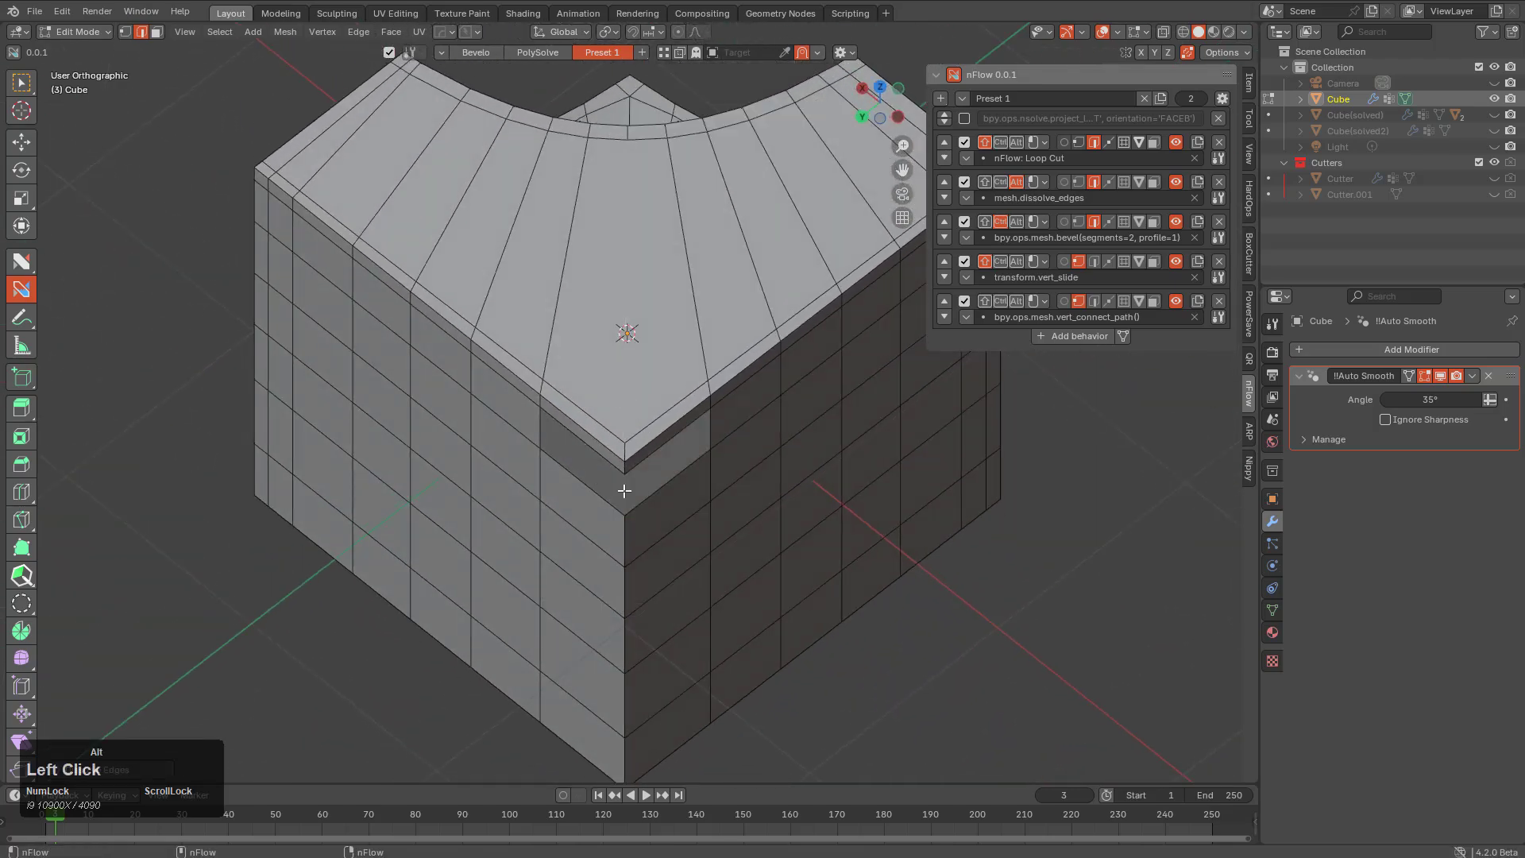
{"action": "key", "text": "ctrl+z"}
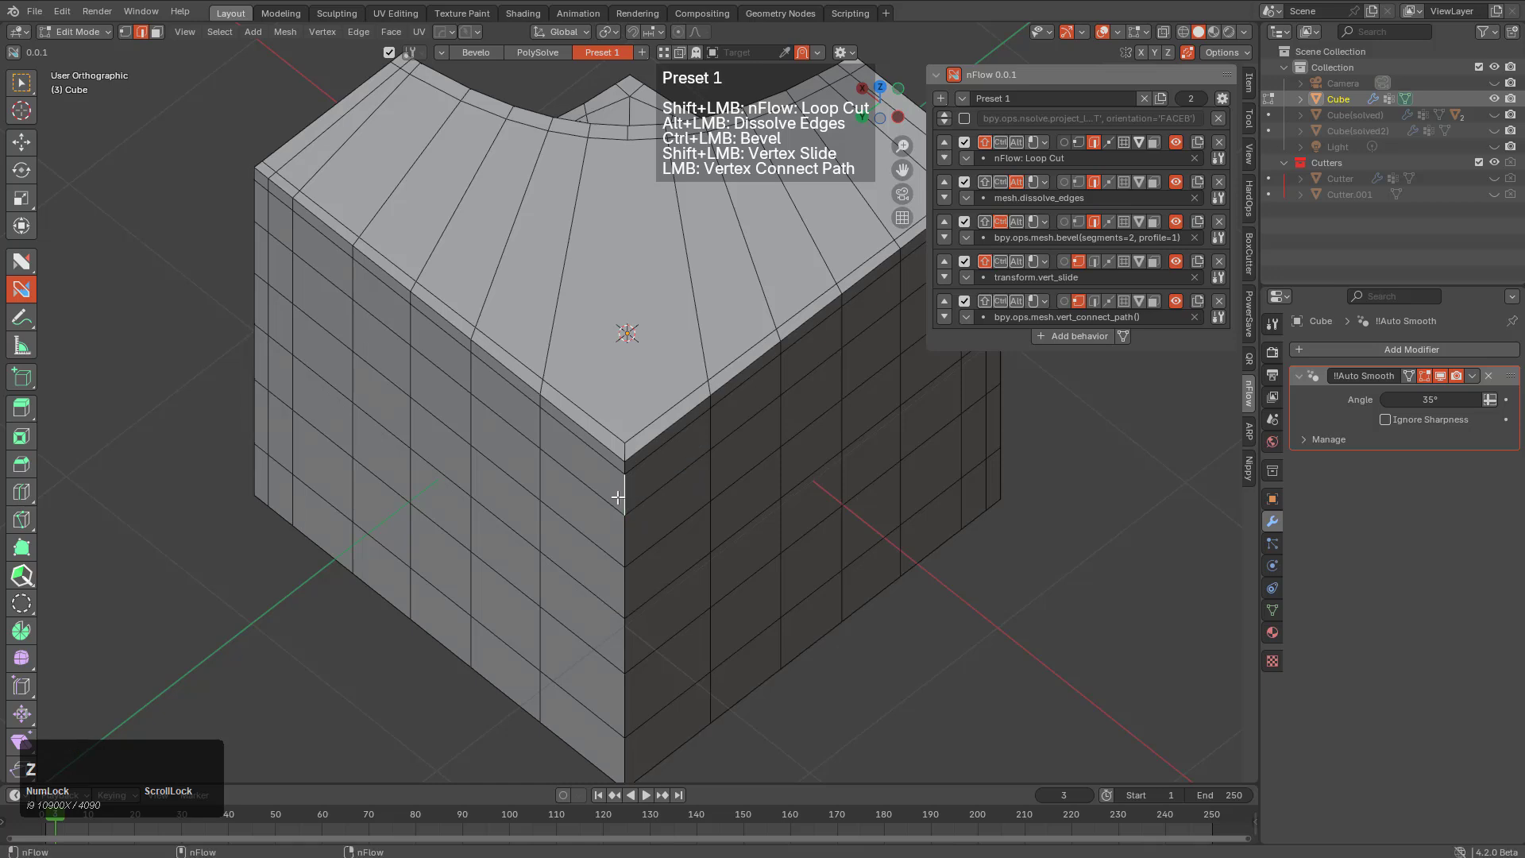
Disable the Dissolve Edges behavior in the nFlow preset
{"action": "key", "text": "alt"}
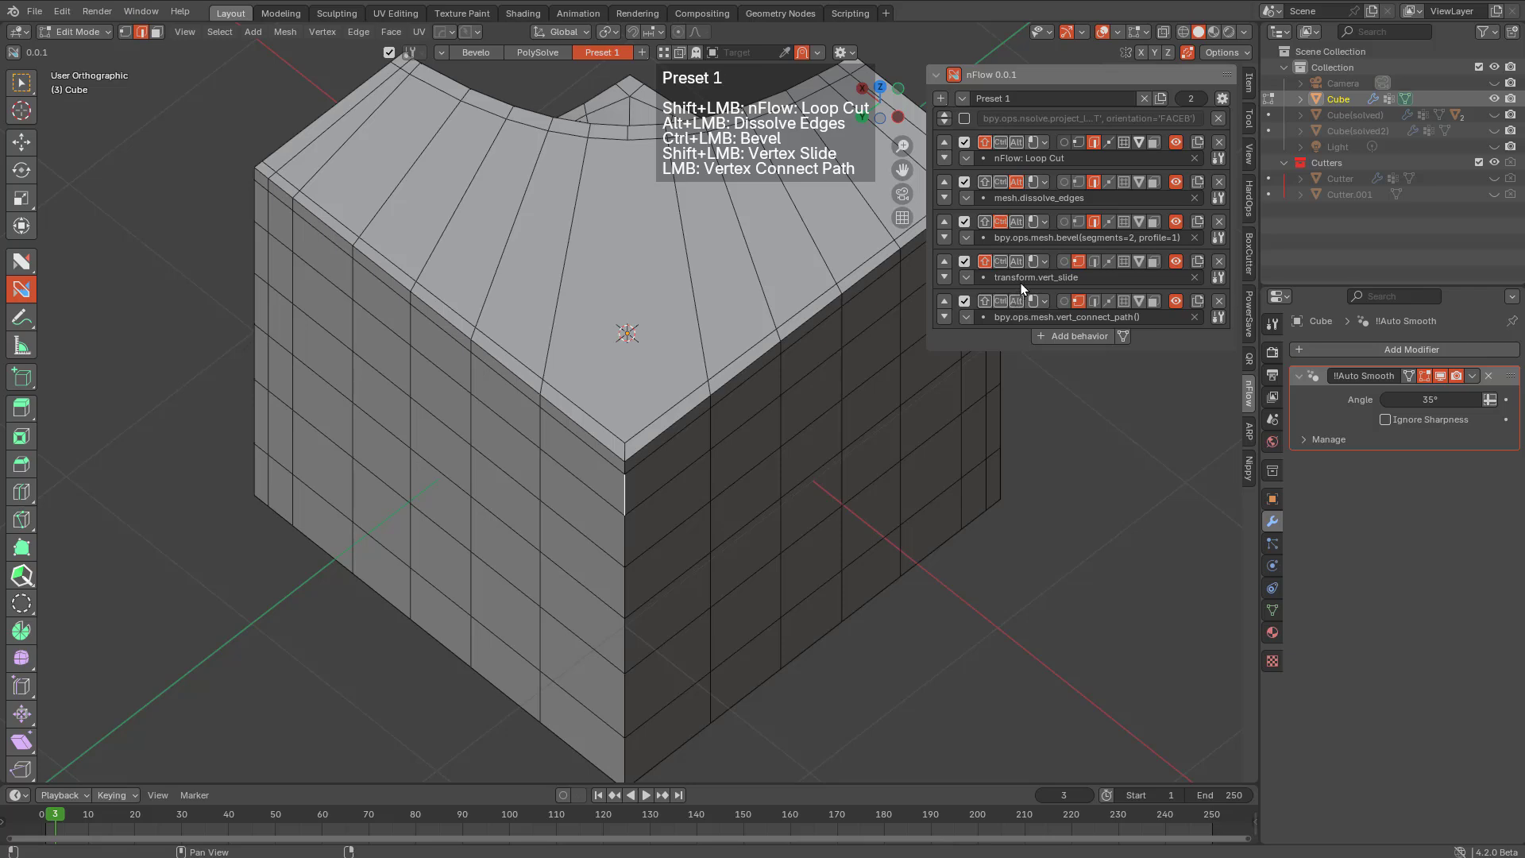
{"action": "left_click", "coordinate": [963, 183]}
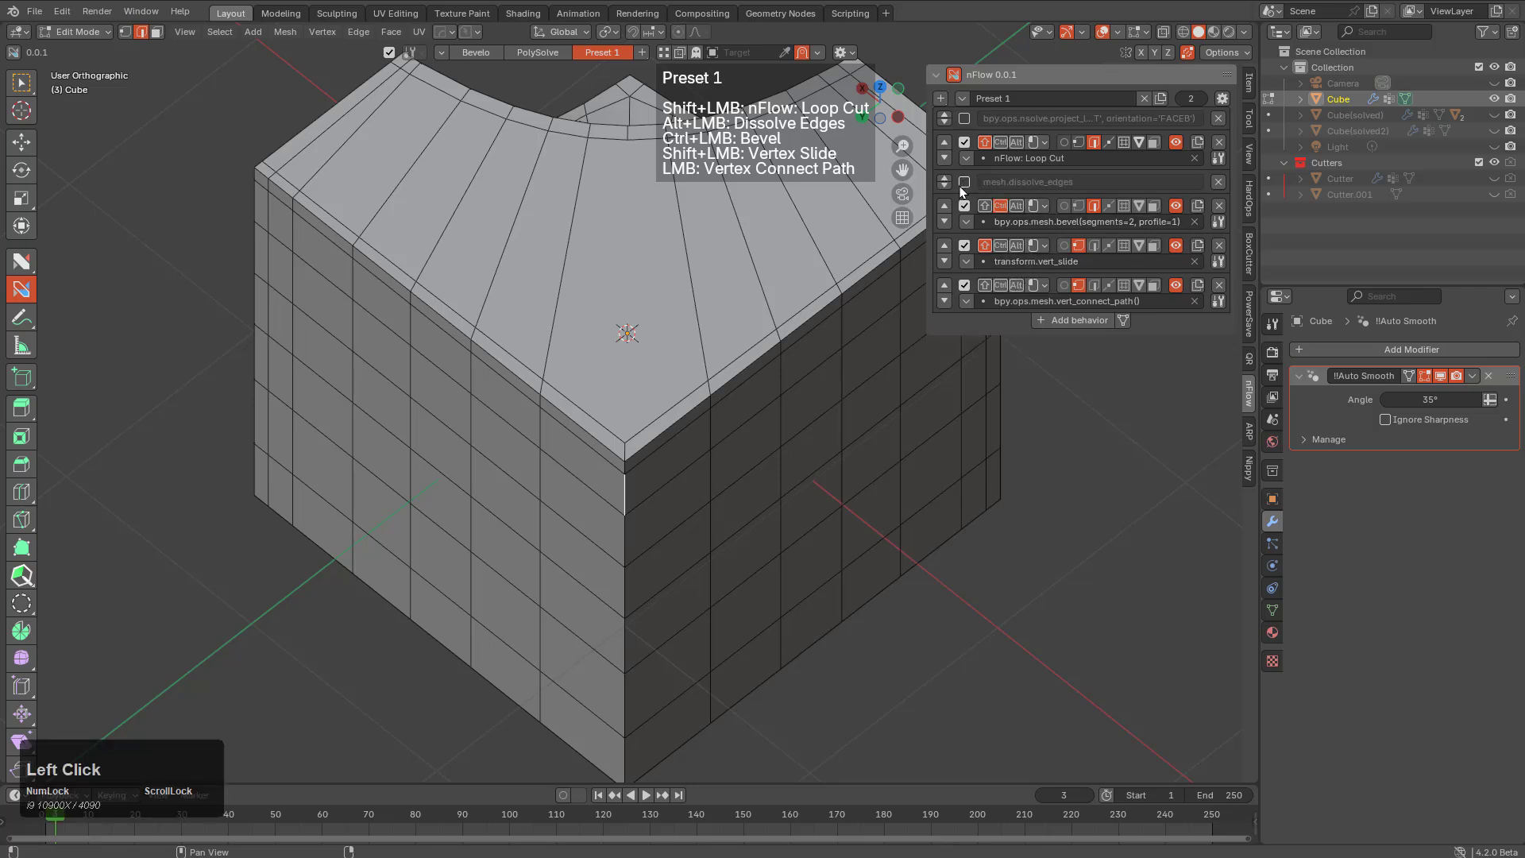
{"action": "key", "text": "alt"}
Bevel the full vertical corner edge between the two gridded side faces to add support loops, and clear the selection
{"action": "middle_click_drag", "start_coordinate": [621, 492], "coordinate": [660, 530]}
{"action": "key", "text": "alt"}
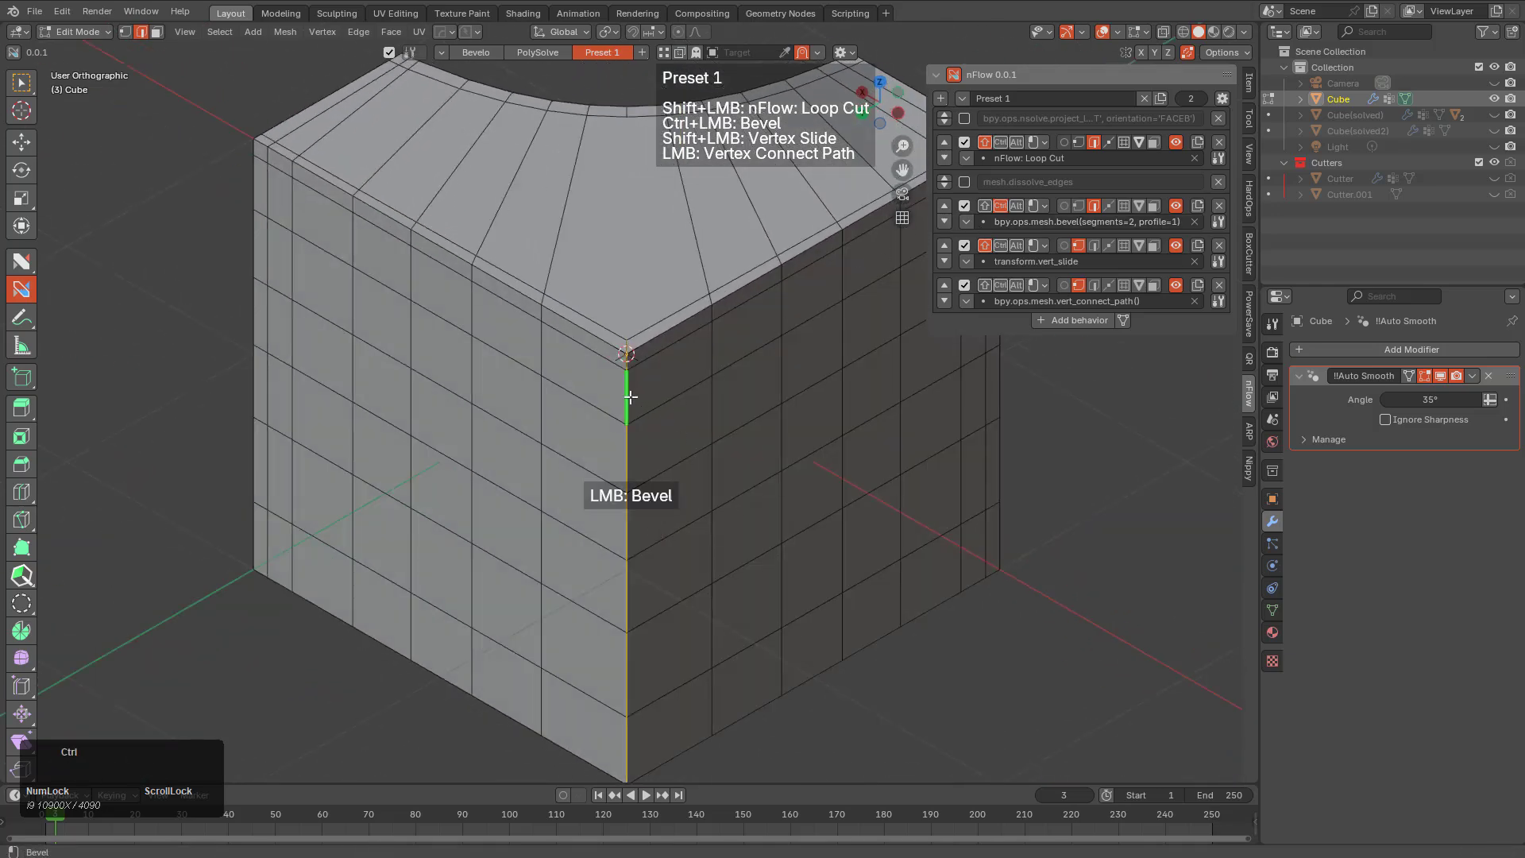
{"action": "left_click", "coordinate": [630, 397], "text": "ctrl"}
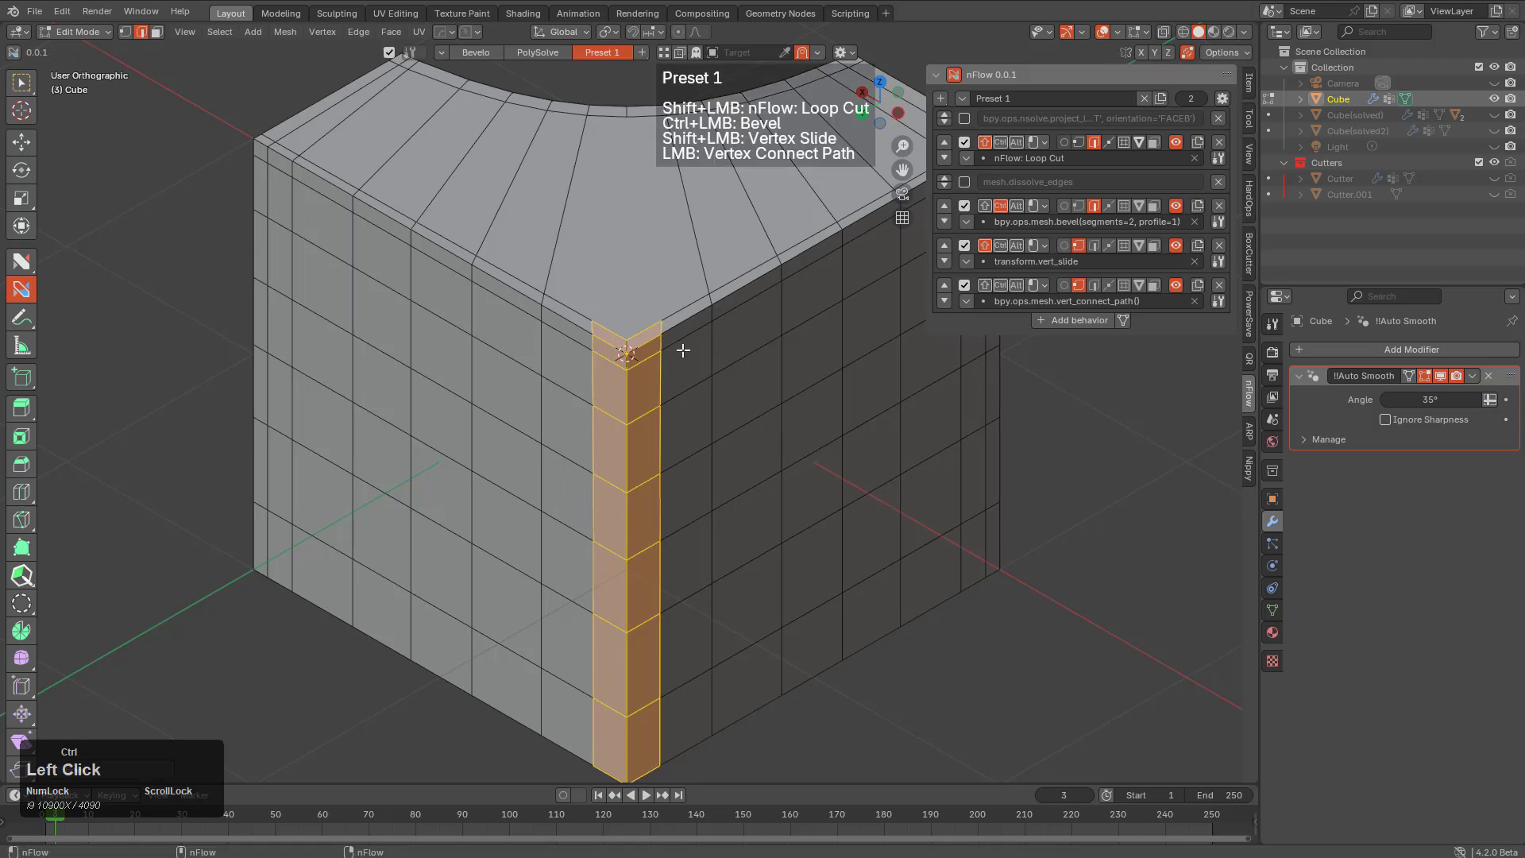
{"action": "key", "text": "a"}
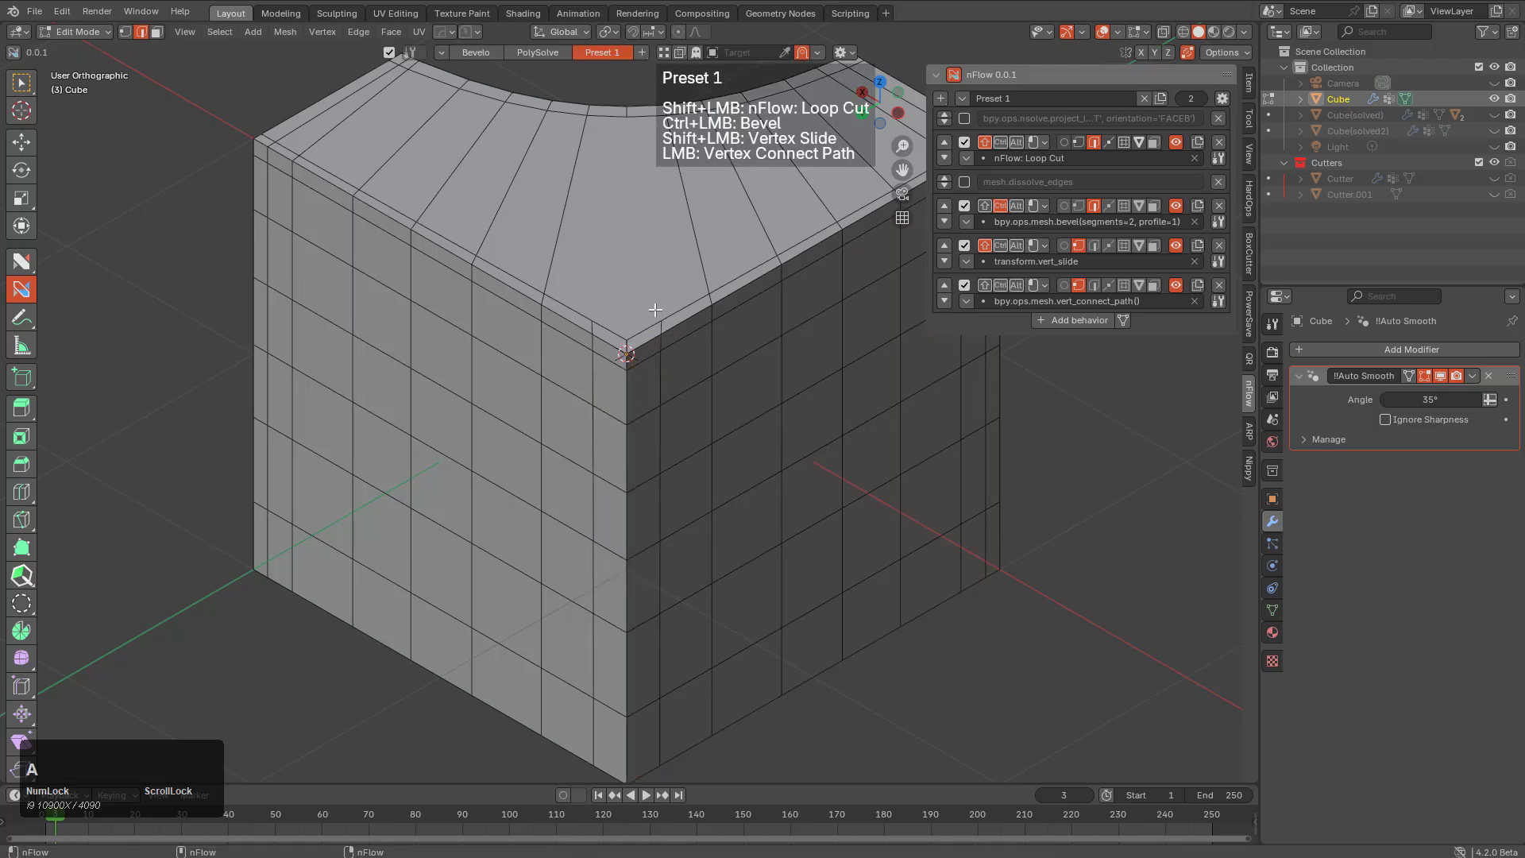
Maximize the viewport and add two support loop cuts across the top face, one parallel to each outer edge
{"action": "key", "text": "ctrl+alt+space"}
{"action": "middle_click_drag", "start_coordinate": [868, 238], "coordinate": [699, 347]}
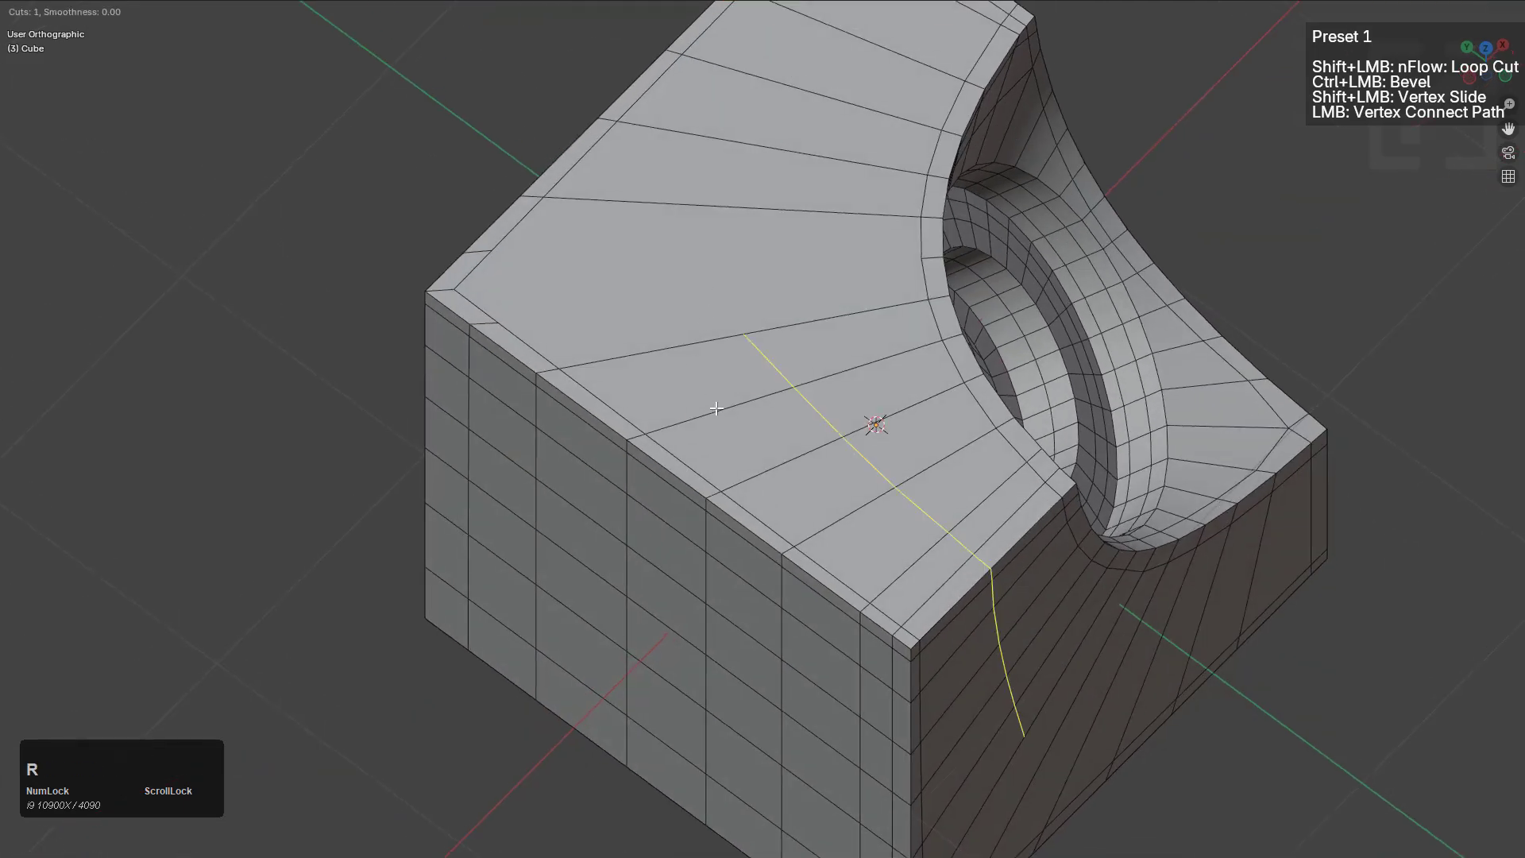
{"action": "left_click", "coordinate": [629, 483]}
{"action": "key", "text": "alt+a"}
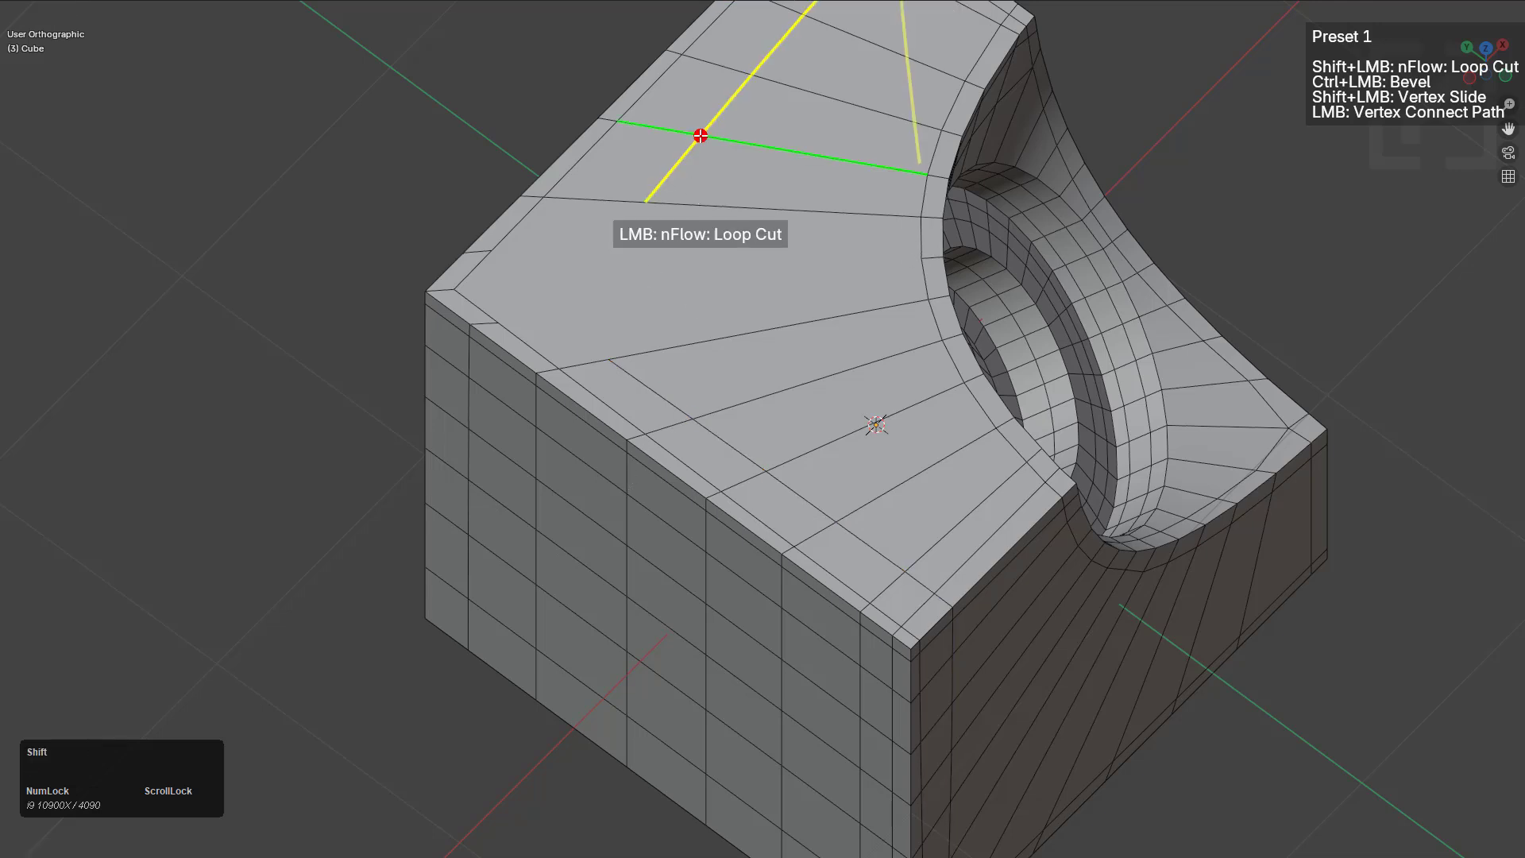
{"action": "left_click", "coordinate": [669, 129], "text": "shift"}
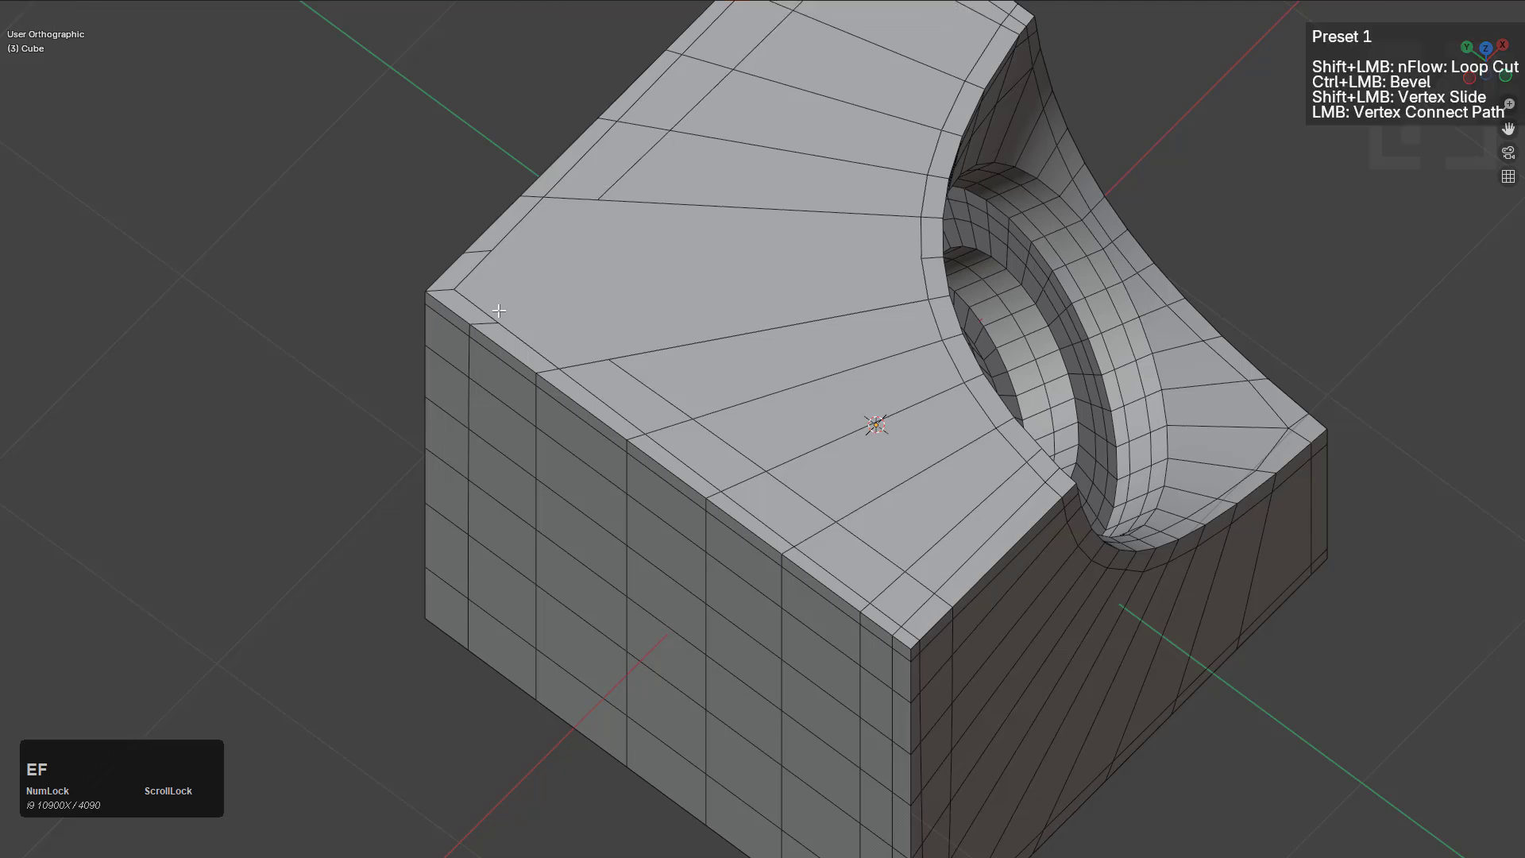
Connect the open ends of the support loops with vertex paths across the top face's outer corner
{"action": "left_click", "coordinate": [609, 359]}
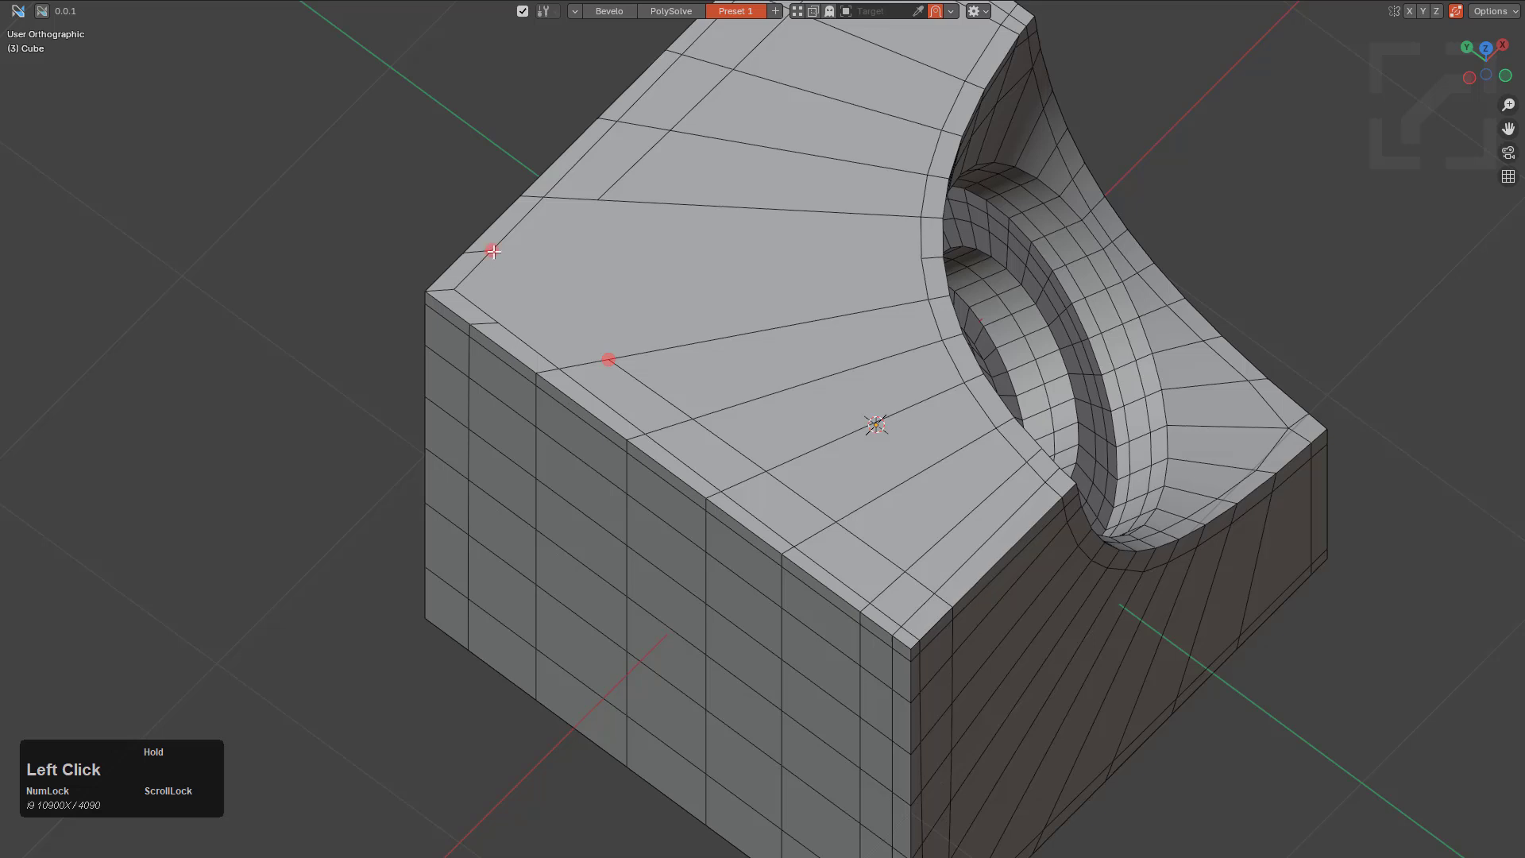
{"action": "left_click_drag", "start_coordinate": [493, 251], "coordinate": [492, 251]}
{"action": "left_click_drag", "start_coordinate": [498, 322], "coordinate": [598, 201]}
{"action": "key", "text": "alt+a"}
{"action": "left_click", "coordinate": [540, 286]}
{"action": "key", "text": "a"}
{"action": "scroll", "coordinate": [497, 311], "scroll_direction": "down", "scroll_amount": 3}
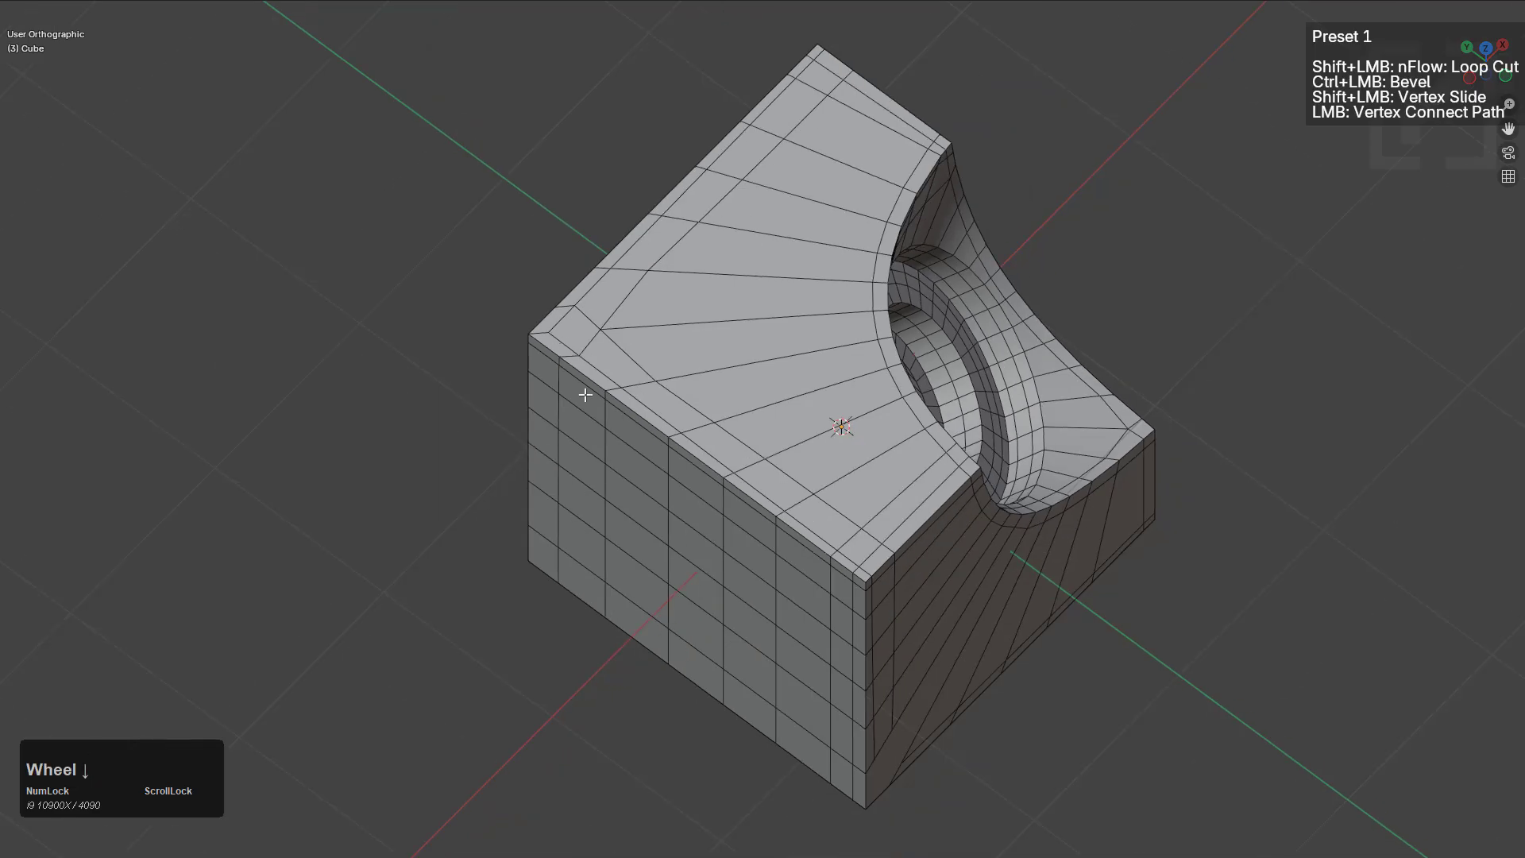
{"action": "middle_click_drag", "start_coordinate": [582, 398], "coordinate": [892, 426]}
{"action": "scroll", "coordinate": [872, 487], "scroll_direction": "up", "scroll_amount": 4}
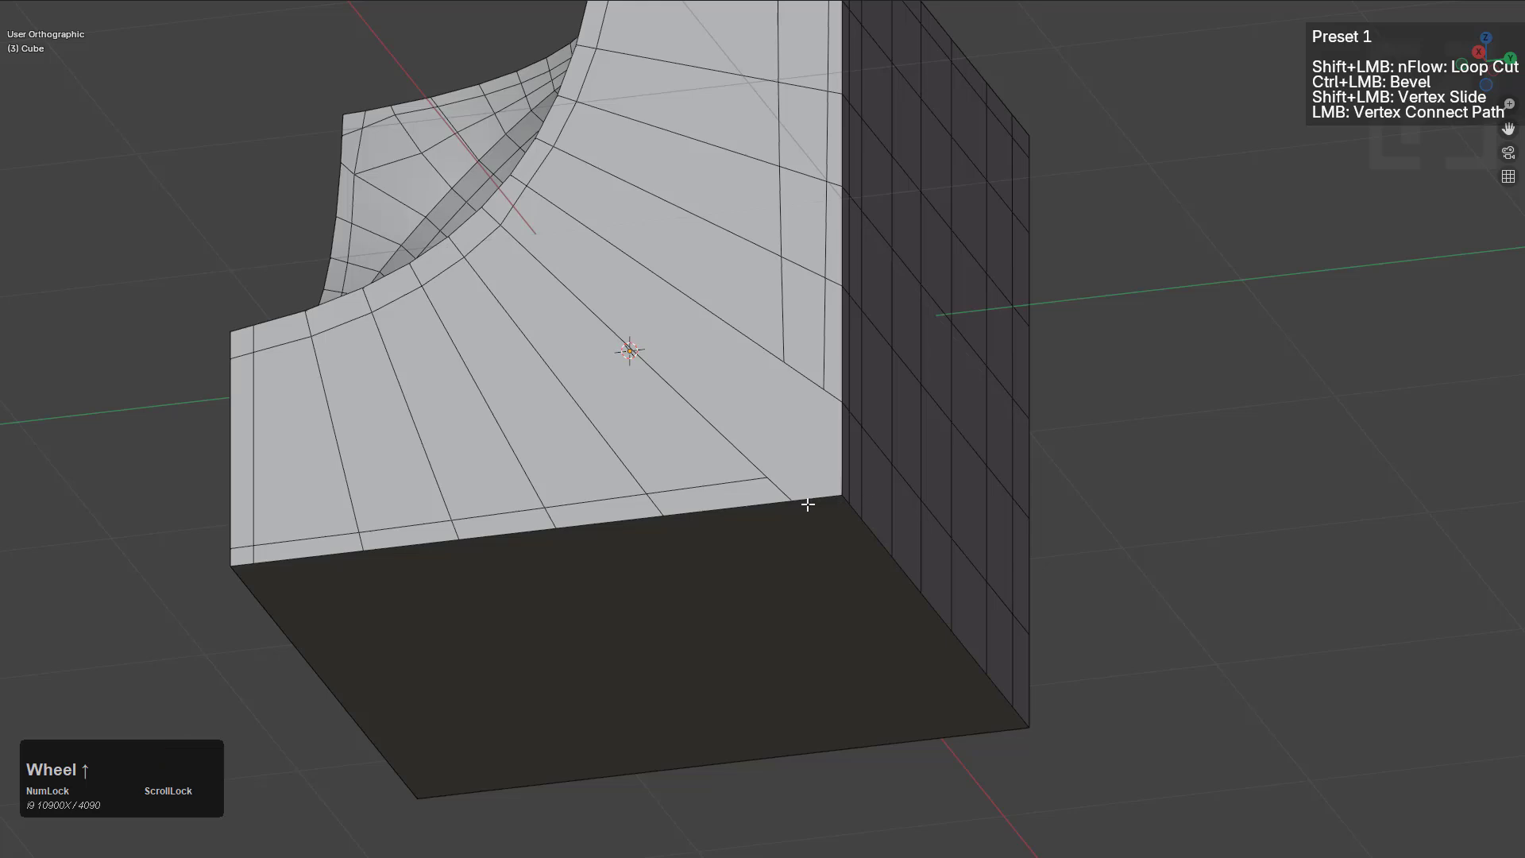
{"action": "mouse_move", "coordinate": [807, 504]}
{"action": "middle_mouse_down"}
{"action": "mouse_move", "coordinate": [752, 487]}
{"action": "mouse_move", "coordinate": [513, 480]}
{"action": "mouse_move", "coordinate": [792, 500]}
{"action": "middle_mouse_up"}
{"action": "key", "text": "ctrl+r"}
{"action": "left_click", "coordinate": [726, 496]}
{"action": "right_click", "coordinate": [732, 491]}
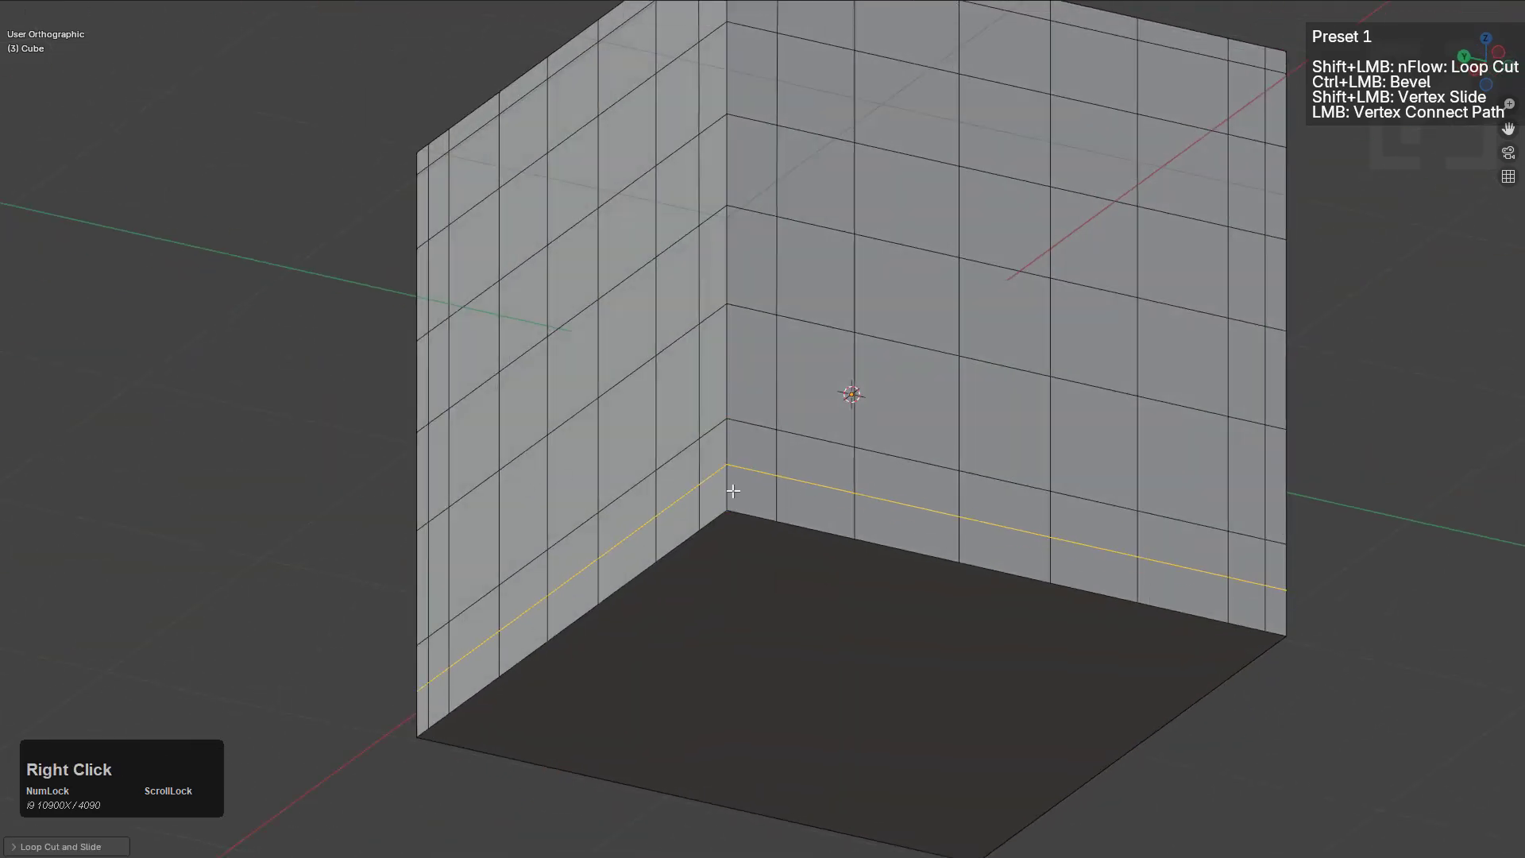
{"action": "key", "text": "ctrl+z"}
{"action": "left_click", "coordinate": [776, 504]}
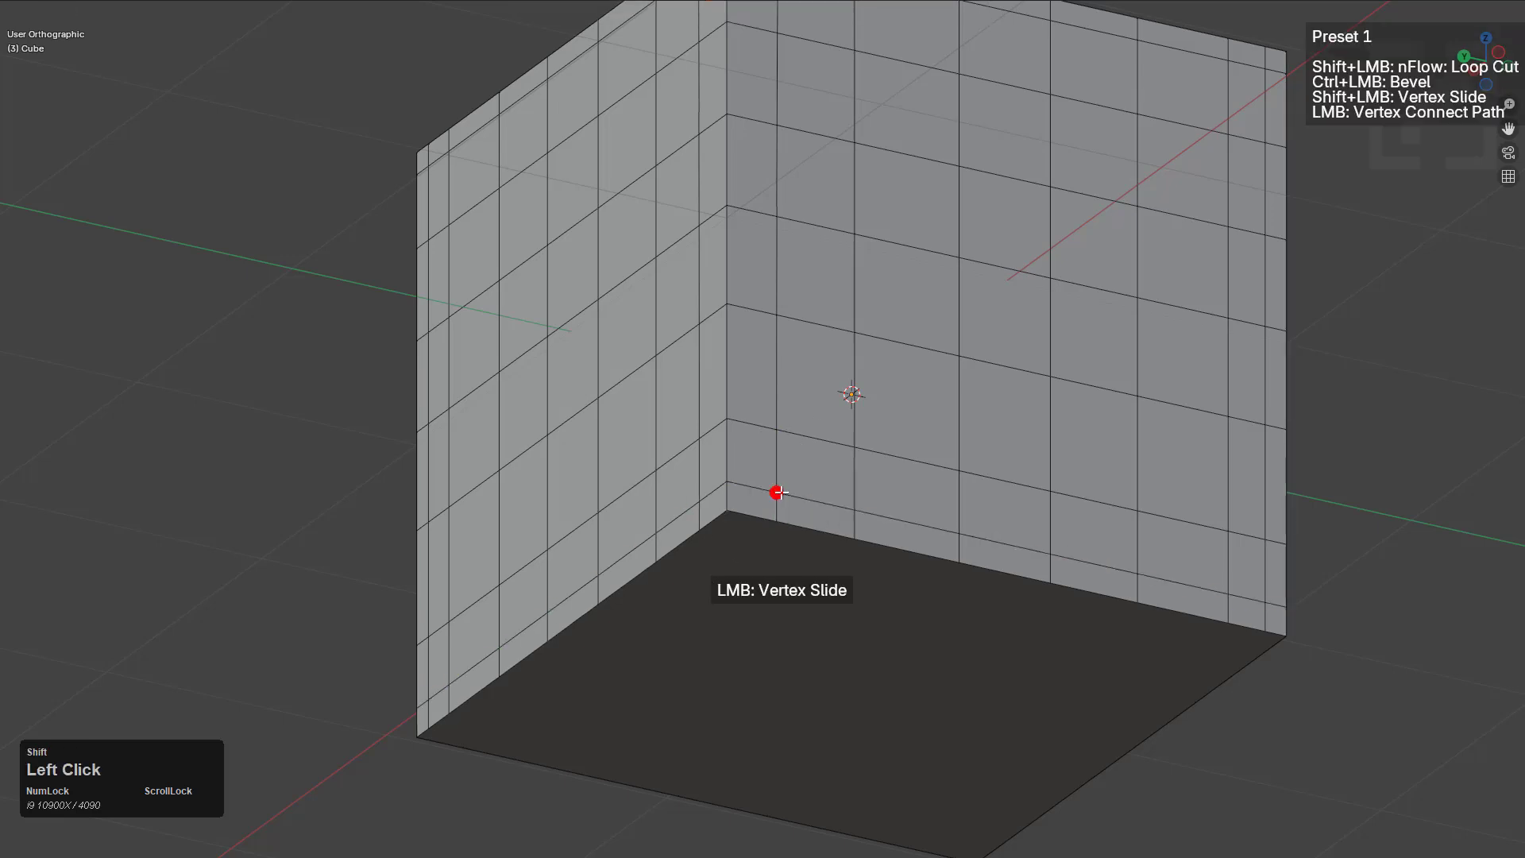
{"action": "key", "text": "ctrl+z"}
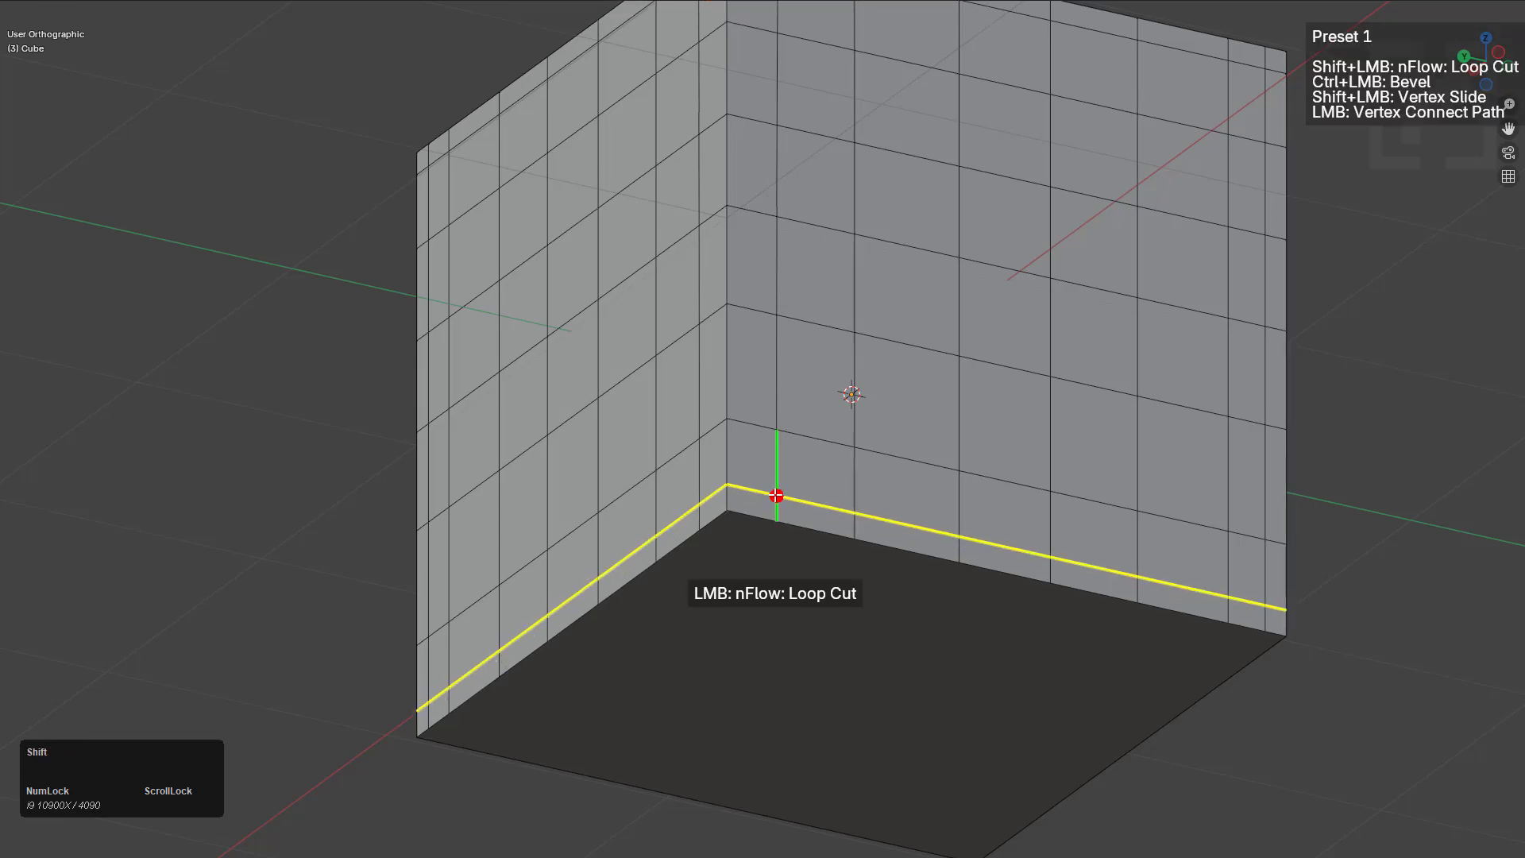
Add a loop cut close to the gridded sides' bottom edge and connect it to the neighbouring cutout face's bottom loop
{"action": "left_click", "coordinate": [775, 505], "text": "shift"}
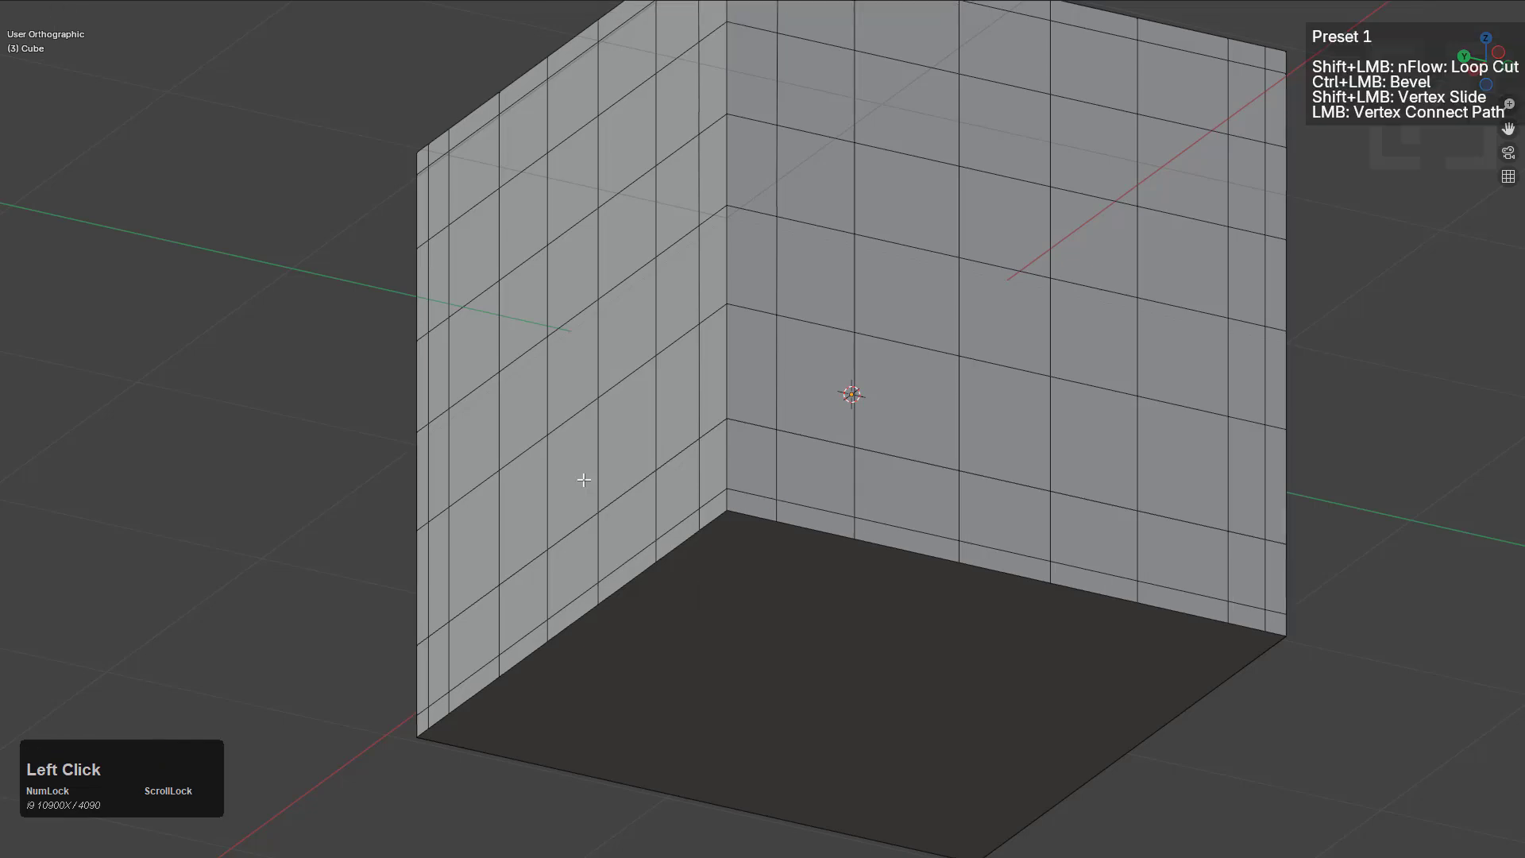
{"action": "middle_click_drag", "start_coordinate": [773, 501], "coordinate": [834, 504]}
{"action": "scroll", "coordinate": [769, 565], "scroll_direction": "up", "scroll_amount": 3}
{"action": "left_click", "coordinate": [807, 606]}
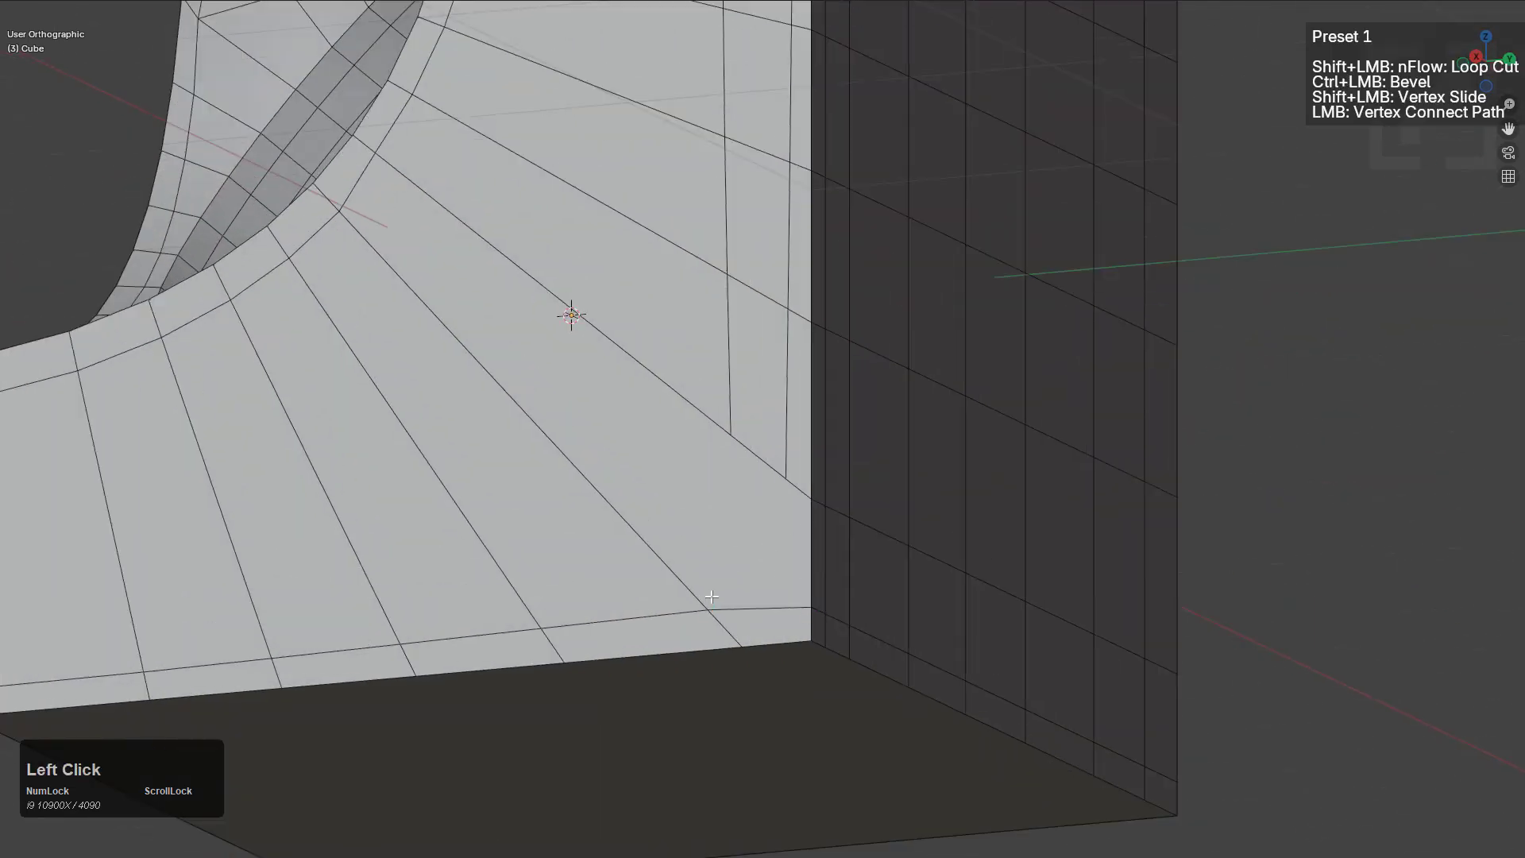
{"action": "scroll", "coordinate": [760, 603], "scroll_direction": "down", "scroll_amount": 2}
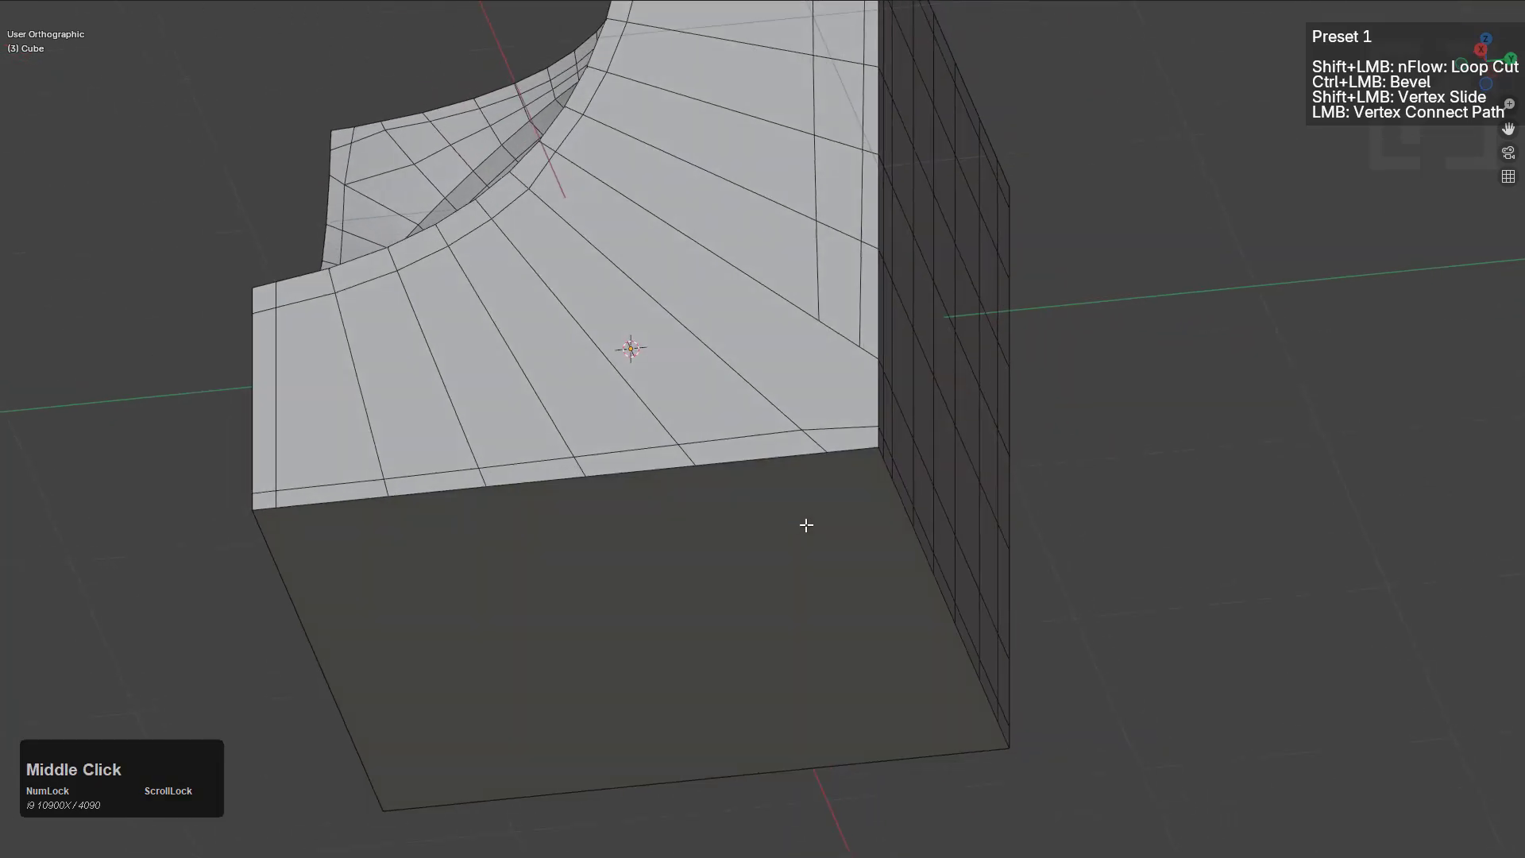
Connect the bottom loop across the corner of the opposite cutout face to that face's existing bottom loop
{"action": "middle_click_drag", "start_coordinate": [837, 484], "coordinate": [561, 475]}
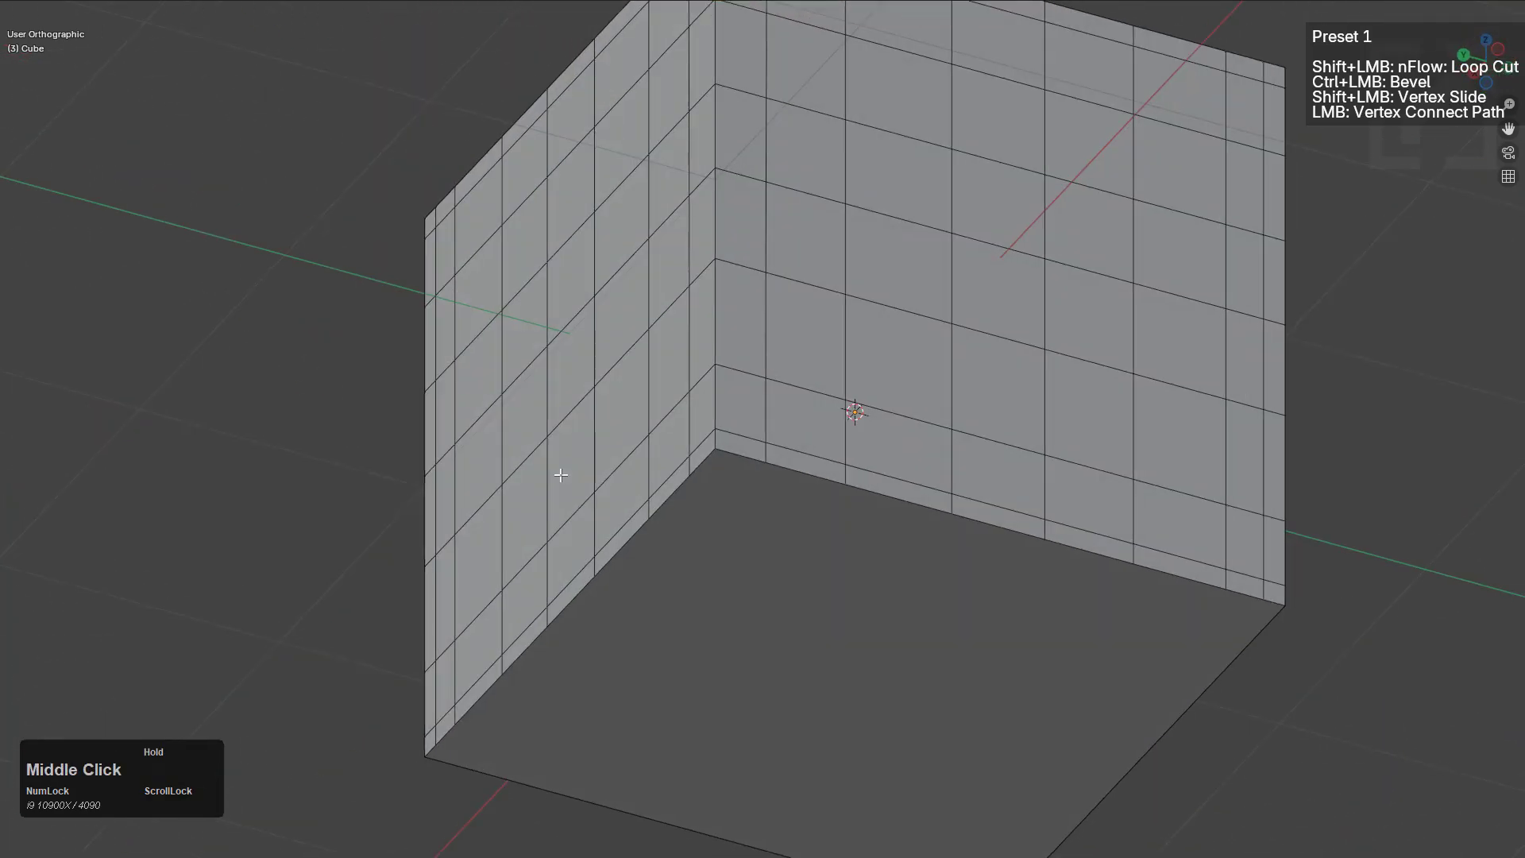
{"action": "middle_click_drag", "start_coordinate": [667, 454], "coordinate": [490, 486]}
{"action": "scroll", "coordinate": [732, 487], "scroll_direction": "up", "scroll_amount": 2}
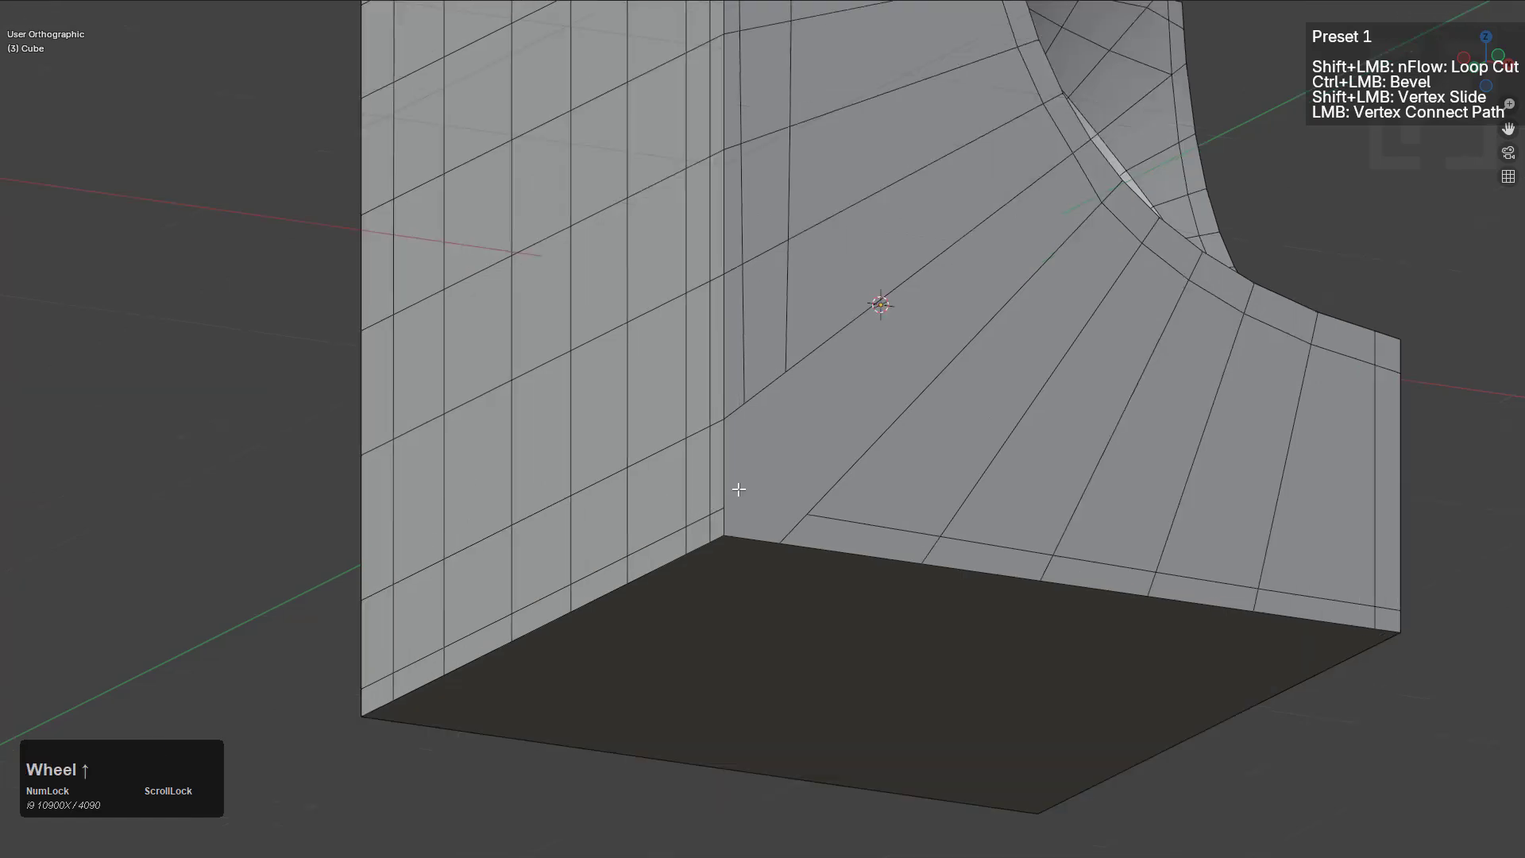
{"action": "left_click", "coordinate": [725, 506]}
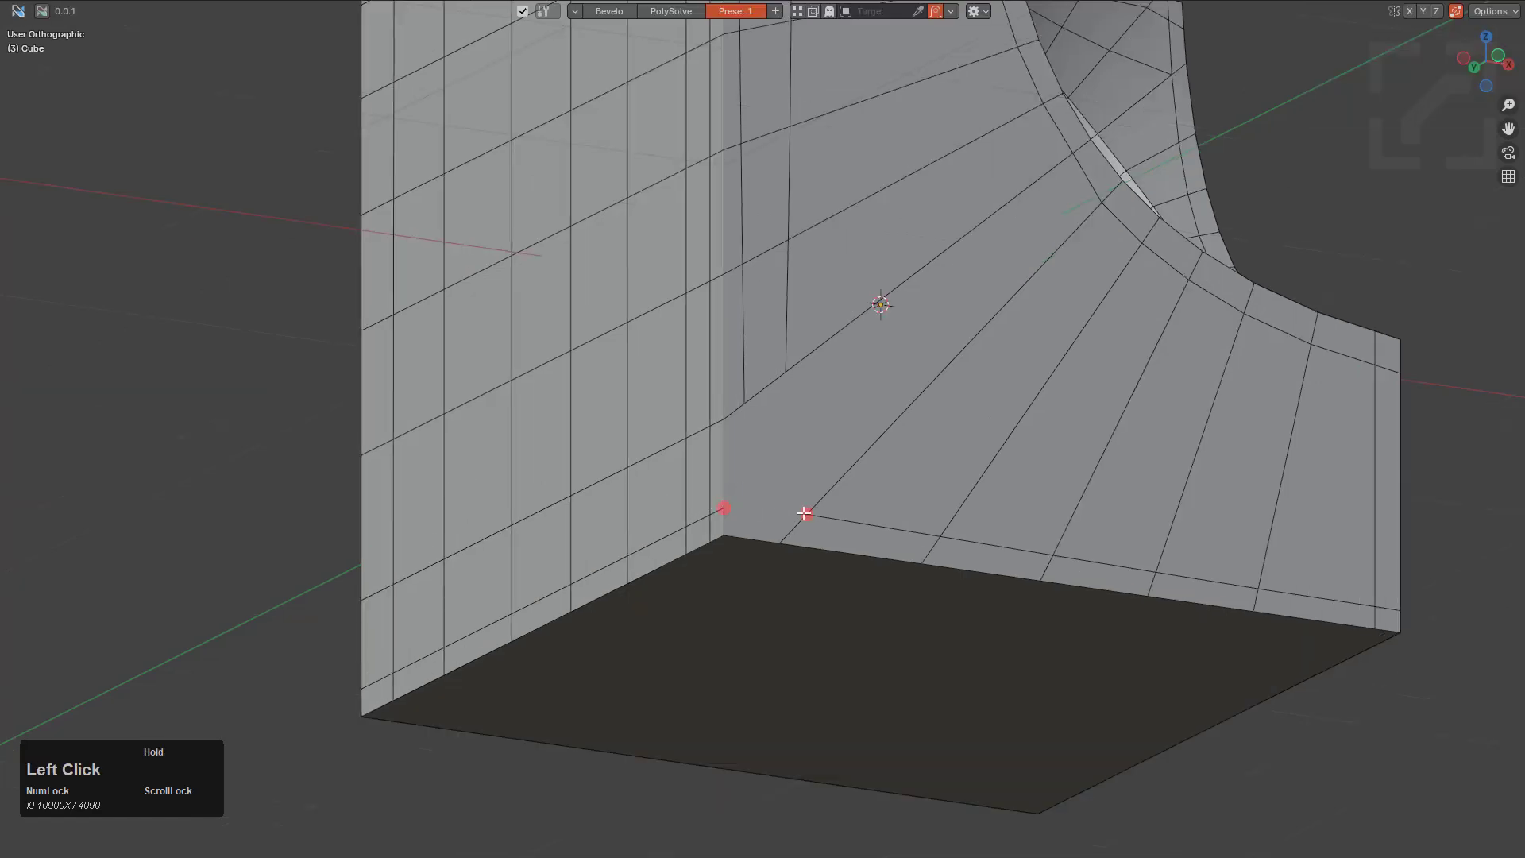
{"action": "left_click", "coordinate": [804, 514]}
Insert a short cut through this face's bottom corner strip and connect both vertical support loops down to the bottom loop
{"action": "left_click", "coordinate": [765, 512], "text": "ctrl"}
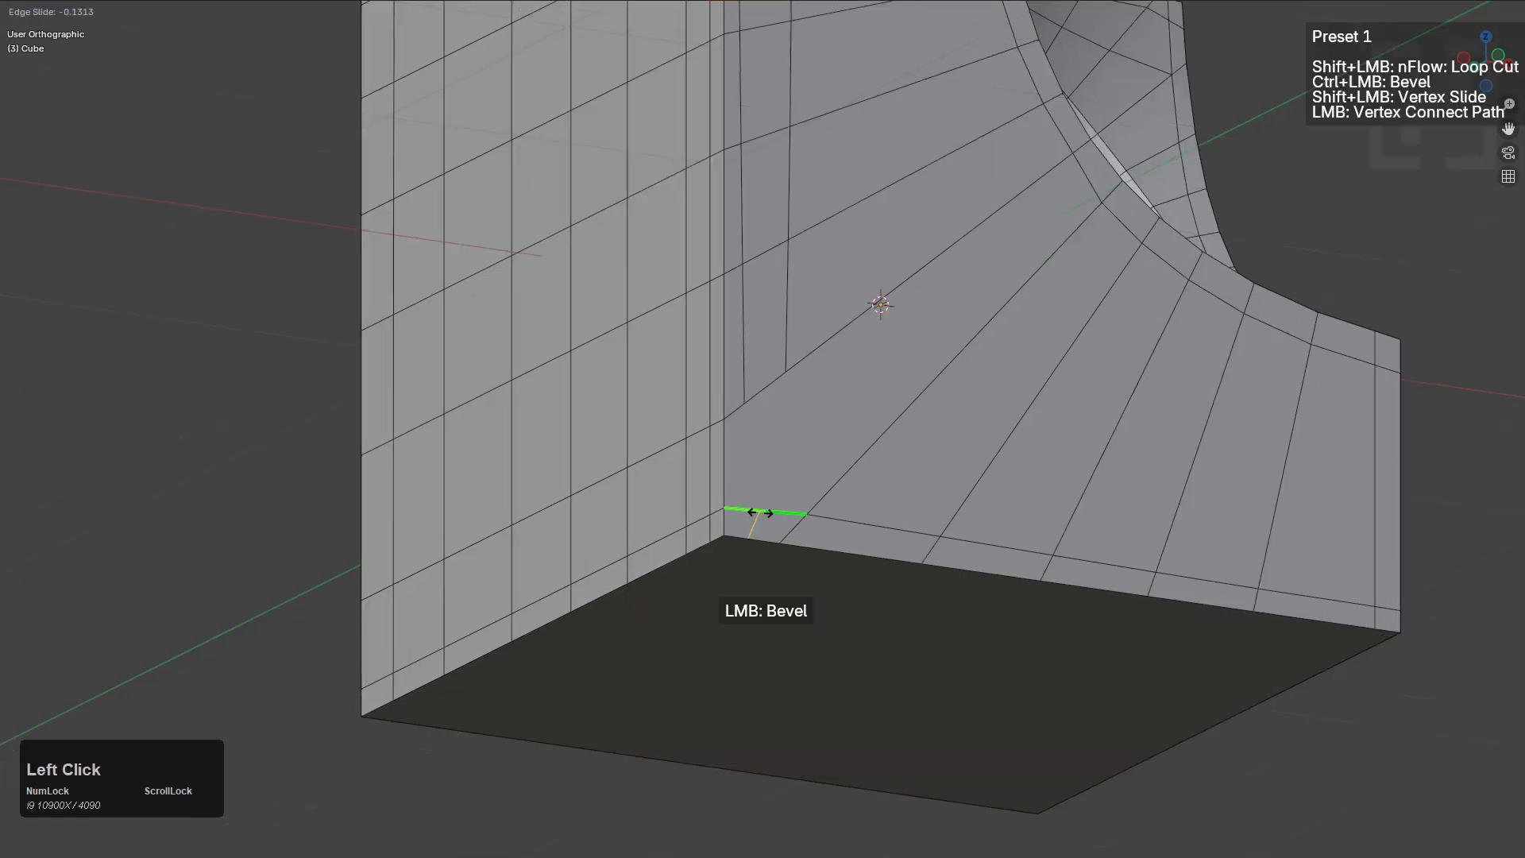
{"action": "key", "text": "a"}
{"action": "left_click_drag", "start_coordinate": [764, 505], "coordinate": [749, 399]}
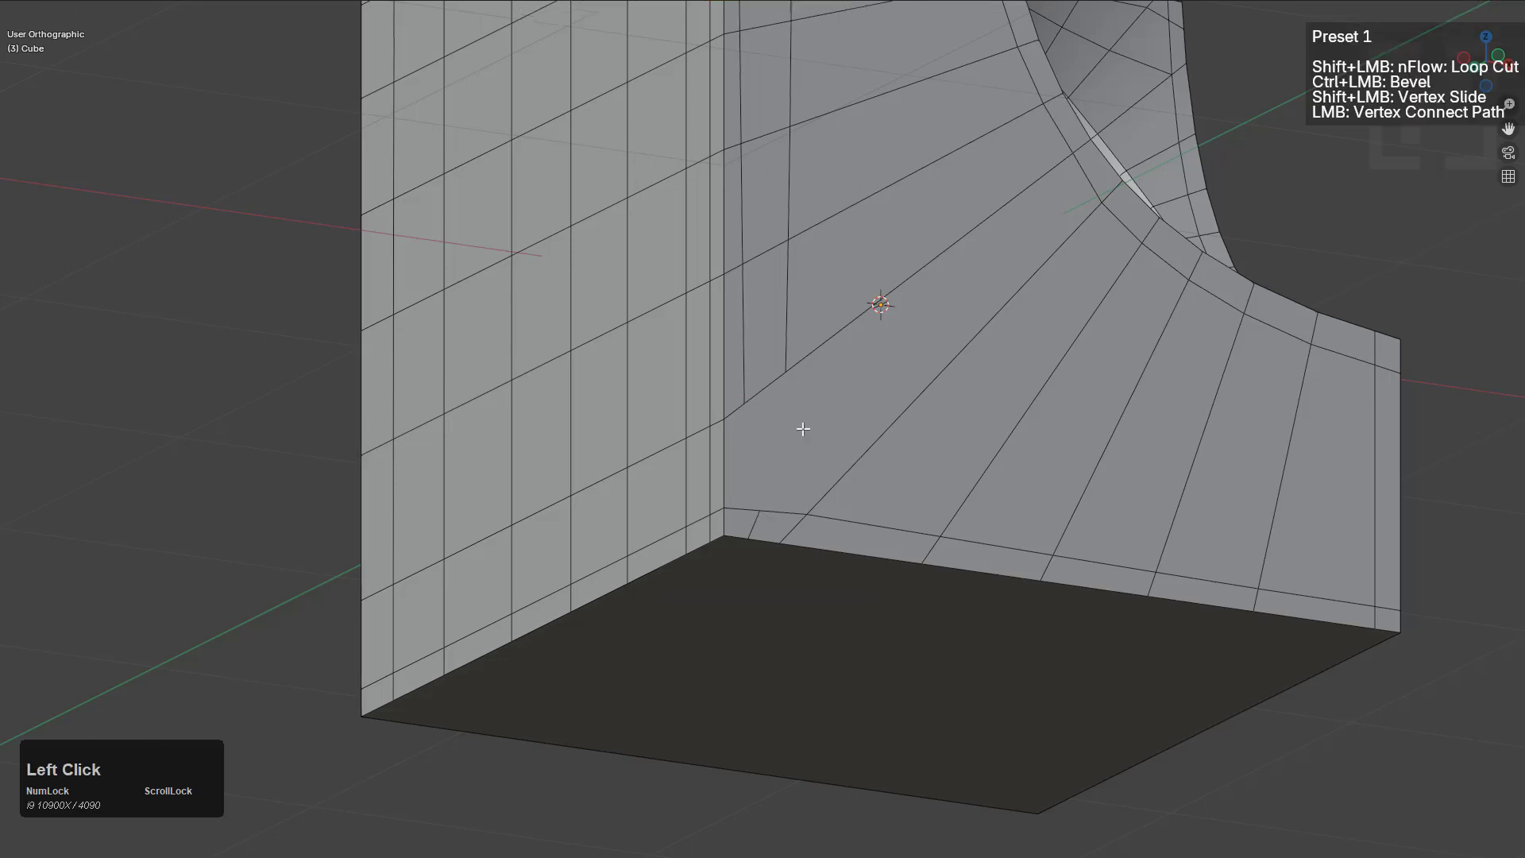
{"action": "mouse_move", "coordinate": [760, 510]}
{"action": "left_mouse_down"}
{"action": "mouse_move", "coordinate": [756, 407]}
{"action": "mouse_move", "coordinate": [787, 372]}
{"action": "left_mouse_up"}
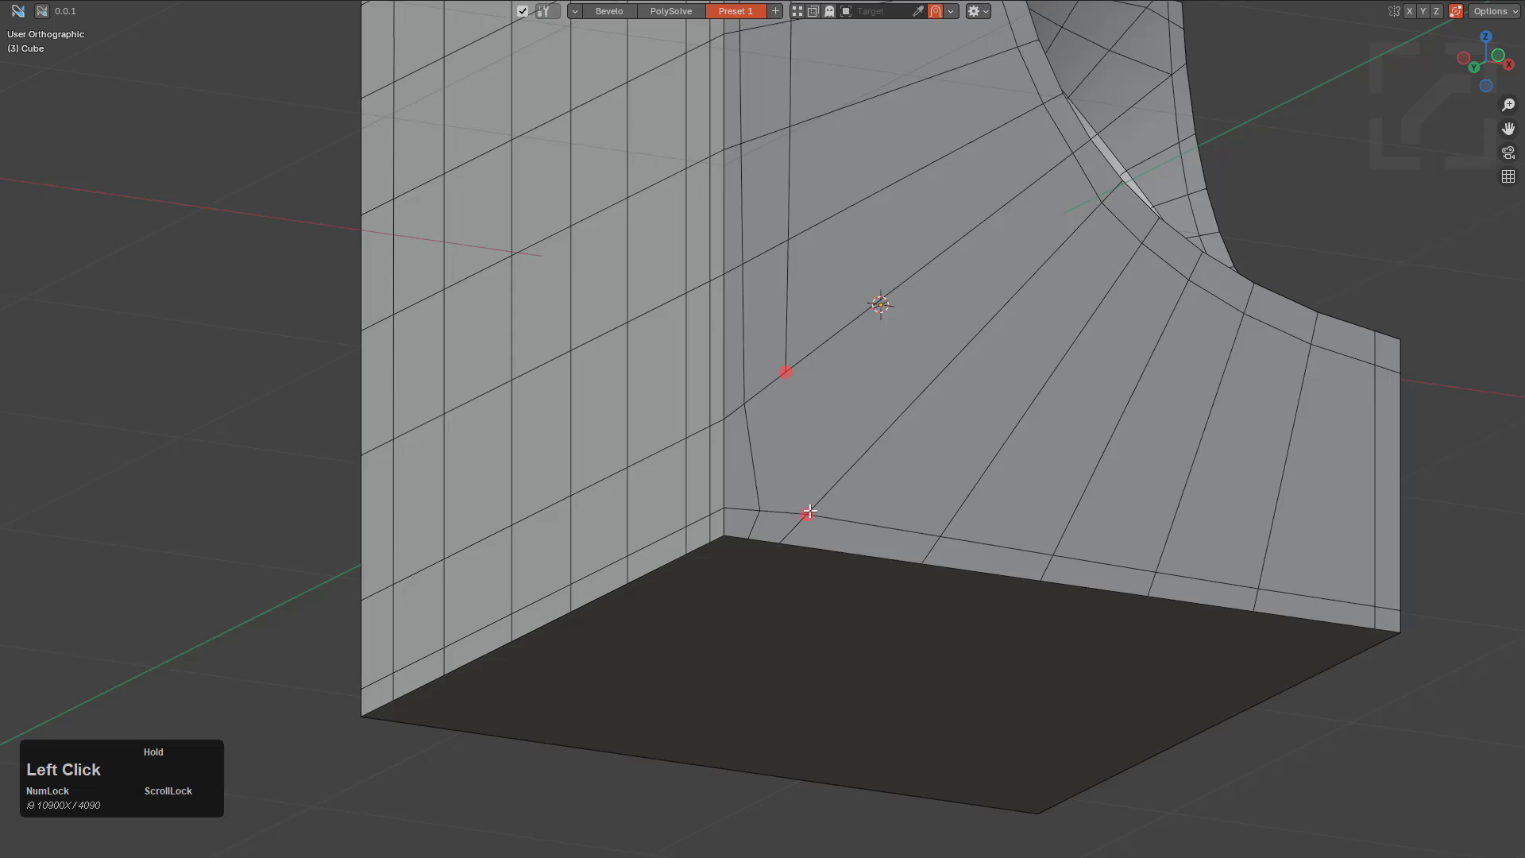
{"action": "left_click_drag", "start_coordinate": [809, 511], "coordinate": [827, 480]}
Connect the outer vertical loop's lower end to the bottom loop's corner vertex on the other cutout face
{"action": "mouse_move", "coordinate": [827, 480]}
{"action": "middle_mouse_down"}
{"action": "mouse_move", "coordinate": [1233, 520]}
{"action": "mouse_move", "coordinate": [966, 500]}
{"action": "middle_mouse_up"}
{"action": "left_click_drag", "start_coordinate": [976, 499], "coordinate": [929, 571]}
{"action": "key", "text": "ctrl+r"}
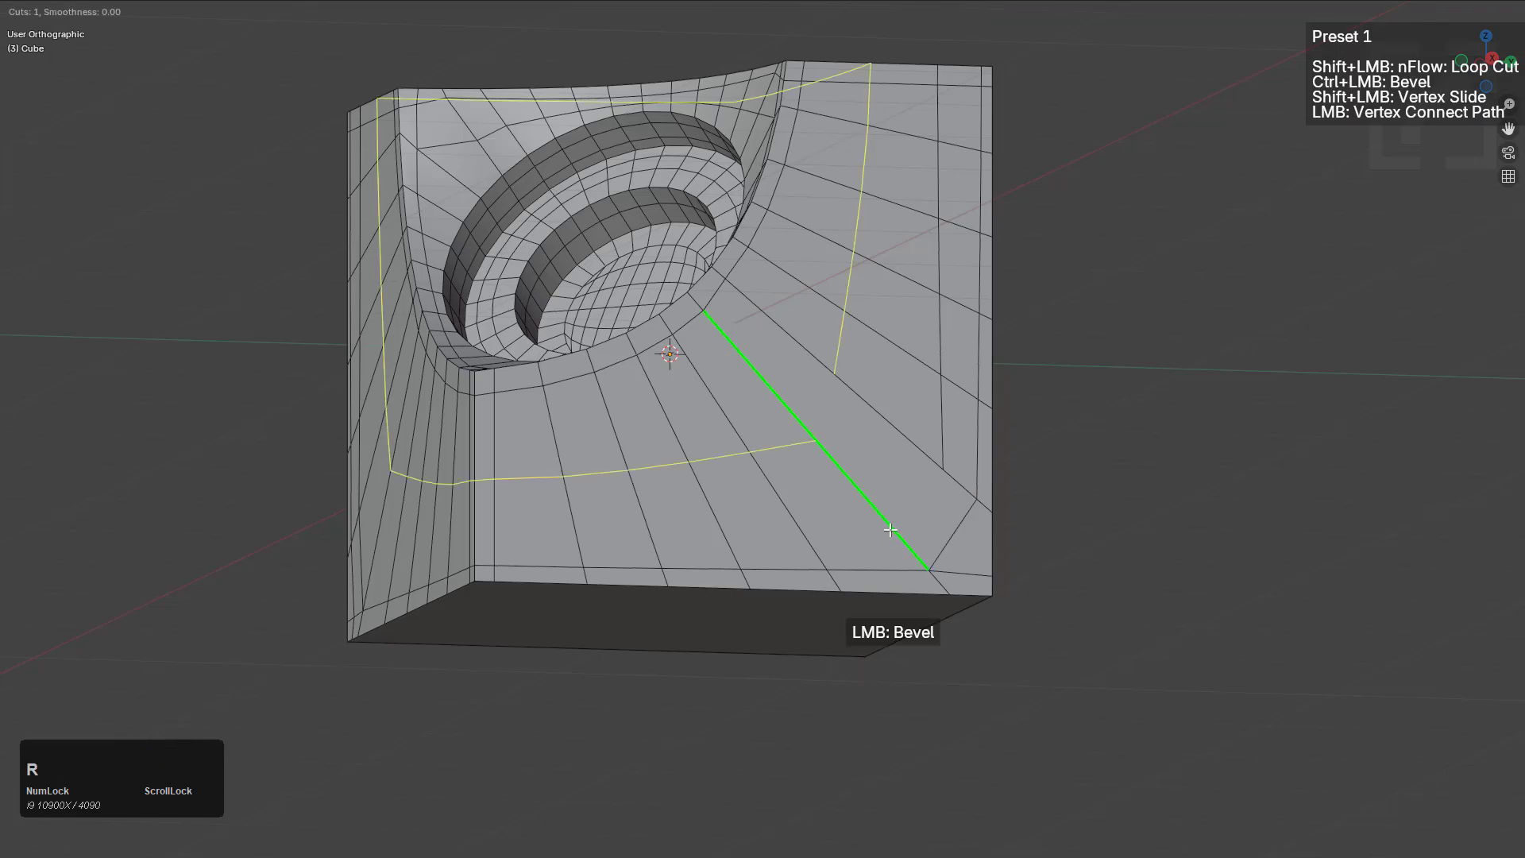
{"action": "right_click", "coordinate": [913, 551]}
{"action": "middle_click_drag", "start_coordinate": [865, 464], "coordinate": [850, 500]}
Try loop cuts around the cutout through its surrounding faces, first evenly spaced and again with default spacing, removing each
{"action": "key", "text": "ctrl+r"}
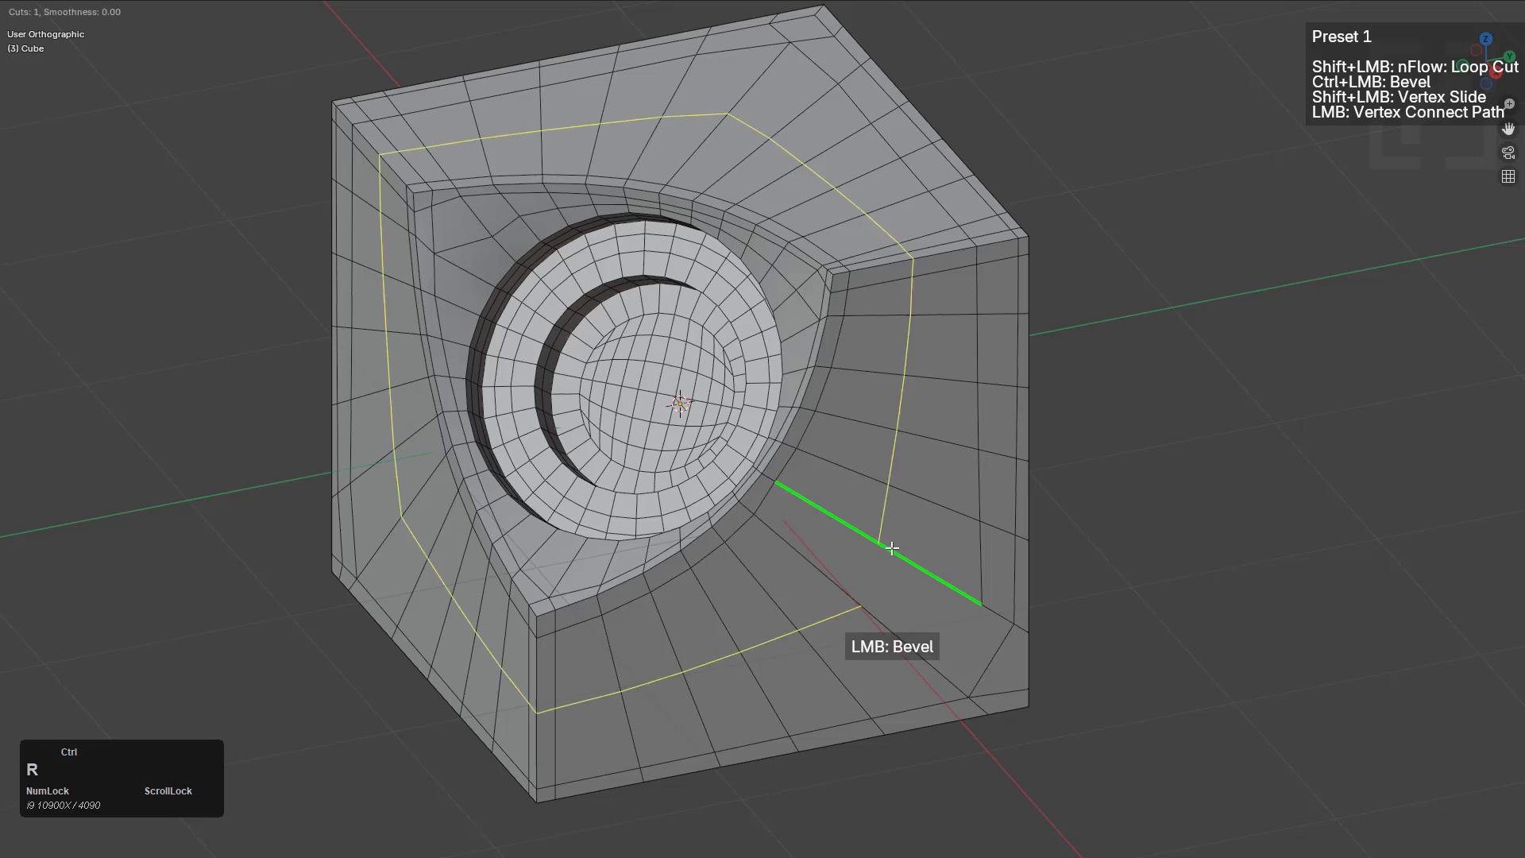
{"action": "left_click", "coordinate": [894, 546]}
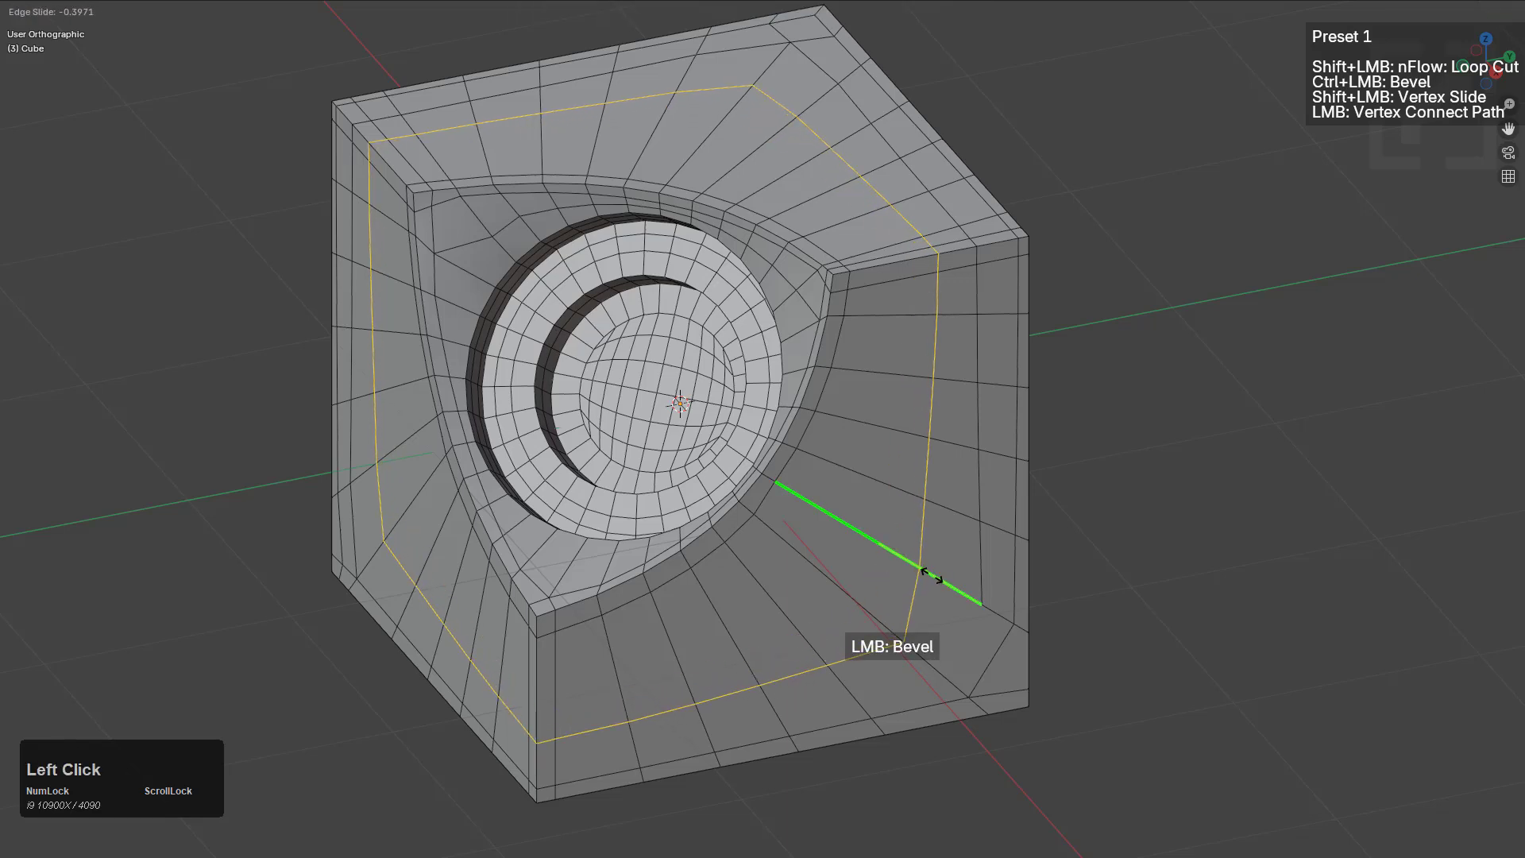
{"action": "key", "text": "e"}
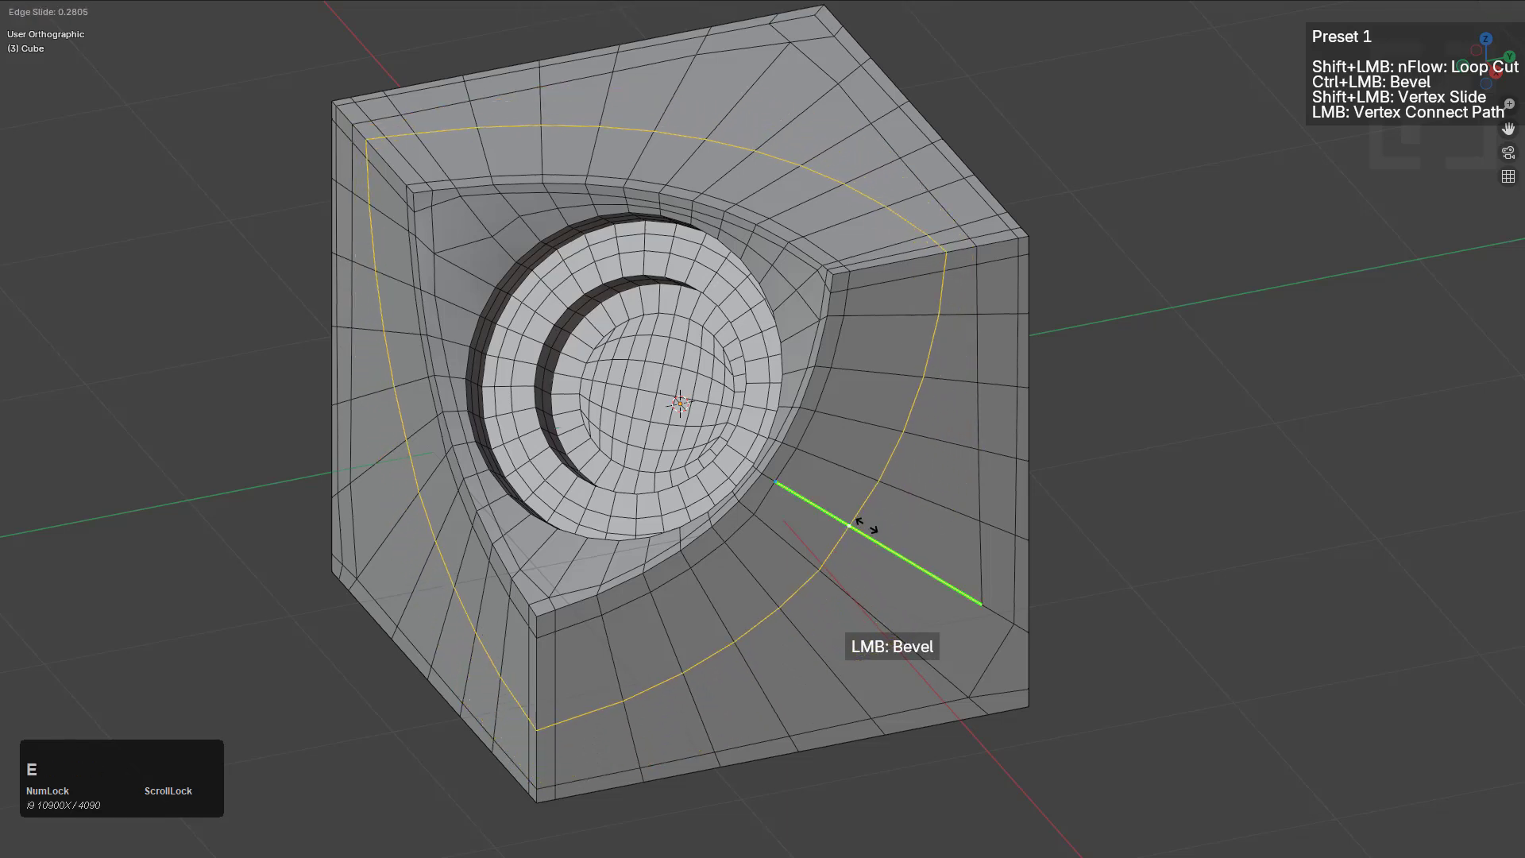
{"action": "left_click", "coordinate": [867, 522]}
{"action": "key", "text": "x"}
{"action": "key", "text": "ctrl+r"}
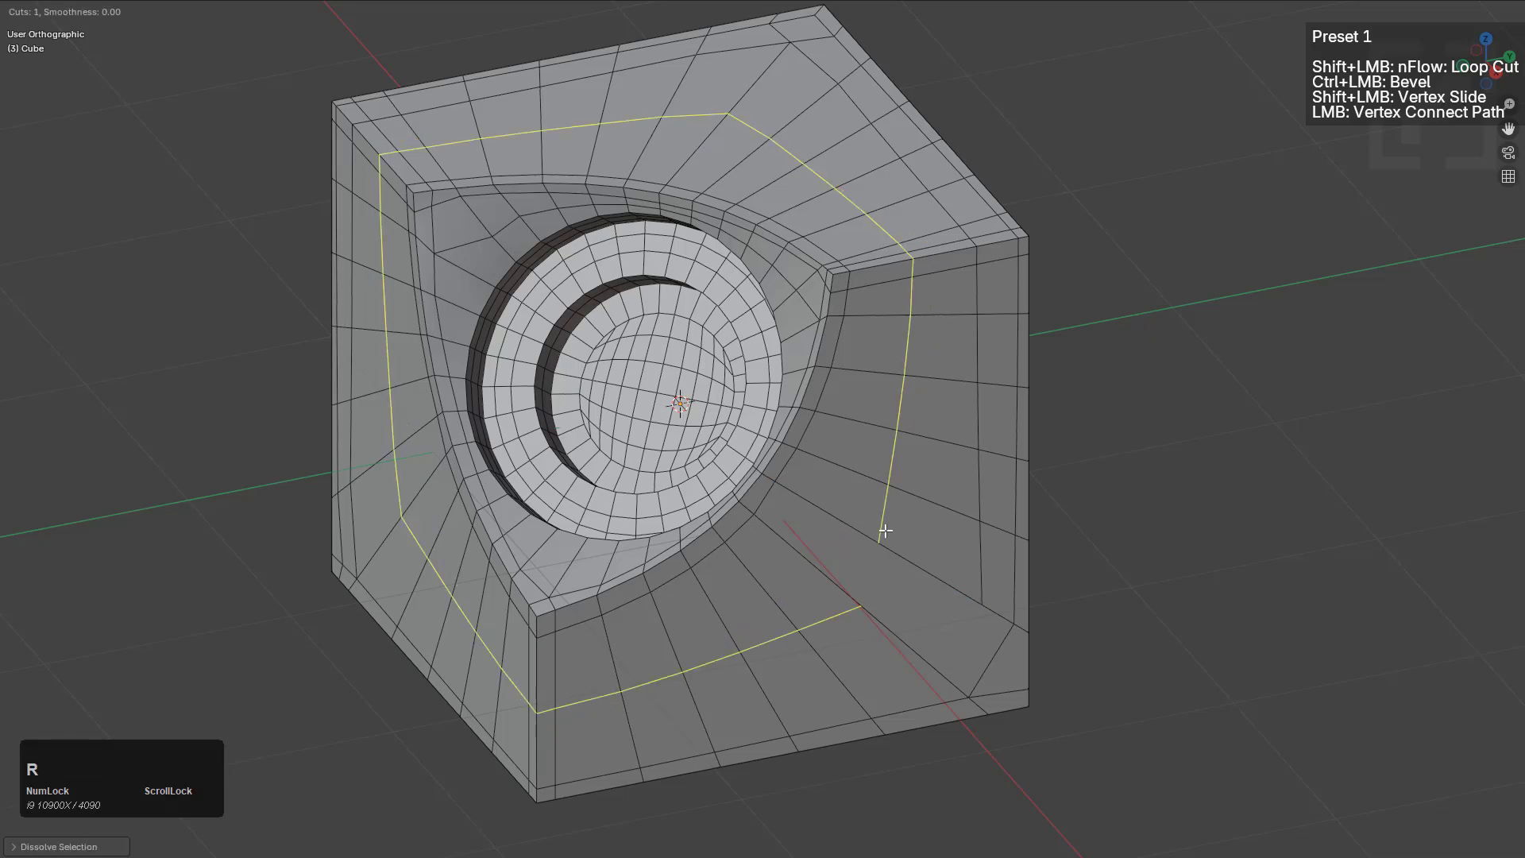
{"action": "left_click", "coordinate": [886, 530]}
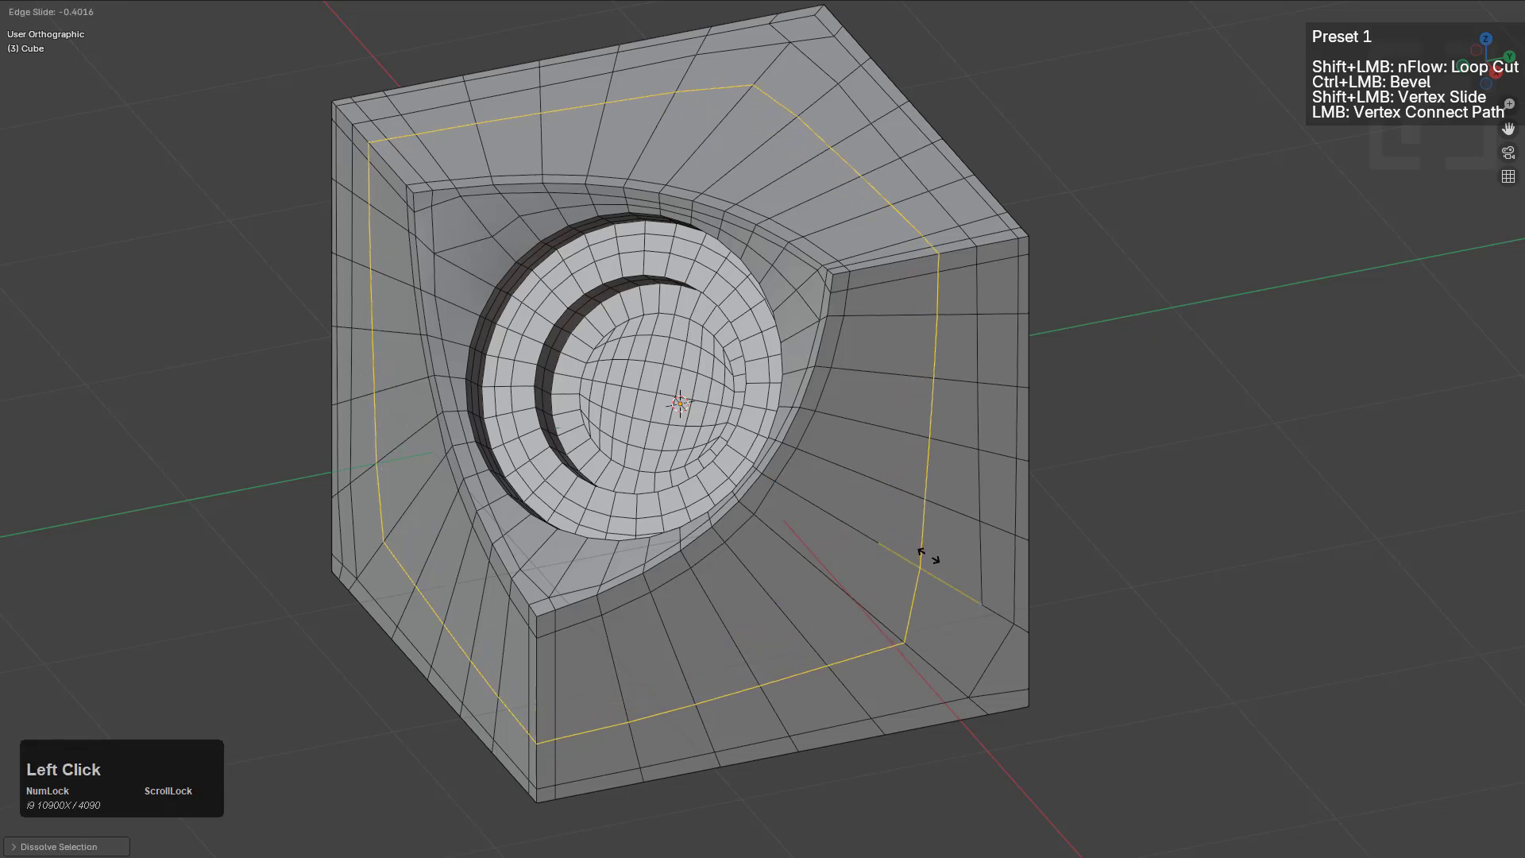
{"action": "left_click", "coordinate": [942, 563]}
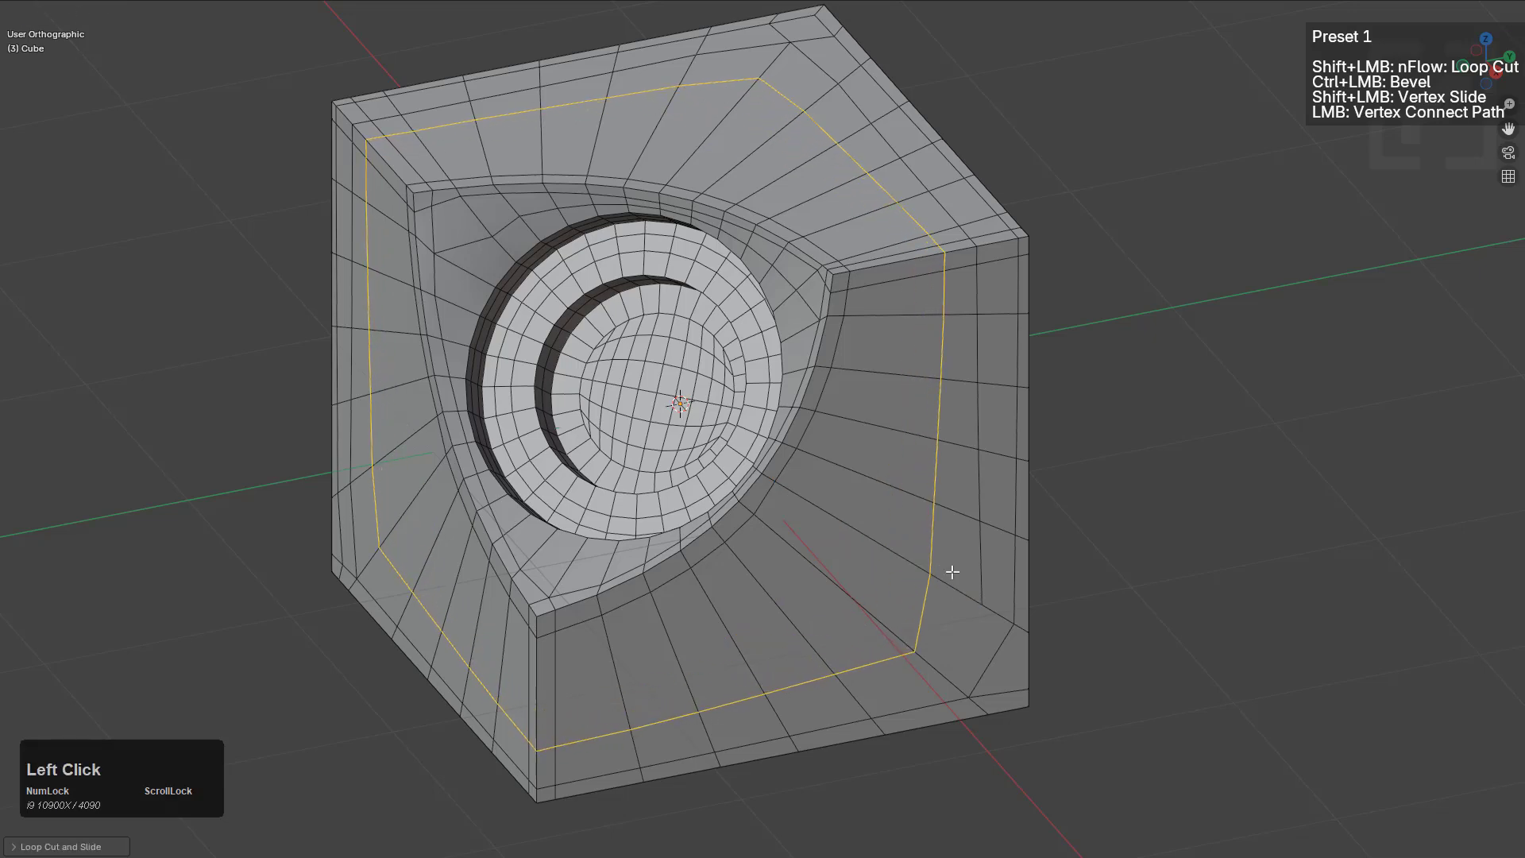
{"action": "key", "text": "ctrl+z"}
Connect the inner vertical loop's lower end to the same bottom-loop corner vertex on this cutout face
{"action": "middle_click_drag", "start_coordinate": [992, 615], "coordinate": [928, 521], "text": "shift"}
{"action": "scroll", "coordinate": [929, 521], "scroll_direction": "up", "scroll_amount": 3}
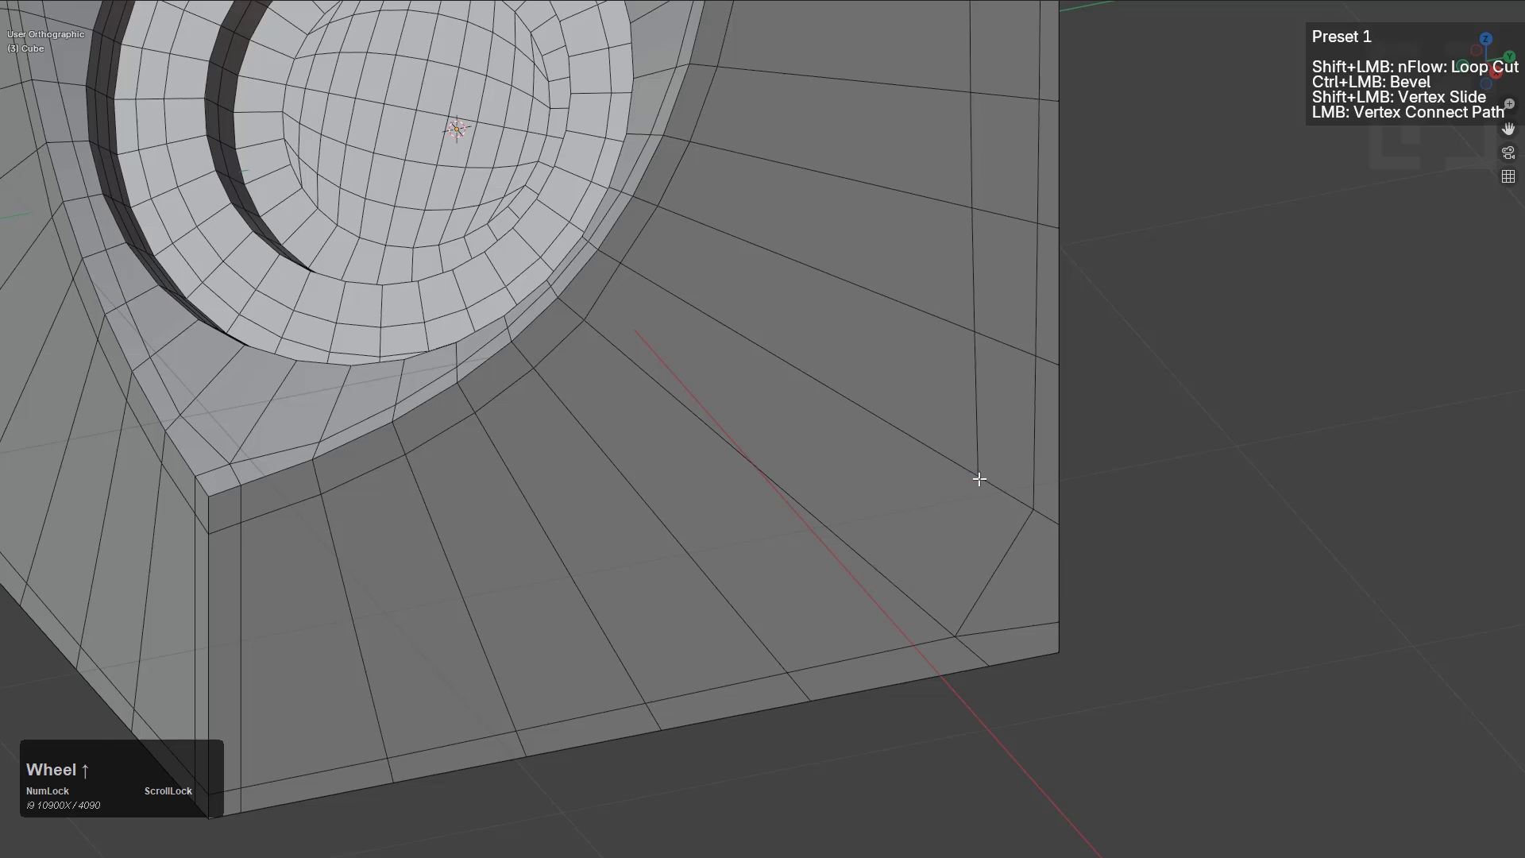
{"action": "left_click_drag", "start_coordinate": [978, 478], "coordinate": [958, 577]}
{"action": "left_click_drag", "start_coordinate": [951, 631], "coordinate": [953, 634]}
{"action": "middle_click_drag", "start_coordinate": [964, 598], "coordinate": [976, 565]}
{"action": "scroll", "coordinate": [752, 504], "scroll_direction": "down", "scroll_amount": 3}
{"action": "key", "text": "r"}
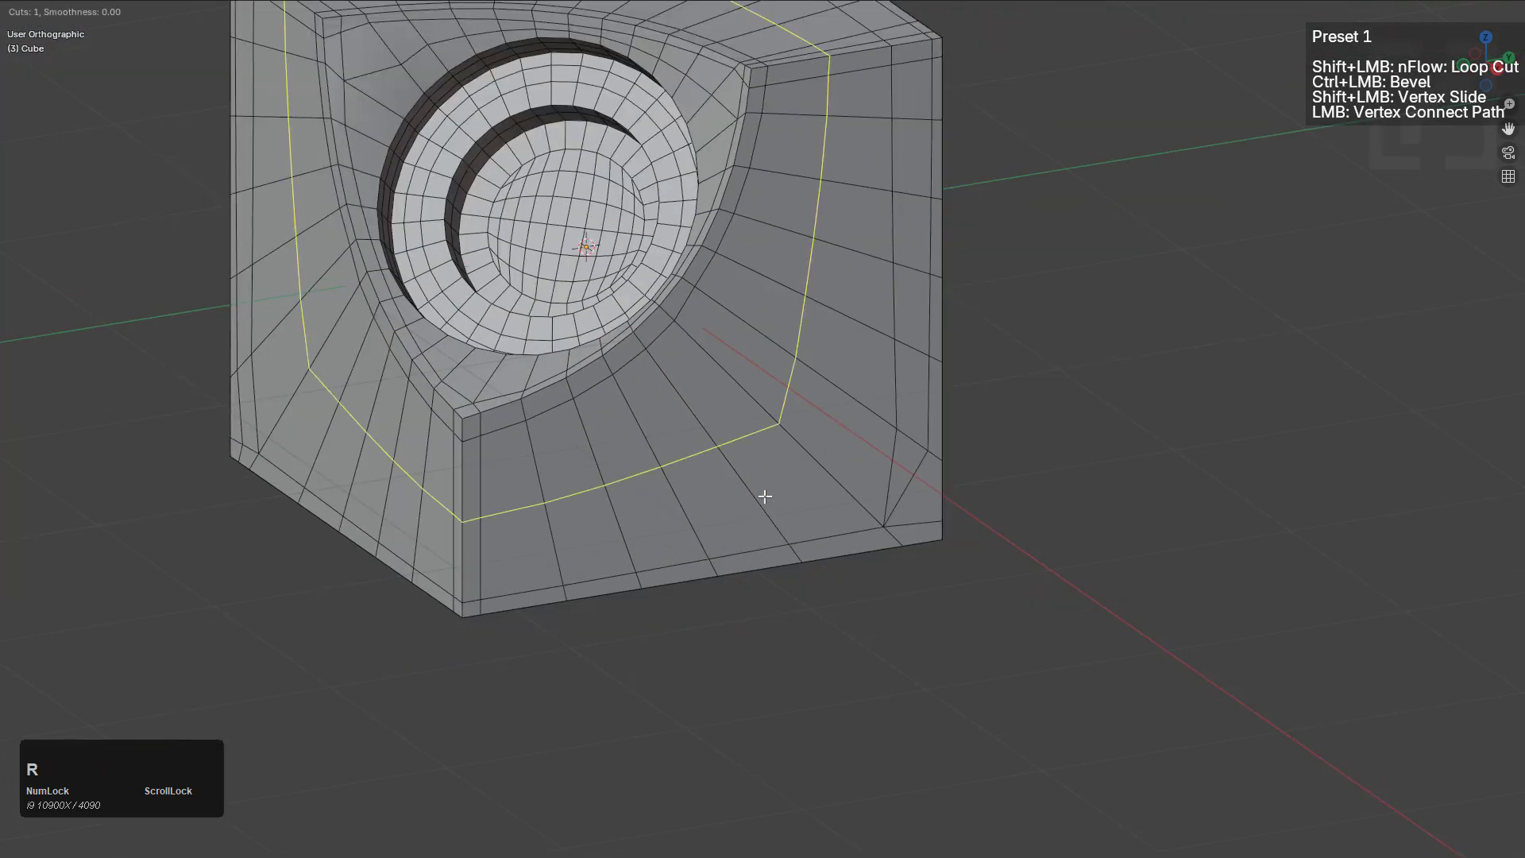
{"action": "middle_click_drag", "start_coordinate": [765, 496], "coordinate": [847, 395]}
{"action": "scroll", "coordinate": [715, 485], "scroll_direction": "up", "scroll_amount": 3}
{"action": "key", "text": "ctrl+r"}
{"action": "right_click", "coordinate": [840, 374]}
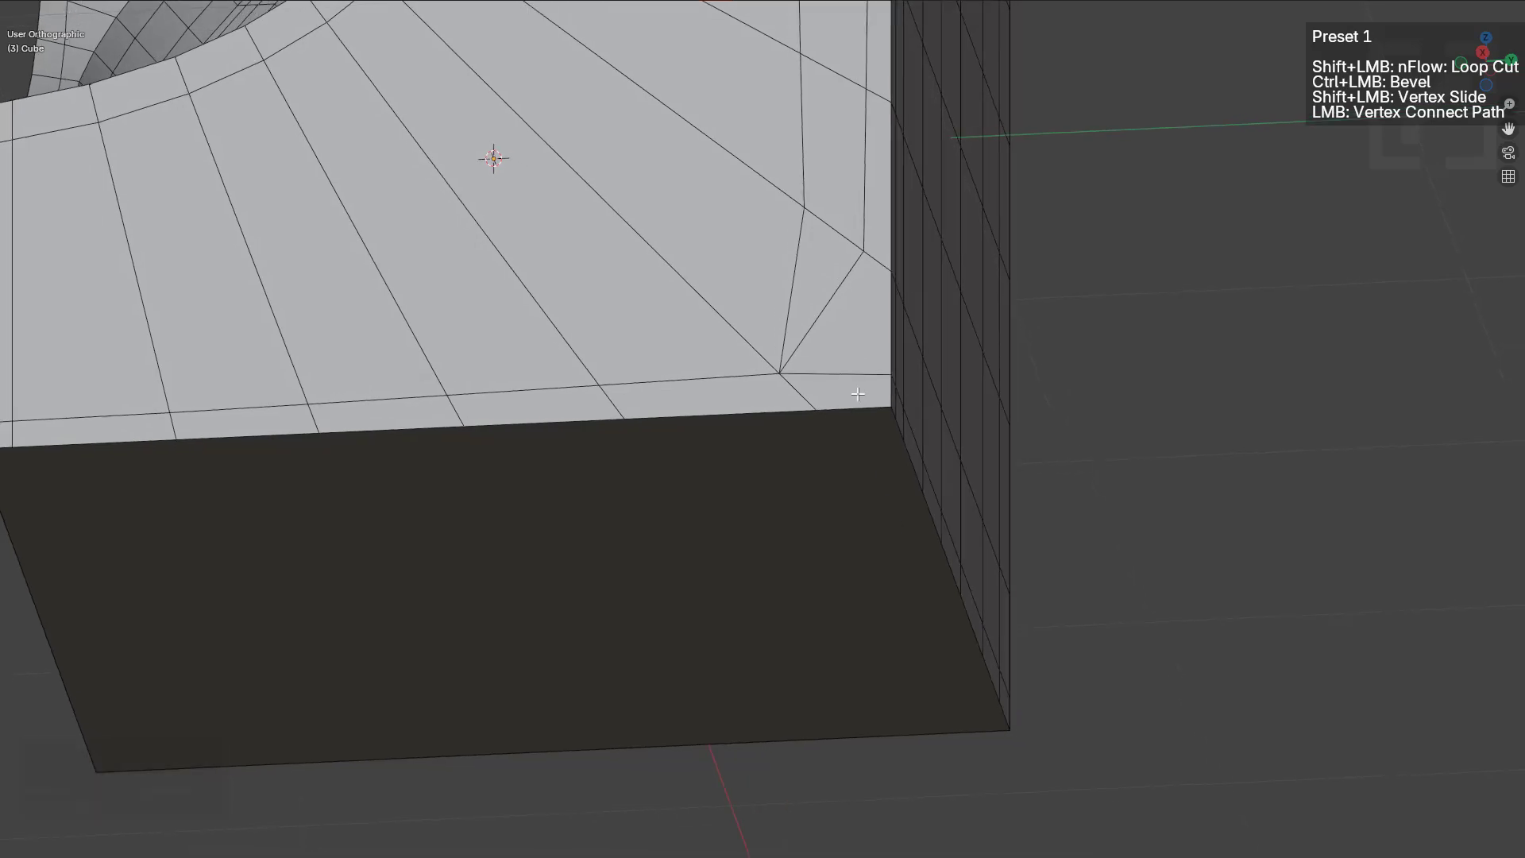
{"action": "right_click", "coordinate": [1171, 369]}
Run the Knife tool, restore the full layout and copy its logged mesh.knife_tool command from the Scripting workspace
{"action": "key", "text": "k"}
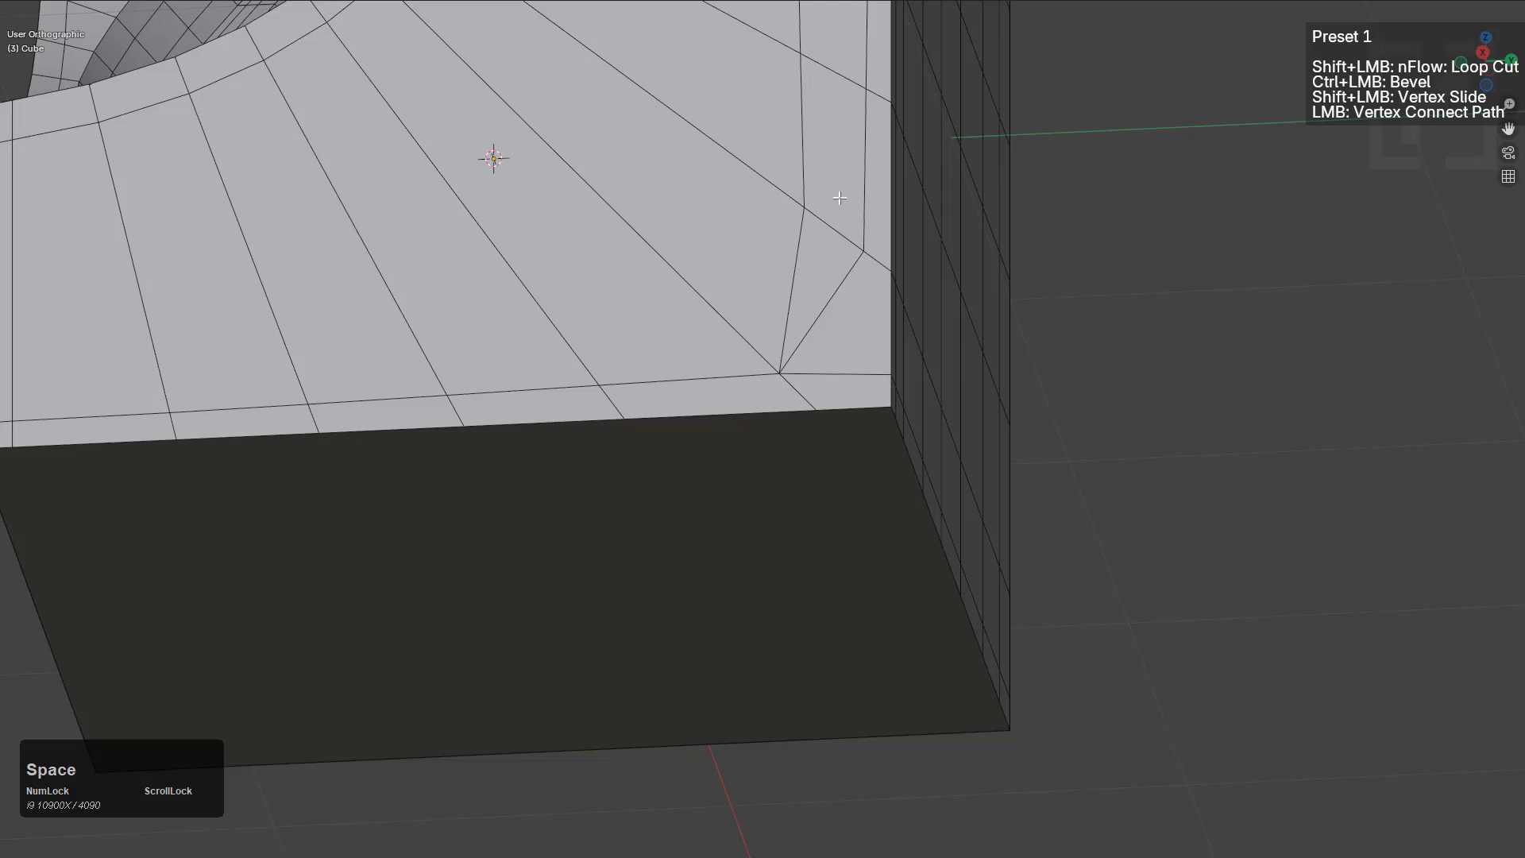
{"action": "key", "text": "ctrl+alt+space"}
{"action": "left_click", "coordinate": [842, 14]}
{"action": "scroll", "coordinate": [247, 779], "scroll_direction": "down", "scroll_amount": 3}
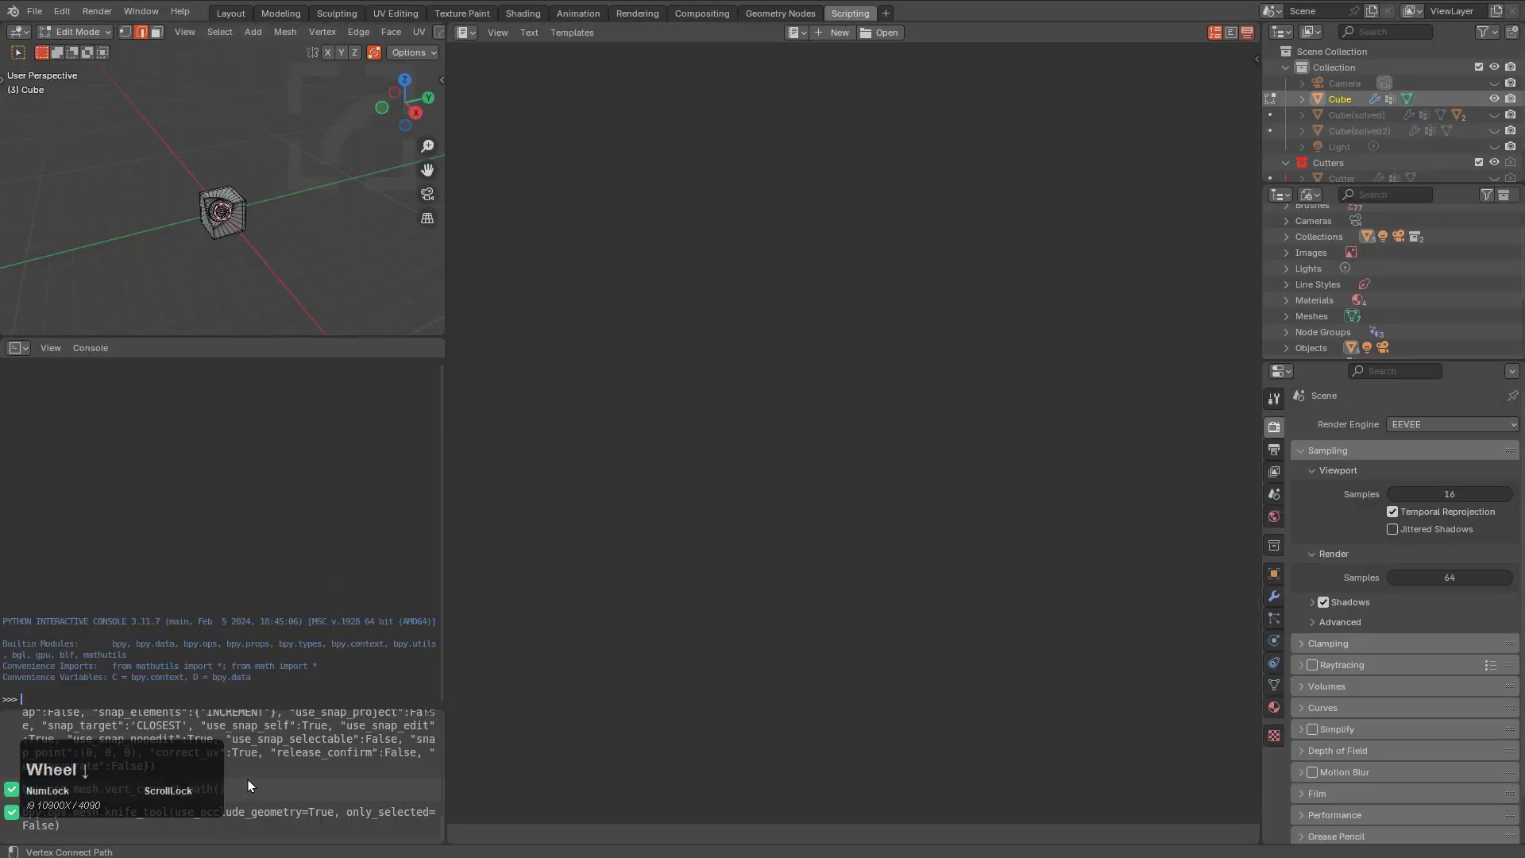
{"action": "left_click", "coordinate": [240, 808]}
{"action": "key", "text": "ctrl+c"}
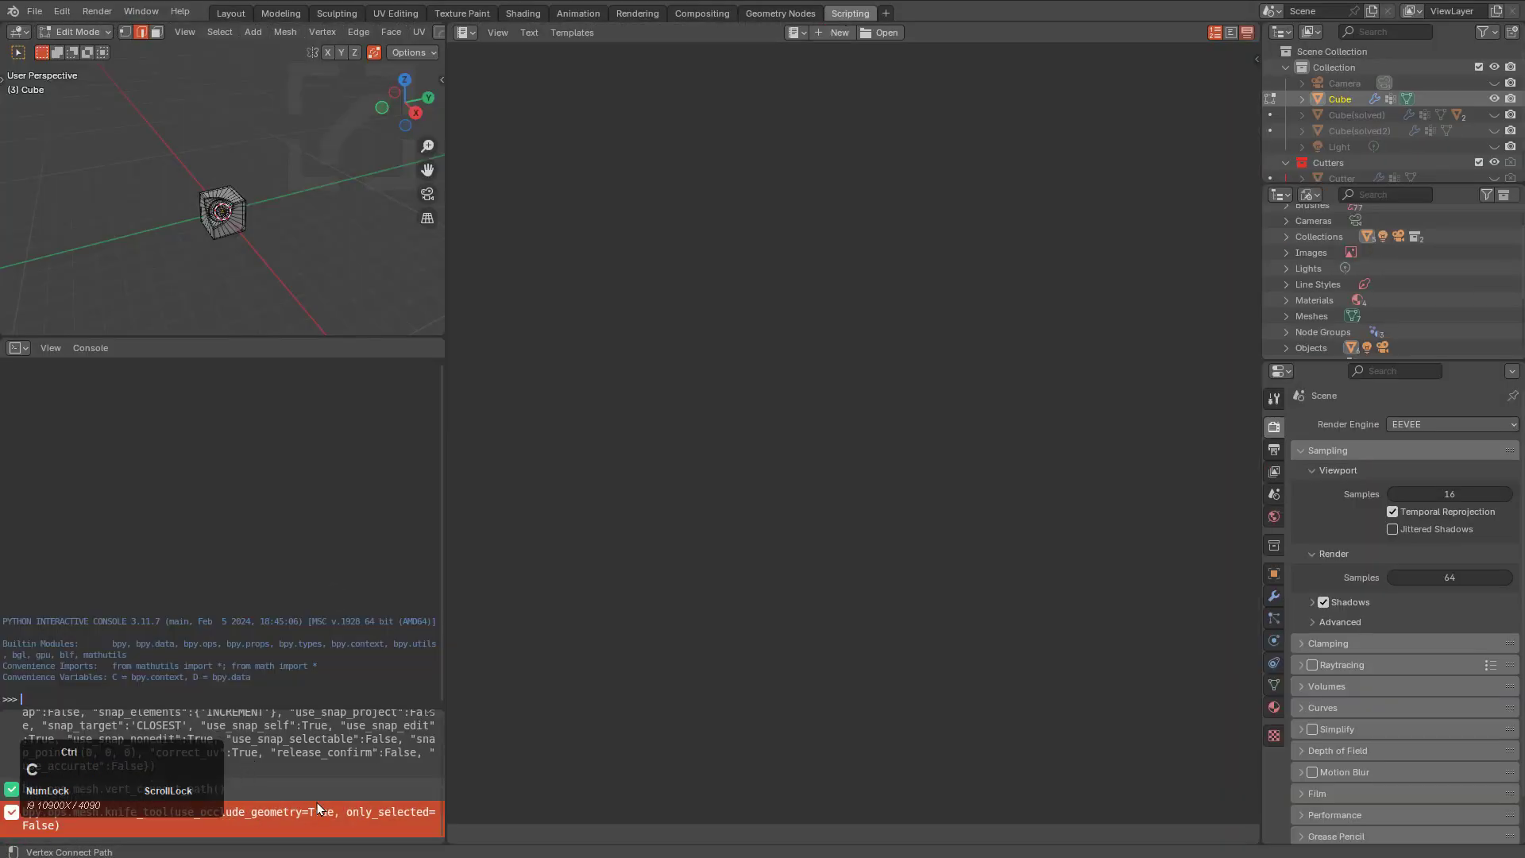
Add an nFlow behavior in the Layout workspace with the RMB event and the copied bpy.ops.mesh.knife_tool command (use_occlude_geometry=True, only_selected=False)
{"action": "left_click", "coordinate": [231, 14]}
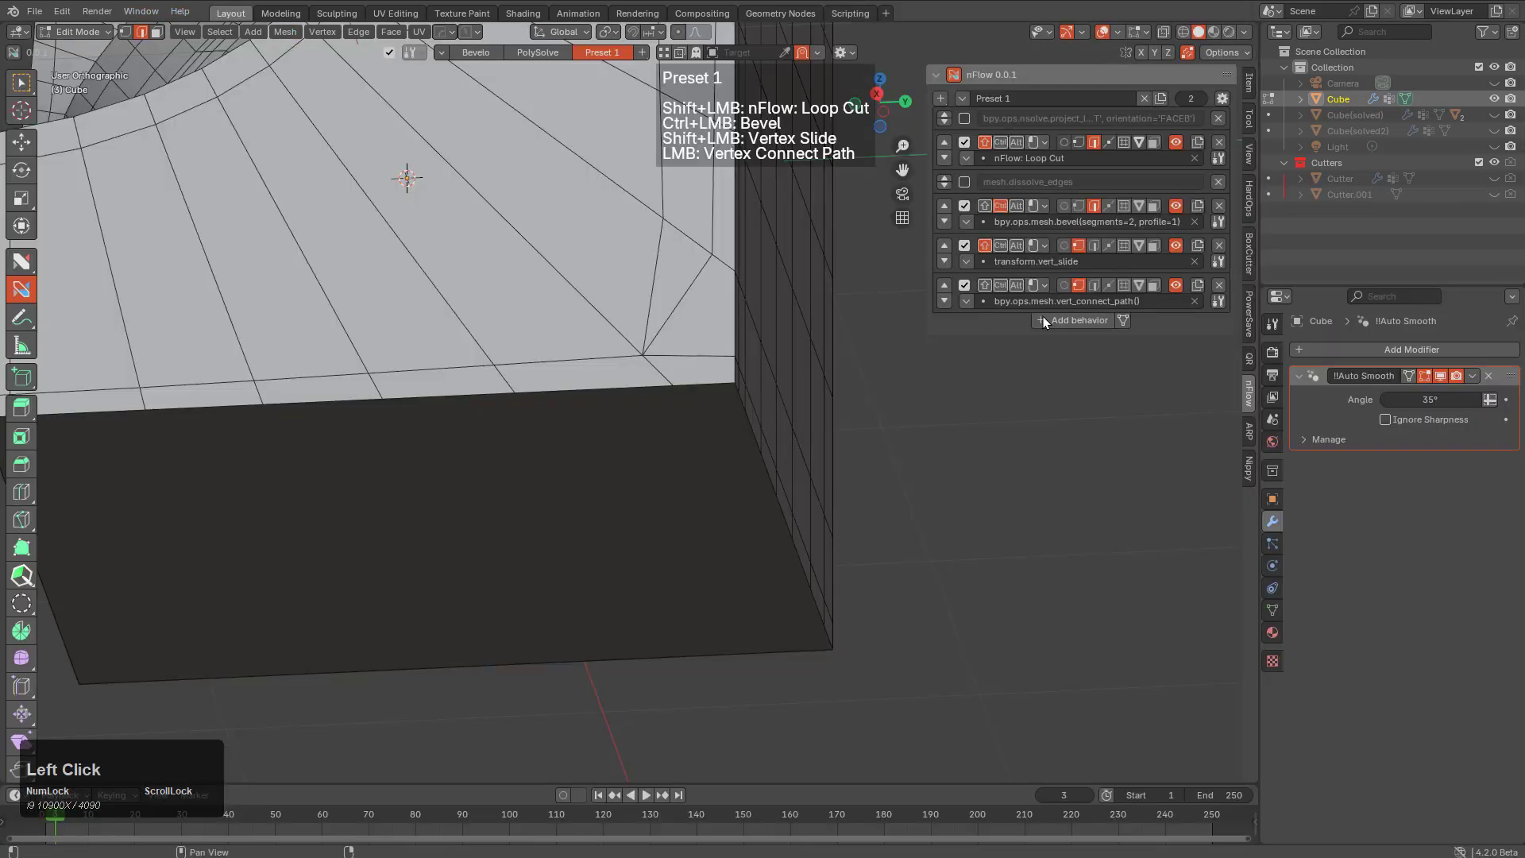
{"action": "left_click", "coordinate": [1070, 322]}
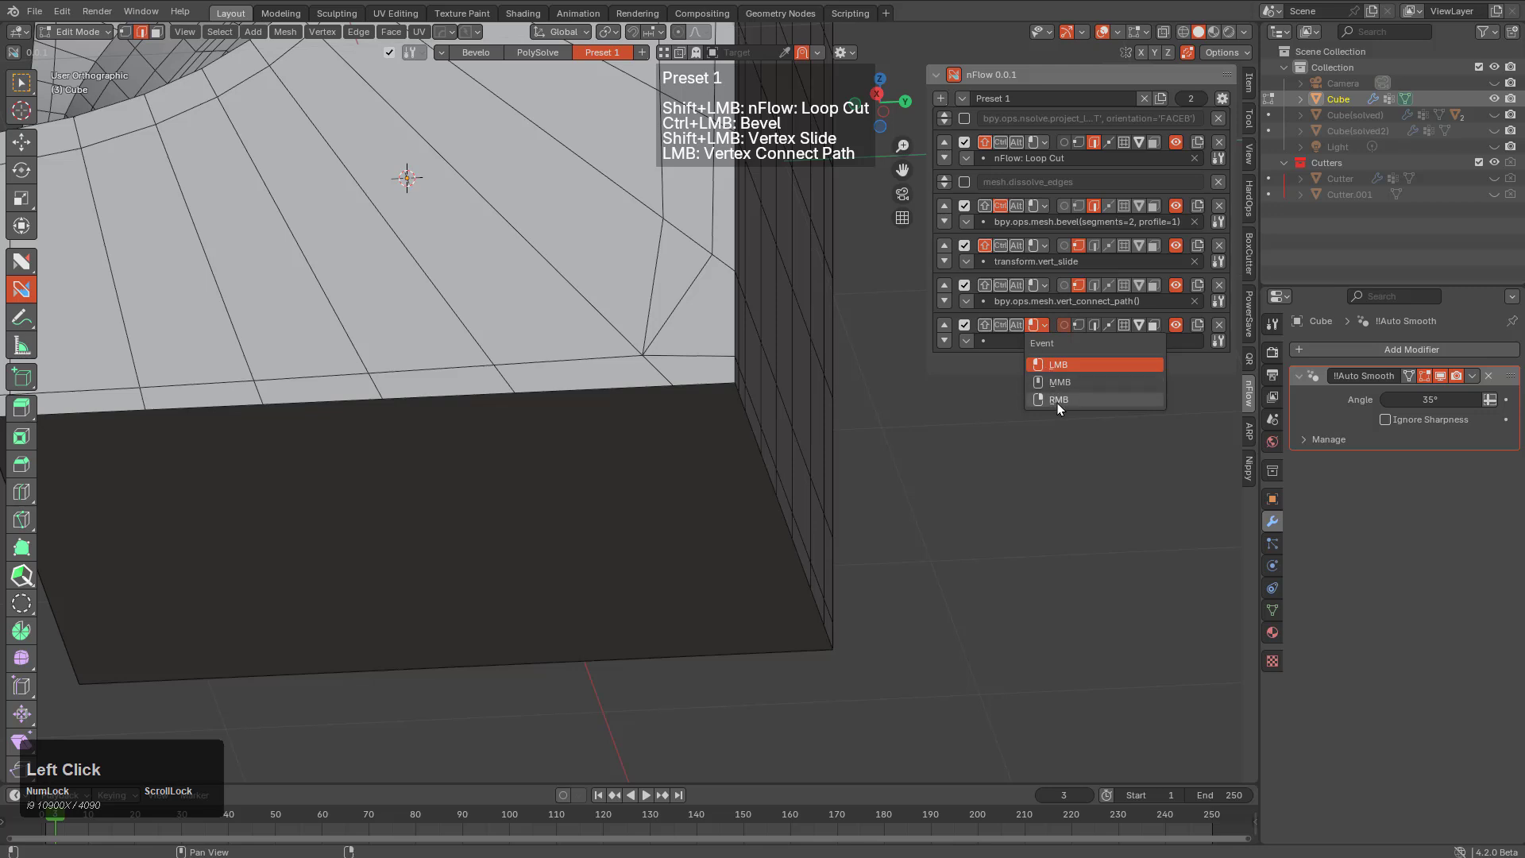
{"action": "left_click", "coordinate": [1058, 400]}
{"action": "left_click", "coordinate": [1020, 339]}
{"action": "key", "text": "ctrl+v"}
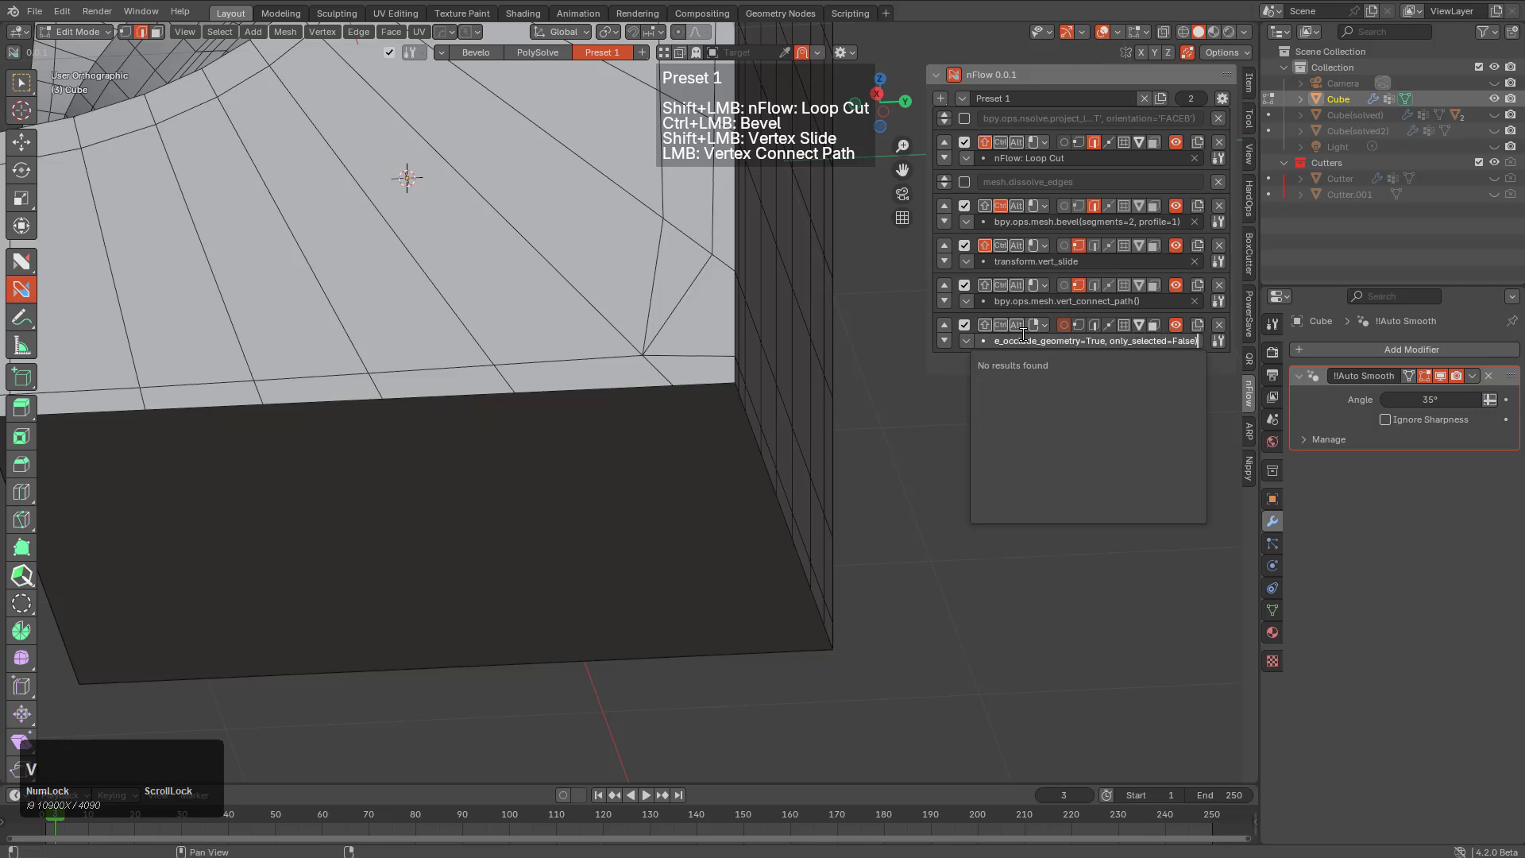
{"action": "key", "text": "KP_Enter"}
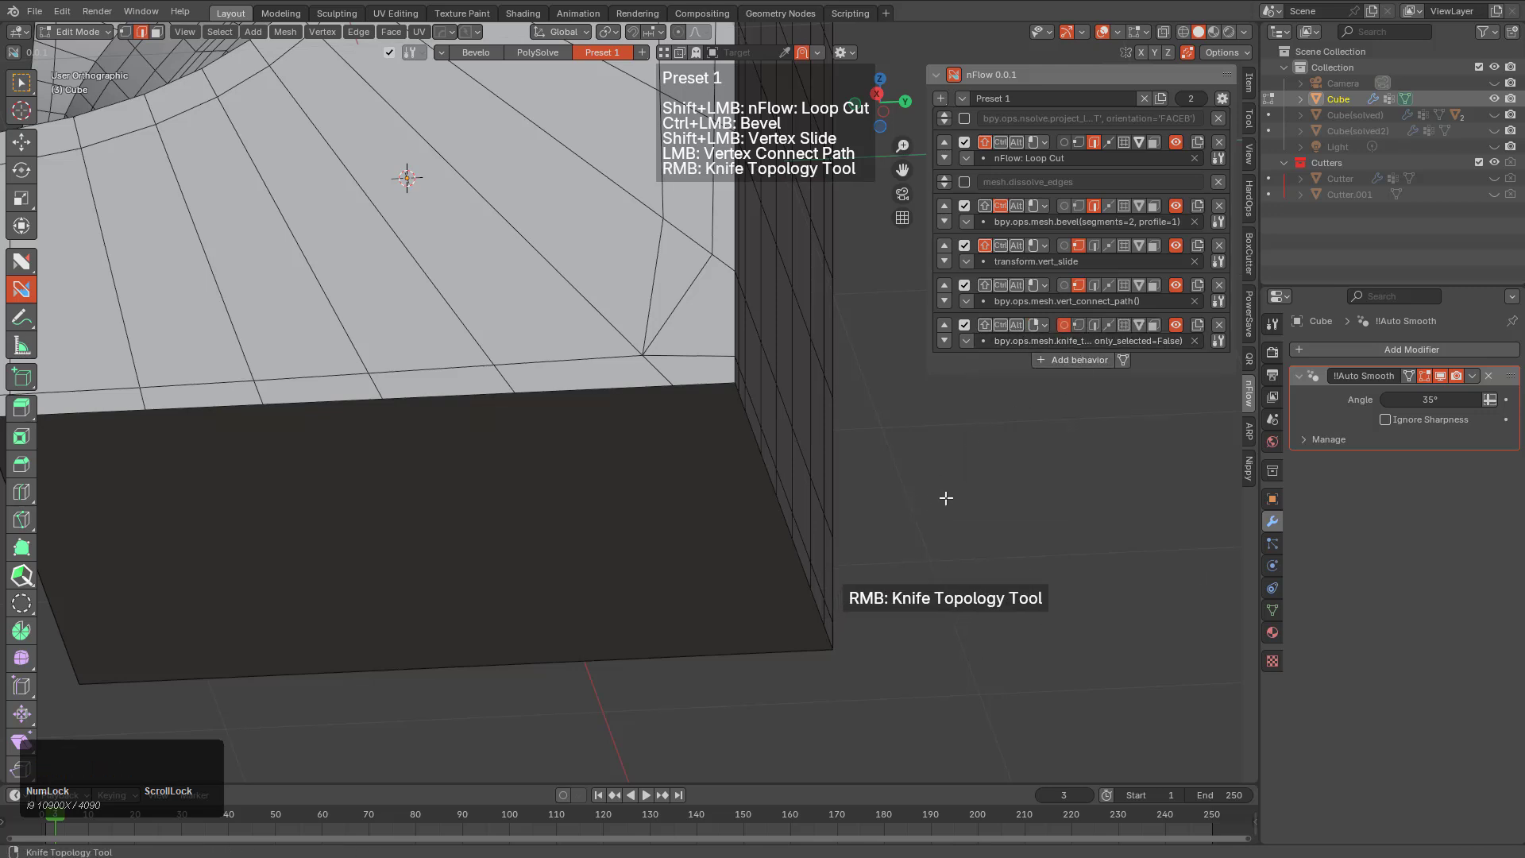
Knife-cut an edge from the fan vertex near the cube's side corner straight down to the lower edge, leaving nothing selected
{"action": "right_click", "coordinate": [961, 460]}
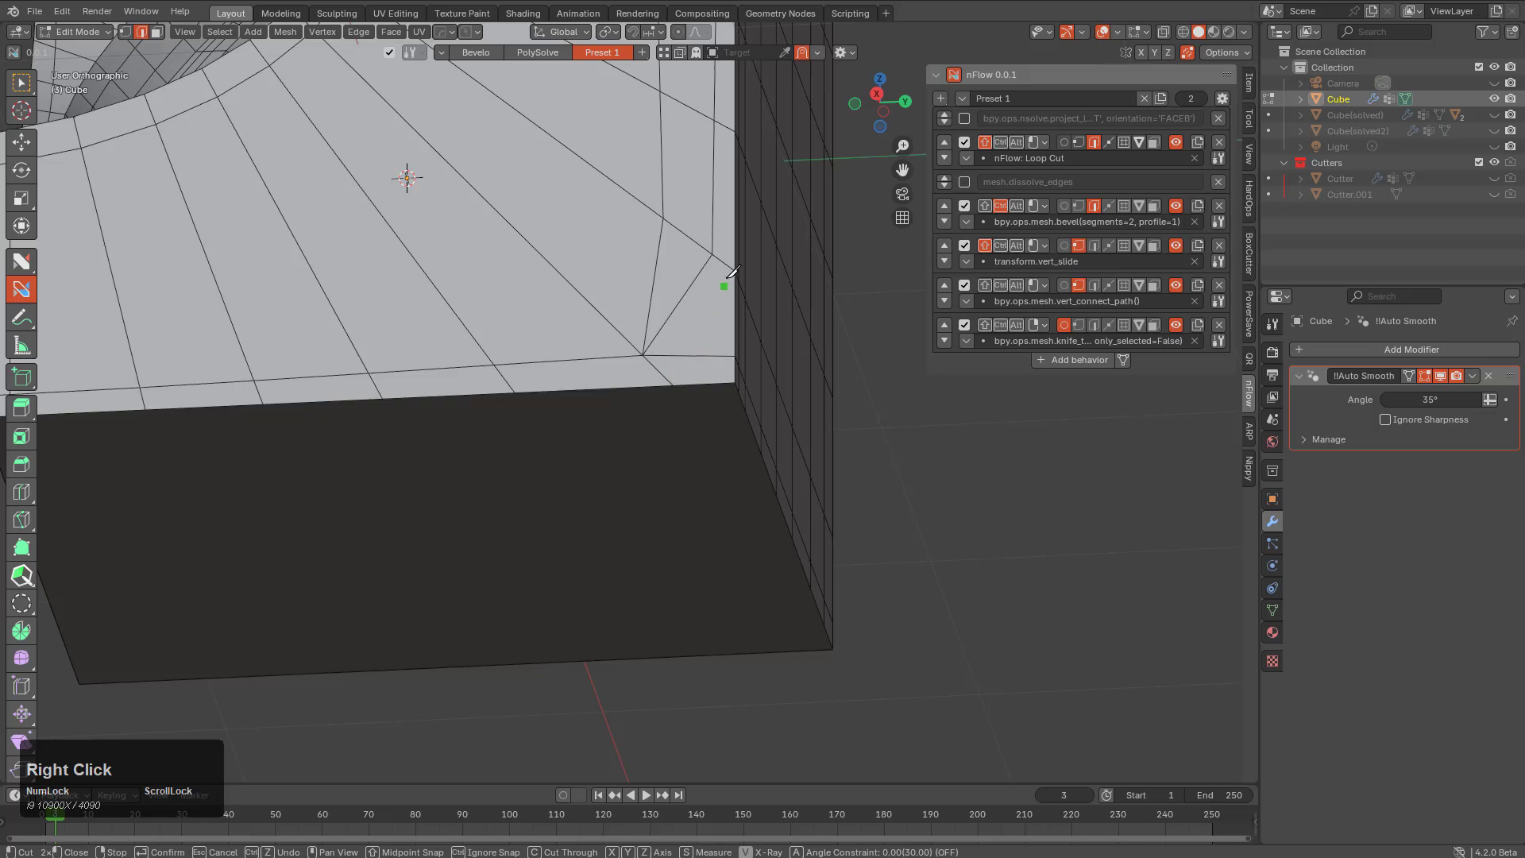
{"action": "left_click", "coordinate": [713, 255]}
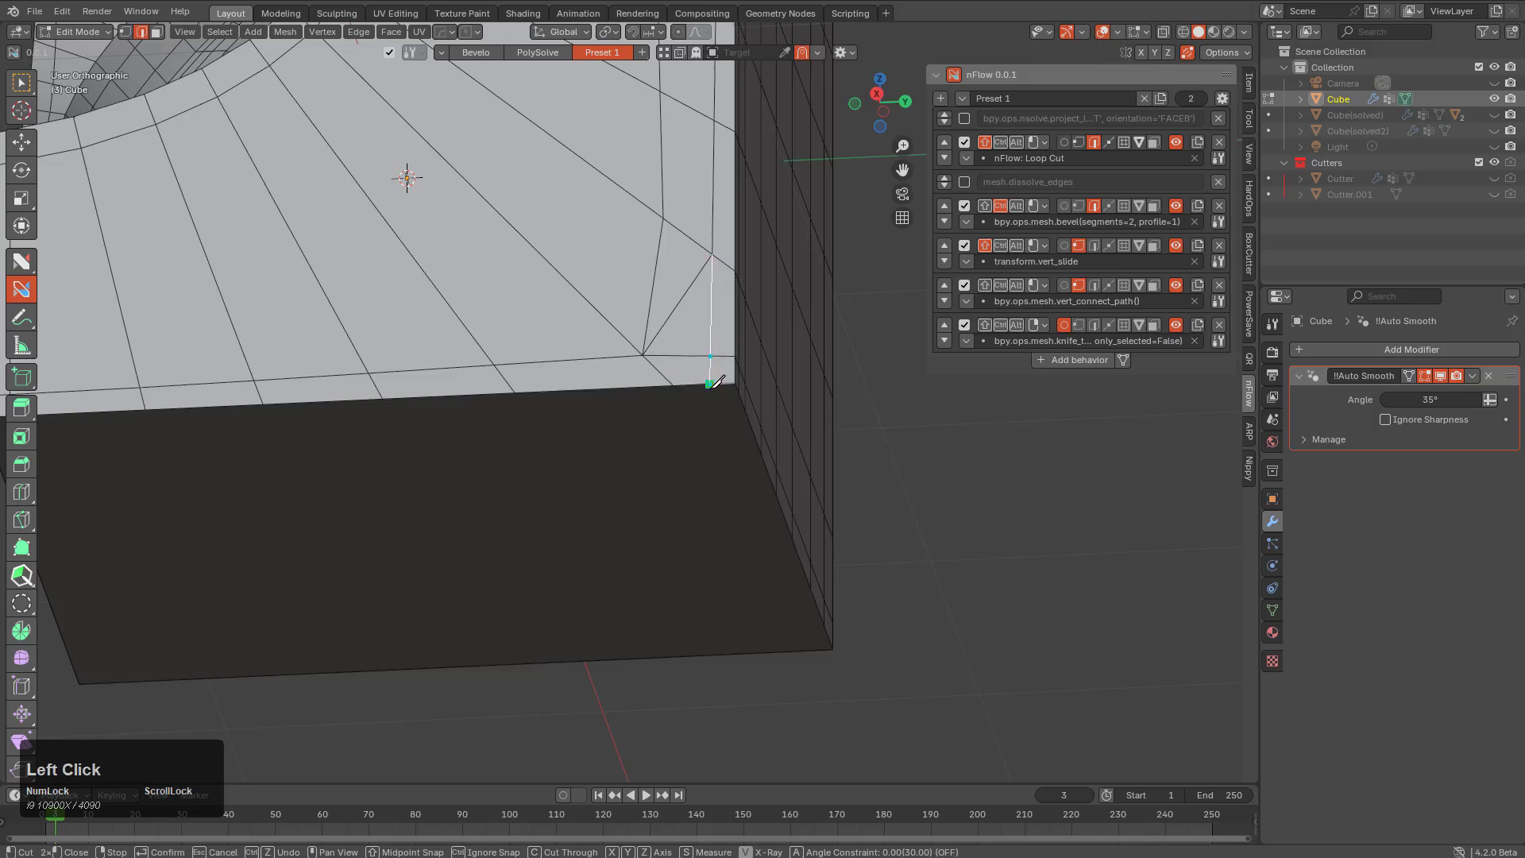
{"action": "key", "text": "KP_Enter"}
{"action": "key", "text": "alt+a"}
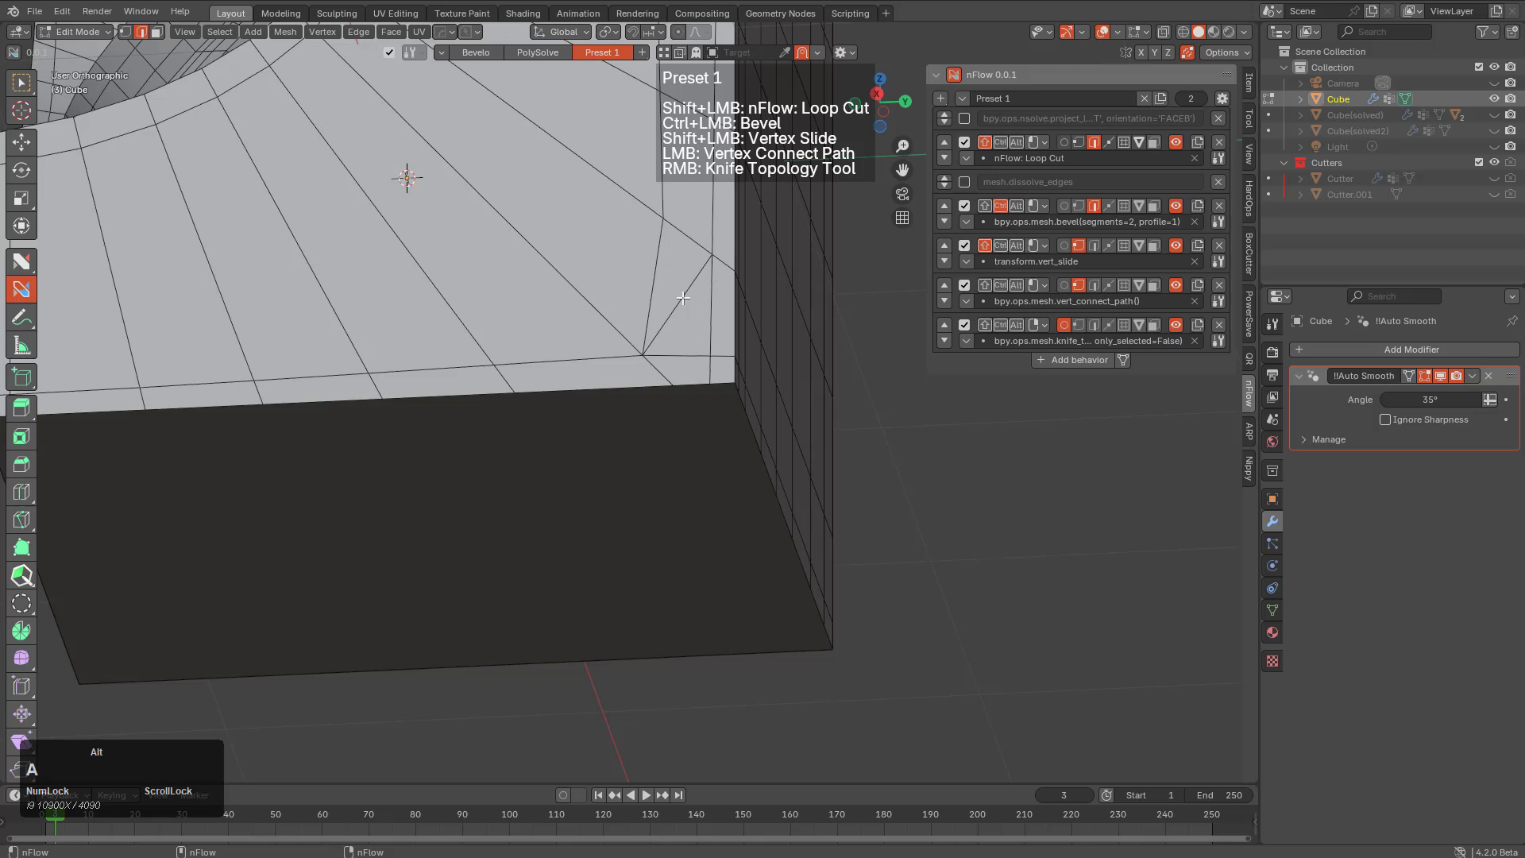
Enable the mesh.dissolve_edges behavior and slide the nearby vertex on the side's lower edge to beneath the corner fan vertex
{"action": "left_click", "coordinate": [965, 183]}
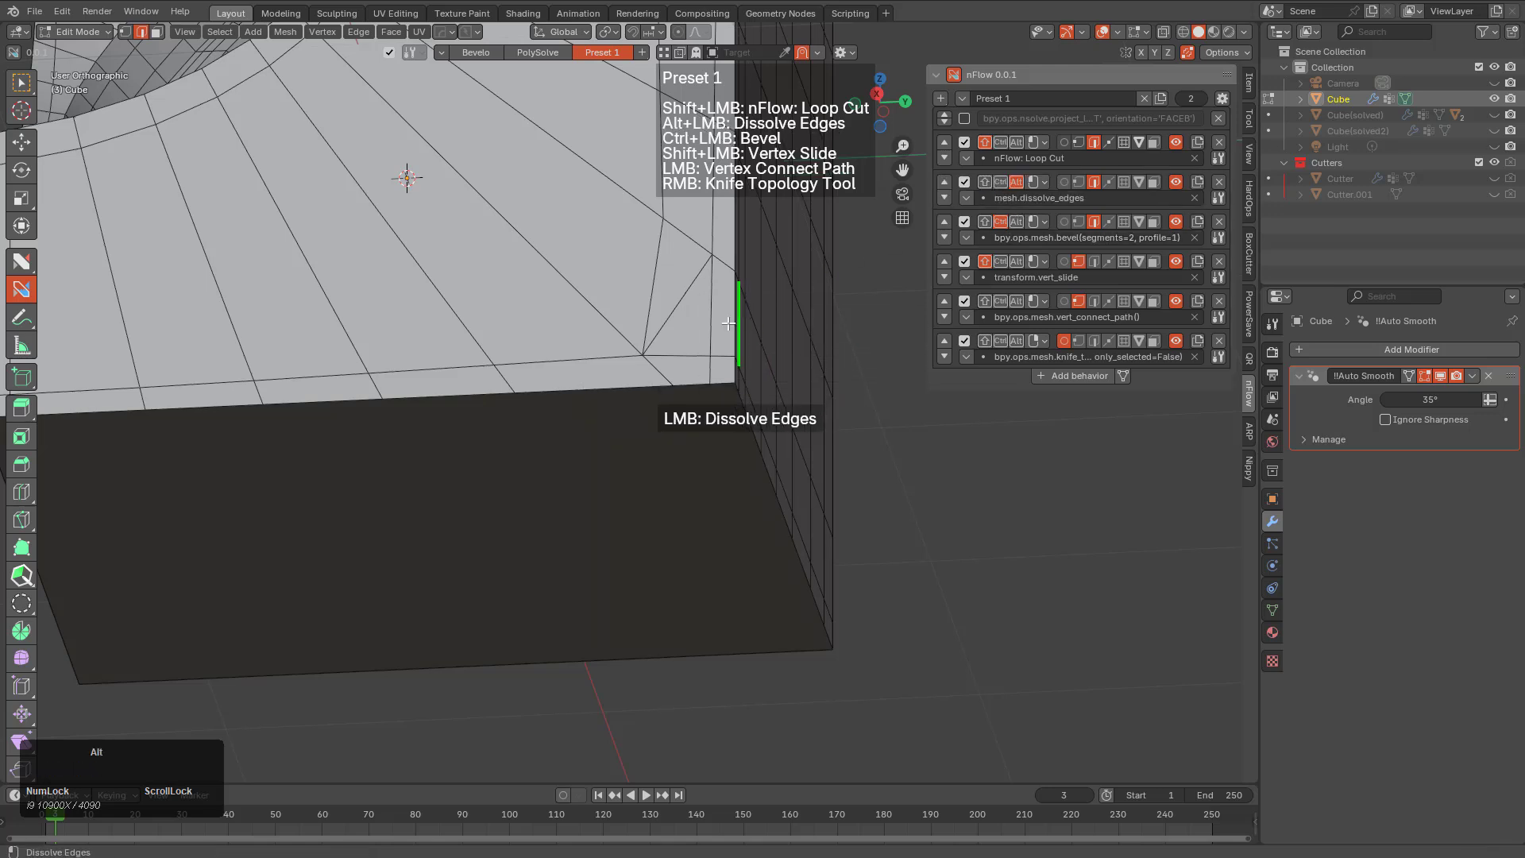
{"action": "middle_click_drag", "start_coordinate": [683, 314], "coordinate": [722, 339]}
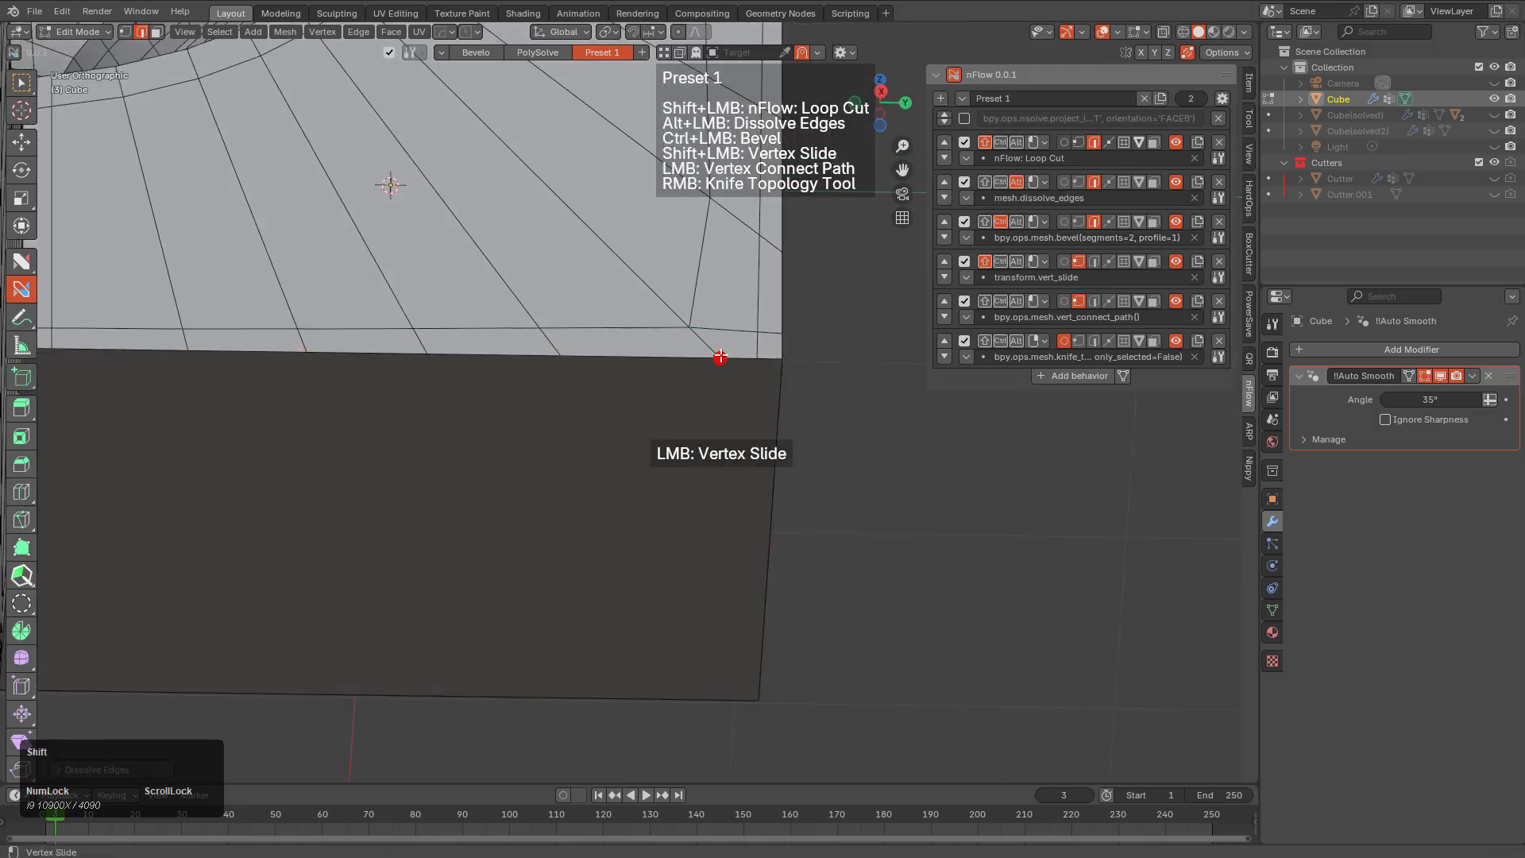
{"action": "left_click_drag", "start_coordinate": [720, 357], "coordinate": [688, 360], "text": "shift"}
Select the cube's bottom face in face mode and inset it by about 0.14 m
{"action": "middle_click_drag", "start_coordinate": [689, 360], "coordinate": [439, 389]}
{"action": "scroll", "coordinate": [670, 364], "scroll_direction": "down", "scroll_amount": 5}
{"action": "middle_click_drag", "start_coordinate": [817, 463], "coordinate": [689, 485]}
{"action": "key", "text": "3"}
{"action": "left_click", "coordinate": [787, 452]}
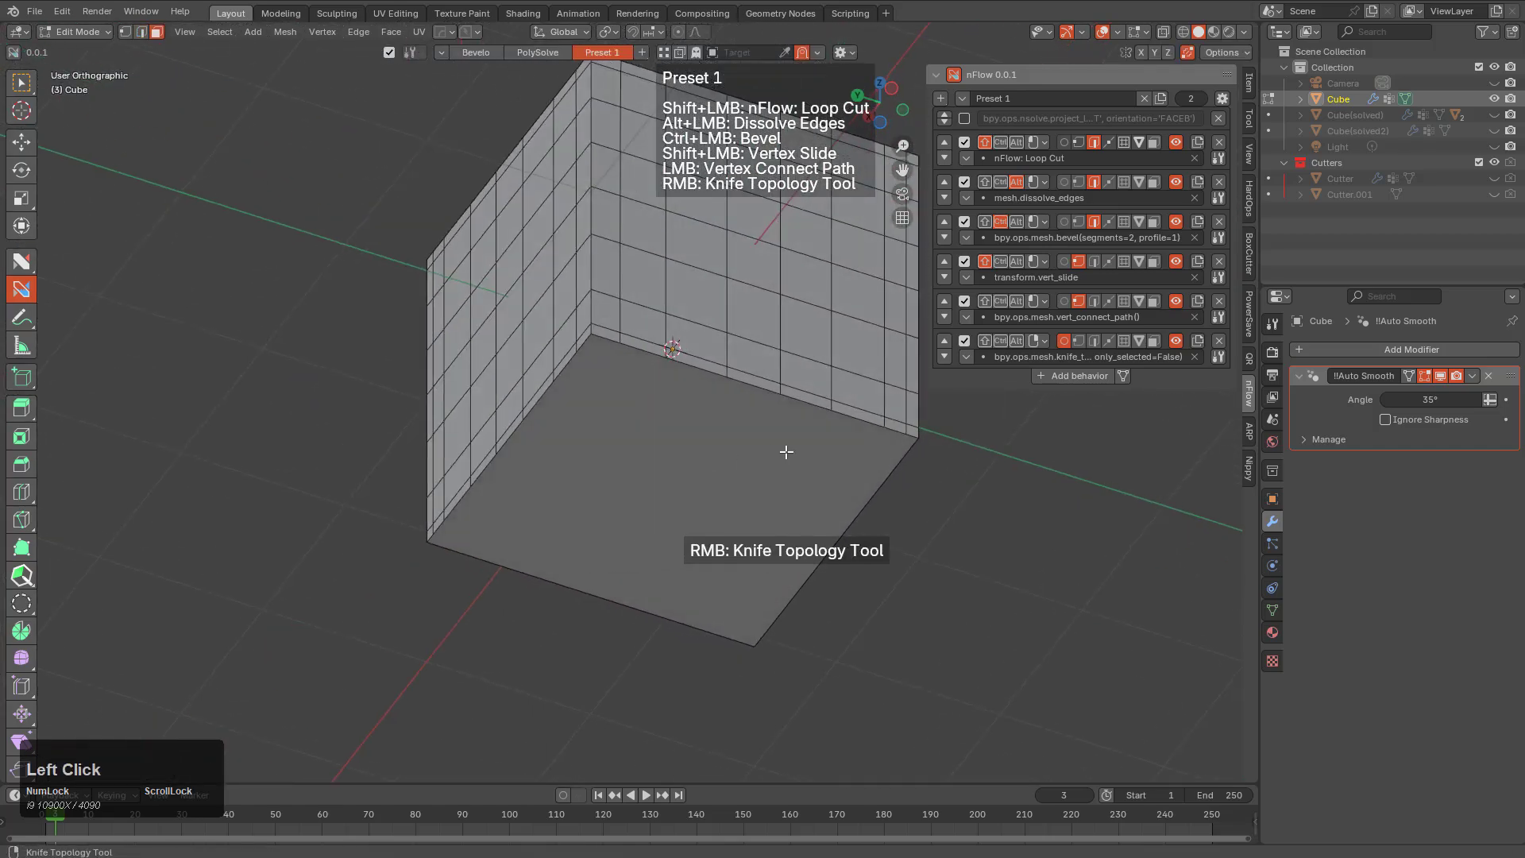
{"action": "left_click", "coordinate": [725, 460]}
{"action": "key", "text": "i"}
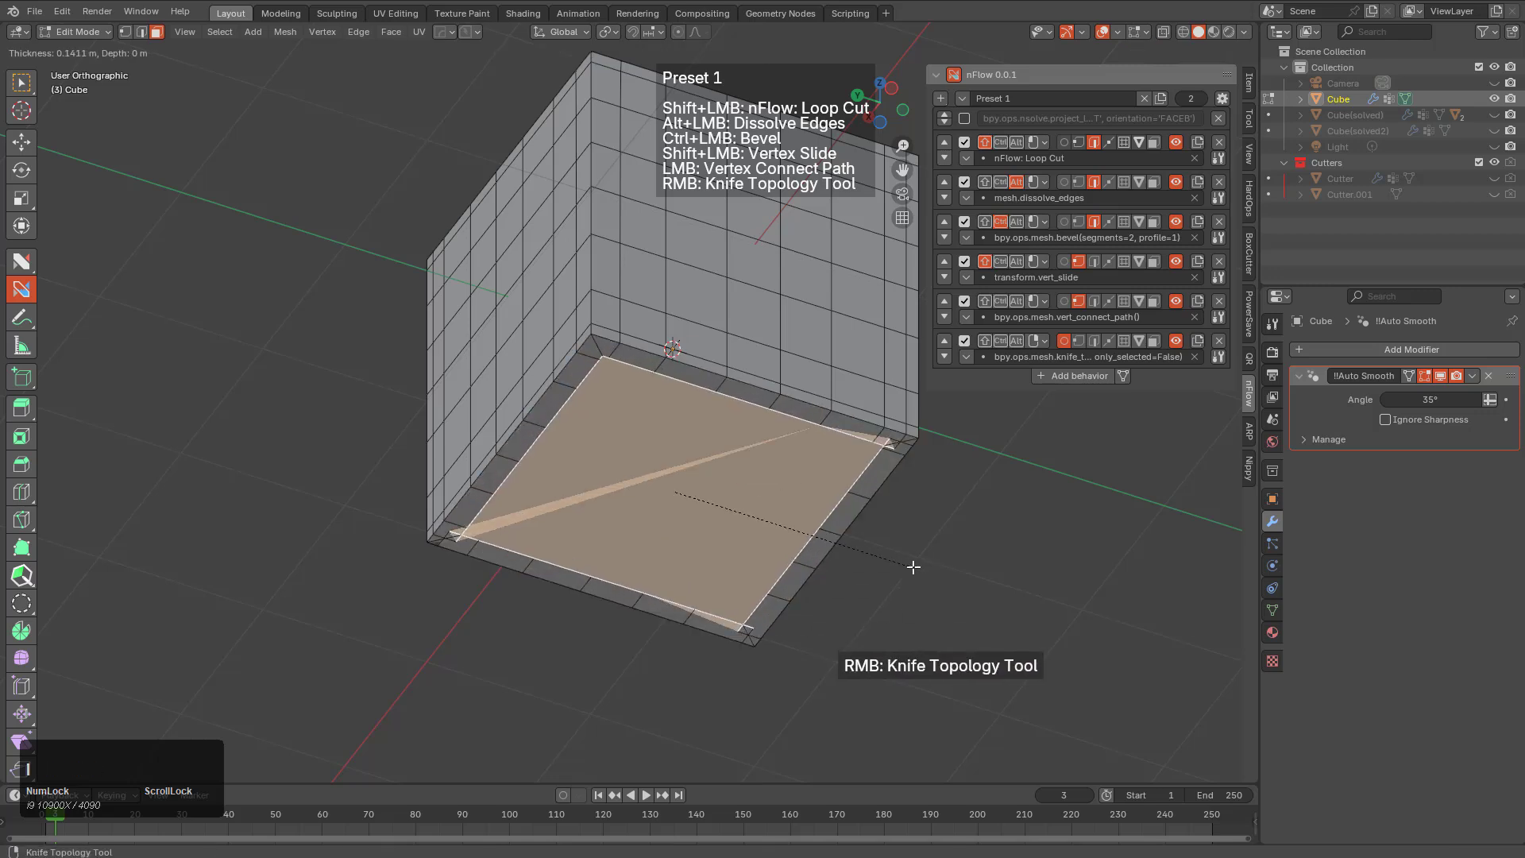
{"action": "left_click", "coordinate": [909, 569]}
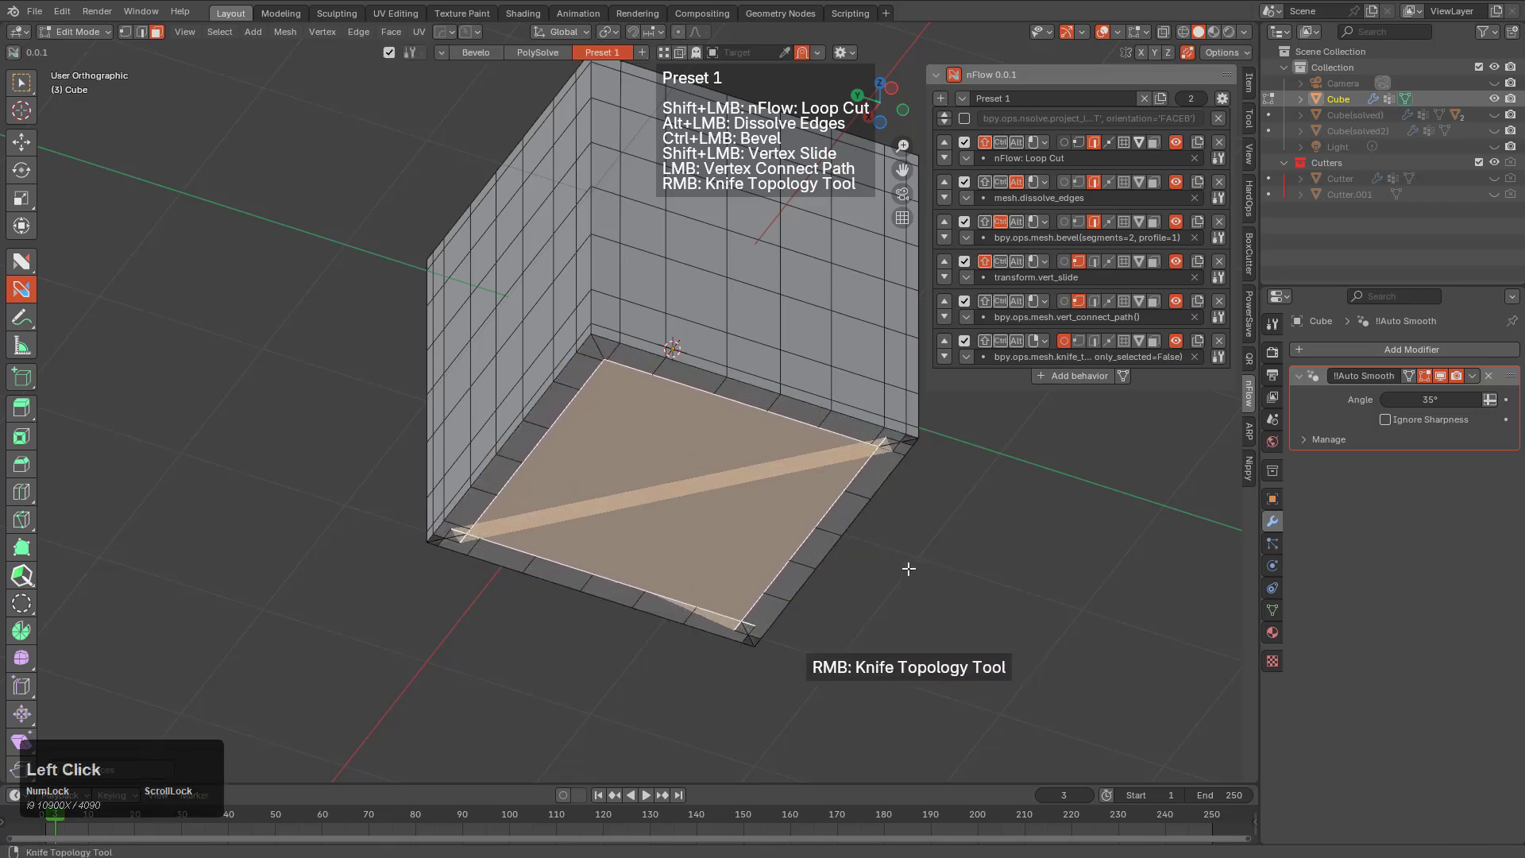
Examine the overlapping vertices at a corner of the inset bottom face
{"action": "middle_click_drag", "start_coordinate": [909, 569], "coordinate": [861, 545], "text": "shift"}
{"action": "scroll", "coordinate": [460, 385], "scroll_direction": "up", "scroll_amount": 3}
{"action": "middle_click_drag", "start_coordinate": [460, 384], "coordinate": [604, 400], "text": "shift"}
{"action": "scroll", "coordinate": [584, 337], "scroll_direction": "up", "scroll_amount": 2}
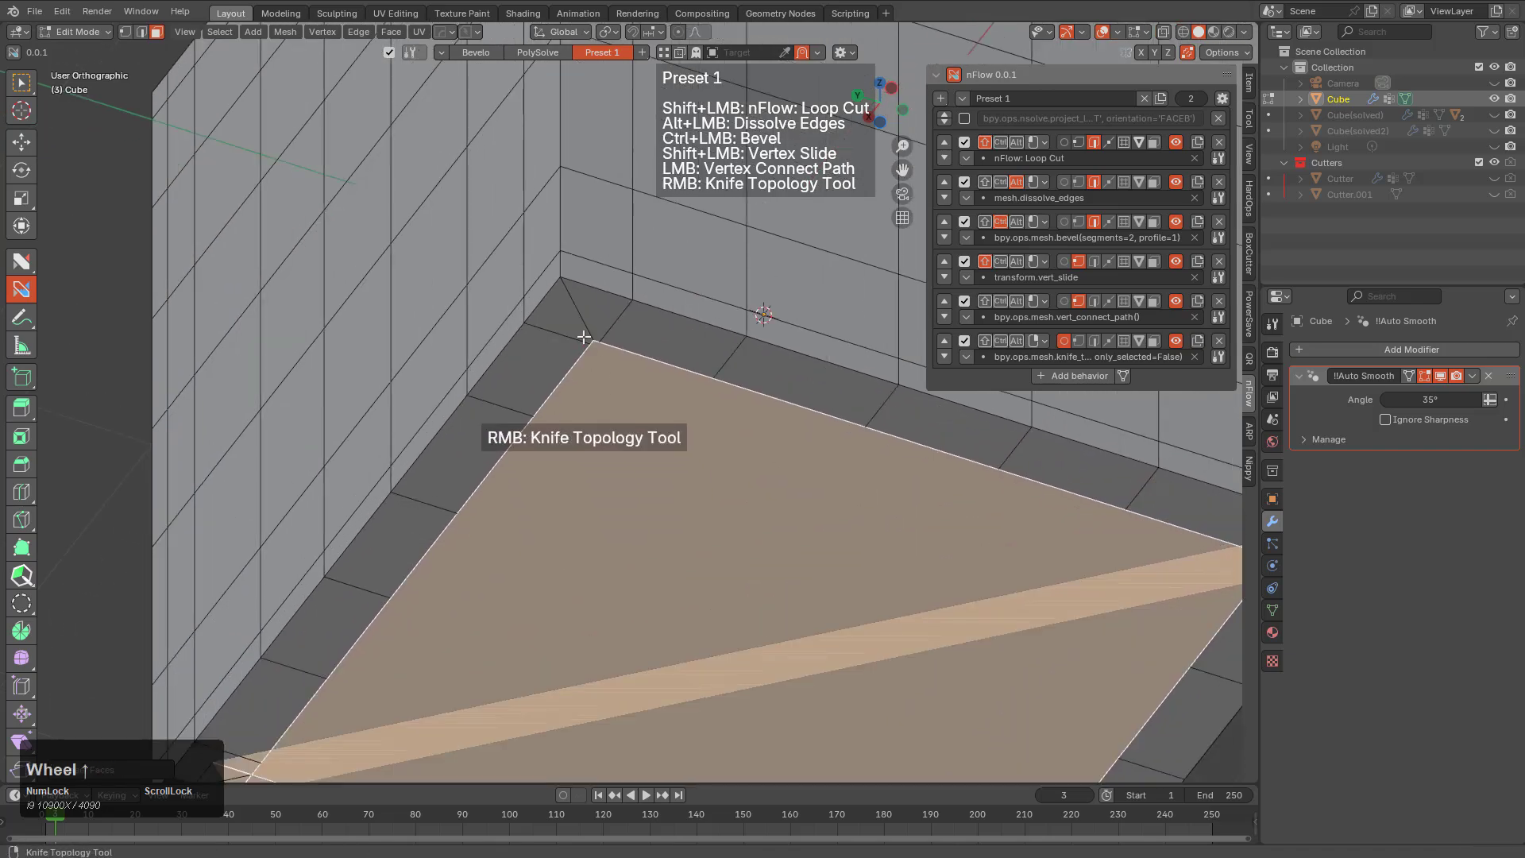
{"action": "key", "text": "shift"}
{"action": "scroll", "coordinate": [560, 320], "scroll_direction": "up", "scroll_amount": 3}
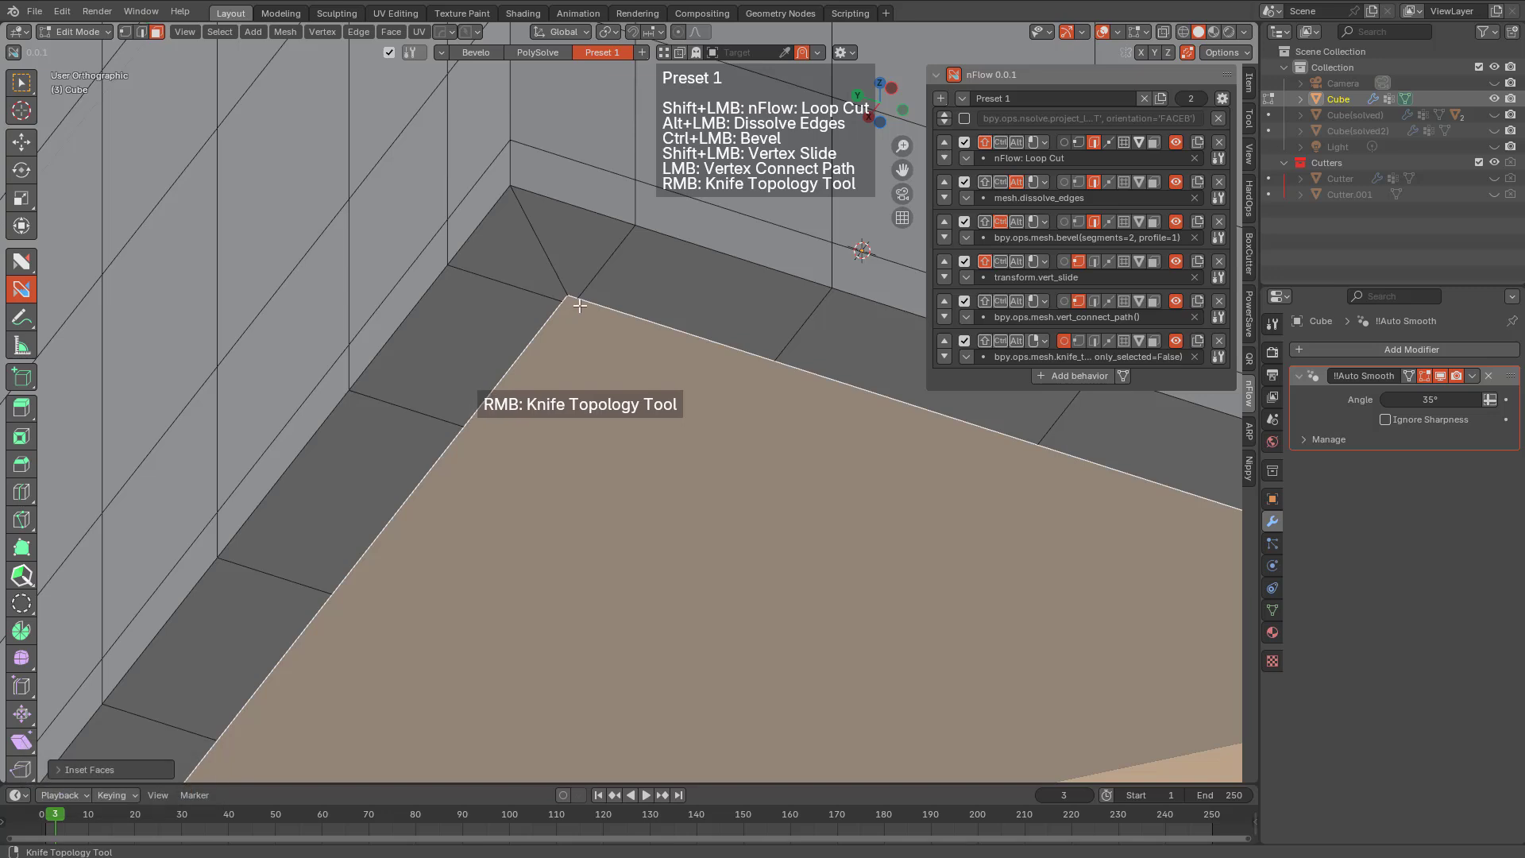
{"action": "scroll", "coordinate": [580, 306], "scroll_direction": "up", "scroll_amount": 1}
{"action": "scroll", "coordinate": [580, 306], "scroll_direction": "down", "scroll_amount": 1}
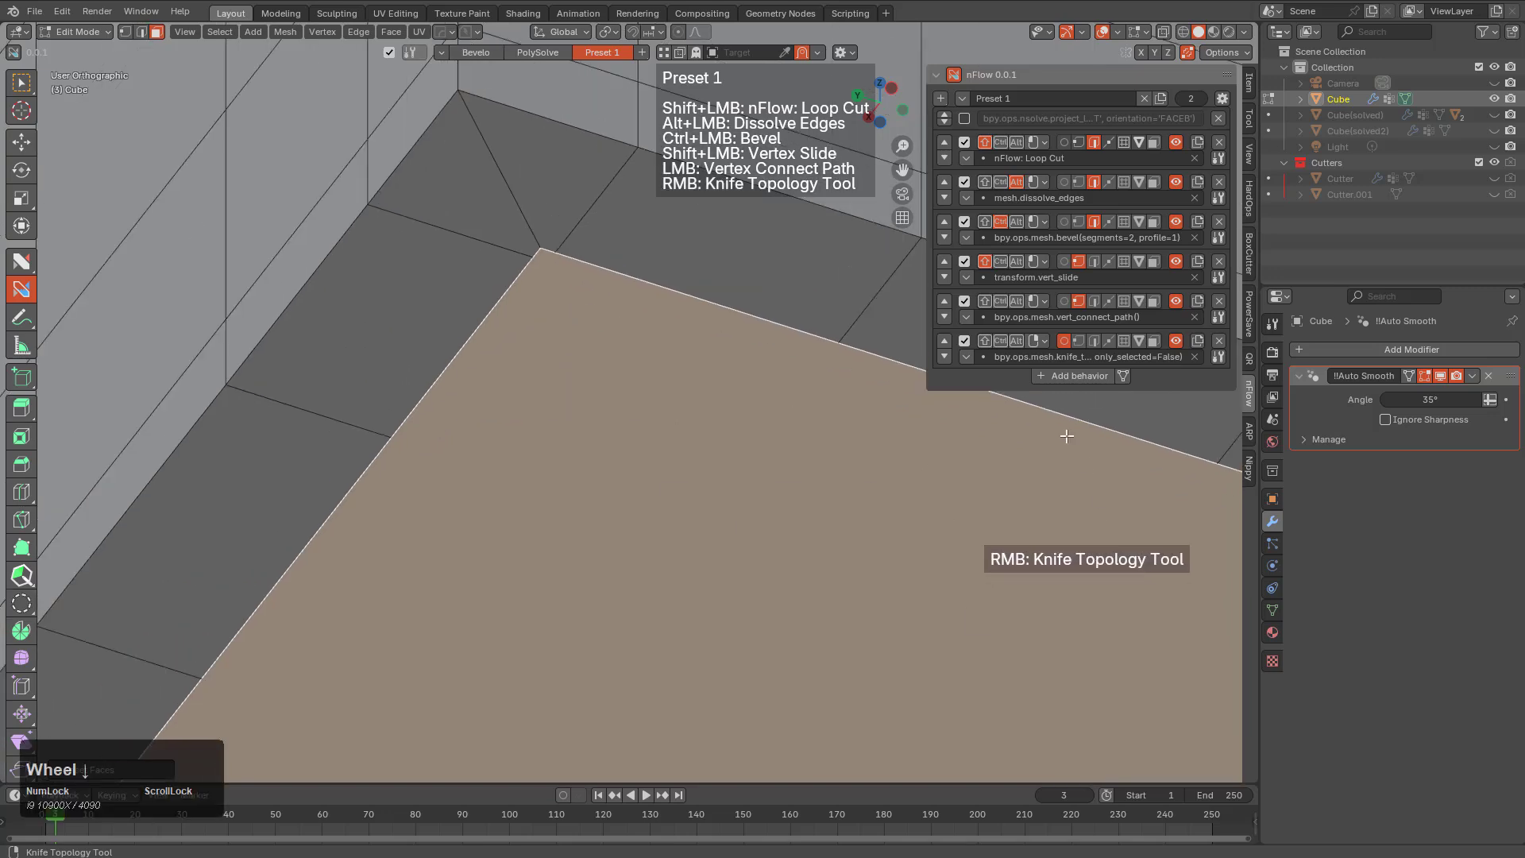
Add a vertex behavior running nSolve: Collapse Vertex with the Ctrl modifier and LMB event, and rename the preset to CornerBox
{"action": "left_click", "coordinate": [1074, 375]}
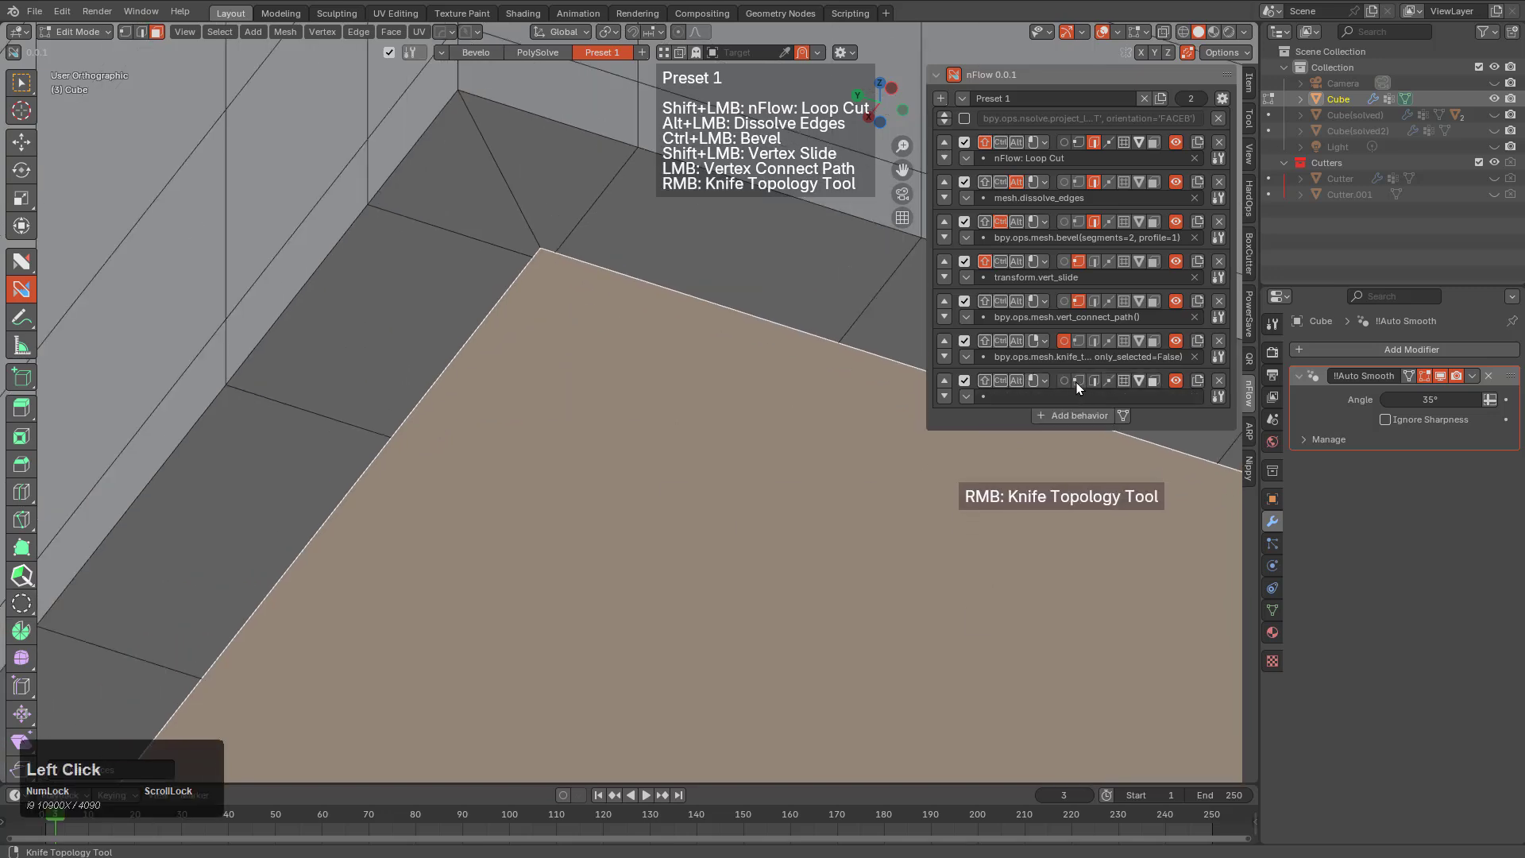
{"action": "left_click", "coordinate": [1064, 400]}
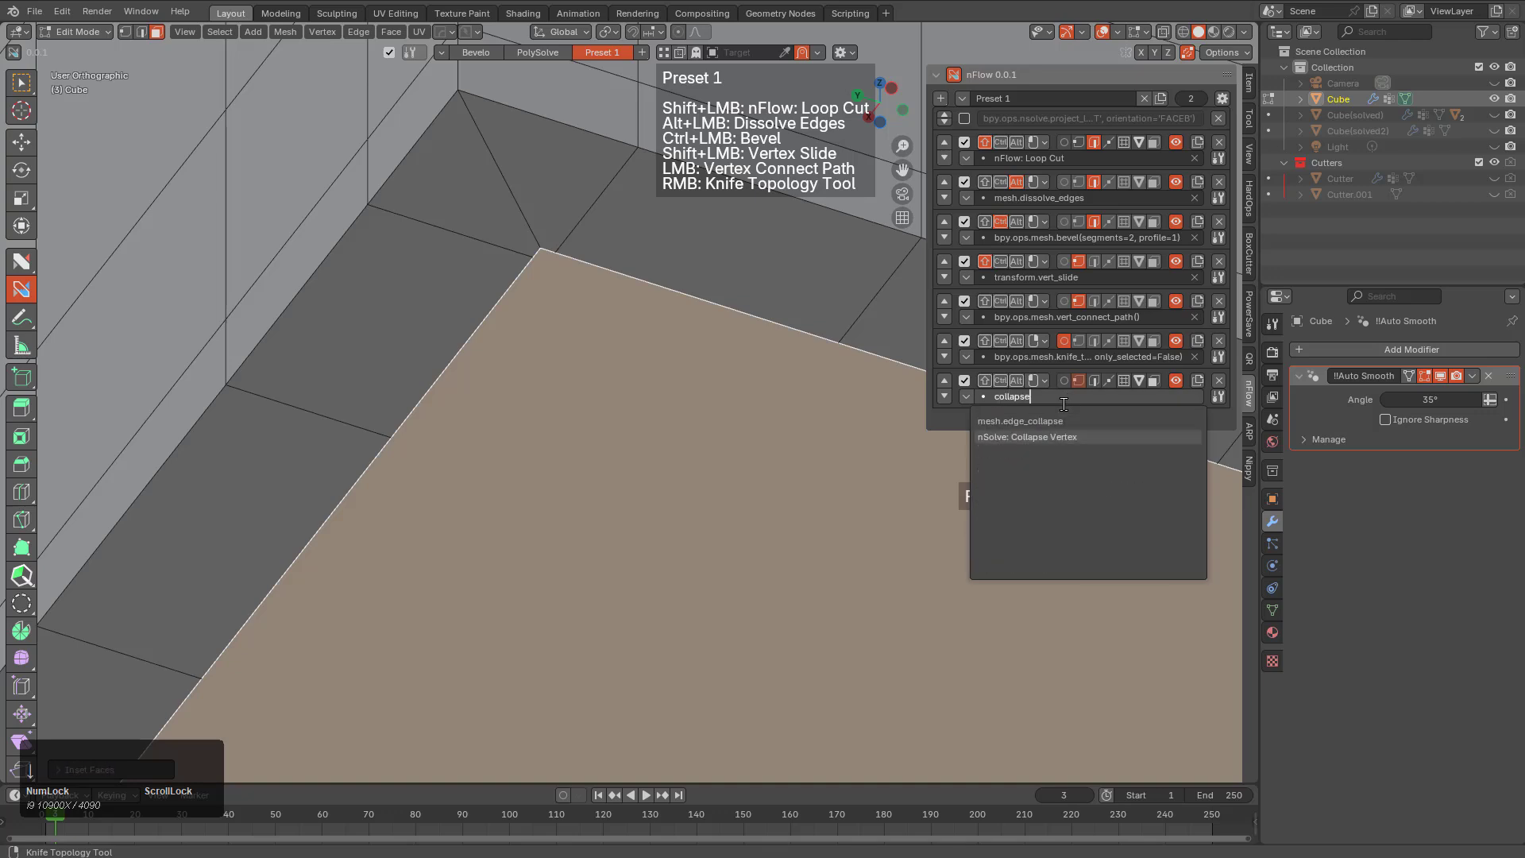
{"action": "key", "text": "Return"}
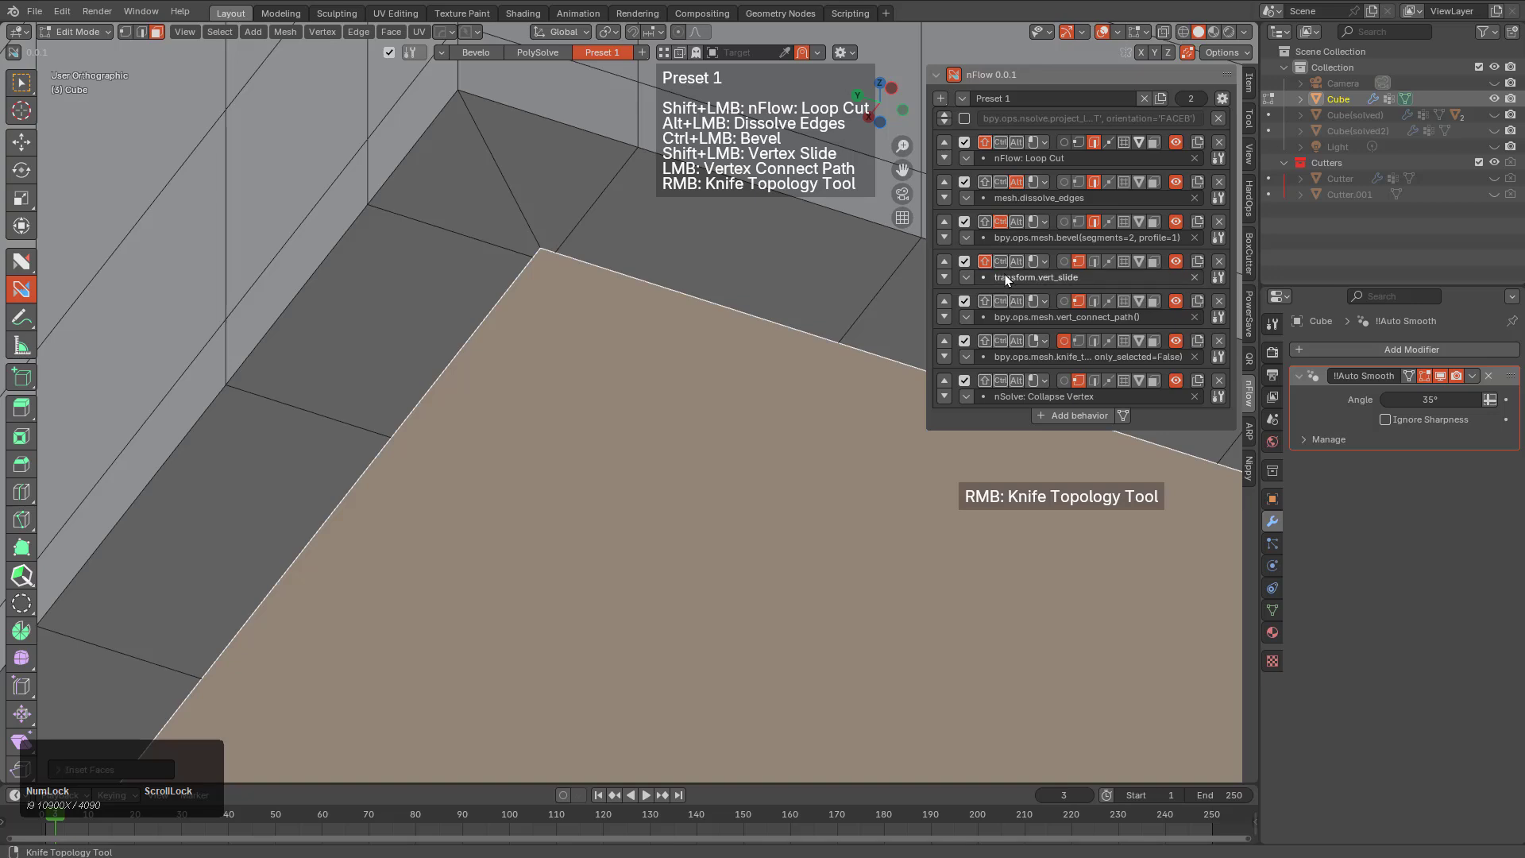
{"action": "left_click", "coordinate": [1000, 380]}
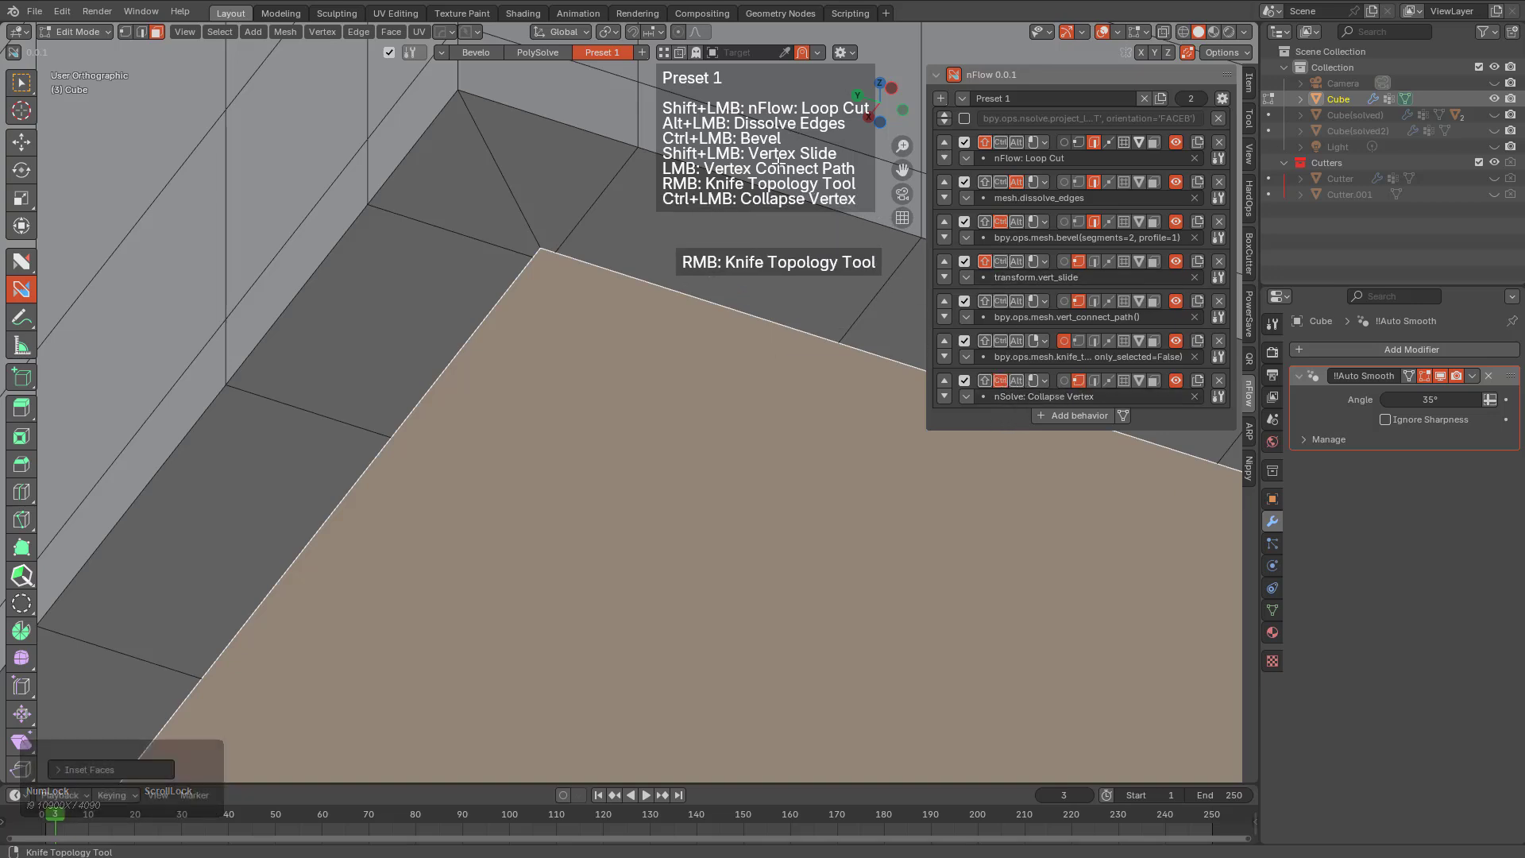
{"action": "left_click", "coordinate": [1049, 98]}
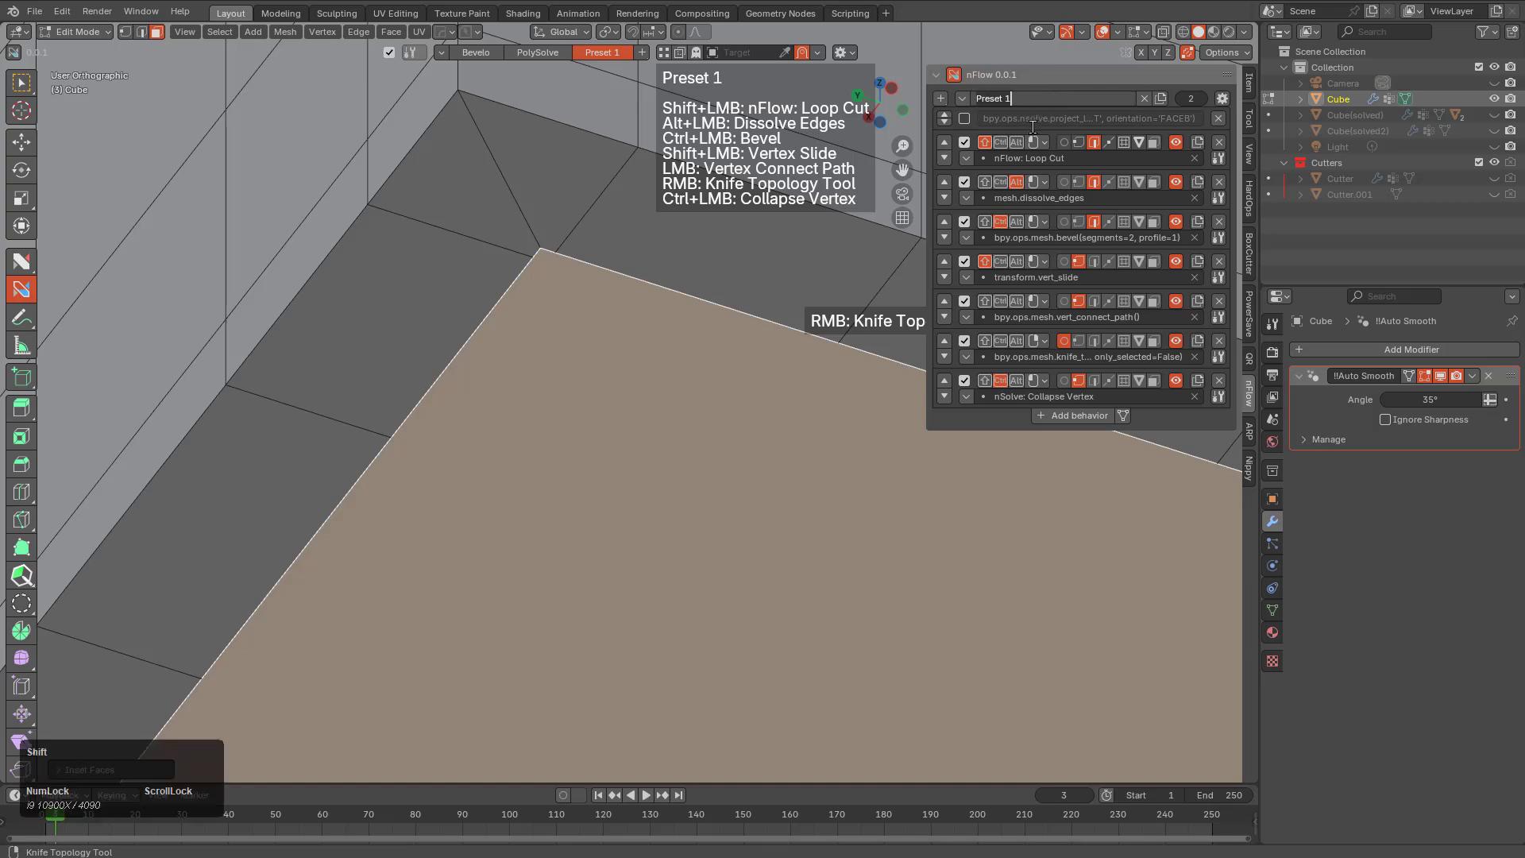
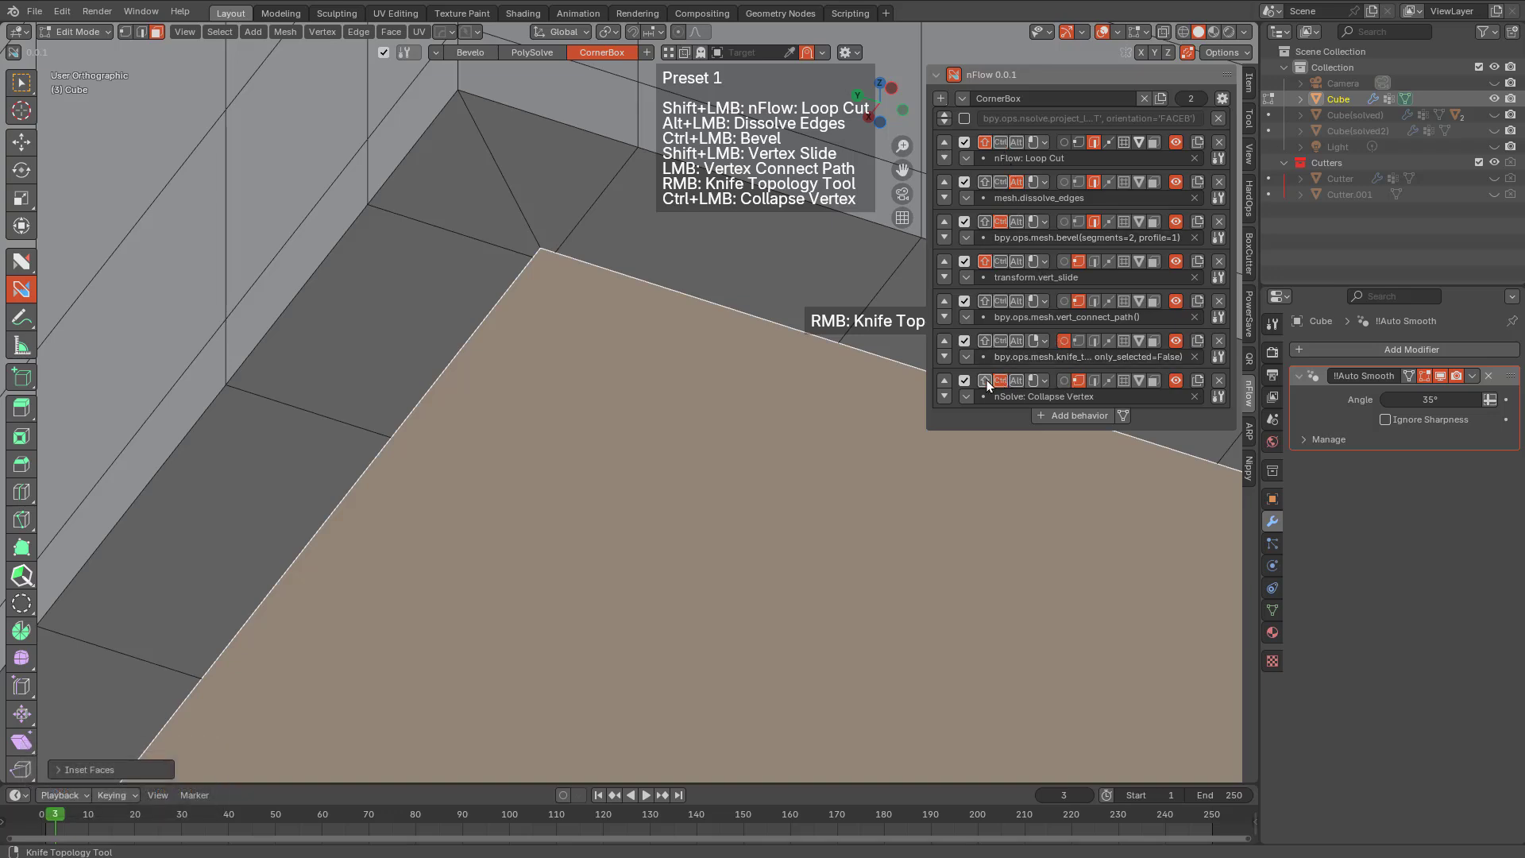
Collapse the overlapping vertices at the first inner corner of the bottom inset and dissolve the extra edge beside it
{"action": "key", "text": "ctrl"}
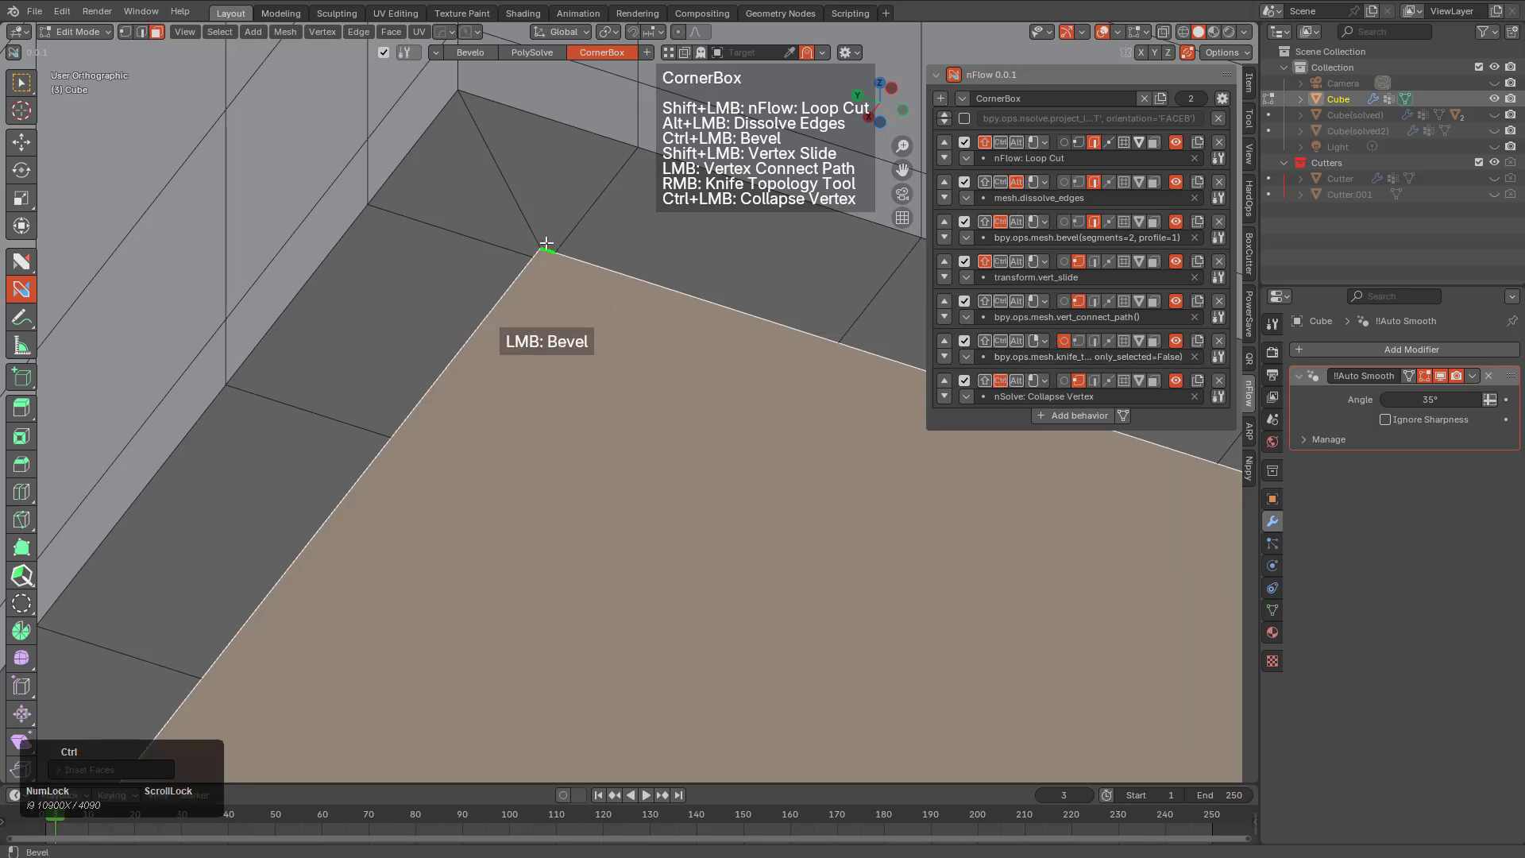
{"action": "left_click", "coordinate": [540, 246], "text": "ctrl"}
{"action": "scroll", "coordinate": [581, 258], "scroll_direction": "down", "scroll_amount": 4}
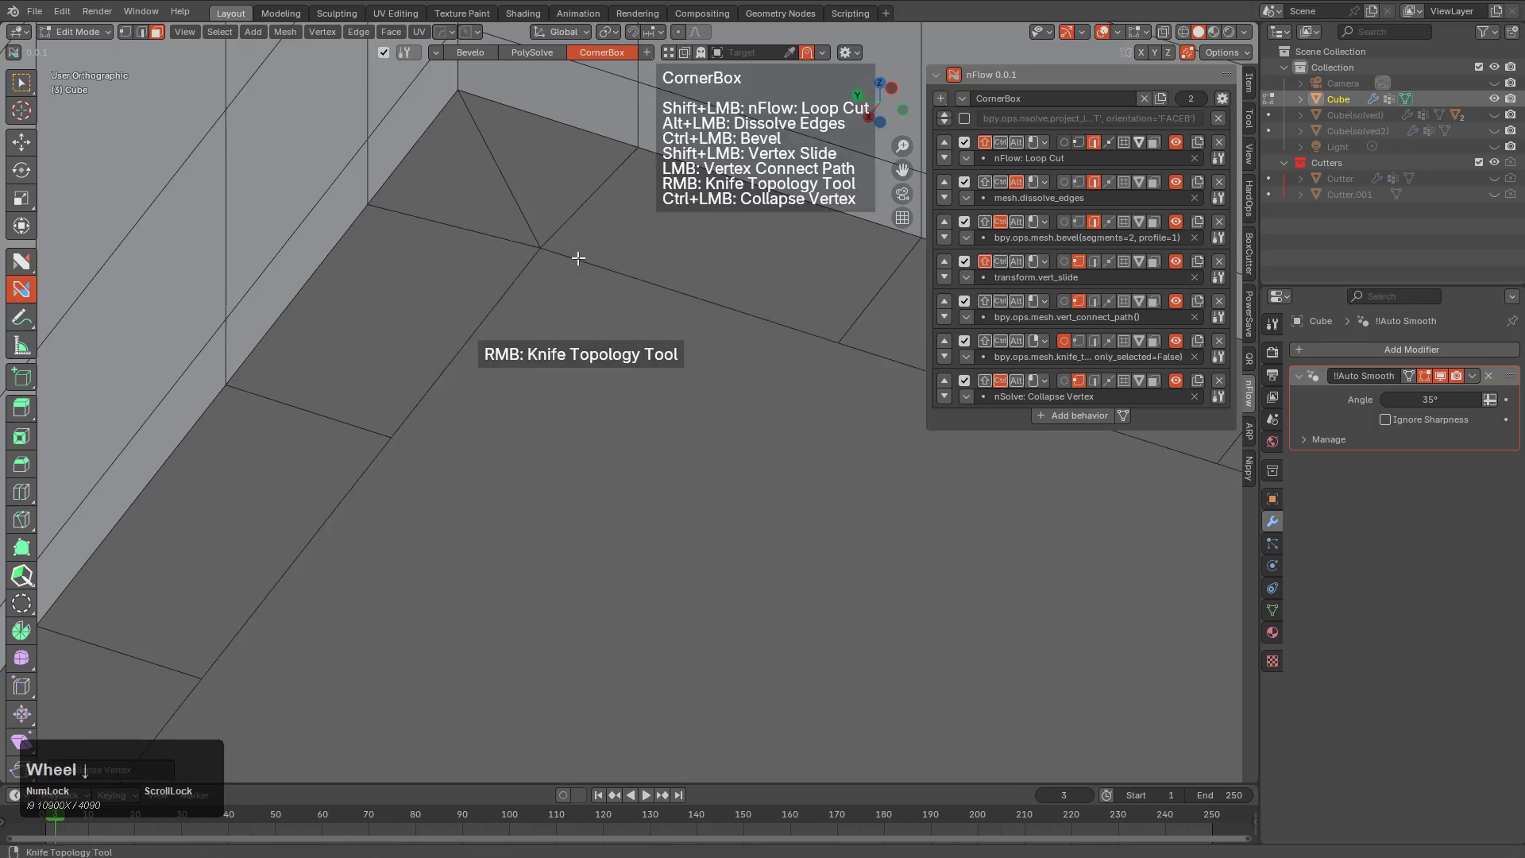
{"action": "left_click", "coordinate": [573, 294], "text": "alt"}
Collapse the overlapping vertices within a small radius at the next inner corner of the bottom inset
{"action": "middle_click_drag", "start_coordinate": [602, 300], "coordinate": [622, 408]}
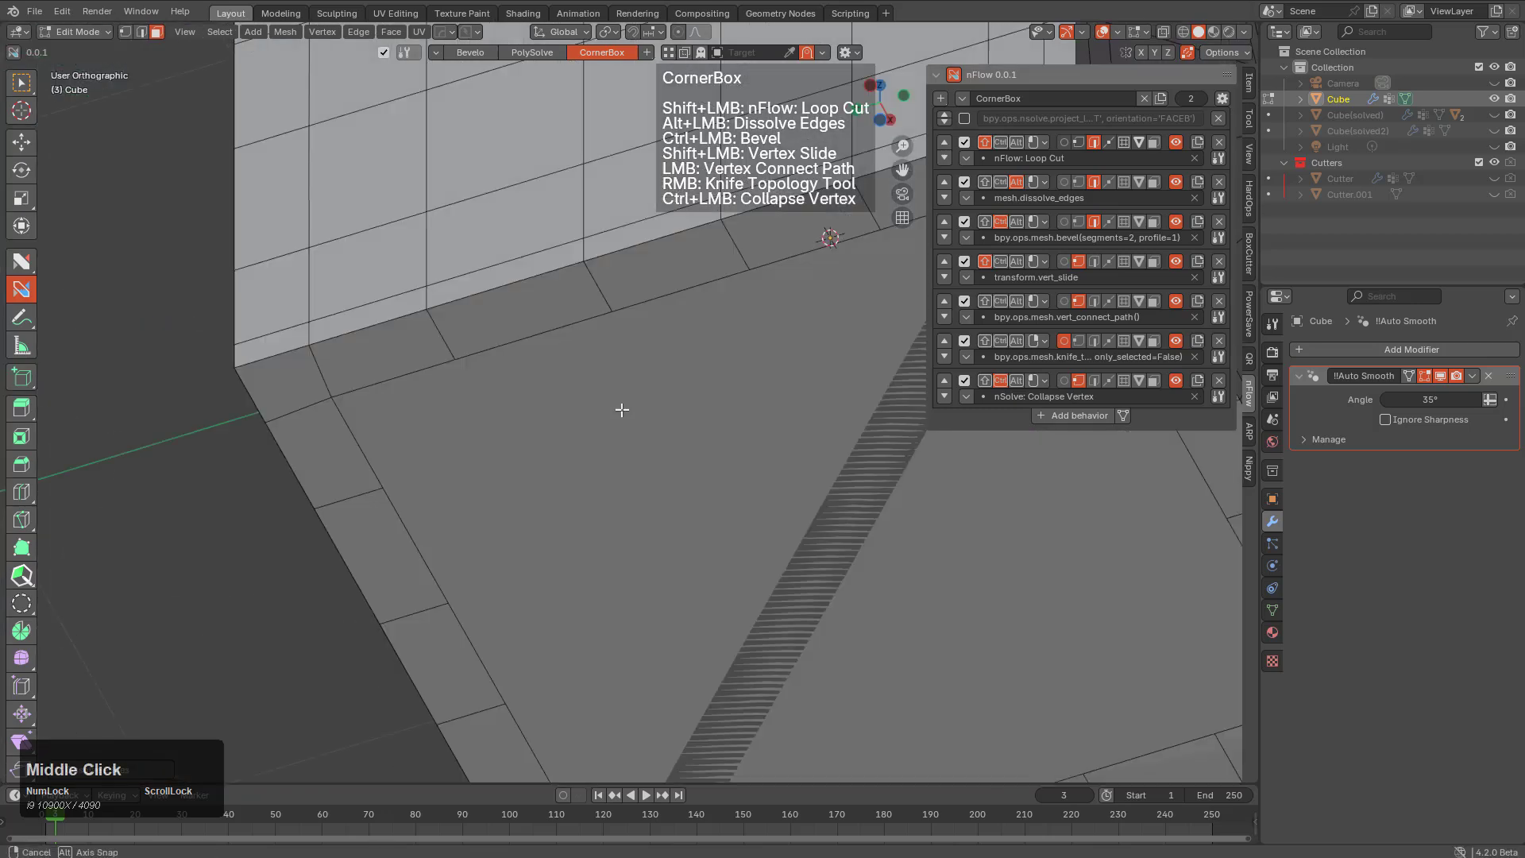
{"action": "scroll", "coordinate": [500, 510], "scroll_direction": "up", "scroll_amount": 5}
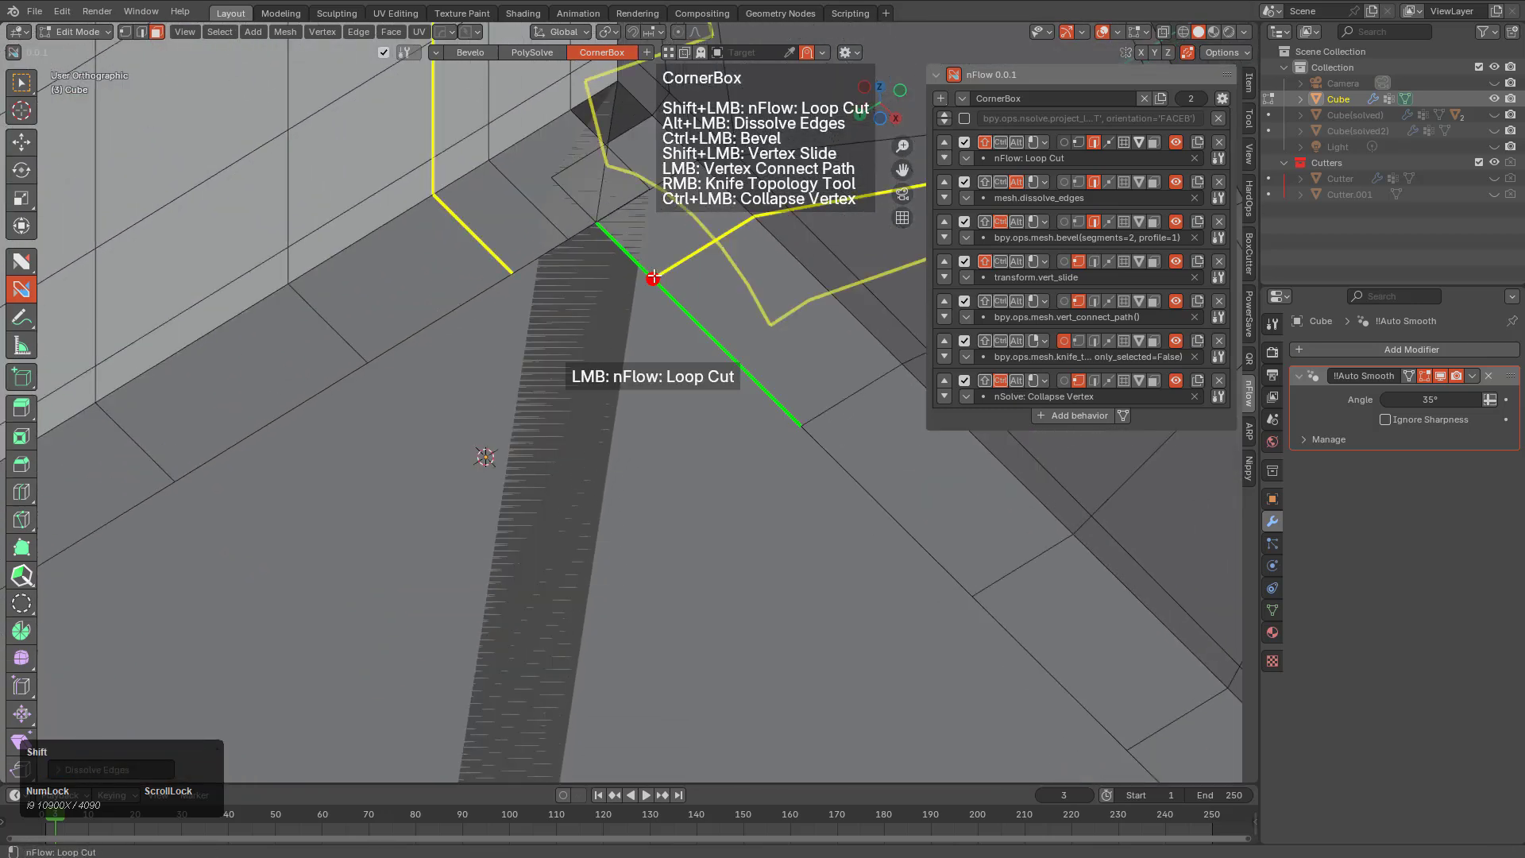
{"action": "scroll", "coordinate": [640, 402], "scroll_direction": "up", "scroll_amount": 4}
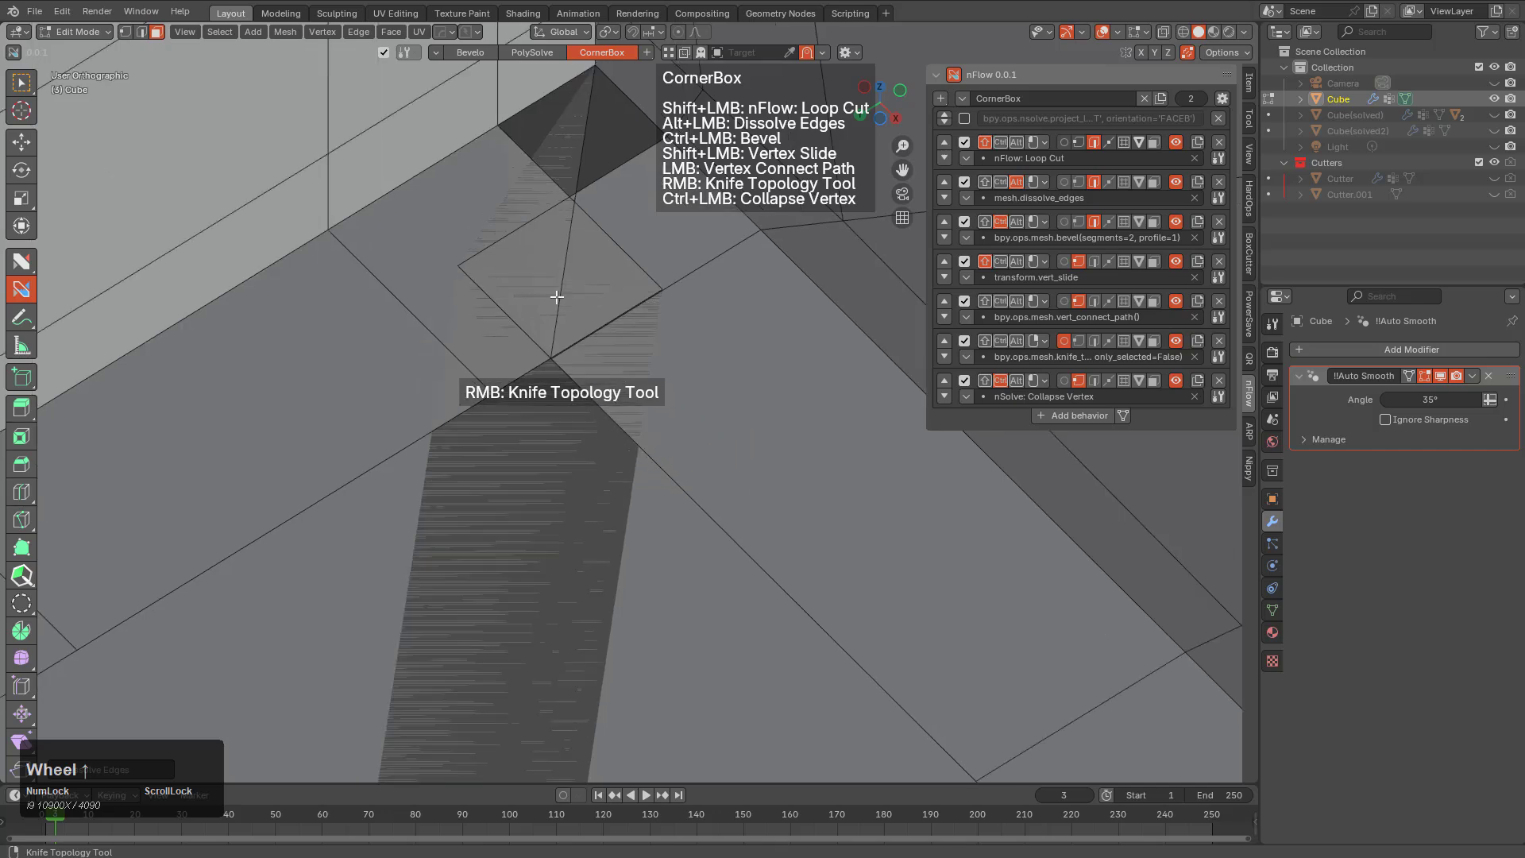
{"action": "left_click", "coordinate": [553, 355], "text": "ctrl"}
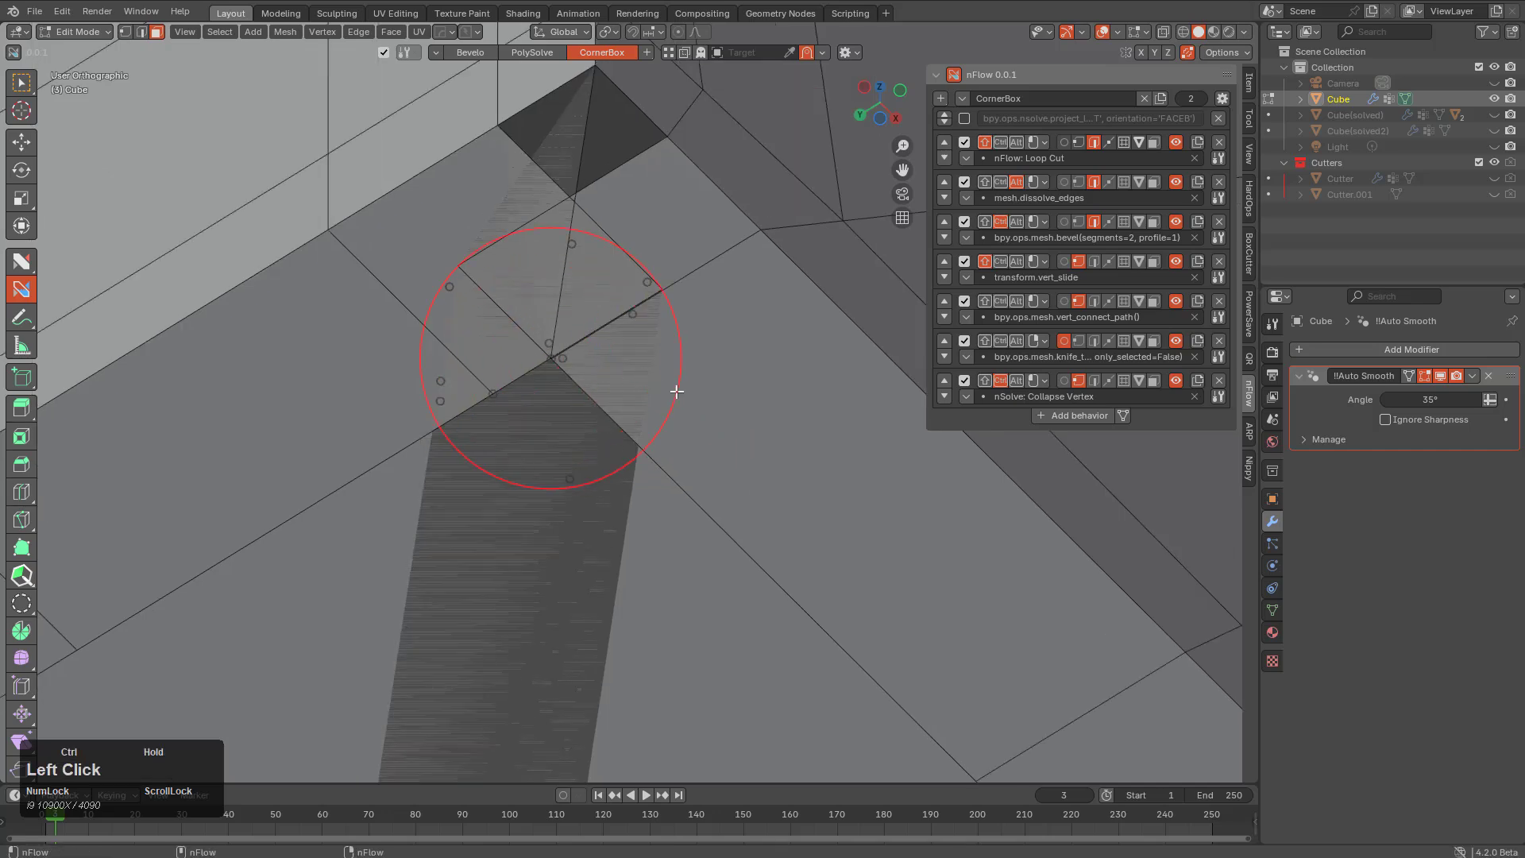
Slide the two stray vertices beside the collapsed inset corner onto the inner corner vertex
{"action": "scroll", "coordinate": [596, 340], "scroll_direction": "down", "scroll_amount": 4}
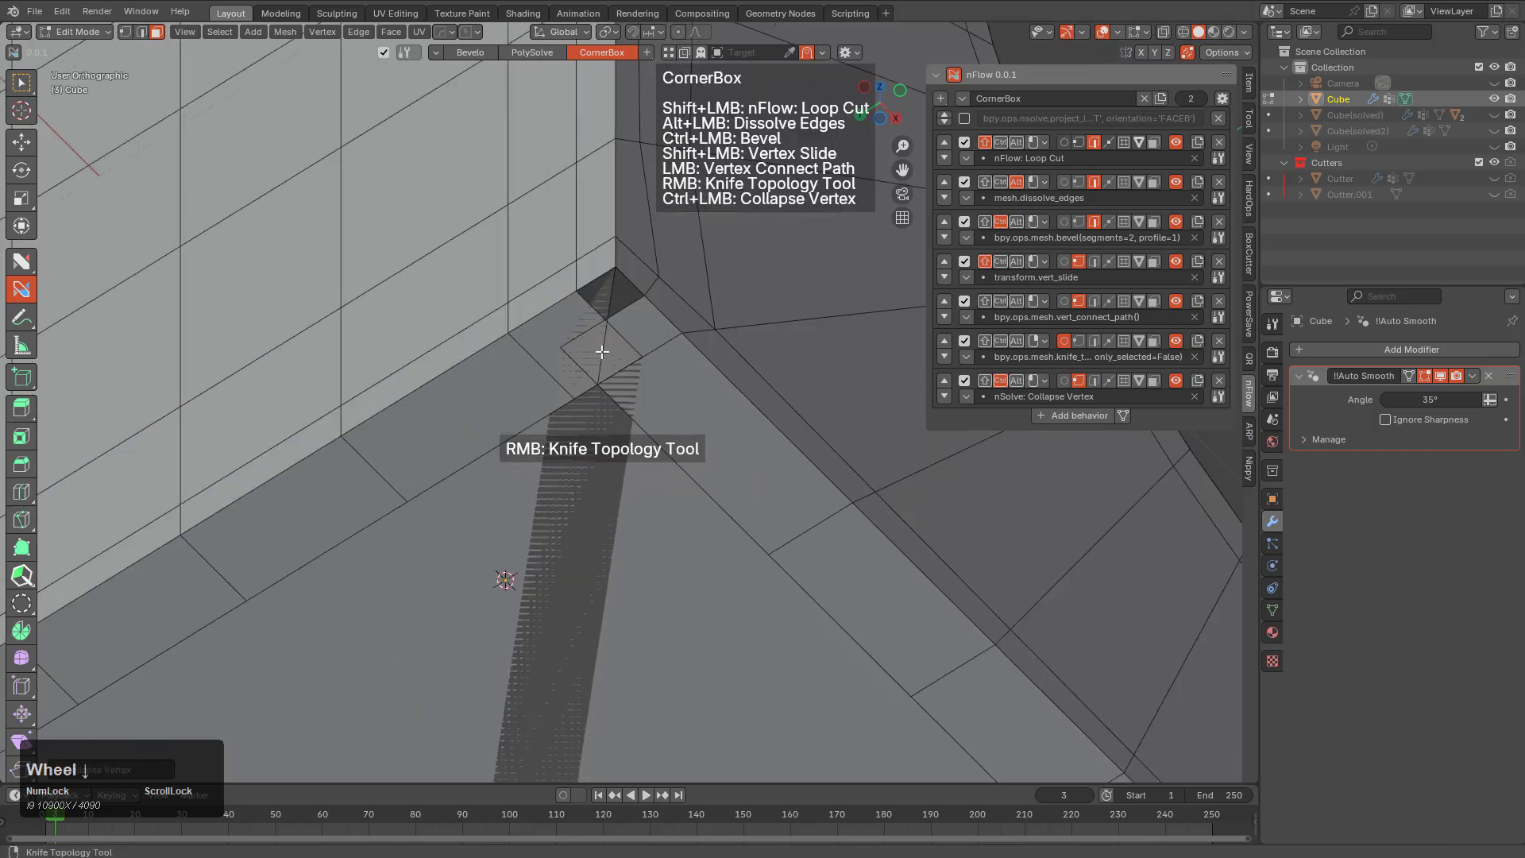
{"action": "middle_click_drag", "start_coordinate": [596, 340], "coordinate": [634, 445]}
{"action": "scroll", "coordinate": [635, 445], "scroll_direction": "up", "scroll_amount": 3}
{"action": "scroll", "coordinate": [715, 421], "scroll_direction": "up", "scroll_amount": 2}
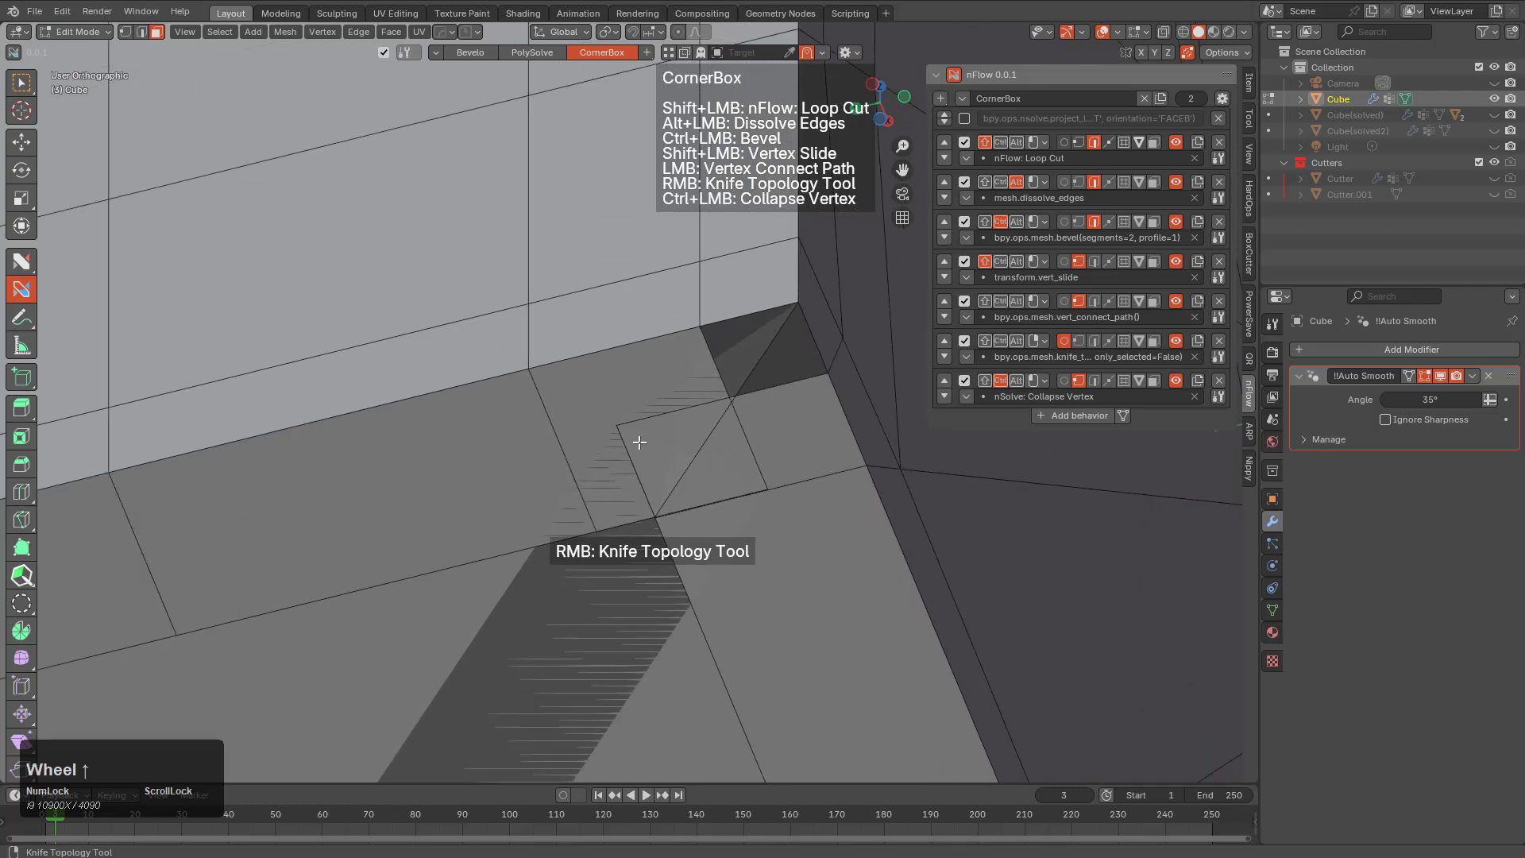
{"action": "left_click_drag", "start_coordinate": [619, 421], "coordinate": [656, 515], "text": "shift"}
{"action": "left_click_drag", "start_coordinate": [769, 488], "coordinate": [657, 518], "text": "shift"}
Dissolve the extra fan edges at this bottom corner and slide the neighbouring border vertex onto the inner corner vertex
{"action": "middle_click_drag", "start_coordinate": [727, 410], "coordinate": [620, 490]}
{"action": "scroll", "coordinate": [763, 422], "scroll_direction": "down", "scroll_amount": 2}
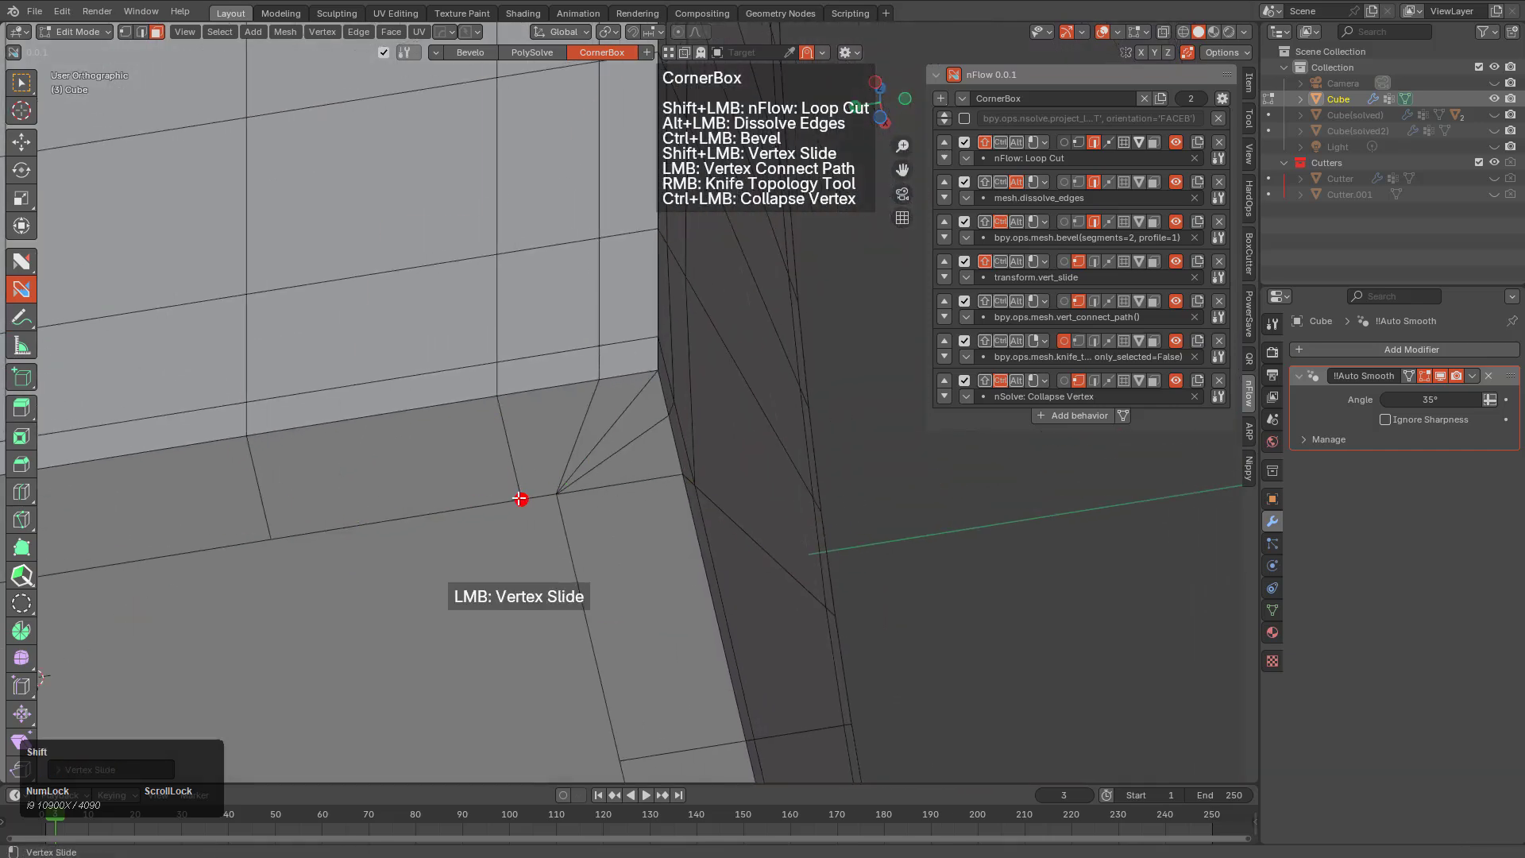
{"action": "left_click_drag", "start_coordinate": [519, 499], "coordinate": [579, 500], "text": "shift"}
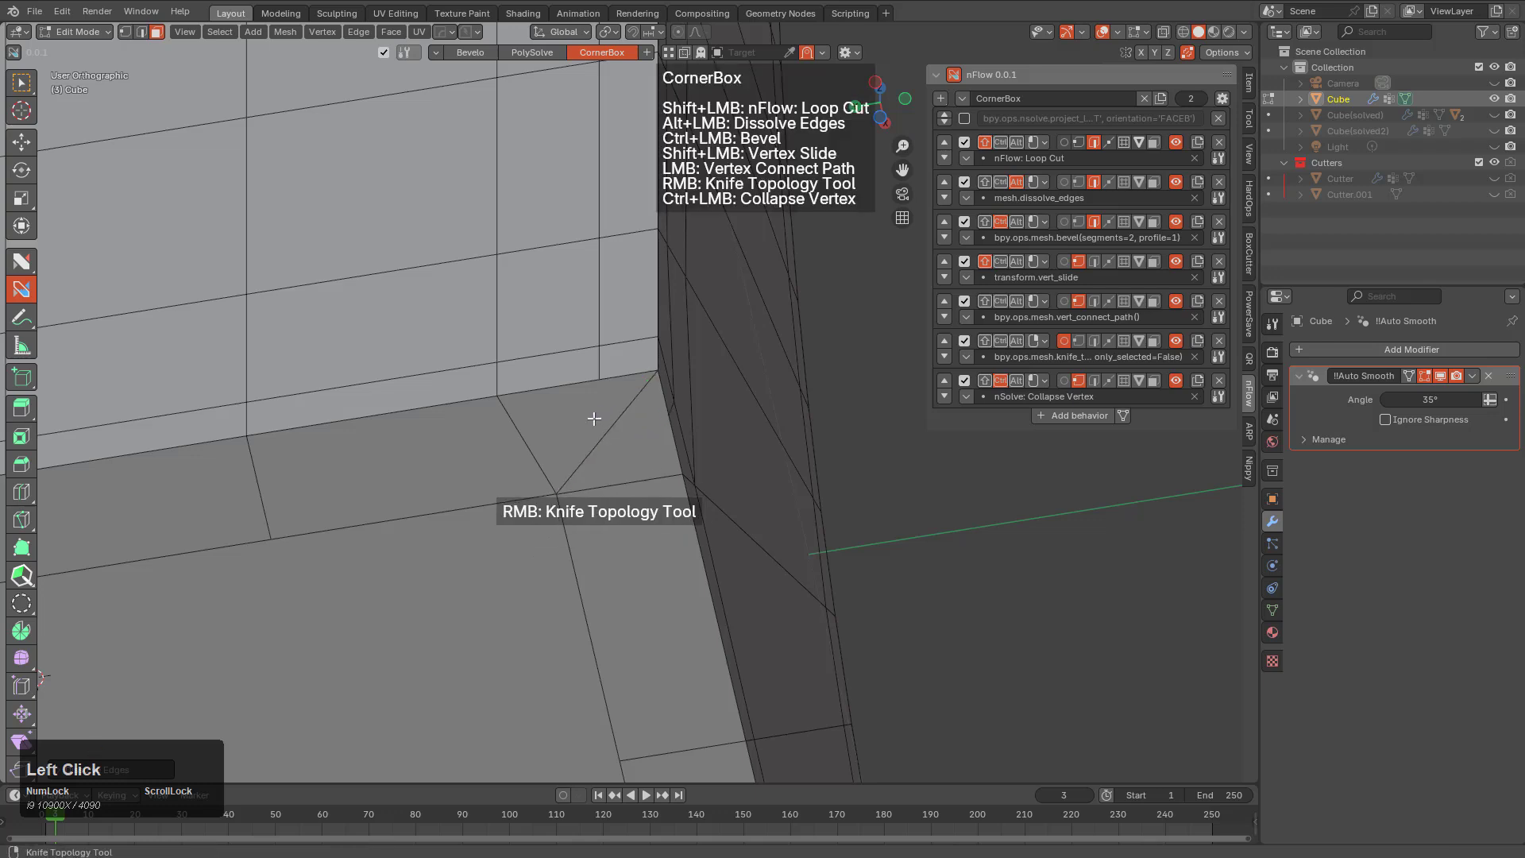
{"action": "key", "text": "ctrl+z"}
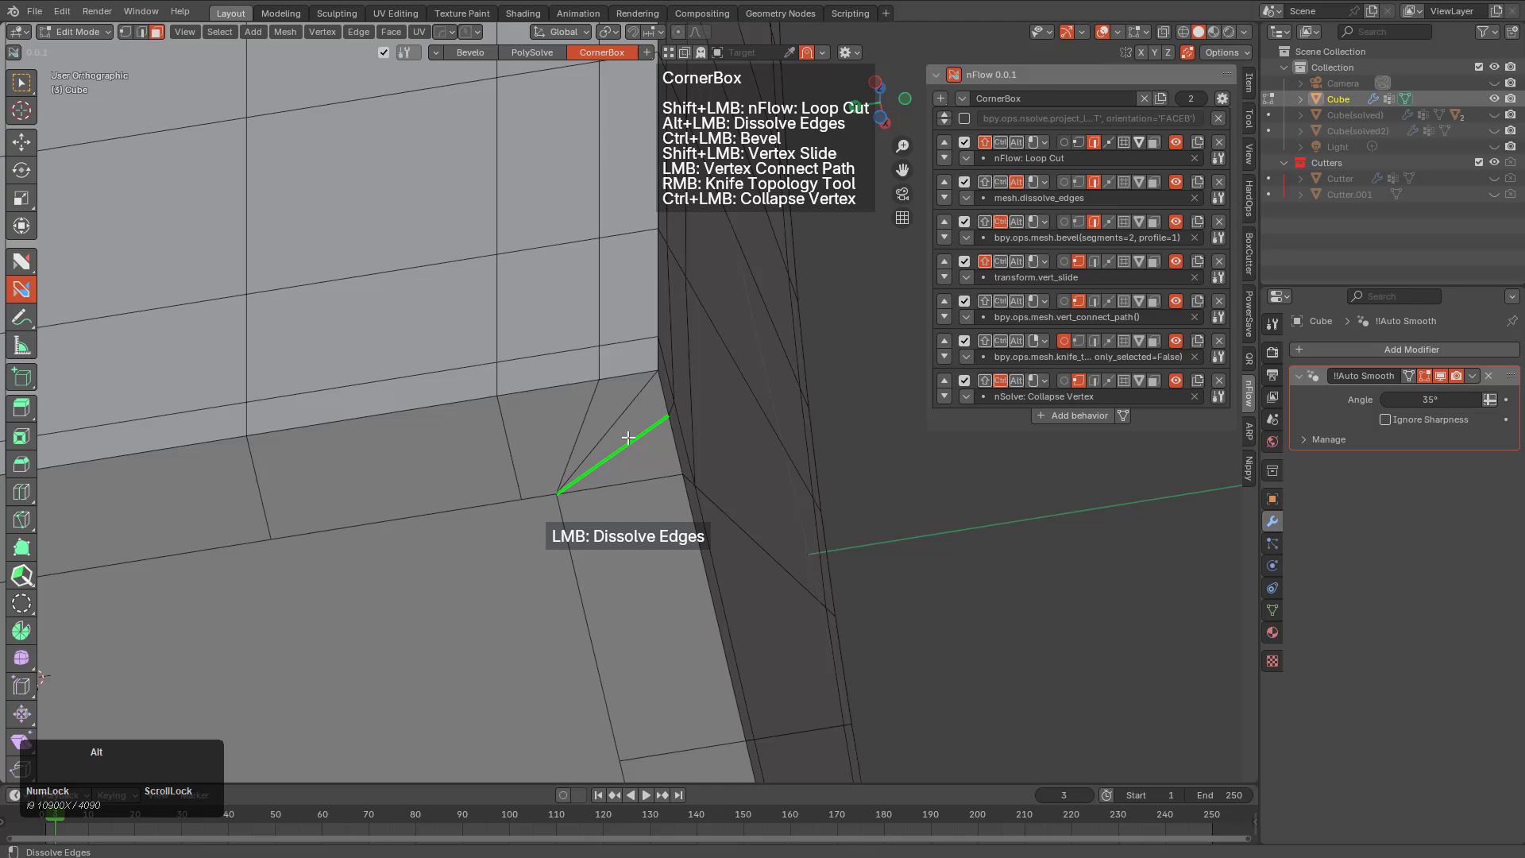
{"action": "left_click", "coordinate": [628, 437], "text": "alt"}
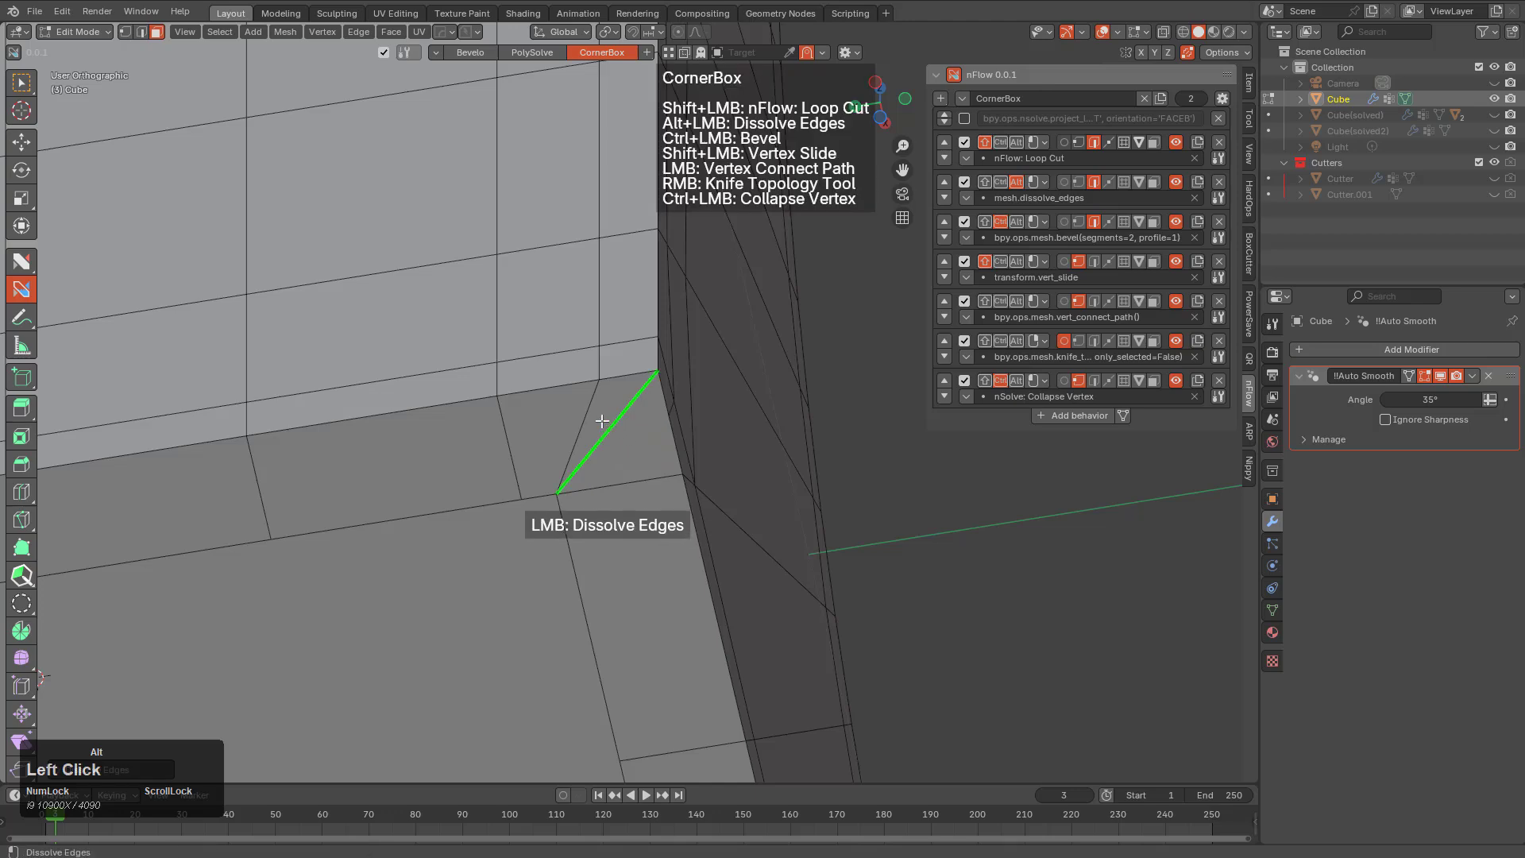
{"action": "left_click_drag", "start_coordinate": [523, 497], "coordinate": [564, 480], "text": "shift"}
{"action": "left_click", "coordinate": [570, 447], "text": "alt"}
At the next bottom inset corner, slide the two stray vertices onto the inner corner vertex and dissolve the diagonal edge
{"action": "middle_click_drag", "start_coordinate": [613, 469], "coordinate": [731, 254]}
{"action": "scroll", "coordinate": [521, 505], "scroll_direction": "down", "scroll_amount": 2}
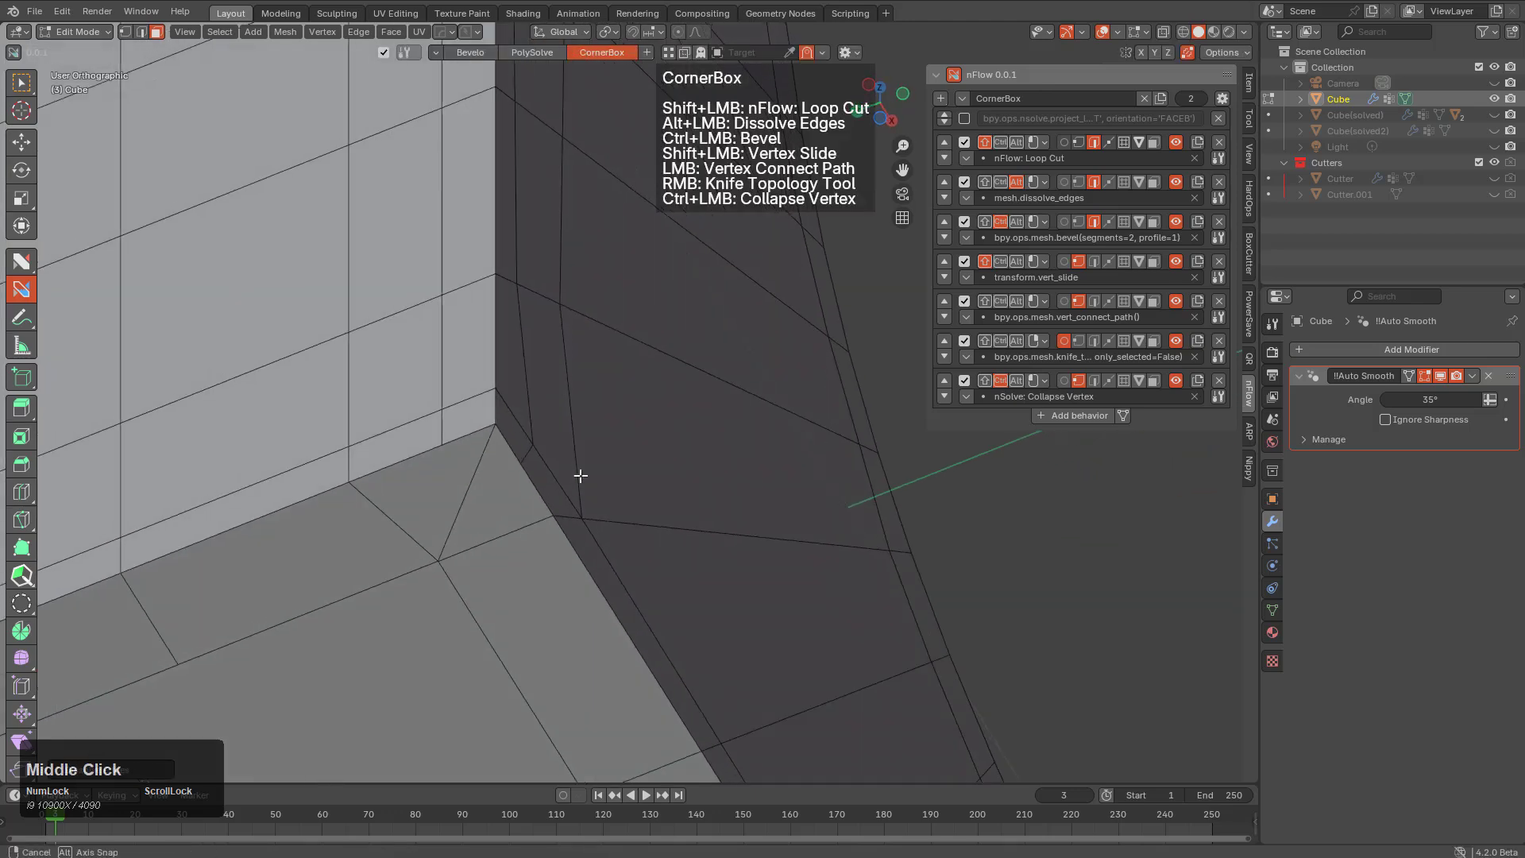
{"action": "scroll", "coordinate": [522, 504], "scroll_direction": "down", "scroll_amount": 3}
{"action": "scroll", "coordinate": [790, 320], "scroll_direction": "up", "scroll_amount": 3}
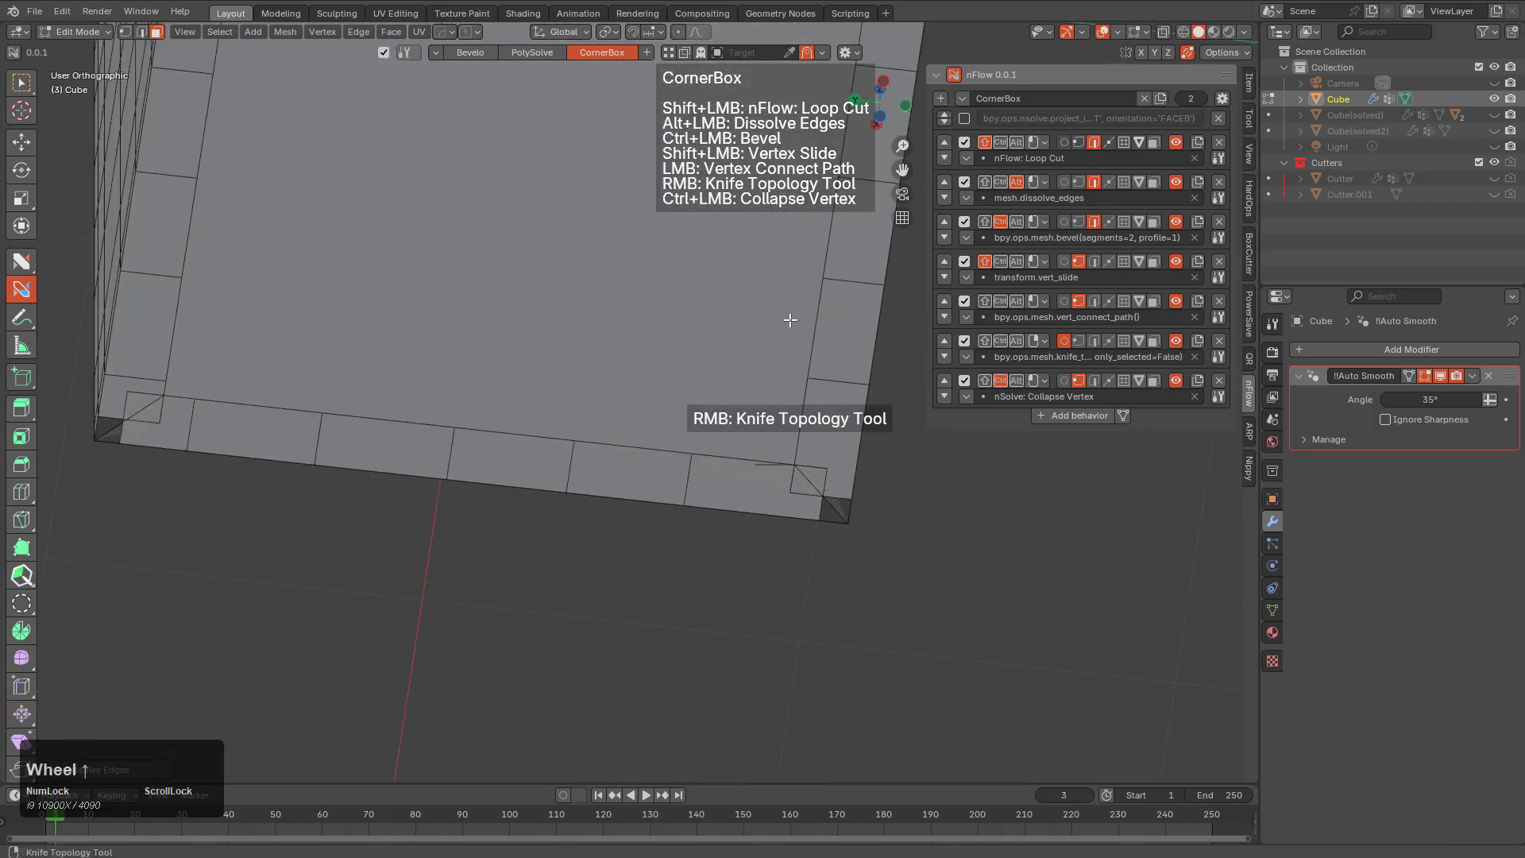
{"action": "scroll", "coordinate": [793, 508], "scroll_direction": "up", "scroll_amount": 3}
{"action": "middle_click_drag", "start_coordinate": [794, 508], "coordinate": [892, 539], "text": "shift"}
{"action": "left_click_drag", "start_coordinate": [1038, 539], "coordinate": [964, 554], "text": "shift"}
{"action": "left_click_drag", "start_coordinate": [984, 503], "coordinate": [986, 538], "text": "shift"}
{"action": "left_click", "coordinate": [1018, 578], "text": "alt"}
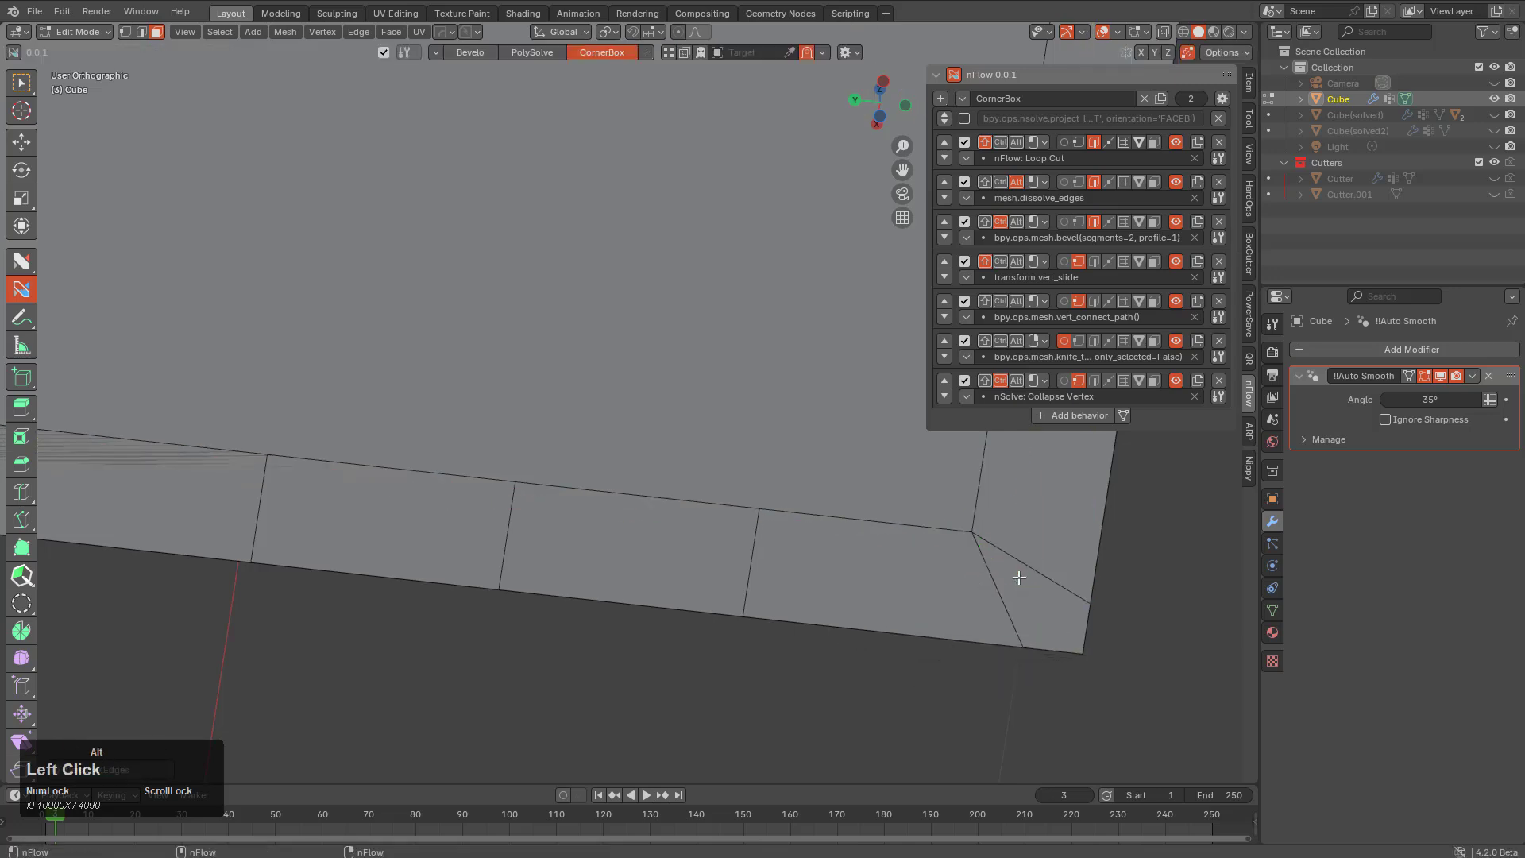
Slide the stray vertices at the opposite end of the same inset border onto its inner corner vertex and dissolve the diagonal edge
{"action": "scroll", "coordinate": [508, 443], "scroll_direction": "down", "scroll_amount": 3}
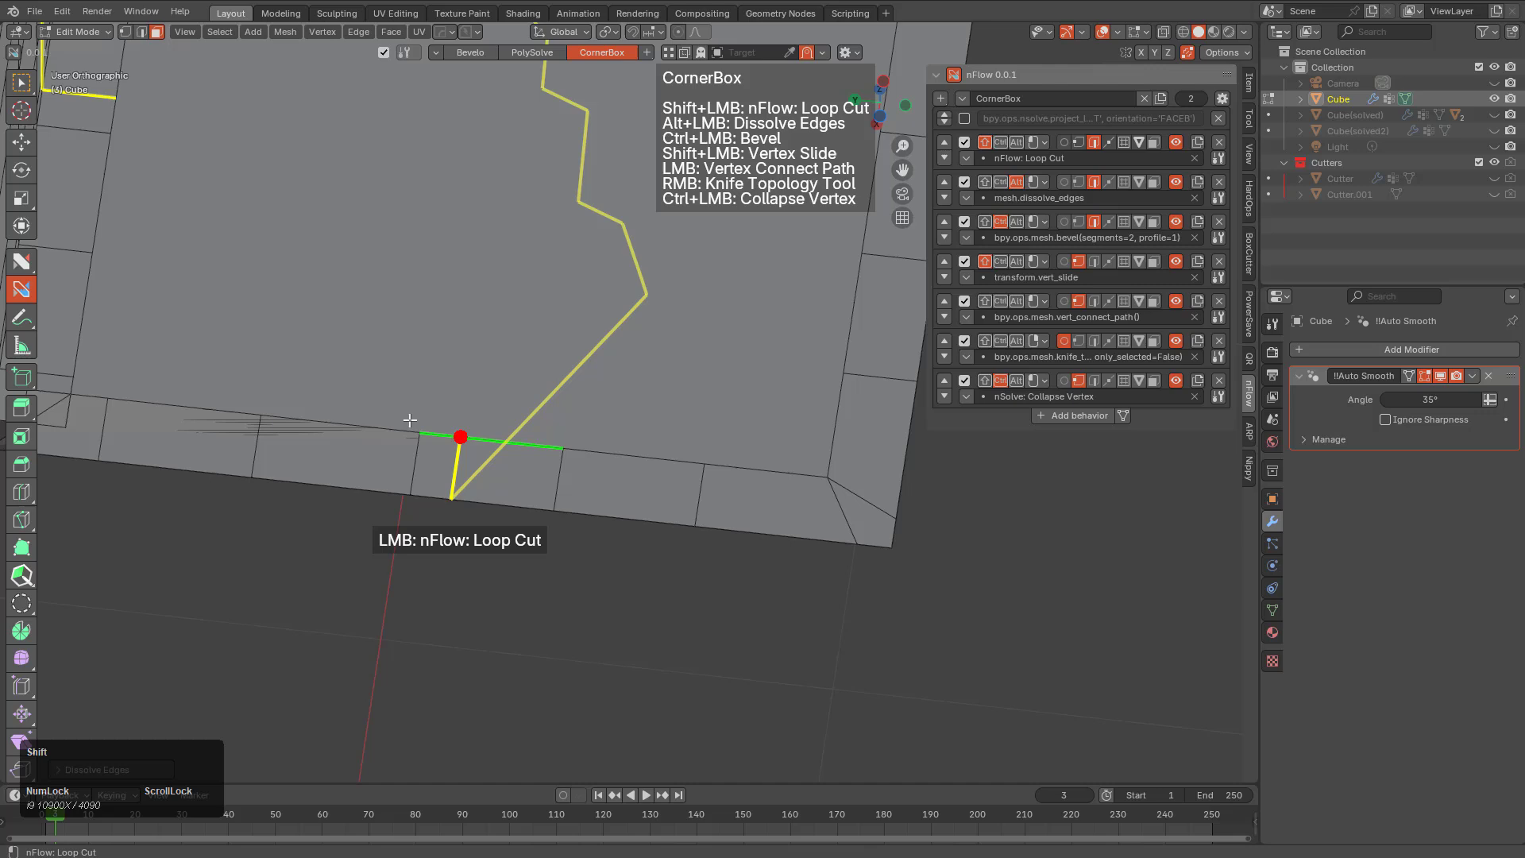
{"action": "middle_click_drag", "start_coordinate": [409, 420], "coordinate": [794, 453]}
{"action": "scroll", "coordinate": [807, 455], "scroll_direction": "up", "scroll_amount": 3}
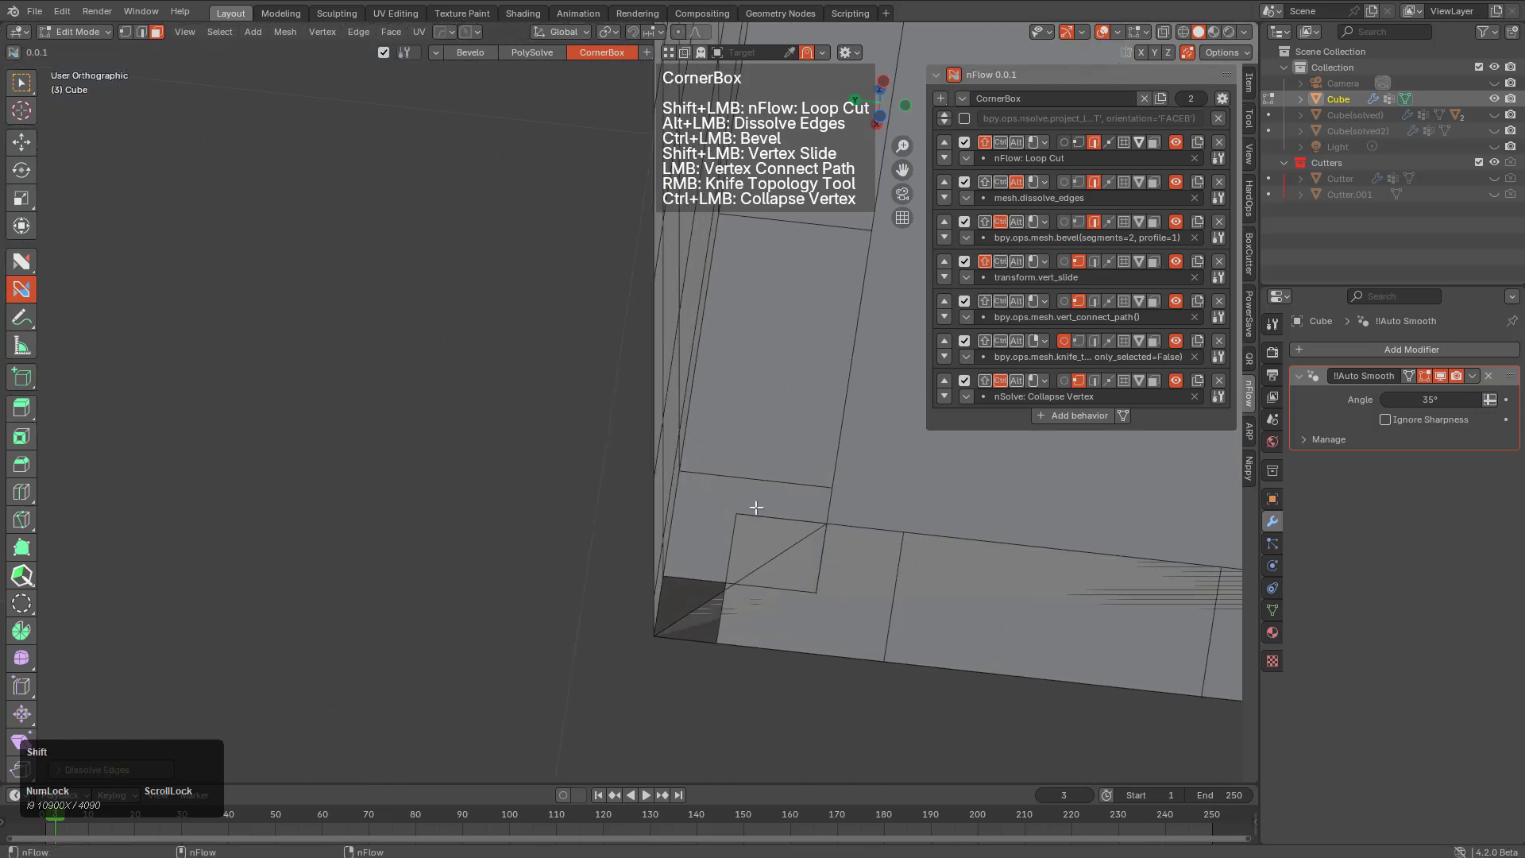
{"action": "left_click_drag", "start_coordinate": [738, 515], "coordinate": [834, 551], "text": "shift"}
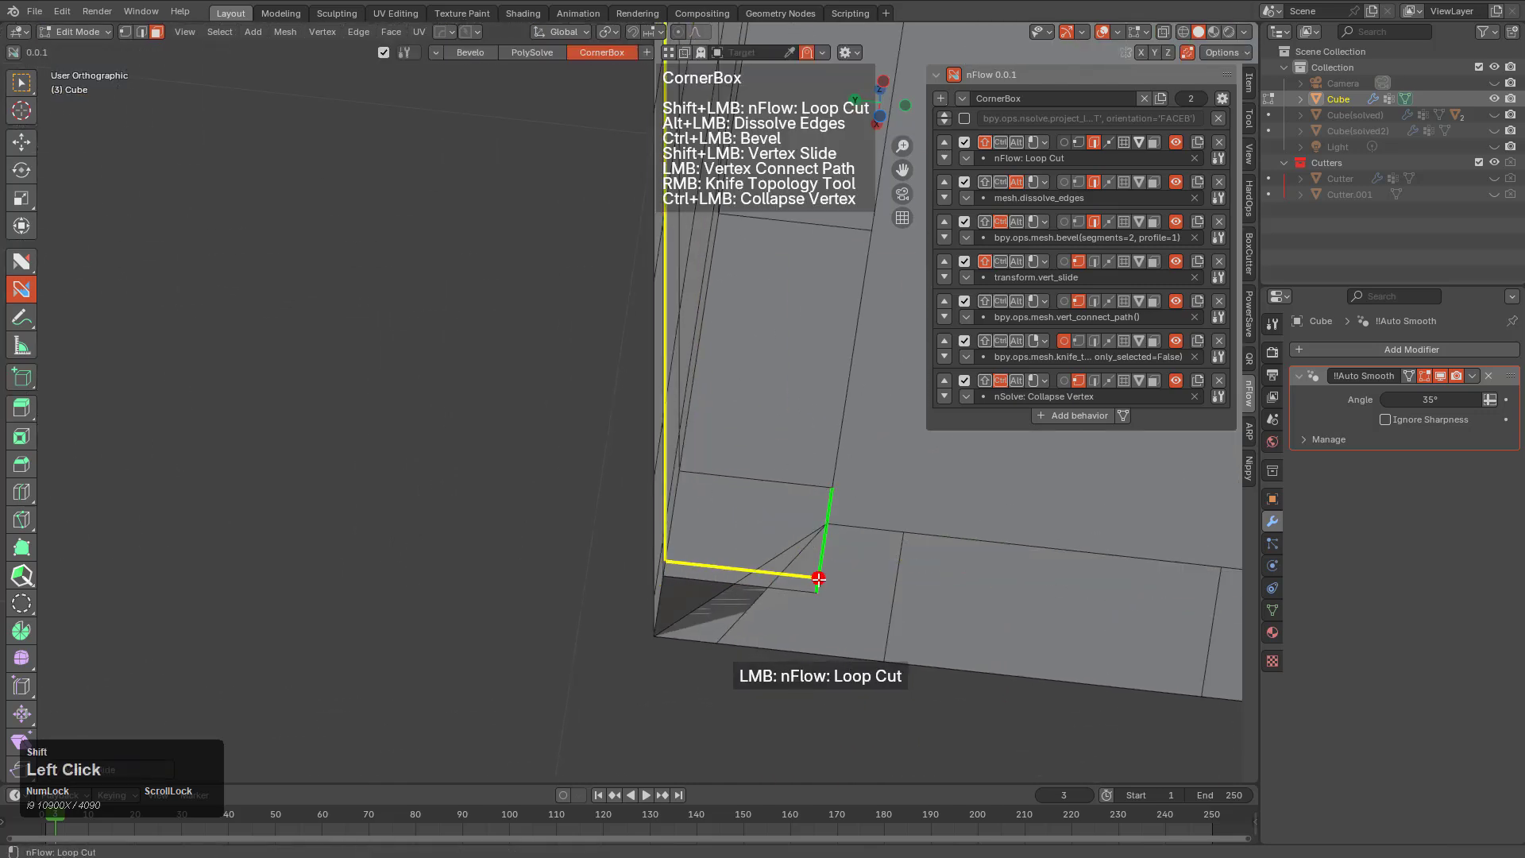
{"action": "key", "text": "ctrl+z"}
{"action": "left_click", "coordinate": [828, 513], "text": "shift"}
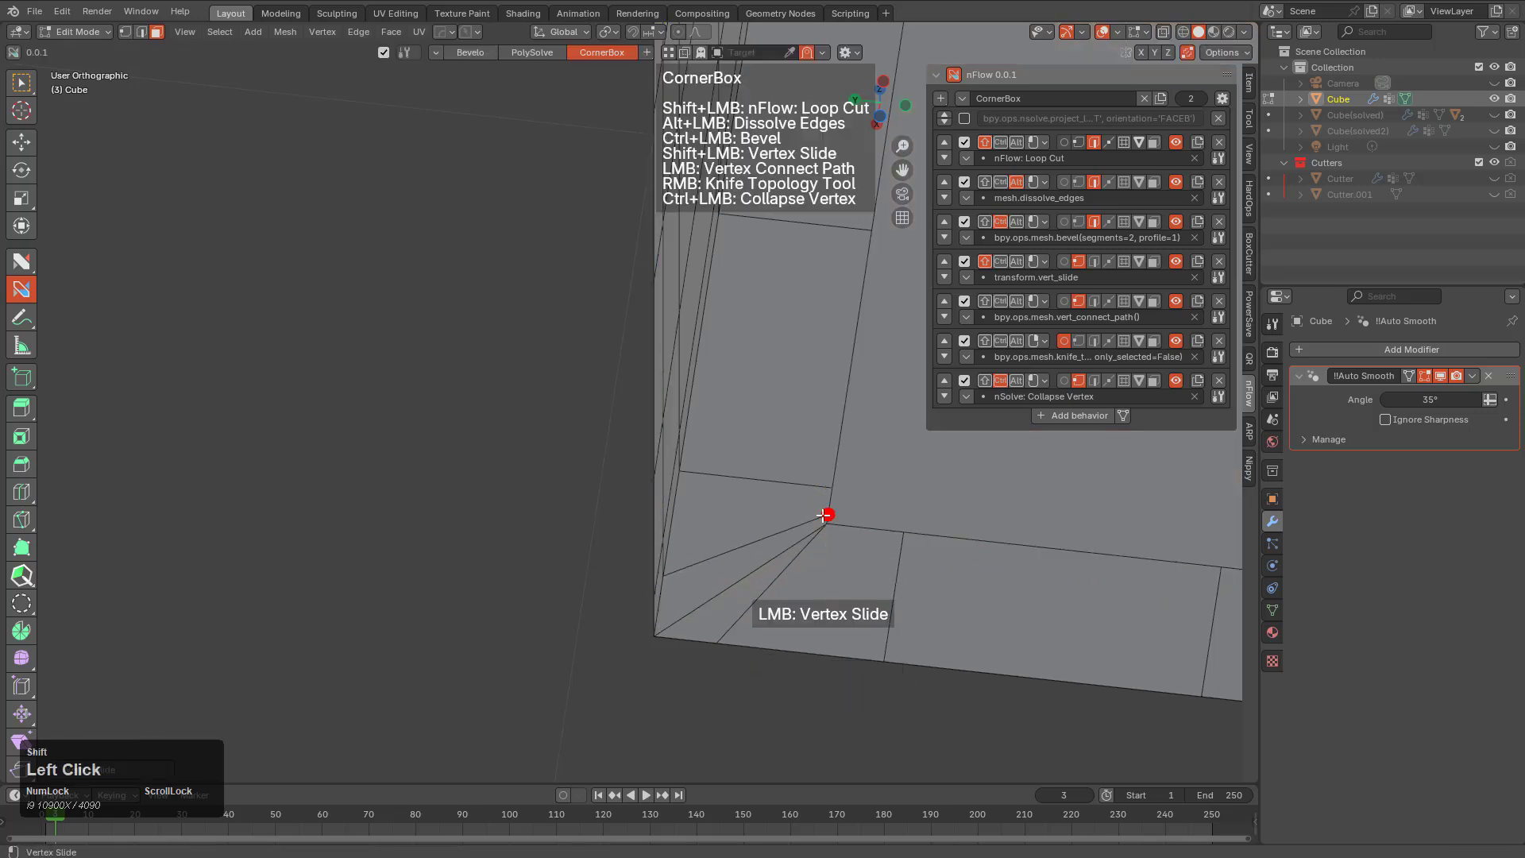
{"action": "left_click", "coordinate": [780, 555], "text": "alt"}
Collapse the overlapping vertices at this inner corner of the bottom inset
{"action": "scroll", "coordinate": [909, 473], "scroll_direction": "down", "scroll_amount": 2}
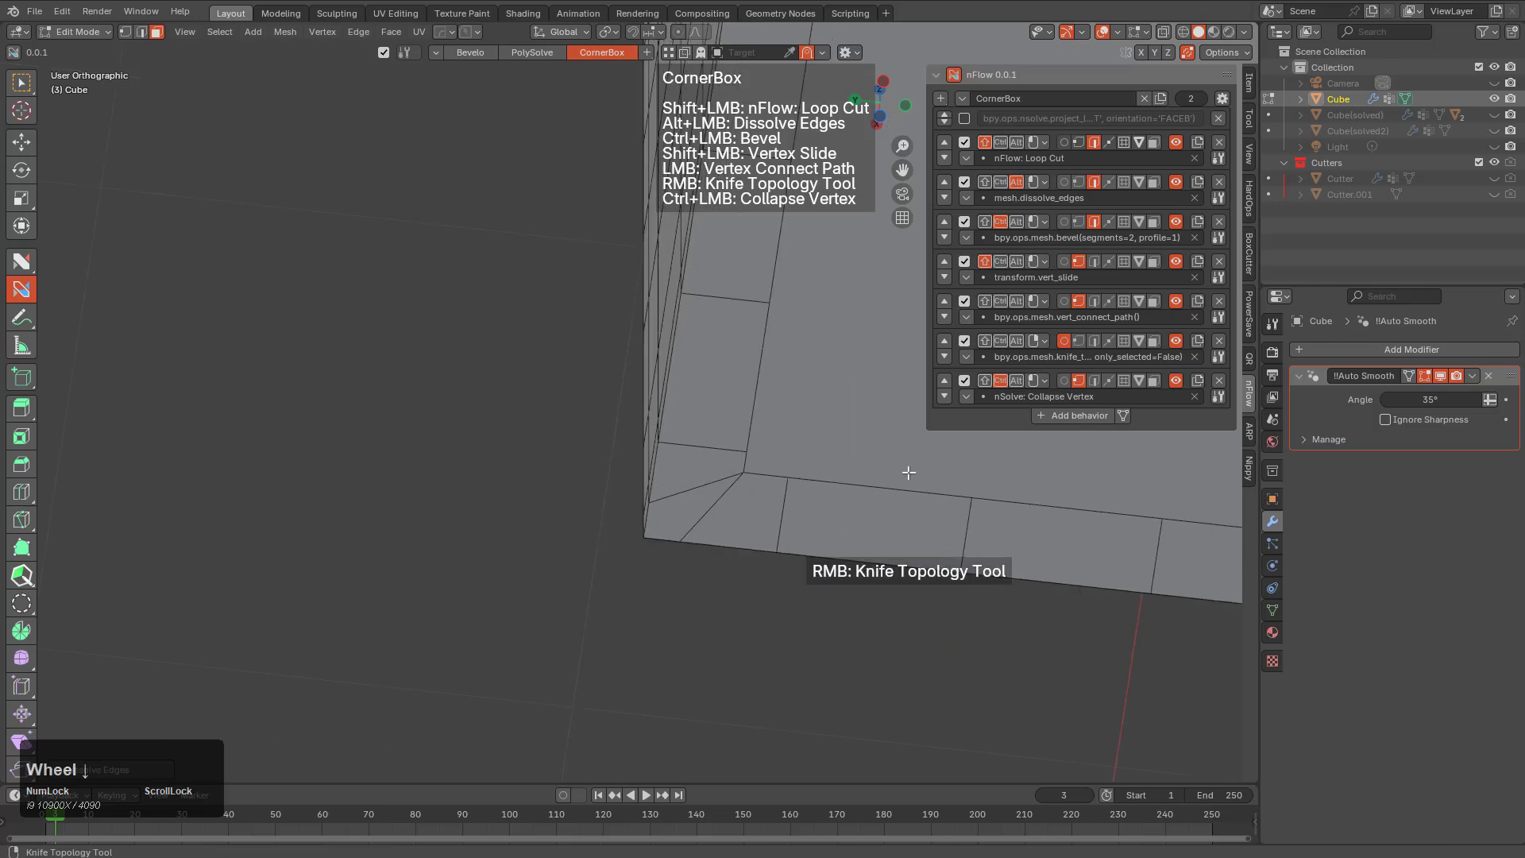
{"action": "left_click", "coordinate": [739, 477], "text": "ctrl"}
{"action": "key", "text": "ctrl"}
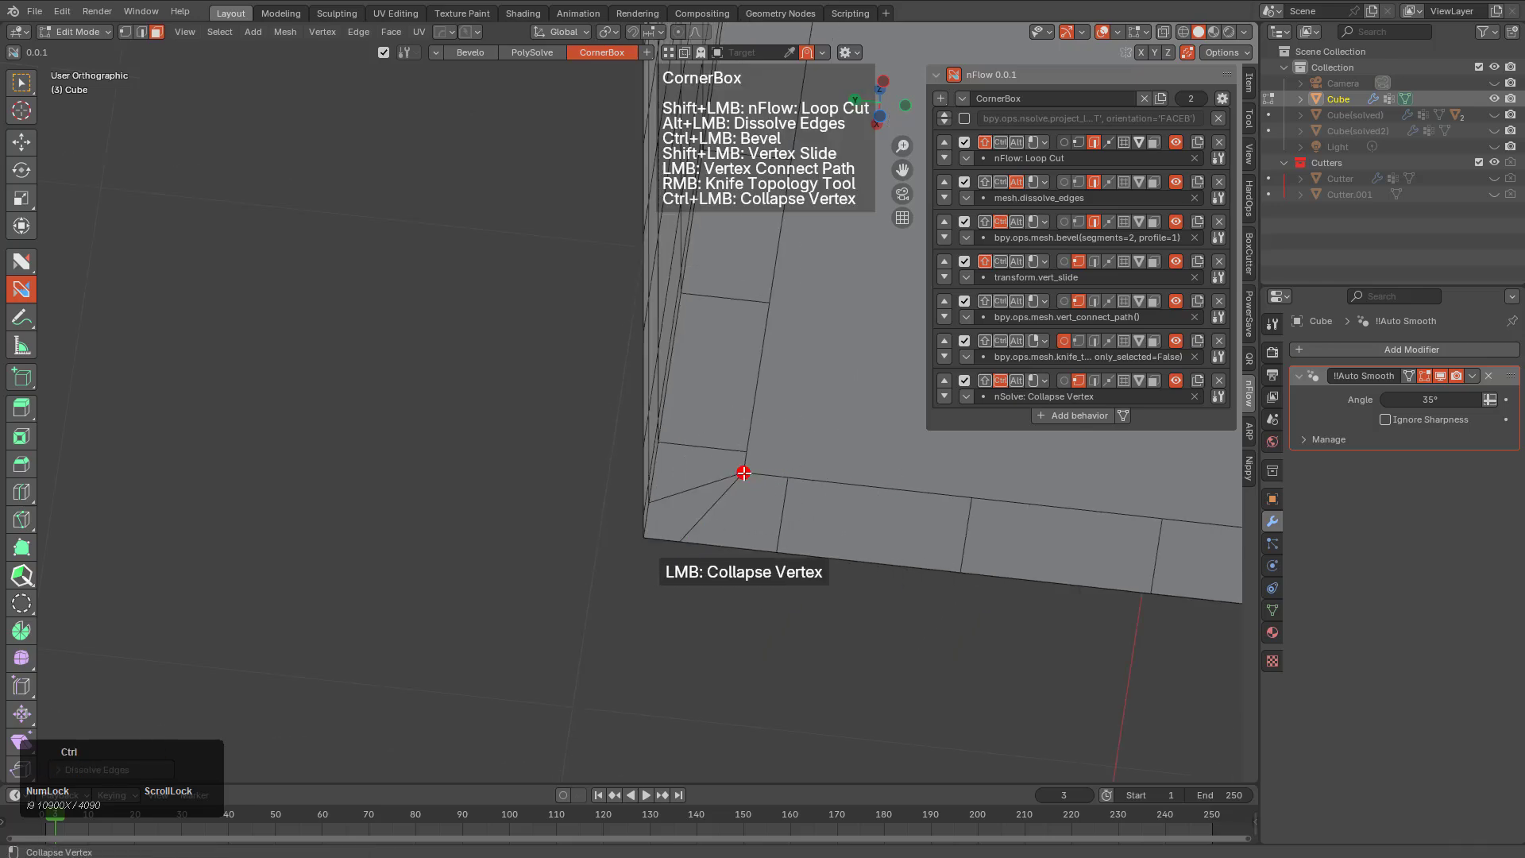
{"action": "left_click", "coordinate": [743, 473], "text": "ctrl"}
Try dissolving the diagonal edge at the bottom inset corner nearest the adjoining side wall, and undo it
{"action": "middle_click_drag", "start_coordinate": [765, 484], "coordinate": [949, 566]}
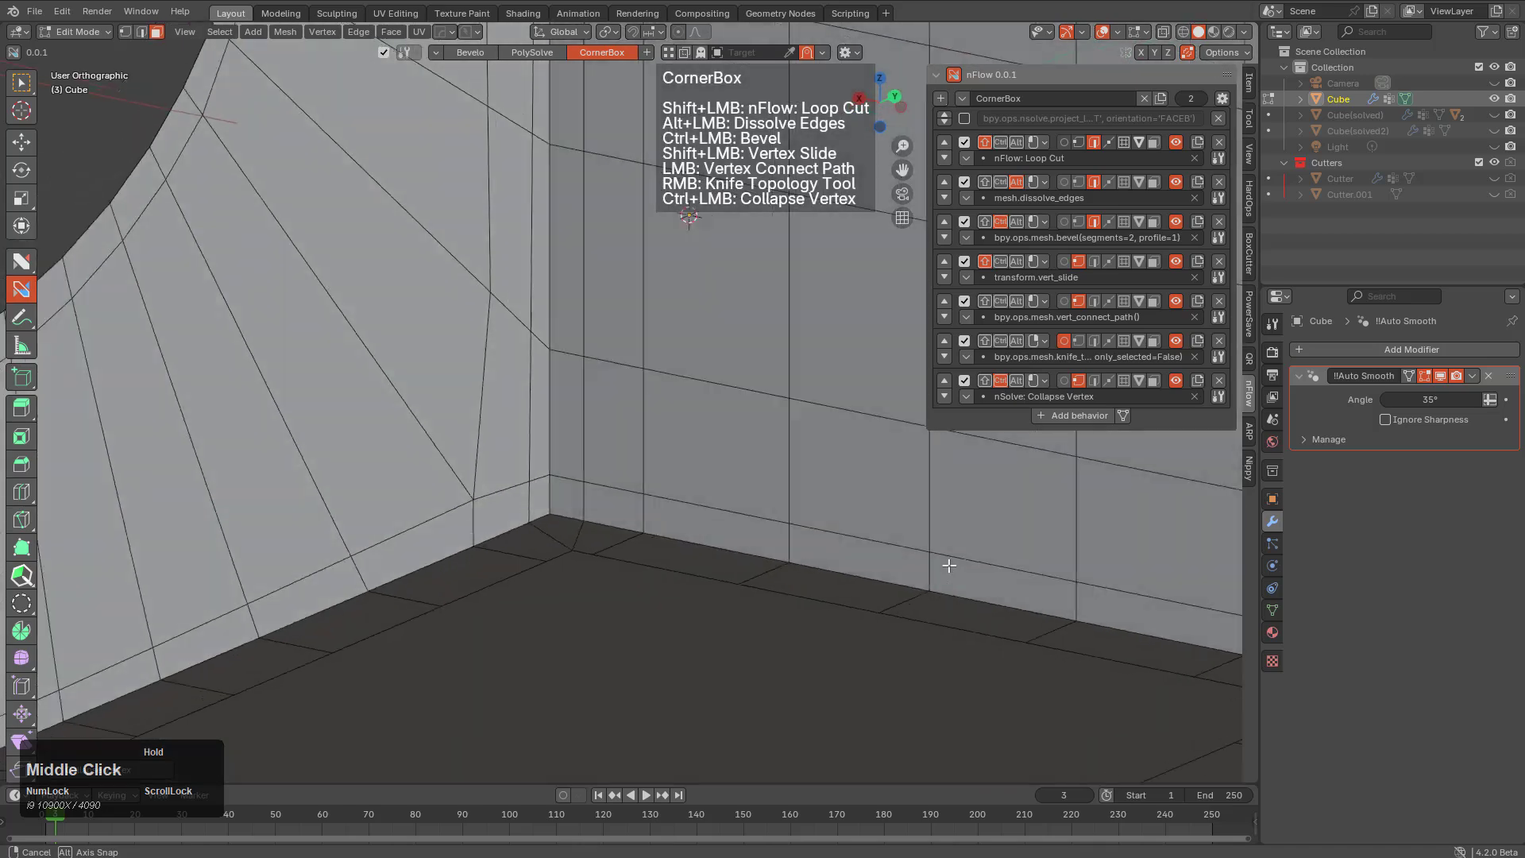
{"action": "scroll", "coordinate": [949, 565], "scroll_direction": "down", "scroll_amount": 5}
{"action": "middle_click_drag", "start_coordinate": [872, 497], "coordinate": [671, 456]}
{"action": "scroll", "coordinate": [687, 402], "scroll_direction": "down", "scroll_amount": 2}
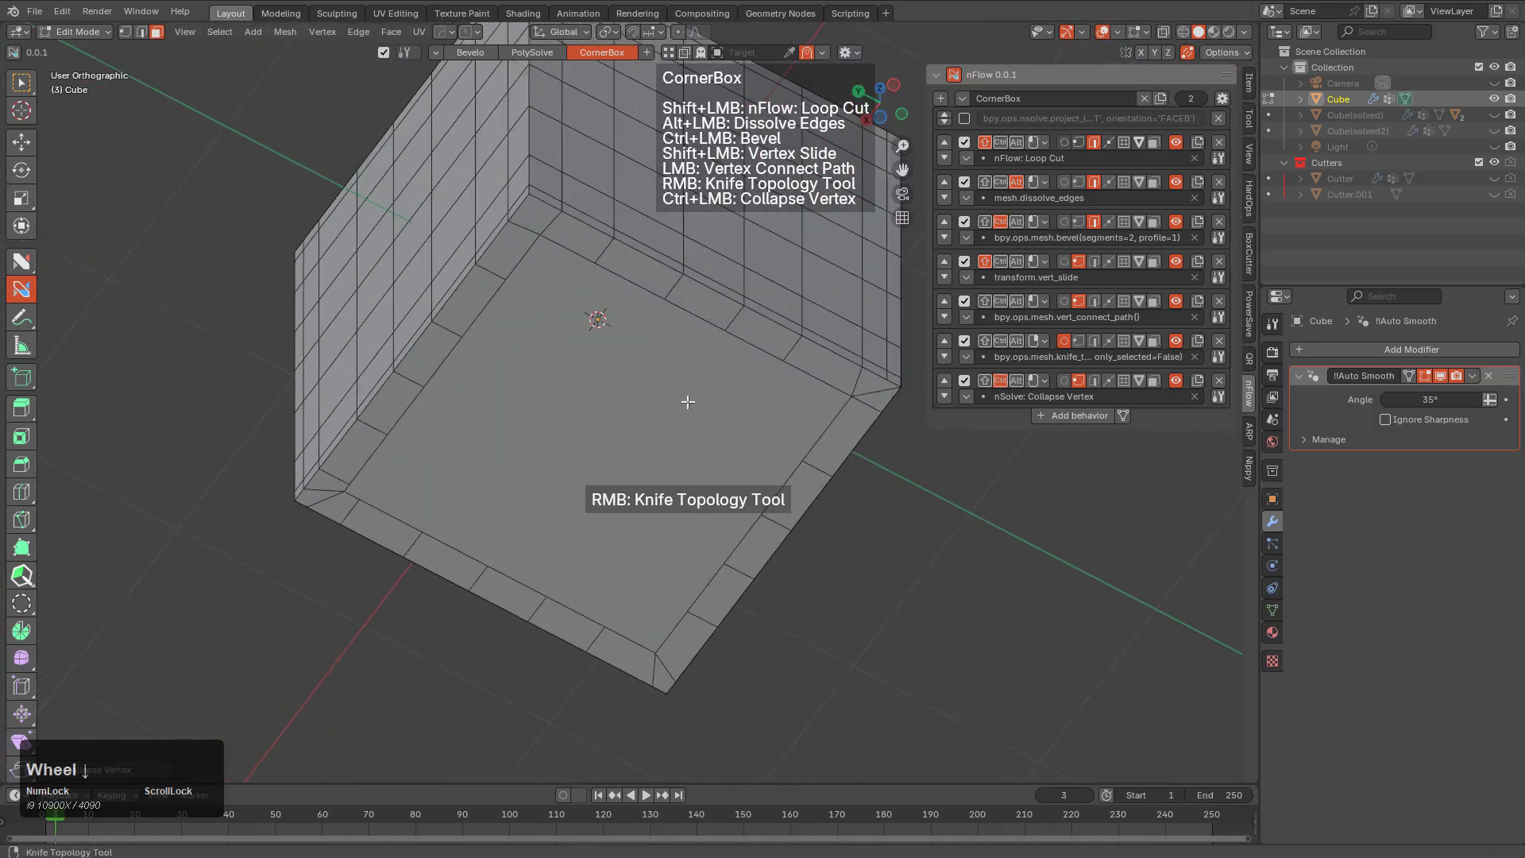
{"action": "middle_click_drag", "start_coordinate": [688, 402], "coordinate": [619, 408], "text": "alt"}
{"action": "left_click", "coordinate": [792, 278], "text": "alt"}
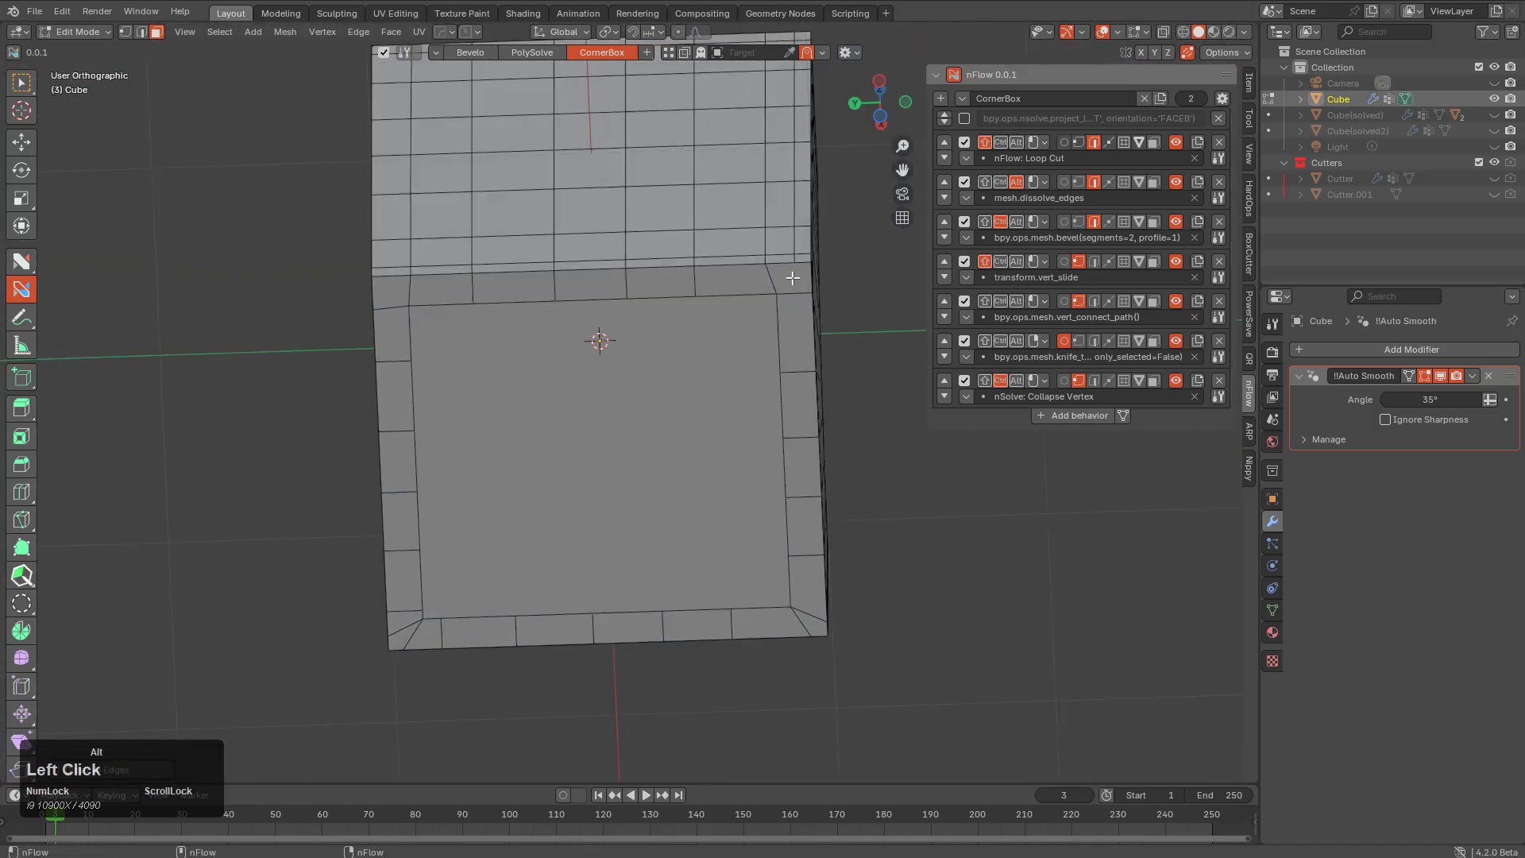
{"action": "key", "text": "ctrl+z"}
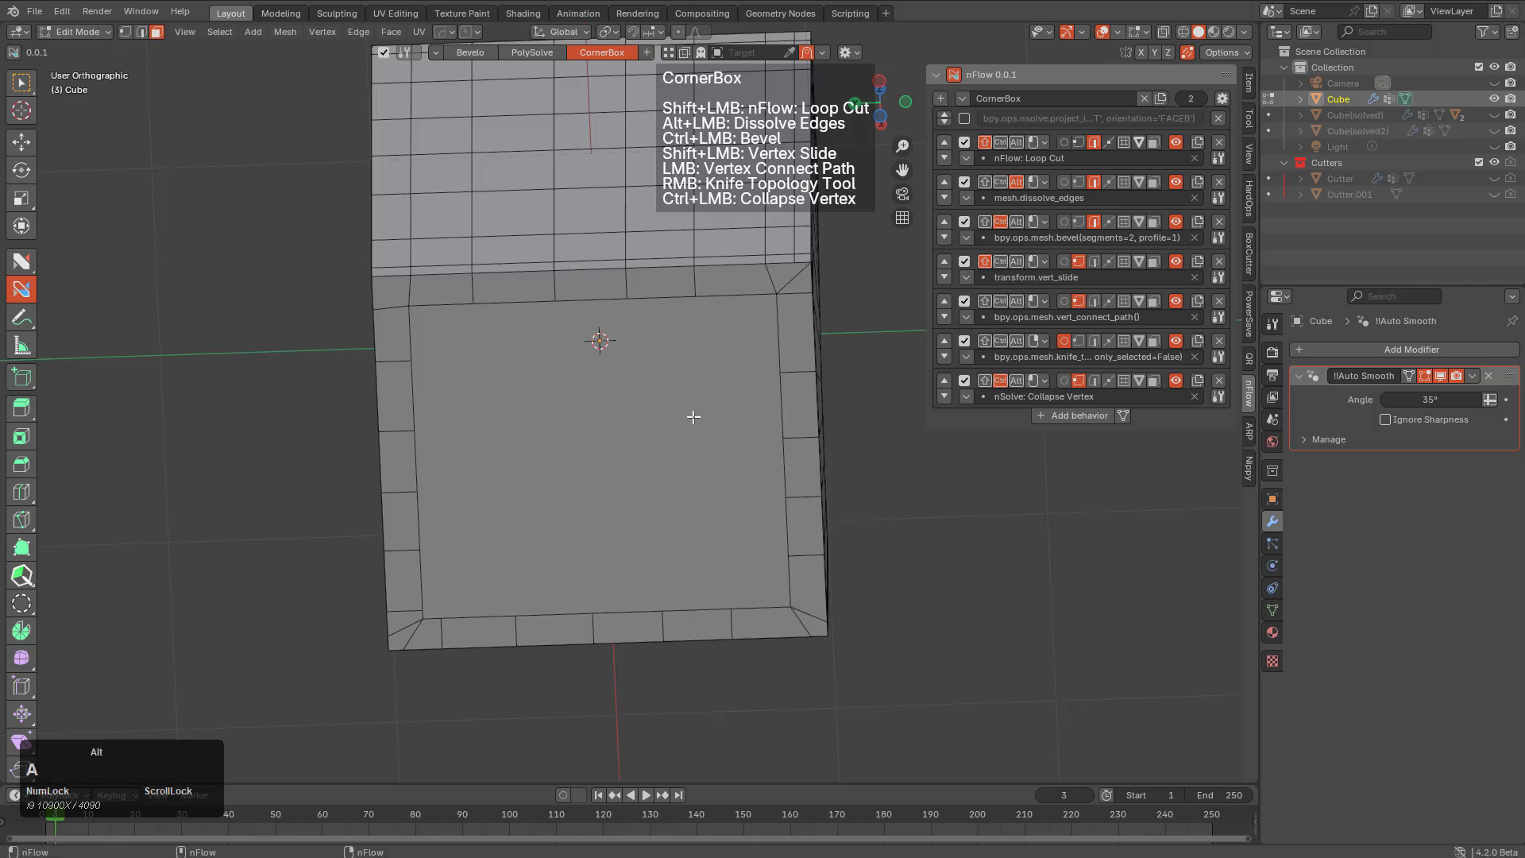
Select the large bottom inset face and enable the Statistics viewport overlay
{"action": "left_click", "coordinate": [653, 428]}
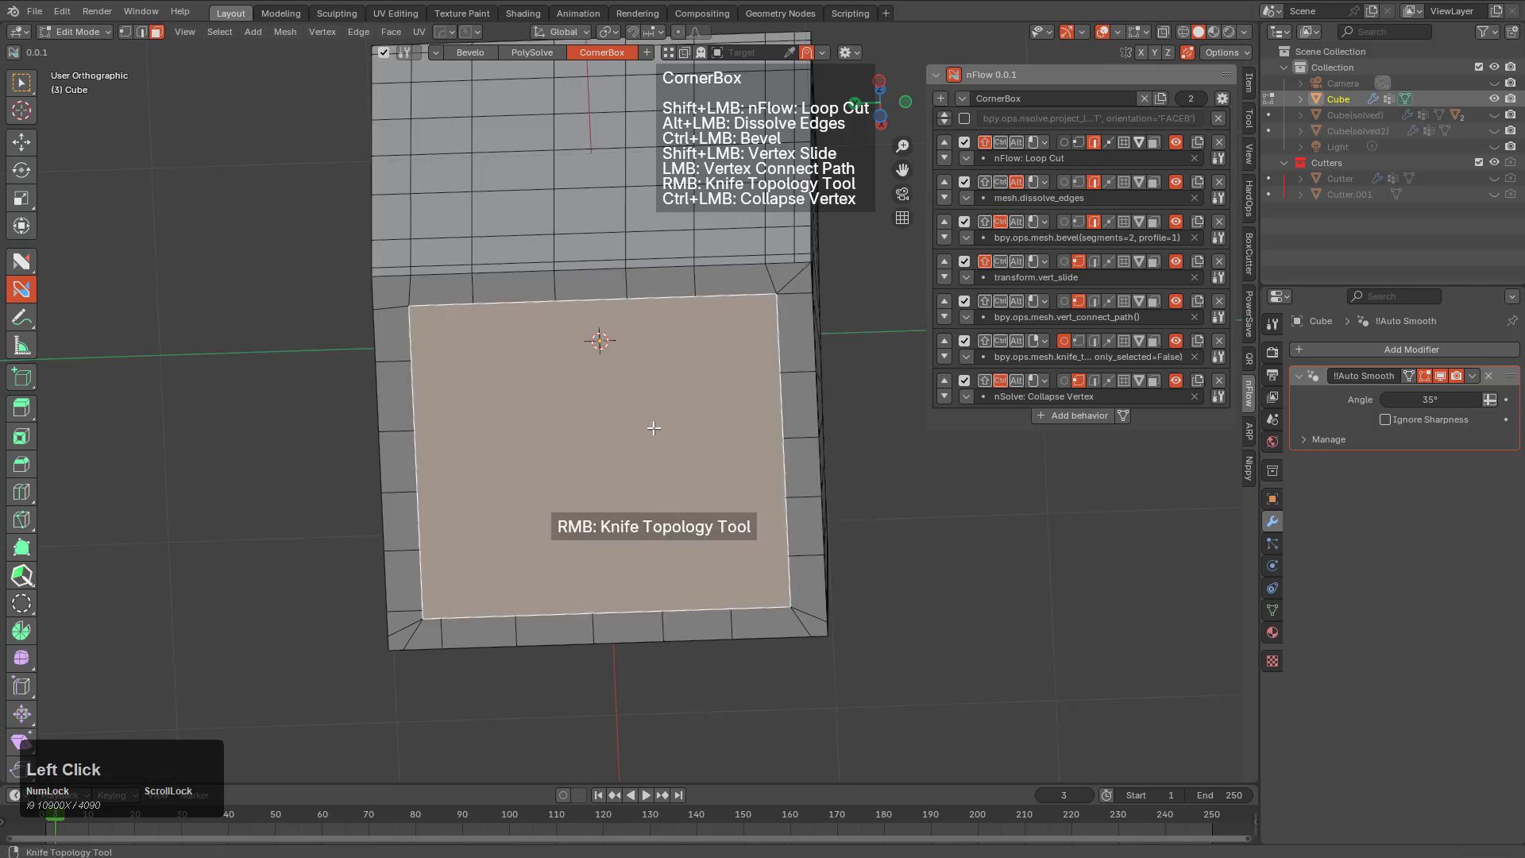
{"action": "middle_click", "coordinate": [653, 428]}
{"action": "scroll", "coordinate": [635, 431], "scroll_direction": "up", "scroll_amount": 3}
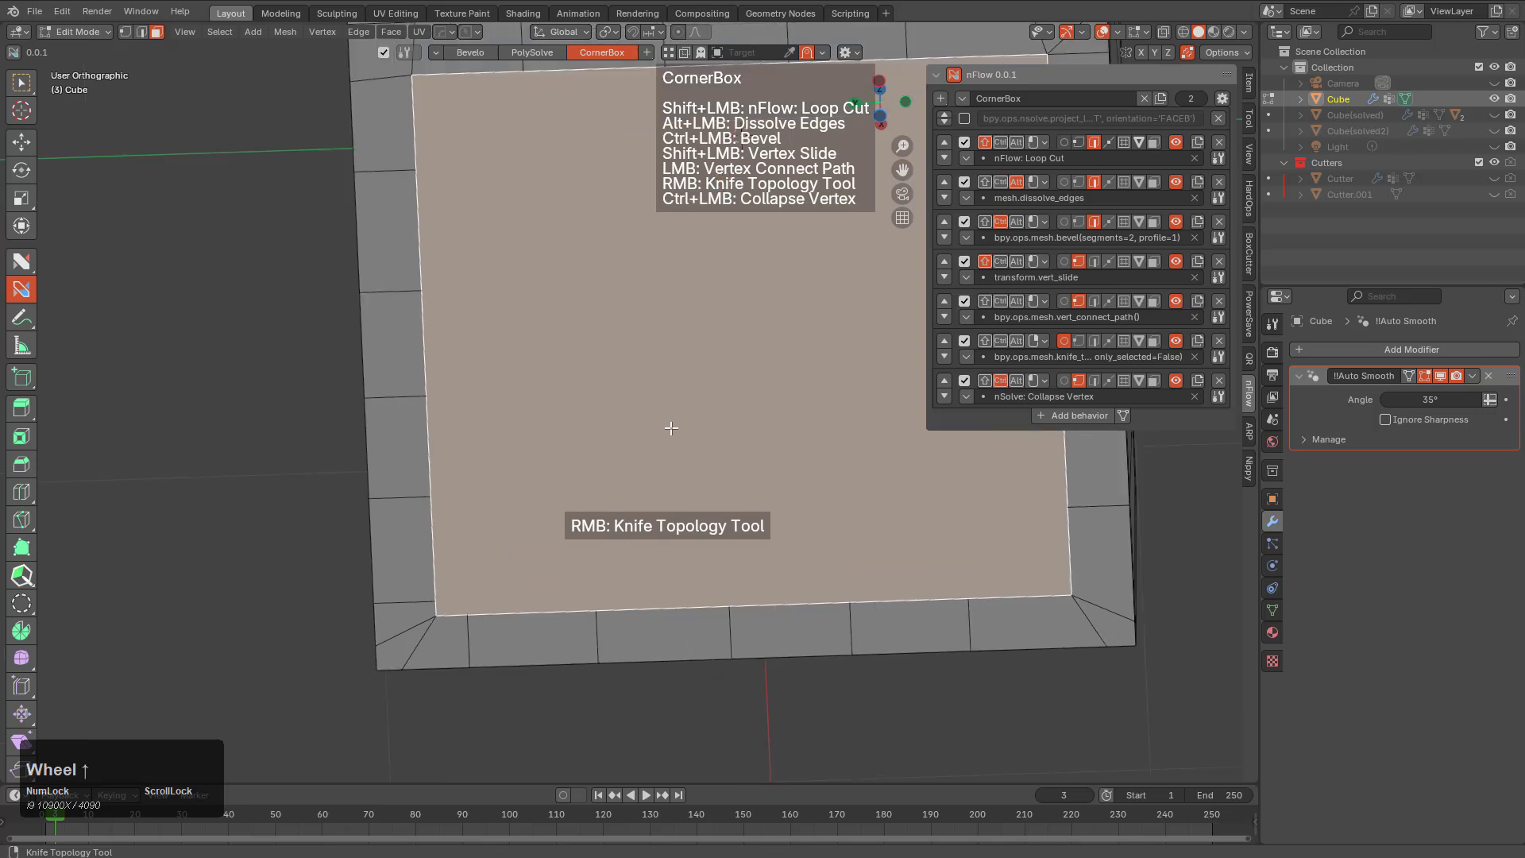
{"action": "scroll", "coordinate": [707, 407], "scroll_direction": "up", "scroll_amount": 1}
{"action": "scroll", "coordinate": [725, 396], "scroll_direction": "down", "scroll_amount": 2}
{"action": "middle_click_drag", "start_coordinate": [725, 395], "coordinate": [695, 456], "text": "shift"}
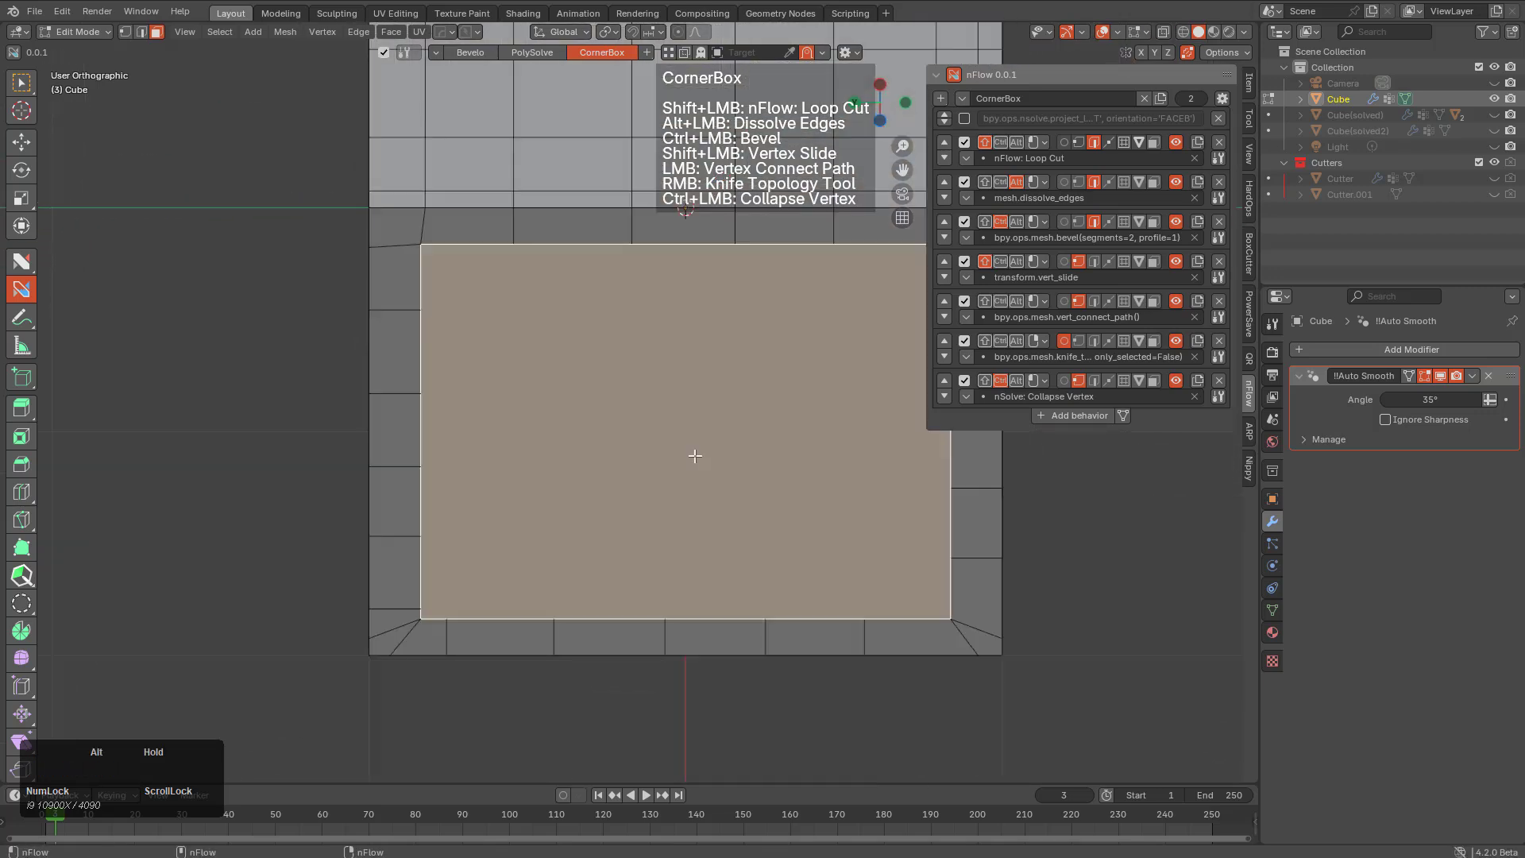
{"action": "left_click", "coordinate": [1116, 33]}
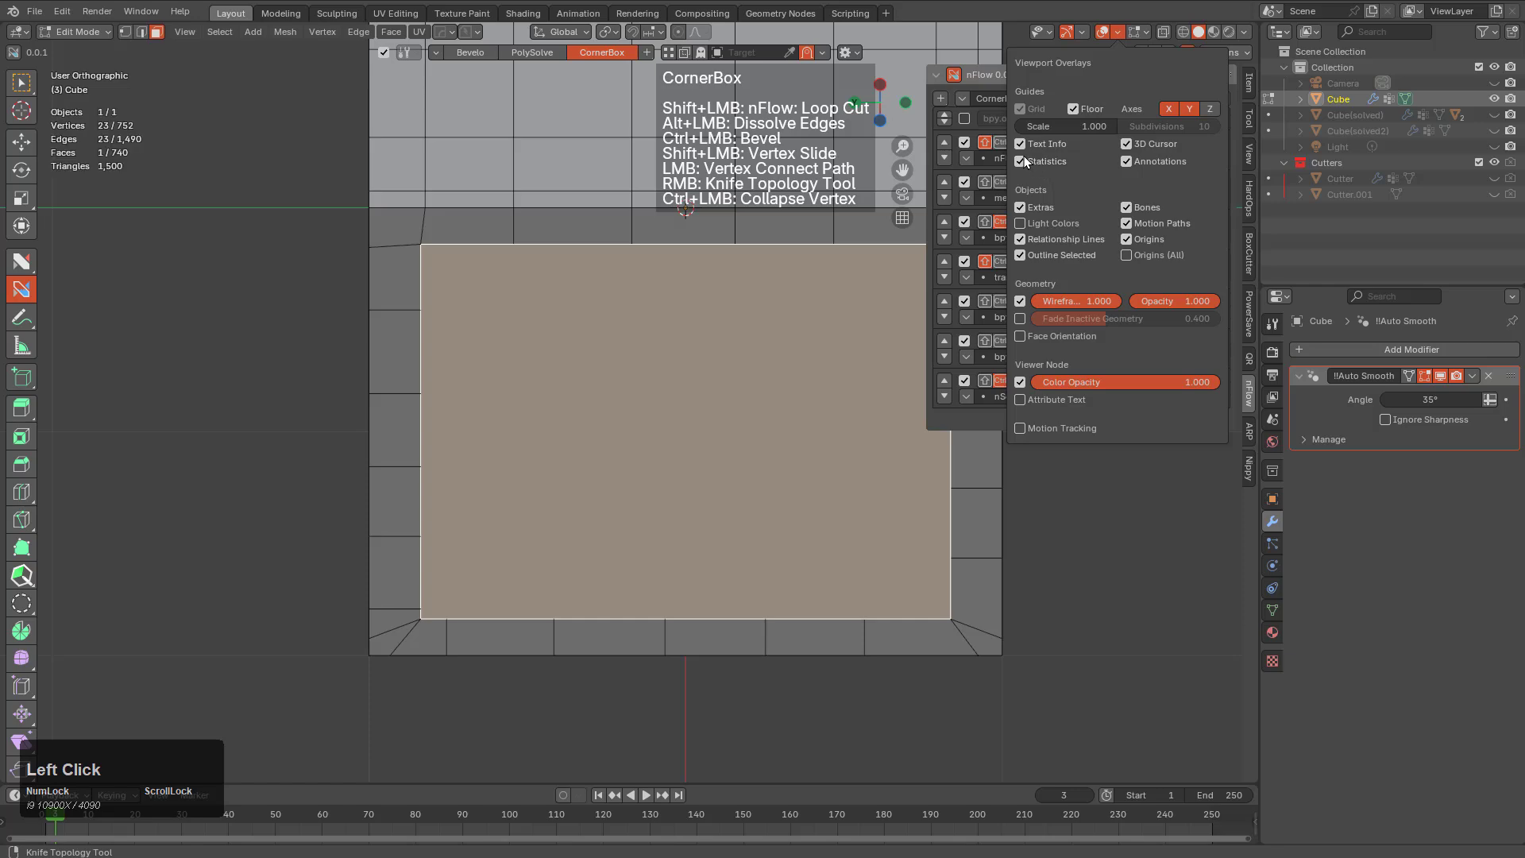
Slide a support-loop vertex near the upper corner of the round recess along its edge, away from the rim
{"action": "middle_click_drag", "start_coordinate": [538, 409], "coordinate": [596, 447]}
{"action": "scroll", "coordinate": [596, 446], "scroll_direction": "down", "scroll_amount": 5}
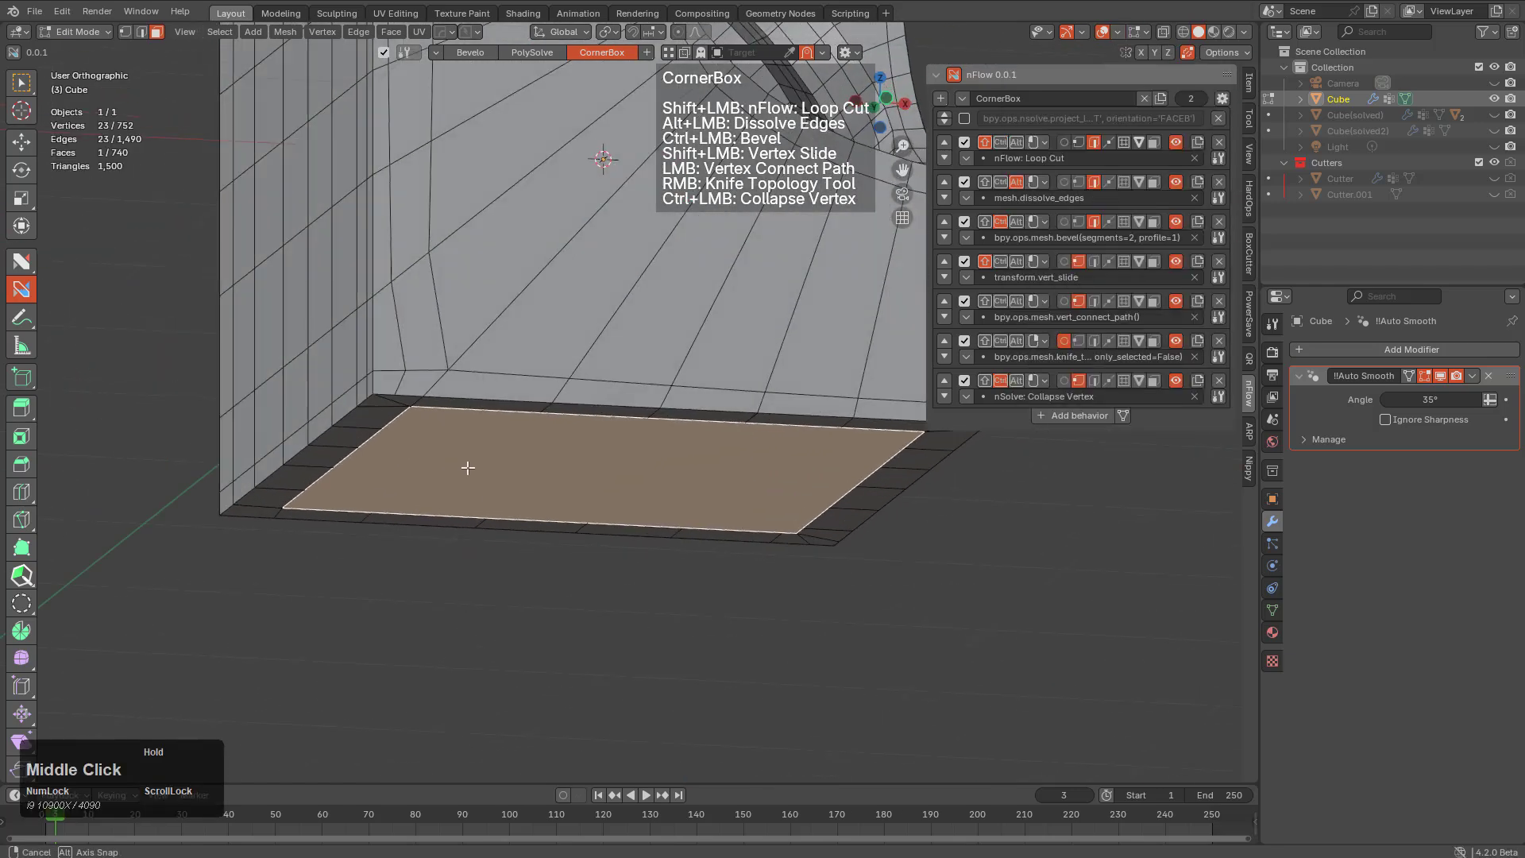
{"action": "middle_click_drag", "start_coordinate": [511, 497], "coordinate": [439, 486]}
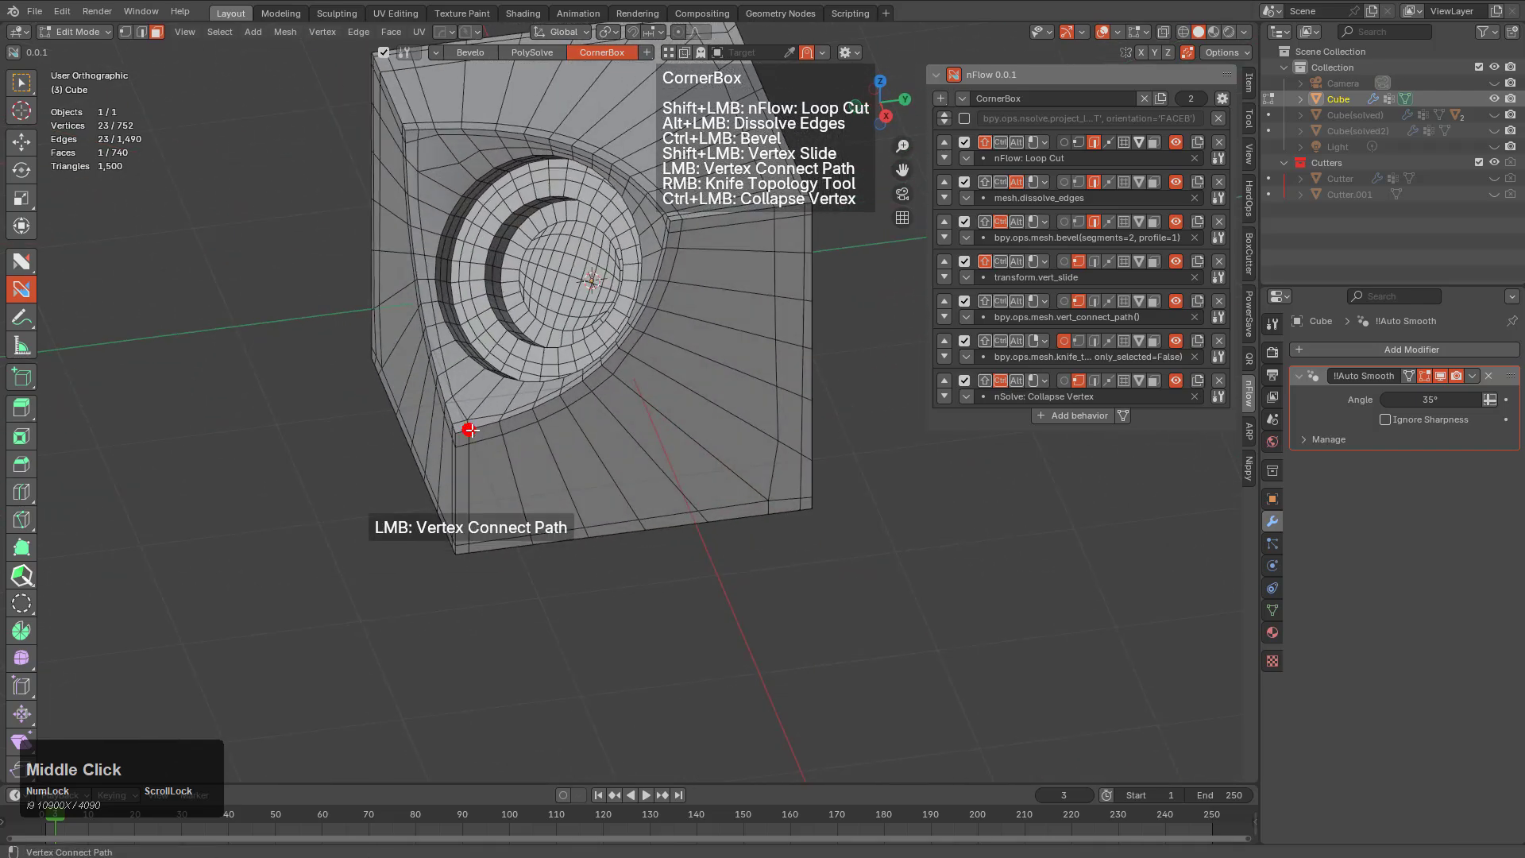
{"action": "middle_click_drag", "start_coordinate": [493, 405], "coordinate": [543, 334]}
{"action": "scroll", "coordinate": [542, 310], "scroll_direction": "up", "scroll_amount": 4}
{"action": "left_click", "coordinate": [545, 262], "text": "shift"}
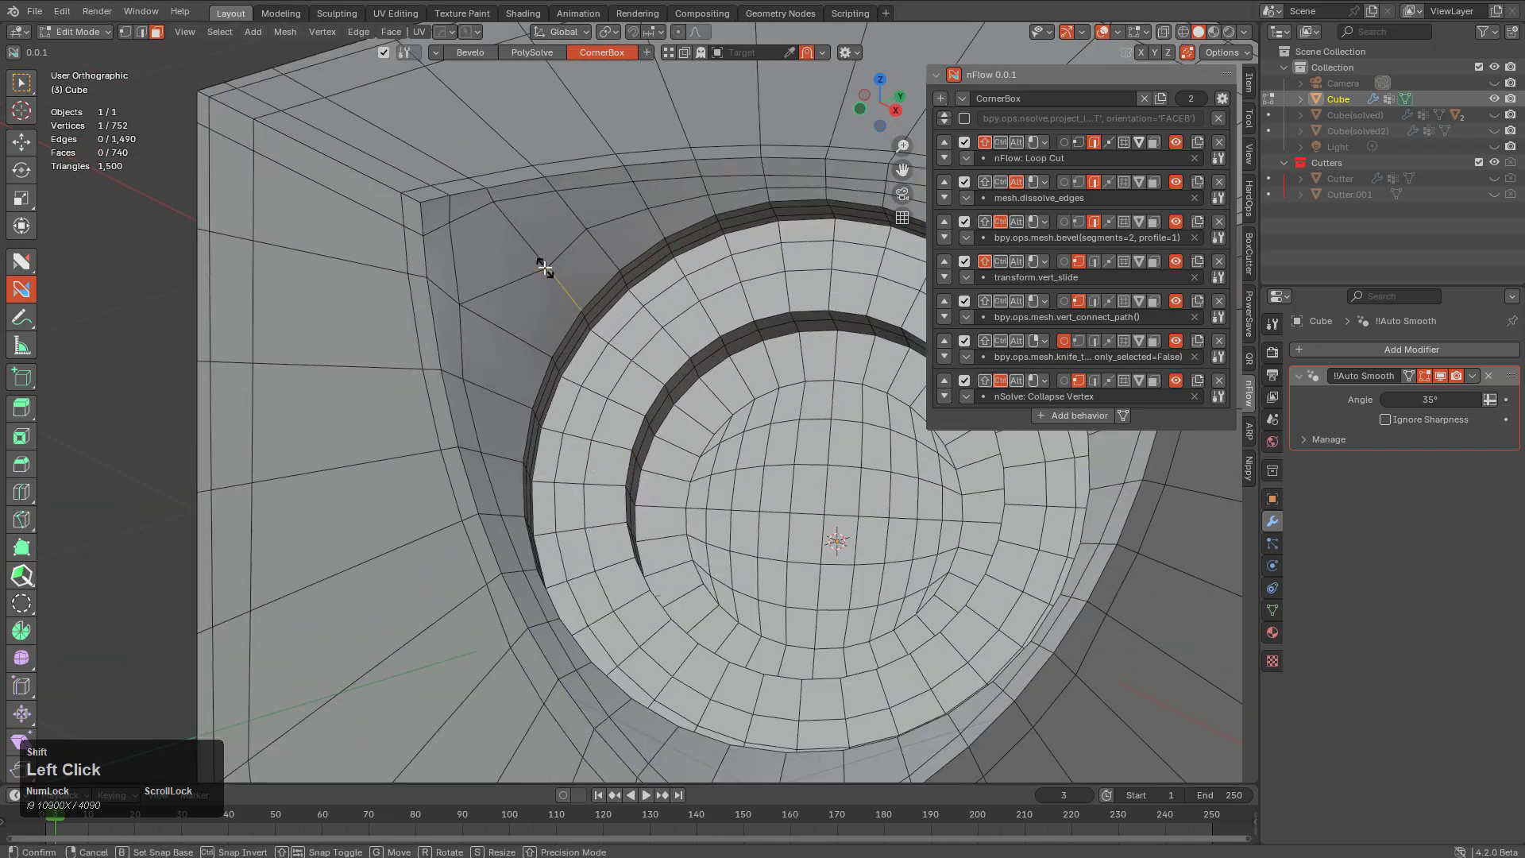
{"action": "left_click_drag", "start_coordinate": [529, 253], "coordinate": [531, 254], "text": "shift"}
{"action": "scroll", "coordinate": [612, 252], "scroll_direction": "down", "scroll_amount": 4}
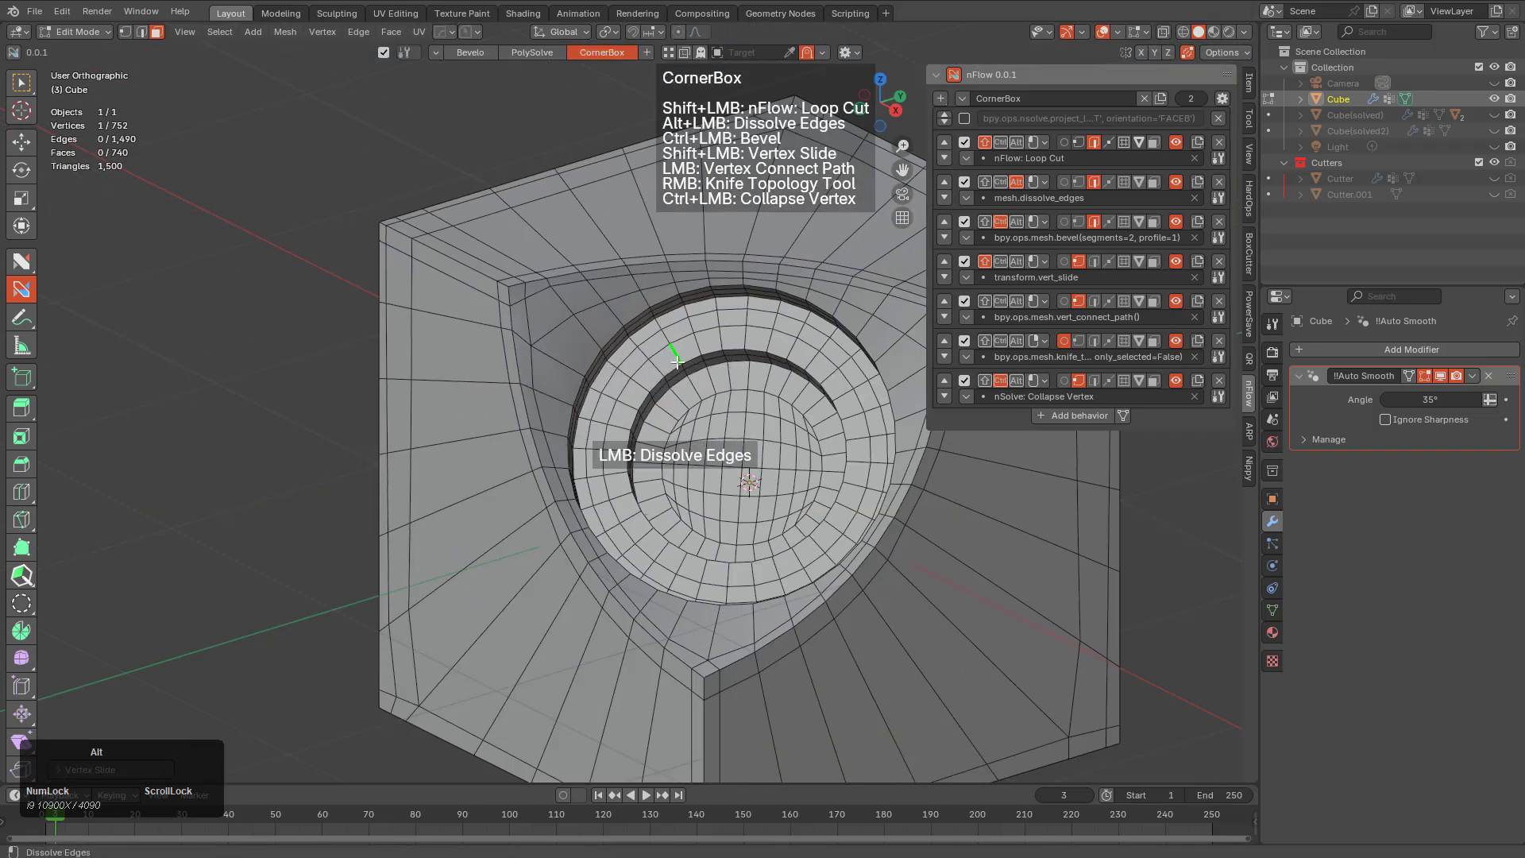
Add an edge loop around the outer flat ring of the round recess and try to select the loop
{"action": "middle_click_drag", "start_coordinate": [687, 378], "coordinate": [661, 396]}
{"action": "scroll", "coordinate": [661, 397], "scroll_direction": "up", "scroll_amount": 3}
{"action": "scroll", "coordinate": [661, 396], "scroll_direction": "up", "scroll_amount": 2}
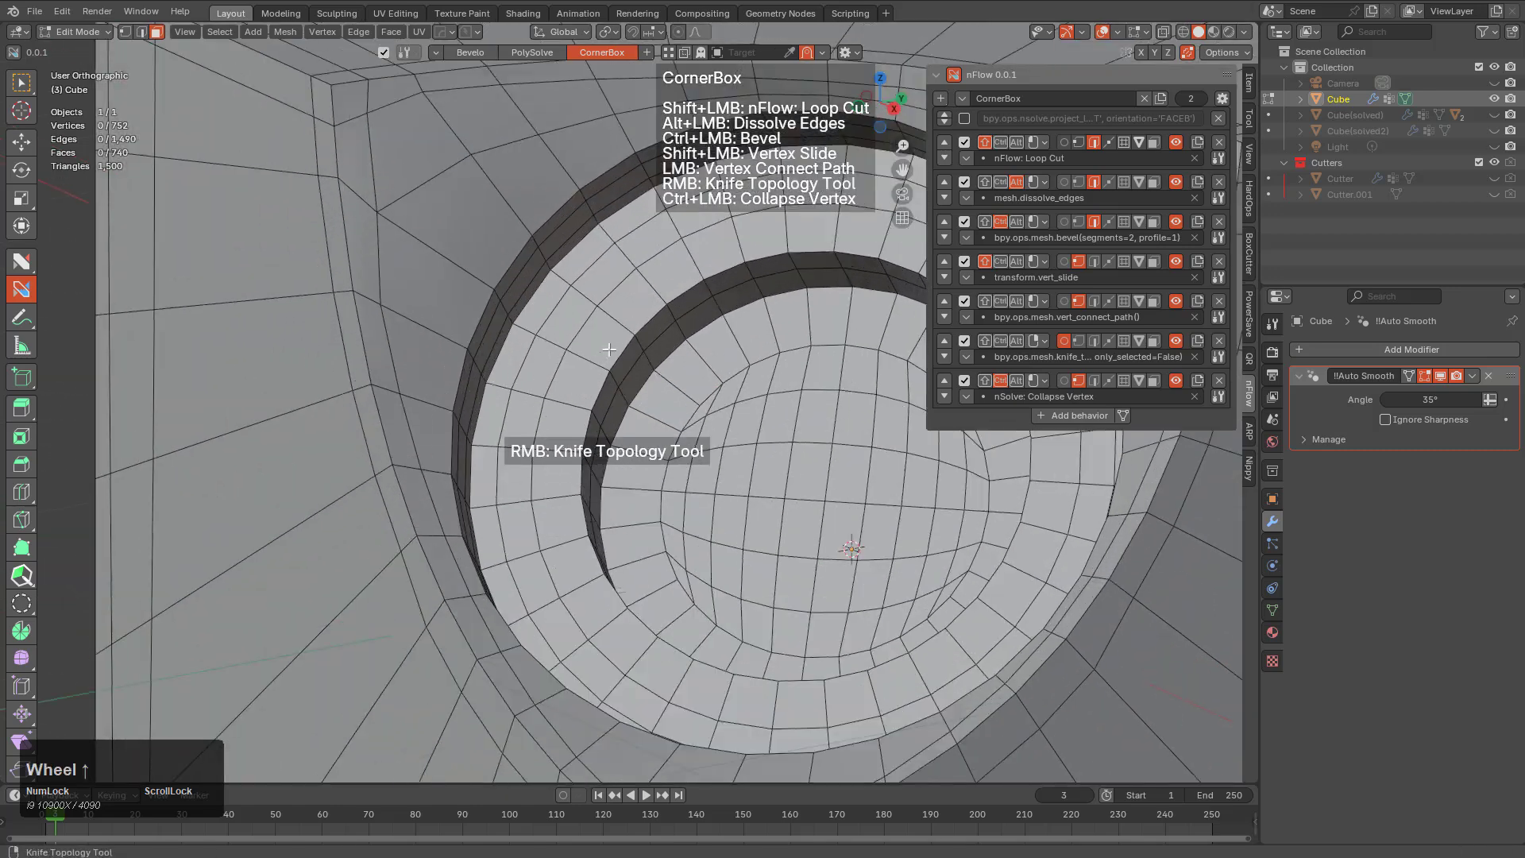
{"action": "left_click", "coordinate": [617, 290], "text": "alt"}
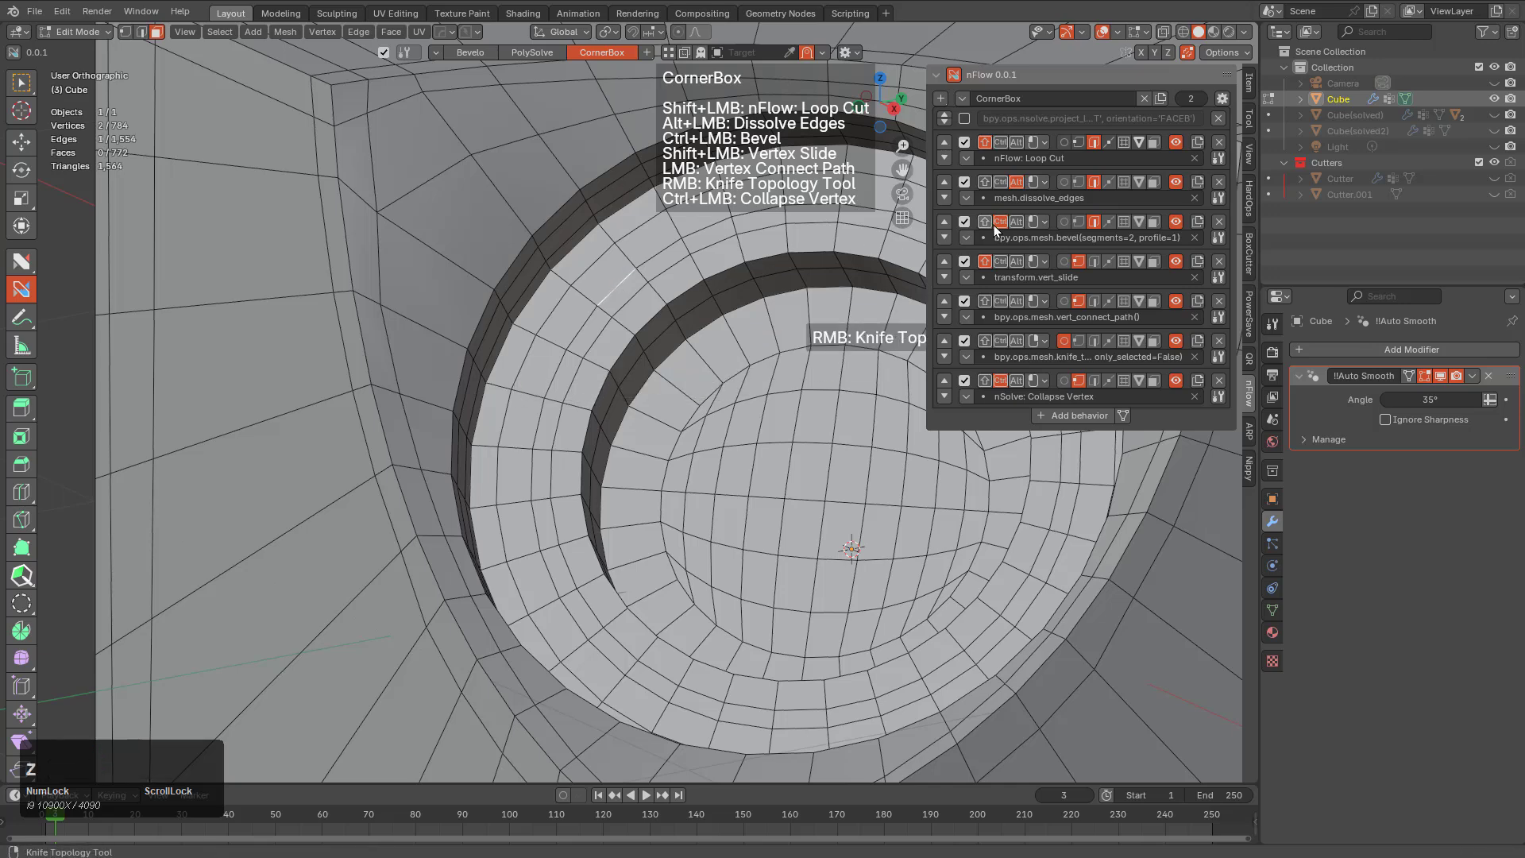
Change the trigger of the mesh.dissolve_edges behavior in the CornerBox preset to RMB
{"action": "left_click", "coordinate": [1031, 187]}
{"action": "left_click", "coordinate": [1059, 257]}
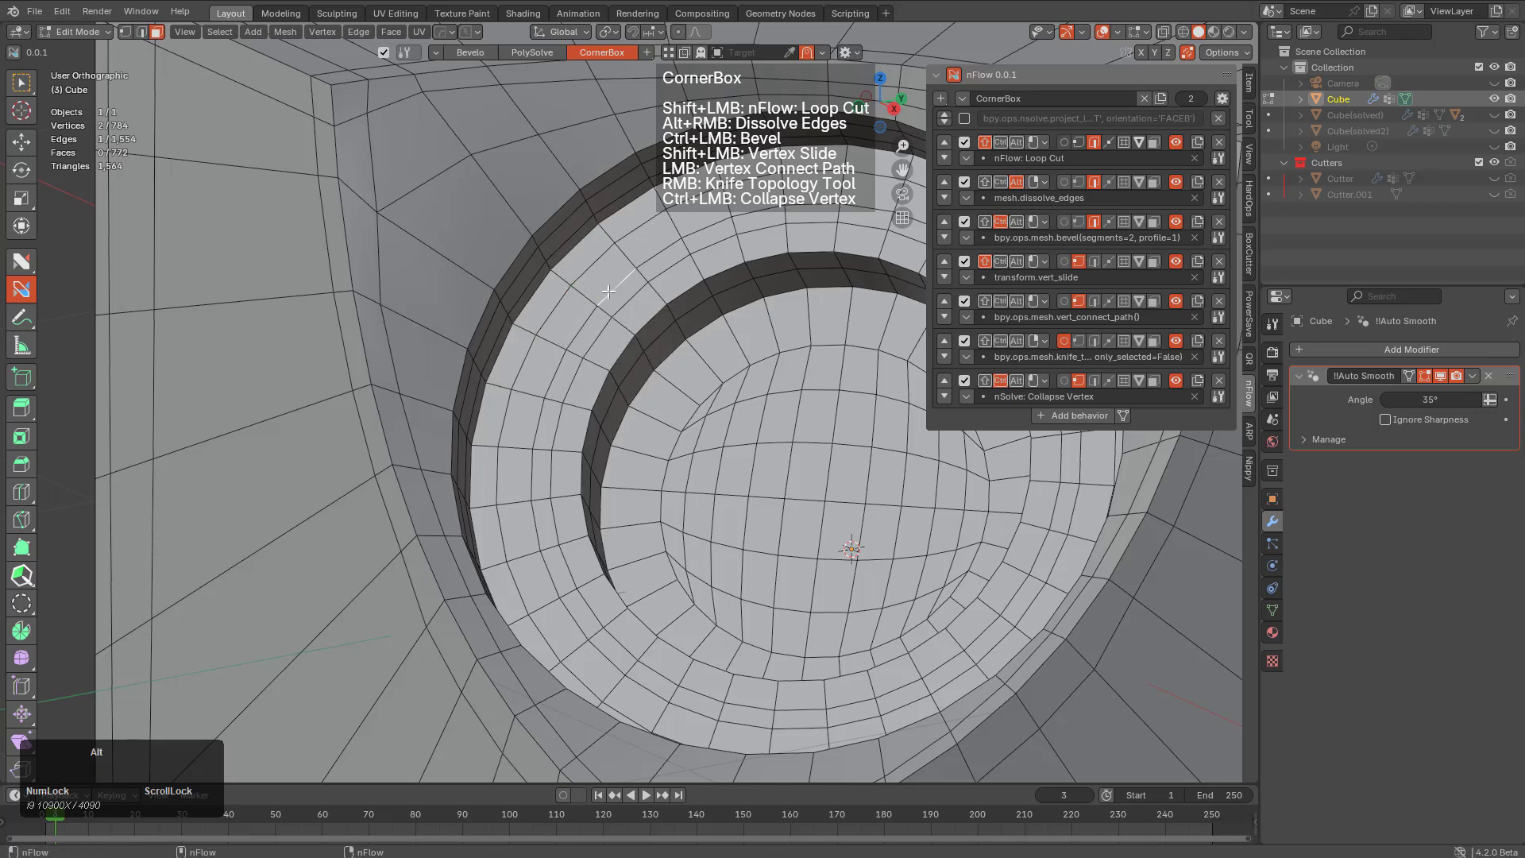
Select the extra edge loop on the recess's outer flat ring and dissolve it in edge select mode
{"action": "left_click", "coordinate": [615, 288], "text": "alt"}
{"action": "key", "text": "ctrl+z"}
{"action": "key", "text": "2"}
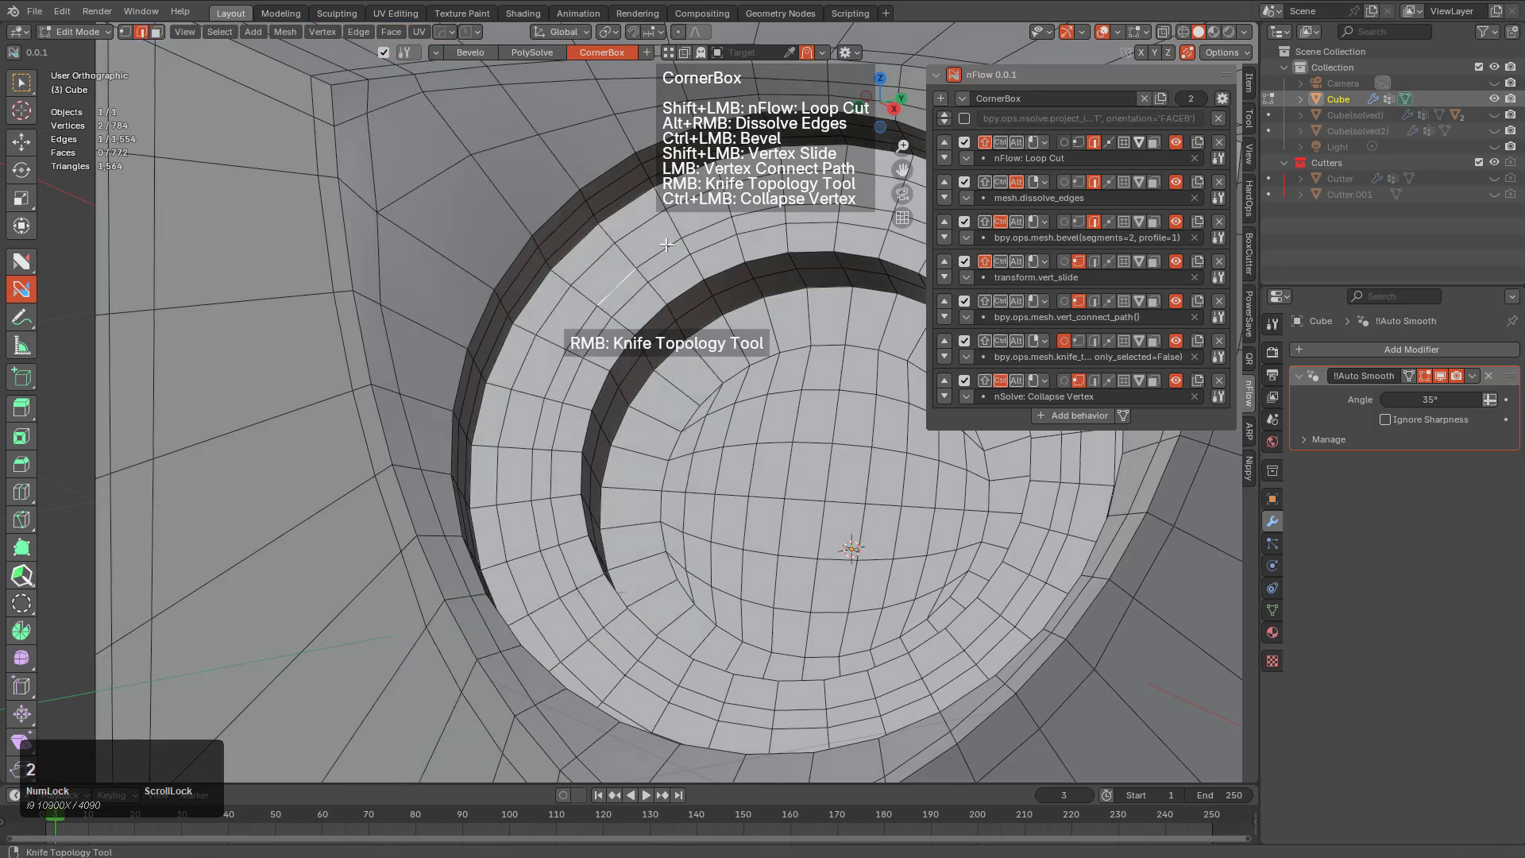
{"action": "key", "text": "ctrl+x"}
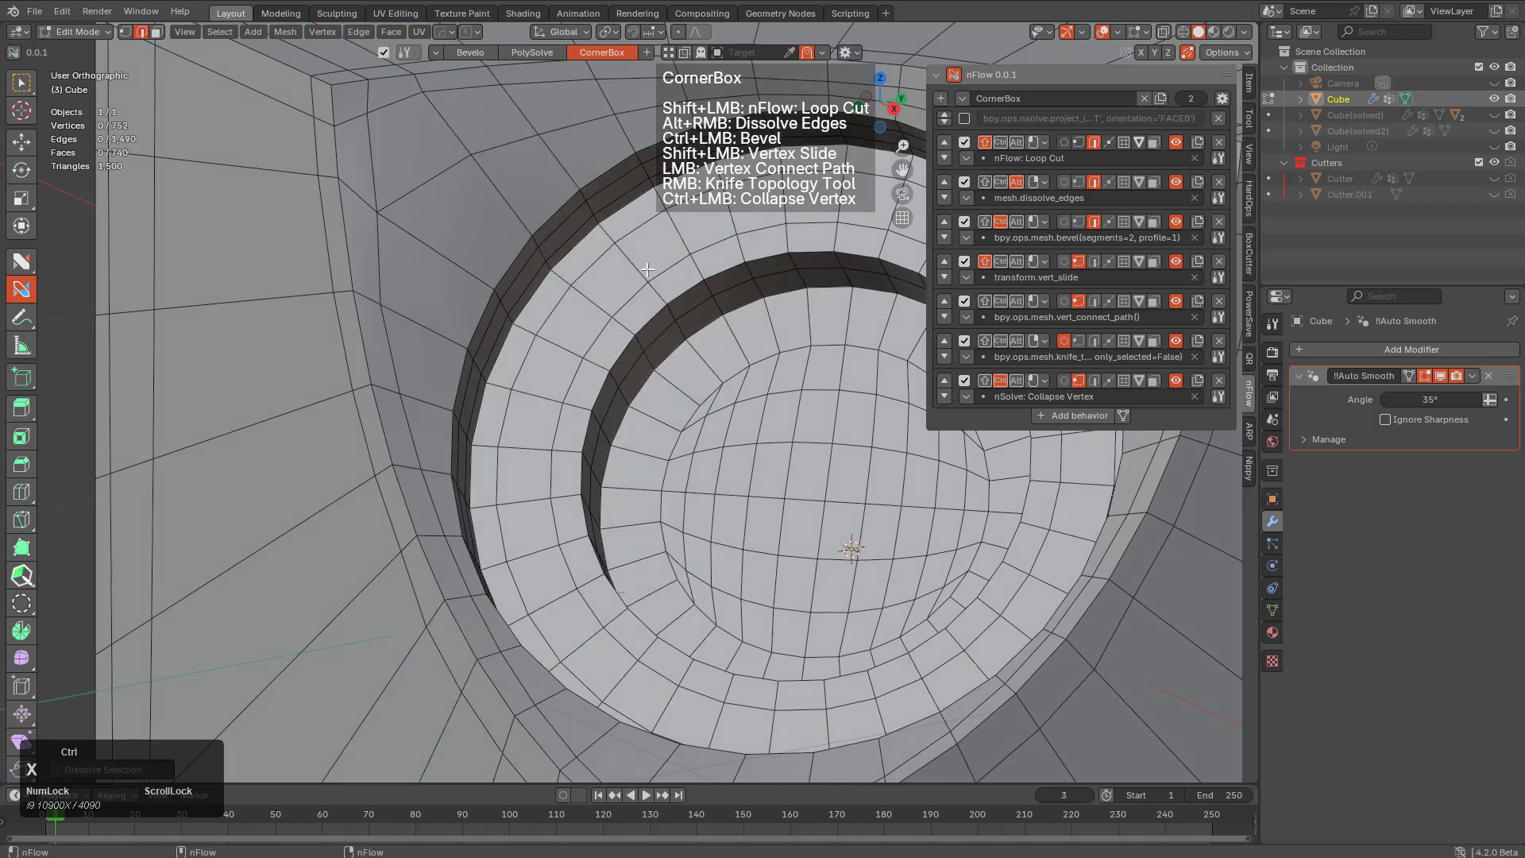
Cut an edge loop around the outer recess wall, and dissolve it together with the support loop around the recess opening
{"action": "scroll", "coordinate": [675, 361], "scroll_direction": "down", "scroll_amount": 1}
{"action": "middle_click_drag", "start_coordinate": [690, 372], "coordinate": [668, 370]}
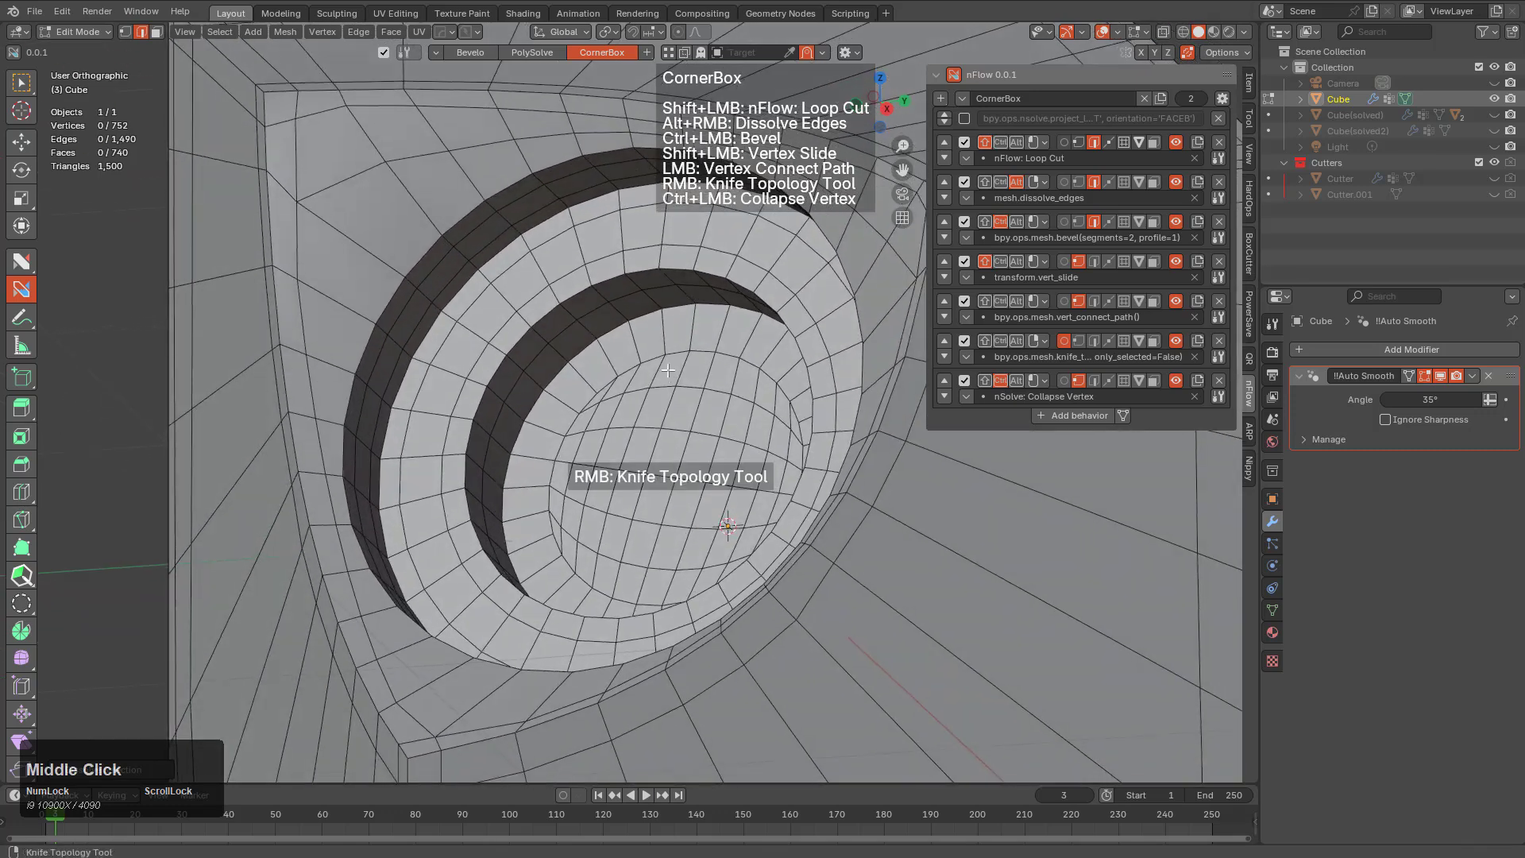
{"action": "key", "text": "ctrl+r"}
{"action": "left_click", "coordinate": [465, 259]}
{"action": "right_click", "coordinate": [488, 241]}
{"action": "left_click", "coordinate": [485, 222], "text": "alt"}
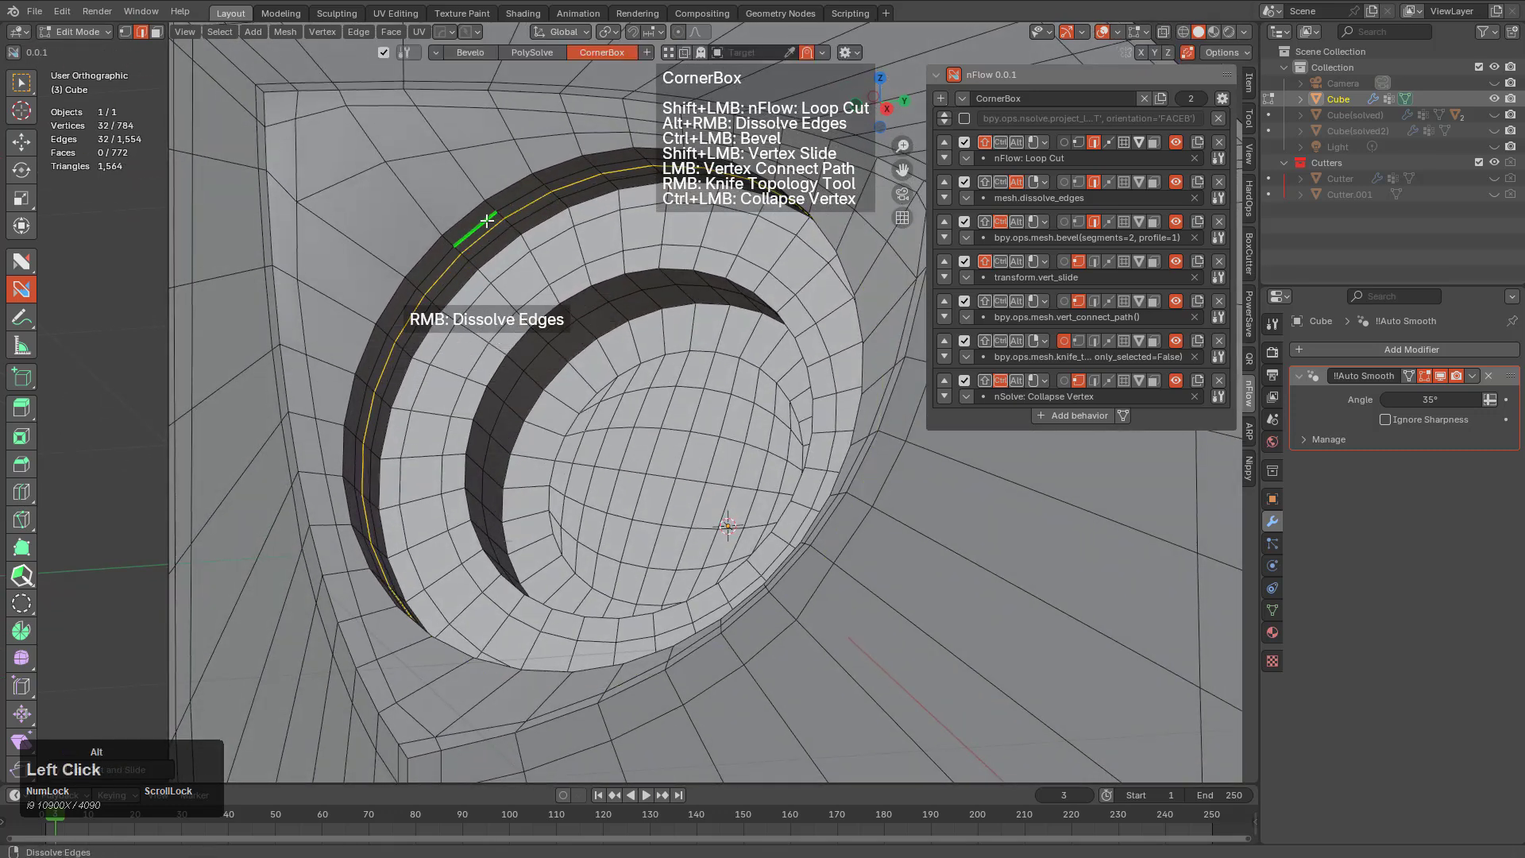
{"action": "key", "text": "x"}
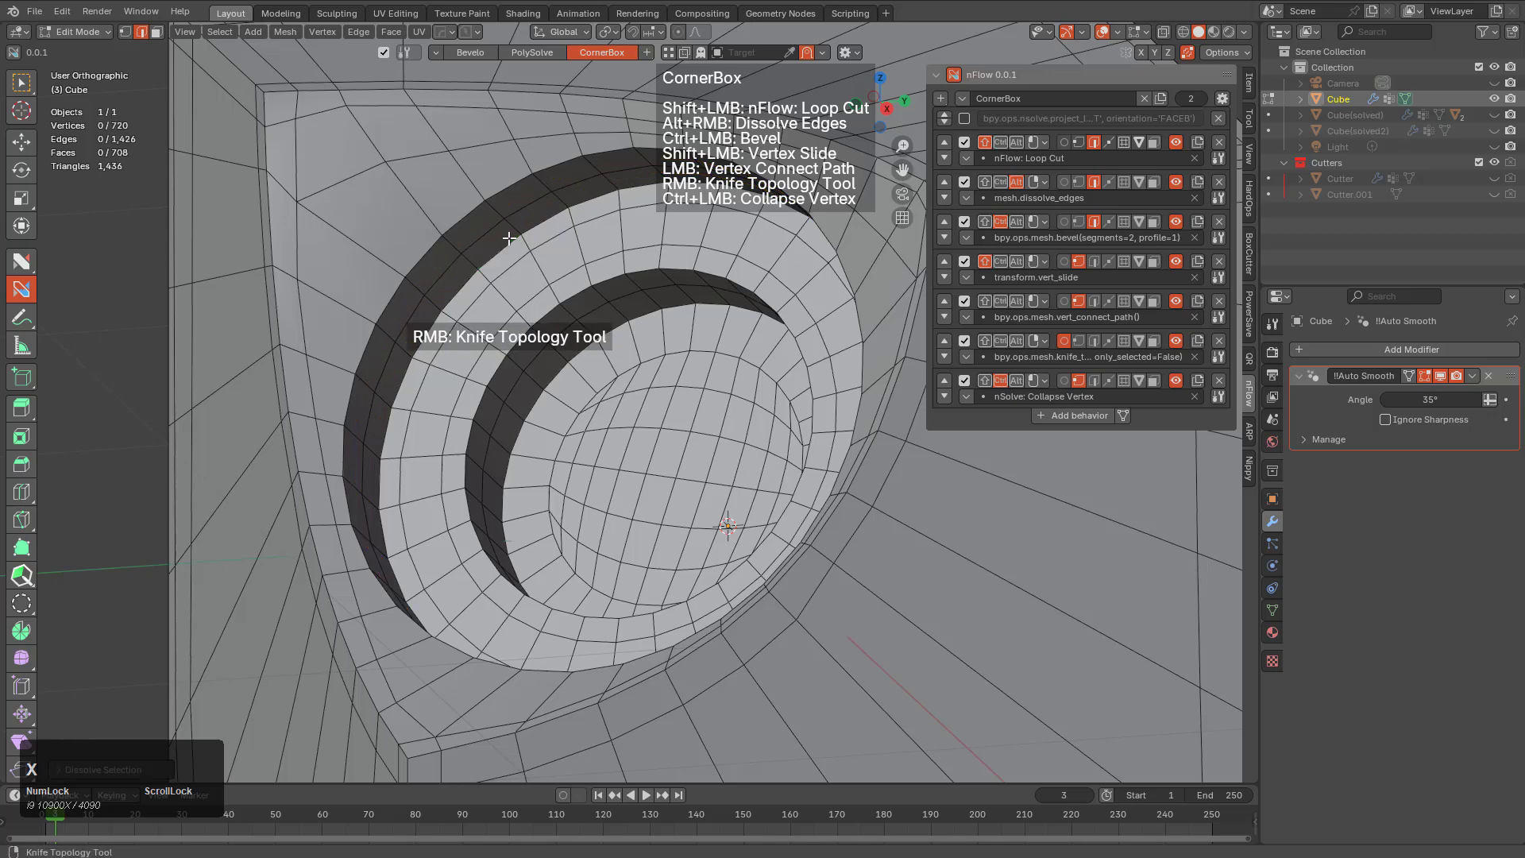
Add an edge loop around the recess opening with Even and Flipped, sliding it about 0.84 toward the rim
{"action": "scroll", "coordinate": [504, 239], "scroll_direction": "down", "scroll_amount": 2}
{"action": "middle_click_drag", "start_coordinate": [503, 248], "coordinate": [428, 262]}
{"action": "scroll", "coordinate": [413, 262], "scroll_direction": "up", "scroll_amount": 2}
{"action": "key", "text": "ctrl+r"}
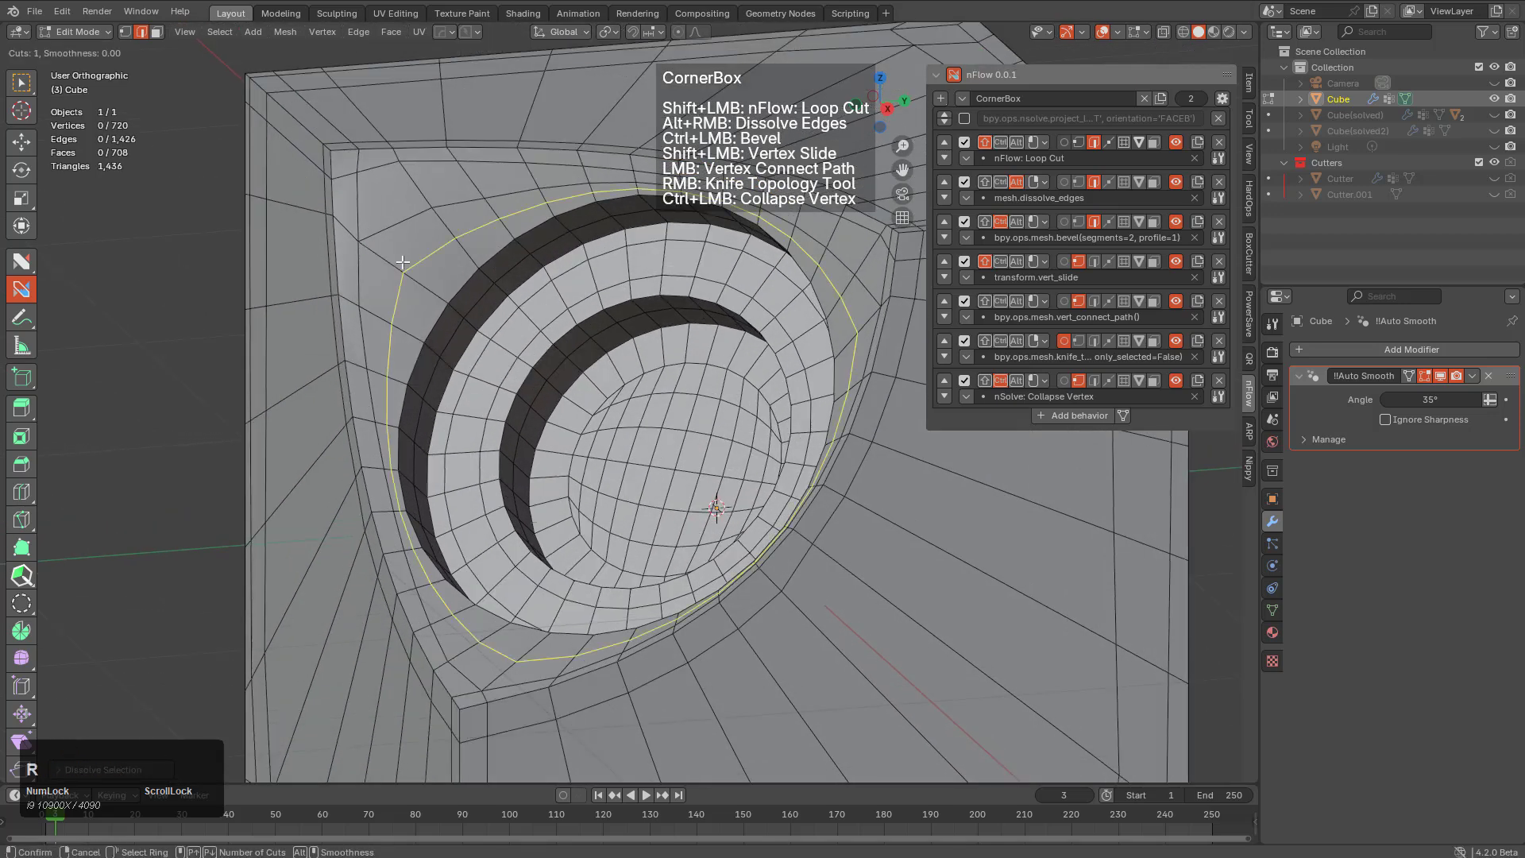
{"action": "key", "text": "e"}
{"action": "key", "text": "f"}
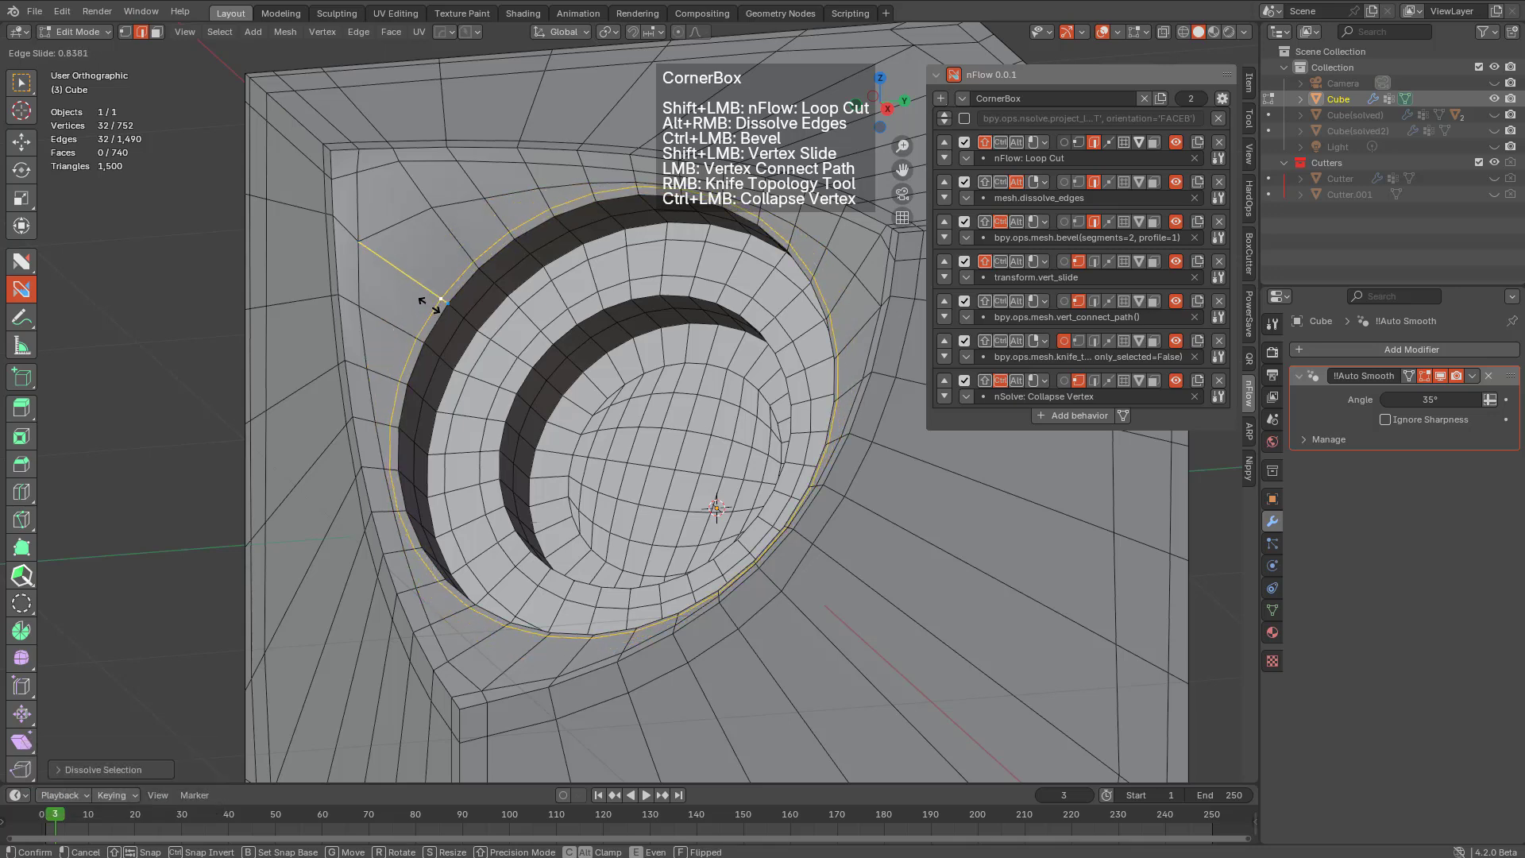
{"action": "left_click", "coordinate": [426, 305]}
{"action": "key", "text": "alt+a"}
Slide two adjacent edges of the new support loop away from the recess rim at its narrow side, and clear the selection
{"action": "middle_click_drag", "start_coordinate": [498, 361], "coordinate": [591, 266]}
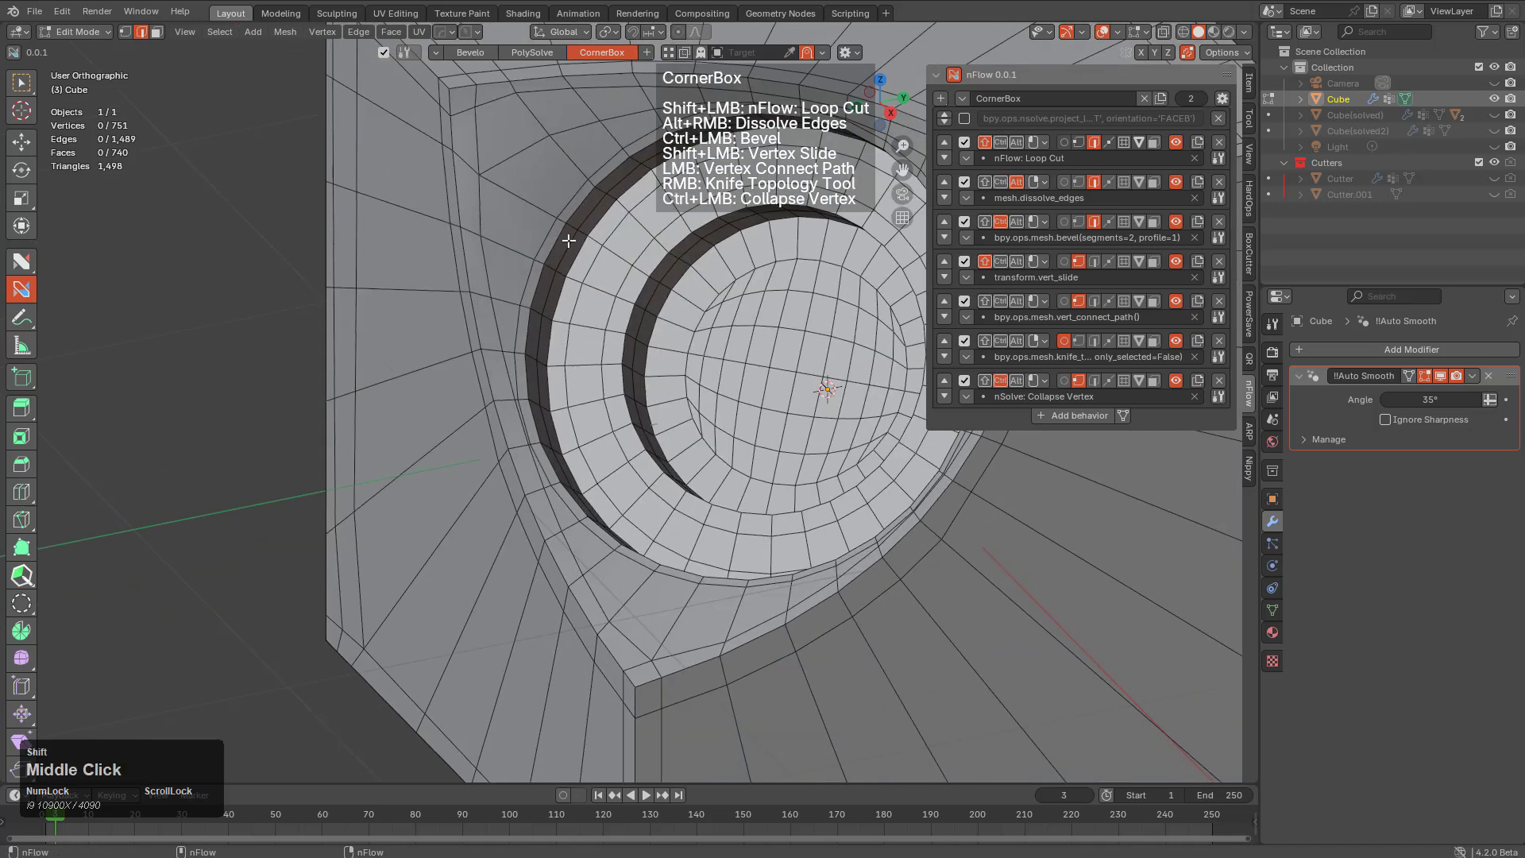
{"action": "scroll", "coordinate": [591, 270], "scroll_direction": "up", "scroll_amount": 2}
{"action": "middle_click_drag", "start_coordinate": [467, 481], "coordinate": [591, 376], "text": "shift"}
{"action": "scroll", "coordinate": [590, 369], "scroll_direction": "up", "scroll_amount": 1}
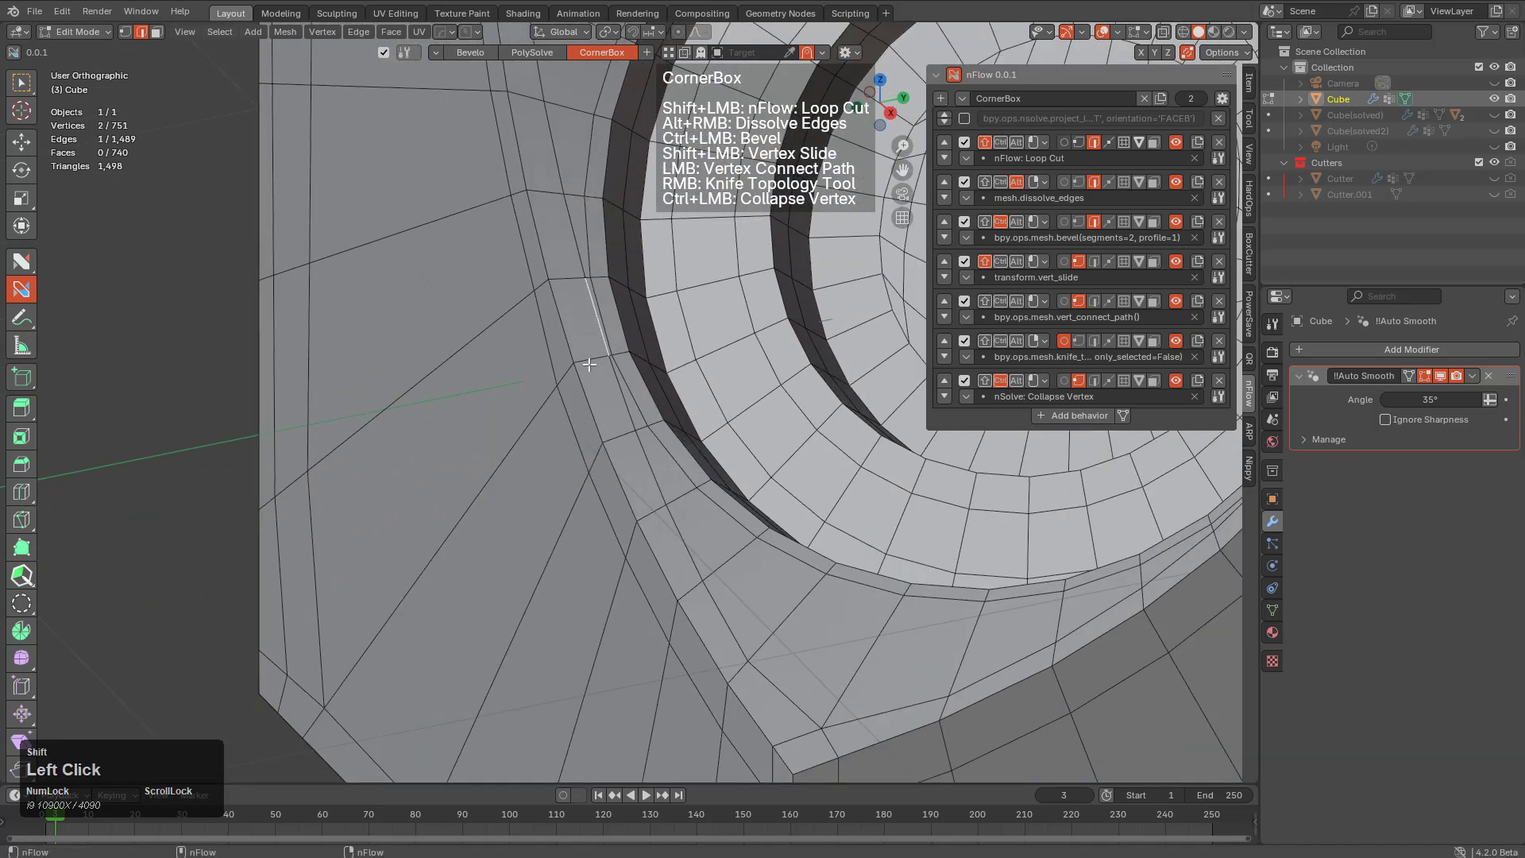
{"action": "left_click", "coordinate": [609, 387], "text": "shift"}
{"action": "key", "text": "g"}
{"action": "key", "text": "g"}
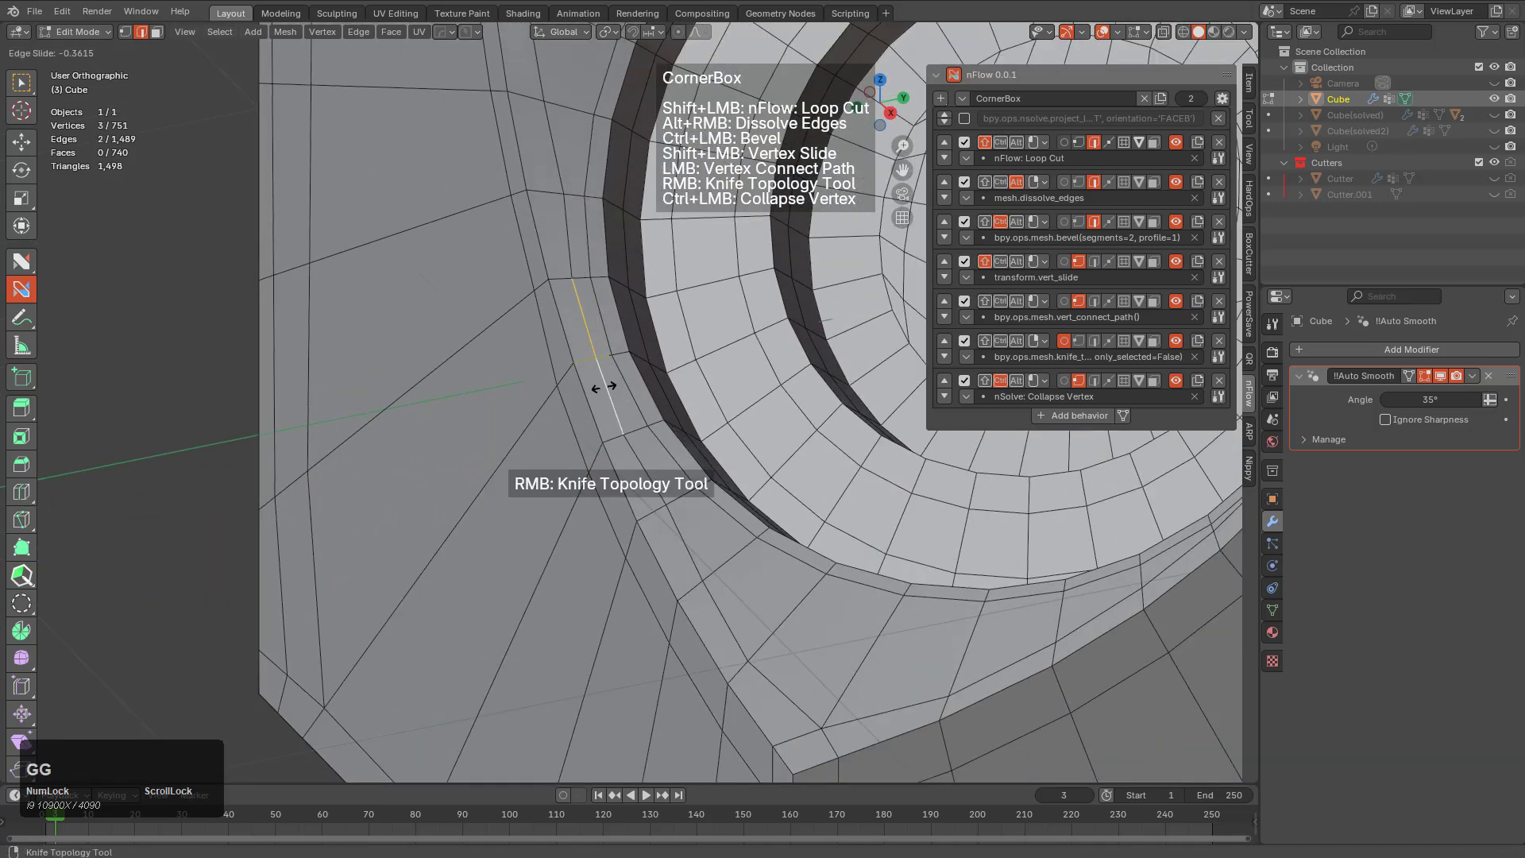
{"action": "left_click", "coordinate": [603, 387]}
{"action": "key", "text": "alt+a"}
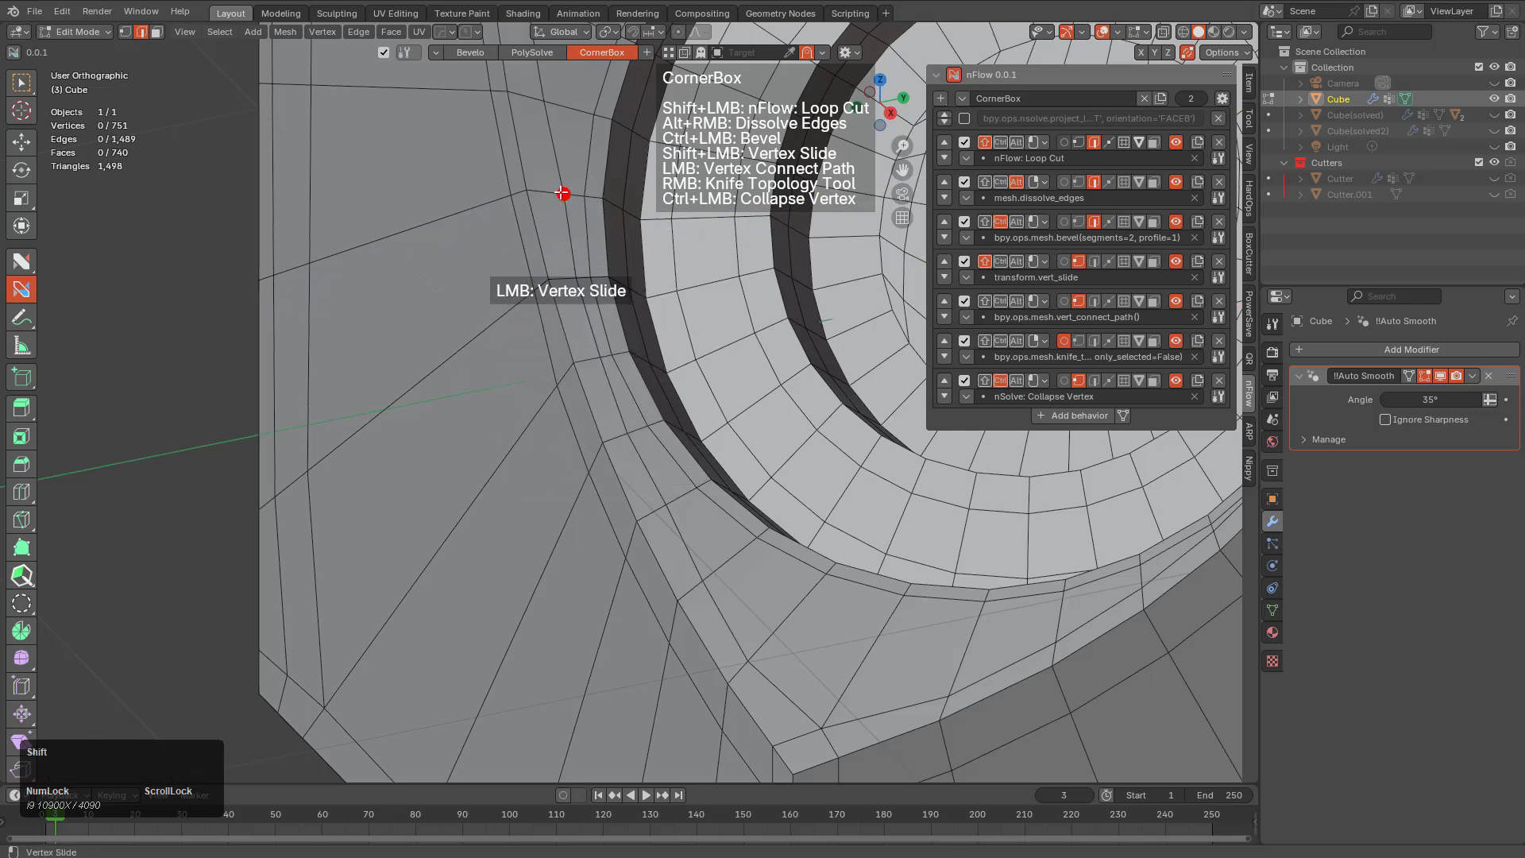
Vertex-slide individual support-loop vertices beside the recess's narrow side and toward the cutout corner to even out their spacing
{"action": "left_click_drag", "start_coordinate": [562, 193], "coordinate": [558, 194], "text": "shift"}
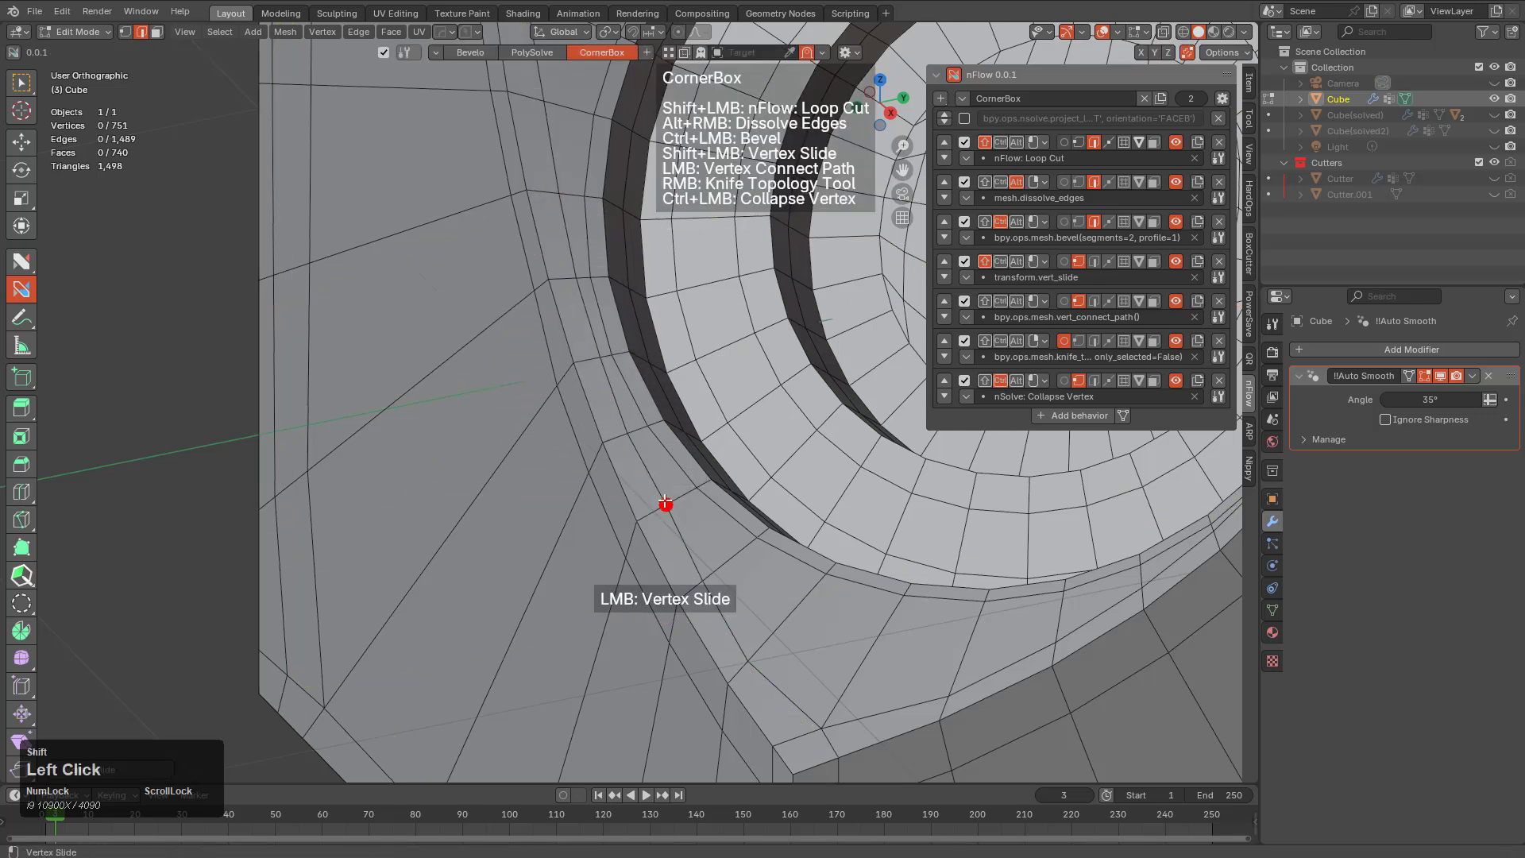
{"action": "left_click_drag", "start_coordinate": [822, 729], "coordinate": [807, 729], "text": "shift"}
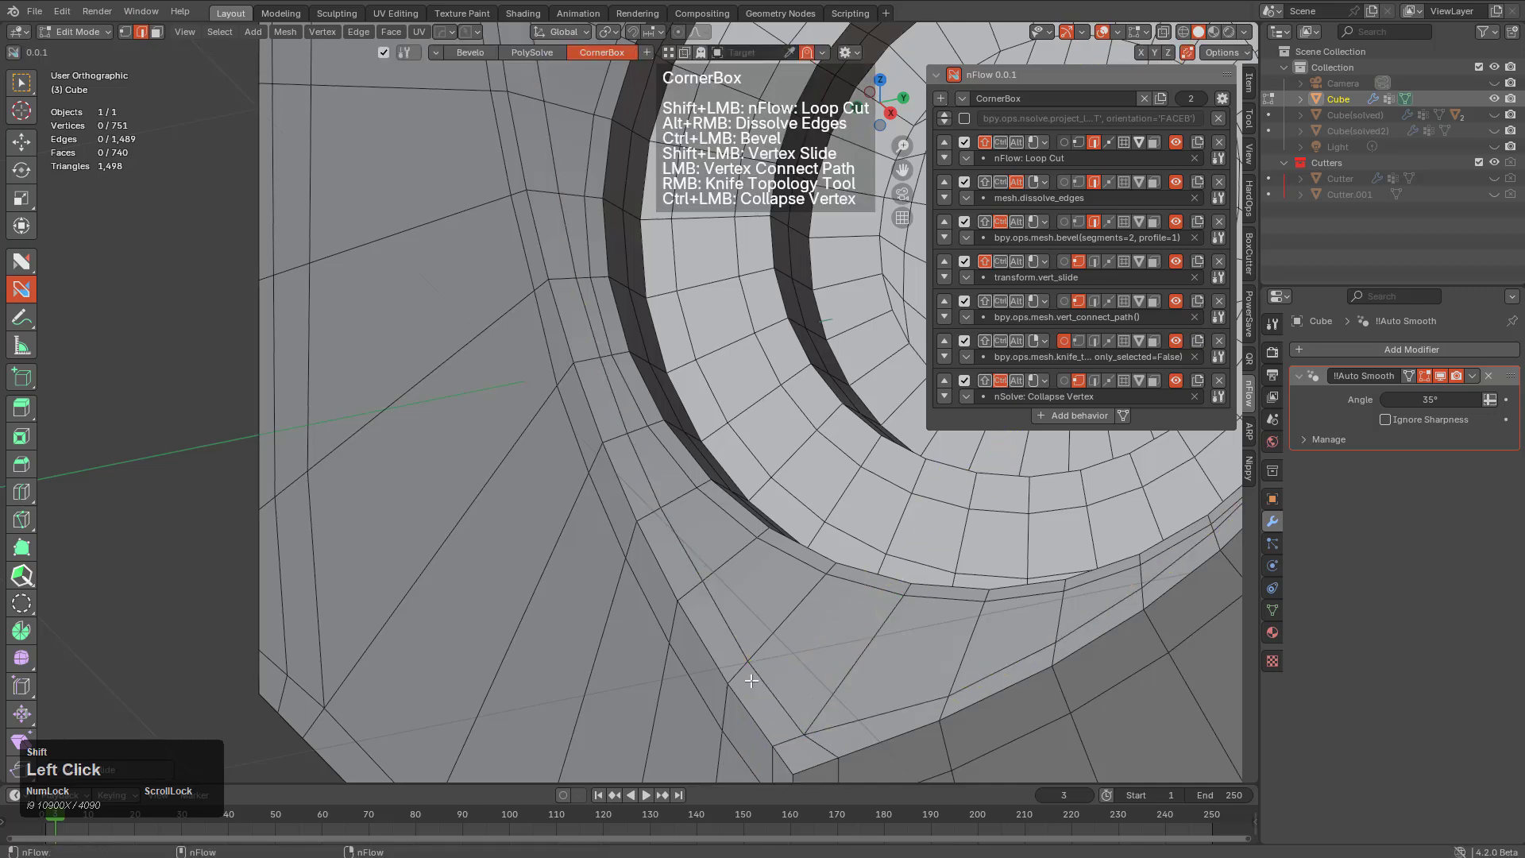
{"action": "left_click", "coordinate": [749, 660], "text": "shift"}
{"action": "scroll", "coordinate": [882, 622], "scroll_direction": "down", "scroll_amount": 4}
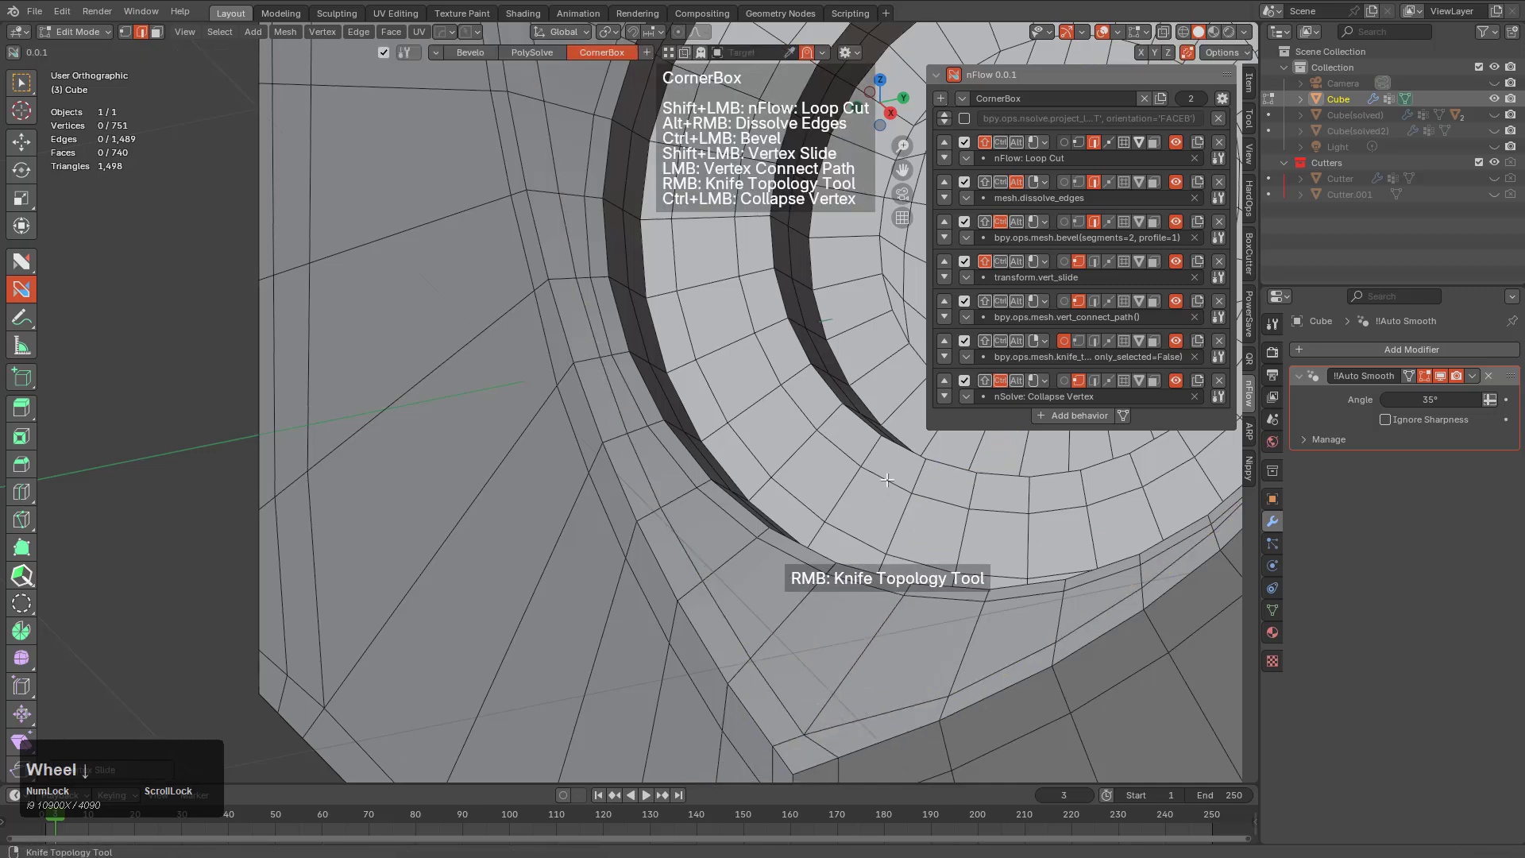
{"action": "middle_click_drag", "start_coordinate": [882, 621], "coordinate": [802, 512]}
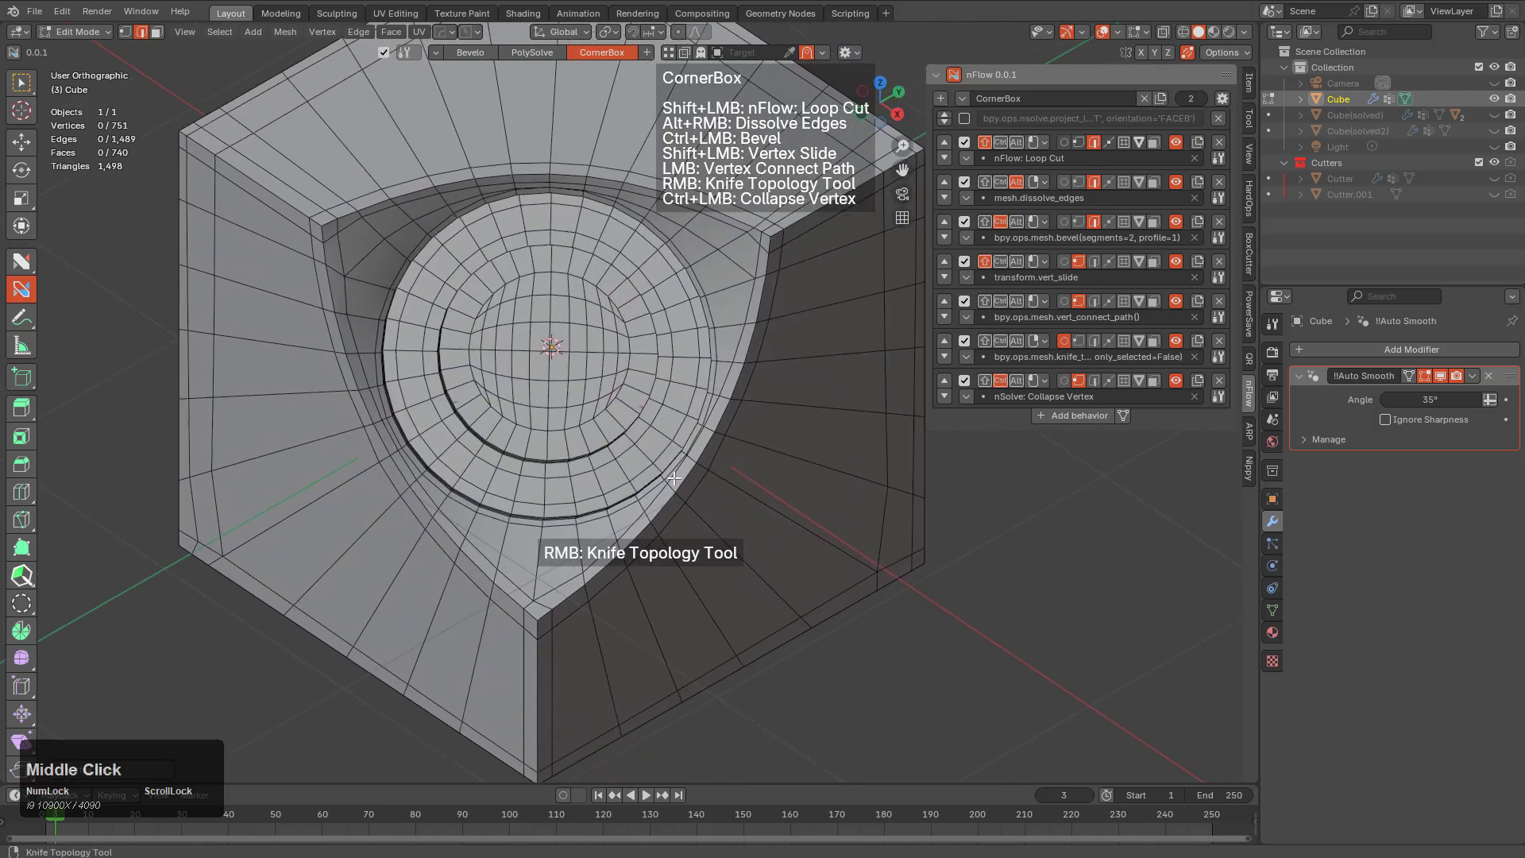
{"action": "scroll", "coordinate": [802, 508], "scroll_direction": "up", "scroll_amount": 4}
{"action": "key", "text": "shift"}
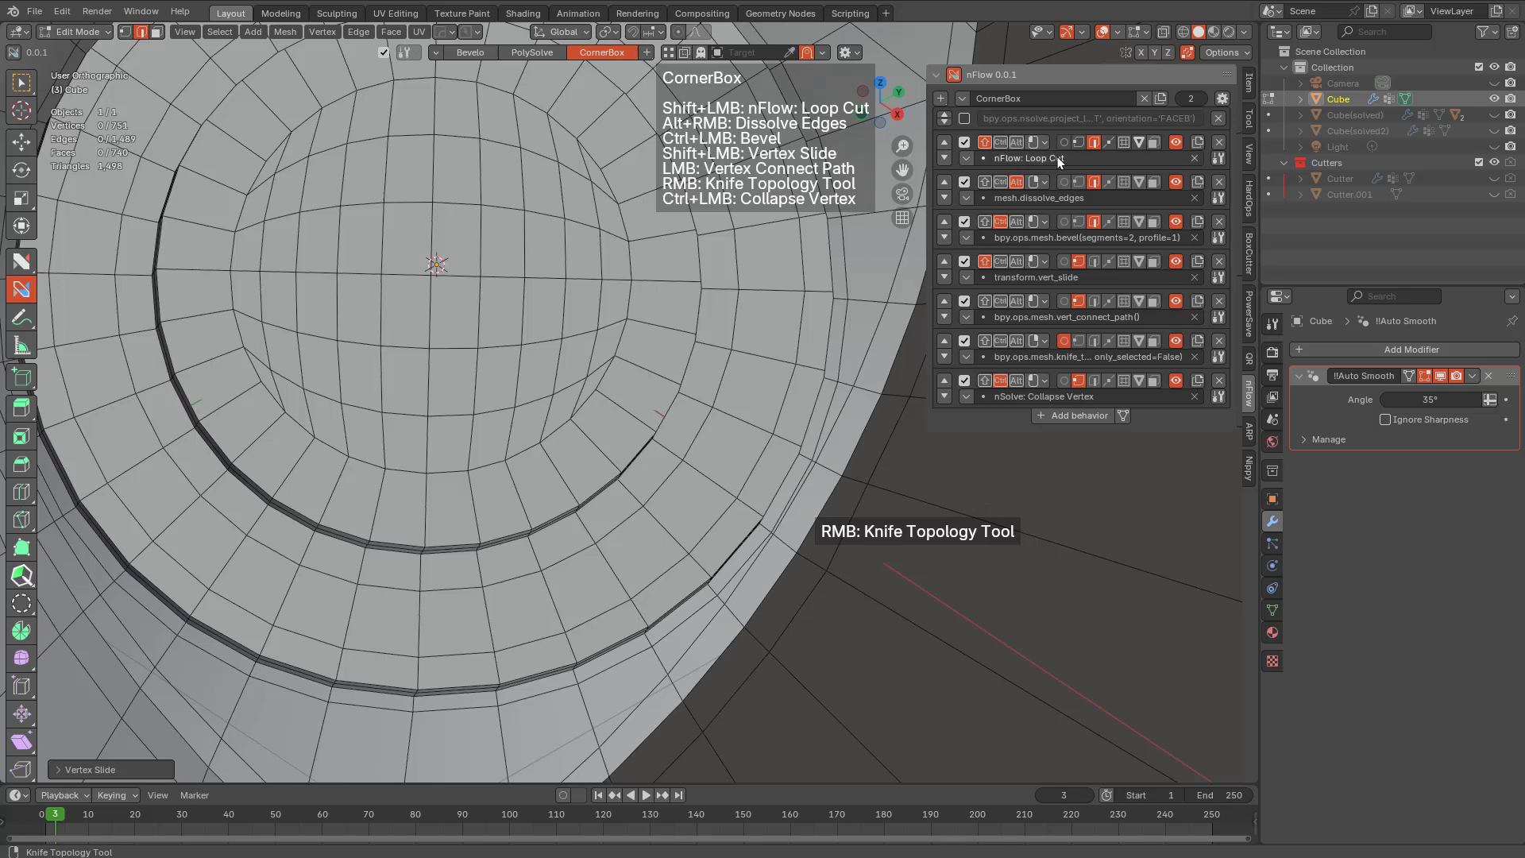
Select the large inset face on the cube's underside and examine the vertices and edges at its corners
{"action": "scroll", "coordinate": [556, 524], "scroll_direction": "down", "scroll_amount": 3}
{"action": "middle_click_drag", "start_coordinate": [556, 524], "coordinate": [612, 490]}
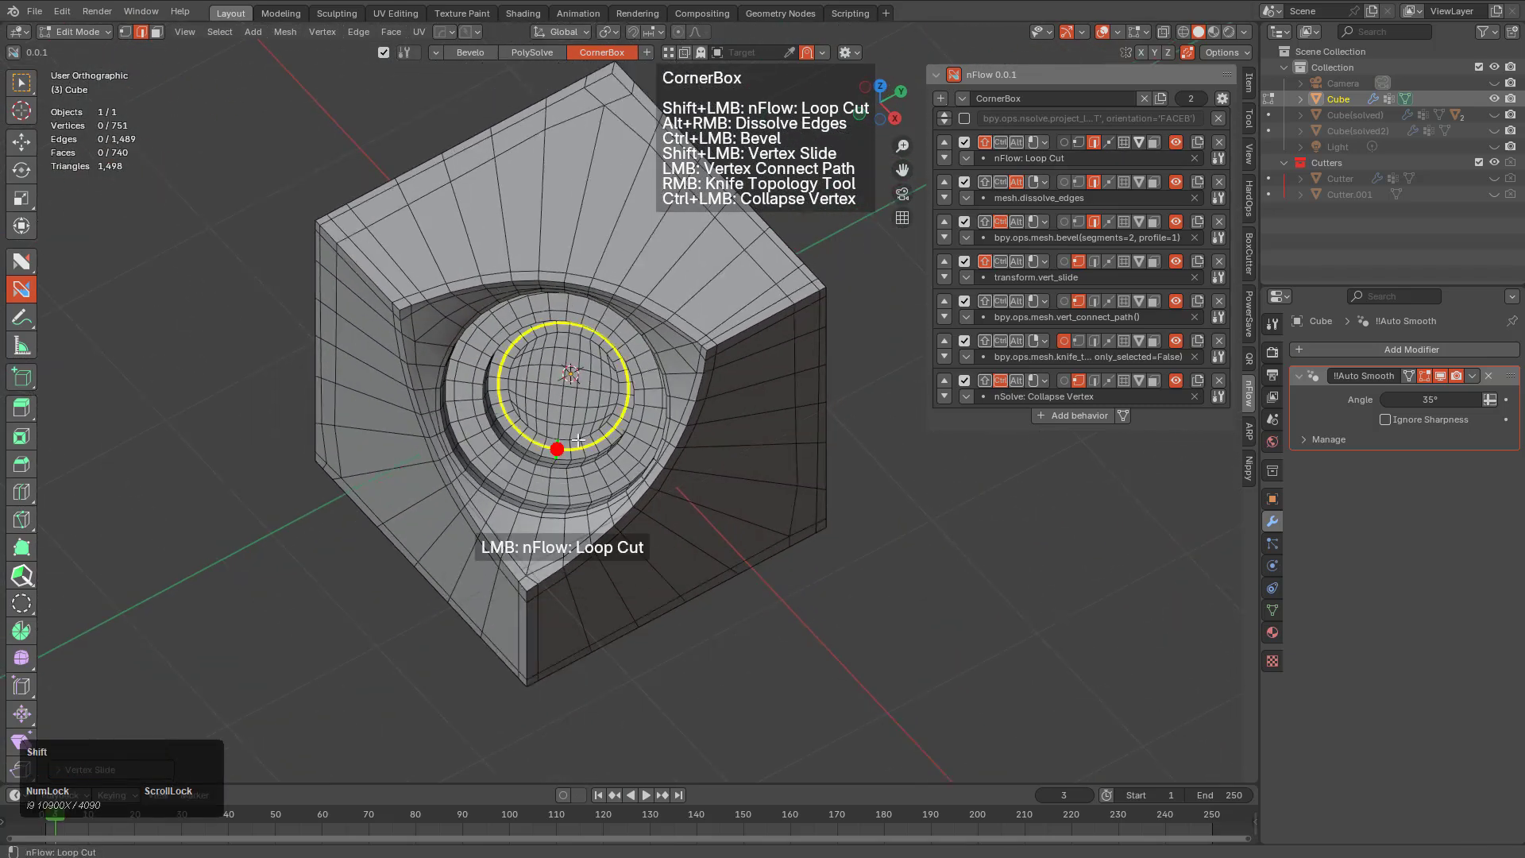
{"action": "middle_click_drag", "start_coordinate": [555, 442], "coordinate": [696, 318]}
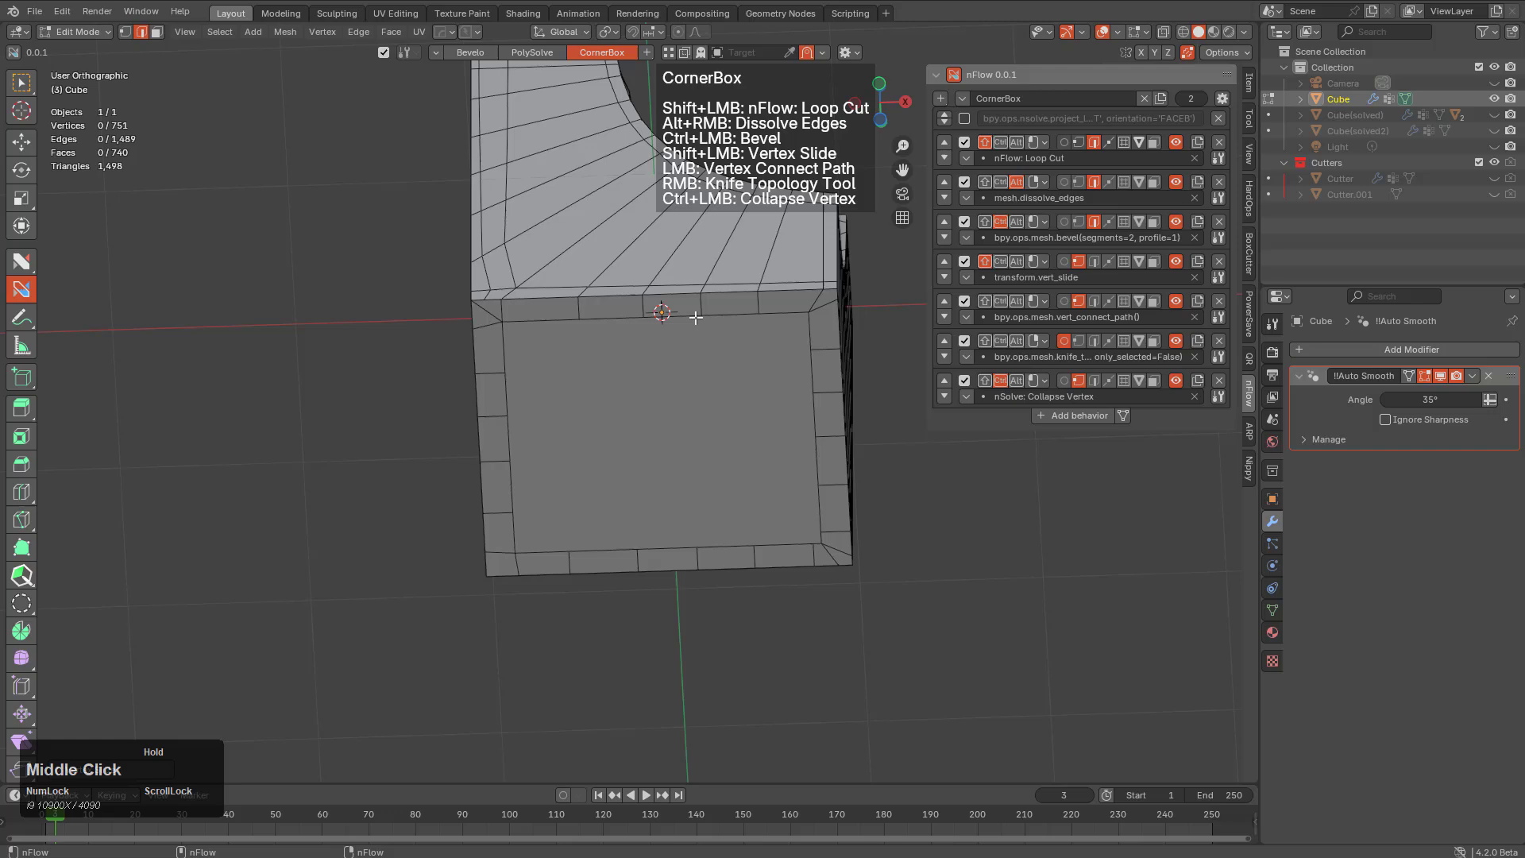
{"action": "left_click", "coordinate": [699, 412]}
{"action": "mouse_move", "coordinate": [699, 412]}
{"action": "middle_mouse_down"}
{"action": "mouse_move", "coordinate": [642, 410]}
{"action": "mouse_move", "coordinate": [698, 419]}
{"action": "middle_mouse_up"}
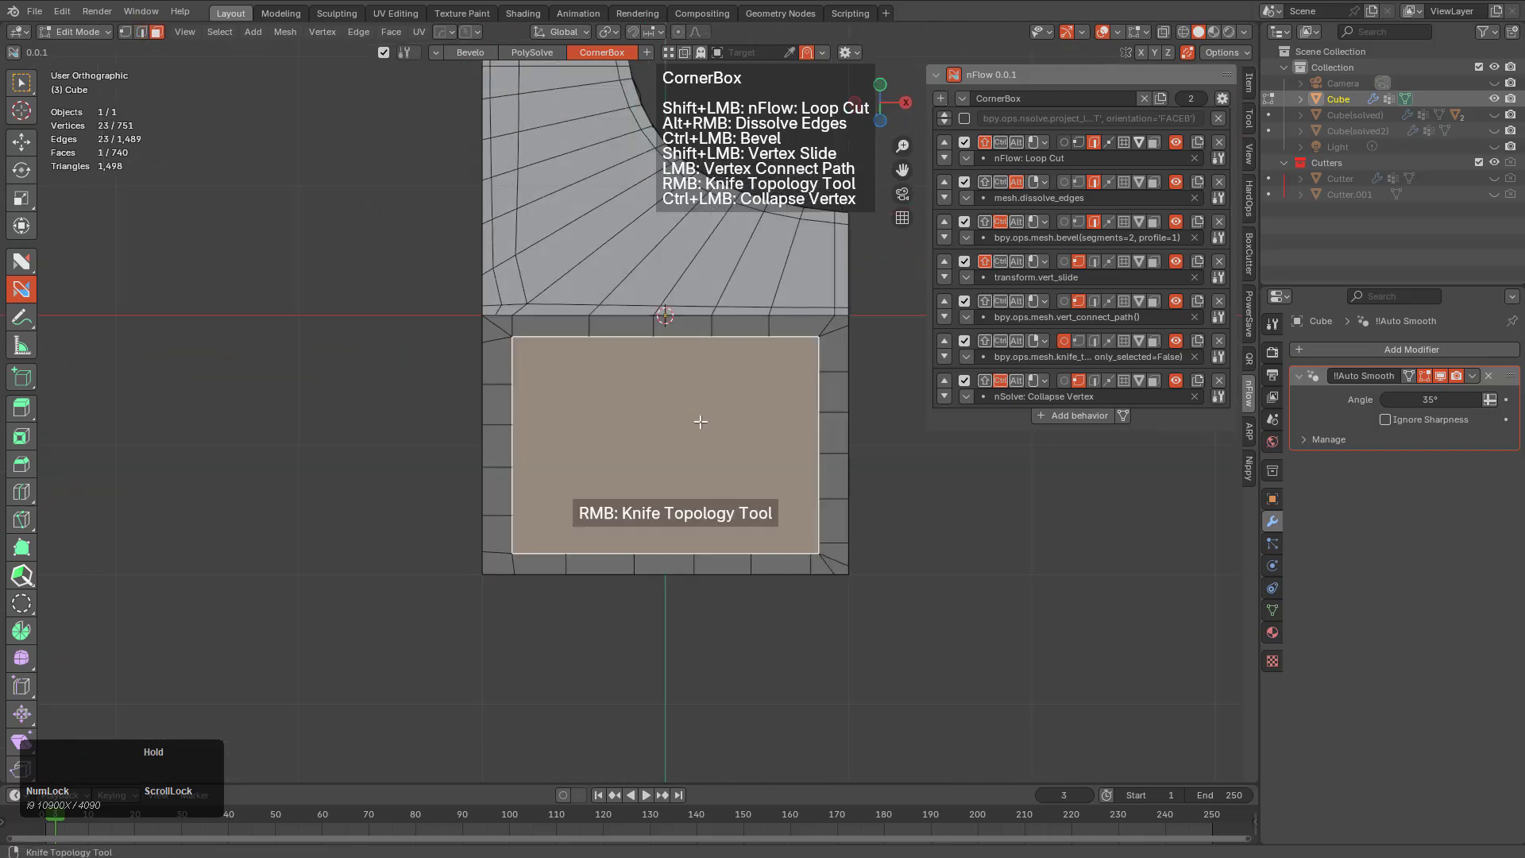
{"action": "scroll", "coordinate": [541, 416], "scroll_direction": "up", "scroll_amount": 6}
{"action": "scroll", "coordinate": [671, 421], "scroll_direction": "up", "scroll_amount": 5}
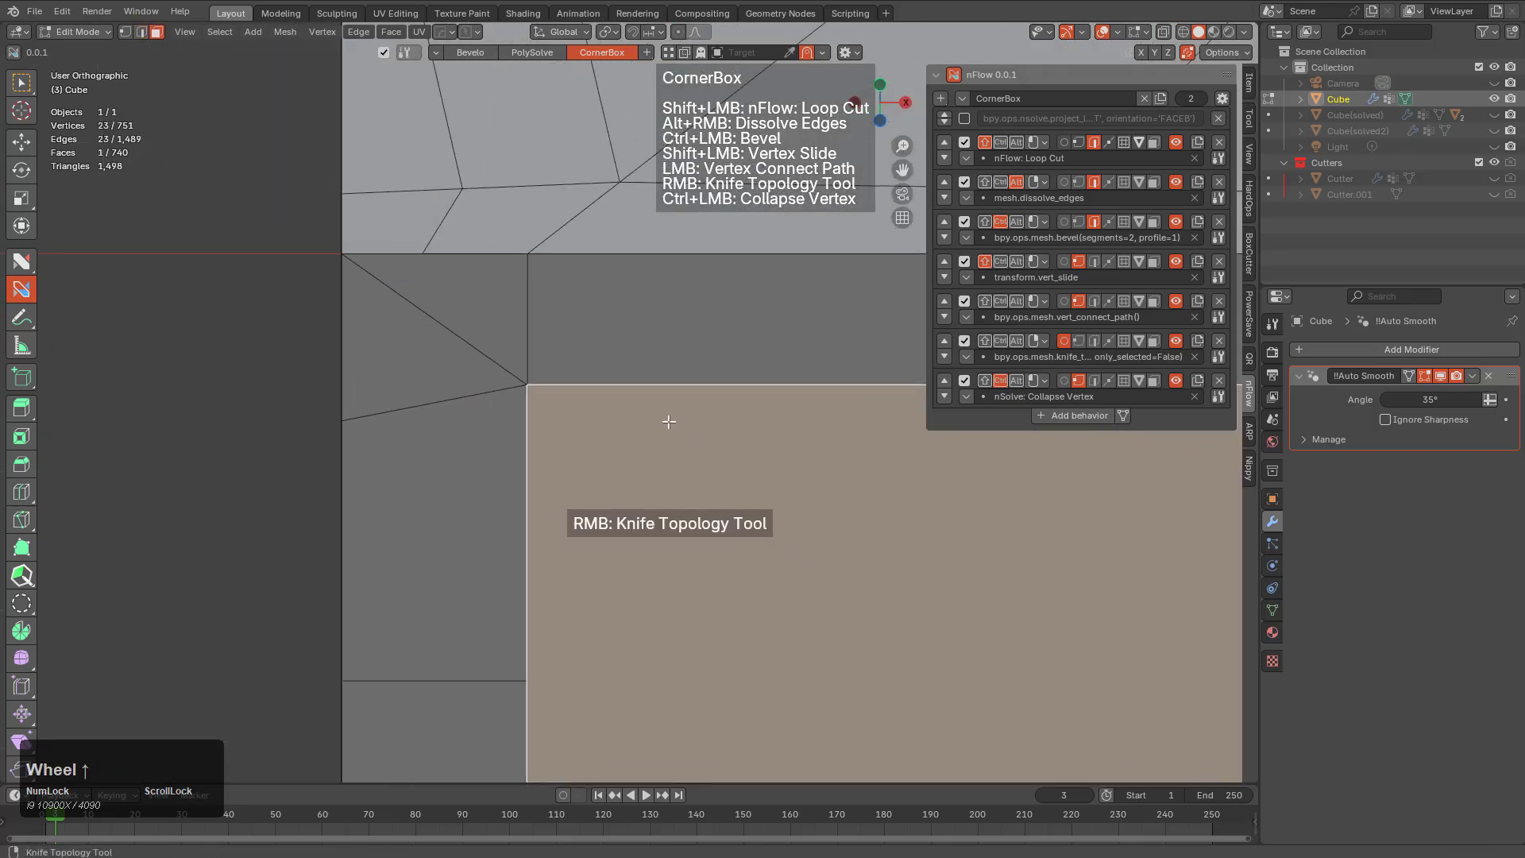
{"action": "scroll", "coordinate": [526, 401], "scroll_direction": "down", "scroll_amount": 2}
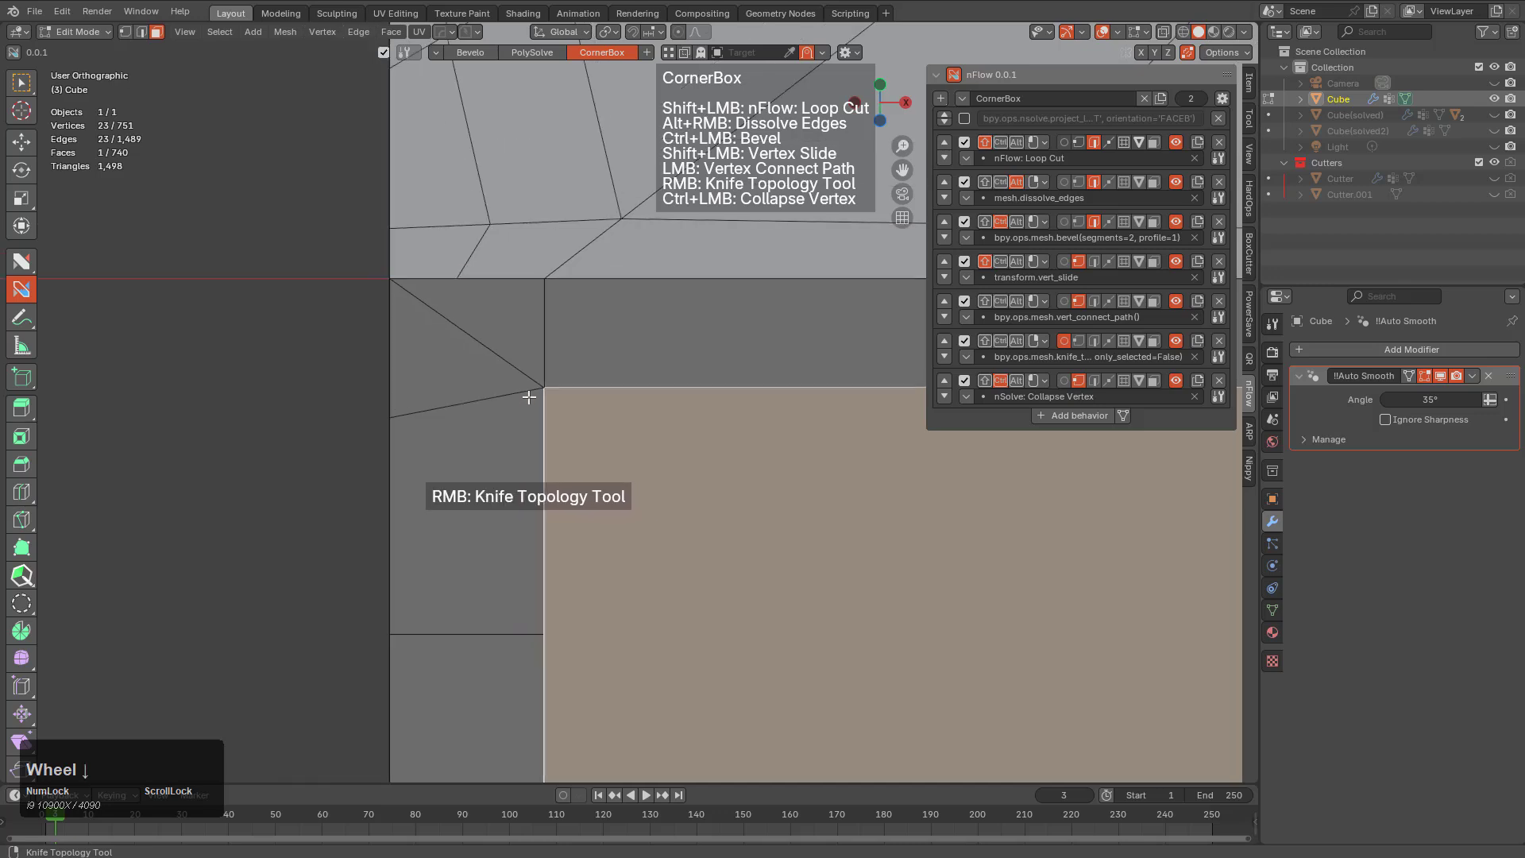
{"action": "scroll", "coordinate": [540, 404], "scroll_direction": "down", "scroll_amount": 4}
{"action": "middle_click_drag", "start_coordinate": [664, 443], "coordinate": [582, 418], "text": "shift"}
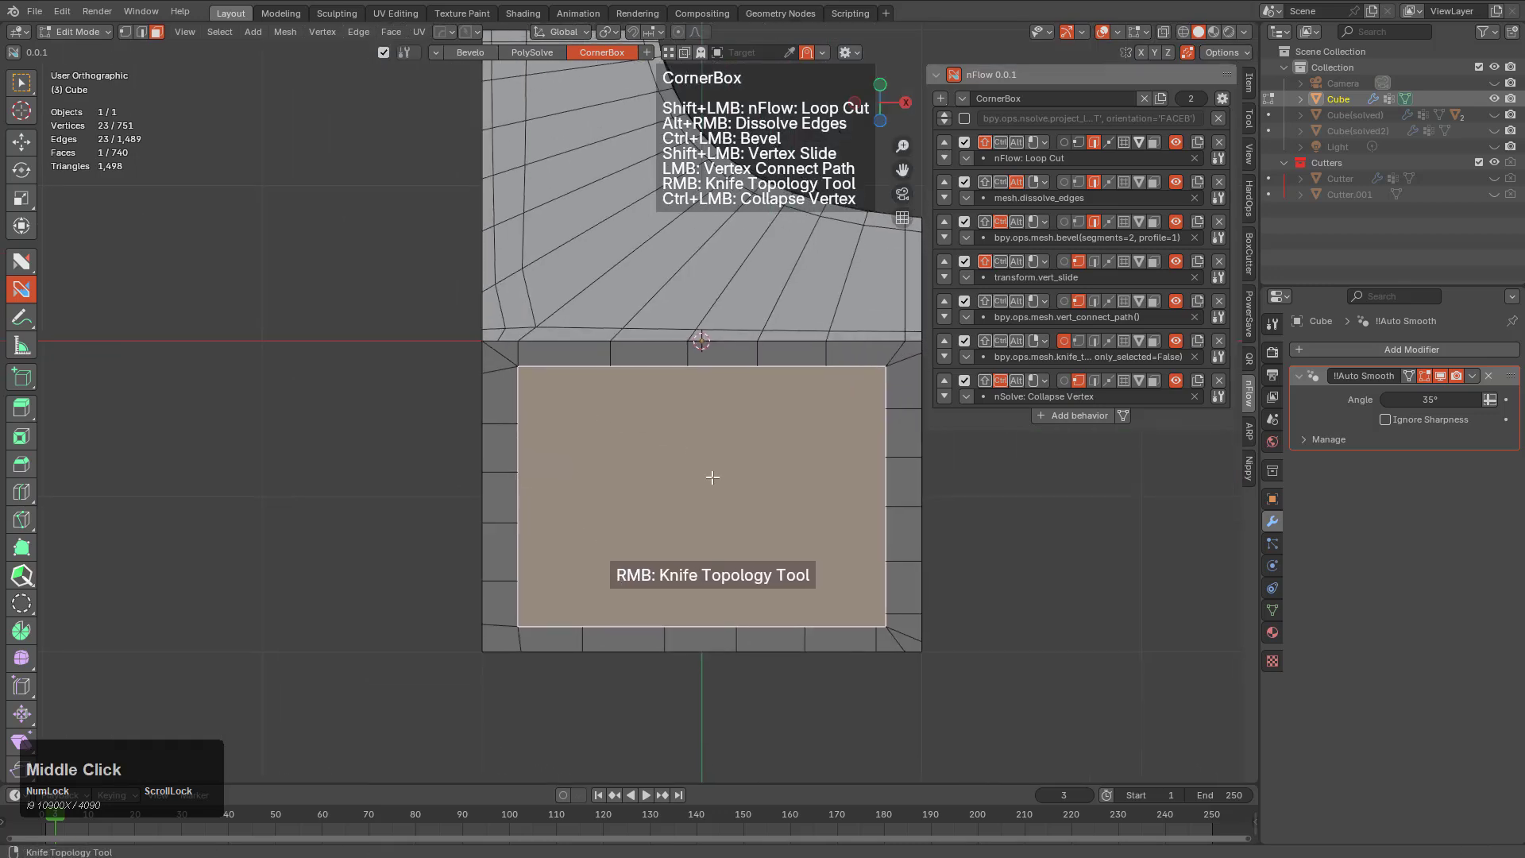
Slide the extra vertex beside one corner of the bottom inset face onto that corner to merge them
{"action": "scroll", "coordinate": [698, 492], "scroll_direction": "up", "scroll_amount": 4}
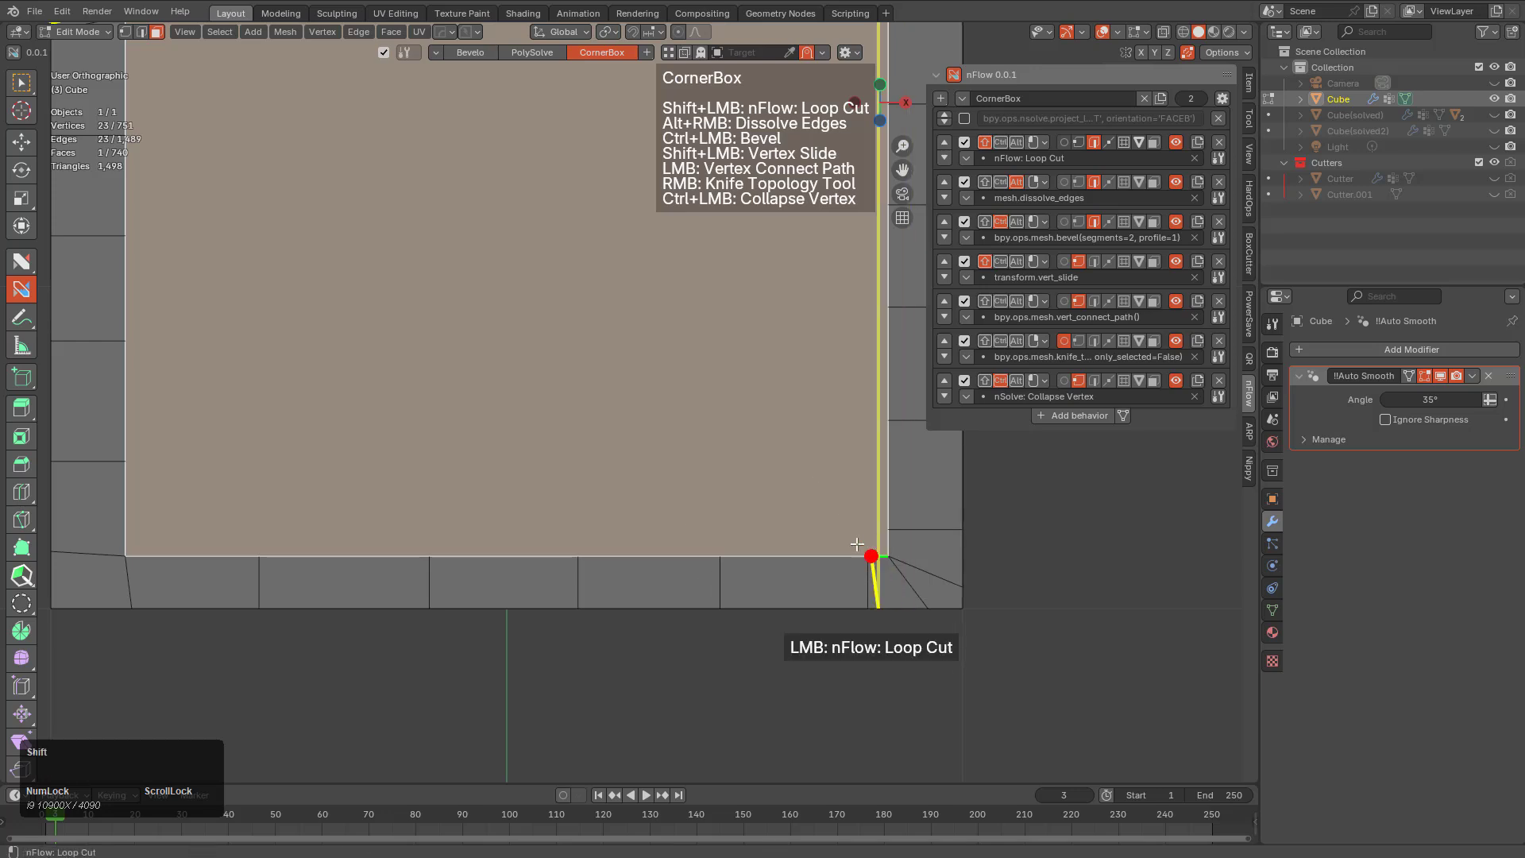
{"action": "middle_click_drag", "start_coordinate": [868, 546], "coordinate": [783, 398], "text": "shift"}
{"action": "scroll", "coordinate": [788, 399], "scroll_direction": "up", "scroll_amount": 2}
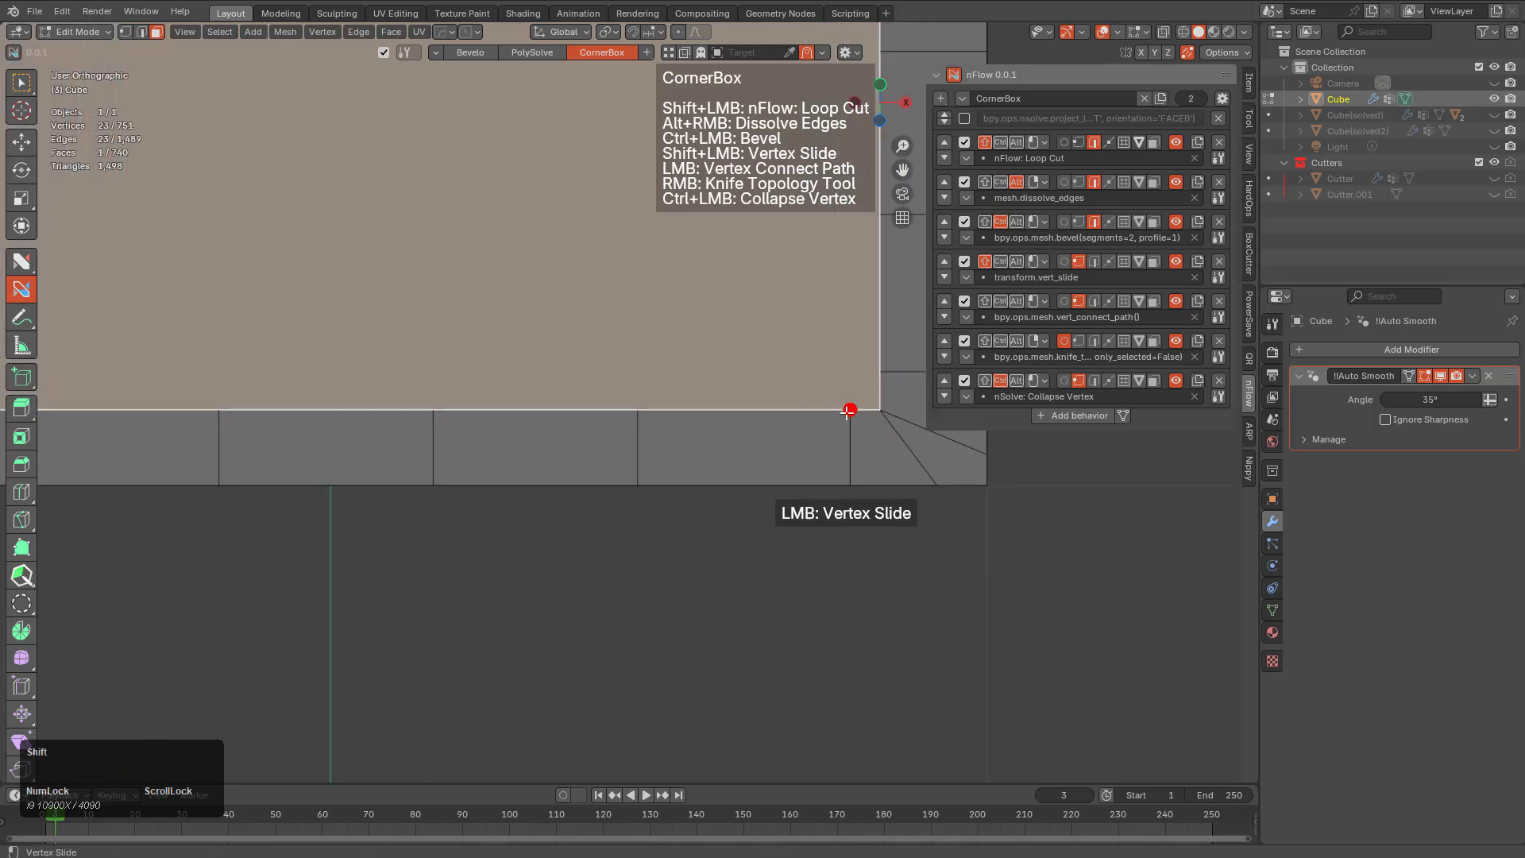
{"action": "left_click", "coordinate": [850, 413]}
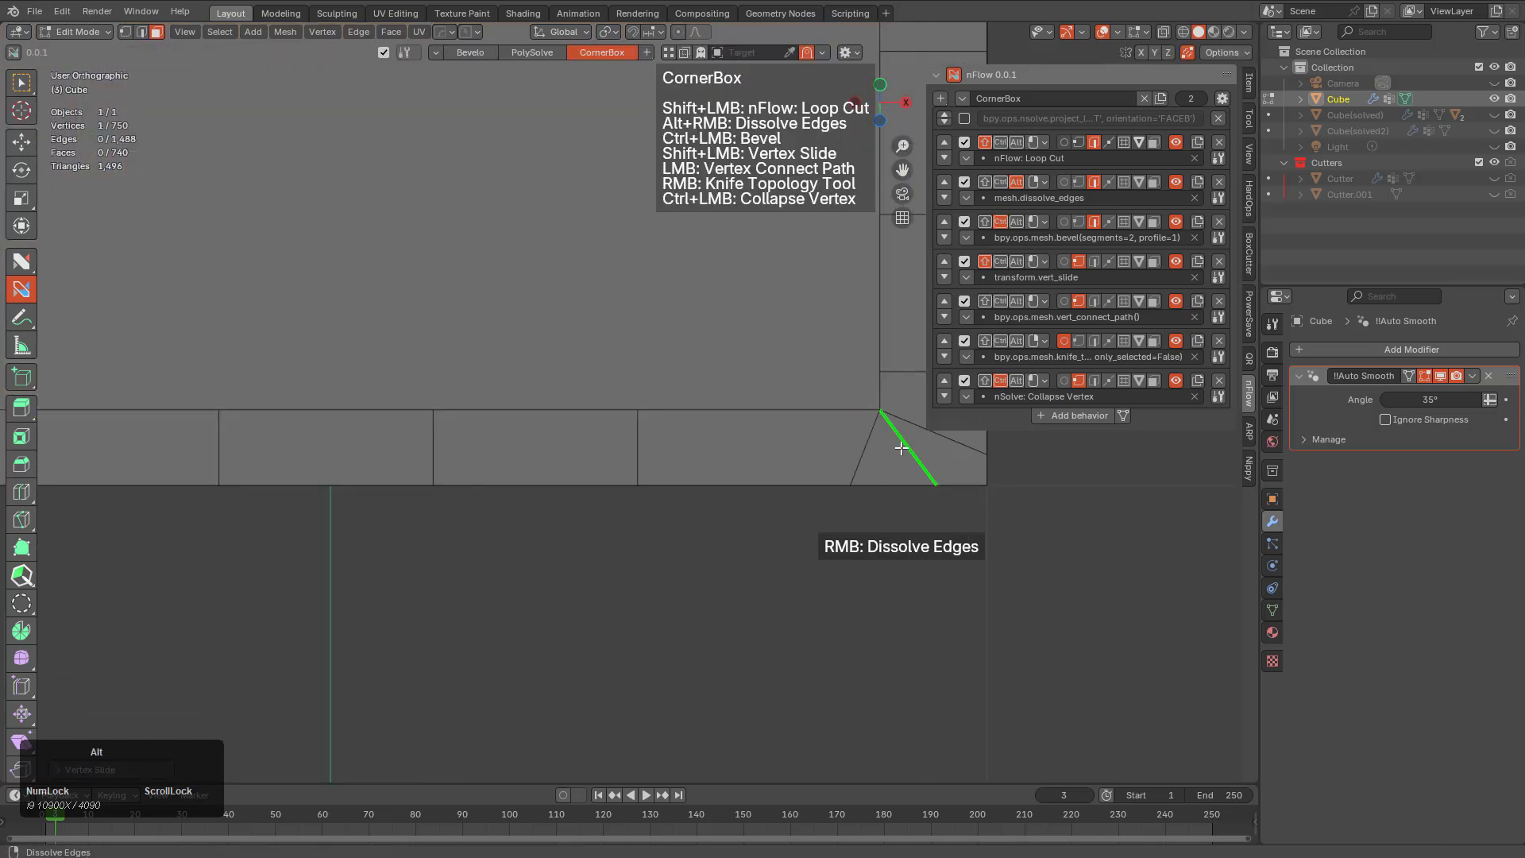
Select the extra diagonal edge at the merged bottom inset corner in edge select mode and dissolve it
{"action": "left_click", "coordinate": [901, 447], "text": "alt"}
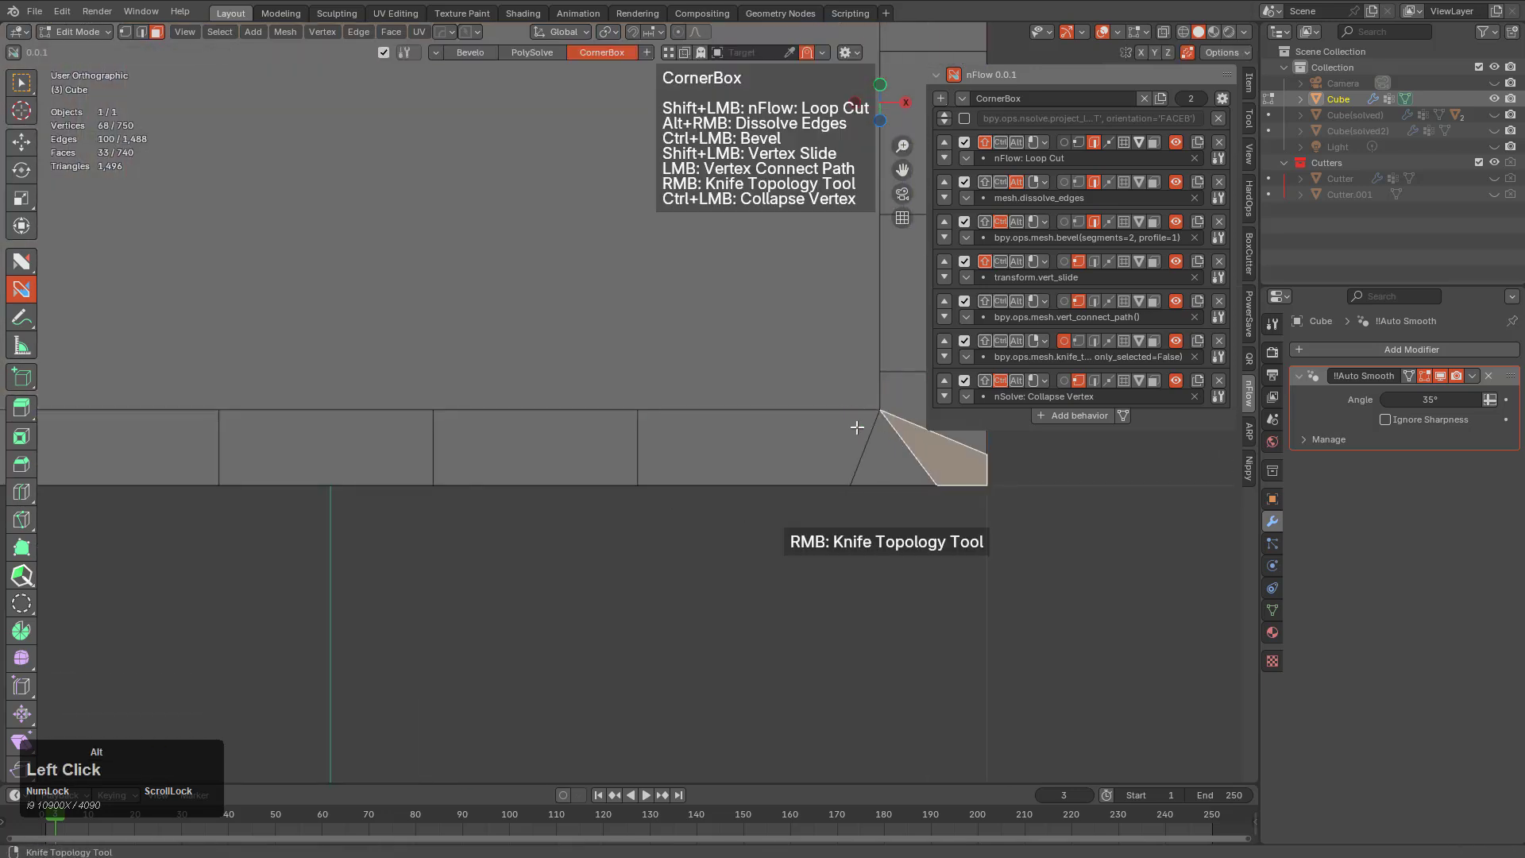
{"action": "scroll", "coordinate": [854, 437], "scroll_direction": "down", "scroll_amount": 2}
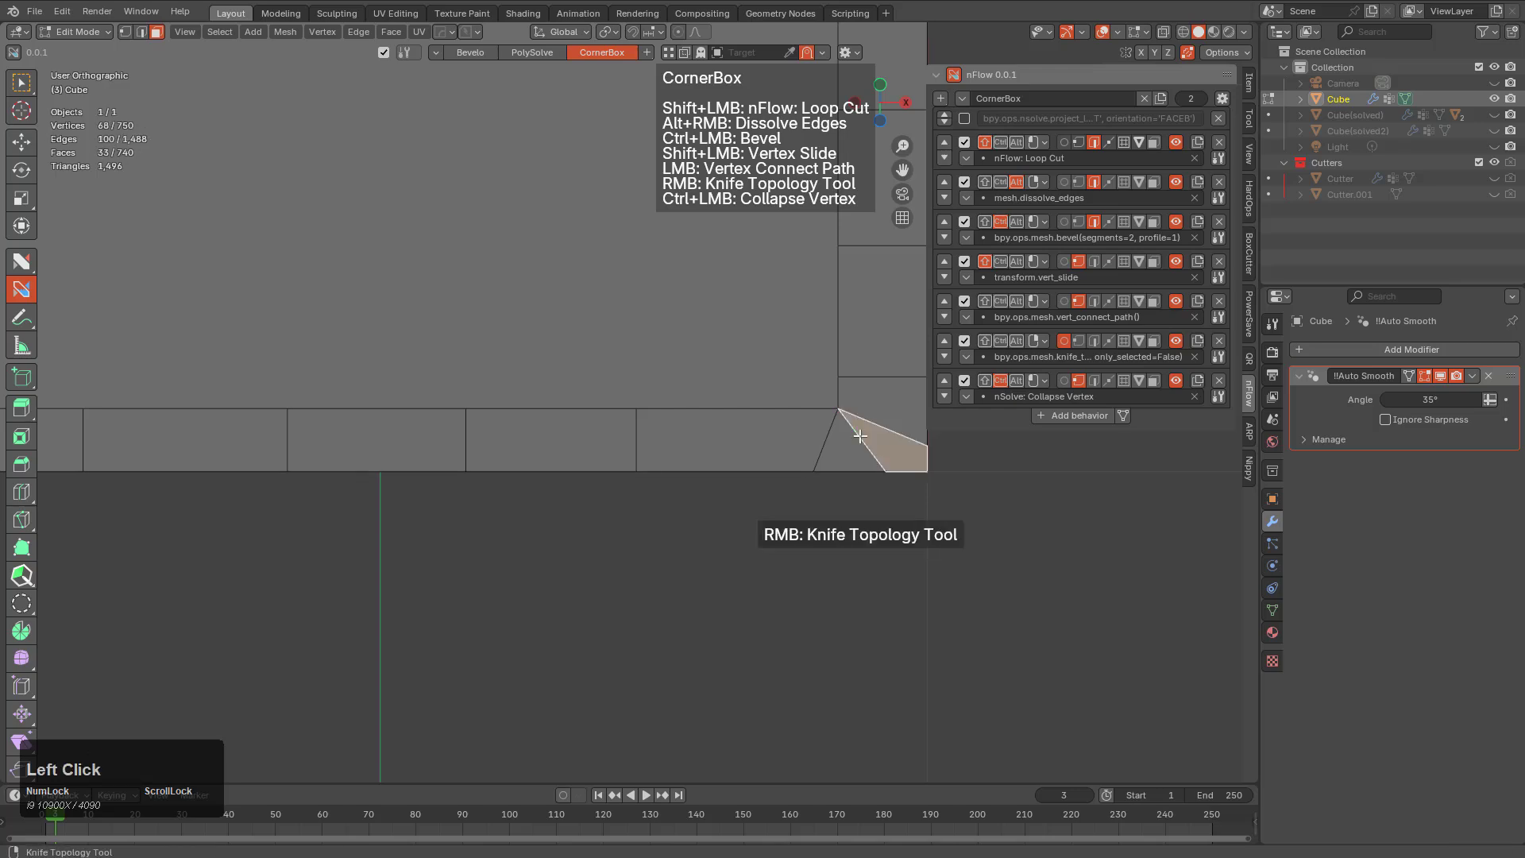
{"action": "middle_click_drag", "start_coordinate": [859, 436], "coordinate": [582, 436]}
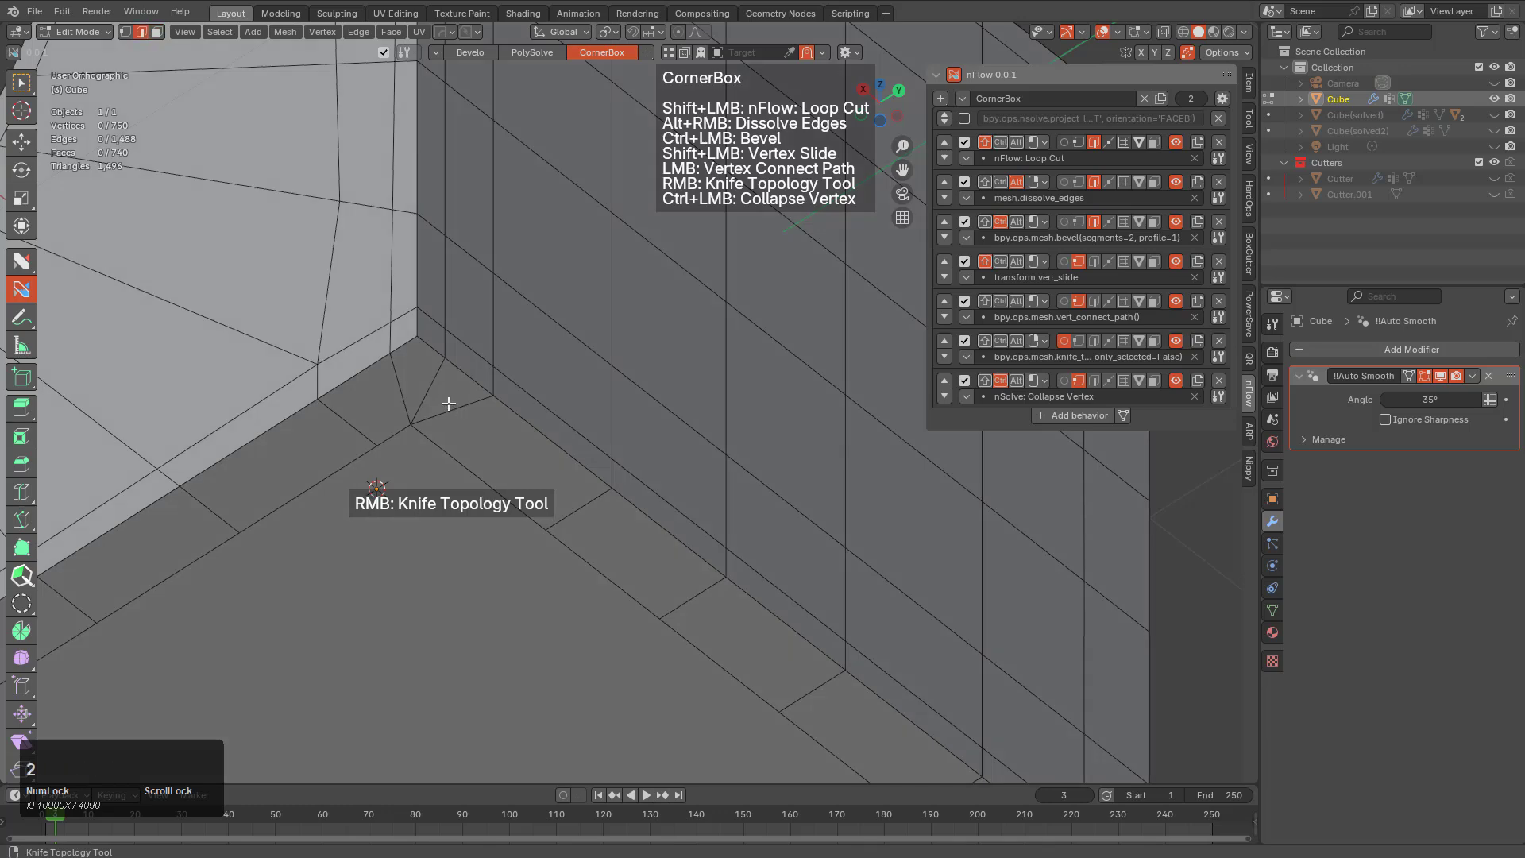
{"action": "left_click", "coordinate": [433, 381]}
{"action": "key", "text": "ctrl+x"}
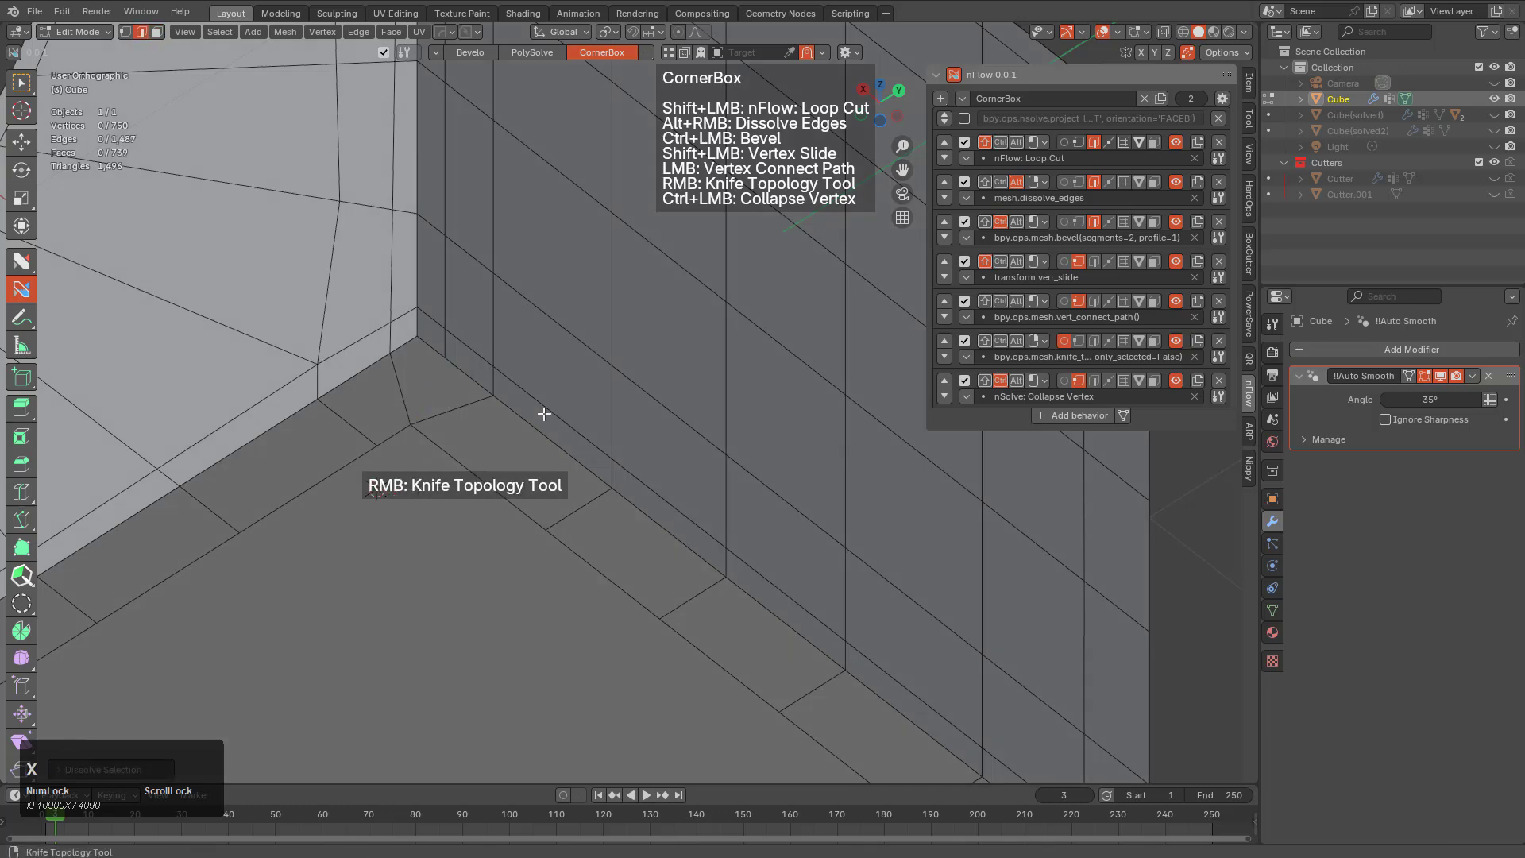
Select the large bottom inset face in face select mode and delete it to leave an open boundary
{"action": "middle_click_drag", "start_coordinate": [545, 412], "coordinate": [439, 398]}
{"action": "scroll", "coordinate": [640, 412], "scroll_direction": "down", "scroll_amount": 3}
{"action": "middle_click_drag", "start_coordinate": [640, 412], "coordinate": [684, 453], "text": "shift"}
{"action": "key", "text": "3"}
{"action": "left_click", "coordinate": [650, 445]}
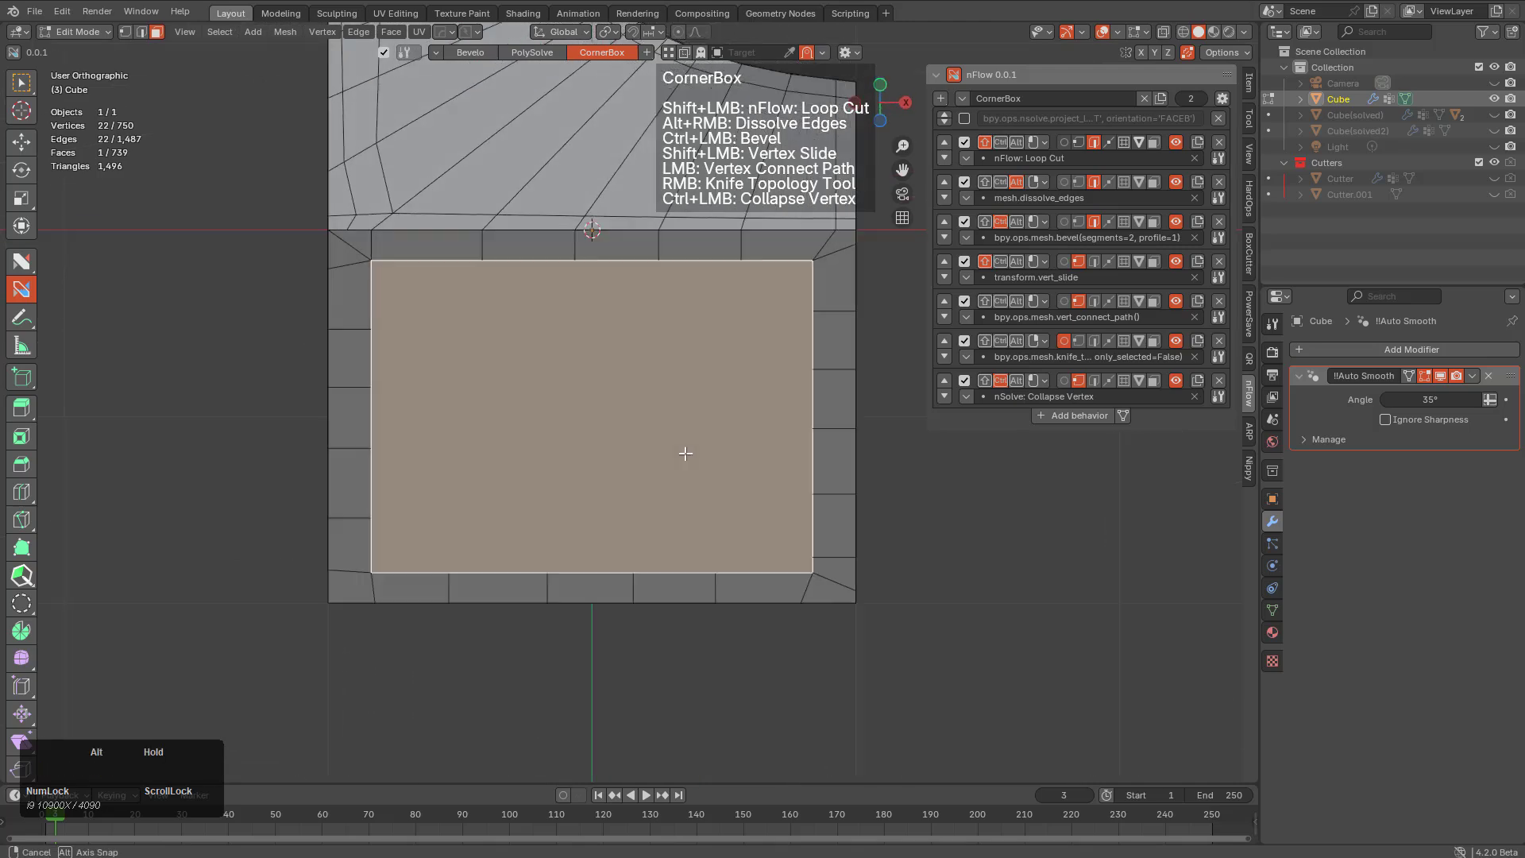
{"action": "key", "text": "x"}
{"action": "left_click", "coordinate": [647, 331]}
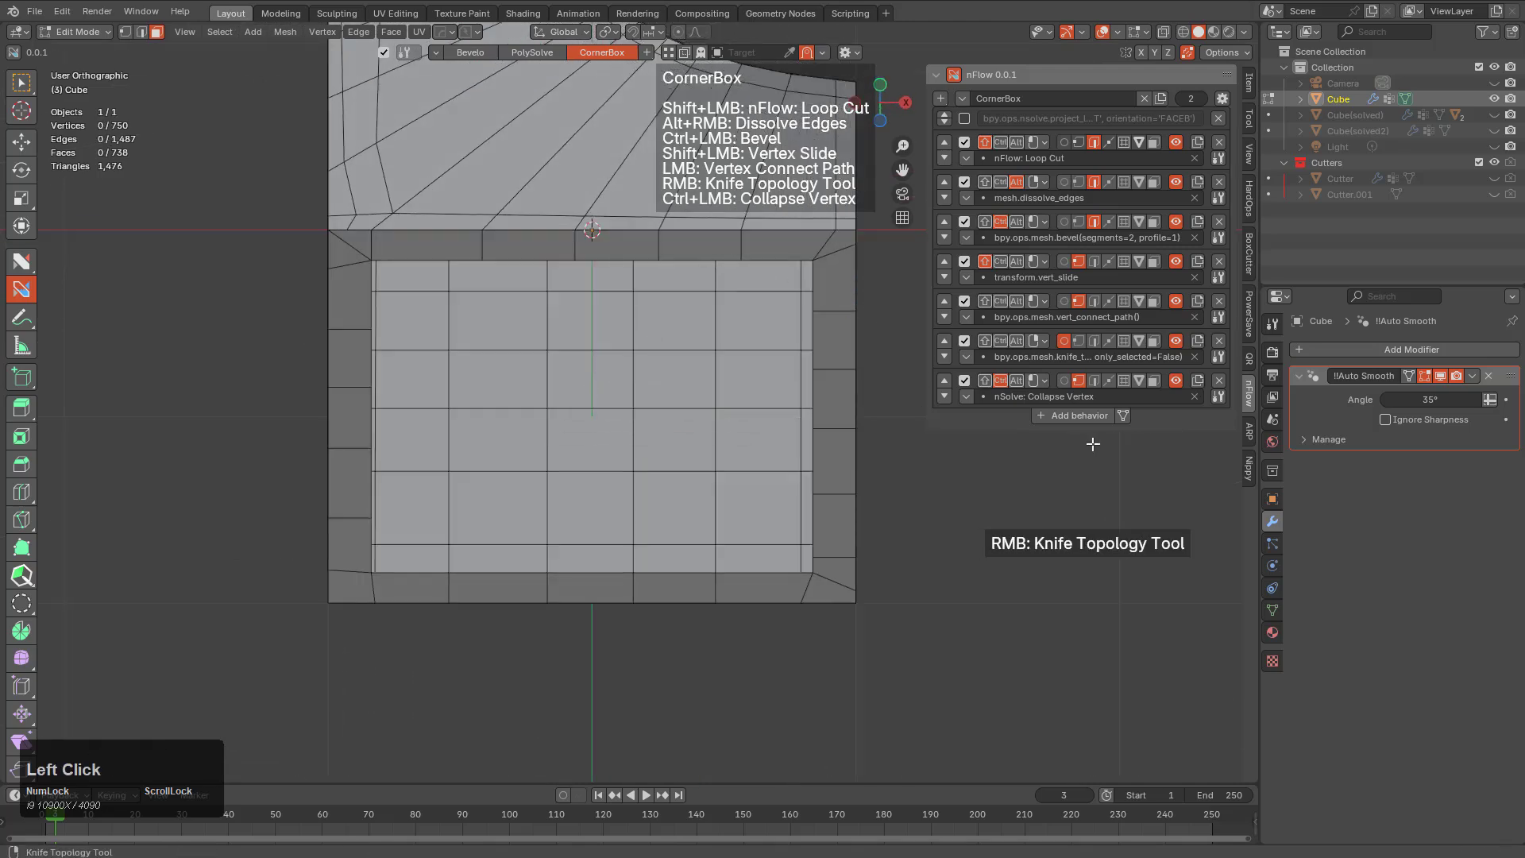
Add a mesh.fill_grid behavior to the CornerBox preset and switch its target element type from the default to the adjacent one
{"action": "left_click", "coordinate": [1088, 410]}
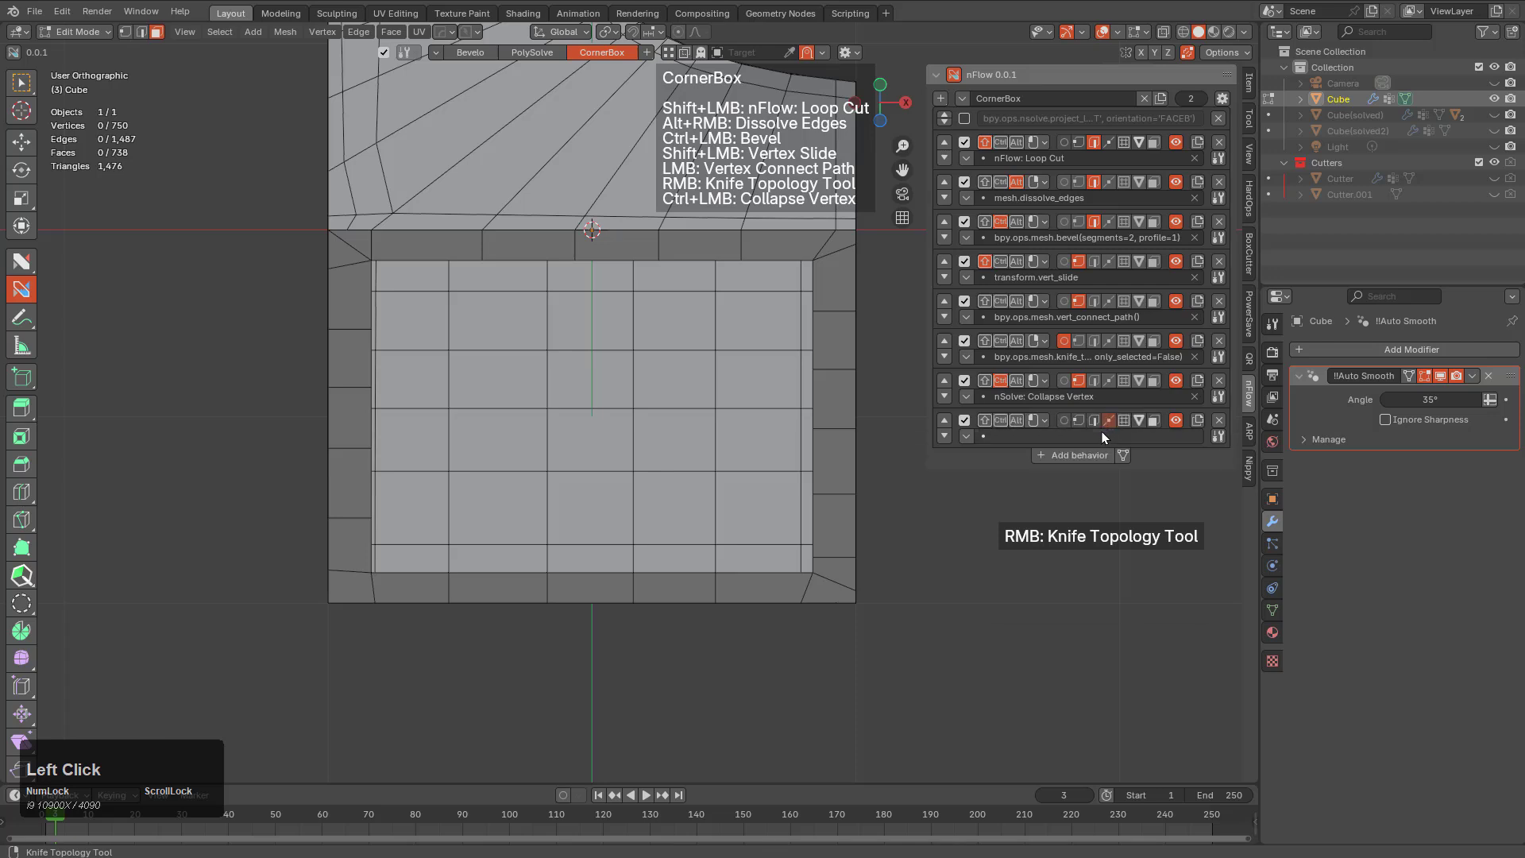
{"action": "left_click", "coordinate": [1107, 434]}
{"action": "type", "text": "grid"}
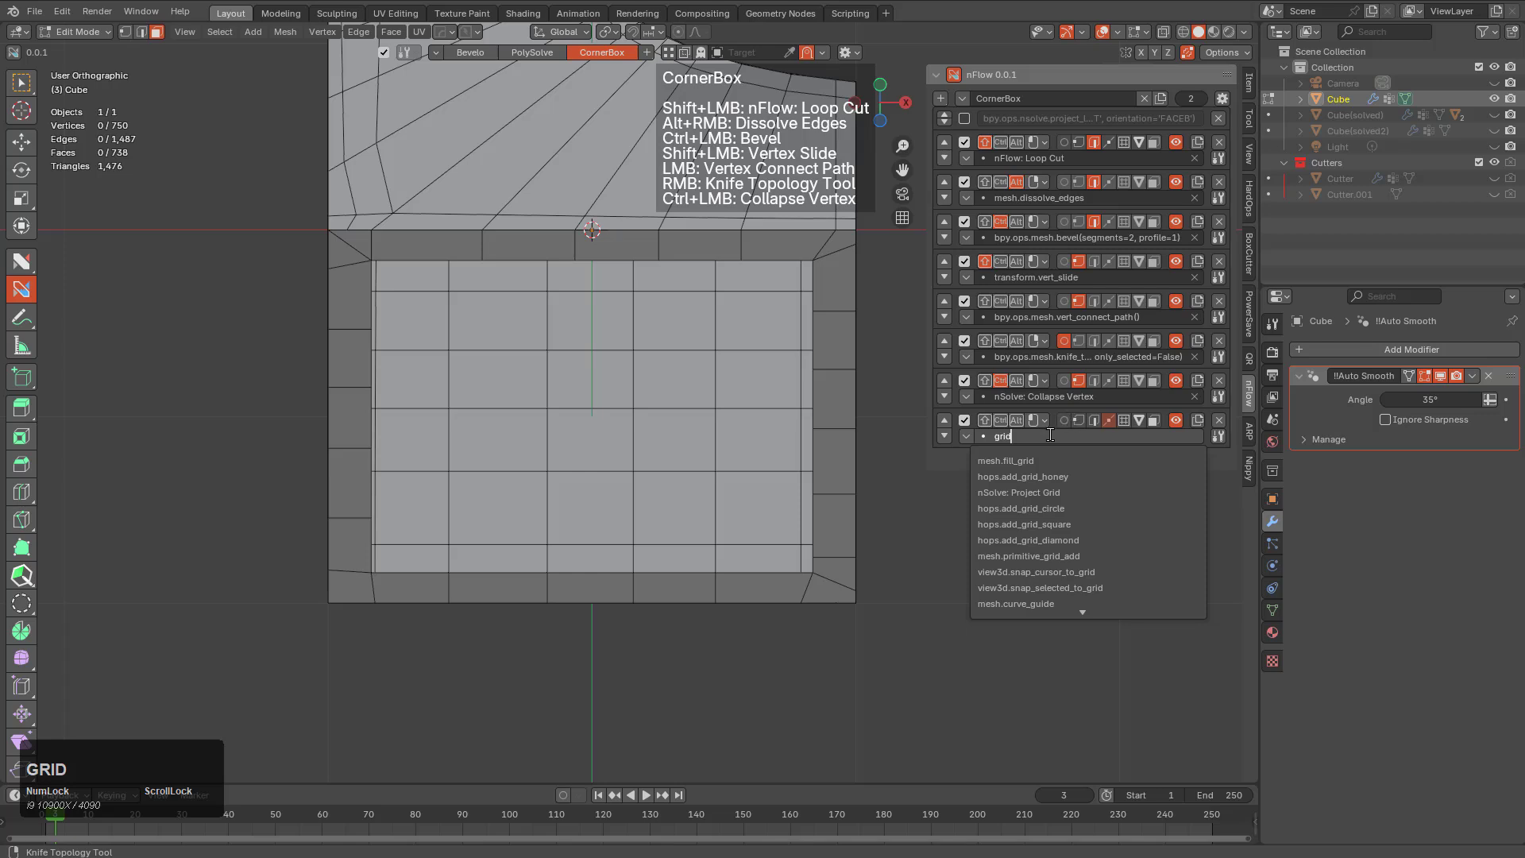
{"action": "left_click", "coordinate": [1016, 460]}
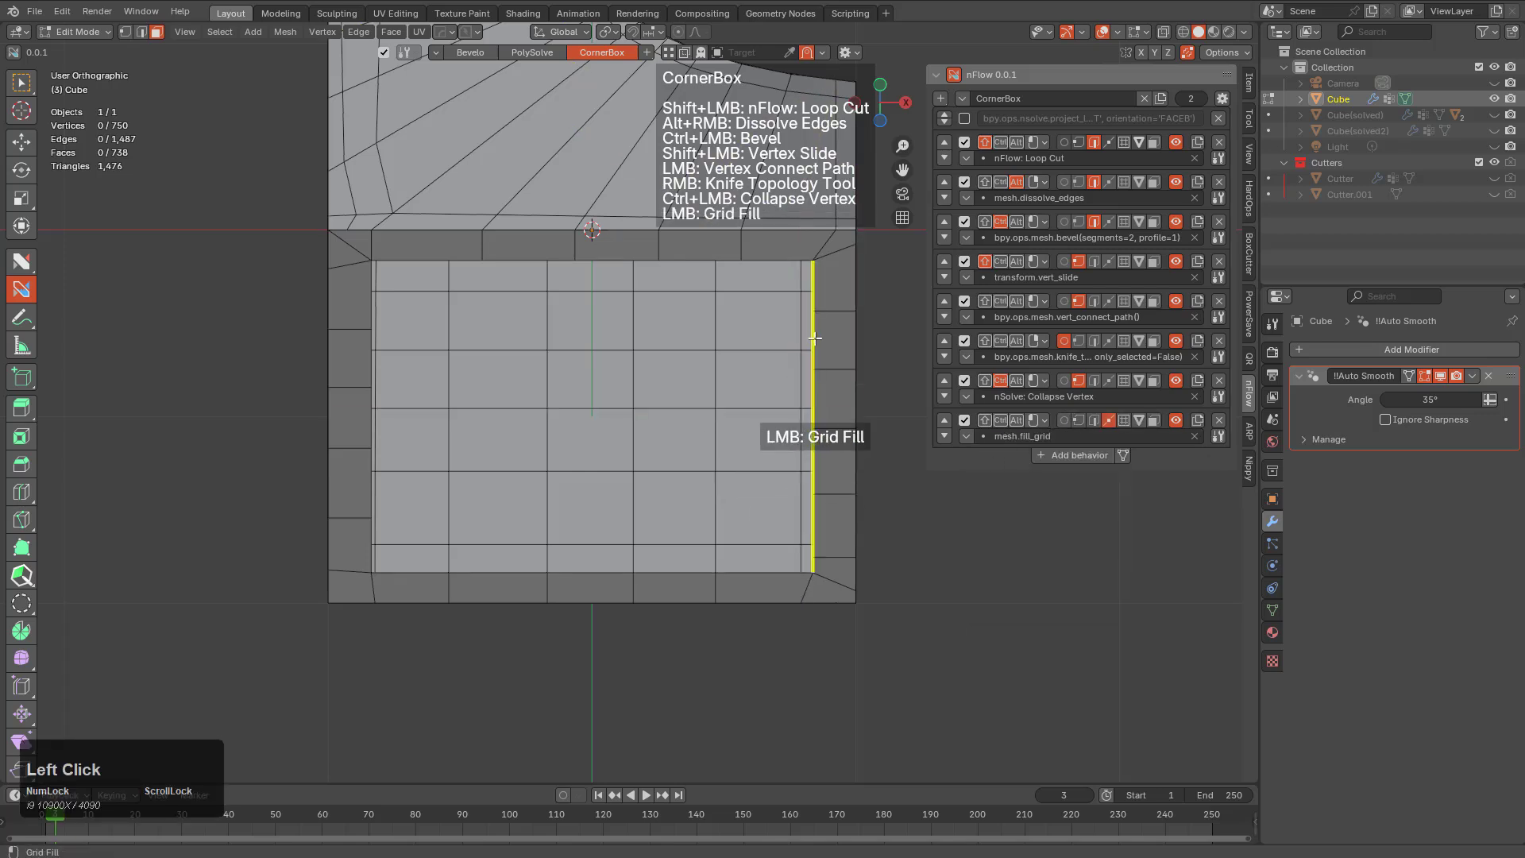
{"action": "left_click", "coordinate": [1125, 425]}
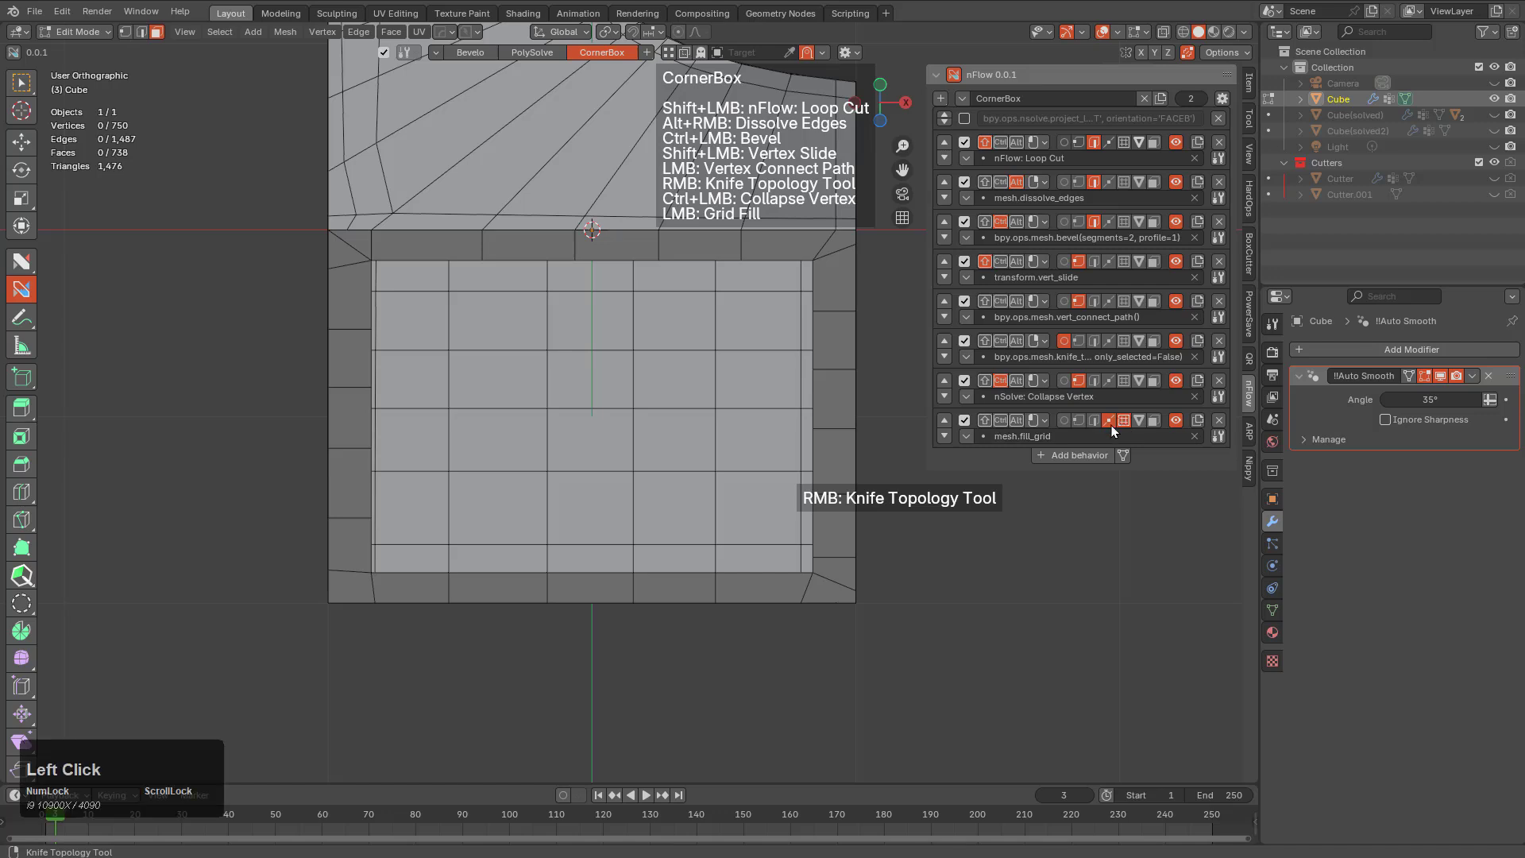
{"action": "left_click", "coordinate": [1112, 425]}
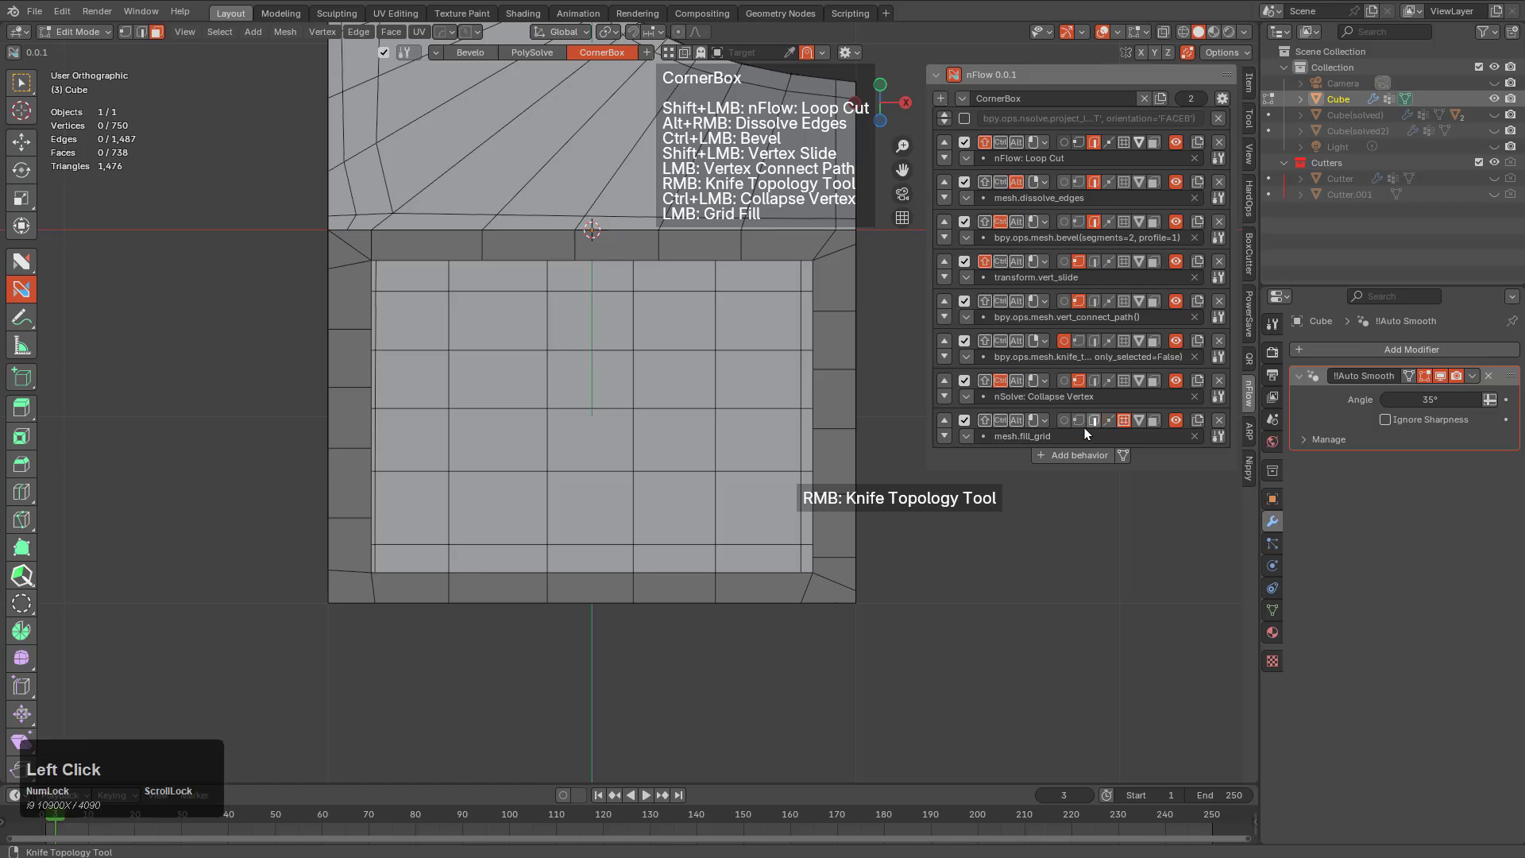
Grid Fill the open boundary on the cube's underside with a span of 4
{"action": "left_click", "coordinate": [811, 320]}
{"action": "key", "text": "F9"}
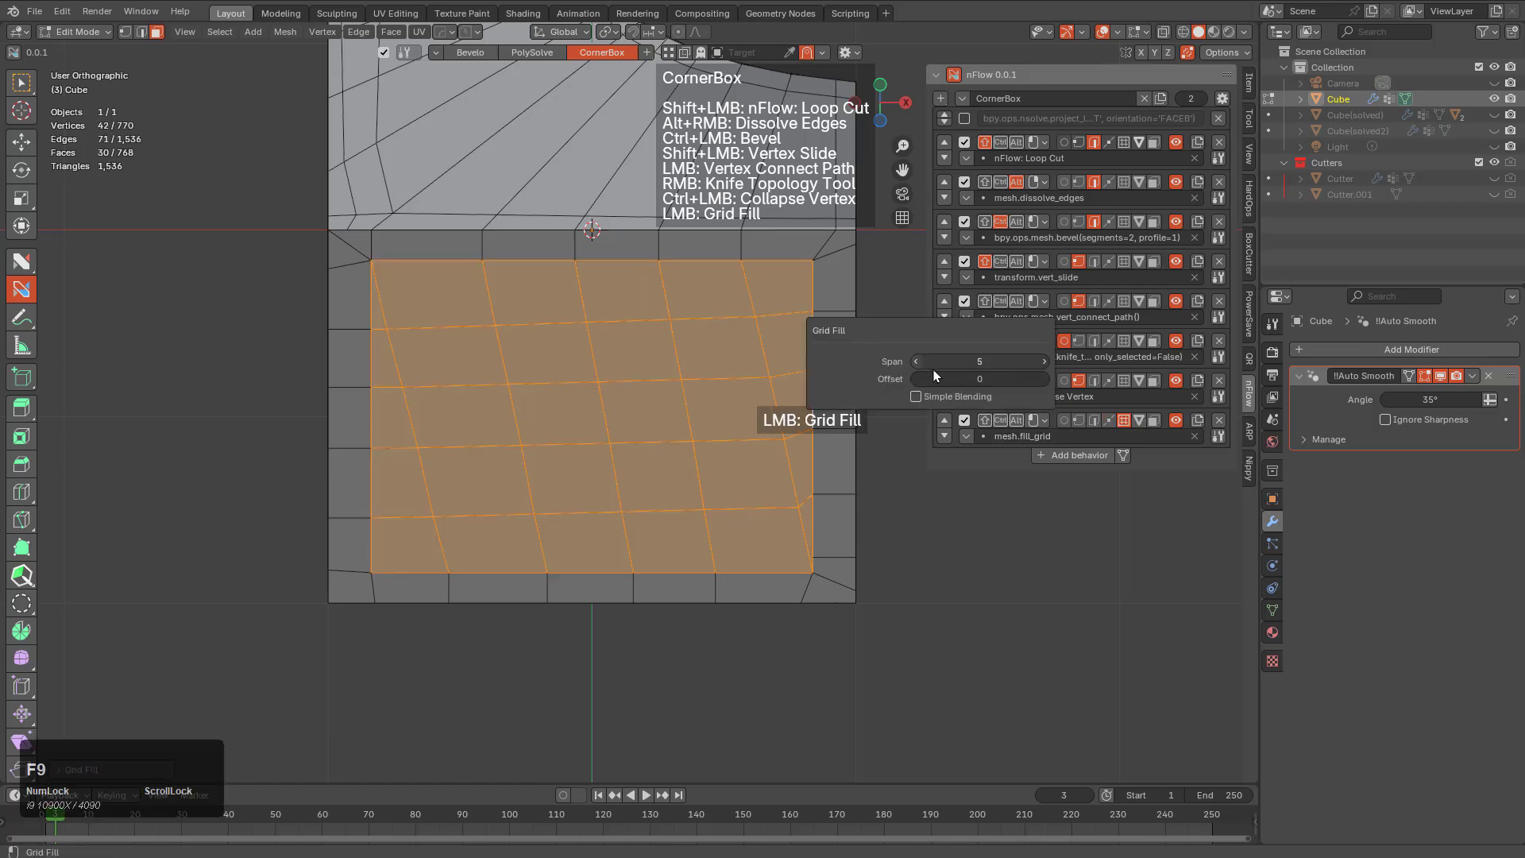
{"action": "scroll", "coordinate": [948, 364], "scroll_direction": "down", "scroll_amount": 2, "text": "ctrl"}
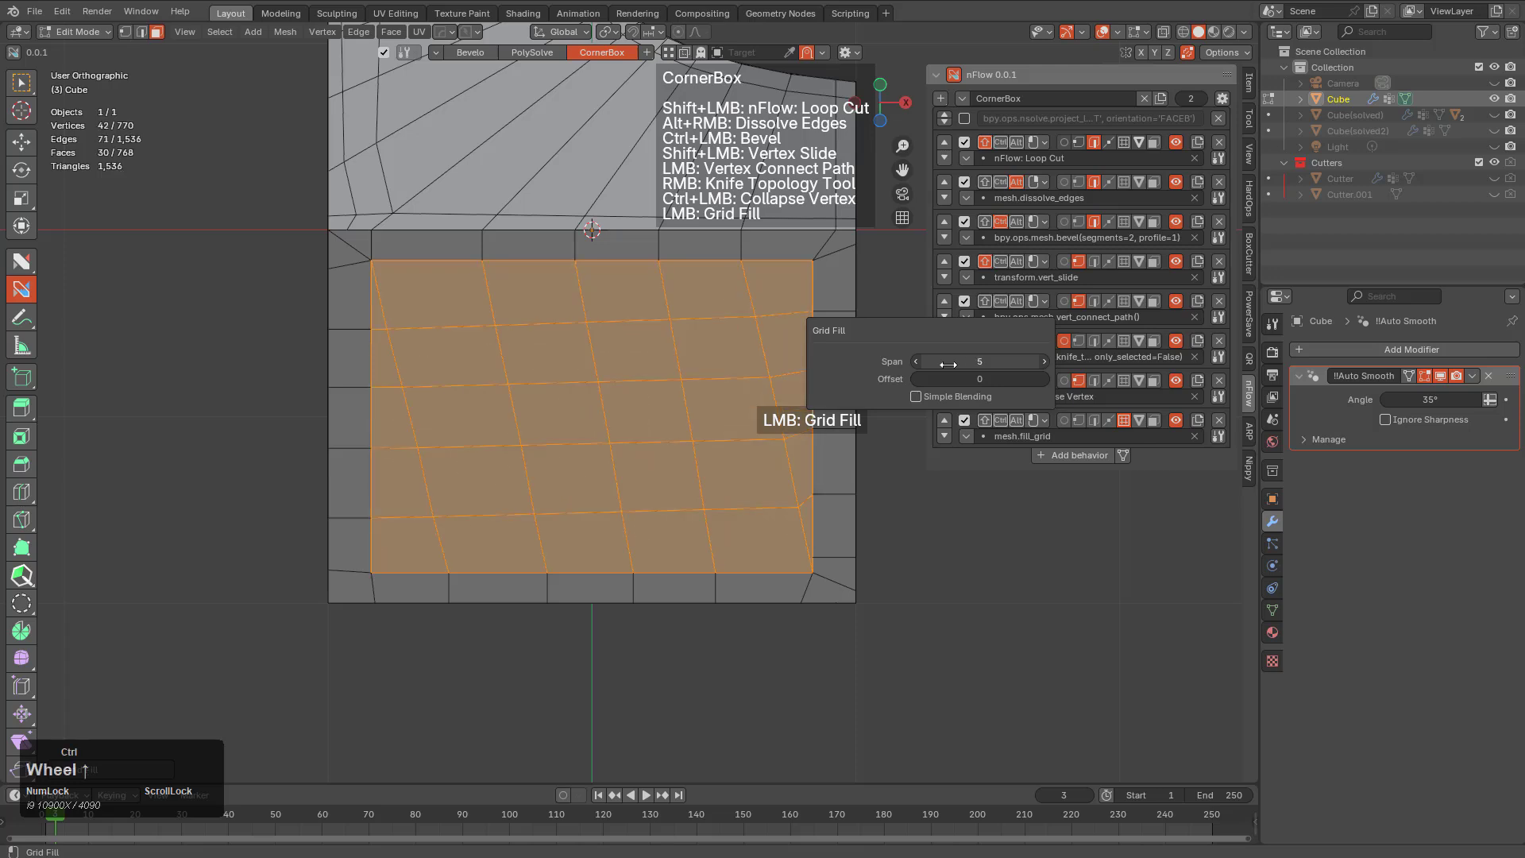
{"action": "scroll", "coordinate": [948, 364], "scroll_direction": "down", "scroll_amount": 1, "text": "ctrl"}
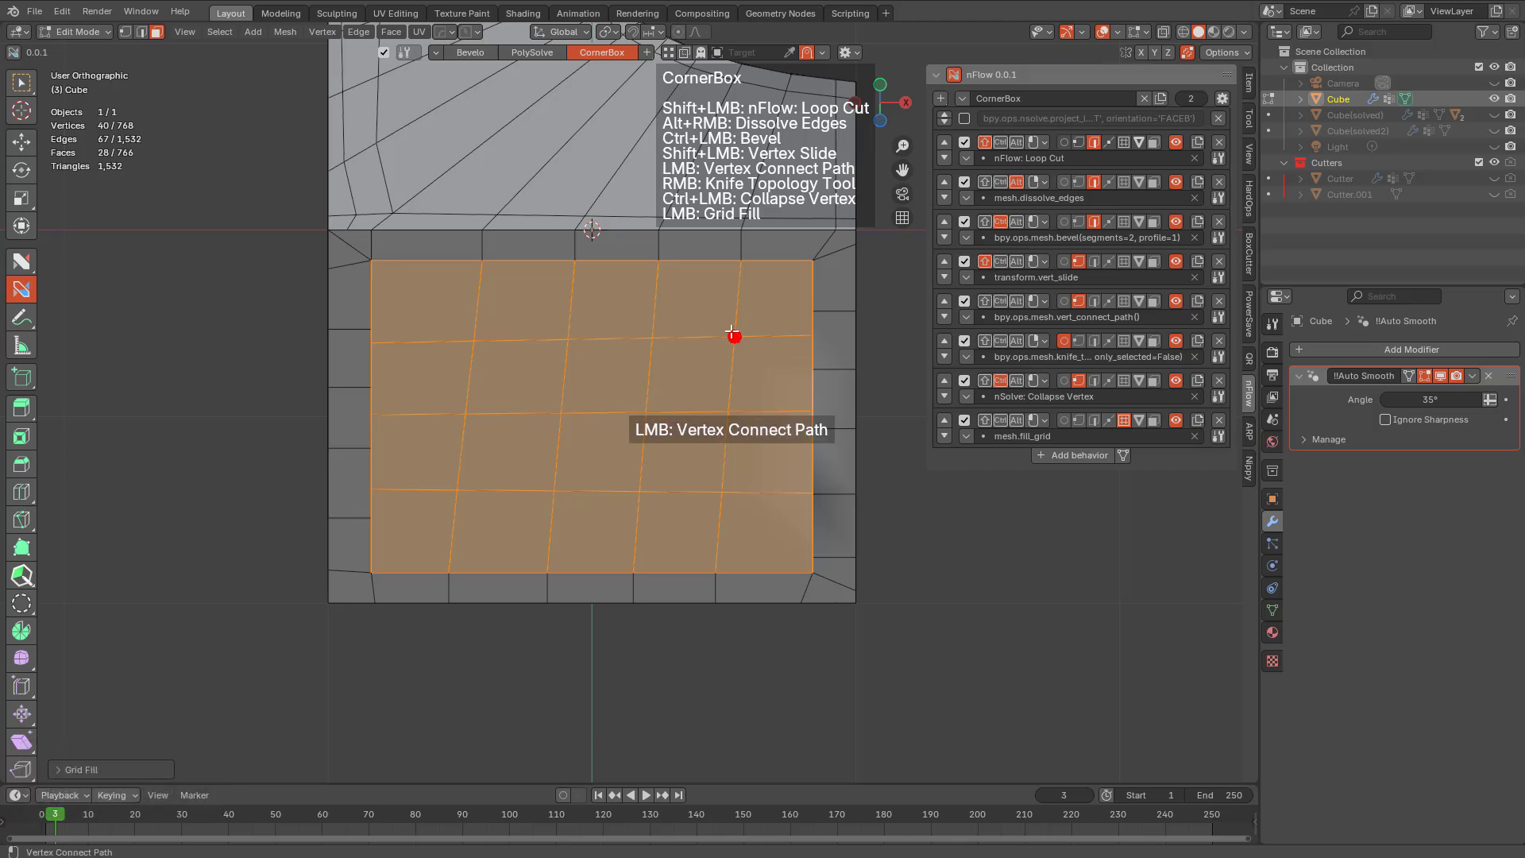
Adjust the bottom Grid Fill to span 4 and offset -5, and enable Simple Blending
{"action": "middle_click_drag", "start_coordinate": [691, 330], "coordinate": [650, 317]}
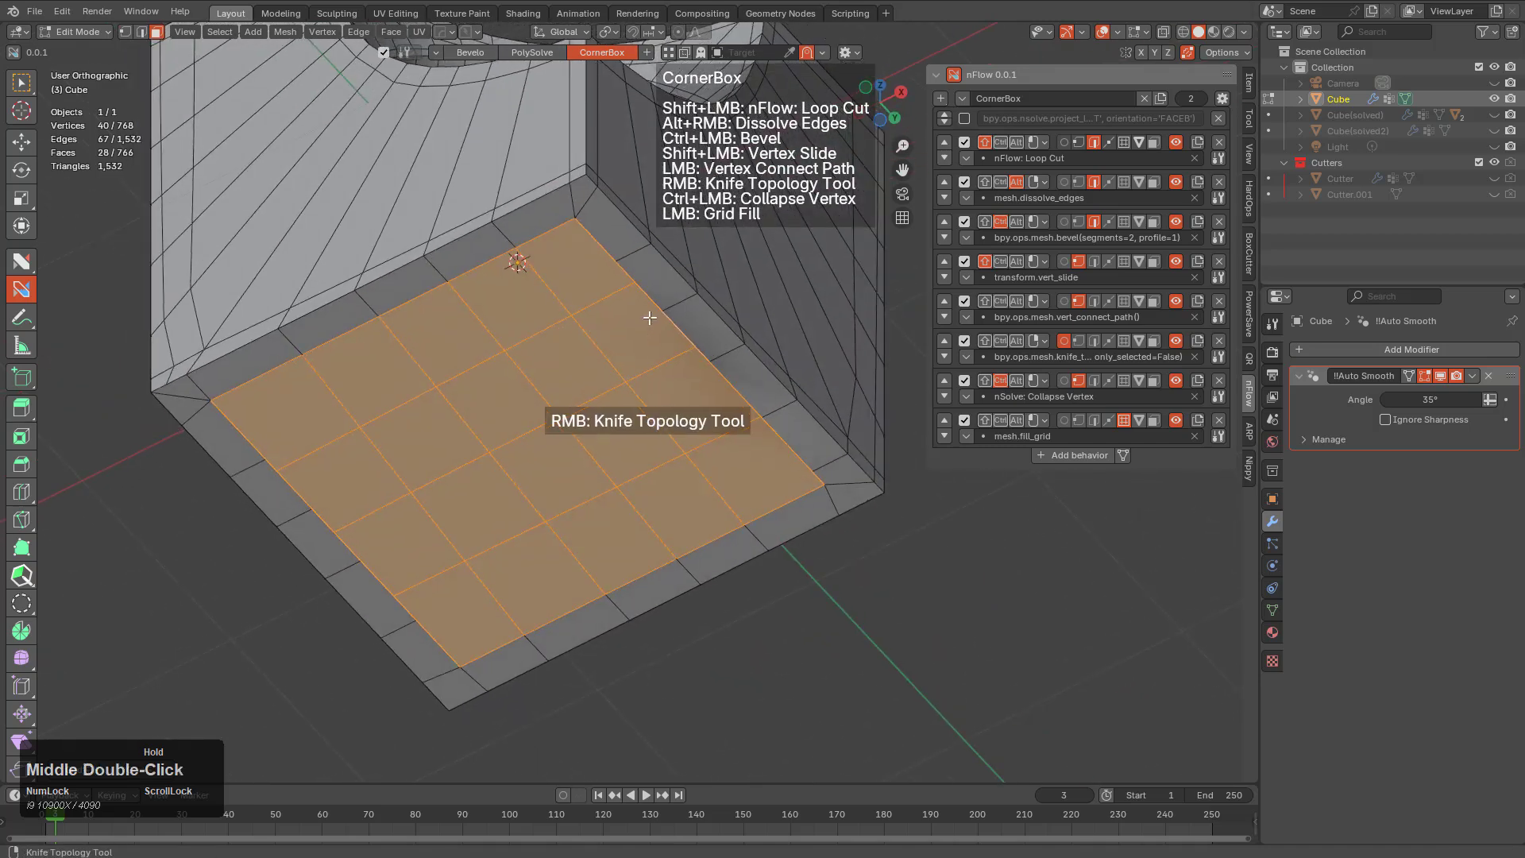
{"action": "key", "text": "F9"}
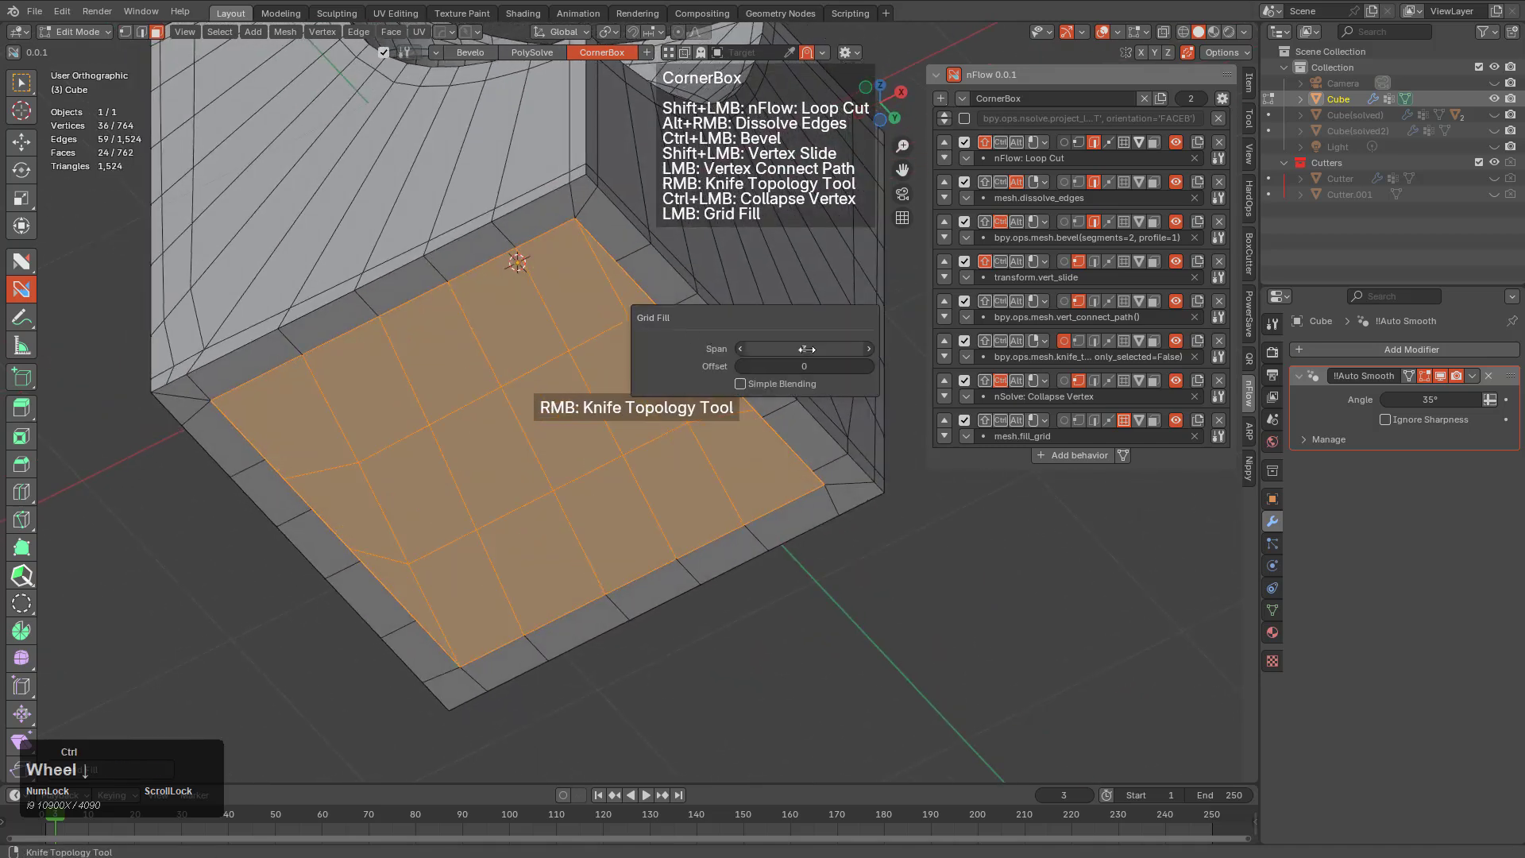
{"action": "scroll", "coordinate": [806, 348], "scroll_direction": "up", "scroll_amount": 1, "text": "ctrl"}
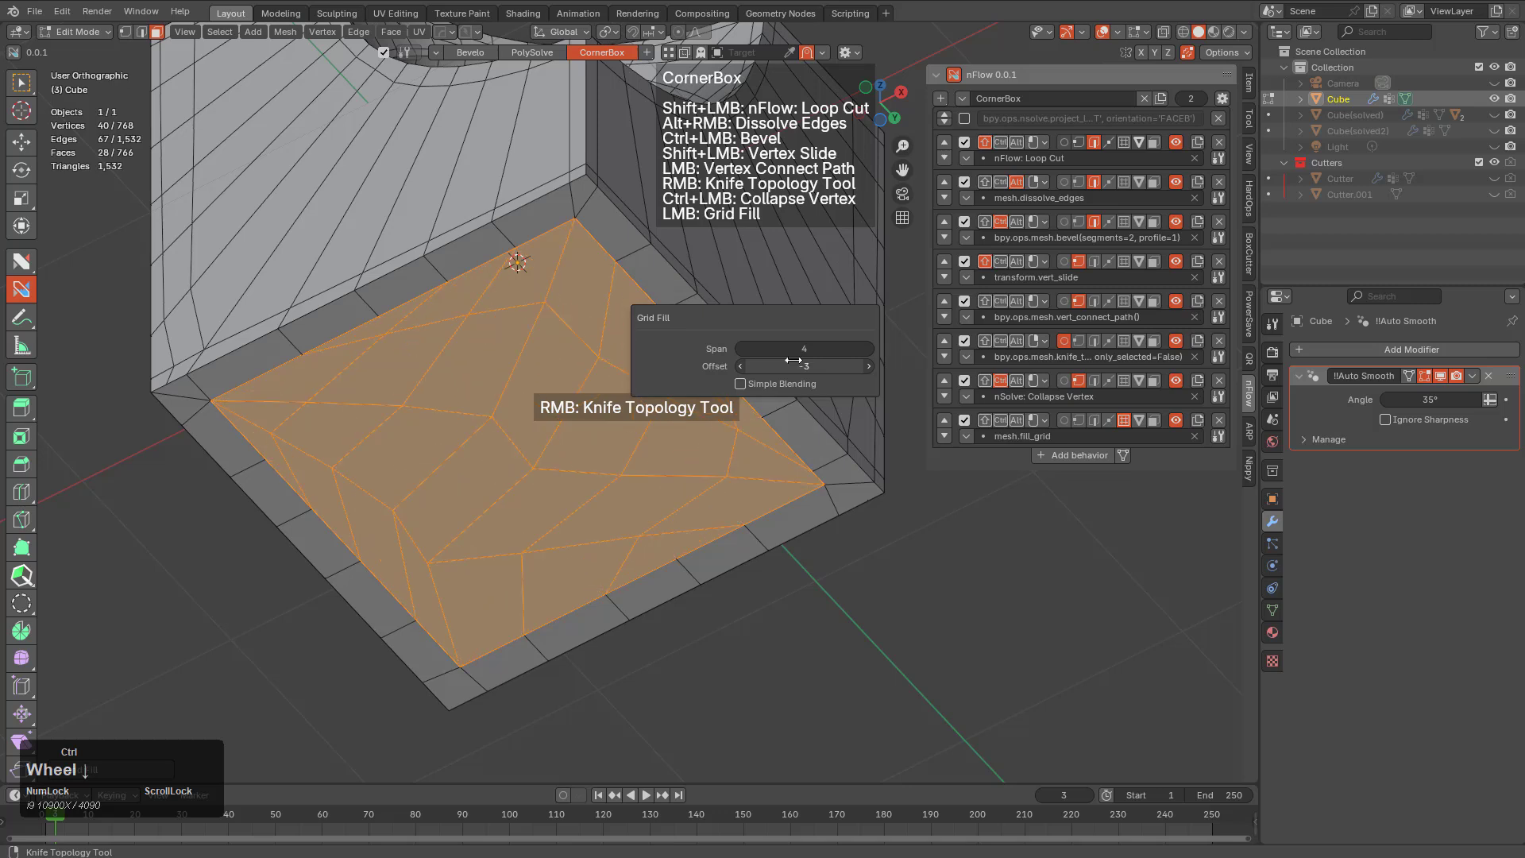
{"action": "scroll", "coordinate": [792, 360], "scroll_direction": "down", "scroll_amount": 2, "text": "ctrl"}
{"action": "scroll", "coordinate": [792, 360], "scroll_direction": "up", "scroll_amount": 1, "text": "ctrl"}
{"action": "scroll", "coordinate": [789, 357], "scroll_direction": "down", "scroll_amount": 1, "text": "ctrl"}
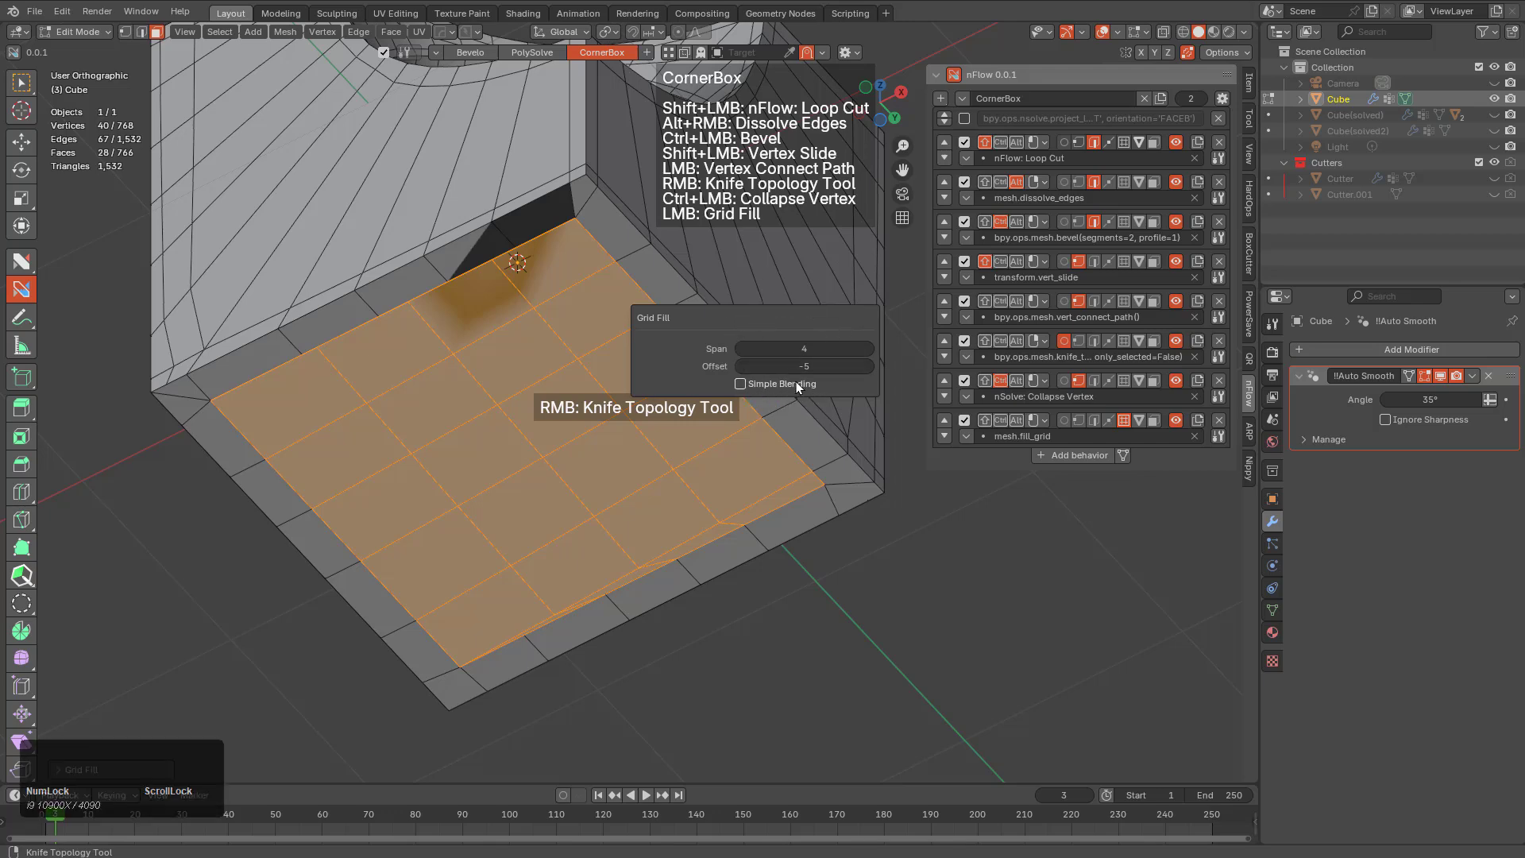
{"action": "left_click", "coordinate": [796, 383]}
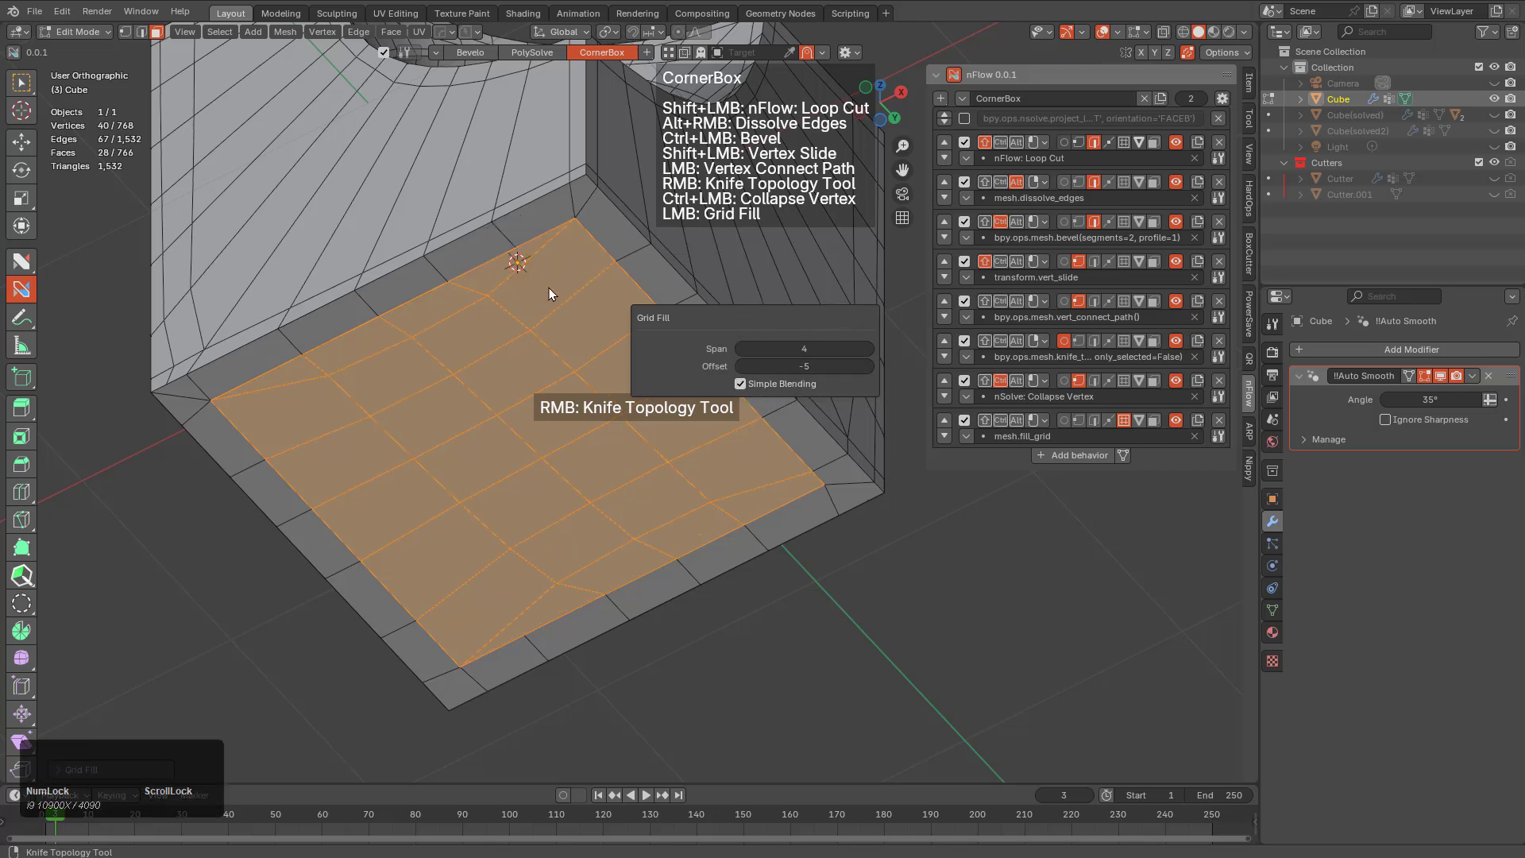
Return to Object Mode and add a level 4 Catmull-Clark Subdivision modifier to the cube
{"action": "middle_click_drag", "start_coordinate": [469, 427], "coordinate": [541, 436]}
{"action": "key", "text": "Tab"}
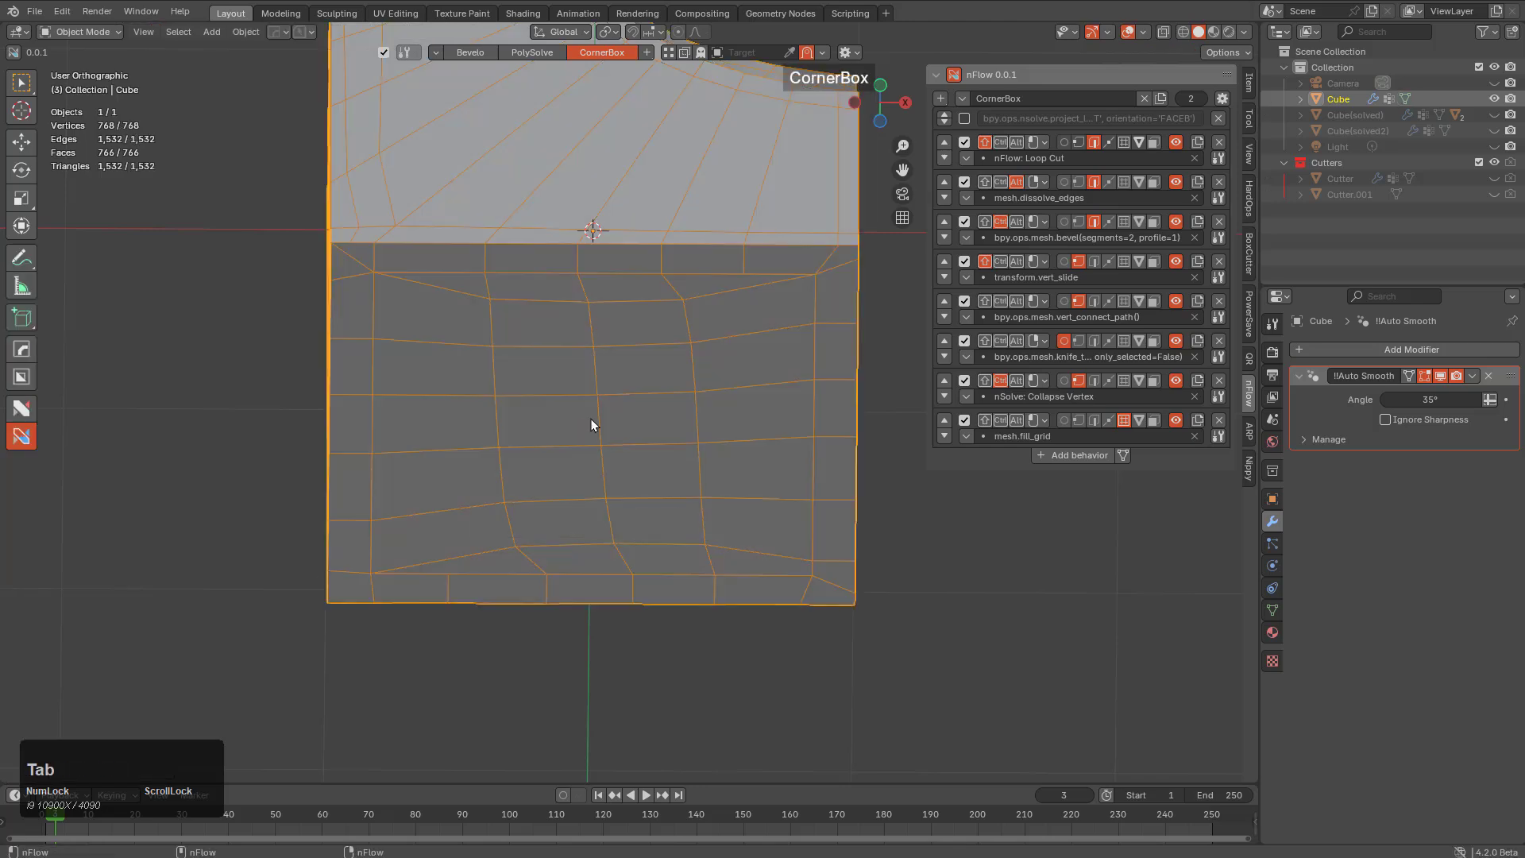
{"action": "key", "text": "a"}
{"action": "middle_click_drag", "start_coordinate": [664, 374], "coordinate": [633, 554]}
{"action": "left_click", "coordinate": [574, 542]}
{"action": "key", "text": "ctrl+4"}
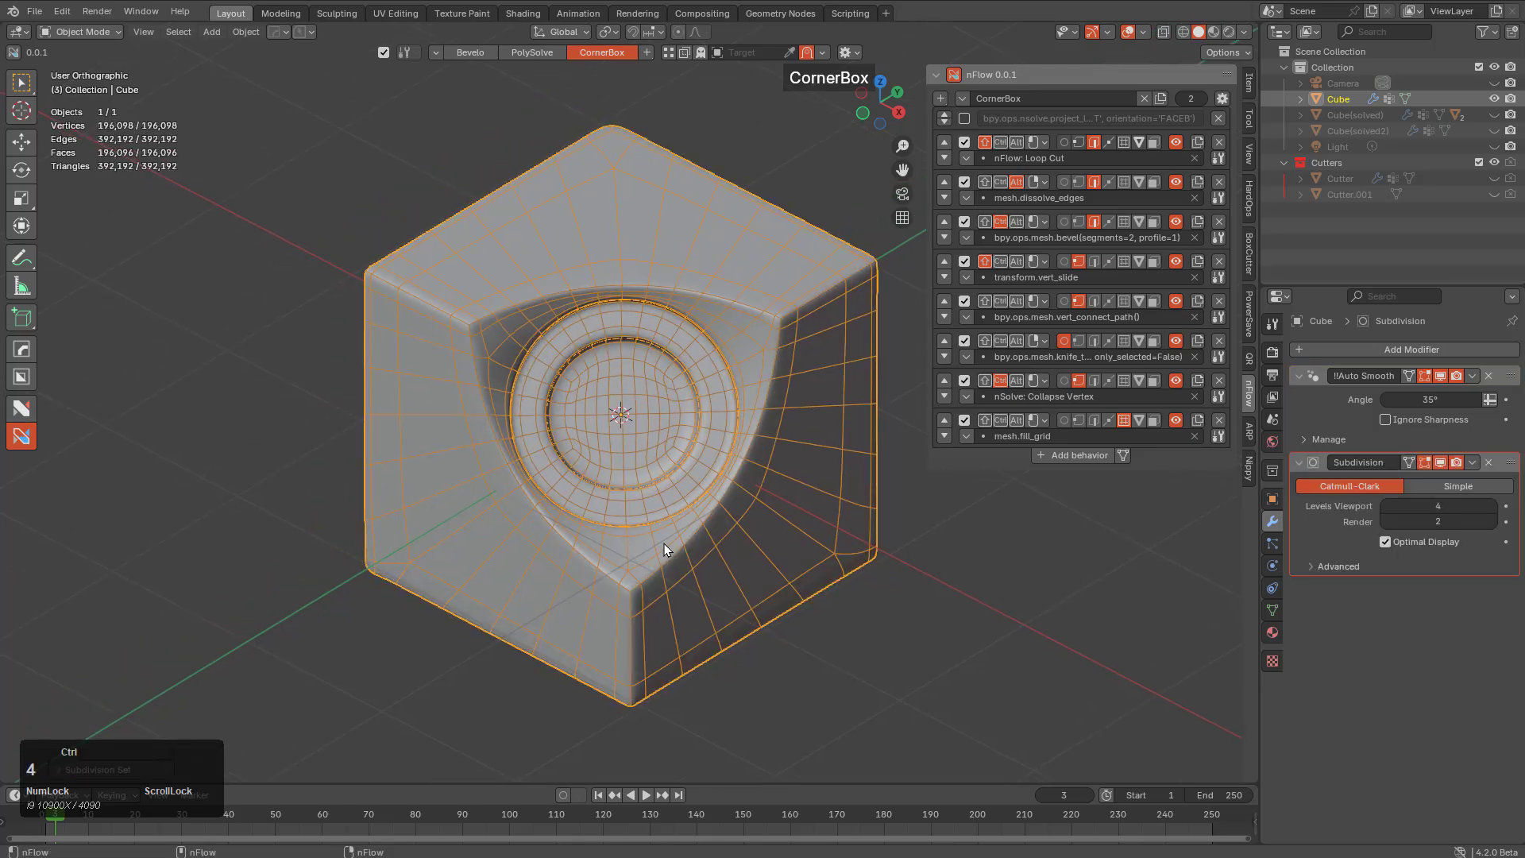
Check the subdivided cube's face orientation with the overlay, and inspect the wireframe flow around the round recess with nothing selected
{"action": "key", "text": "alt+v"}
{"action": "left_click", "coordinate": [578, 551]}
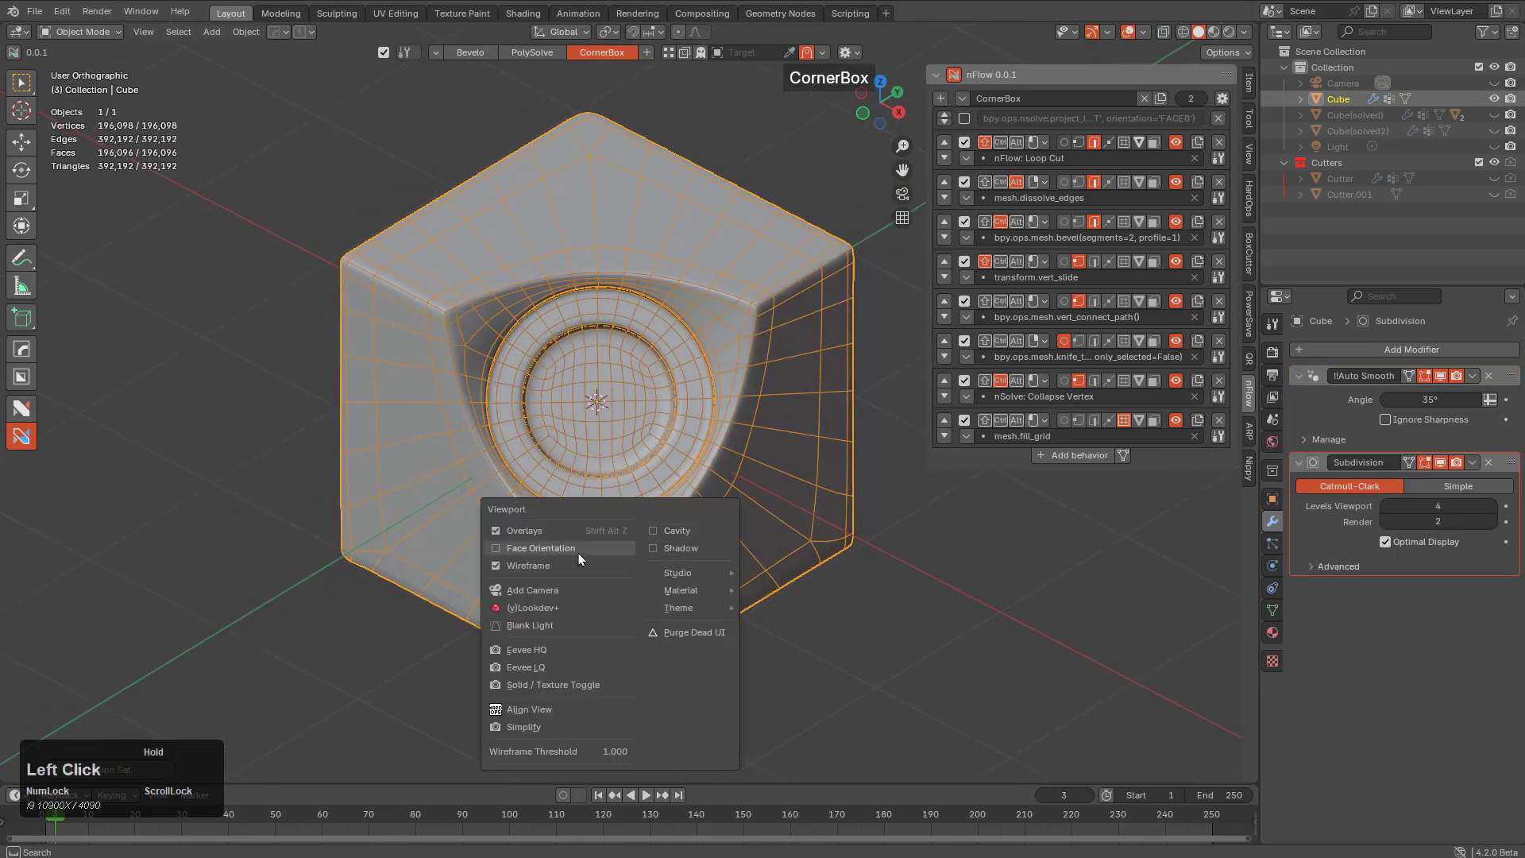
{"action": "key", "text": "alt+v"}
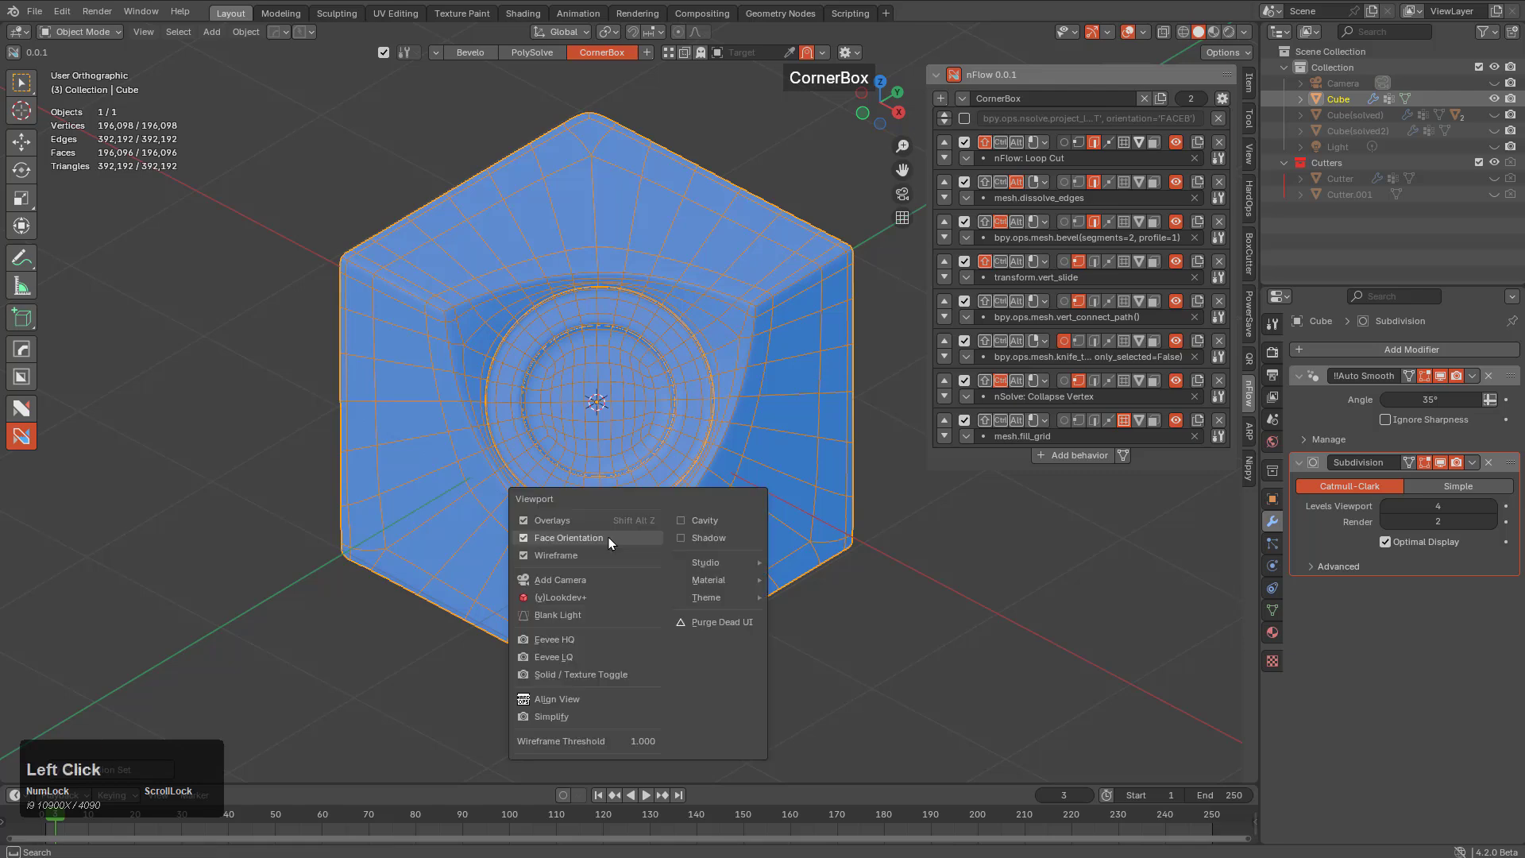
{"action": "left_click", "coordinate": [608, 537]}
{"action": "middle_click_drag", "start_coordinate": [608, 537], "coordinate": [607, 541]}
{"action": "scroll", "coordinate": [784, 550], "scroll_direction": "up", "scroll_amount": 3}
{"action": "key", "text": "alt+a"}
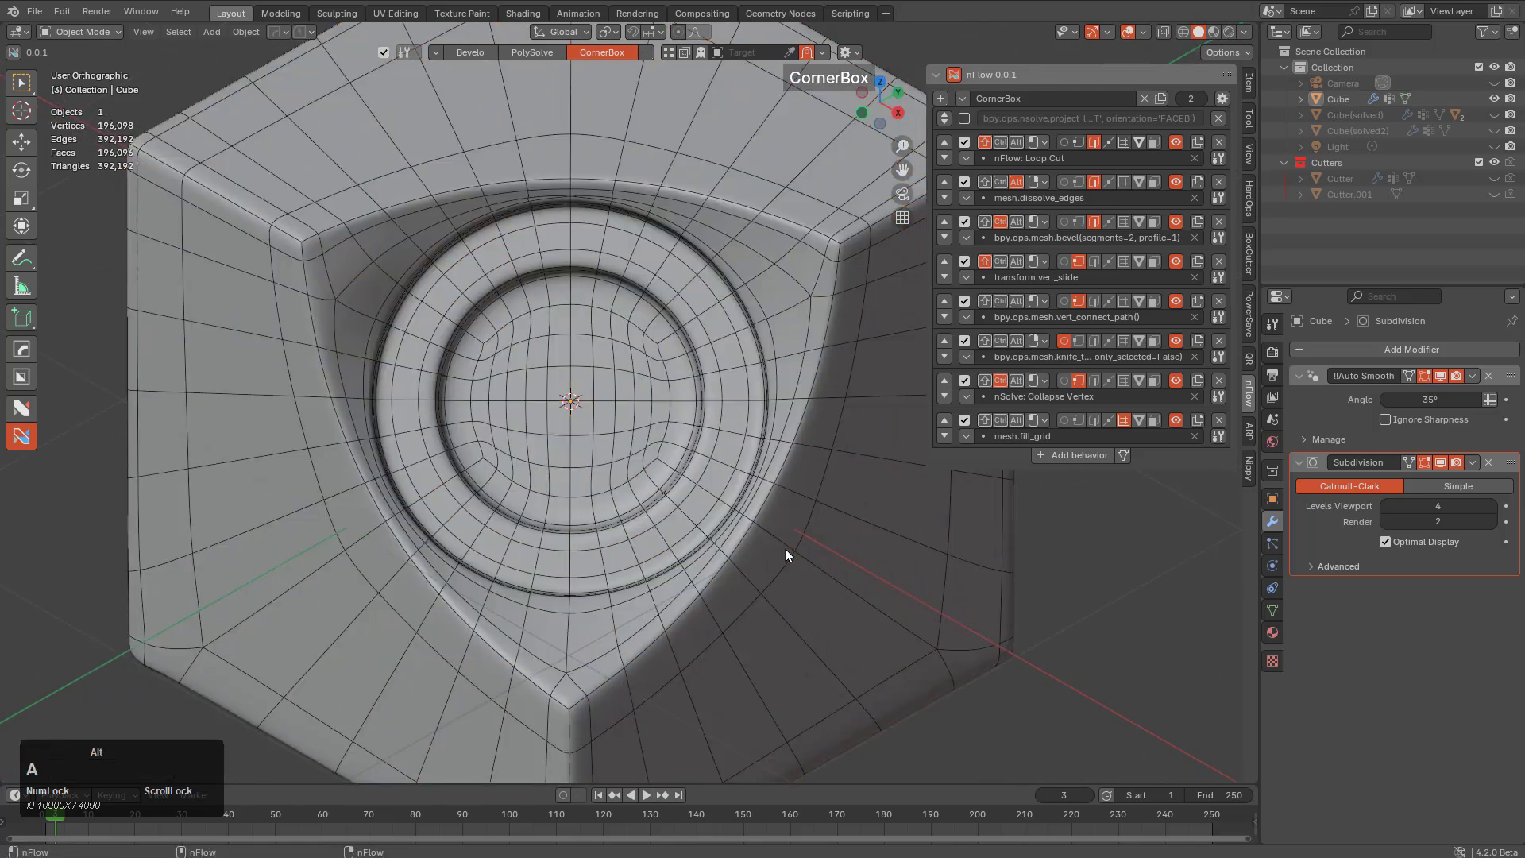
{"action": "left_click", "coordinate": [786, 550]}
{"action": "scroll", "coordinate": [786, 554], "scroll_direction": "down", "scroll_amount": 2}
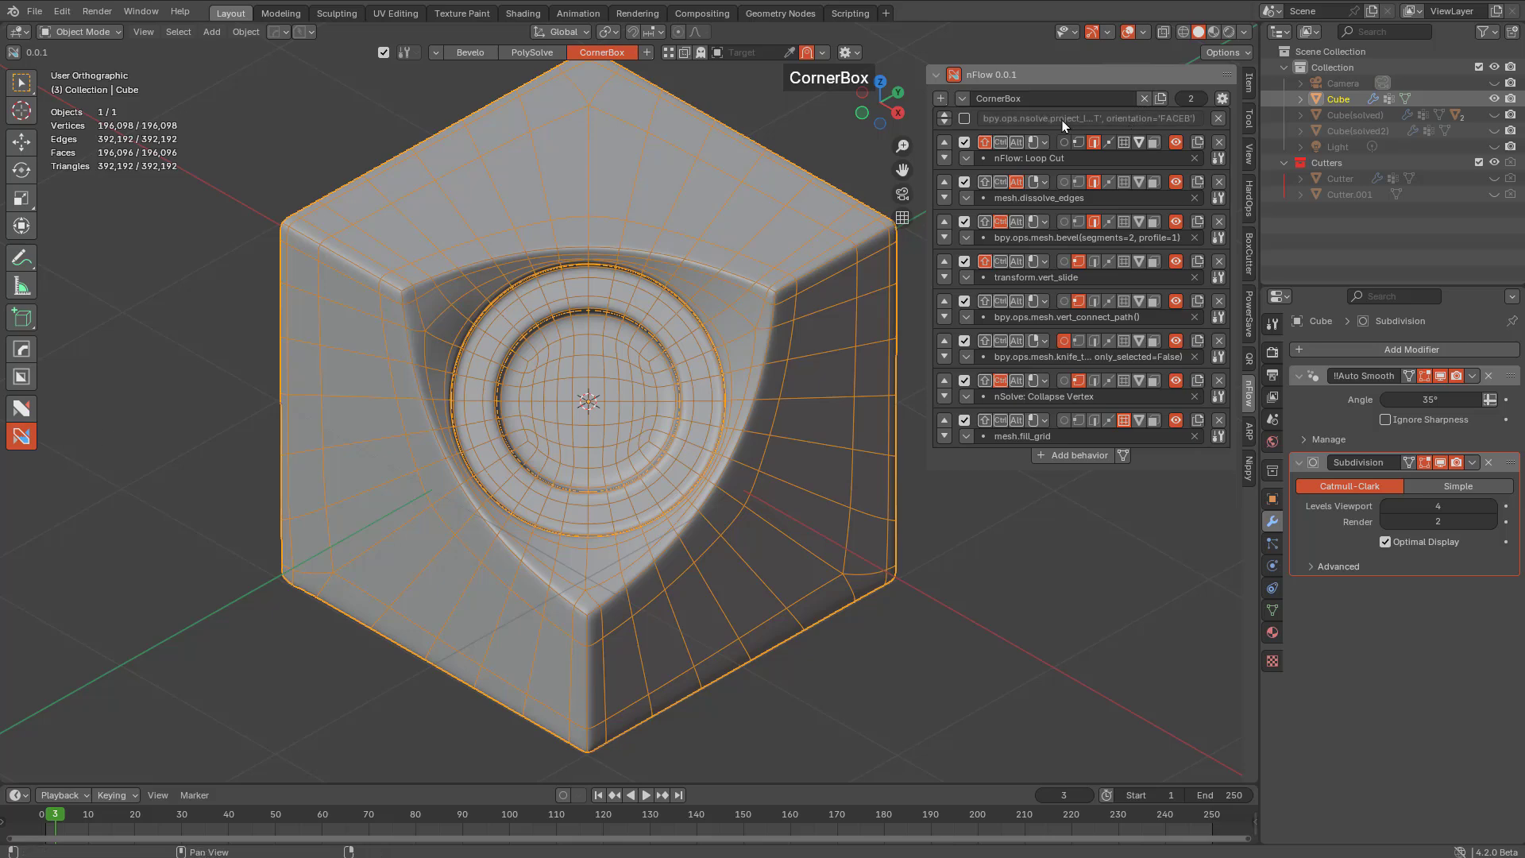
Copy the nFlow CornerBox preset and return to the original, unedited cube scene
{"action": "left_click", "coordinate": [1223, 99]}
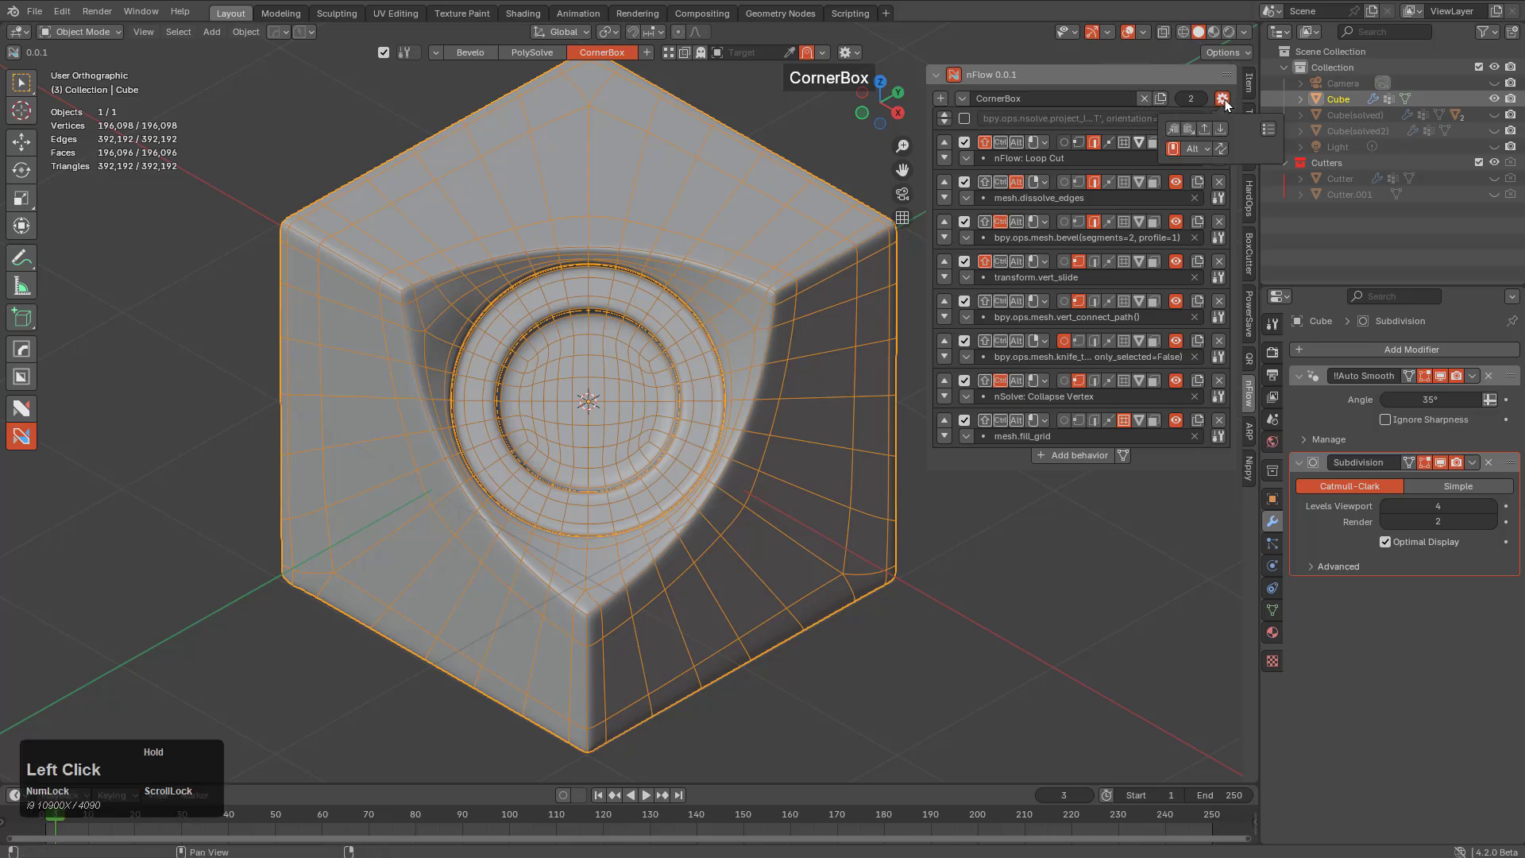
{"action": "double_click", "coordinate": [1174, 130]}
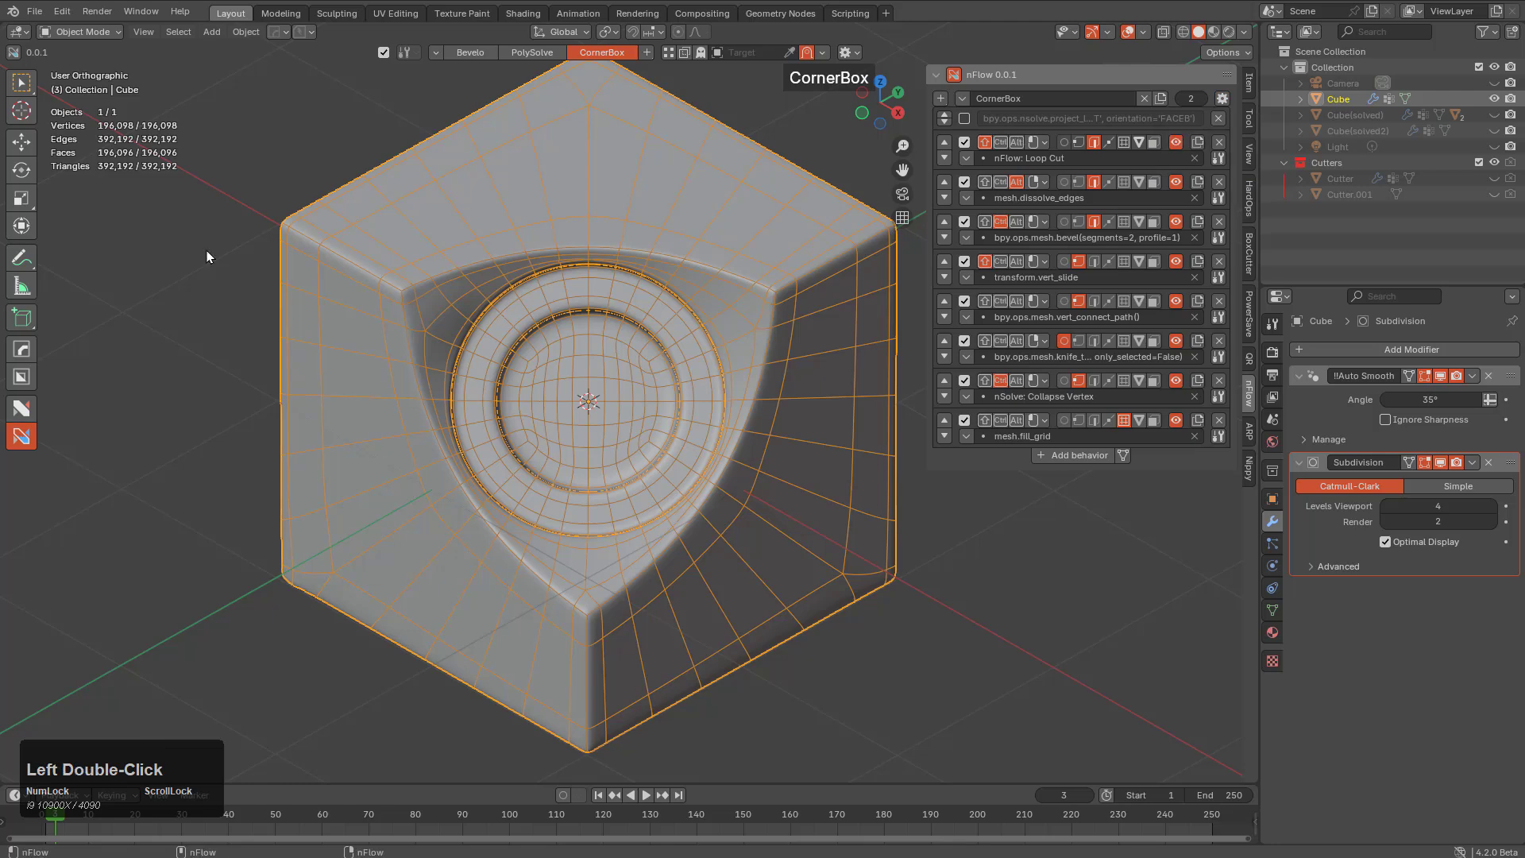
{"action": "left_click", "coordinate": [22, 409]}
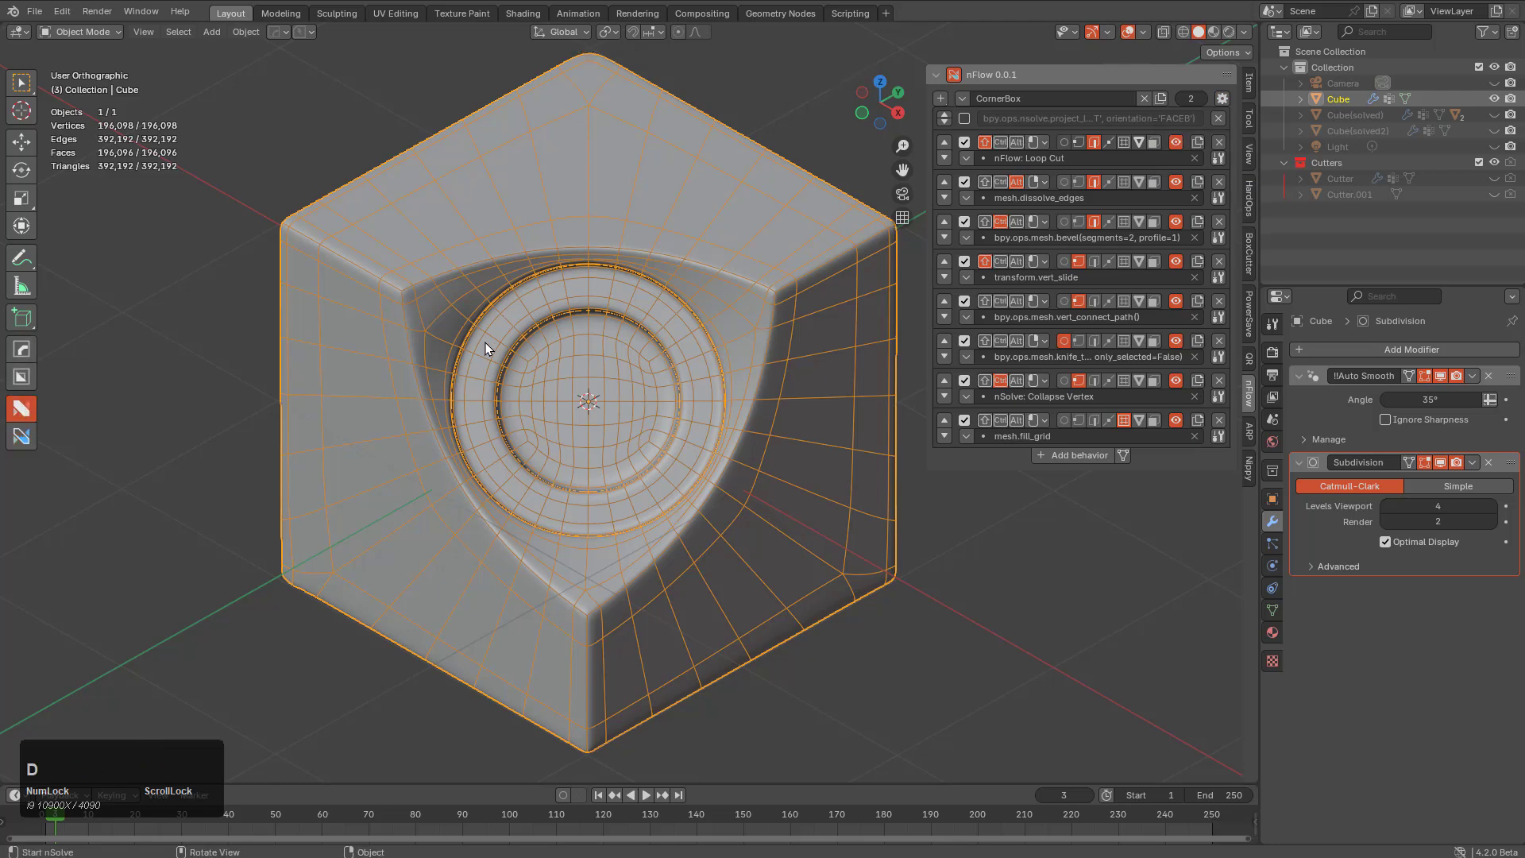
{"action": "key", "text": "d"}
{"action": "left_click", "coordinate": [659, 479]}
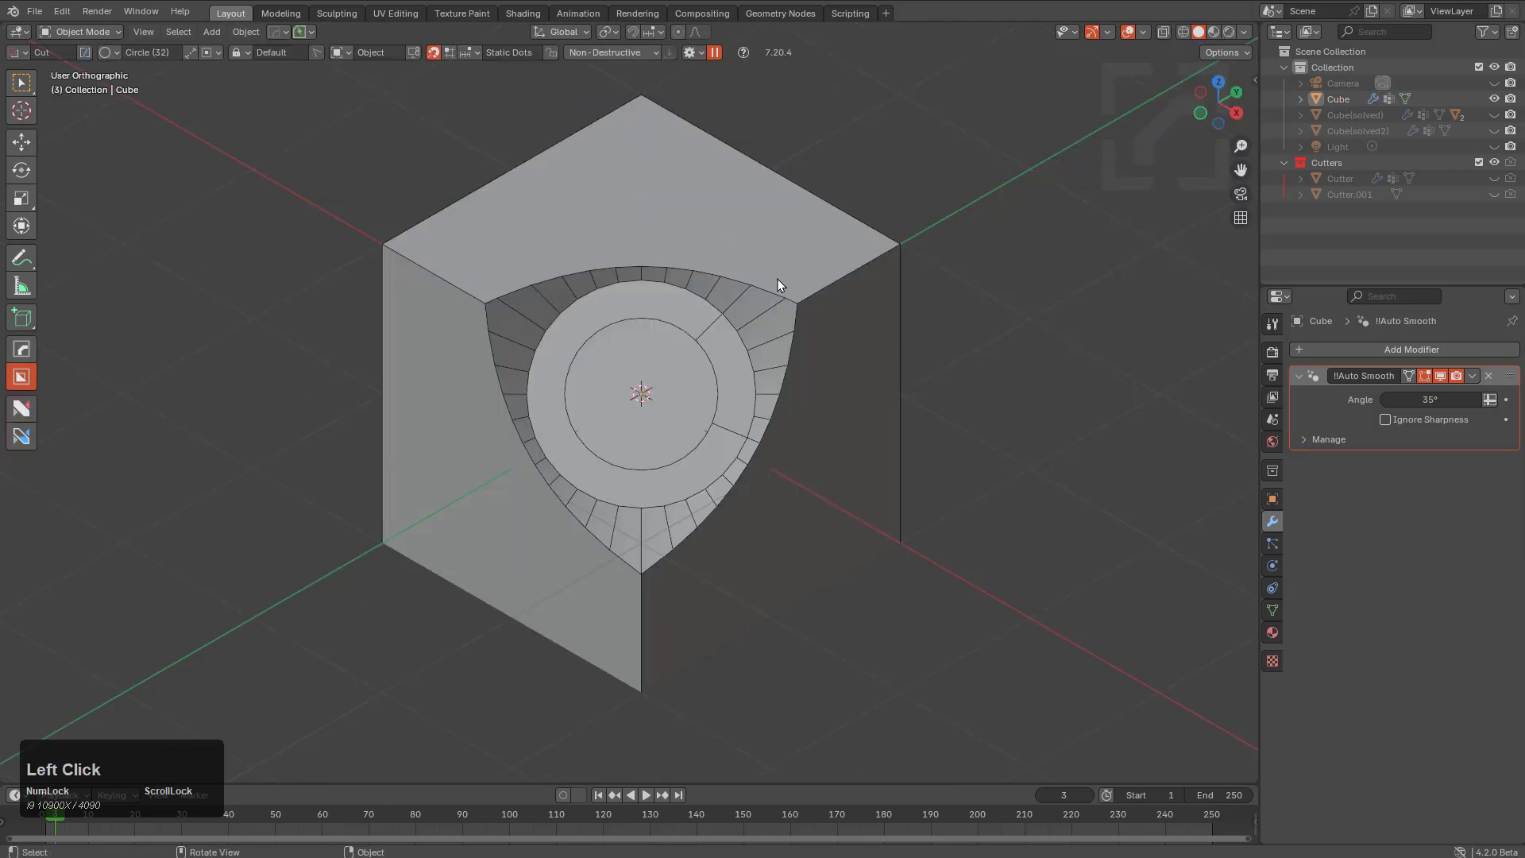
Select the cube, paste the copied CornerBox preset into nFlow, and widen the sidebar to show its behaviors
{"action": "left_click", "coordinate": [818, 353]}
{"action": "key", "text": "n"}
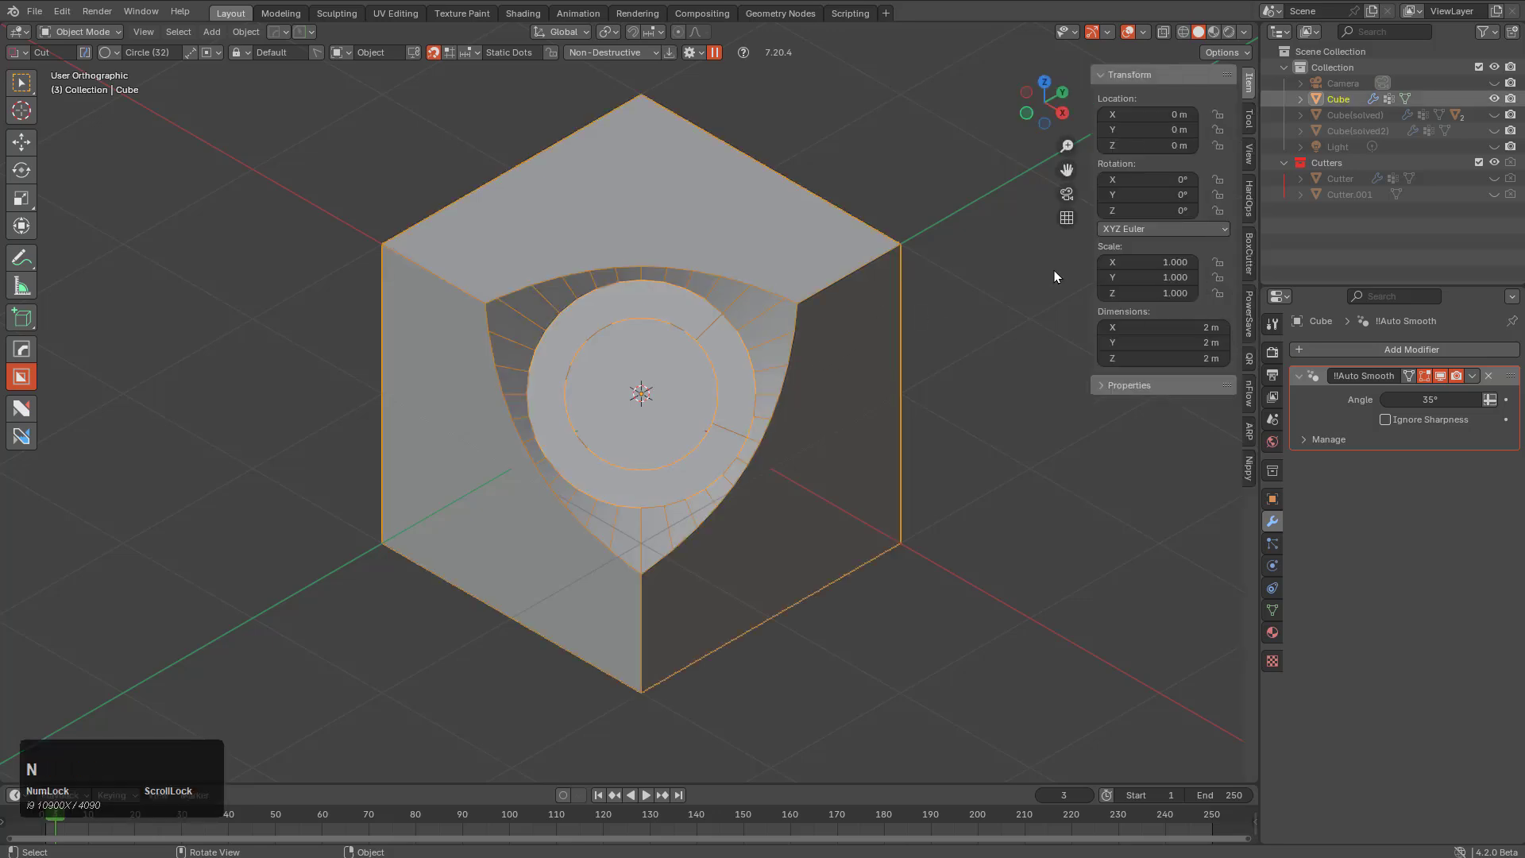
{"action": "left_click", "coordinate": [1248, 396]}
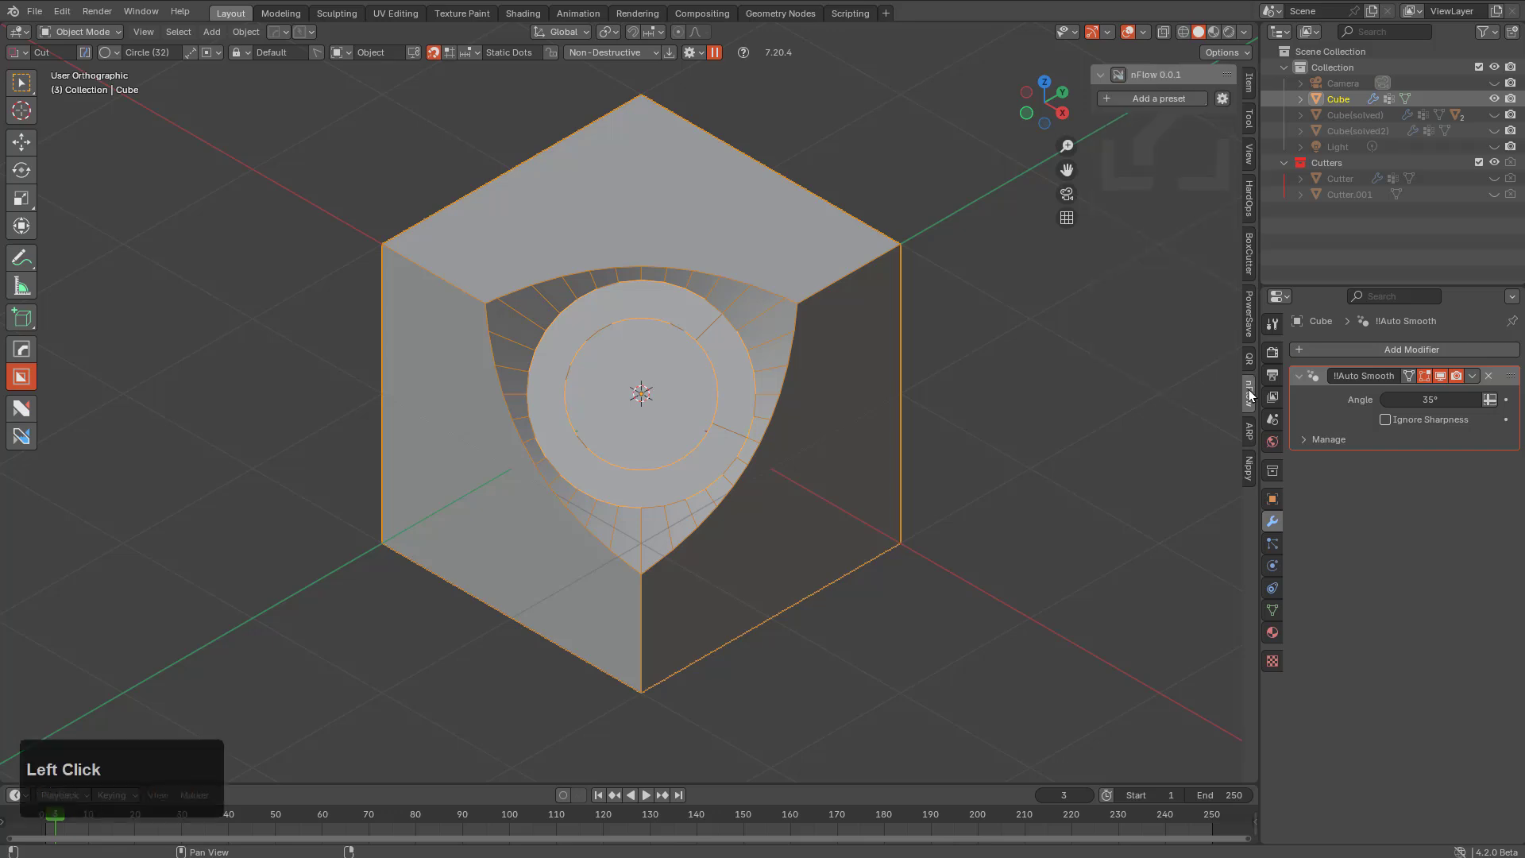
{"action": "left_click", "coordinate": [1116, 99]}
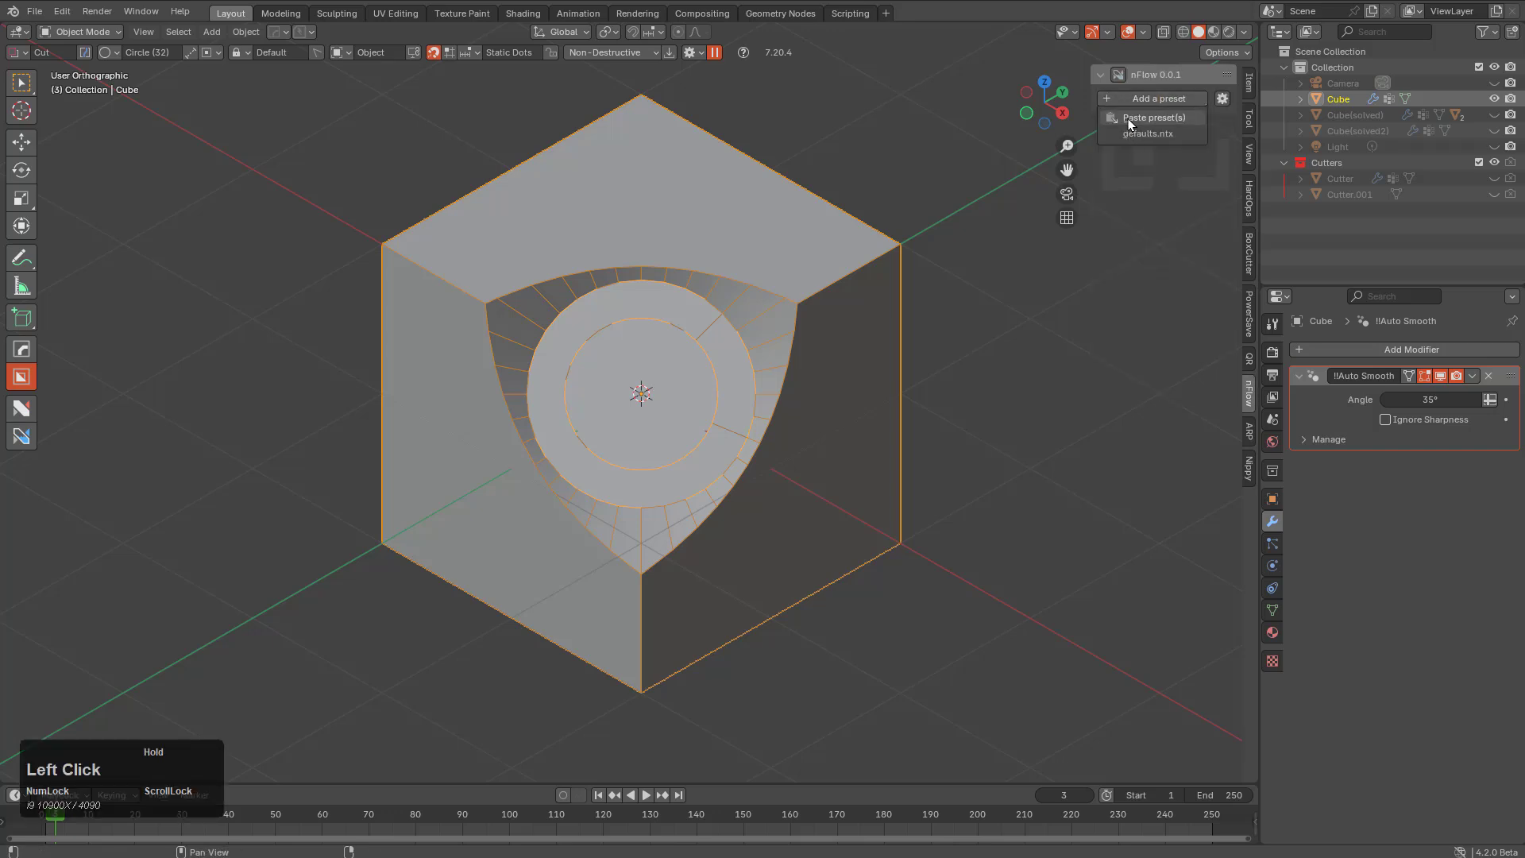
{"action": "left_click_drag", "start_coordinate": [1088, 116], "coordinate": [937, 116]}
In vertex Edit Mode, select the path along the cutout's upper arc from corner to corner and activate nFlow
{"action": "key", "text": "Tab"}
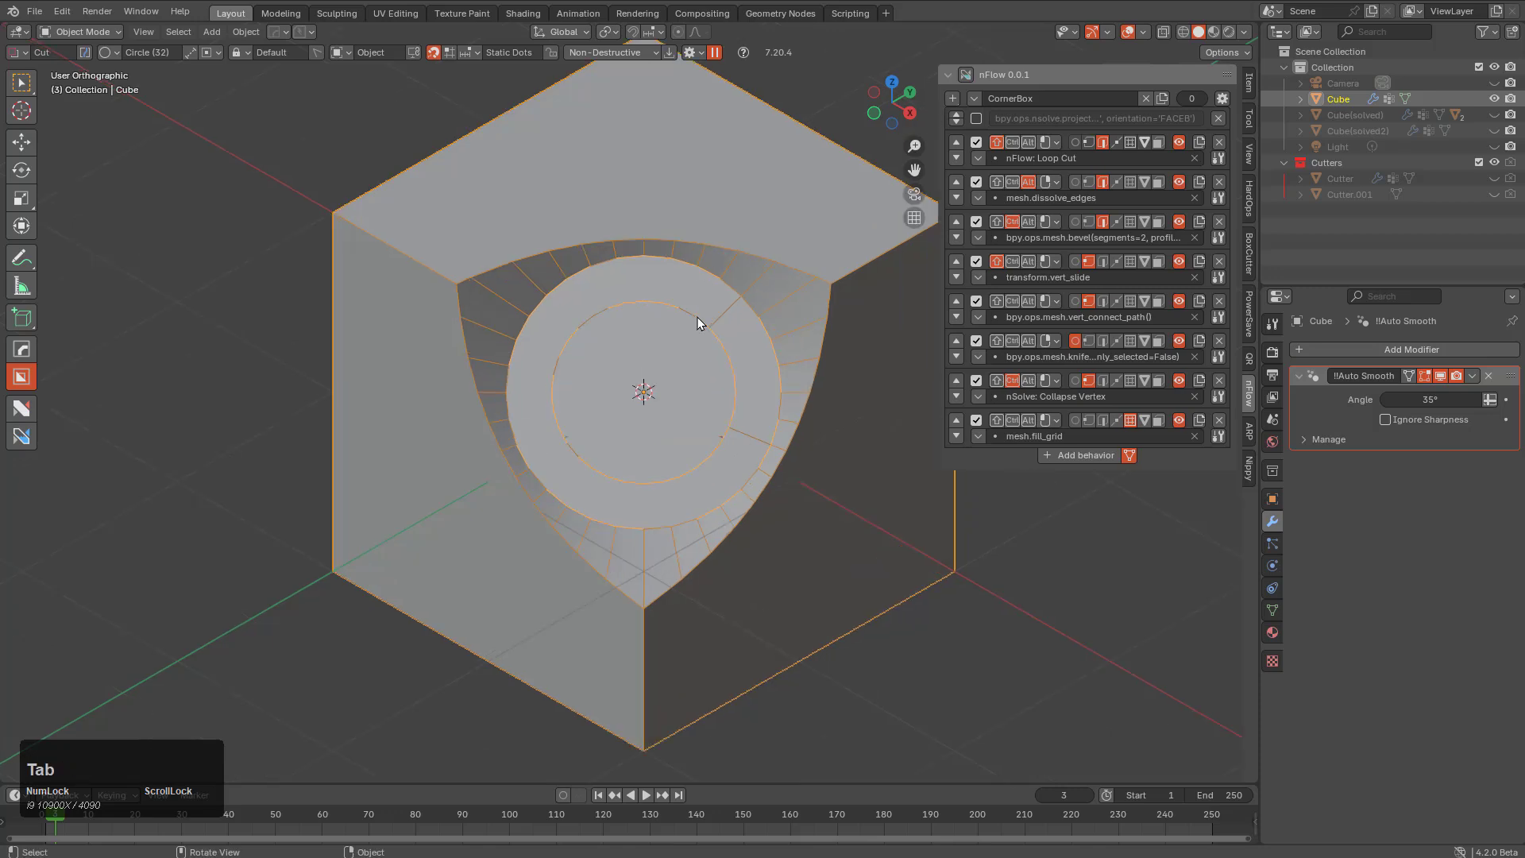
{"action": "key", "text": "1"}
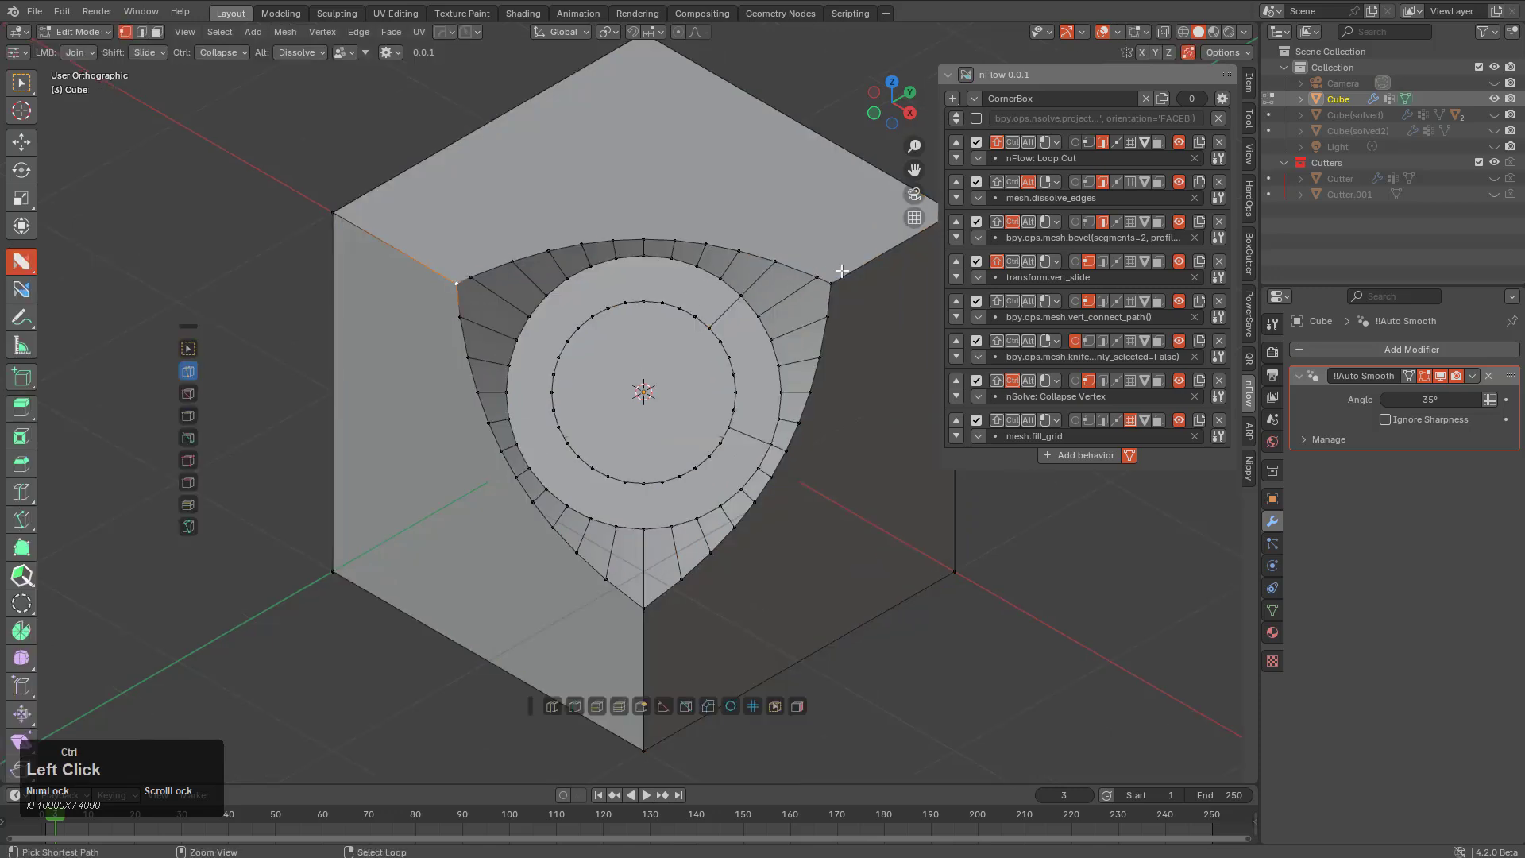
{"action": "left_click", "coordinate": [823, 265]}
{"action": "middle_click_drag", "start_coordinate": [823, 265], "coordinate": [786, 282], "text": "shift"}
{"action": "left_click", "coordinate": [964, 74]}
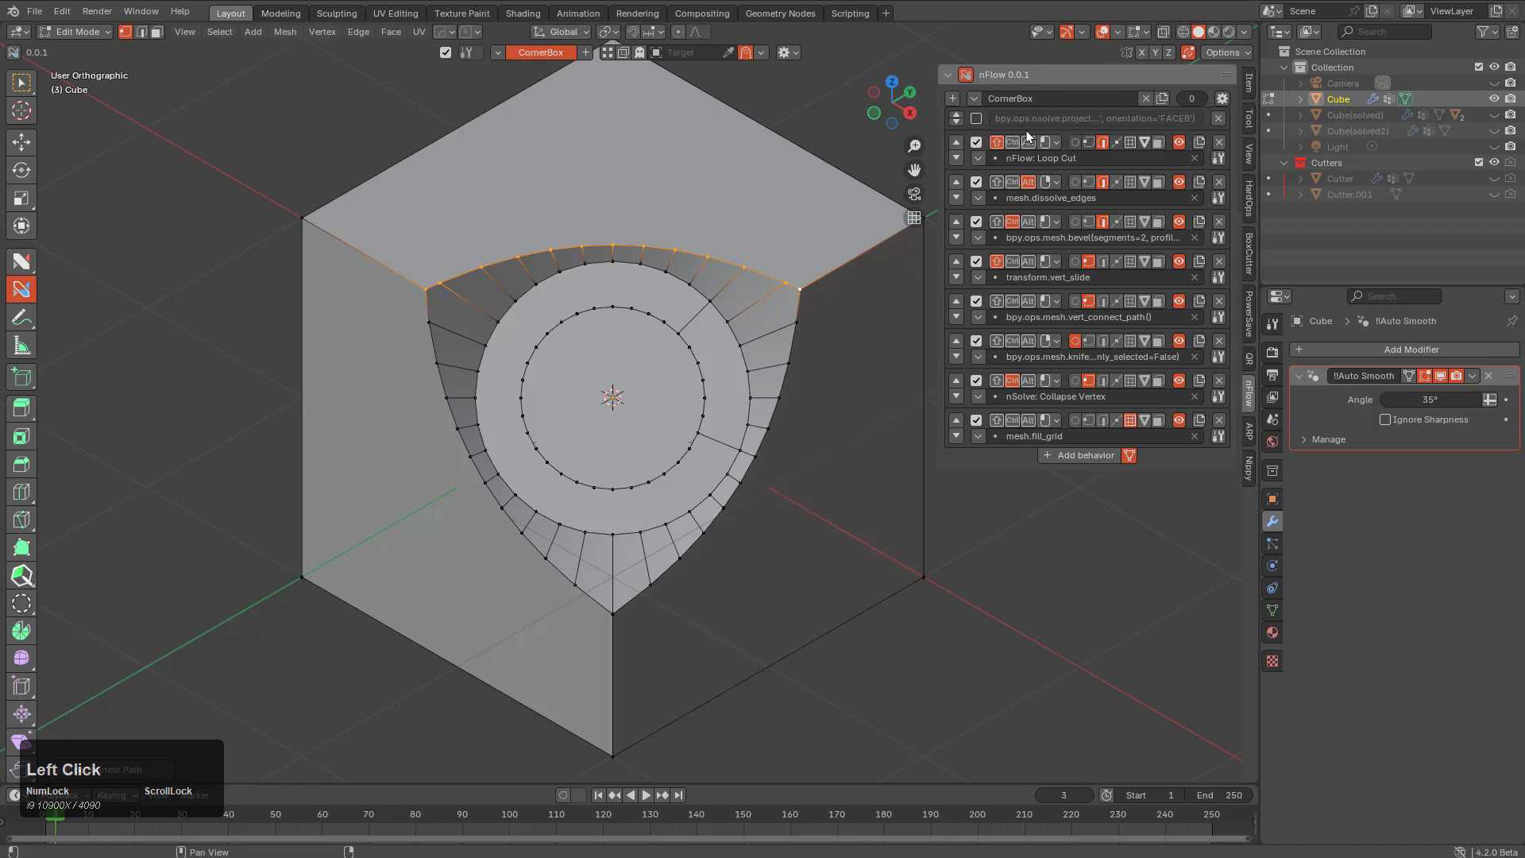
Enable the Project Loop behavior and project the upper arc's vertices outward to the edges of the cube's top face
{"action": "left_click", "coordinate": [977, 118]}
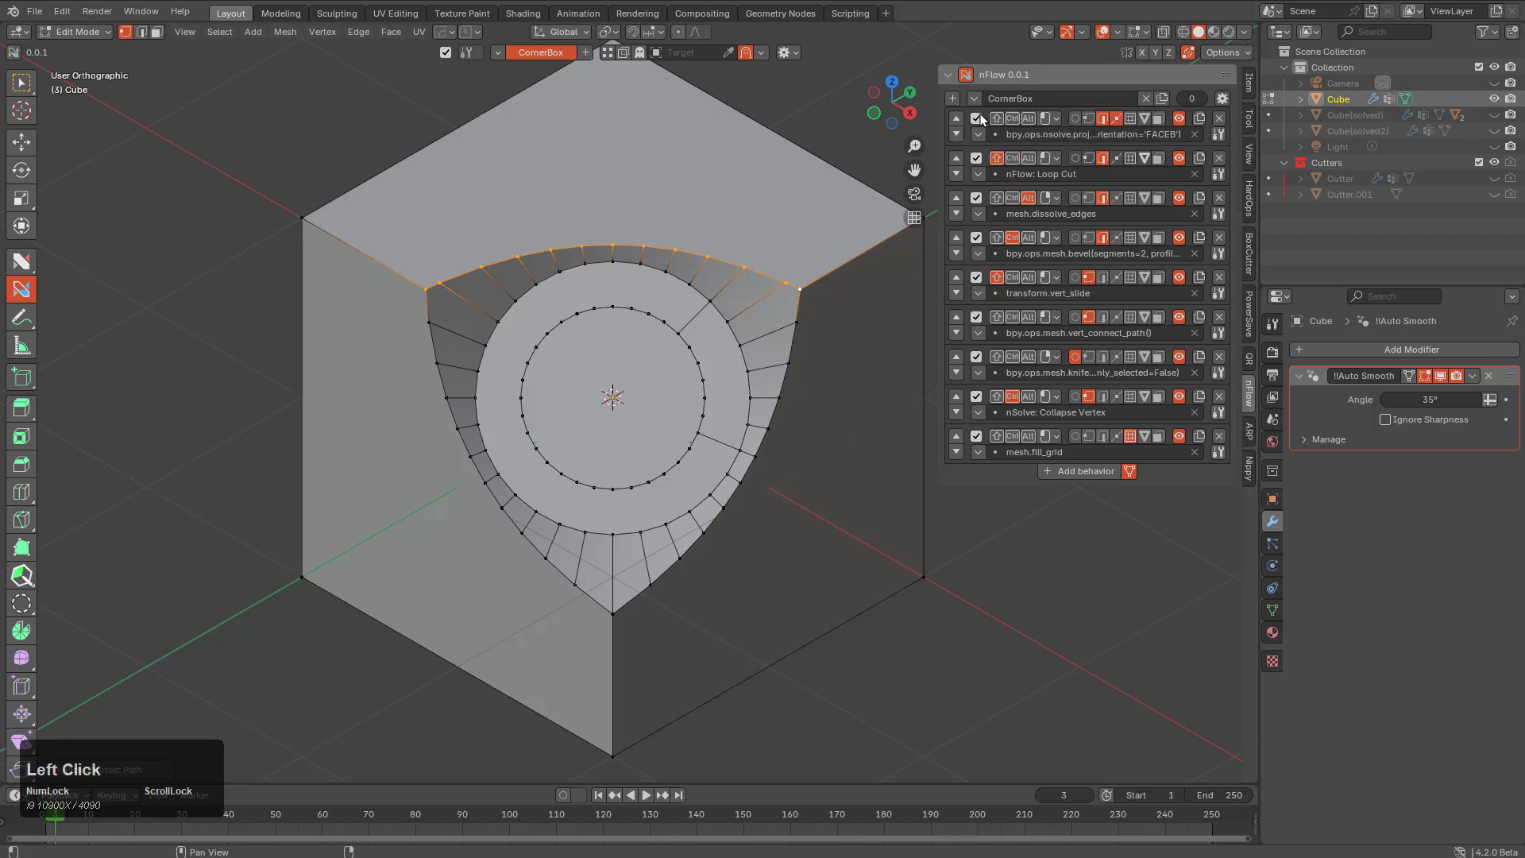
{"action": "left_click", "coordinate": [705, 254]}
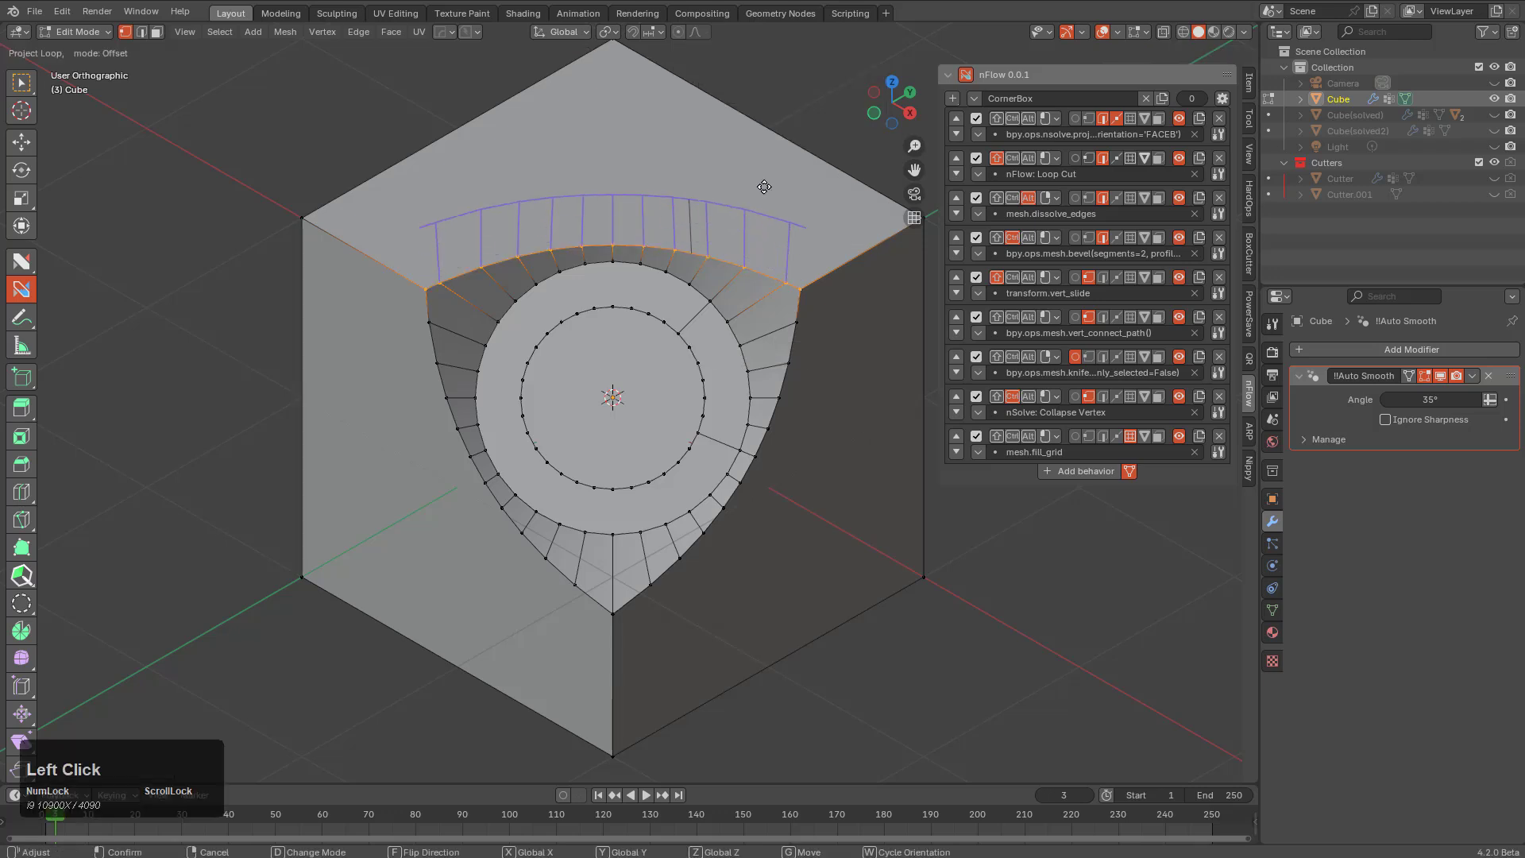
{"action": "key", "text": "w"}
{"action": "key", "text": "w"}
{"action": "key", "text": "w"}
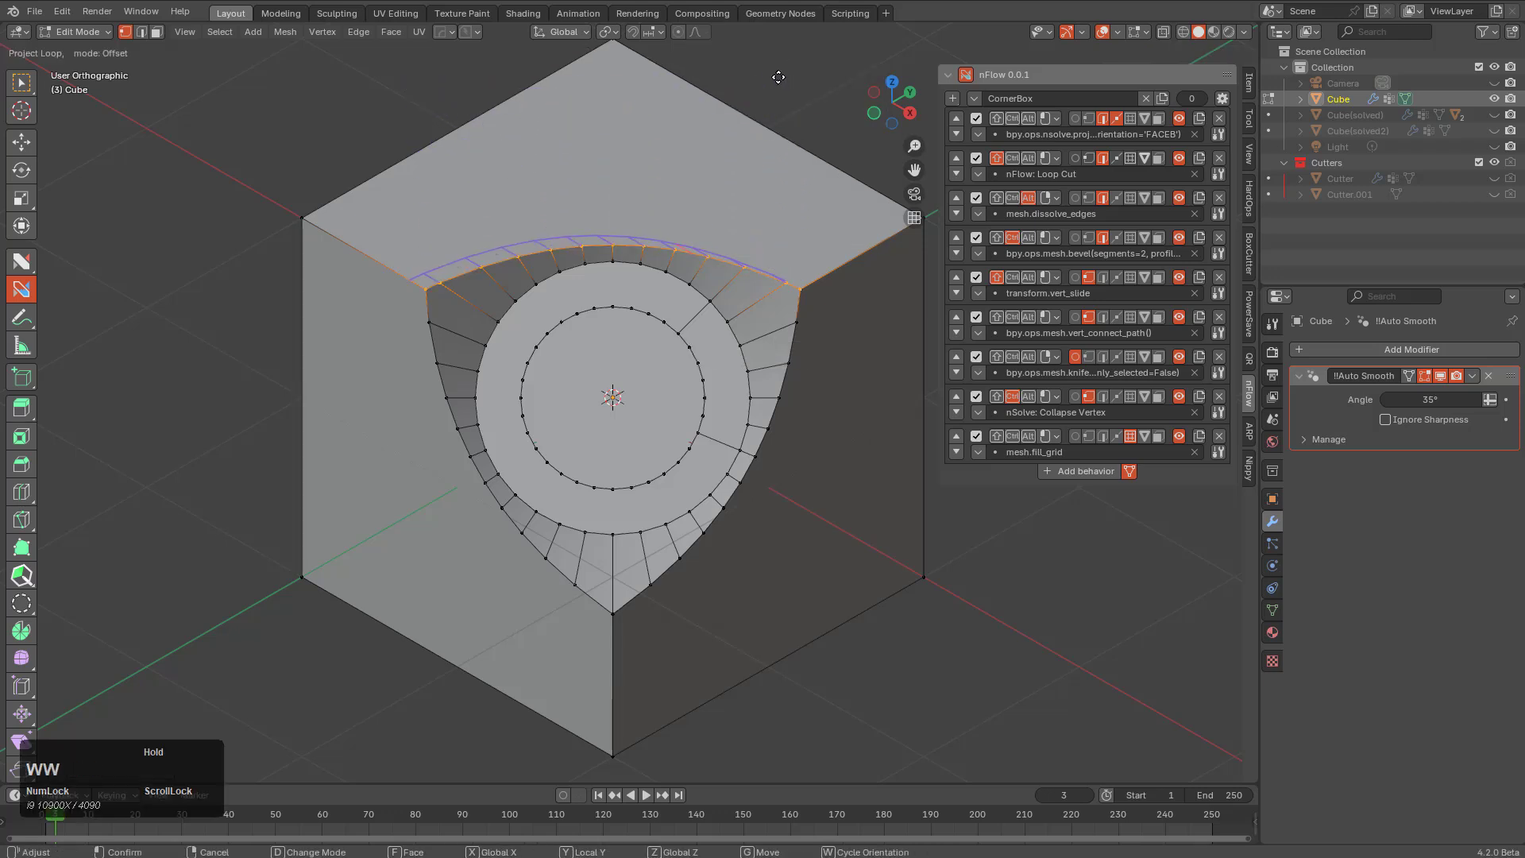
{"action": "key", "text": "f"}
{"action": "key", "text": "f"}
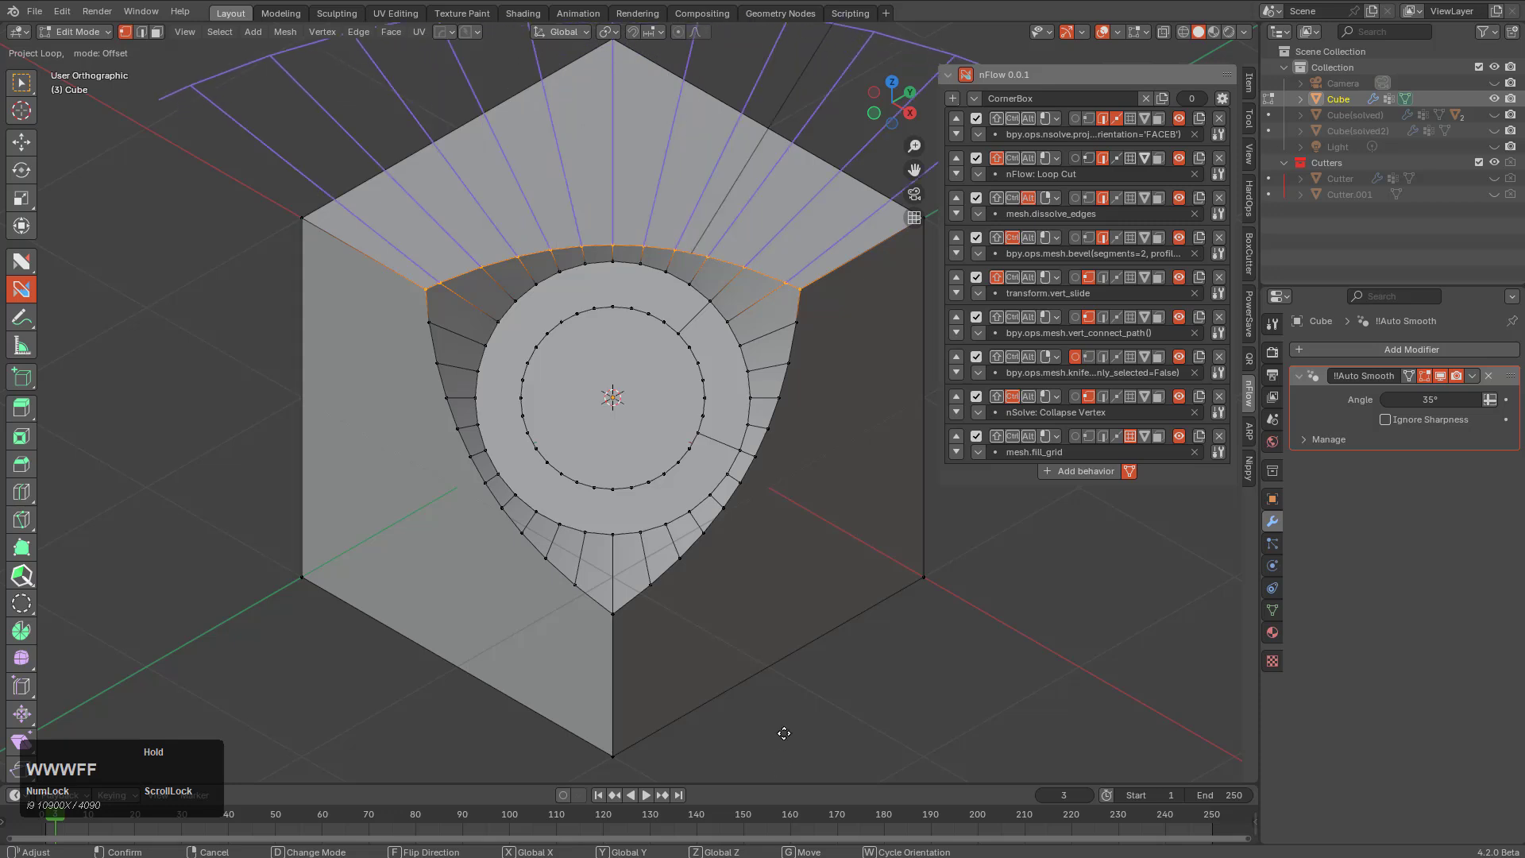
{"action": "left_click", "coordinate": [798, 634]}
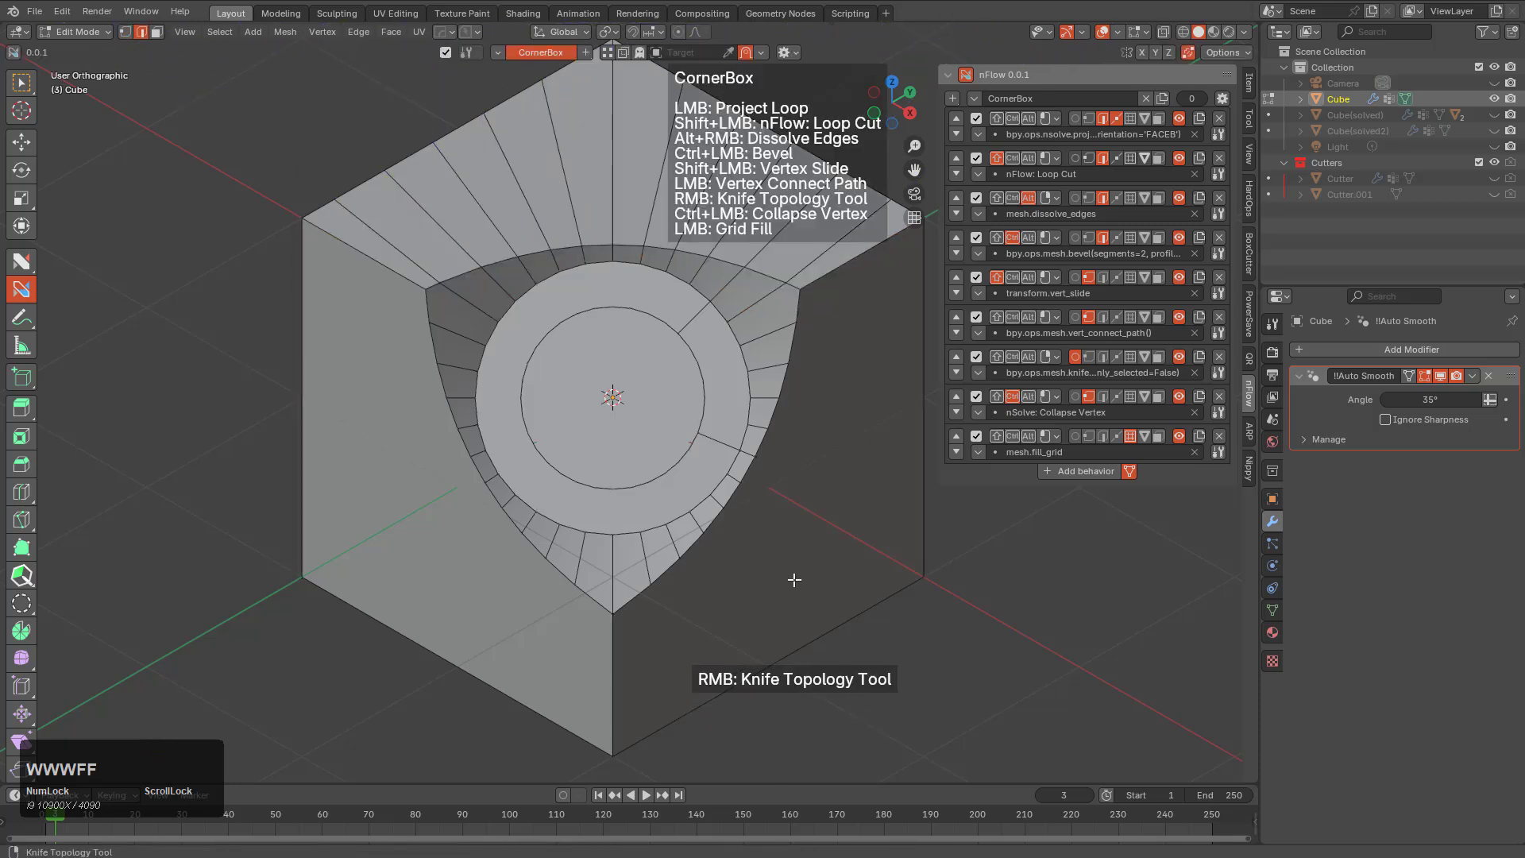
Project the cutout's right and left arcs outward across the two side faces to the cube's outer edges
{"action": "left_click", "coordinate": [764, 449]}
{"action": "left_click_drag", "start_coordinate": [763, 449], "coordinate": [1134, 680]}
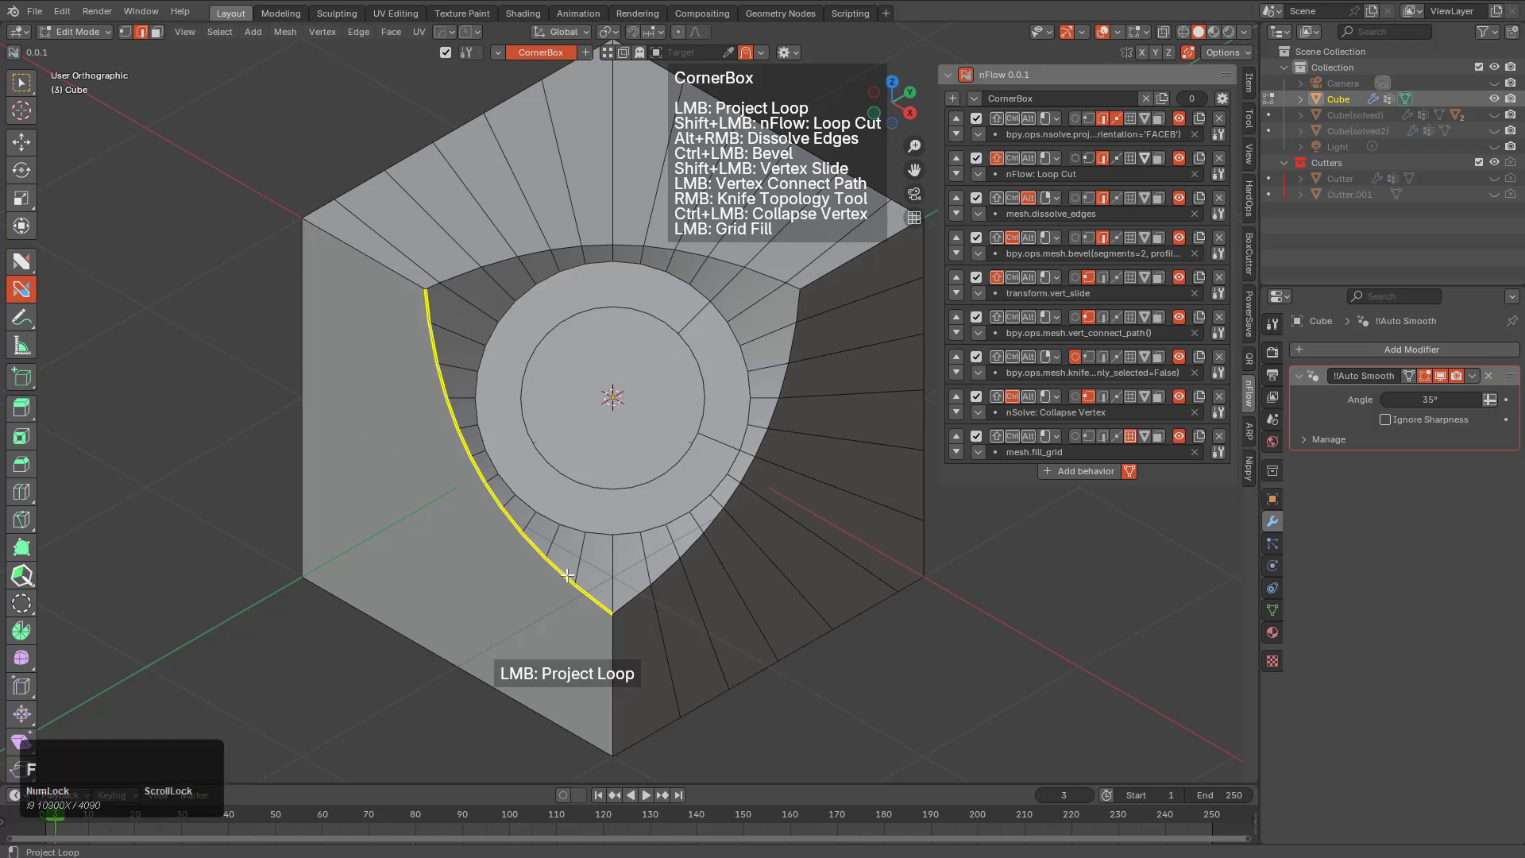
{"action": "left_click_drag", "start_coordinate": [556, 571], "coordinate": [12, 94]}
{"action": "key", "text": "f"}
{"action": "key", "text": "f"}
{"action": "key", "text": "f"}
{"action": "double_click", "coordinate": [12, 94]}
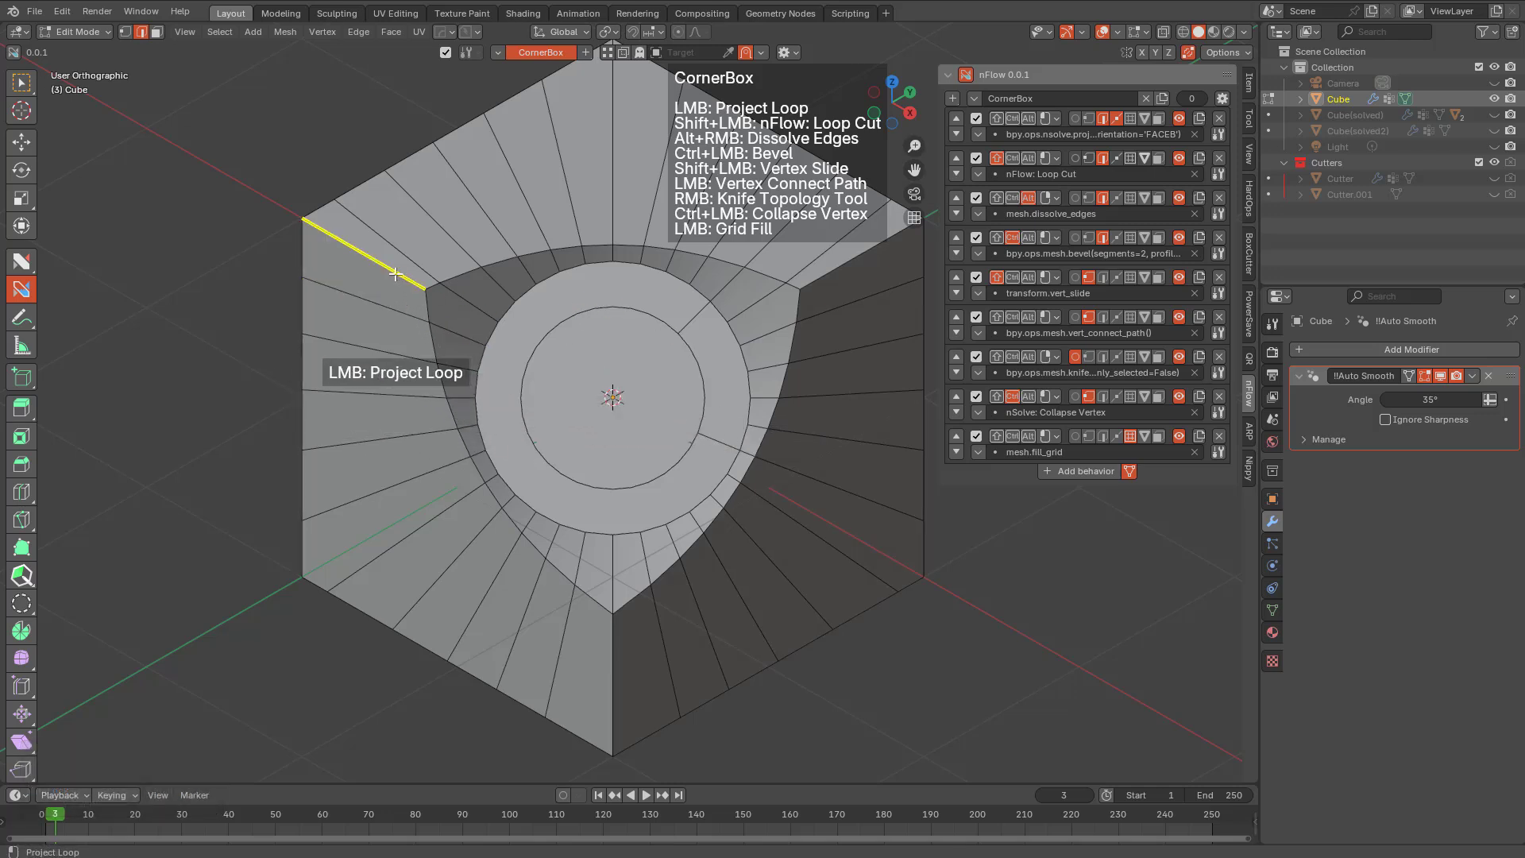
Disable the Project Loop and nFlow Loop Cut behaviors in the CornerBox preset, and undo the stray loop cut across the faces
{"action": "left_click", "coordinate": [971, 121]}
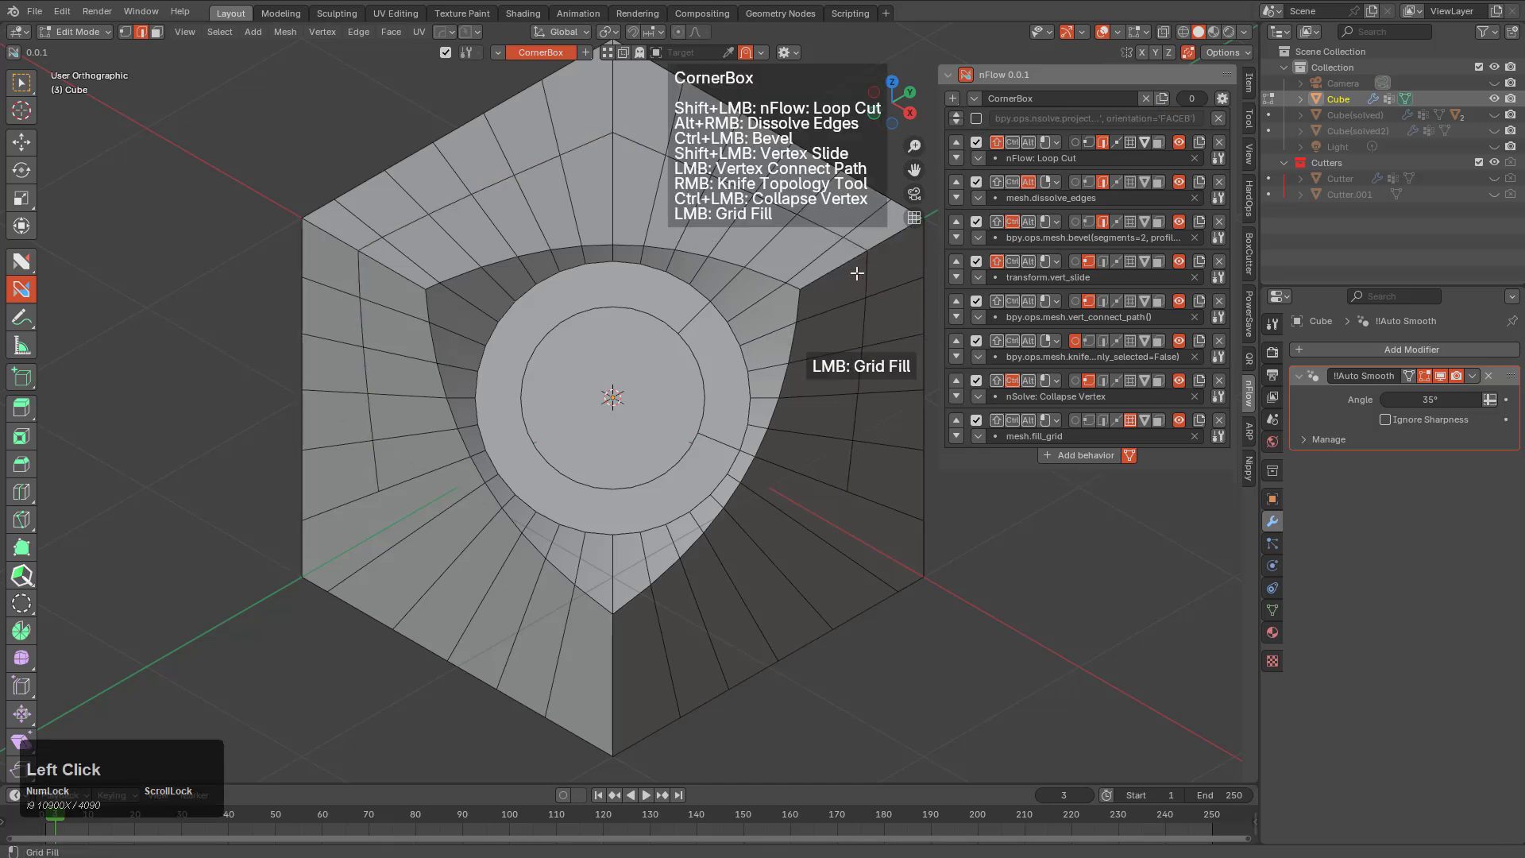
{"action": "key", "text": "z"}
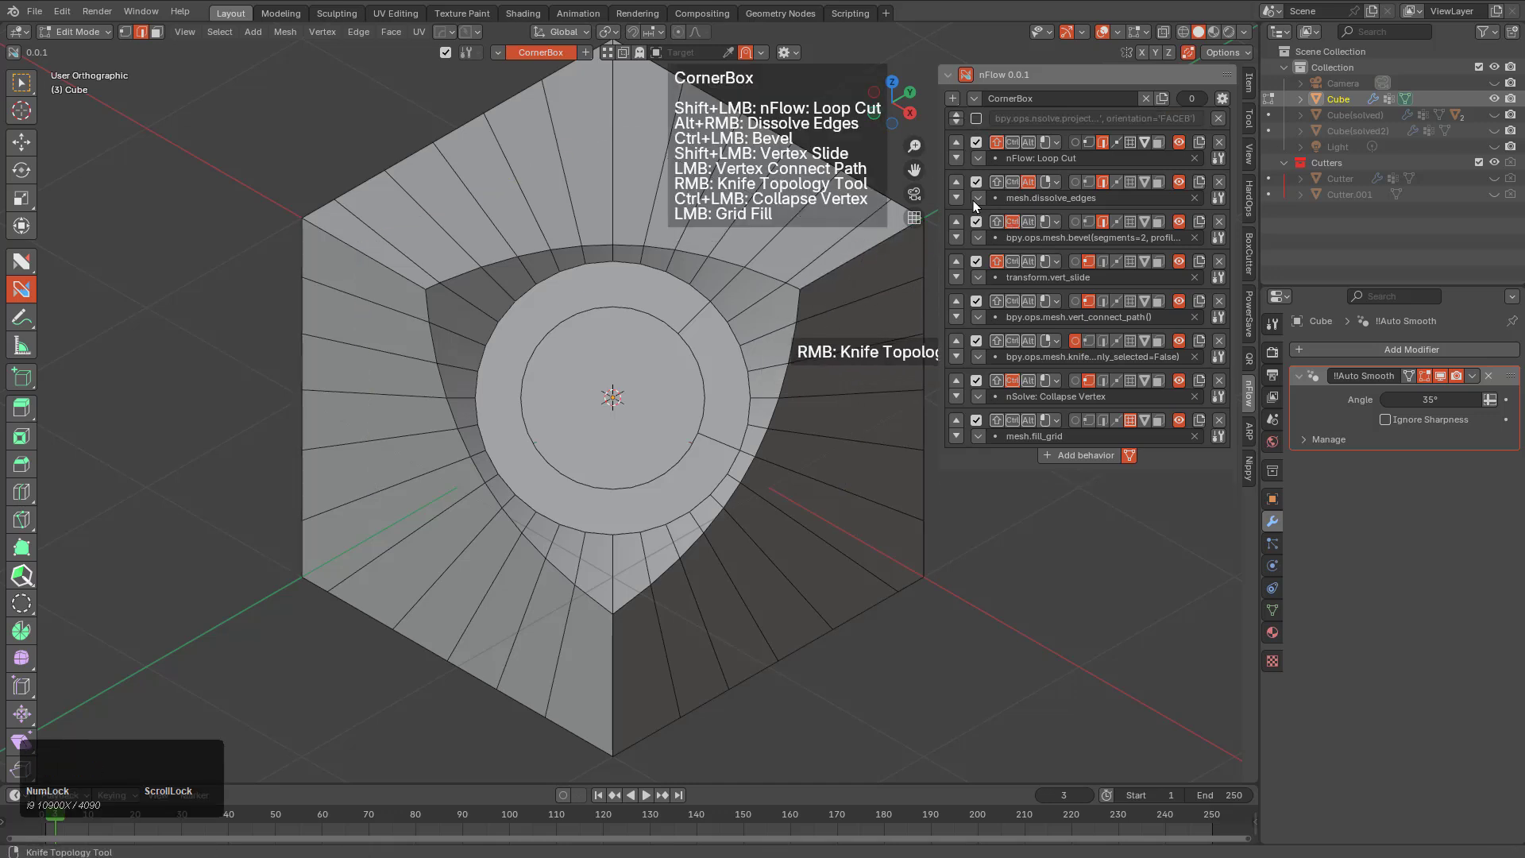
{"action": "left_click", "coordinate": [976, 141]}
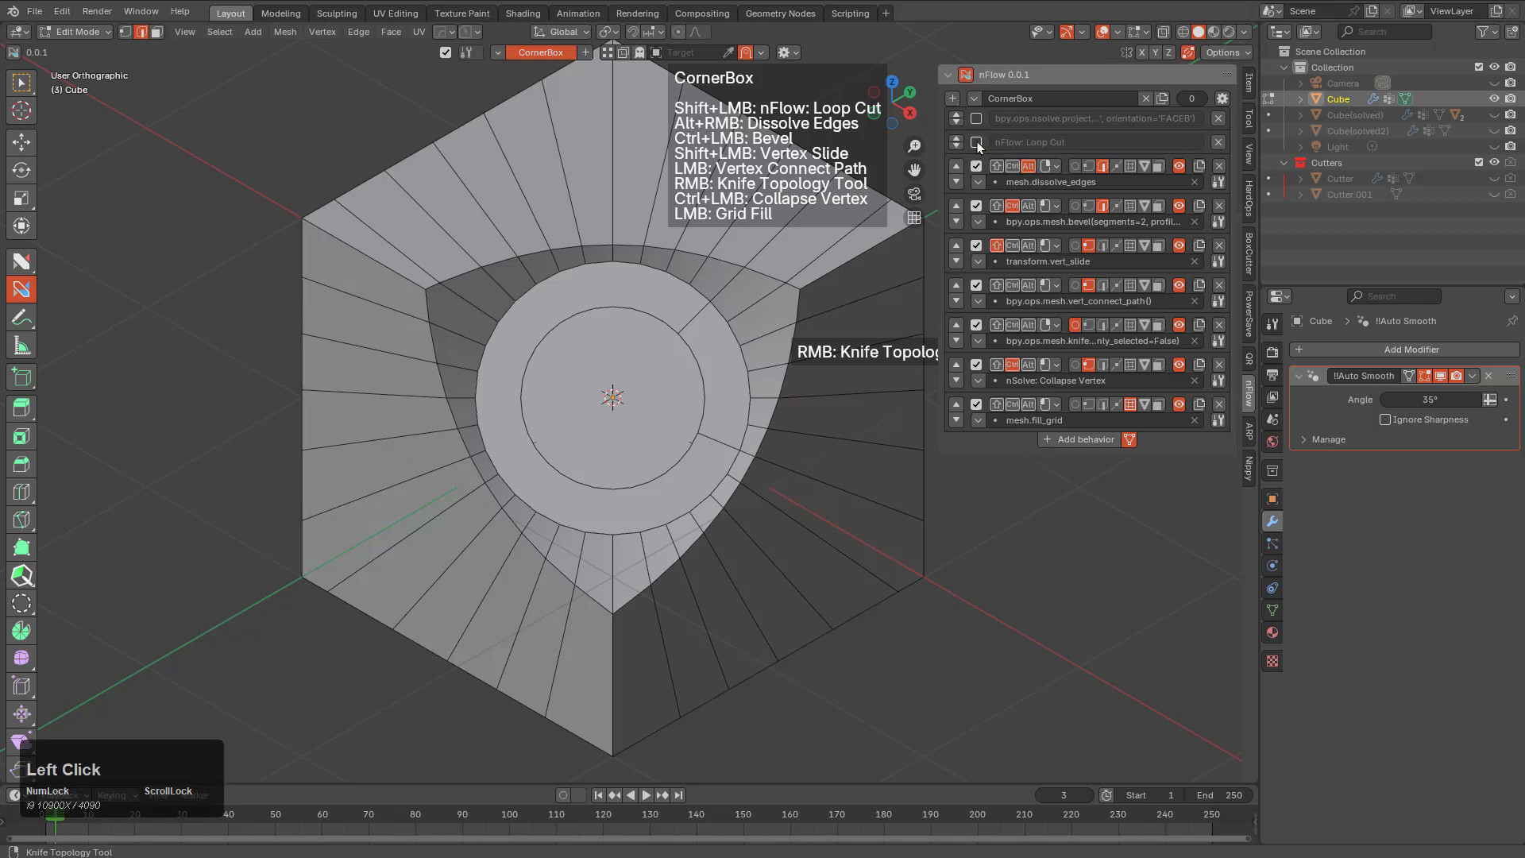
Bevel the cube's outer edges and the cutout's rim by about 0.081 m with 2 segments and profile 1
{"action": "left_click", "coordinate": [383, 268], "text": "shift"}
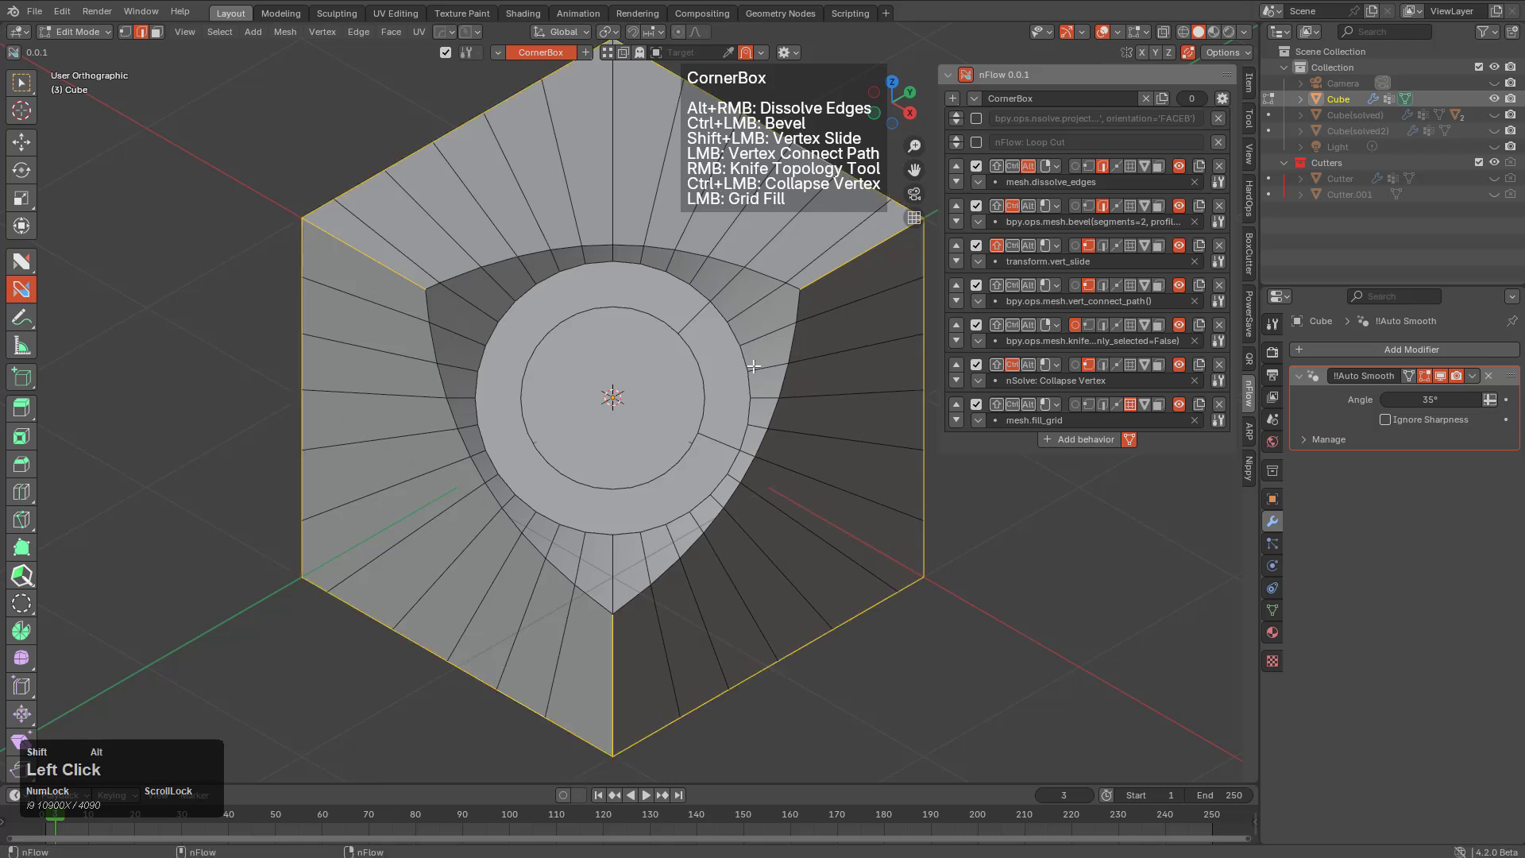
{"action": "mouse_move", "coordinate": [779, 585]}
{"action": "middle_mouse_down"}
{"action": "mouse_move", "coordinate": [633, 398]}
{"action": "mouse_move", "coordinate": [452, 517]}
{"action": "mouse_move", "coordinate": [627, 429]}
{"action": "mouse_move", "coordinate": [779, 555]}
{"action": "middle_mouse_up"}
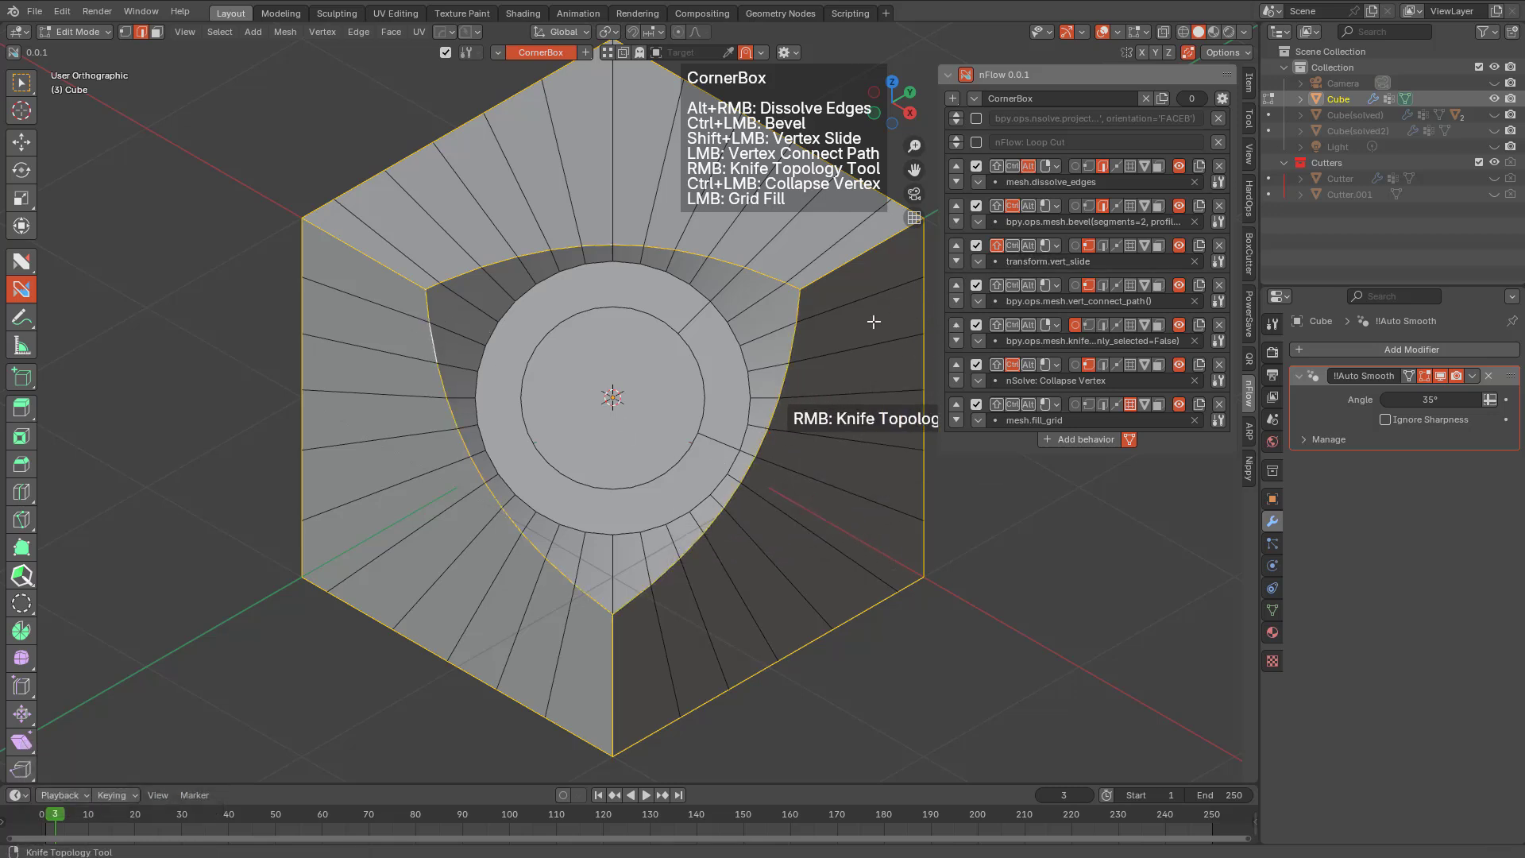
{"action": "key", "text": "ctrl"}
{"action": "left_click", "coordinate": [795, 344], "text": "ctrl"}
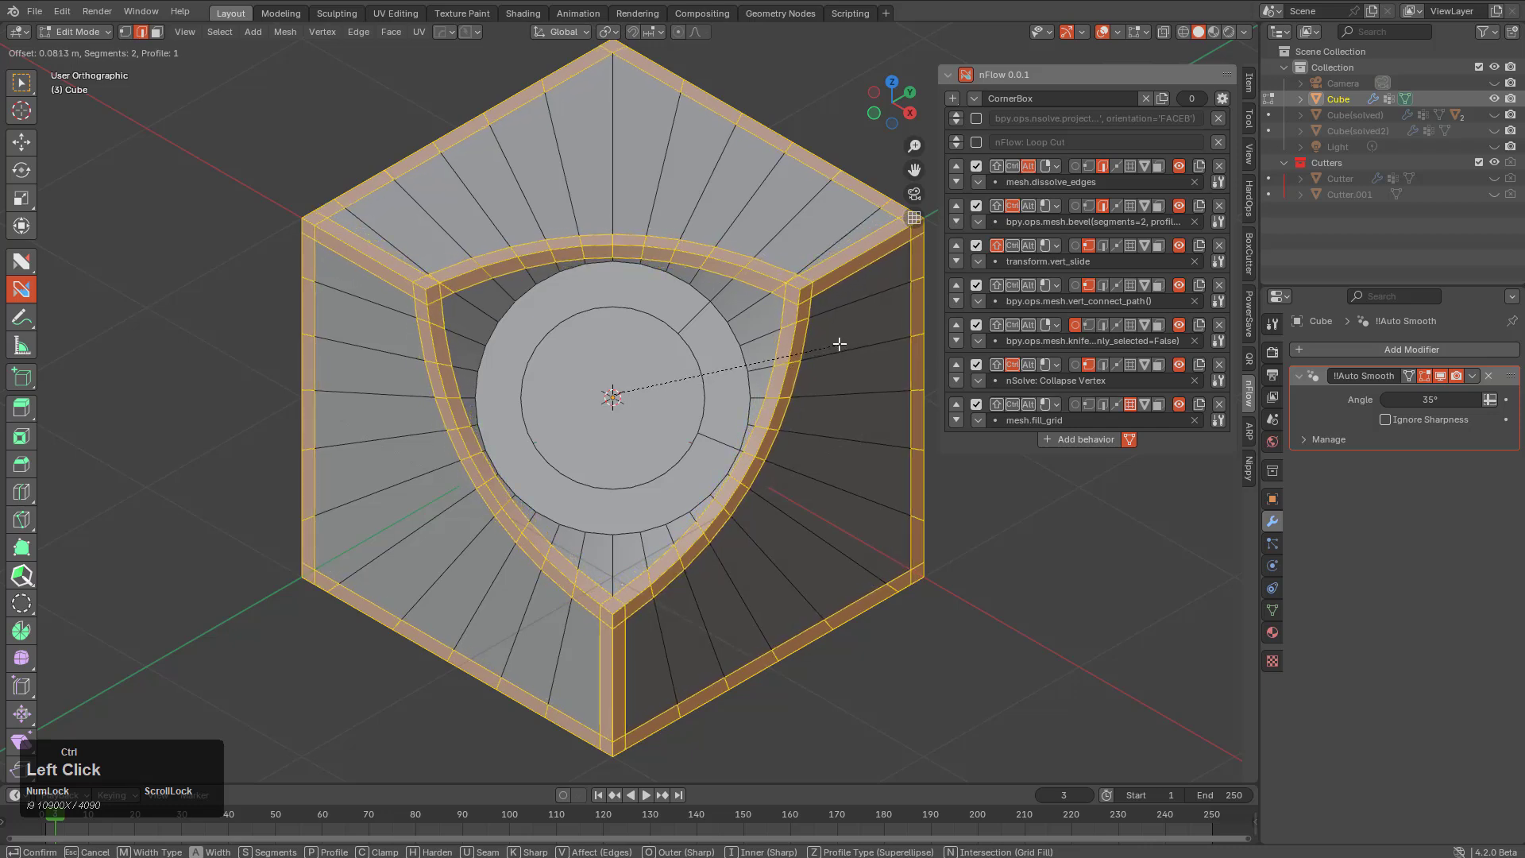
{"action": "left_click", "coordinate": [839, 344]}
{"action": "key", "text": "alt+a"}
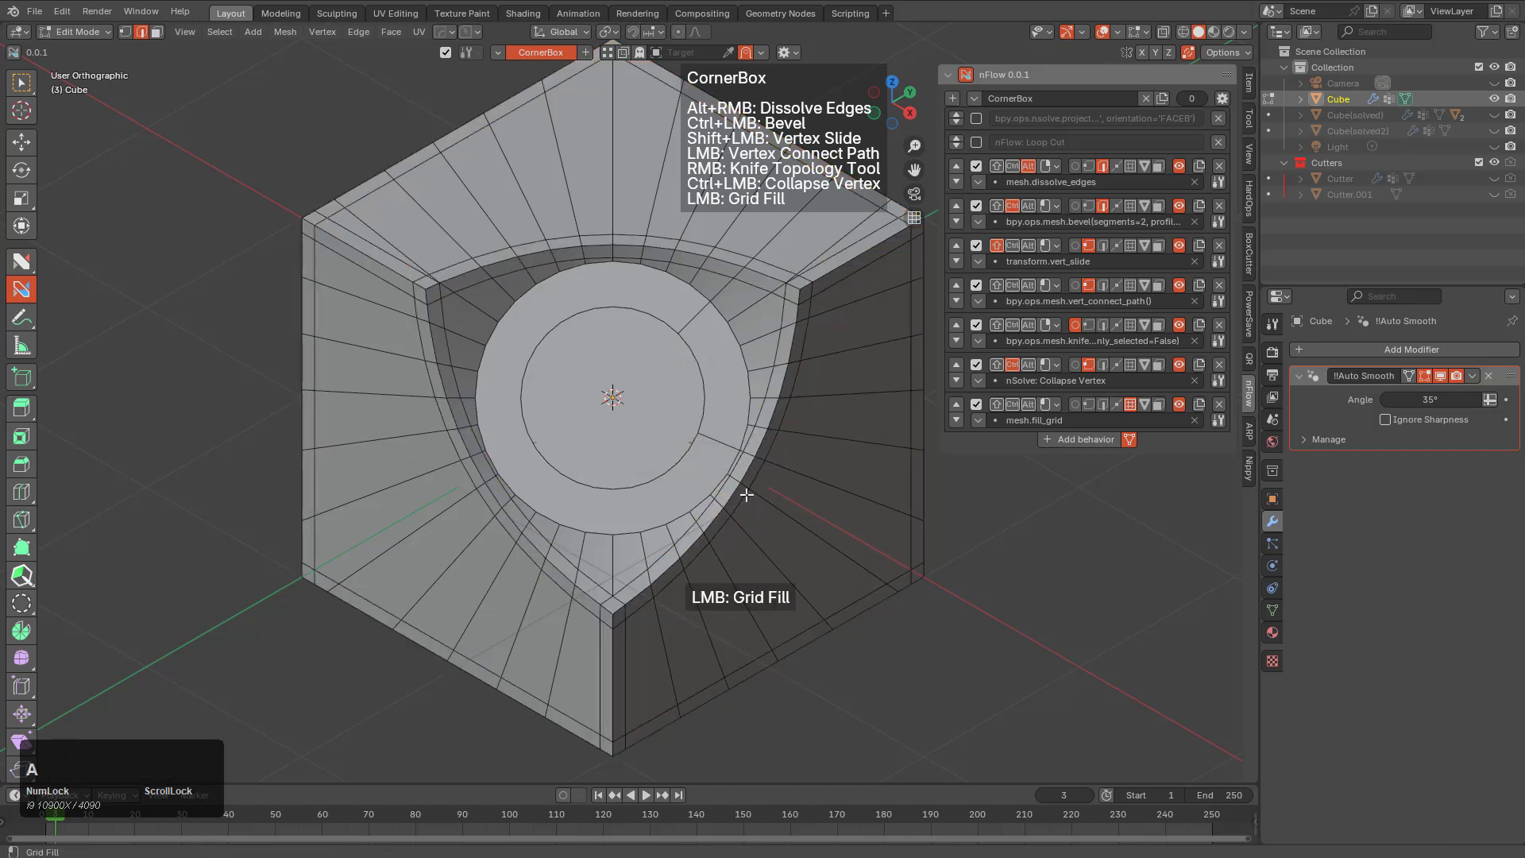
Turn the nFlow Loop Cut behavior back on in the CornerBox preset
{"action": "middle_click_drag", "start_coordinate": [760, 487], "coordinate": [777, 451], "text": "shift"}
{"action": "scroll", "coordinate": [778, 450], "scroll_direction": "down", "scroll_amount": 1}
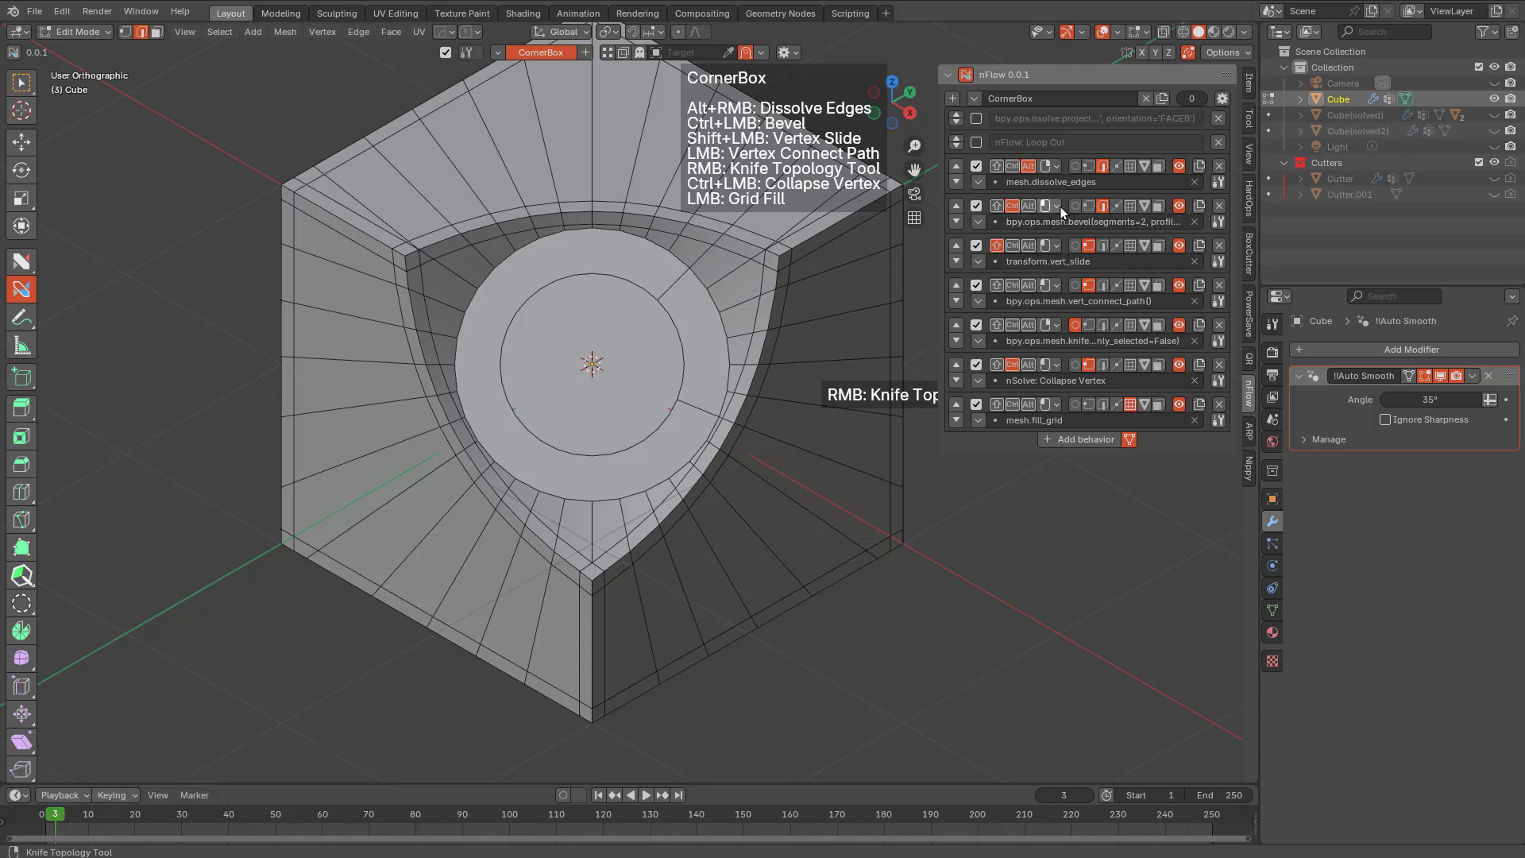
{"action": "left_click", "coordinate": [982, 142]}
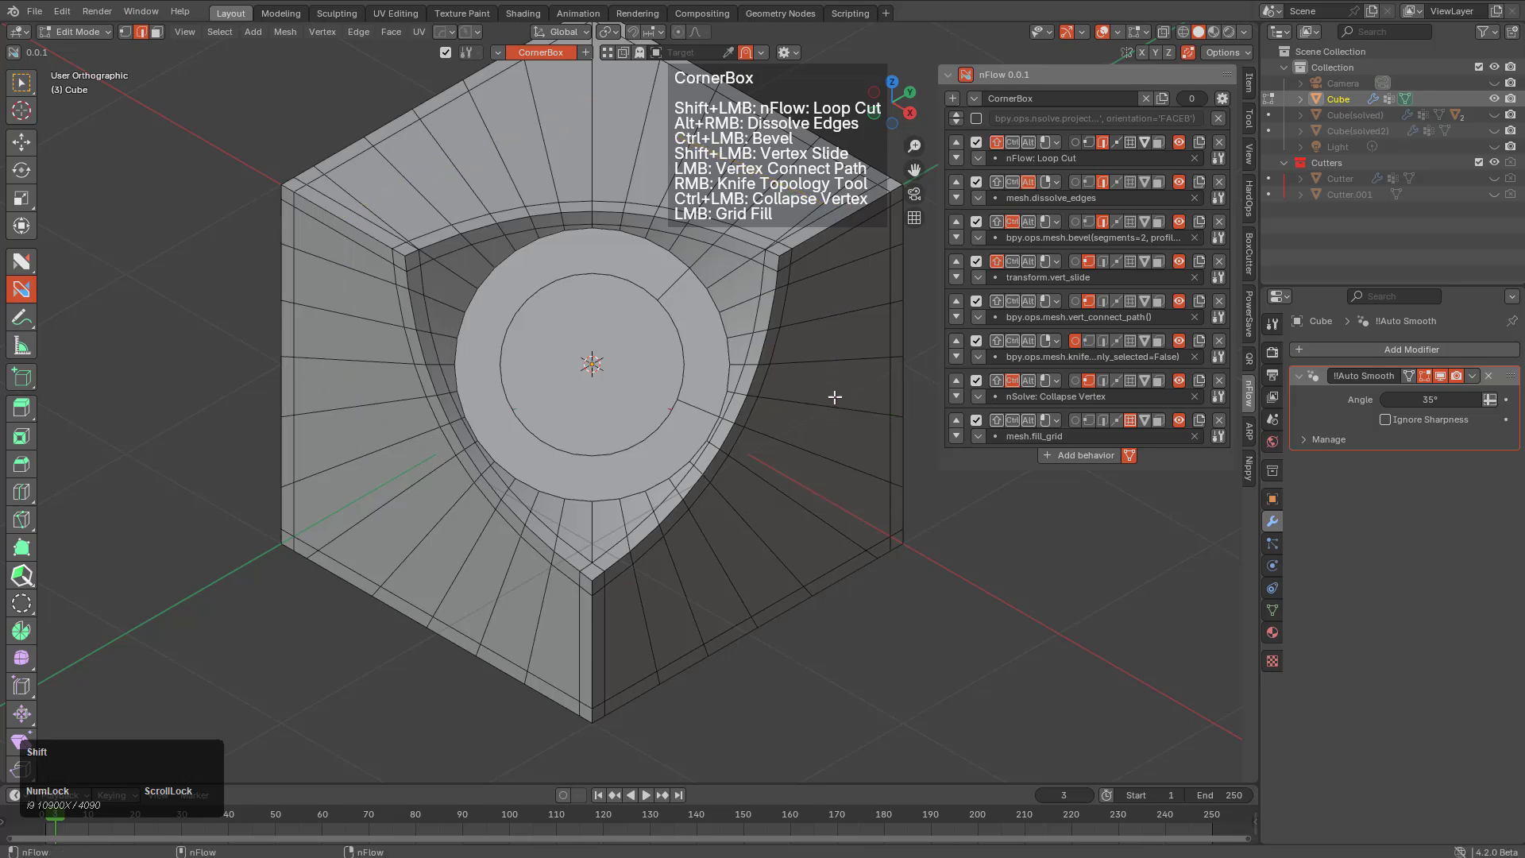
Slide the crowded vertices beside the cutout's right corner along the beveled arc to separate the converging edges
{"action": "middle_click_drag", "start_coordinate": [726, 409], "coordinate": [599, 543], "text": "shift"}
{"action": "scroll", "coordinate": [675, 373], "scroll_direction": "up", "scroll_amount": 2}
{"action": "scroll", "coordinate": [689, 337], "scroll_direction": "down", "scroll_amount": 2}
{"action": "scroll", "coordinate": [689, 336], "scroll_direction": "up", "scroll_amount": 6}
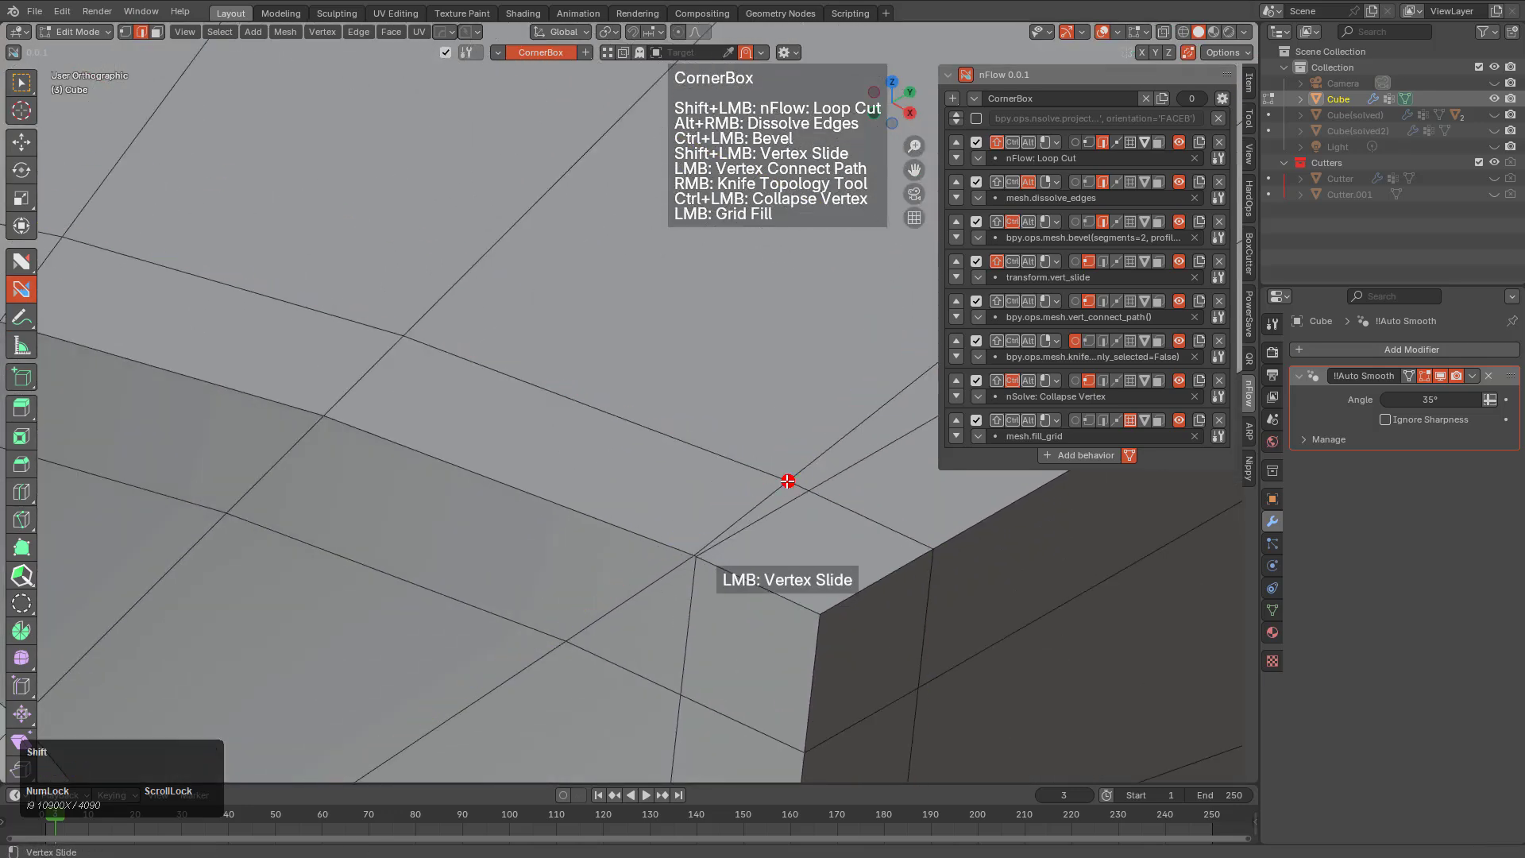
{"action": "left_click", "coordinate": [712, 459], "text": "shift"}
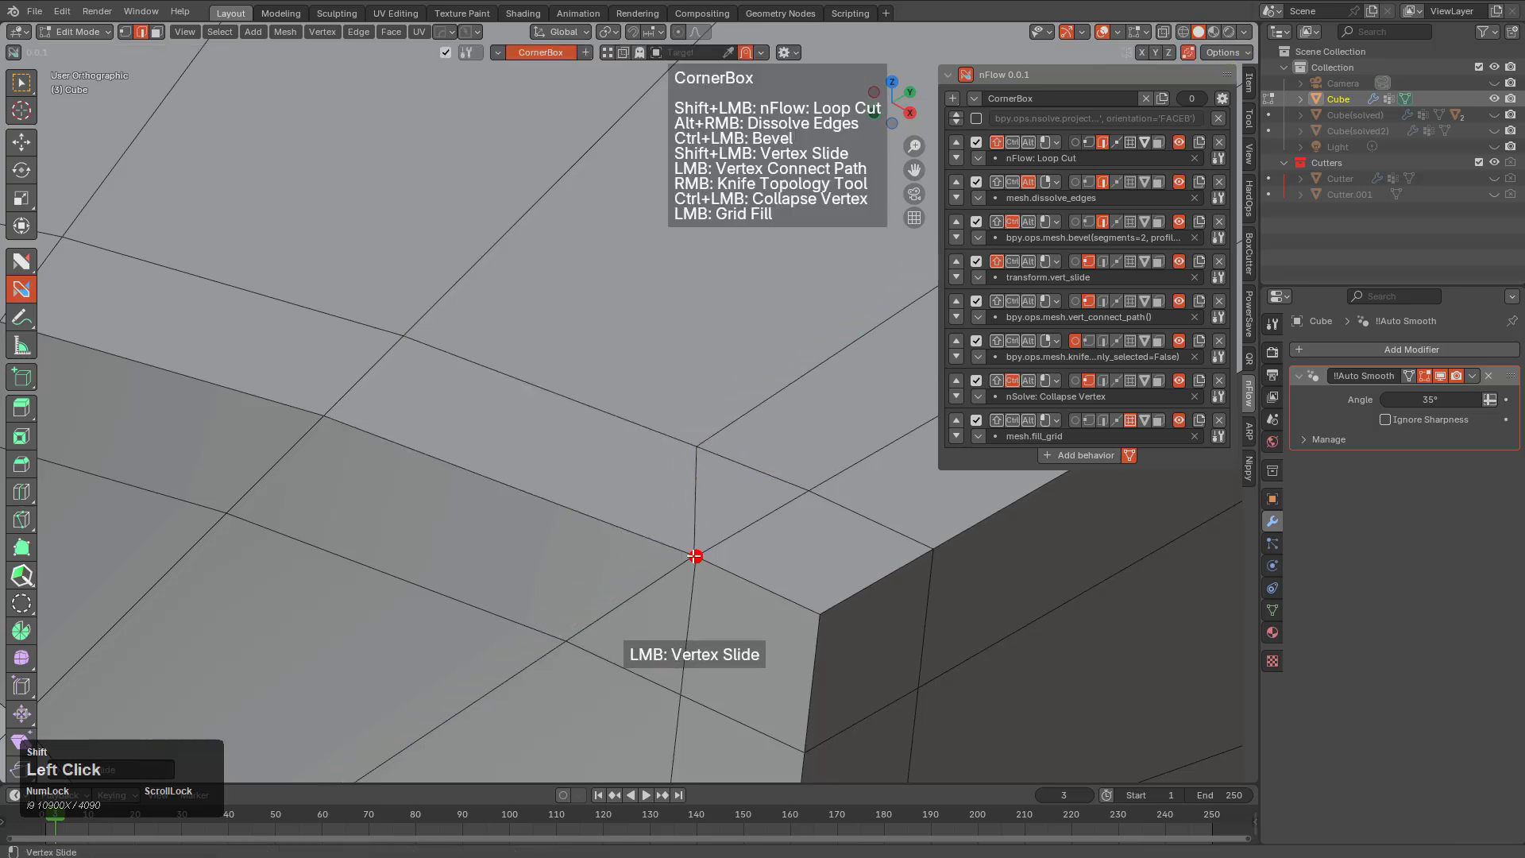
{"action": "mouse_move", "coordinate": [694, 556]}
{"action": "left_mouse_down", "text": "shift"}
{"action": "mouse_move", "coordinate": [646, 528]}
{"action": "mouse_move", "coordinate": [677, 542]}
{"action": "left_mouse_up", "text": "shift"}
{"action": "key", "text": "ctrl+z"}
{"action": "left_click_drag", "start_coordinate": [618, 501], "coordinate": [612, 562], "text": "shift"}
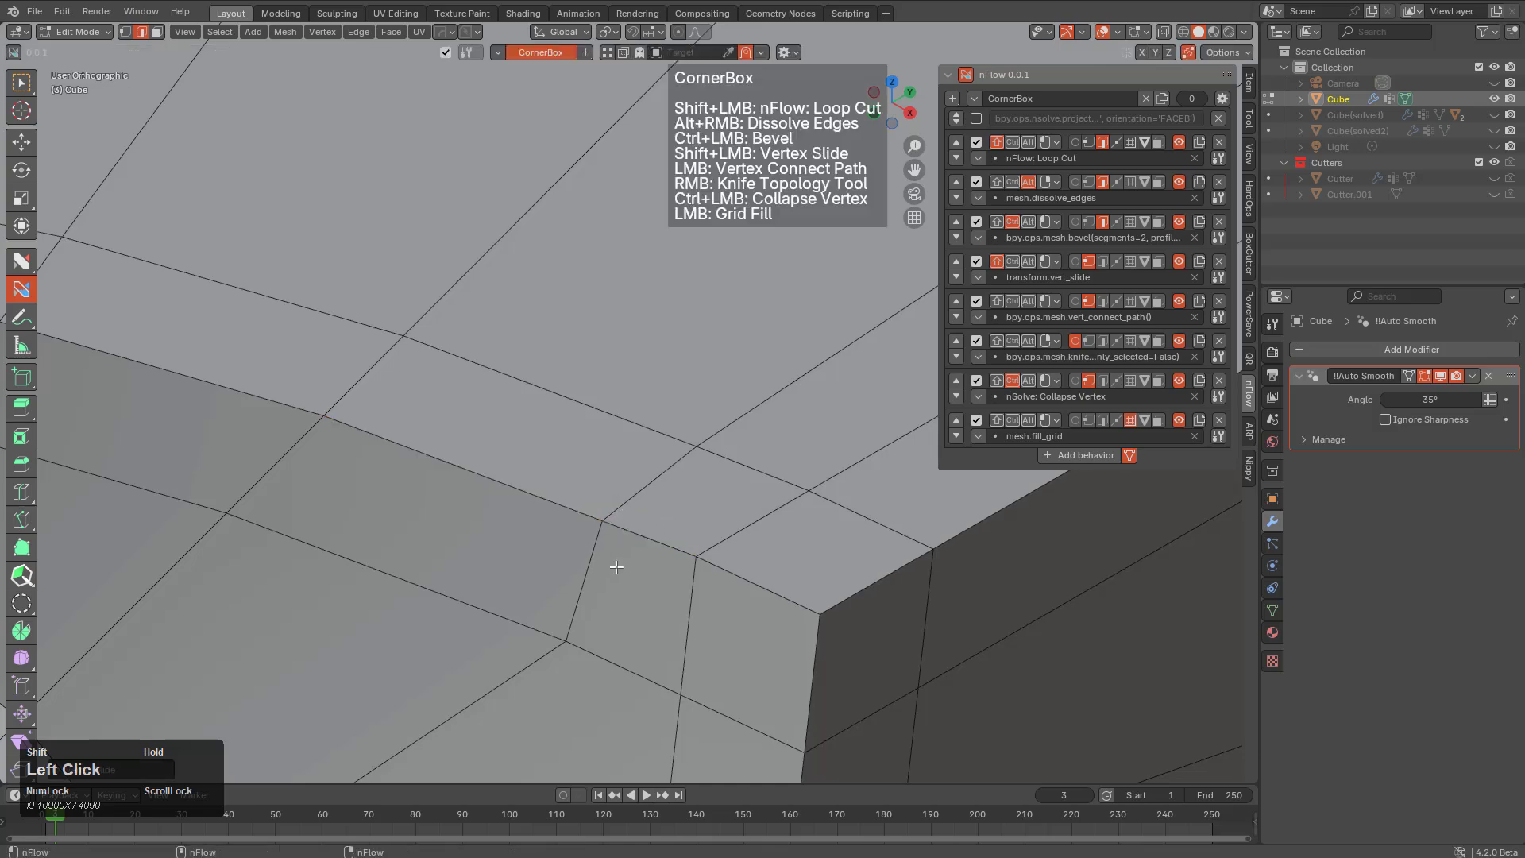
{"action": "scroll", "coordinate": [658, 549], "scroll_direction": "down", "scroll_amount": 2}
{"action": "scroll", "coordinate": [657, 550], "scroll_direction": "down", "scroll_amount": 6}
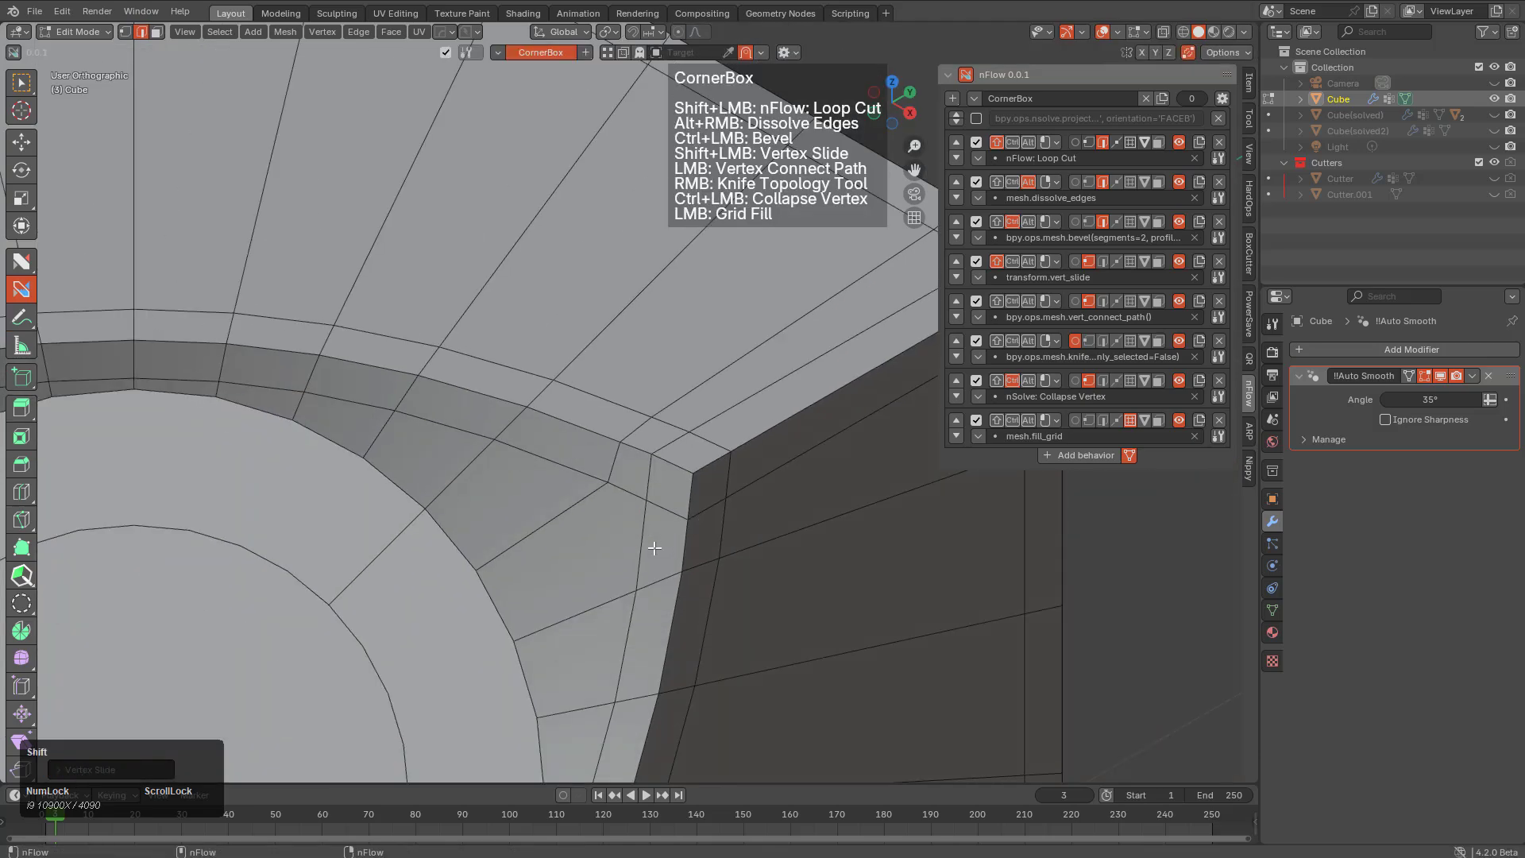
{"action": "scroll", "coordinate": [854, 425], "scroll_direction": "up", "scroll_amount": 2}
{"action": "scroll", "coordinate": [854, 425], "scroll_direction": "up", "scroll_amount": 6}
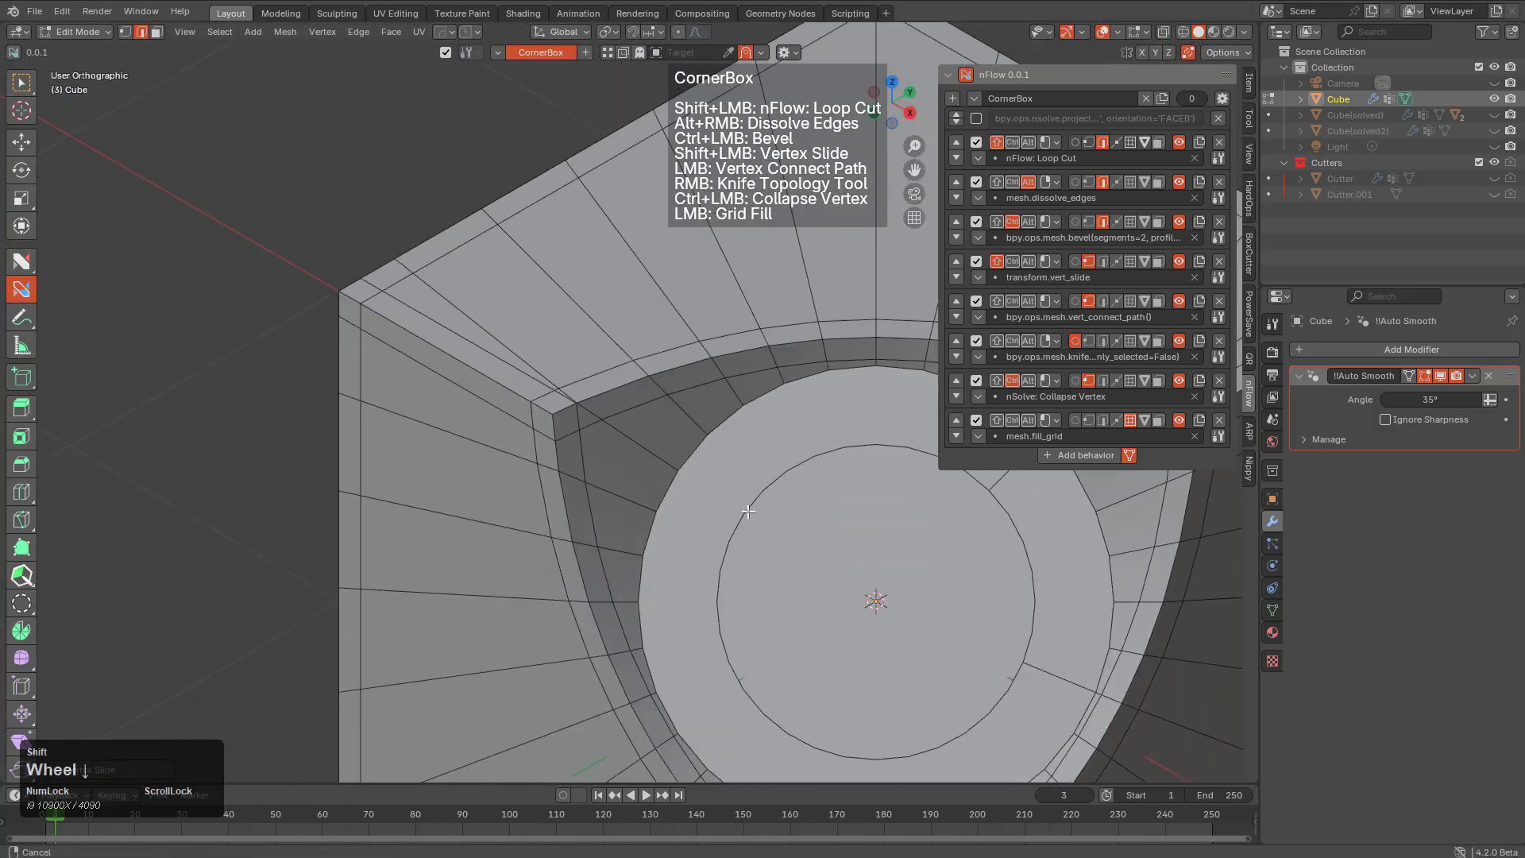
Slide the crowded vertices beside the cutout's left corner apart along their edges to separate the converging edges
{"action": "middle_click_drag", "start_coordinate": [397, 479], "coordinate": [765, 482], "text": "shift"}
{"action": "scroll", "coordinate": [829, 466], "scroll_direction": "up", "scroll_amount": 5}
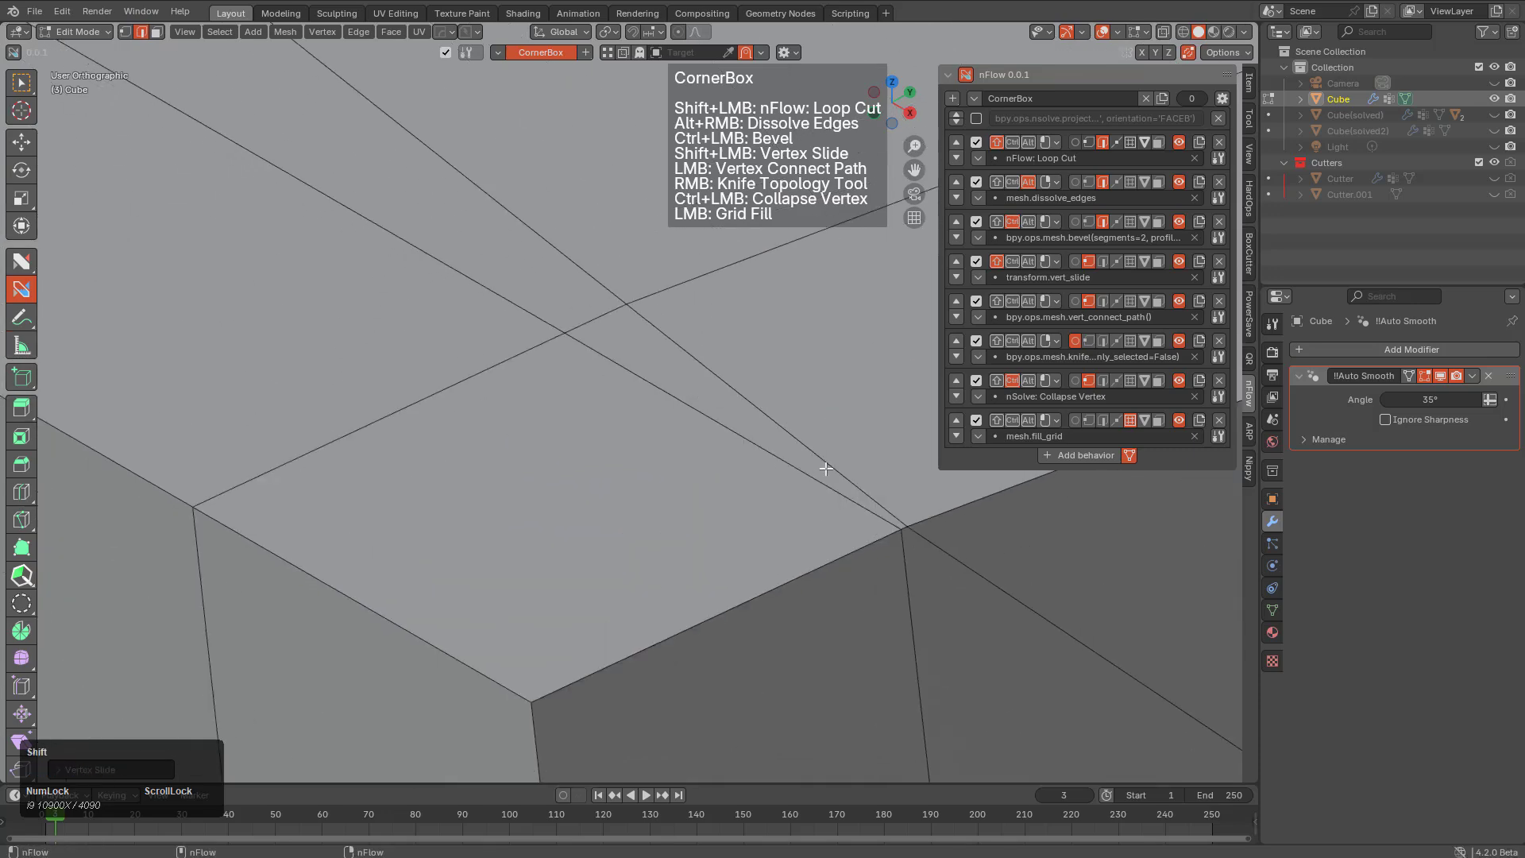
{"action": "left_click_drag", "start_coordinate": [707, 436], "coordinate": [877, 358], "text": "shift"}
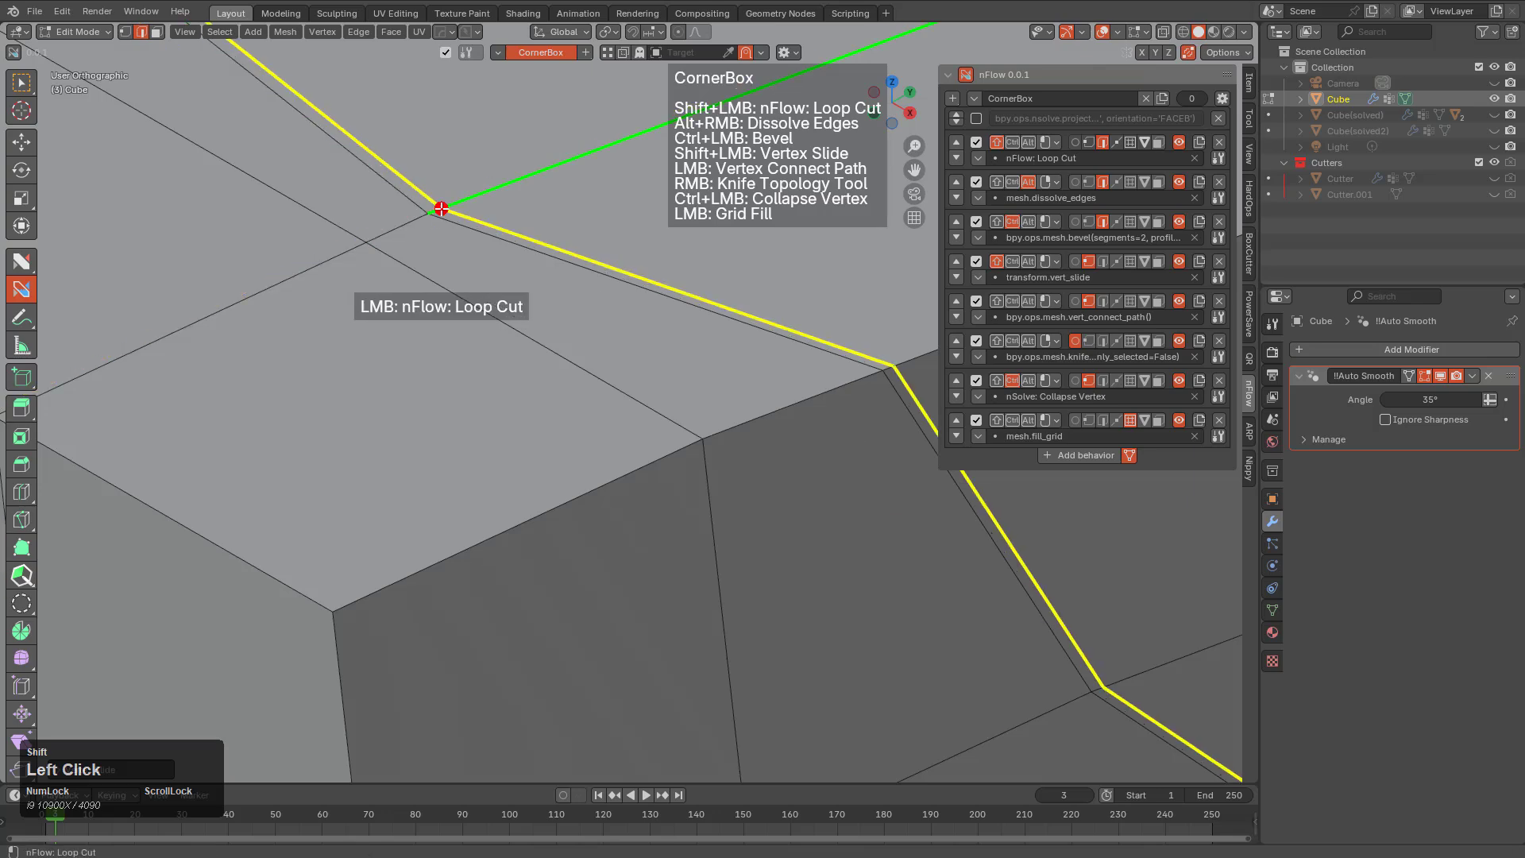
{"action": "left_click_drag", "start_coordinate": [429, 213], "coordinate": [614, 193], "text": "shift"}
{"action": "scroll", "coordinate": [715, 365], "scroll_direction": "down", "scroll_amount": 3}
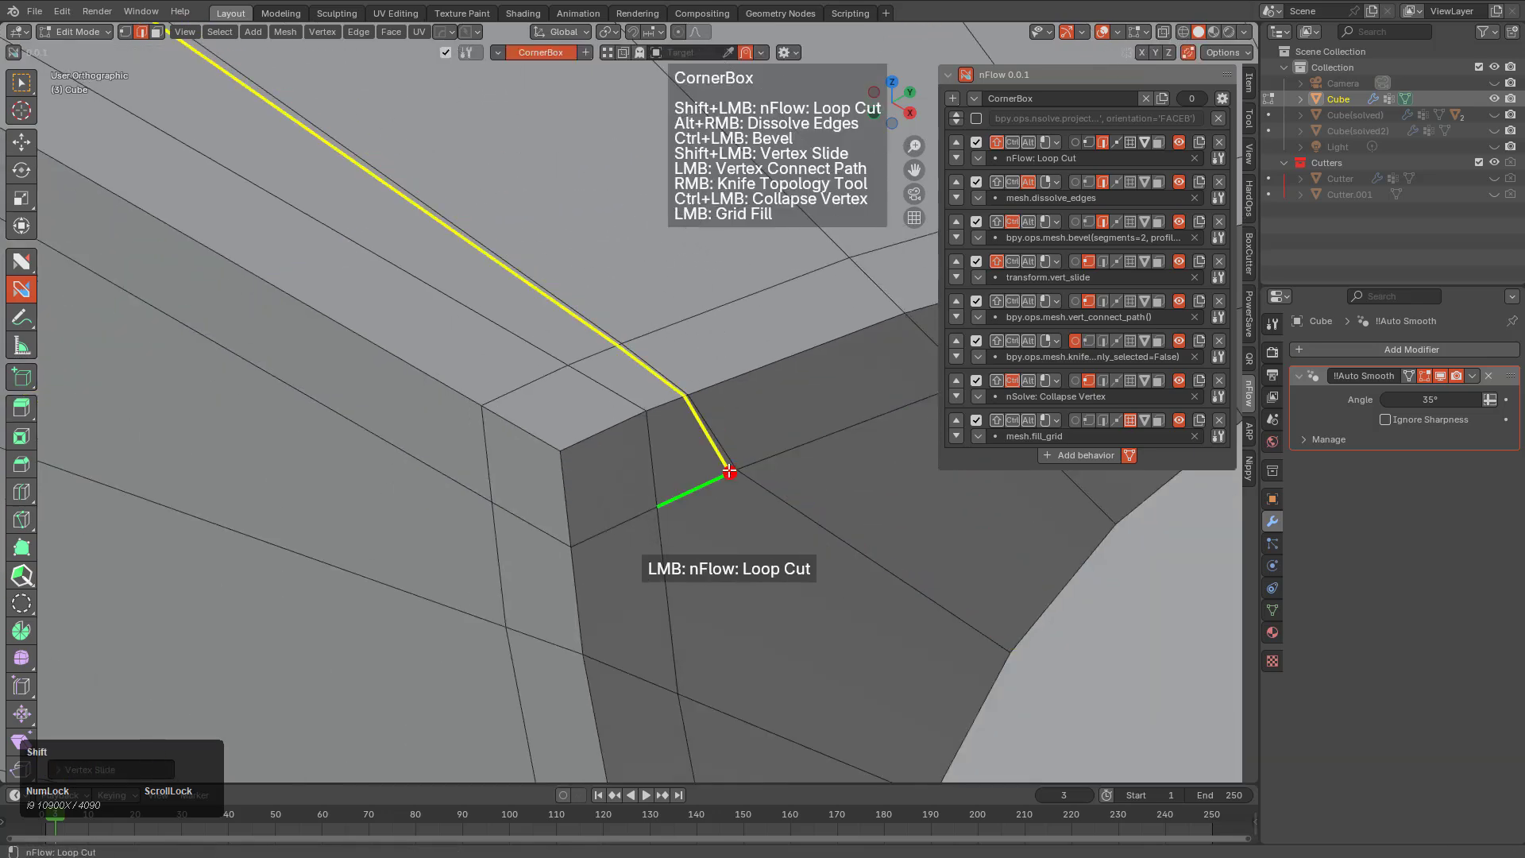
{"action": "left_click_drag", "start_coordinate": [737, 469], "coordinate": [766, 453], "text": "shift"}
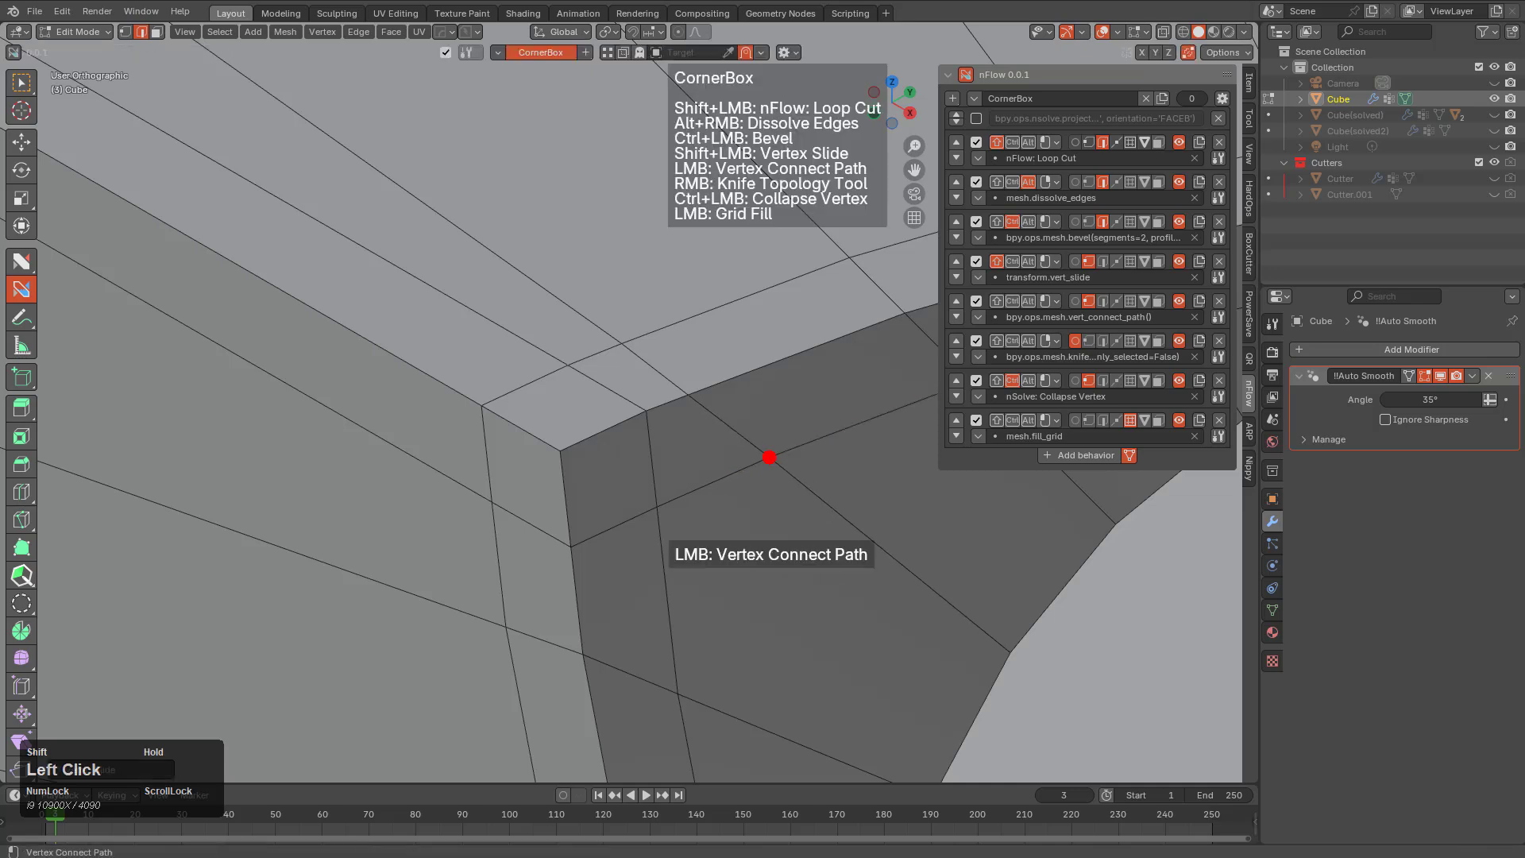
Extend the Bevel behavior's targets to whole edge loops, and bevel the recess's outer circular rim with 2 segments
{"action": "scroll", "coordinate": [766, 453], "scroll_direction": "down", "scroll_amount": 5}
{"action": "middle_click_drag", "start_coordinate": [765, 453], "coordinate": [579, 439]}
{"action": "scroll", "coordinate": [579, 439], "scroll_direction": "up", "scroll_amount": 4}
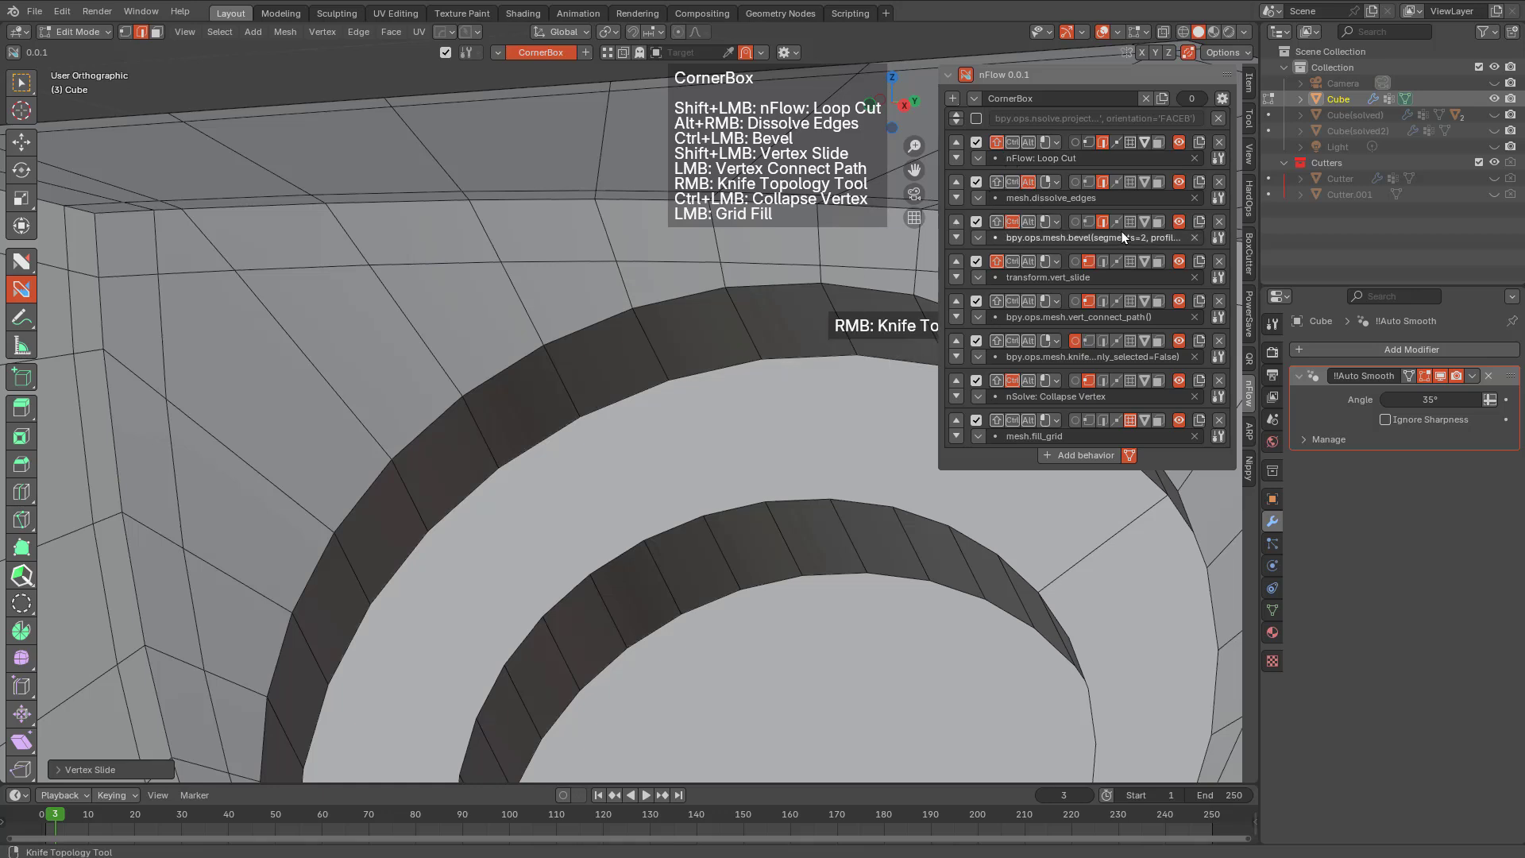
{"action": "left_click", "coordinate": [684, 297], "text": "ctrl"}
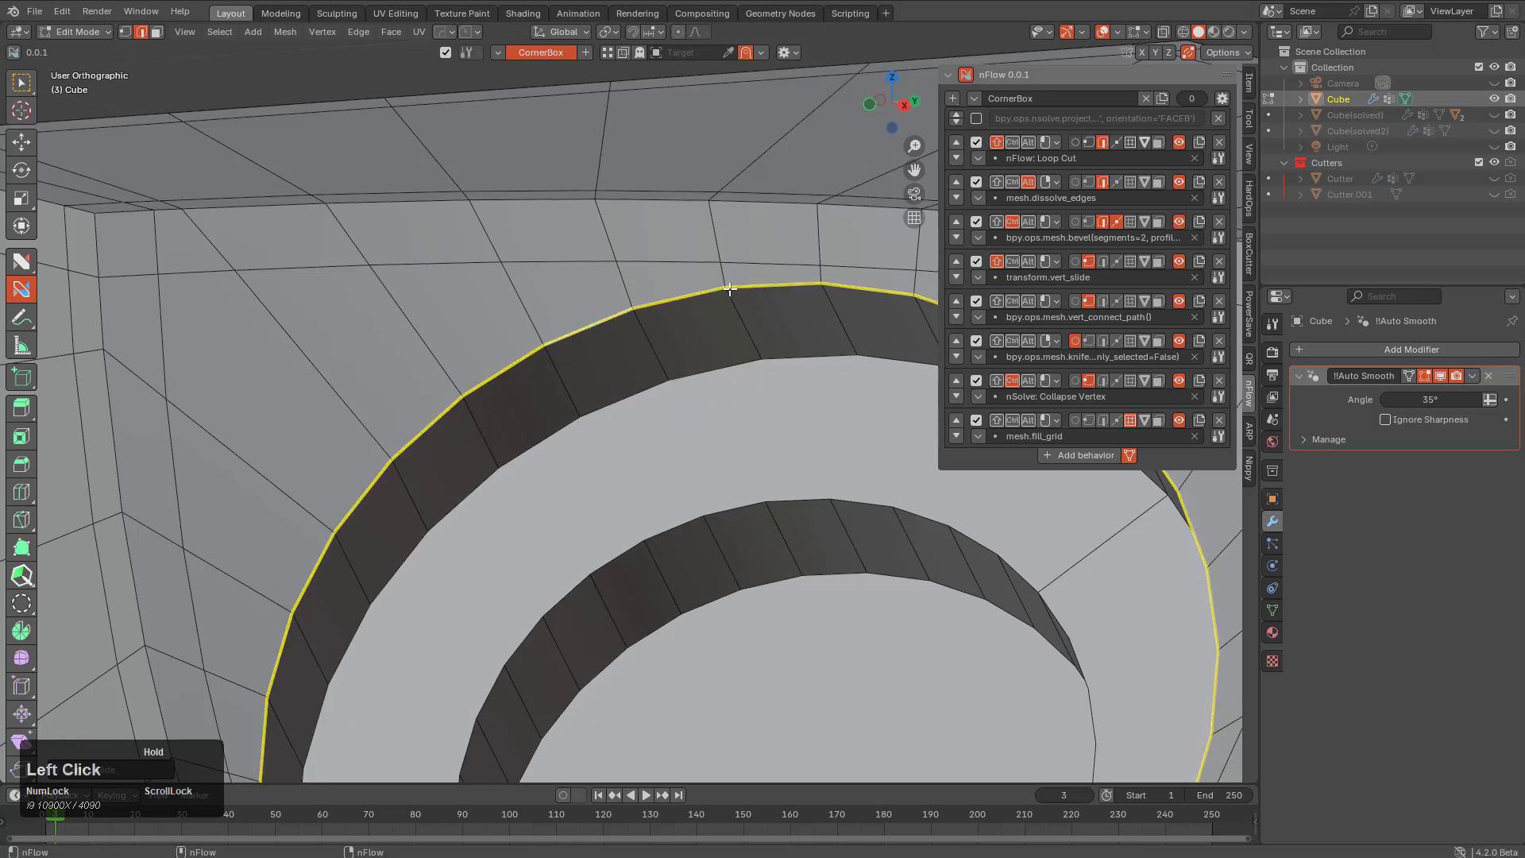
{"action": "left_click_drag", "start_coordinate": [729, 289], "coordinate": [749, 247], "text": "ctrl"}
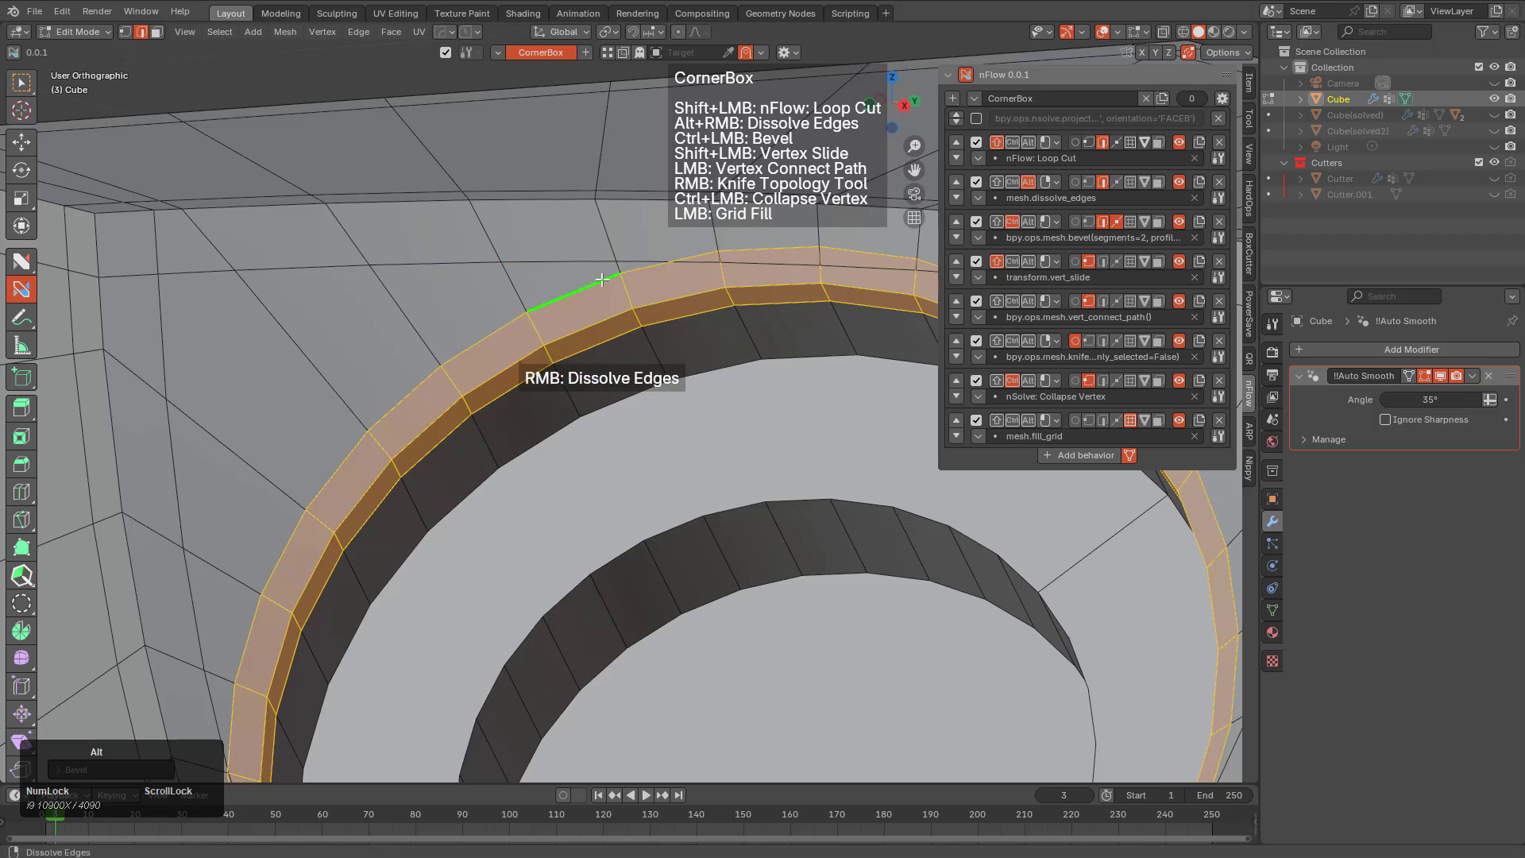
Disable the mesh.dissolve_edges behavior in the preset and dissolve the outermost edge loop of the circular rim's bevel
{"action": "left_click", "coordinate": [977, 183]}
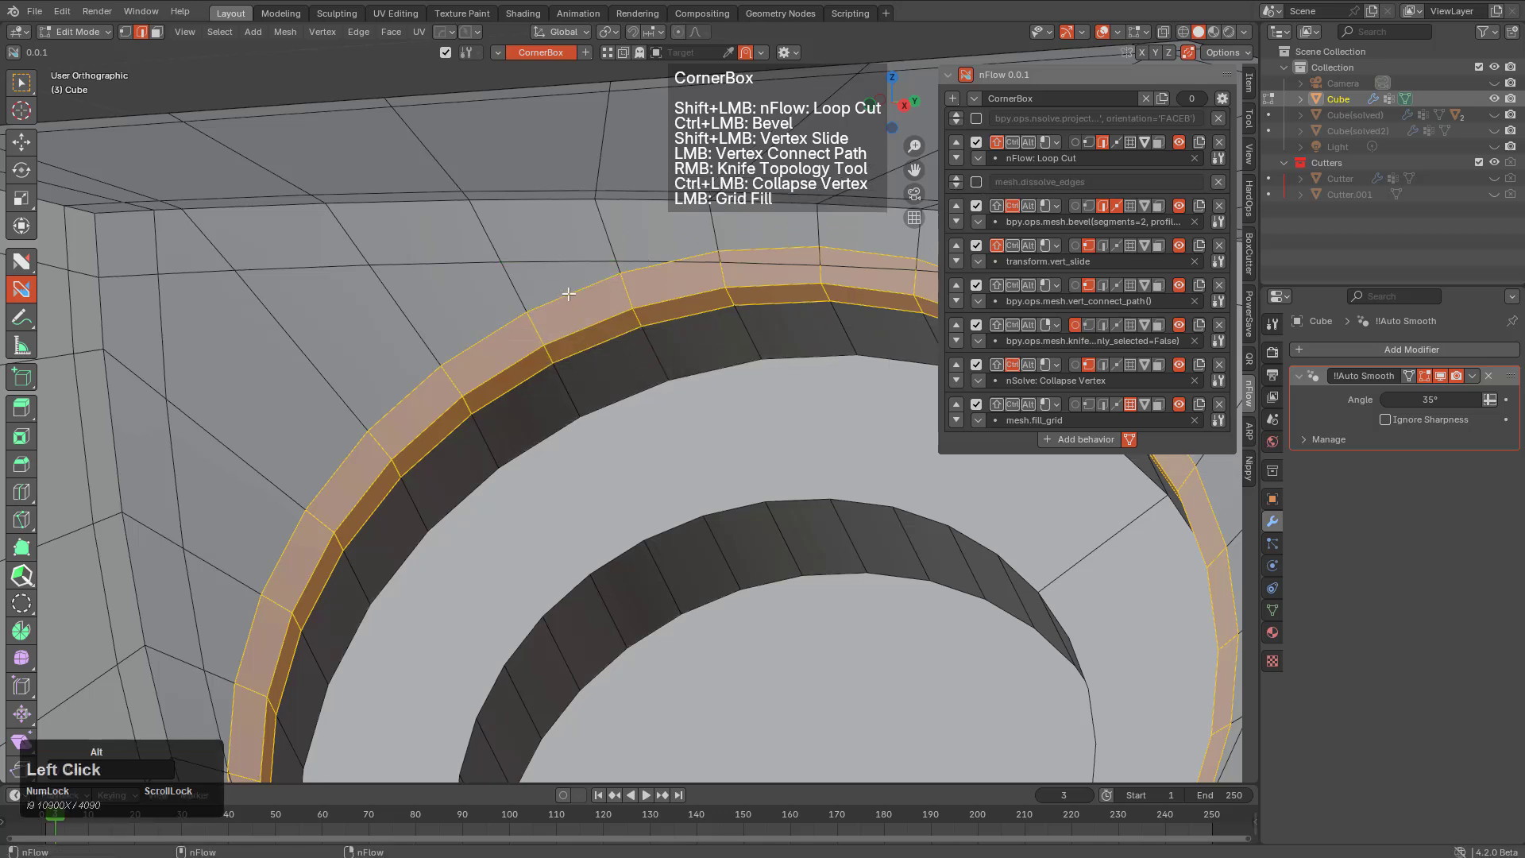
{"action": "key", "text": "ctrl+x"}
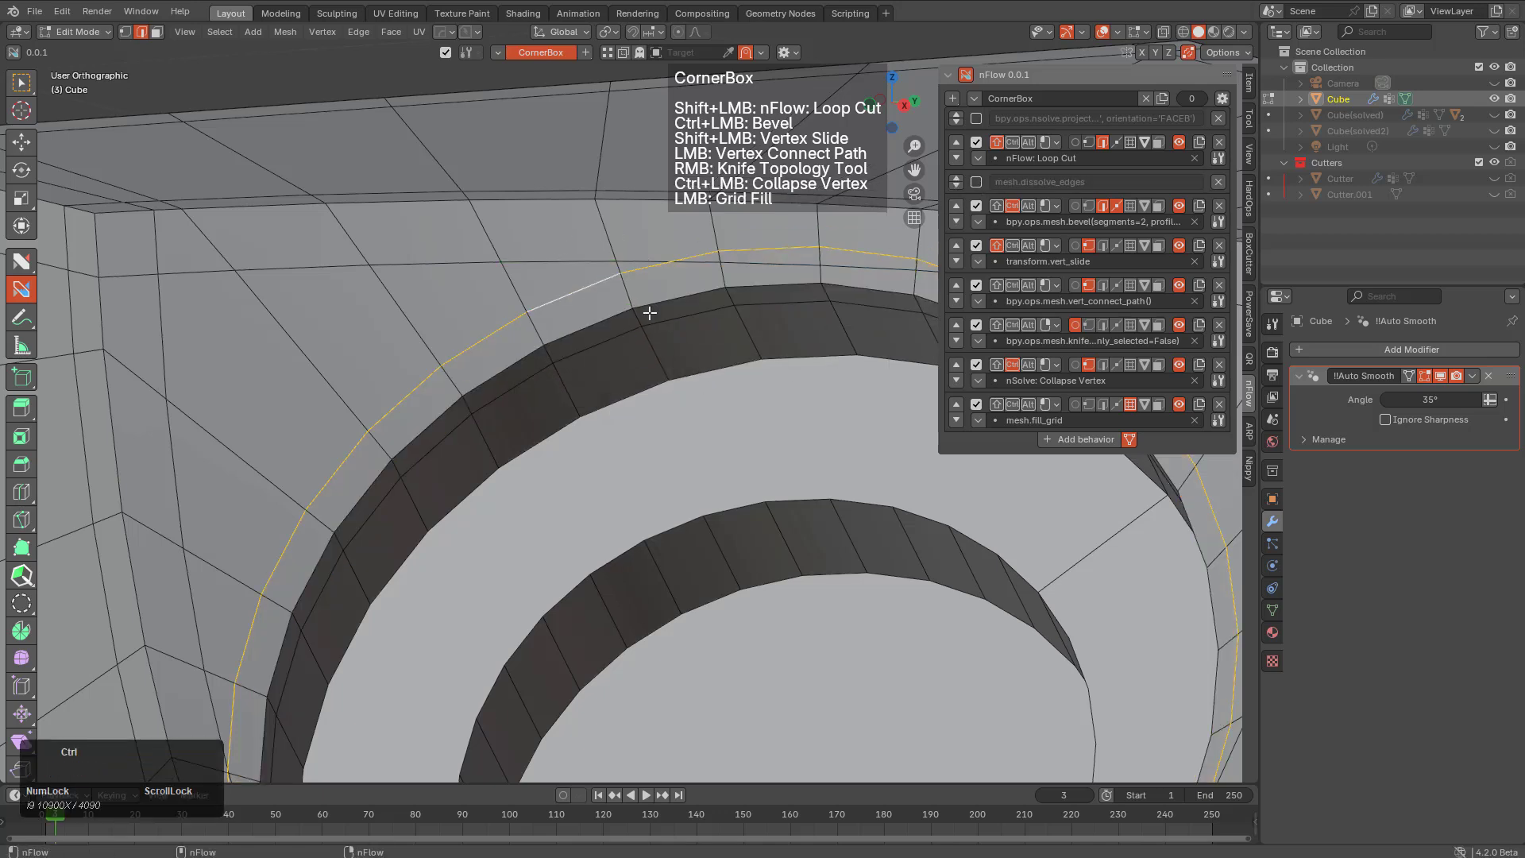
Bevel the rim of the inner circular recess by about 0.071 m with 2 segments and profile 1
{"action": "middle_click_drag", "start_coordinate": [647, 310], "coordinate": [783, 402]}
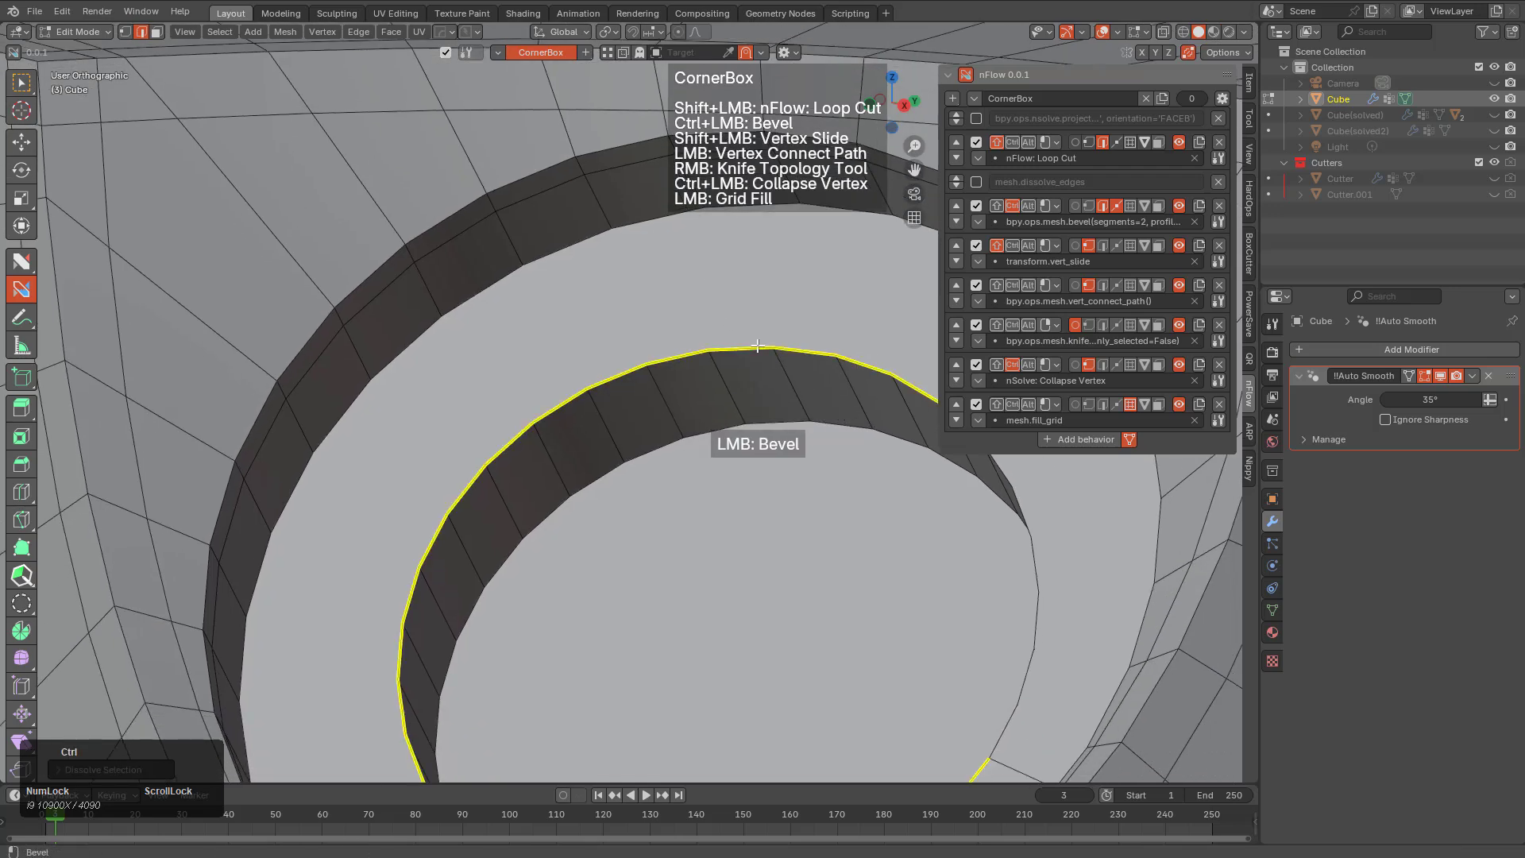
{"action": "left_click", "coordinate": [761, 344], "text": "ctrl"}
{"action": "key", "text": "Escape"}
{"action": "middle_click_drag", "start_coordinate": [746, 418], "coordinate": [715, 365]}
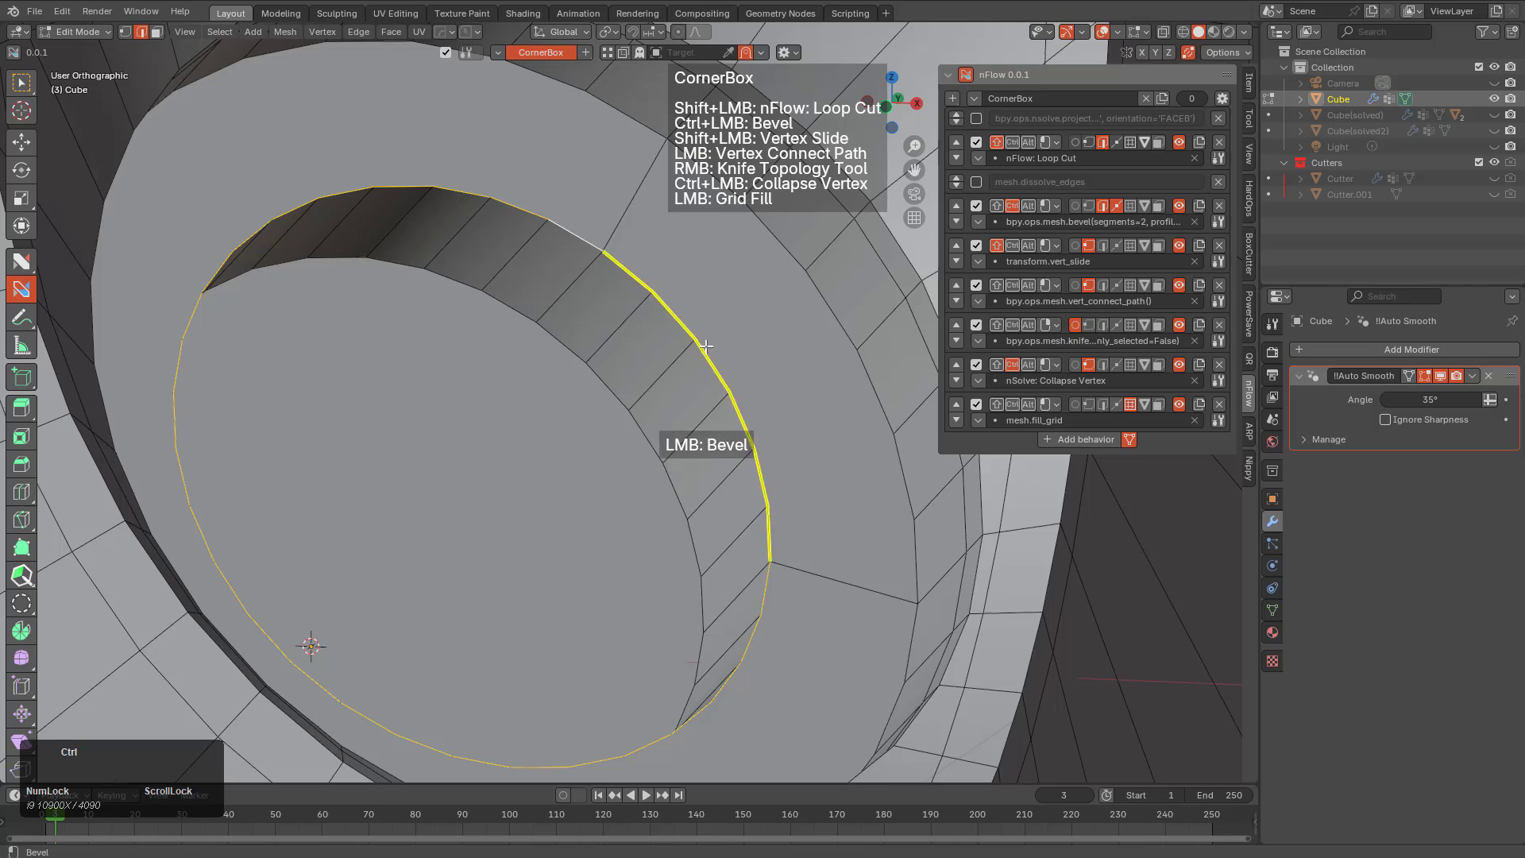
{"action": "left_click", "coordinate": [705, 346], "text": "ctrl"}
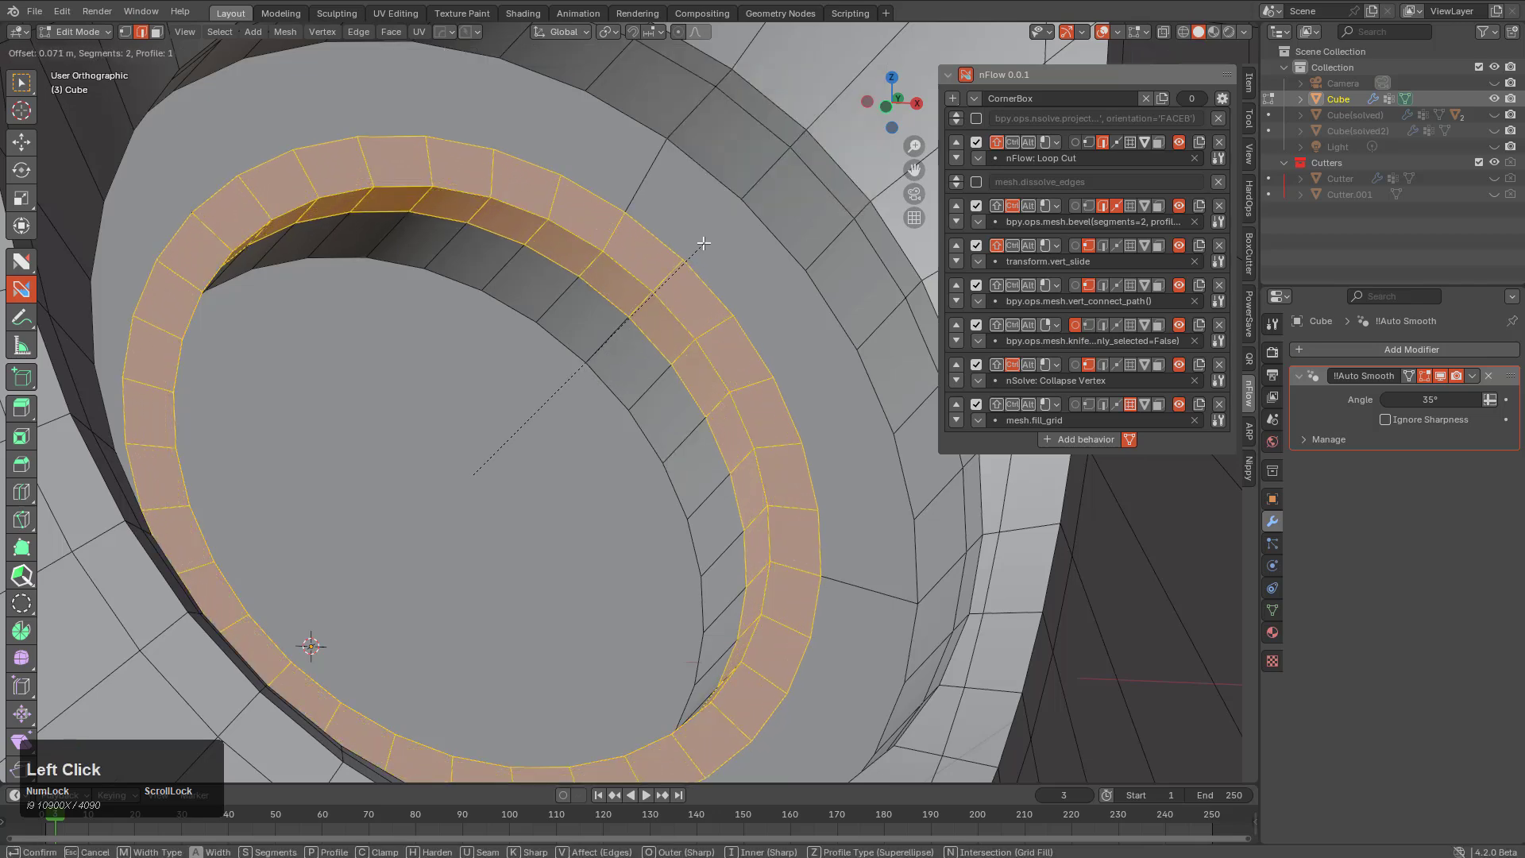
{"action": "left_click_drag", "start_coordinate": [704, 243], "coordinate": [703, 245], "text": "ctrl"}
Bevel the edge loop around the inner recess's floor with 2 segments and profile 1, and clear the selection
{"action": "left_click_drag", "start_coordinate": [607, 386], "coordinate": [525, 286], "text": "ctrl"}
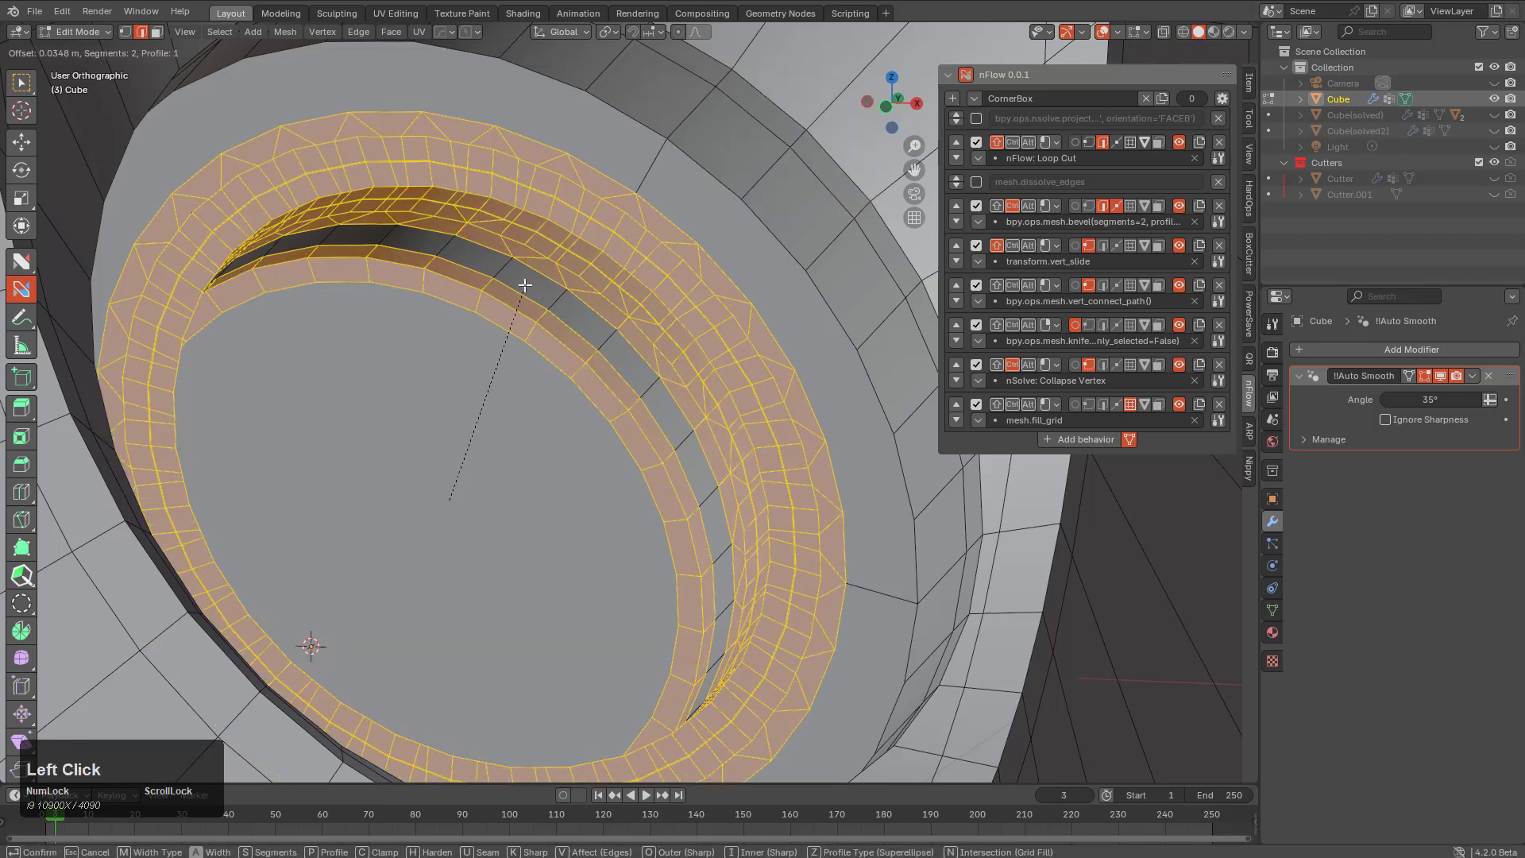
{"action": "right_click", "coordinate": [525, 286]}
{"action": "left_click", "coordinate": [599, 377], "text": "ctrl"}
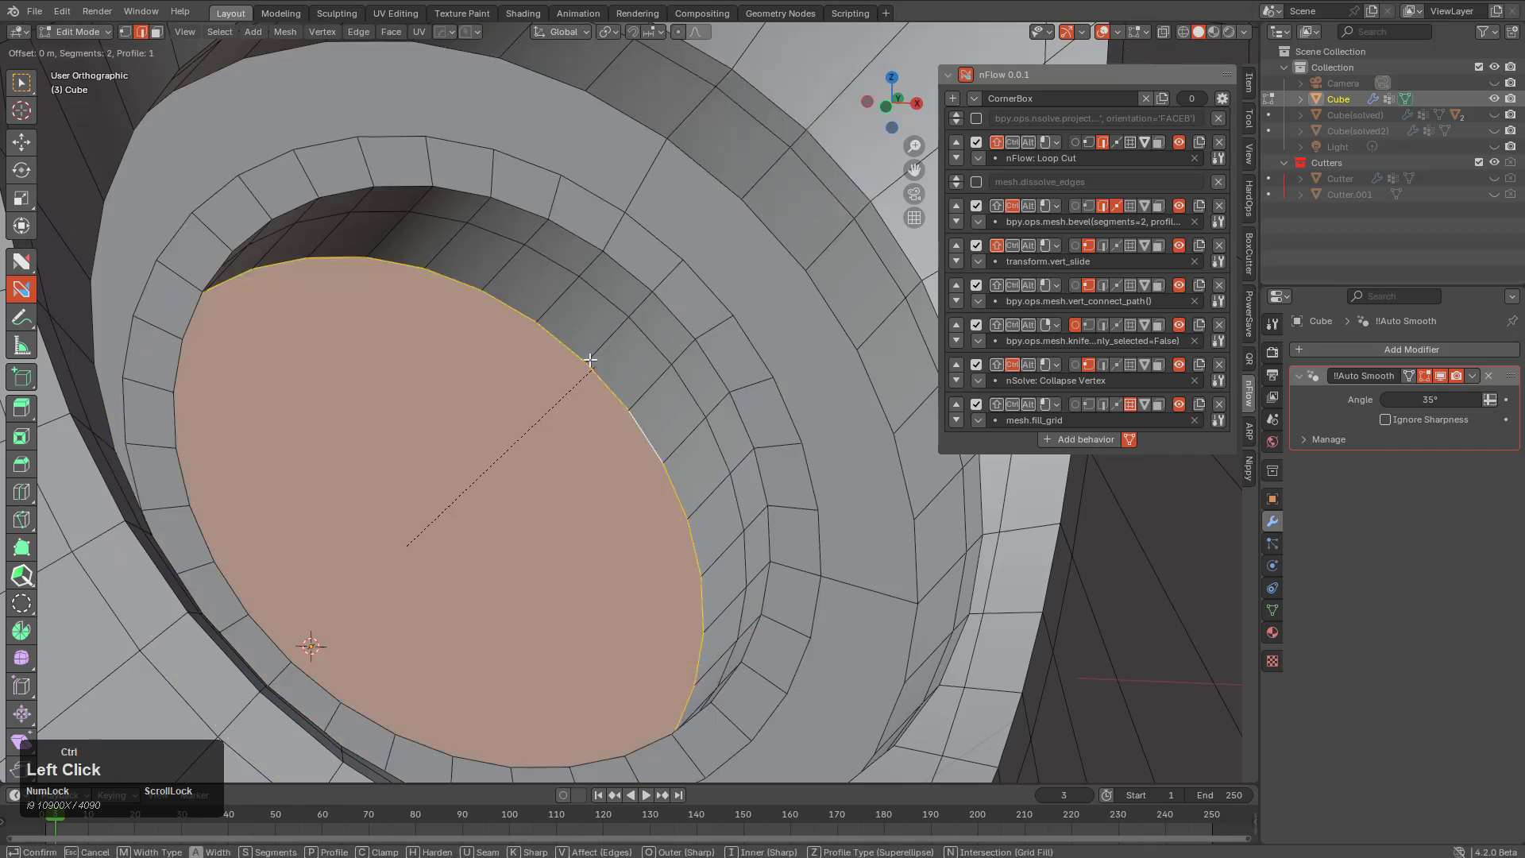
{"action": "left_click", "coordinate": [554, 272]}
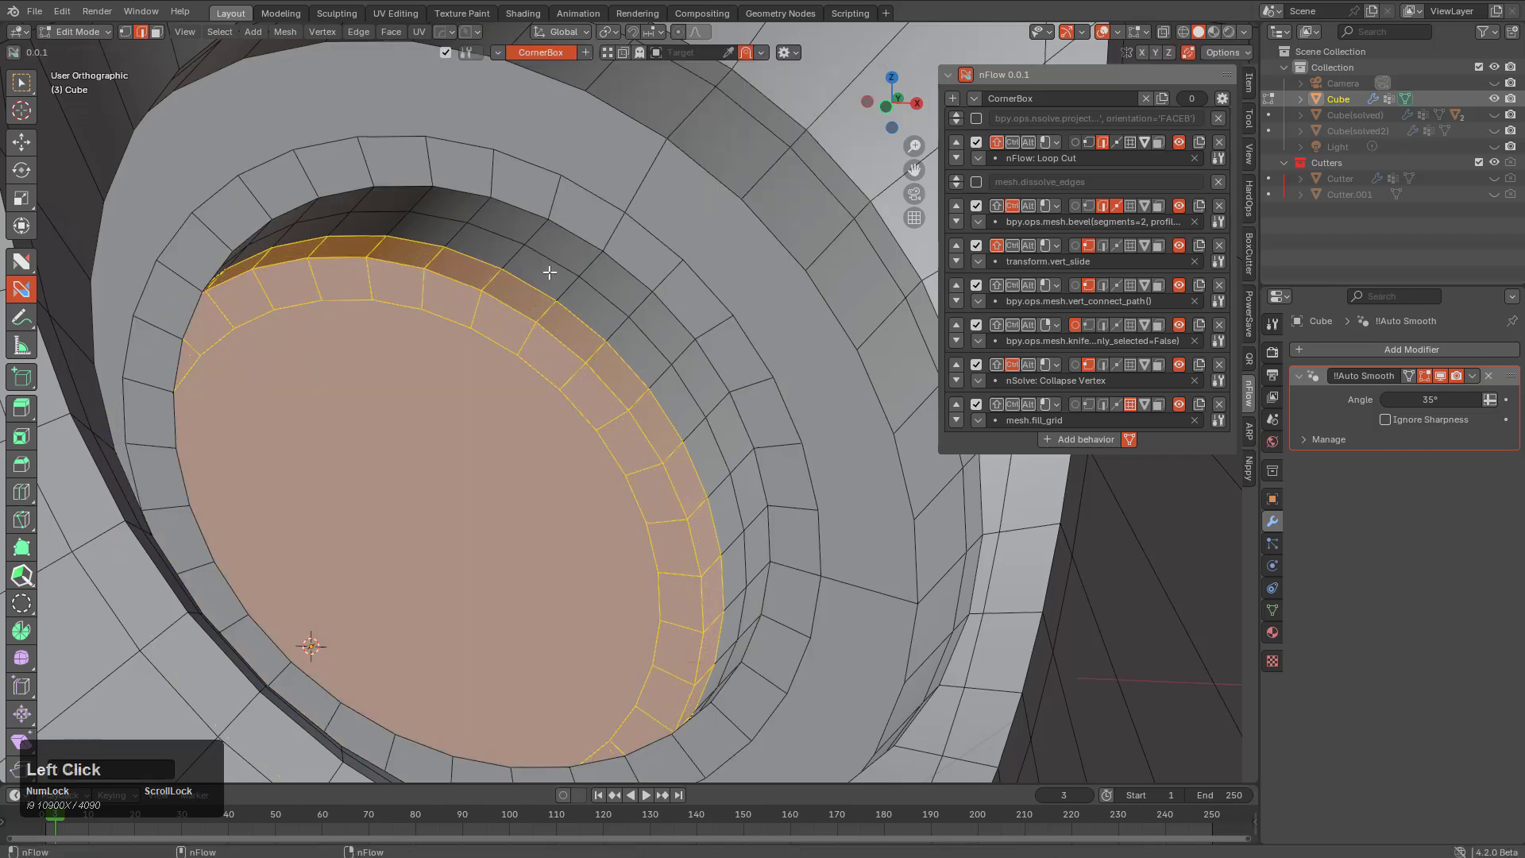
{"action": "key", "text": "a"}
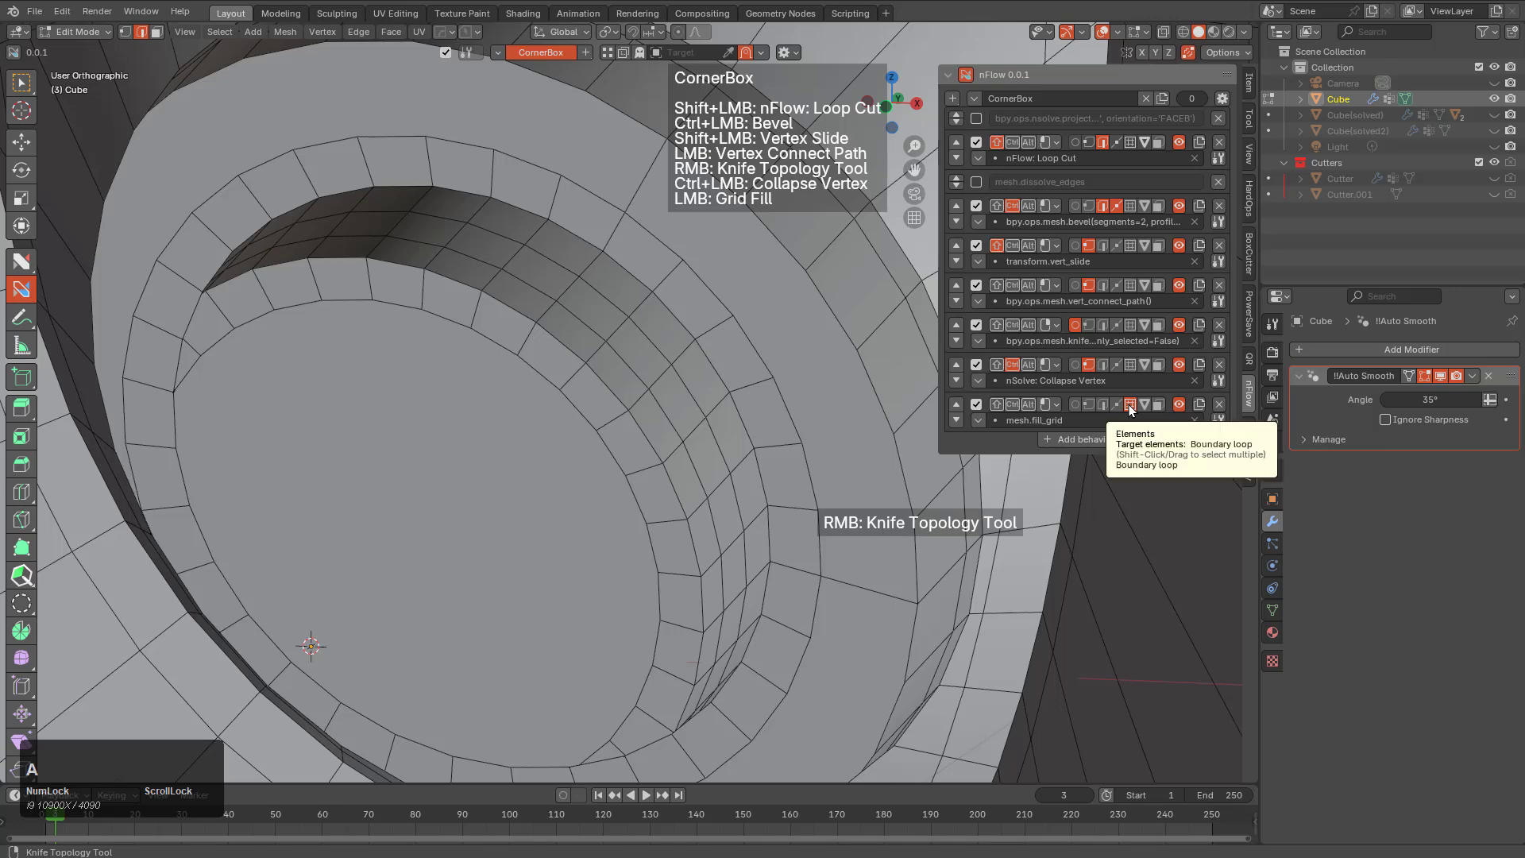
{"action": "key", "text": "ctrl"}
Delete the floor face of the inner recess and grid fill the hole with a span of 6
{"action": "middle_click_drag", "start_coordinate": [583, 411], "coordinate": [517, 476]}
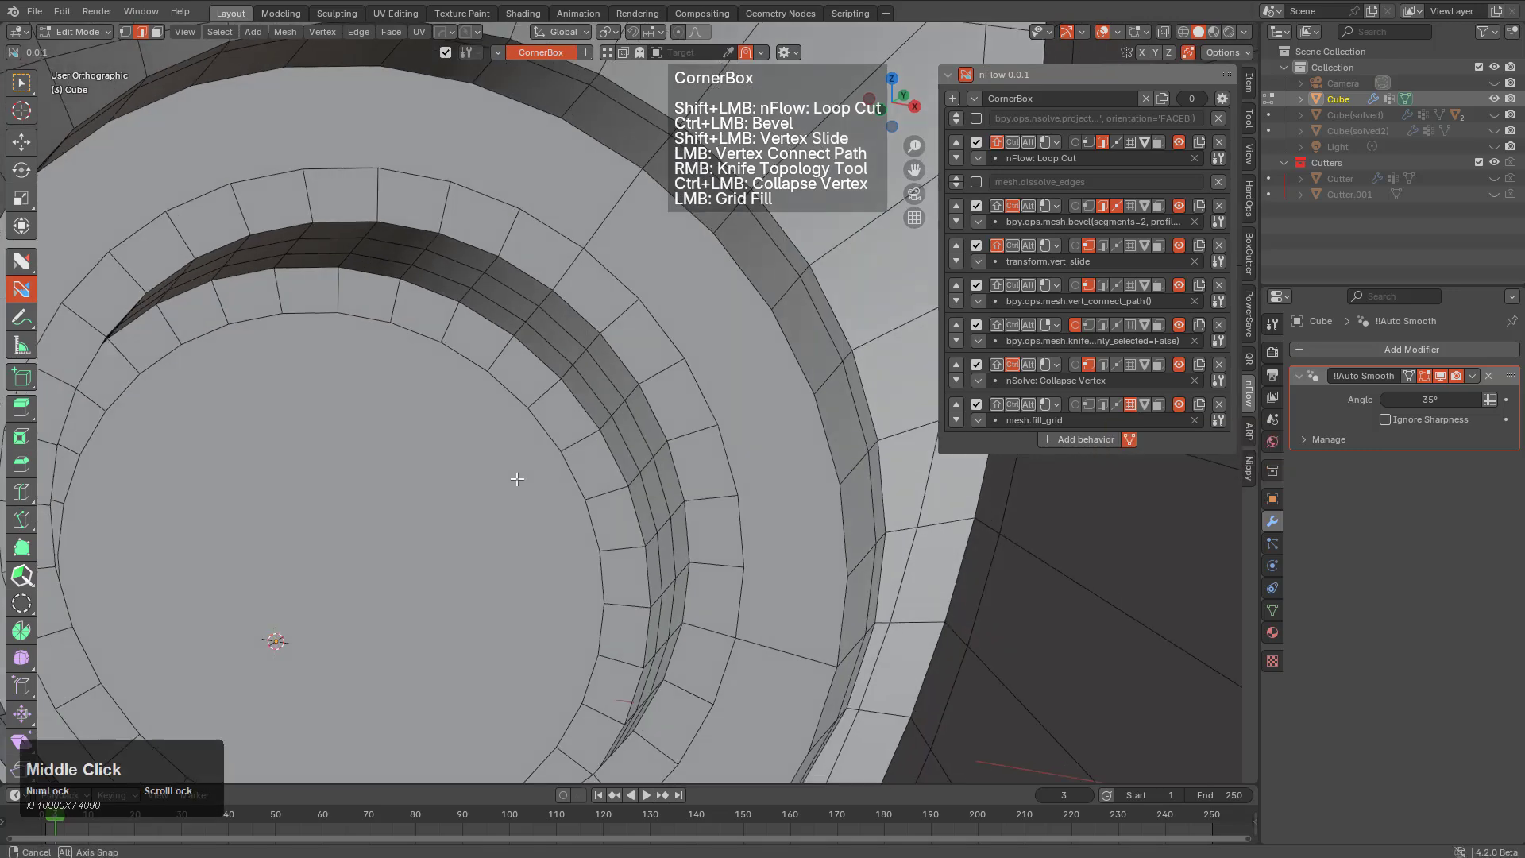
{"action": "scroll", "coordinate": [422, 510], "scroll_direction": "down", "scroll_amount": 4}
{"action": "middle_click_drag", "start_coordinate": [415, 503], "coordinate": [566, 453], "text": "shift"}
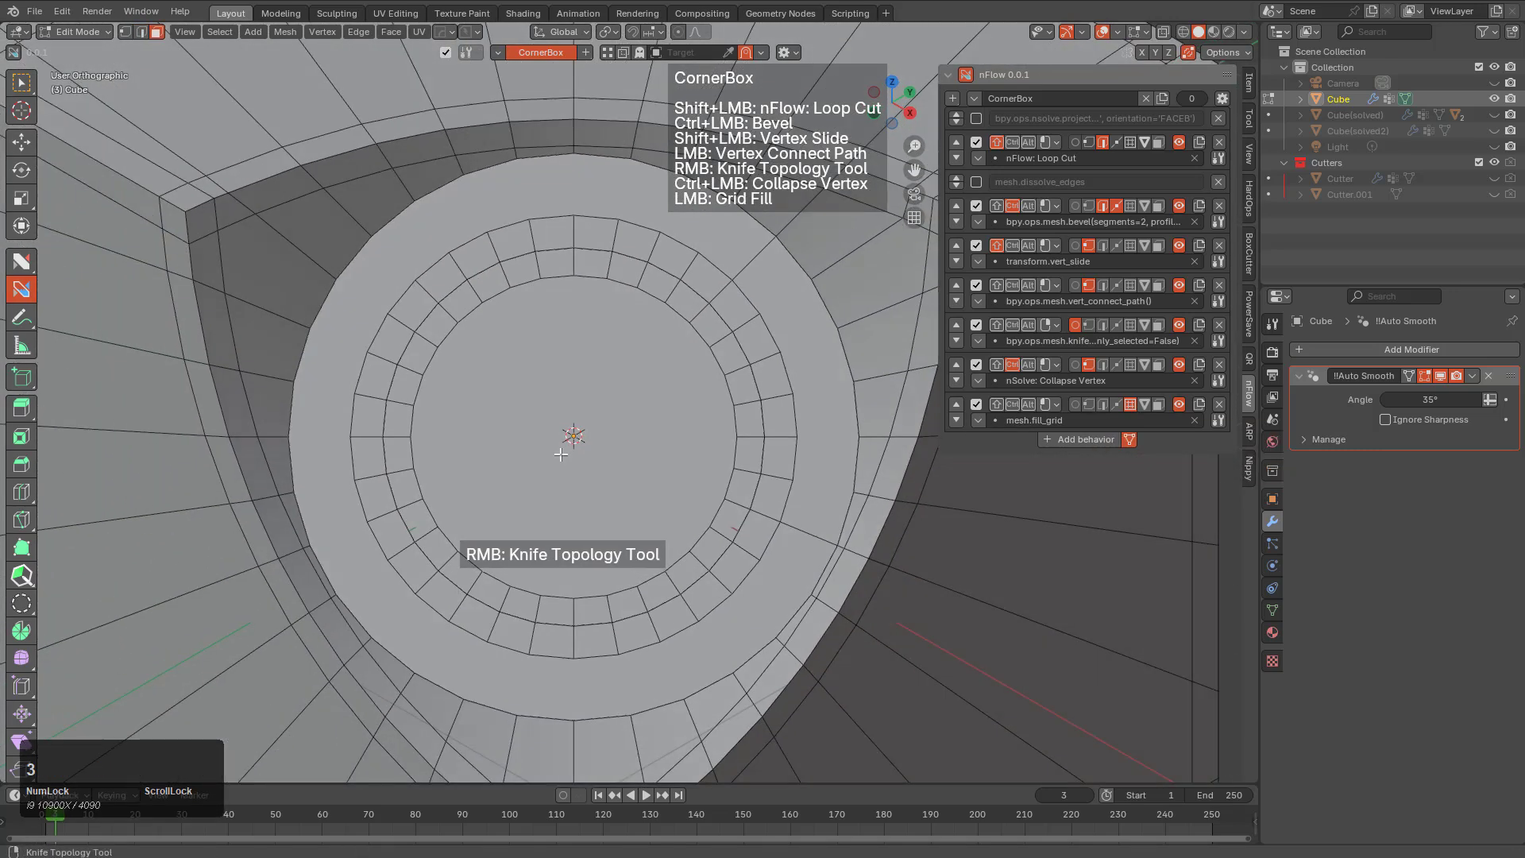
{"action": "left_click", "coordinate": [568, 436]}
{"action": "key", "text": "x"}
{"action": "left_click", "coordinate": [558, 450]}
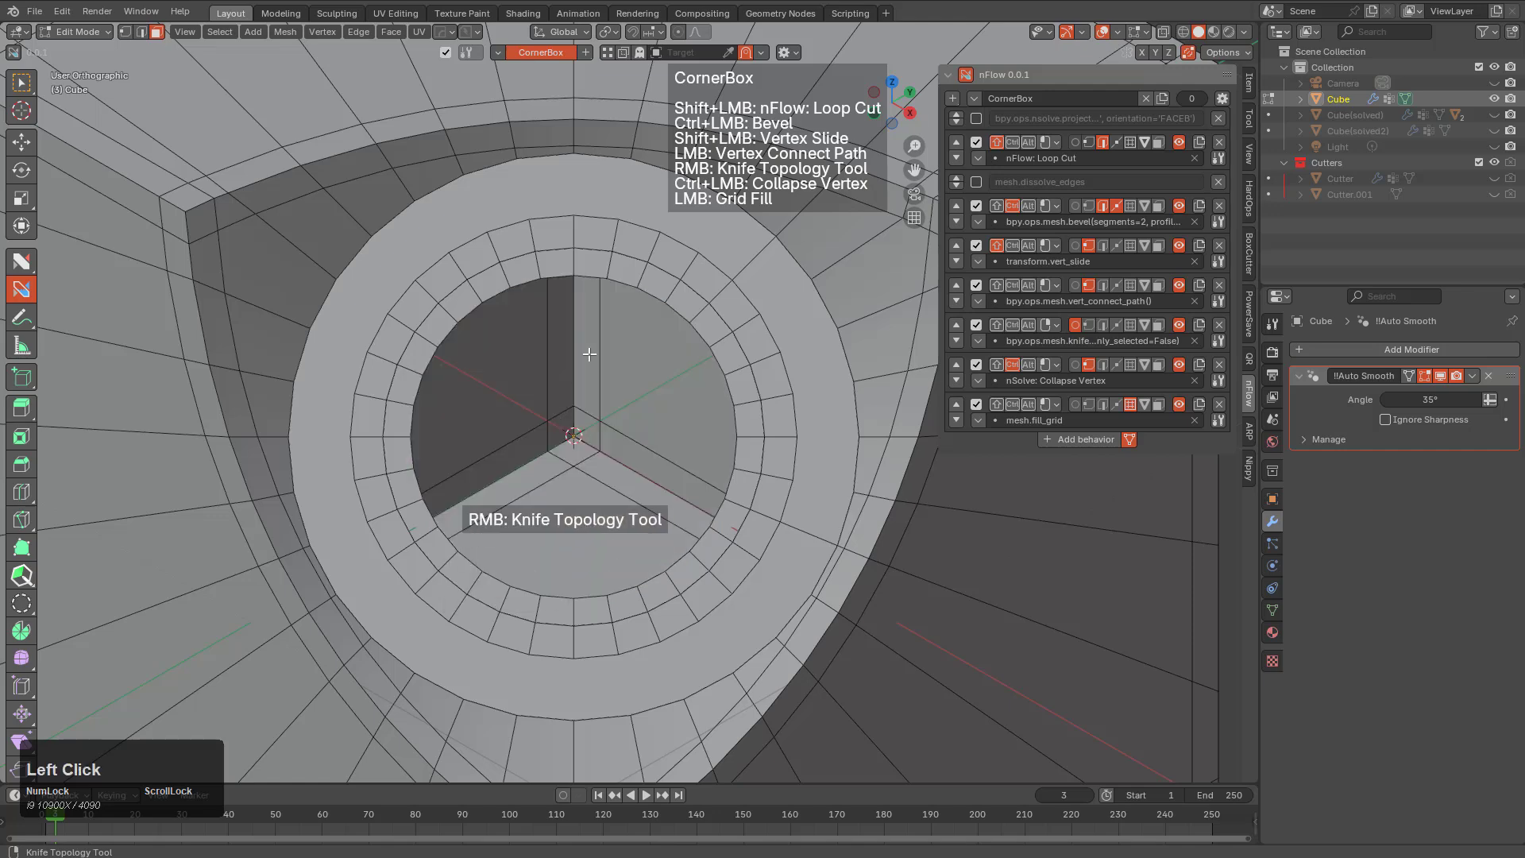
{"action": "left_click", "coordinate": [624, 281]}
{"action": "key", "text": "F9"}
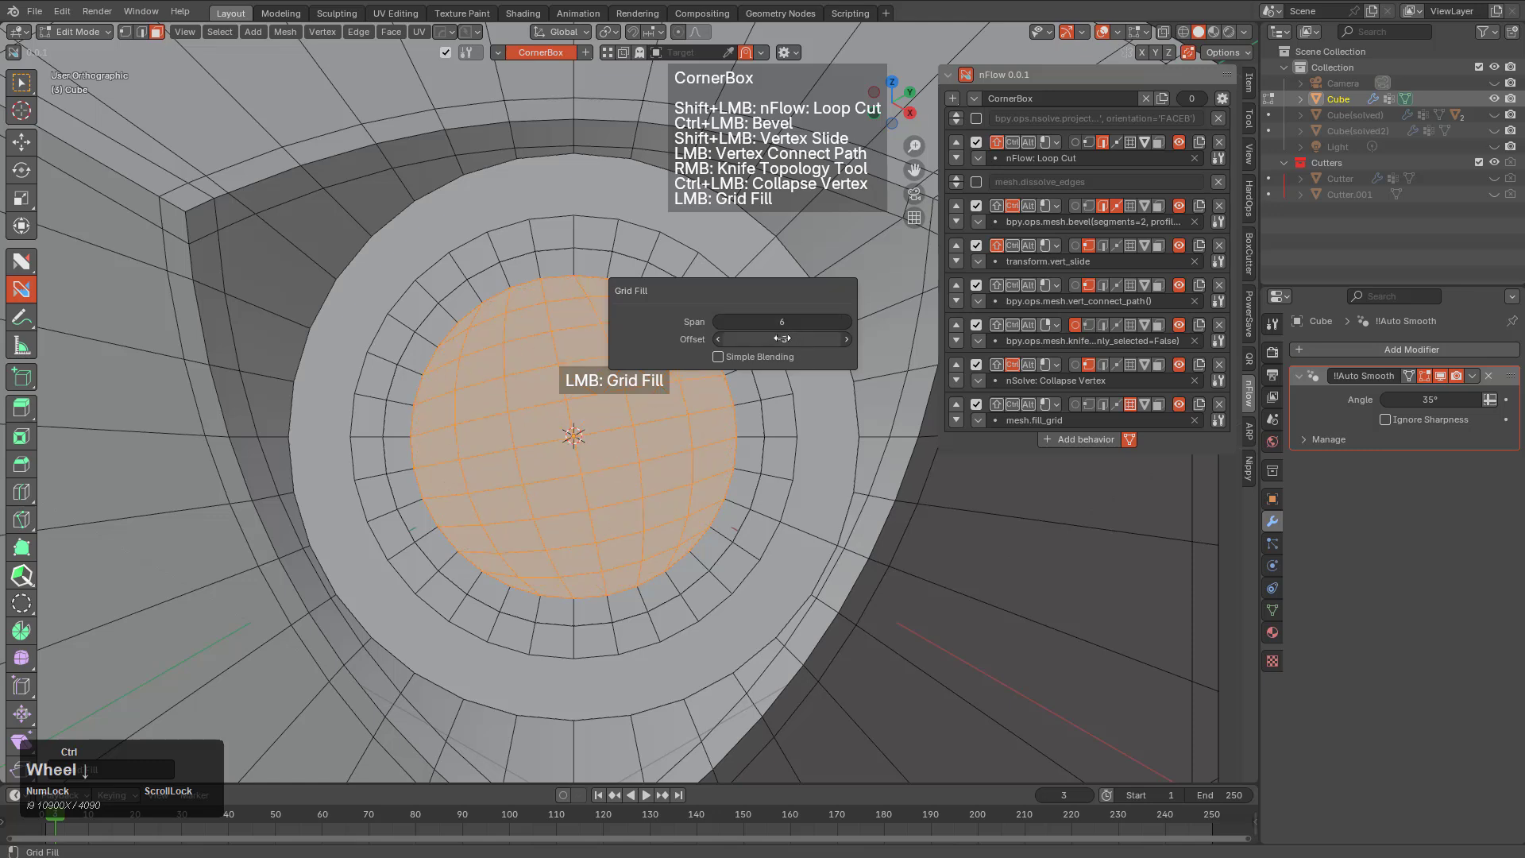
Try to bevel the outer recess's floor edge loop by about 0.062 m and select the ring faces inside it
{"action": "middle_click_drag", "start_coordinate": [444, 310], "coordinate": [495, 236]}
{"action": "scroll", "coordinate": [495, 236], "scroll_direction": "up", "scroll_amount": 2}
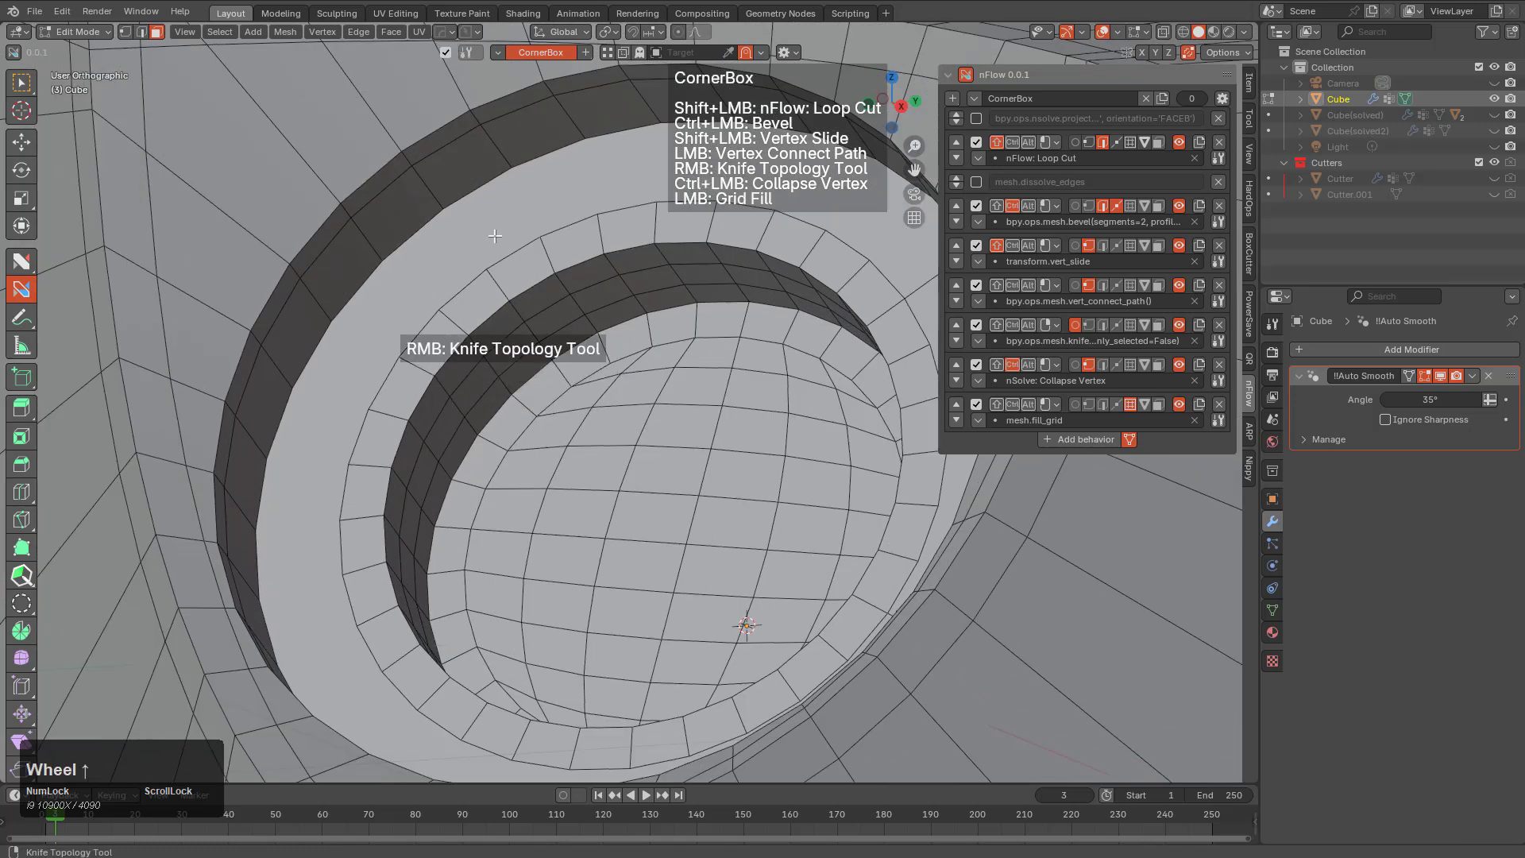
{"action": "left_click", "coordinate": [489, 169], "text": "ctrl"}
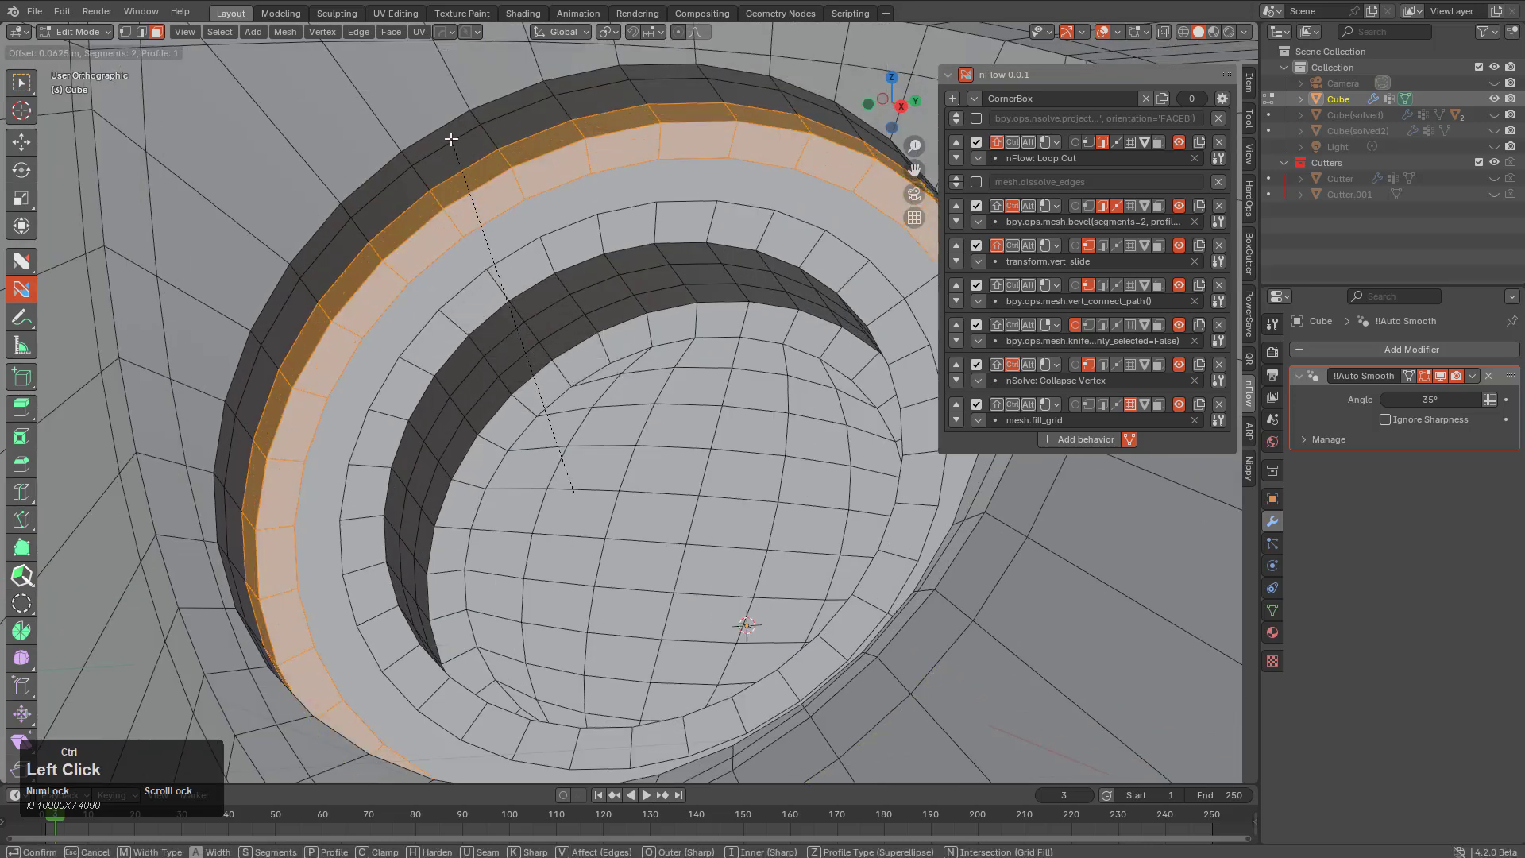
{"action": "left_click_drag", "start_coordinate": [454, 139], "coordinate": [454, 138], "text": "ctrl"}
{"action": "key", "text": "alt+a"}
{"action": "key", "text": "3"}
{"action": "left_click", "coordinate": [524, 224]}
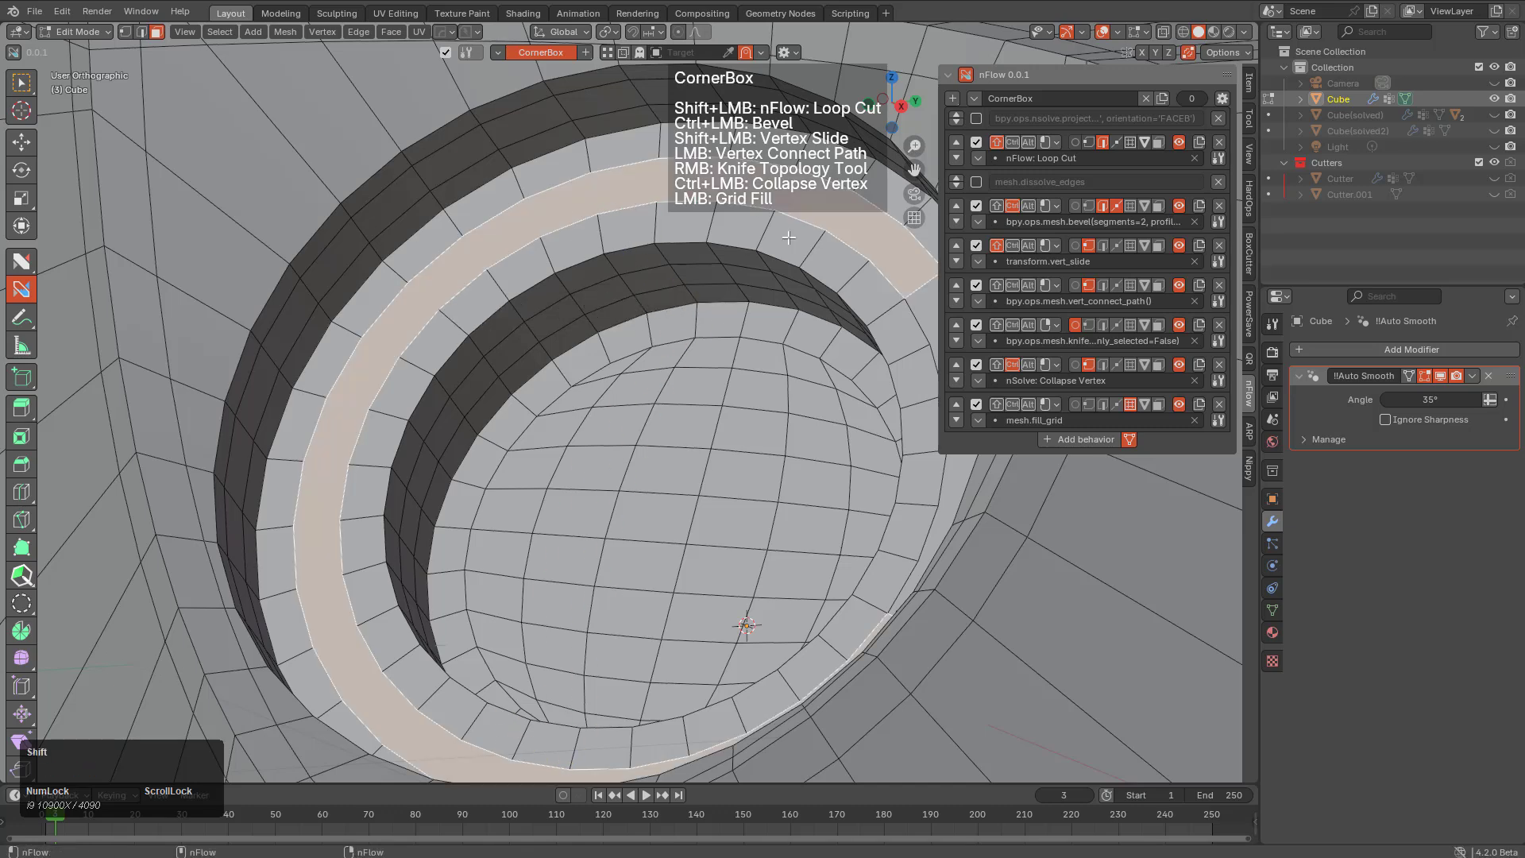
{"action": "left_click", "coordinate": [928, 301]}
{"action": "middle_click_drag", "start_coordinate": [927, 300], "coordinate": [586, 294]}
Undo the ring face selection and the last bevel on the outer recess's floor edge loop
{"action": "key", "text": "ctrl+z"}
{"action": "key", "text": "ctrl+z"}
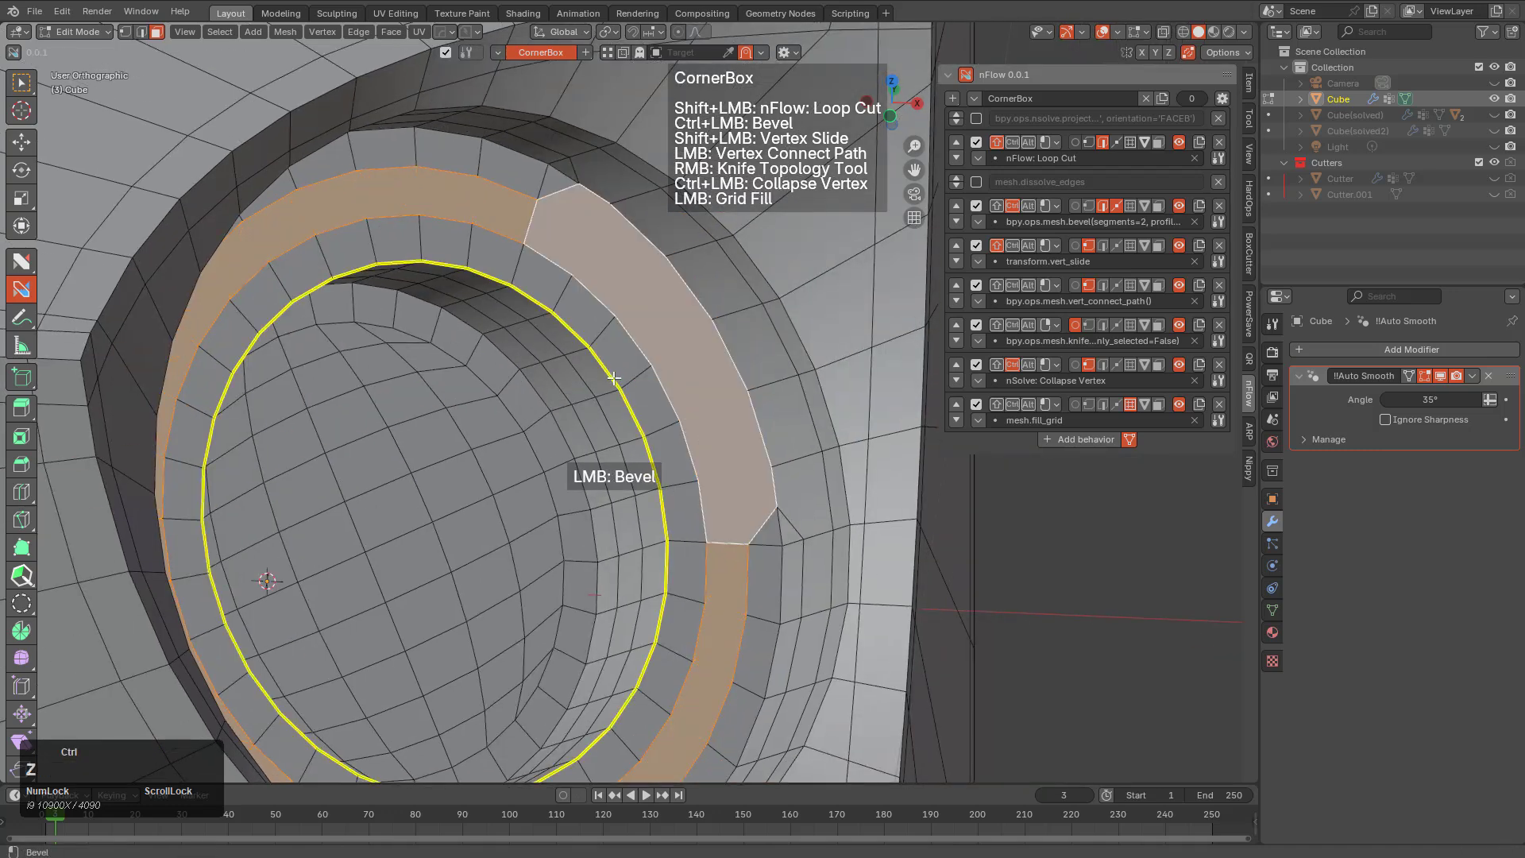
{"action": "key", "text": "ctrl+z"}
{"action": "key", "text": "ctrl+z"}
{"action": "key", "text": "ctrl+z"}
{"action": "key", "text": "ctrl+z"}
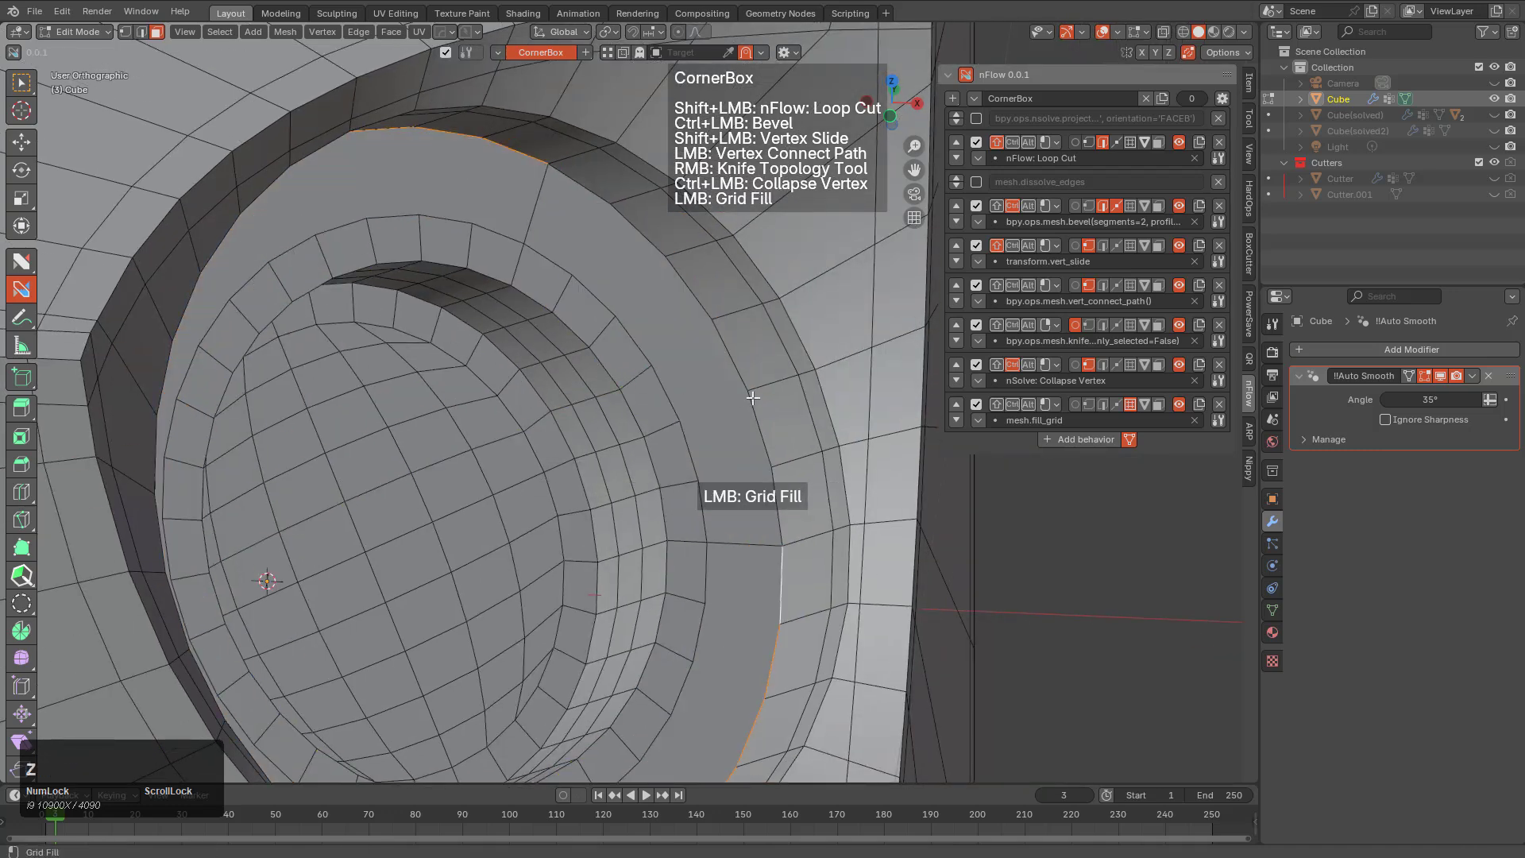
Bevel the full floor edge loop of the outer recess by about 0.0622 m with 2 segments and profile 1
{"action": "left_click", "coordinate": [759, 412], "text": "ctrl"}
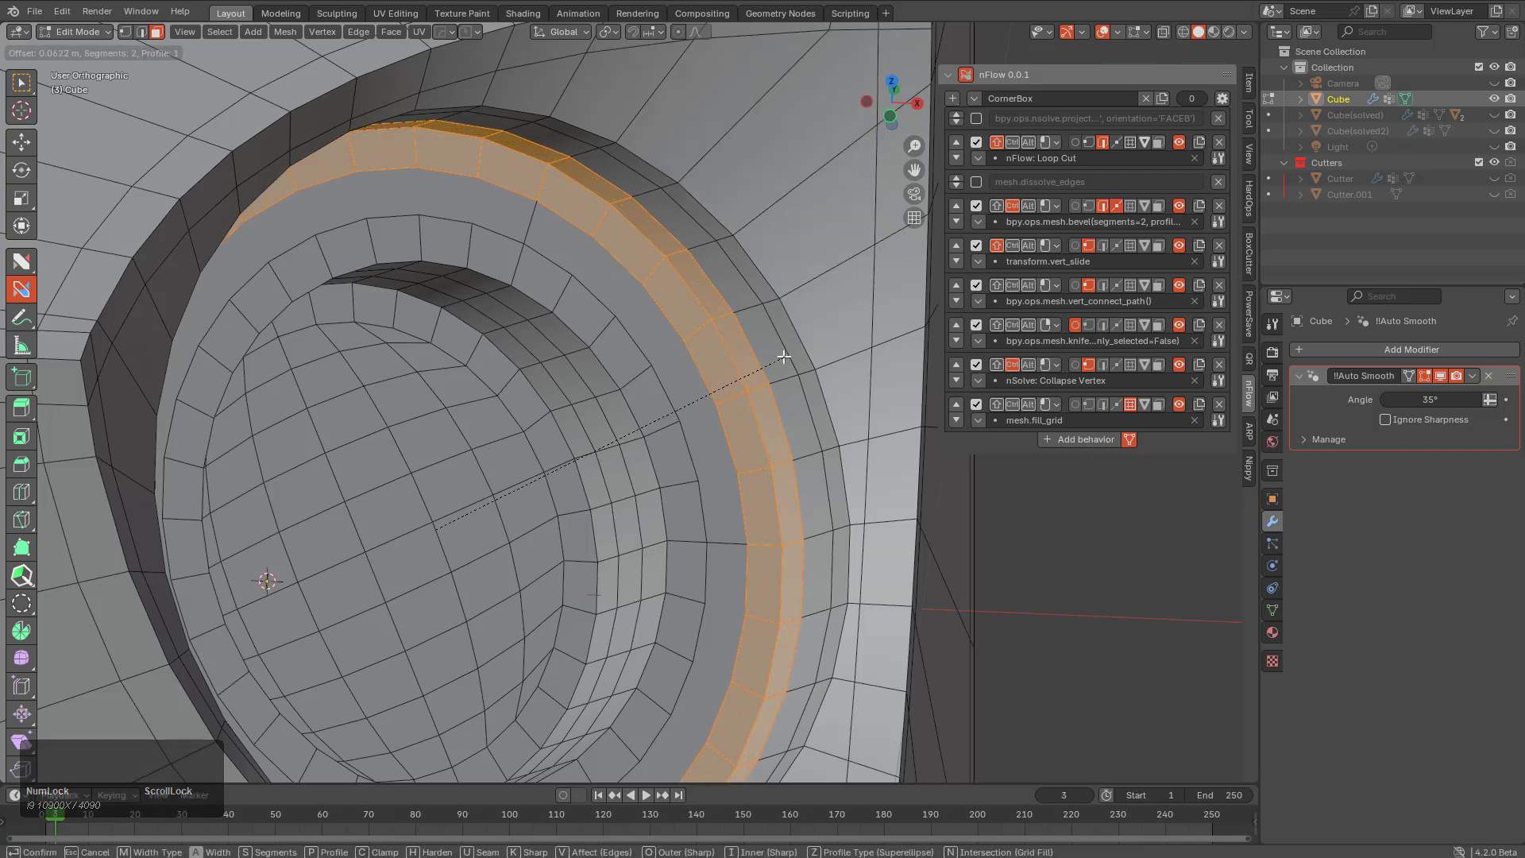
{"action": "key", "text": "Escape"}
{"action": "key", "text": "a"}
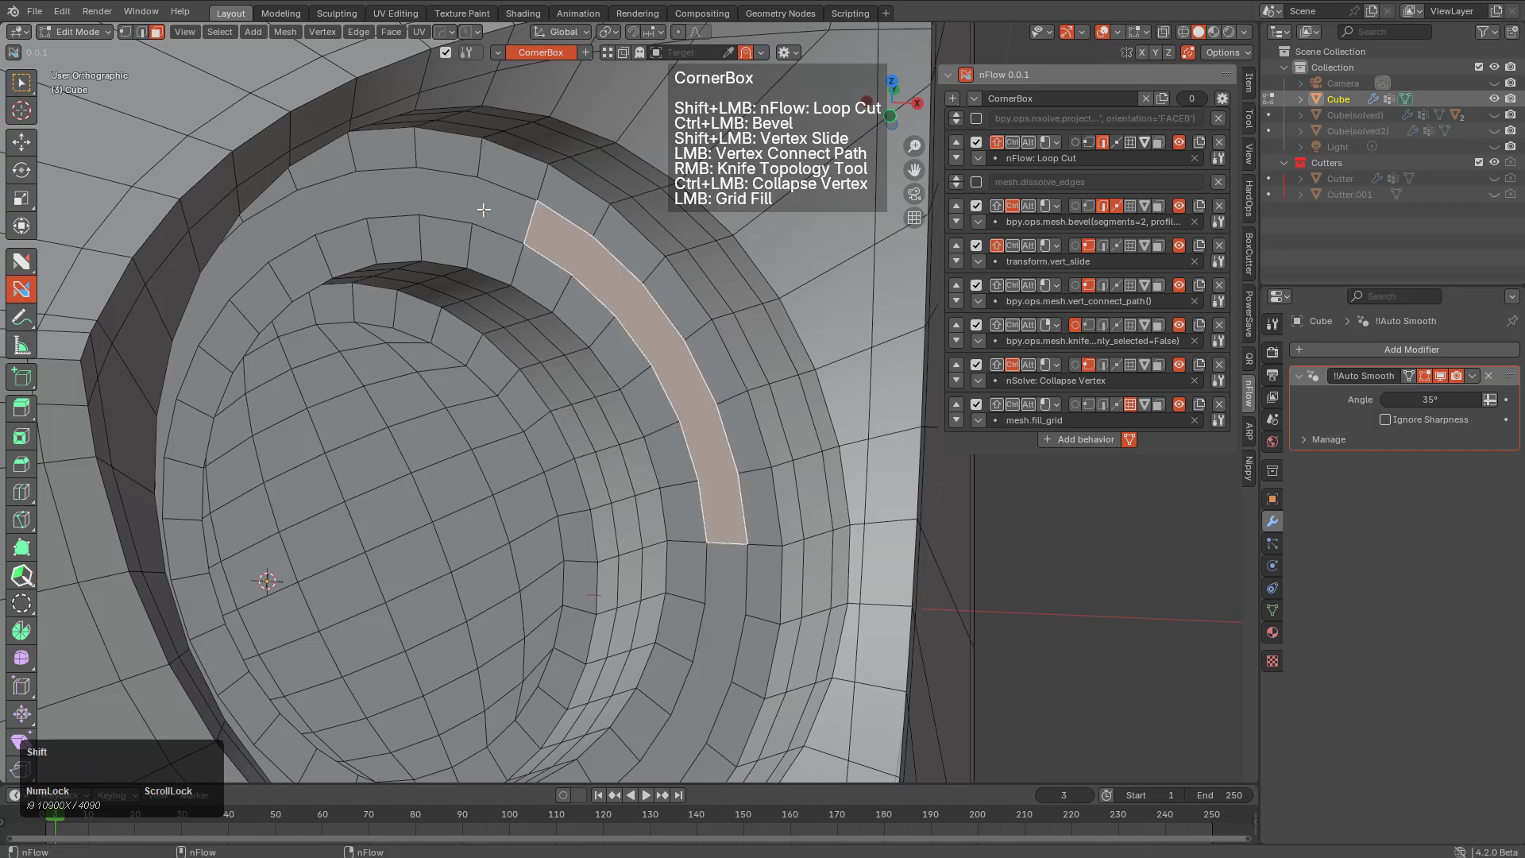
Triangulate the long ring faces between the two circular bevels and convert the triangles to quads
{"action": "left_click", "coordinate": [635, 325]}
{"action": "key", "text": "ctrl"}
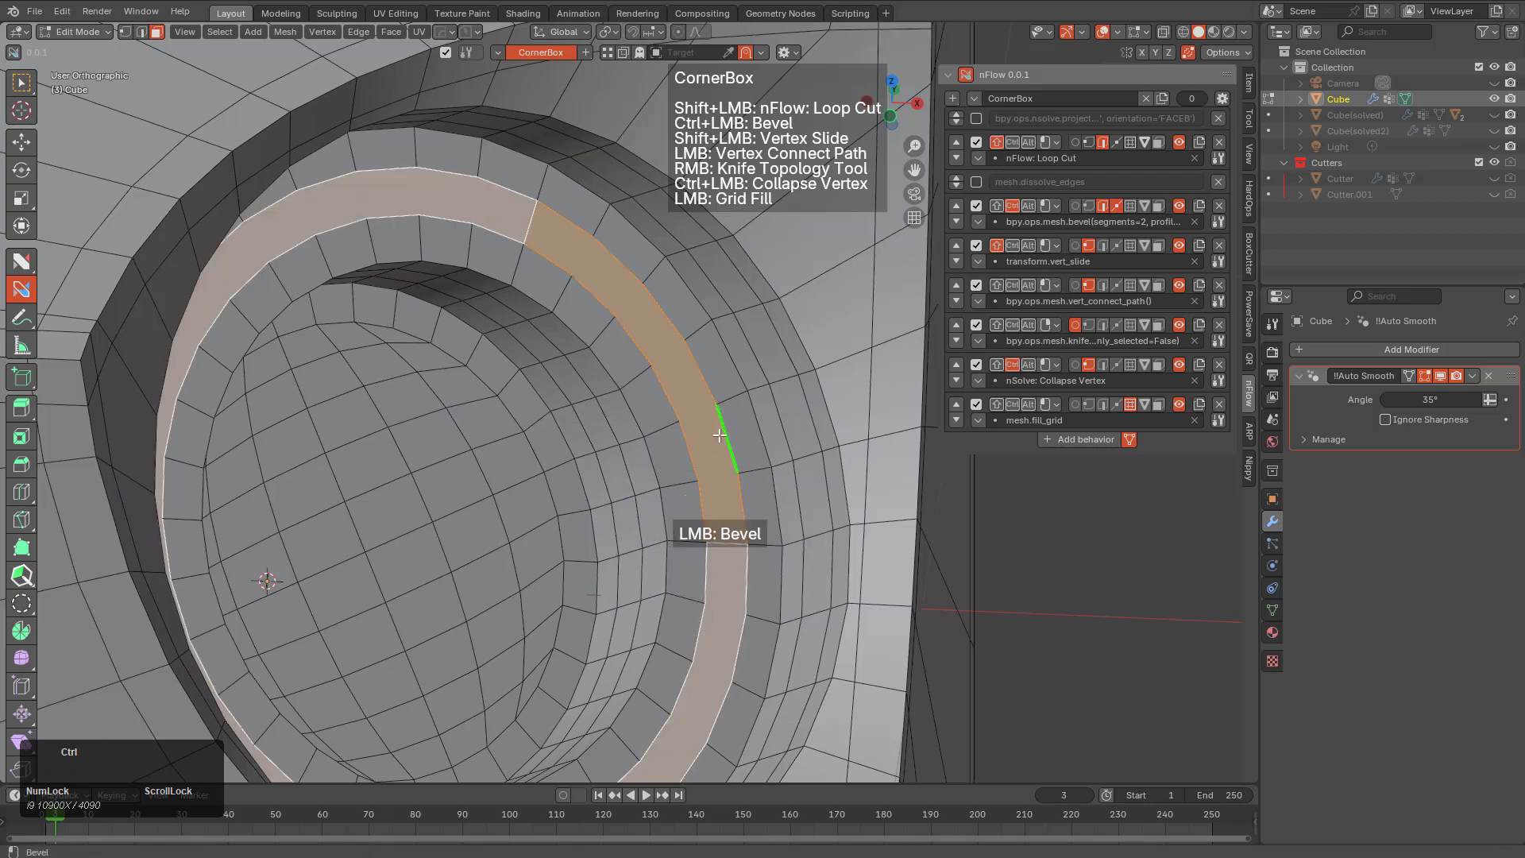
{"action": "key", "text": "ctrl+t"}
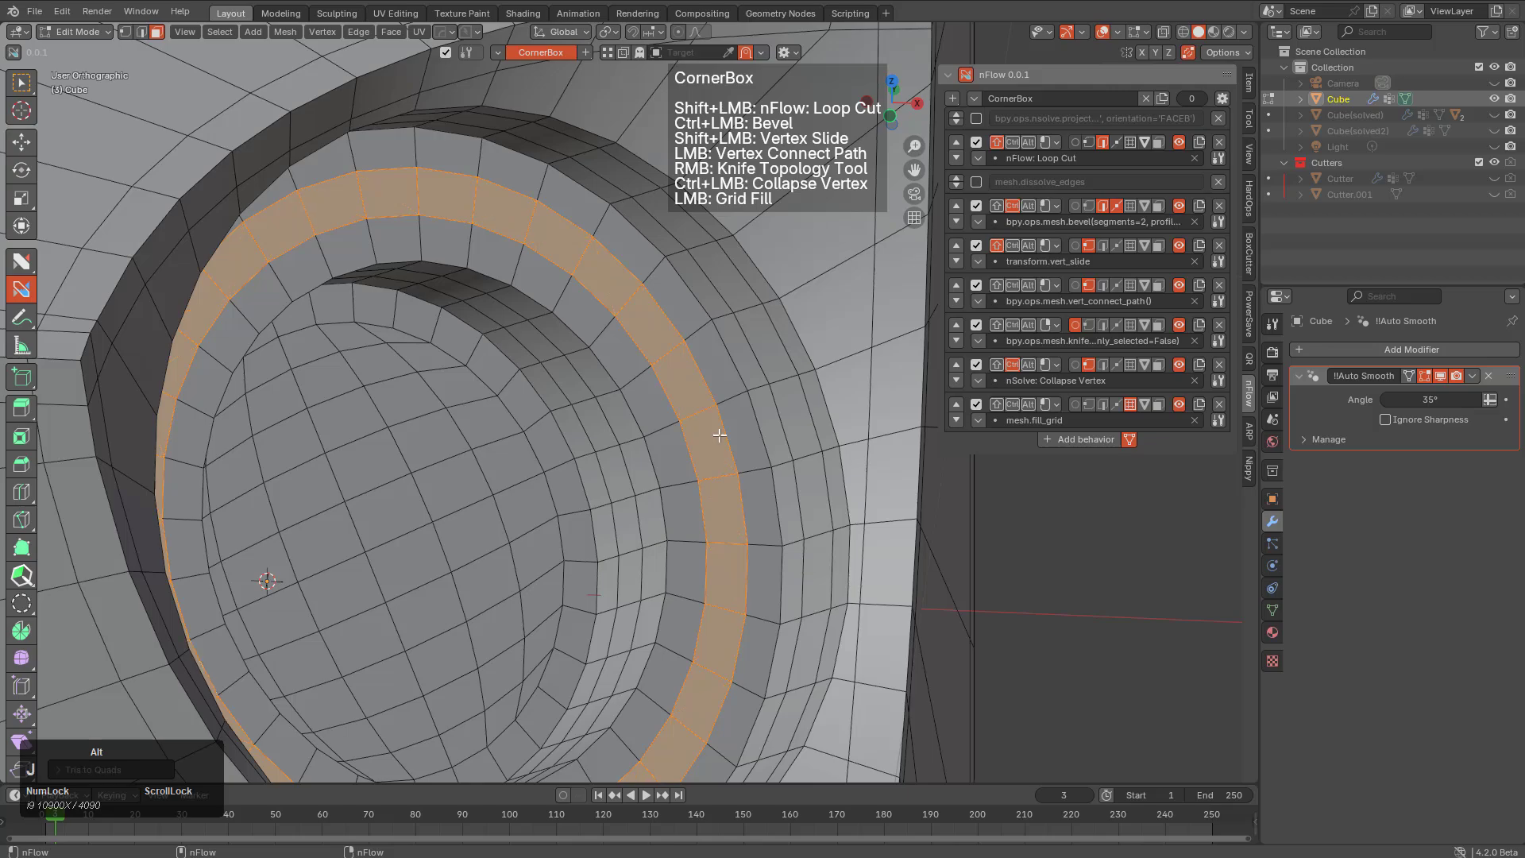
{"action": "key", "text": "alt+a"}
Add a loop cut along the upper recess wall between the cutout's rim and the outer circular rim
{"action": "scroll", "coordinate": [719, 435], "scroll_direction": "down", "scroll_amount": 5}
{"action": "middle_click_drag", "start_coordinate": [720, 433], "coordinate": [626, 458]}
{"action": "middle_click_drag", "start_coordinate": [650, 365], "coordinate": [508, 318]}
{"action": "scroll", "coordinate": [636, 324], "scroll_direction": "up", "scroll_amount": 2}
{"action": "scroll", "coordinate": [489, 317], "scroll_direction": "up", "scroll_amount": 3}
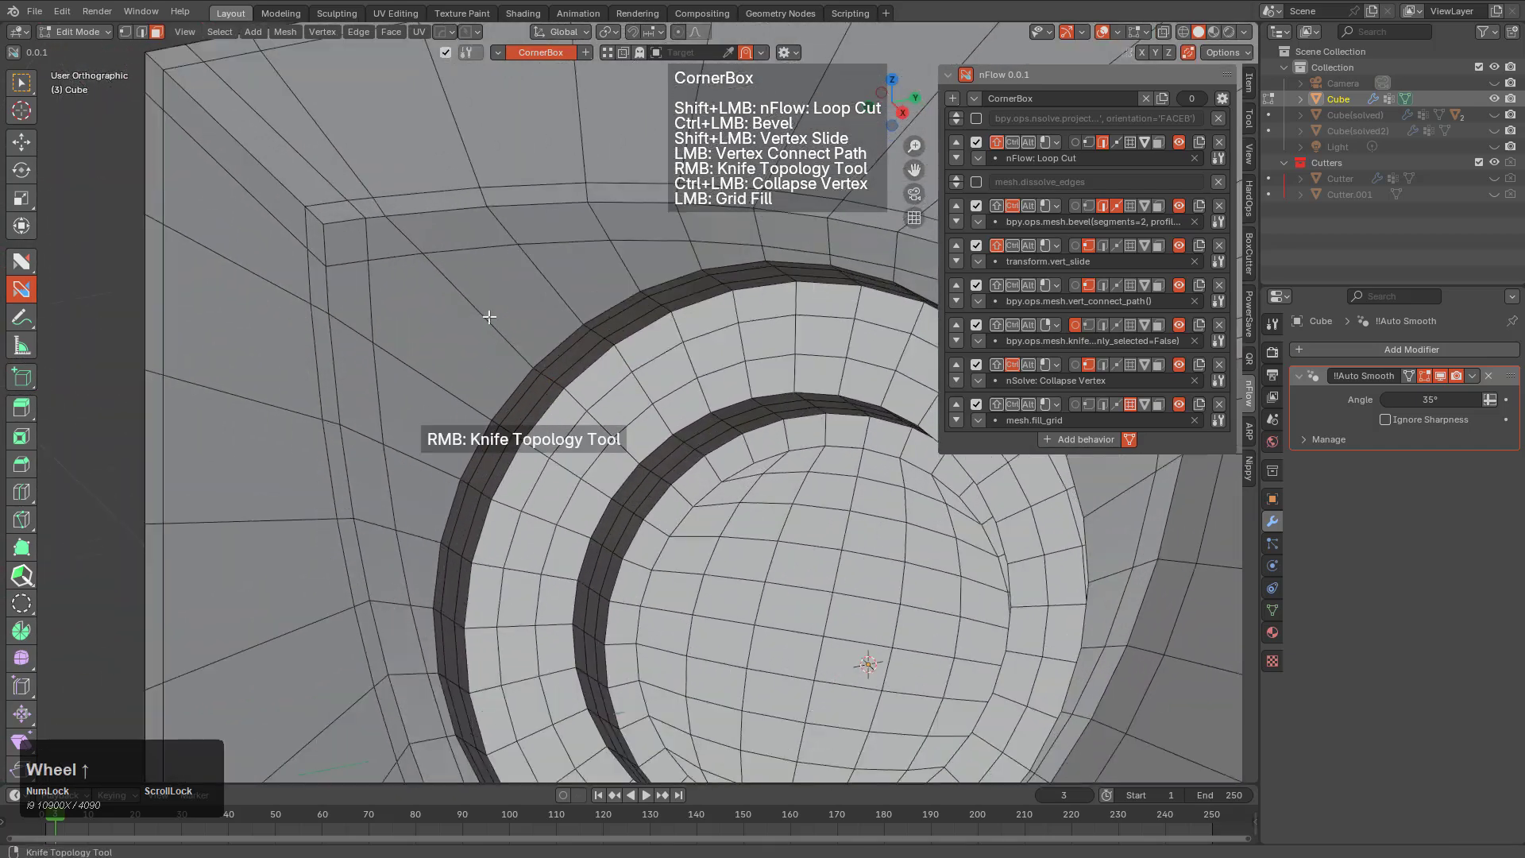
{"action": "key", "text": "ctrl+r"}
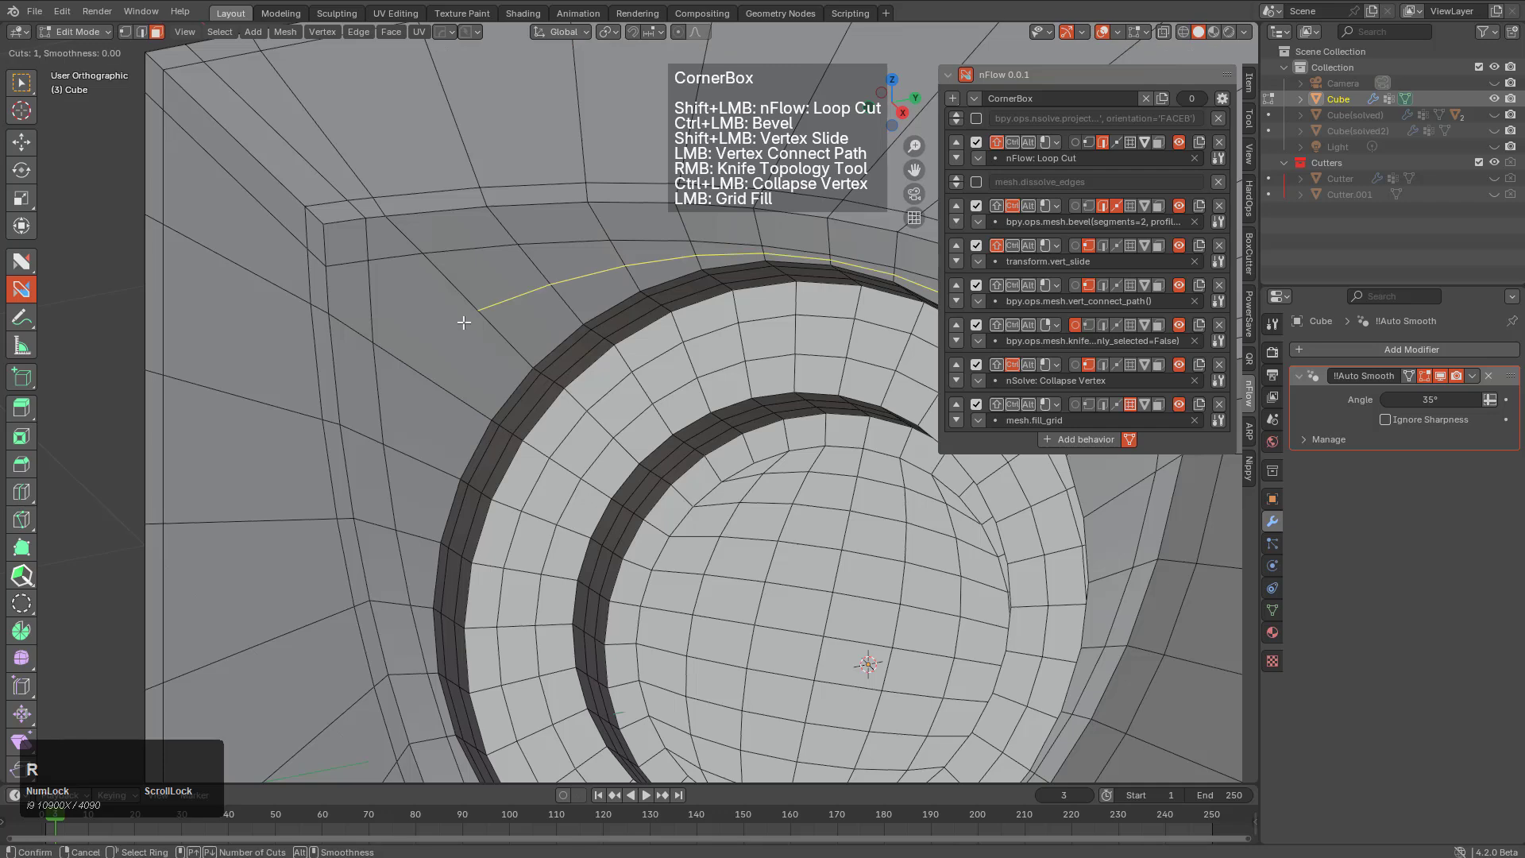
{"action": "right_click", "coordinate": [464, 322]}
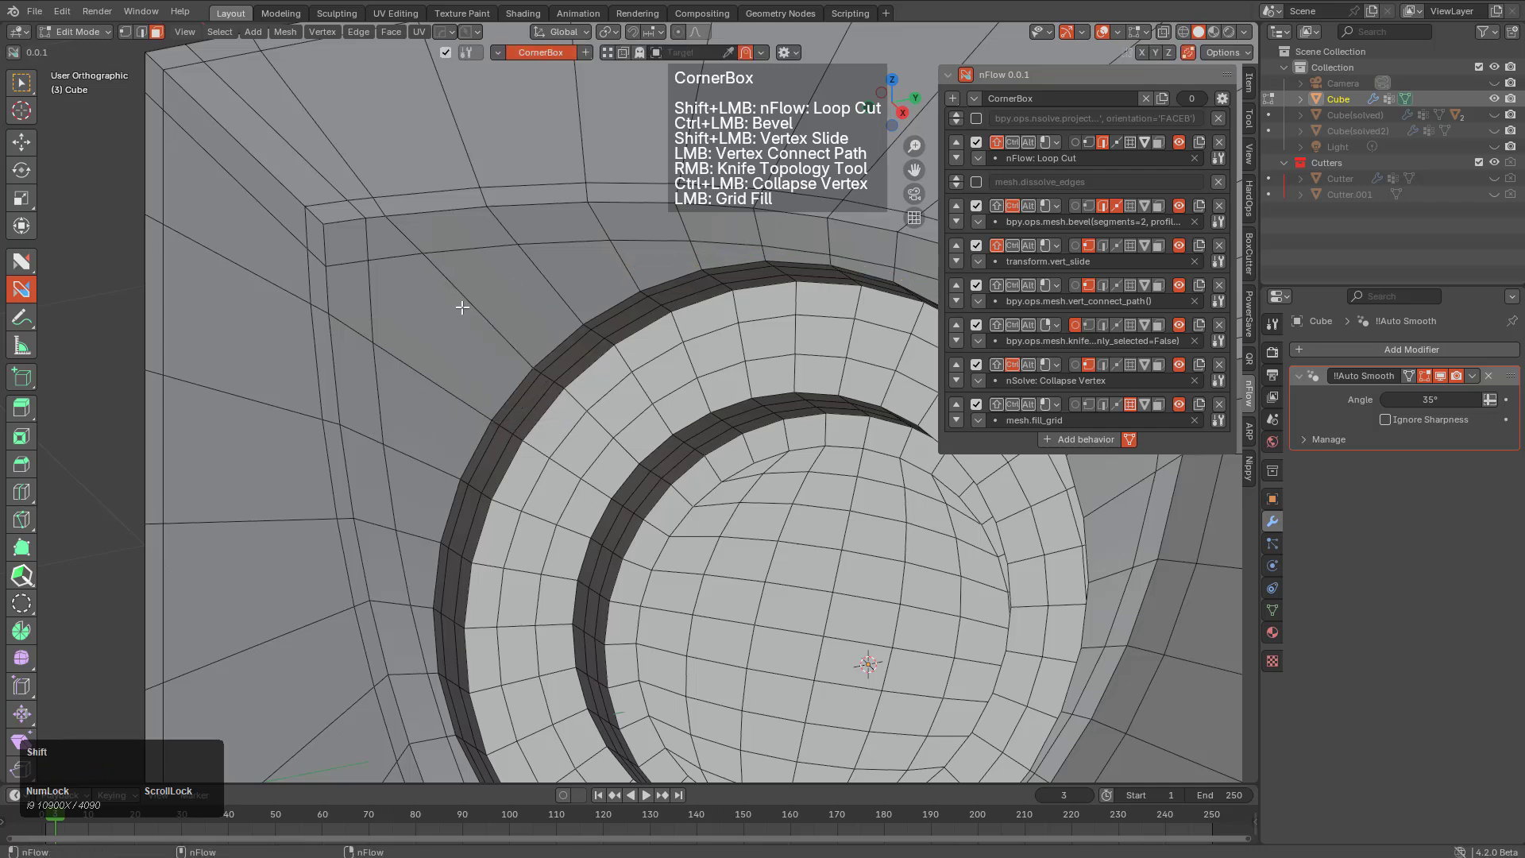
{"action": "left_click", "coordinate": [462, 307]}
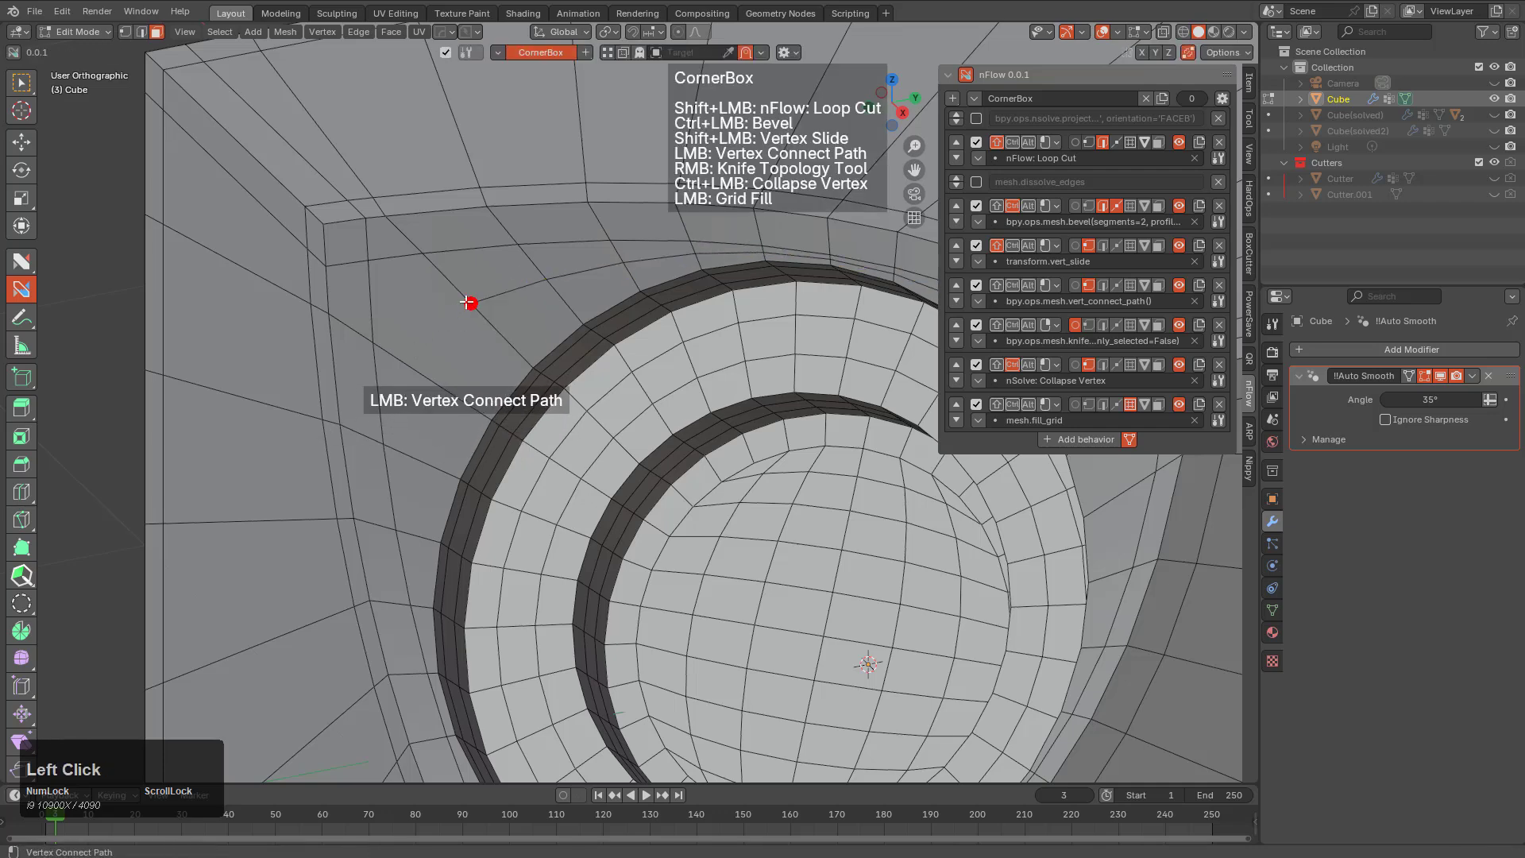
Connect the new wall loop's end vertex to the edge near the recess's opposite upper corner with Vertex Connect Path
{"action": "middle_click_drag", "start_coordinate": [508, 318], "coordinate": [651, 367]}
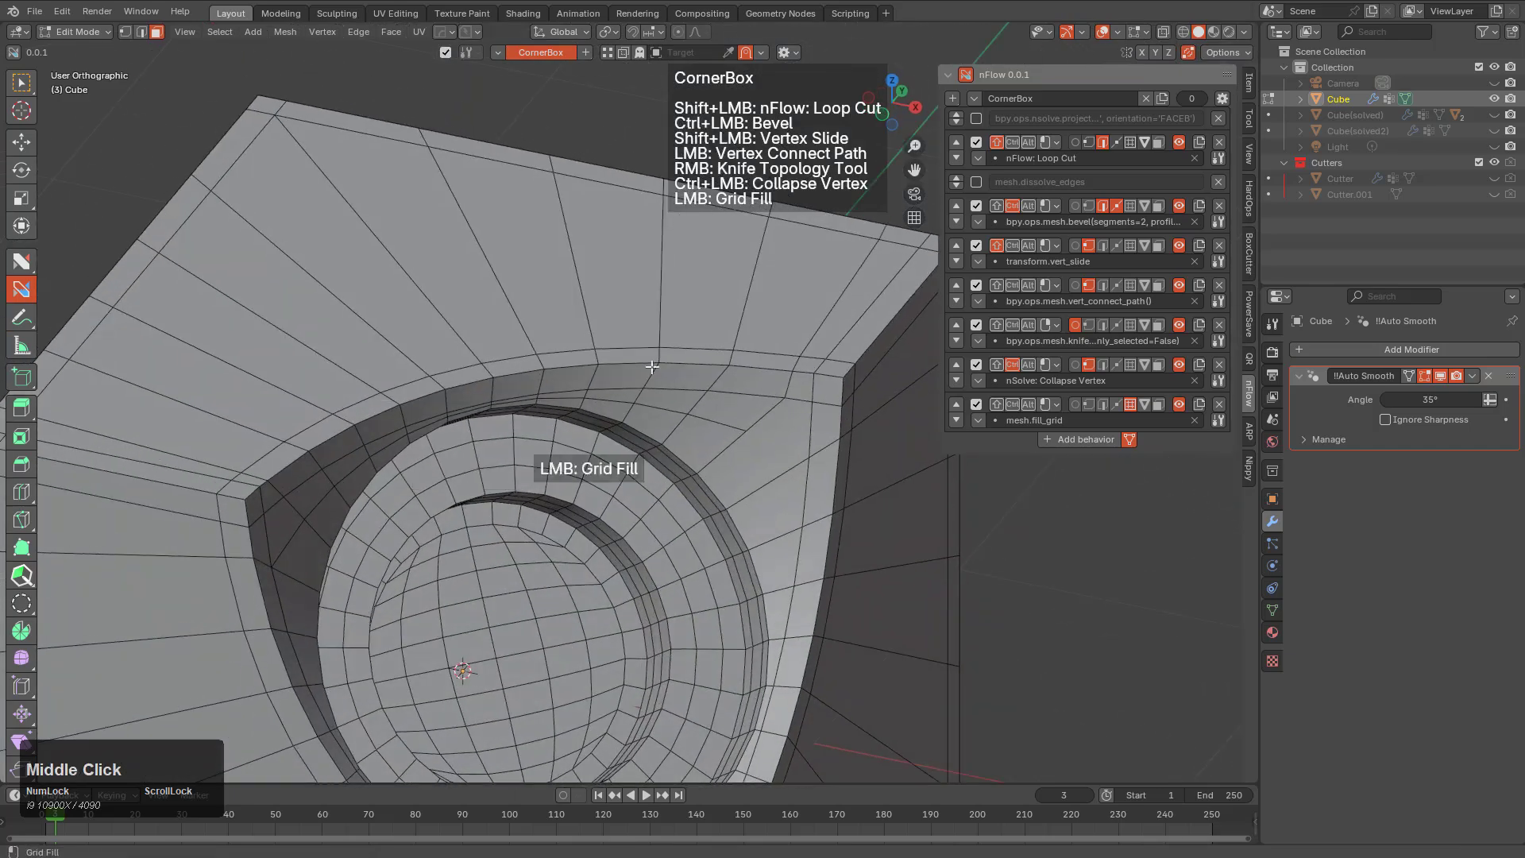
{"action": "scroll", "coordinate": [673, 375], "scroll_direction": "up", "scroll_amount": 1}
{"action": "left_click_drag", "start_coordinate": [769, 437], "coordinate": [844, 466]}
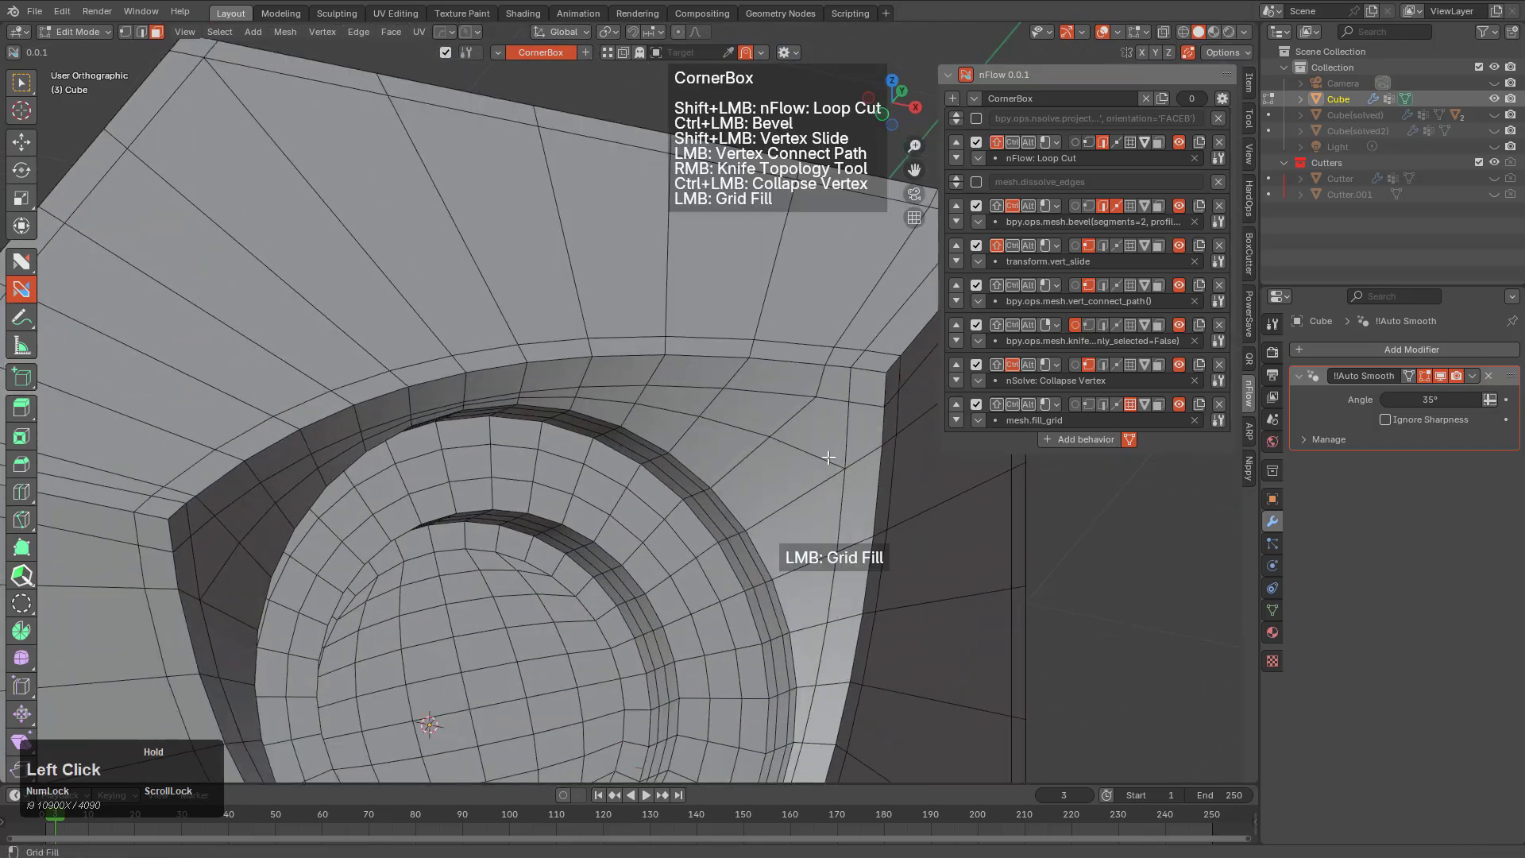
{"action": "scroll", "coordinate": [828, 457], "scroll_direction": "down", "scroll_amount": 2}
{"action": "middle_click_drag", "start_coordinate": [667, 417], "coordinate": [313, 436]}
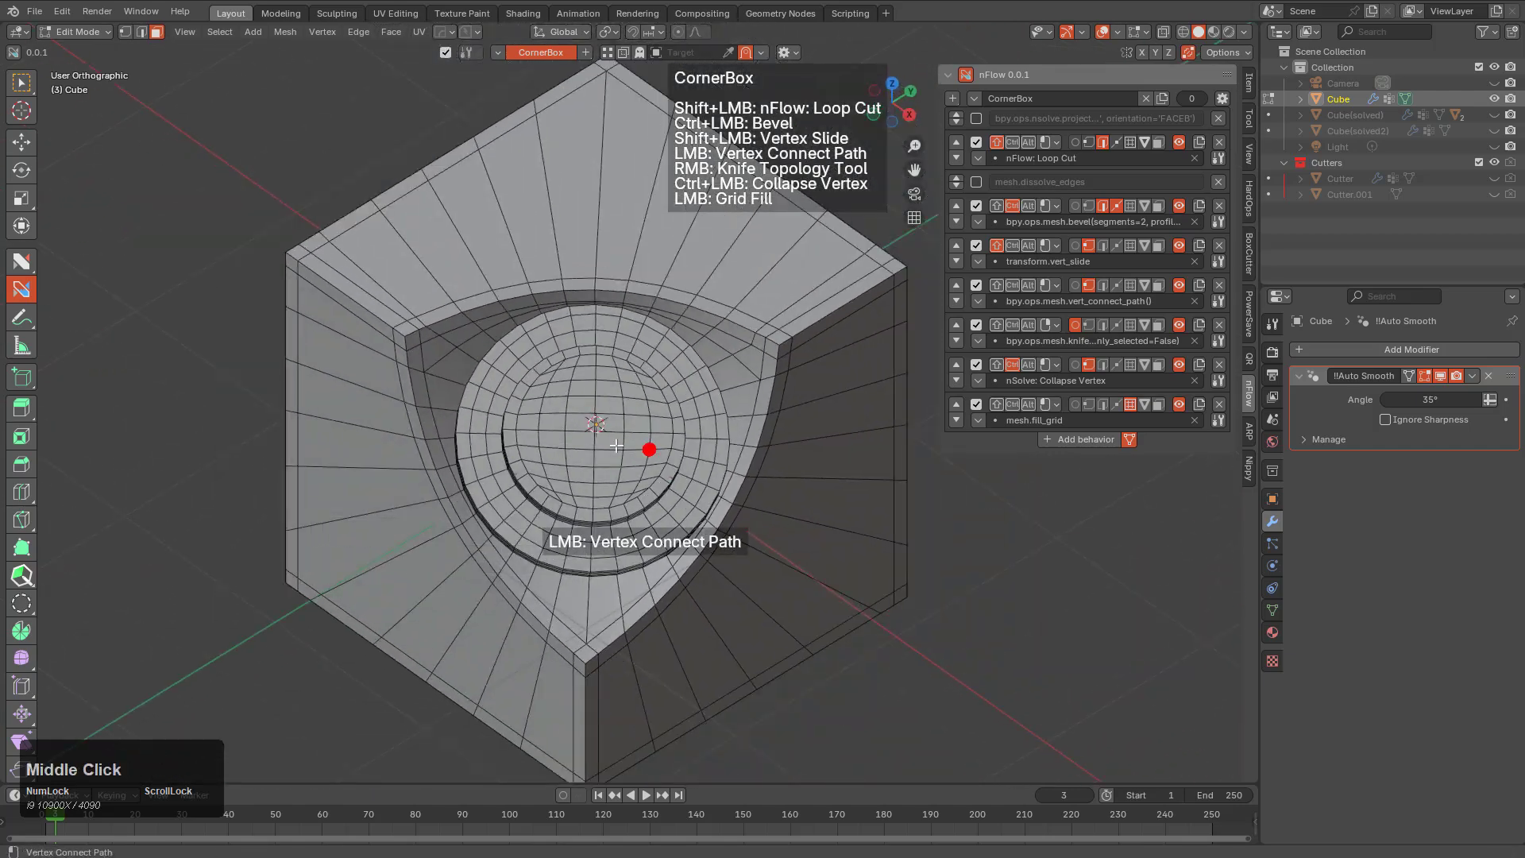
Select the vertex path along the rear faces' upper support edge, from the outer corner to just past the middle vertical corner
{"action": "middle_click_drag", "start_coordinate": [616, 445], "coordinate": [289, 350]}
{"action": "key", "text": "1"}
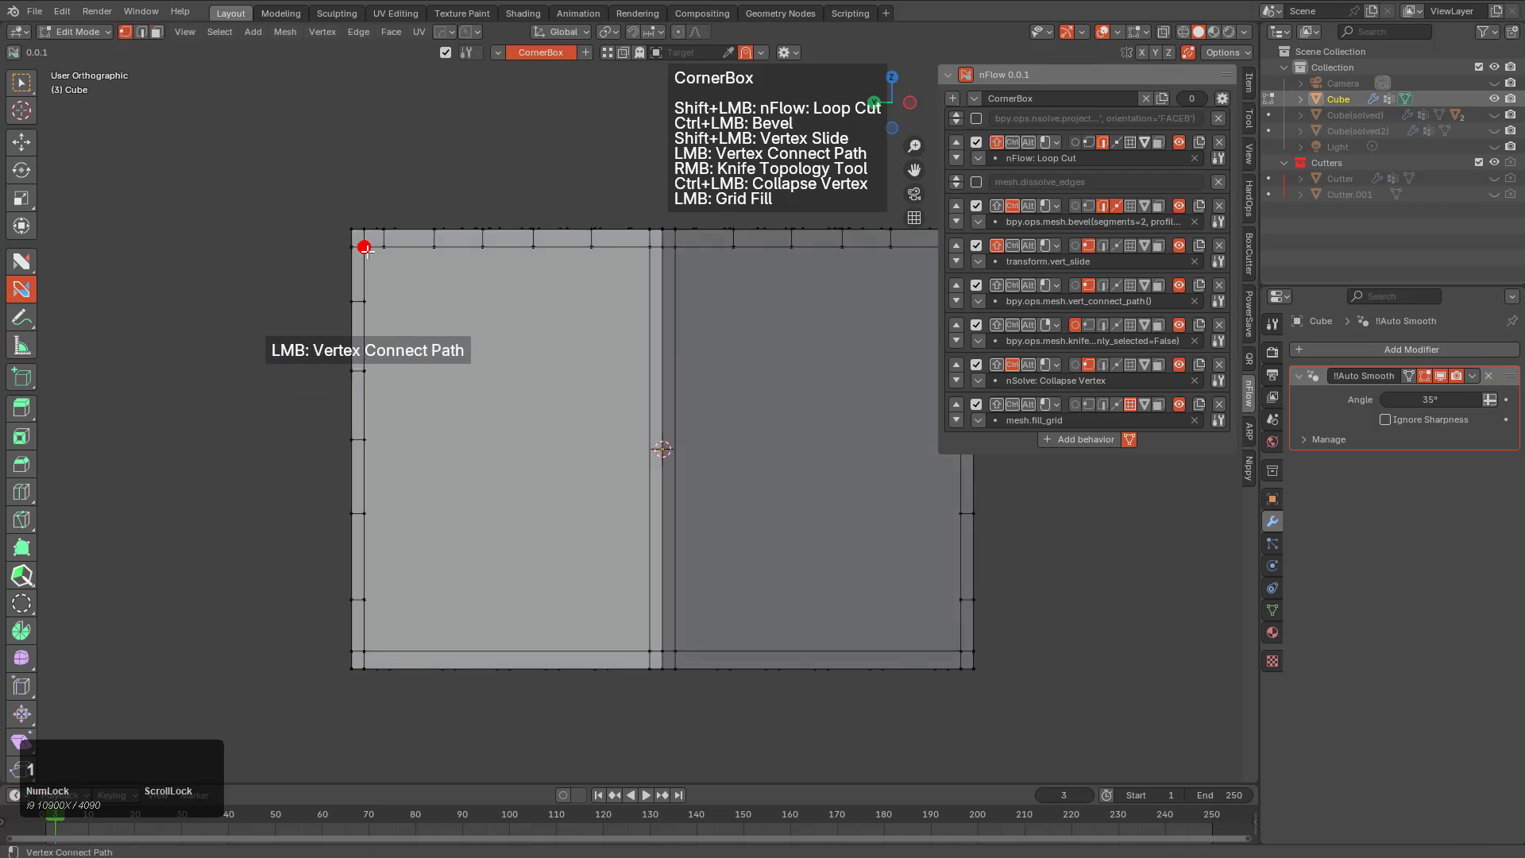
{"action": "left_click", "coordinate": [365, 247]}
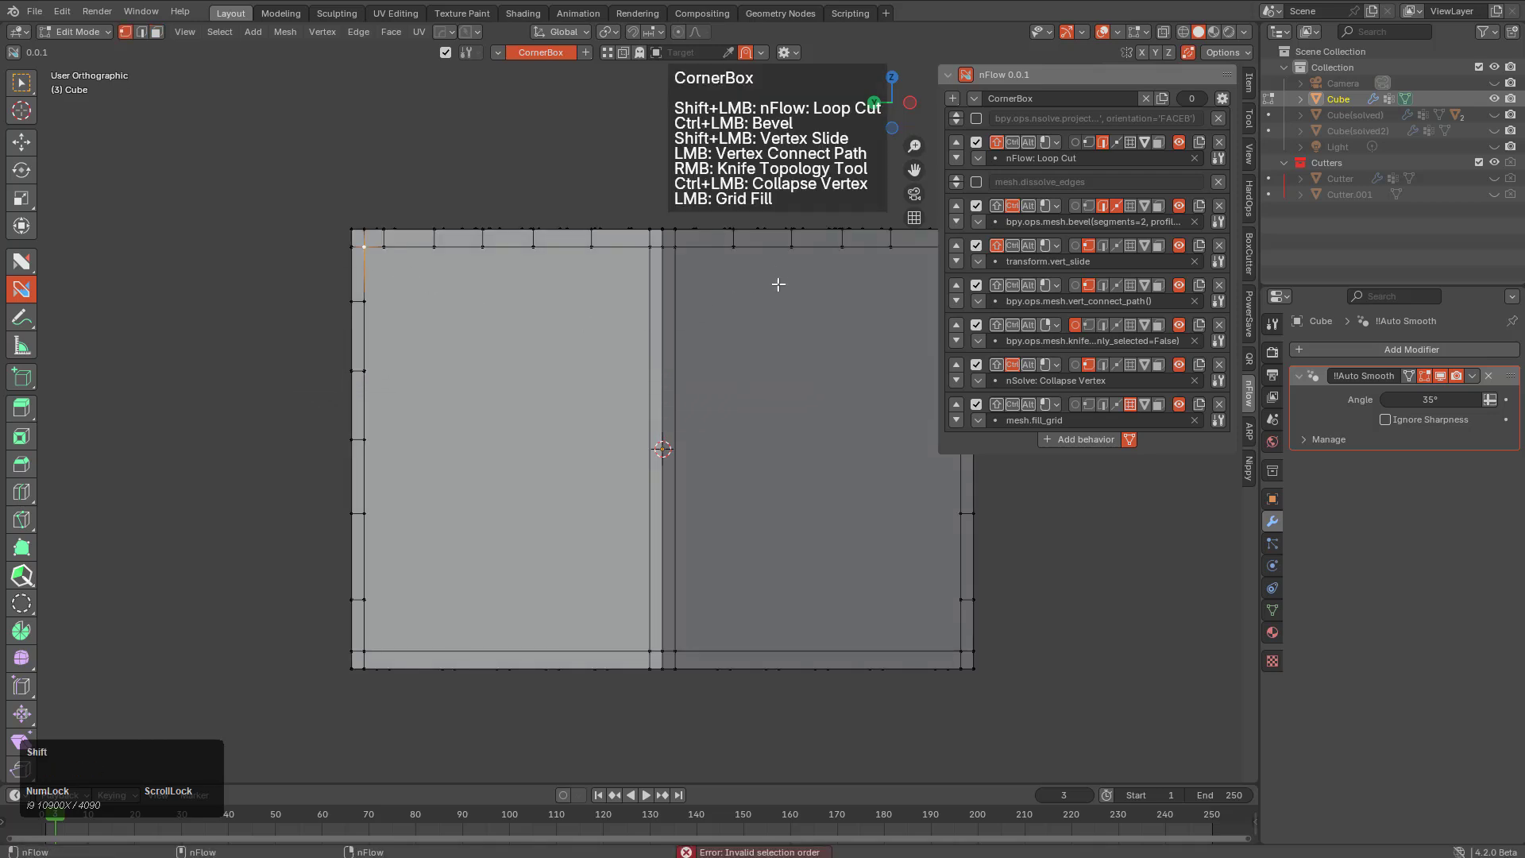
{"action": "middle_click_drag", "start_coordinate": [779, 286], "coordinate": [647, 327], "text": "shift"}
{"action": "left_click", "coordinate": [824, 297], "text": "ctrl"}
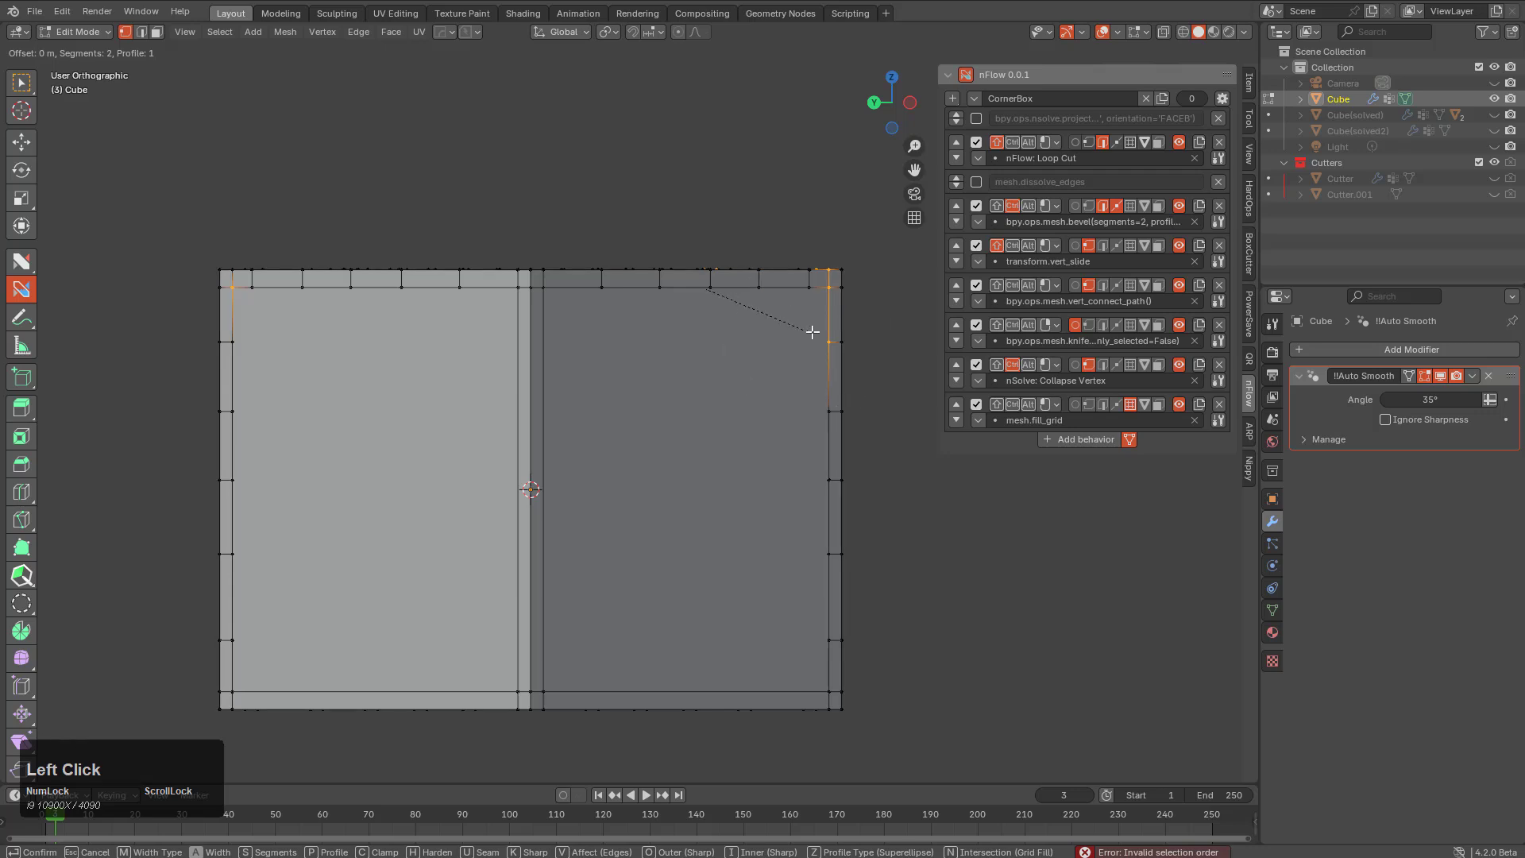
{"action": "key", "text": "ctrl+z"}
{"action": "right_click", "coordinate": [518, 334]}
{"action": "key", "text": "ctrl+z"}
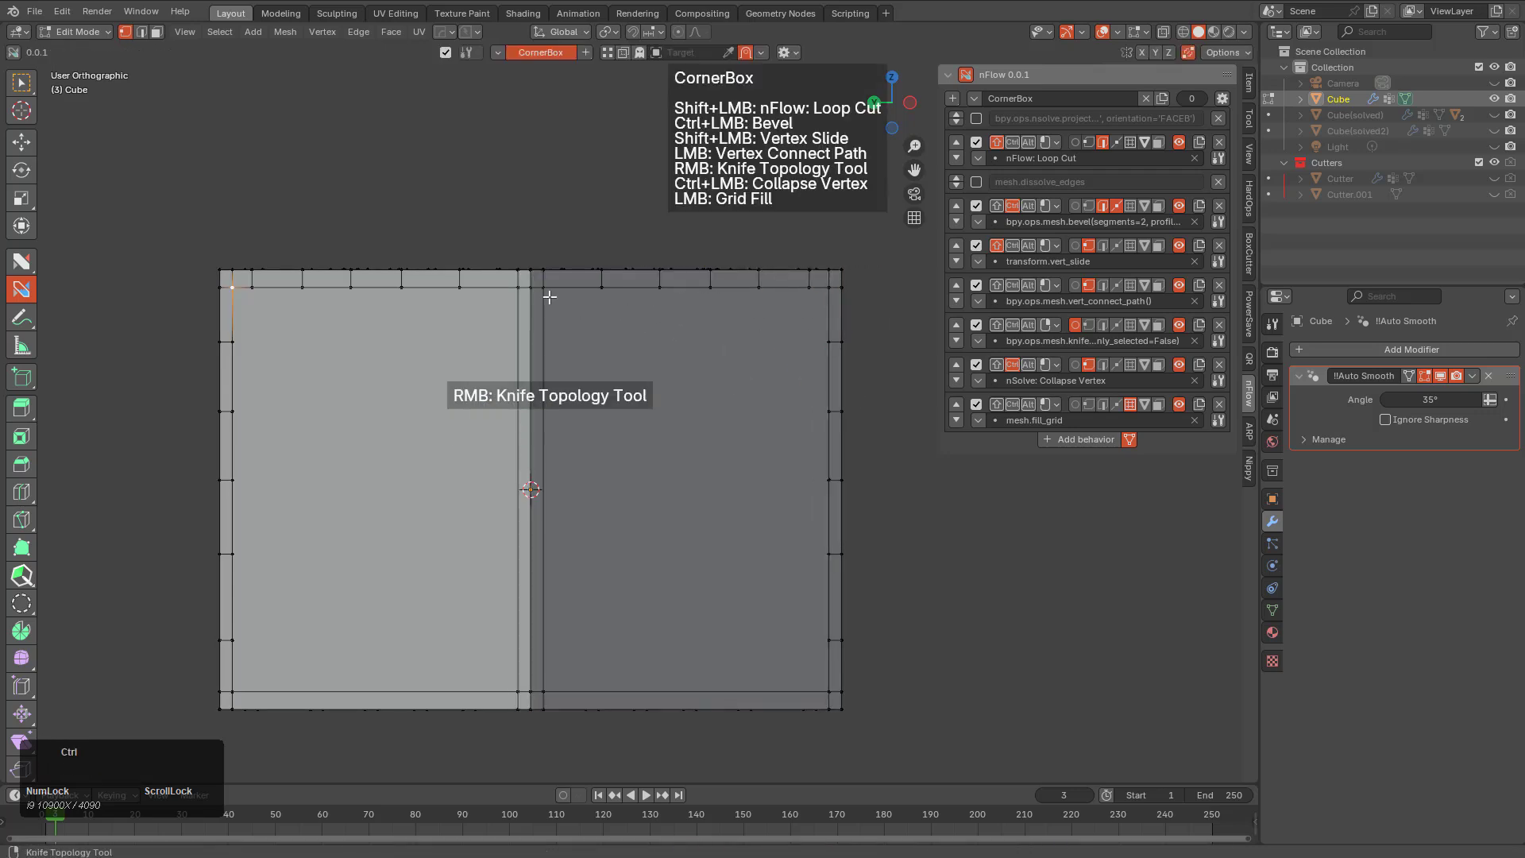
{"action": "left_click", "coordinate": [552, 295]}
{"action": "left_click", "coordinate": [763, 291], "text": "ctrl"}
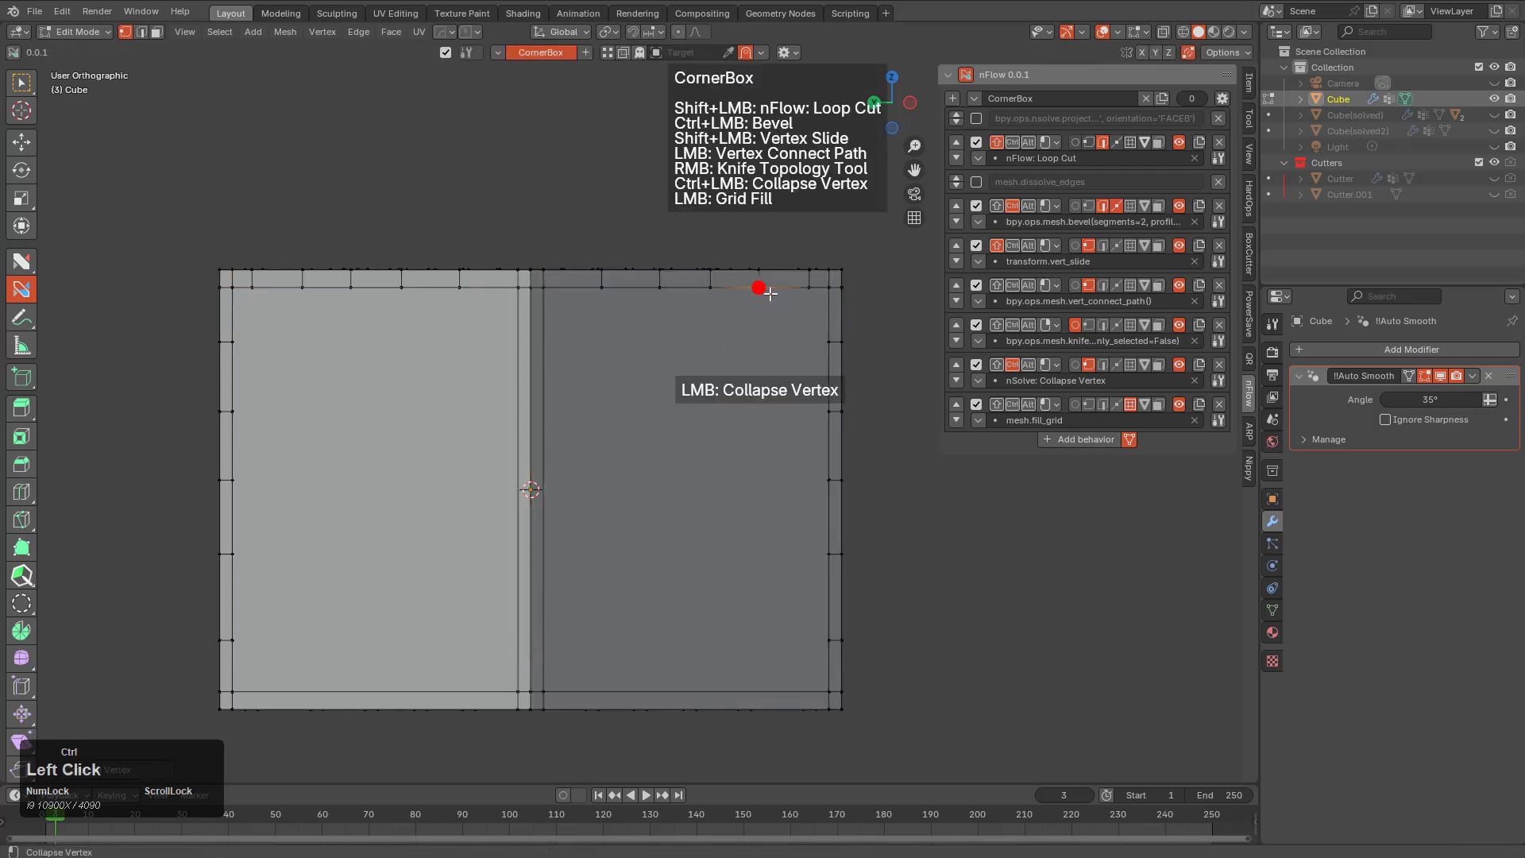
{"action": "key", "text": "ctrl+z"}
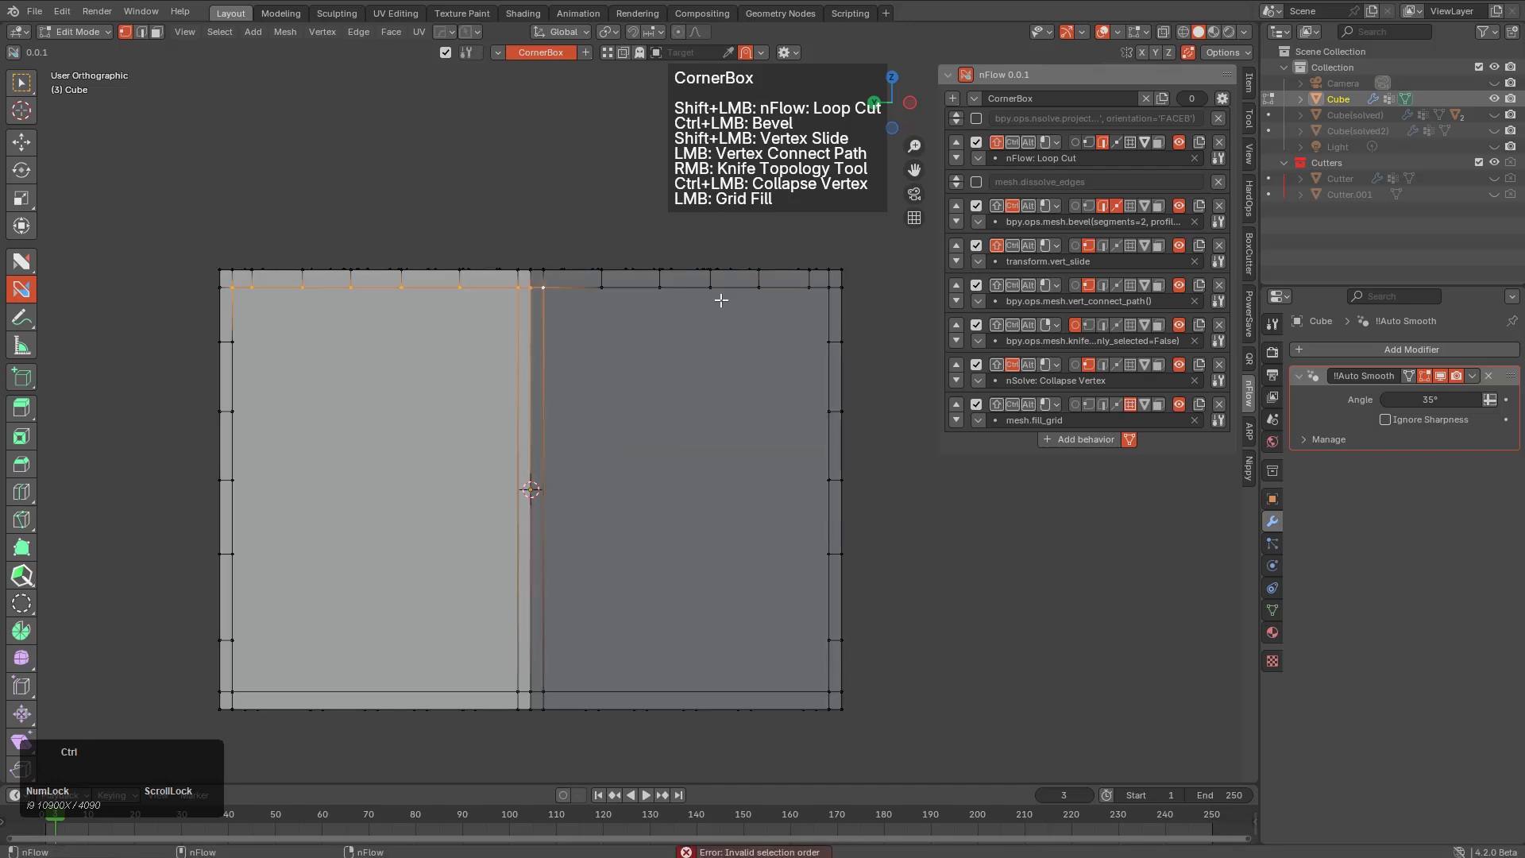
Extend the selected vertex path along the second rear face's upper support edge to the vertex just before its outer corner
{"action": "key", "text": "ctrl"}
{"action": "left_click", "coordinate": [828, 289], "text": "ctrl"}
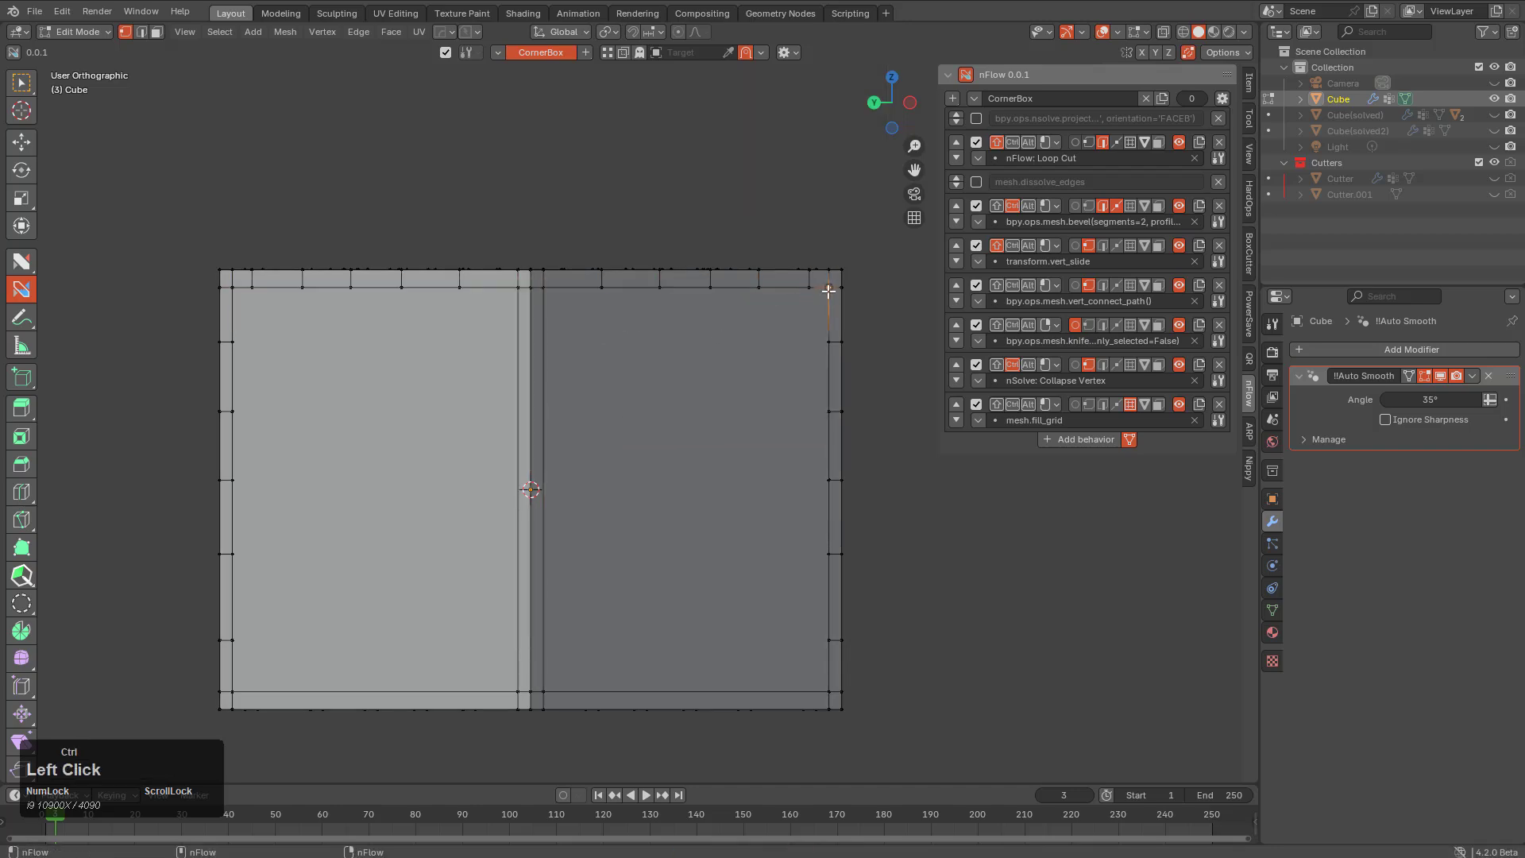
{"action": "key", "text": "ctrl+z"}
{"action": "middle_click_drag", "start_coordinate": [800, 330], "coordinate": [748, 400]}
{"action": "key", "text": "ctrl+z"}
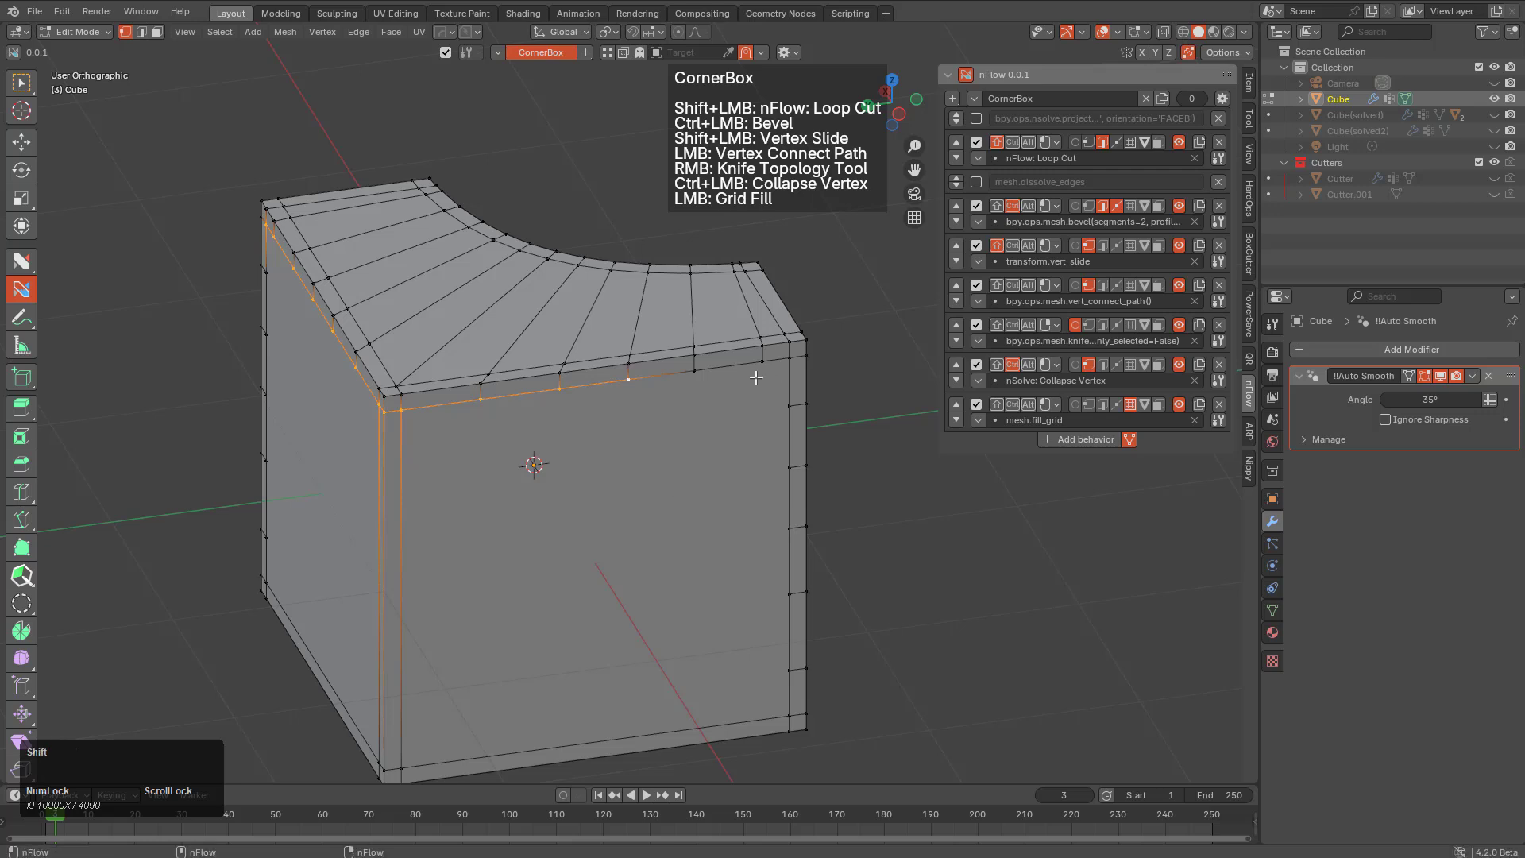
{"action": "left_click", "coordinate": [761, 374], "text": "shift"}
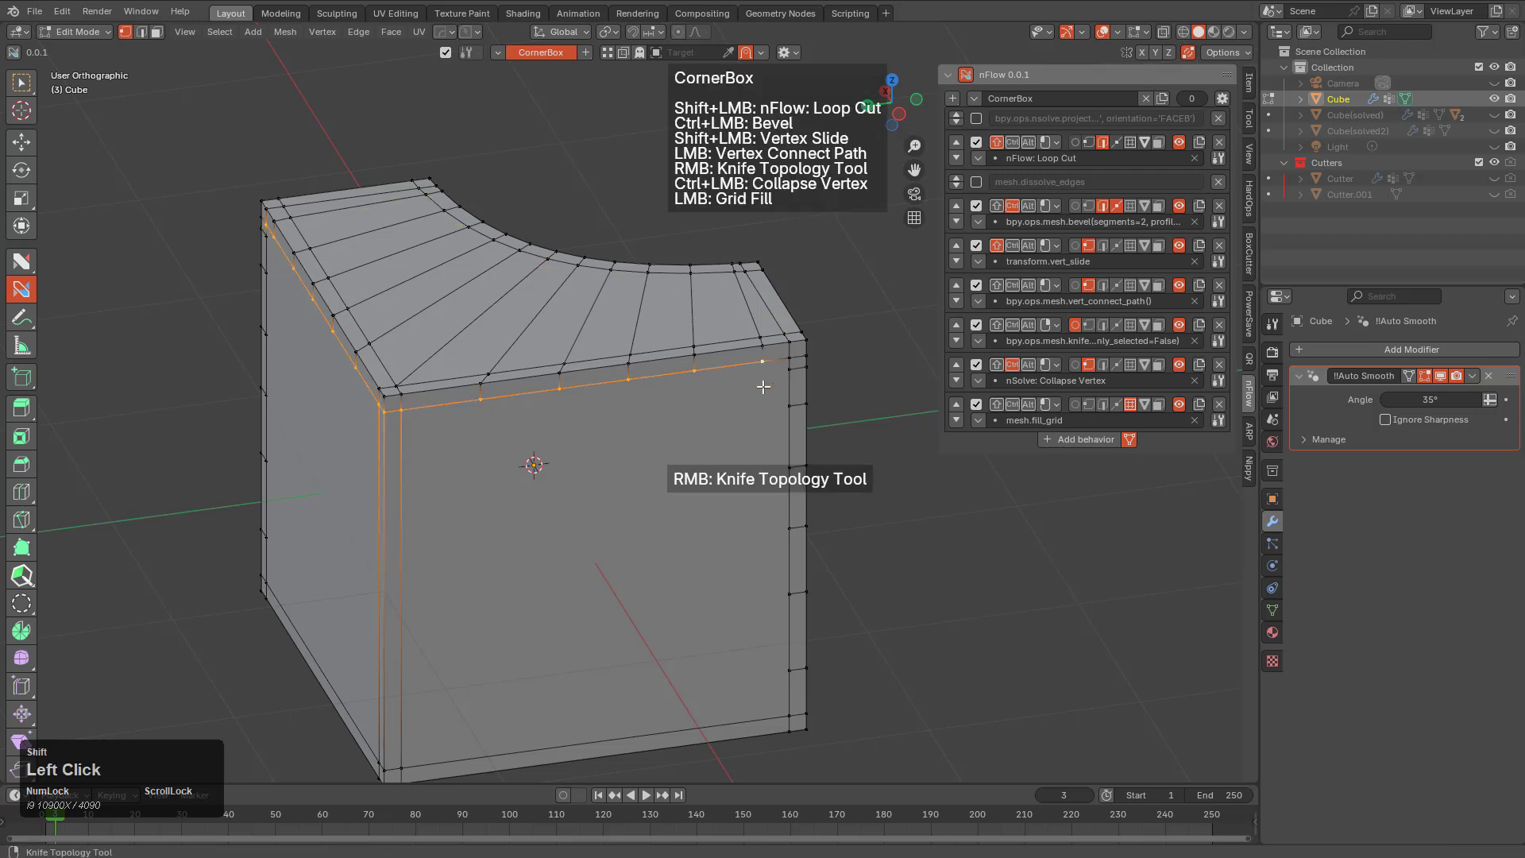
Try to add the outer corner vertex to the path while switching the vert_connect_path and vert_slide behaviors off and on
{"action": "left_click", "coordinate": [791, 359], "text": "shift"}
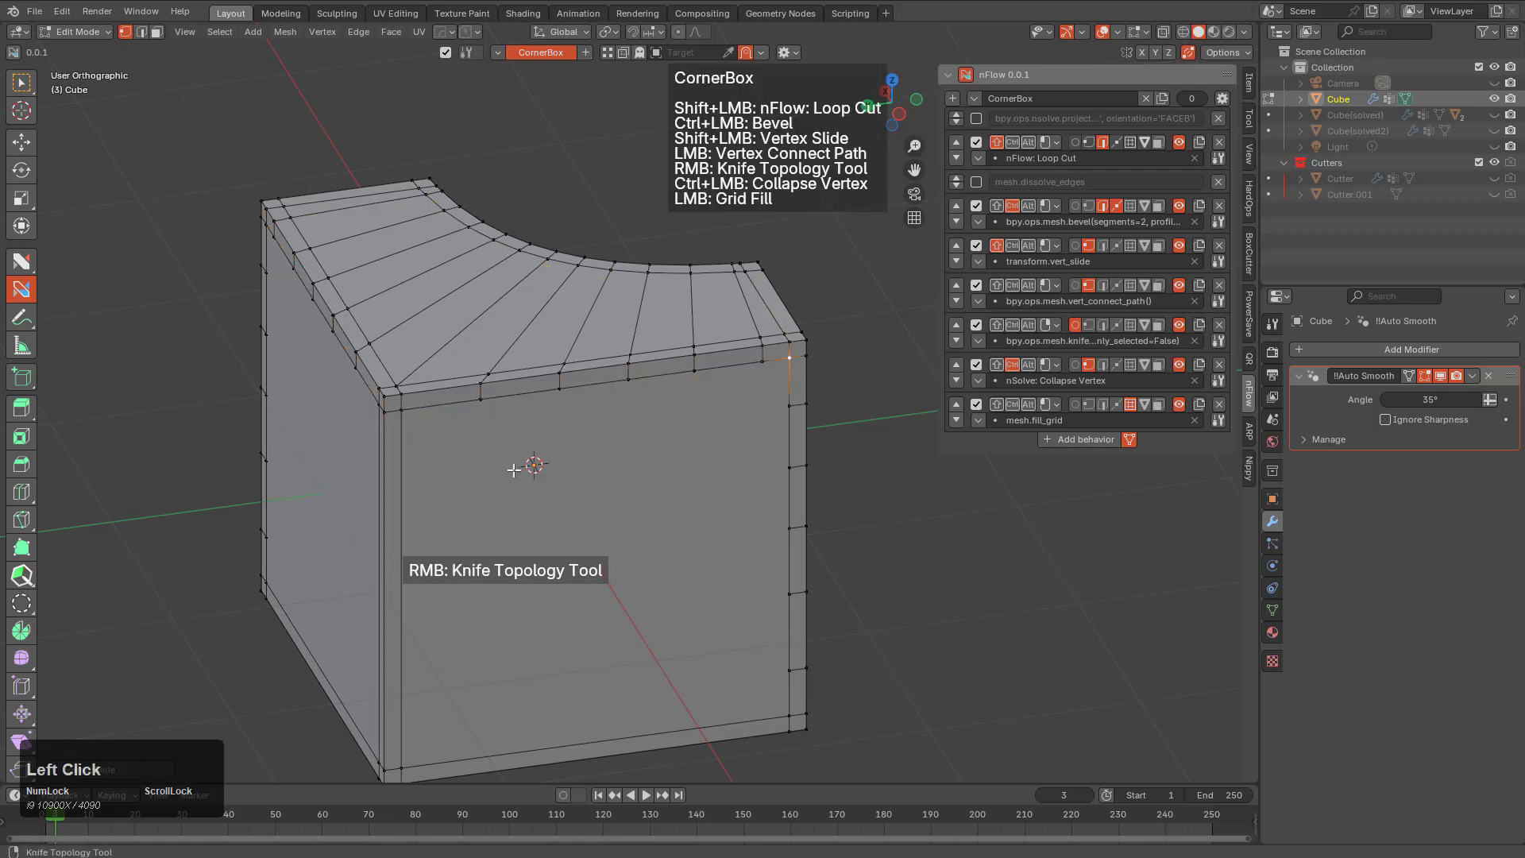
{"action": "key", "text": "ctrl+z"}
{"action": "key", "text": "ctrl+z"}
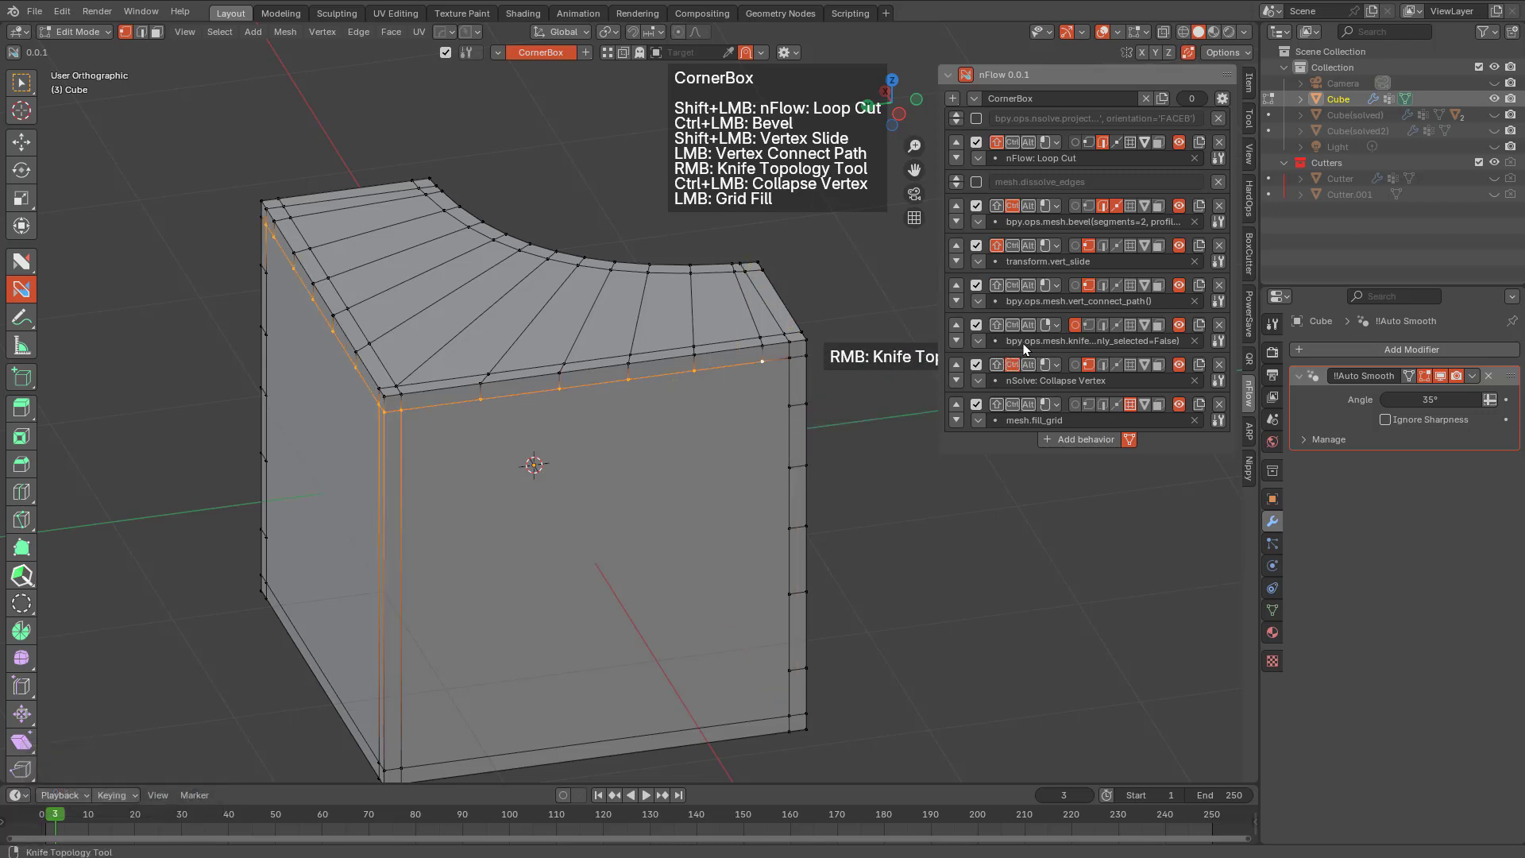
{"action": "left_click", "coordinate": [976, 287]}
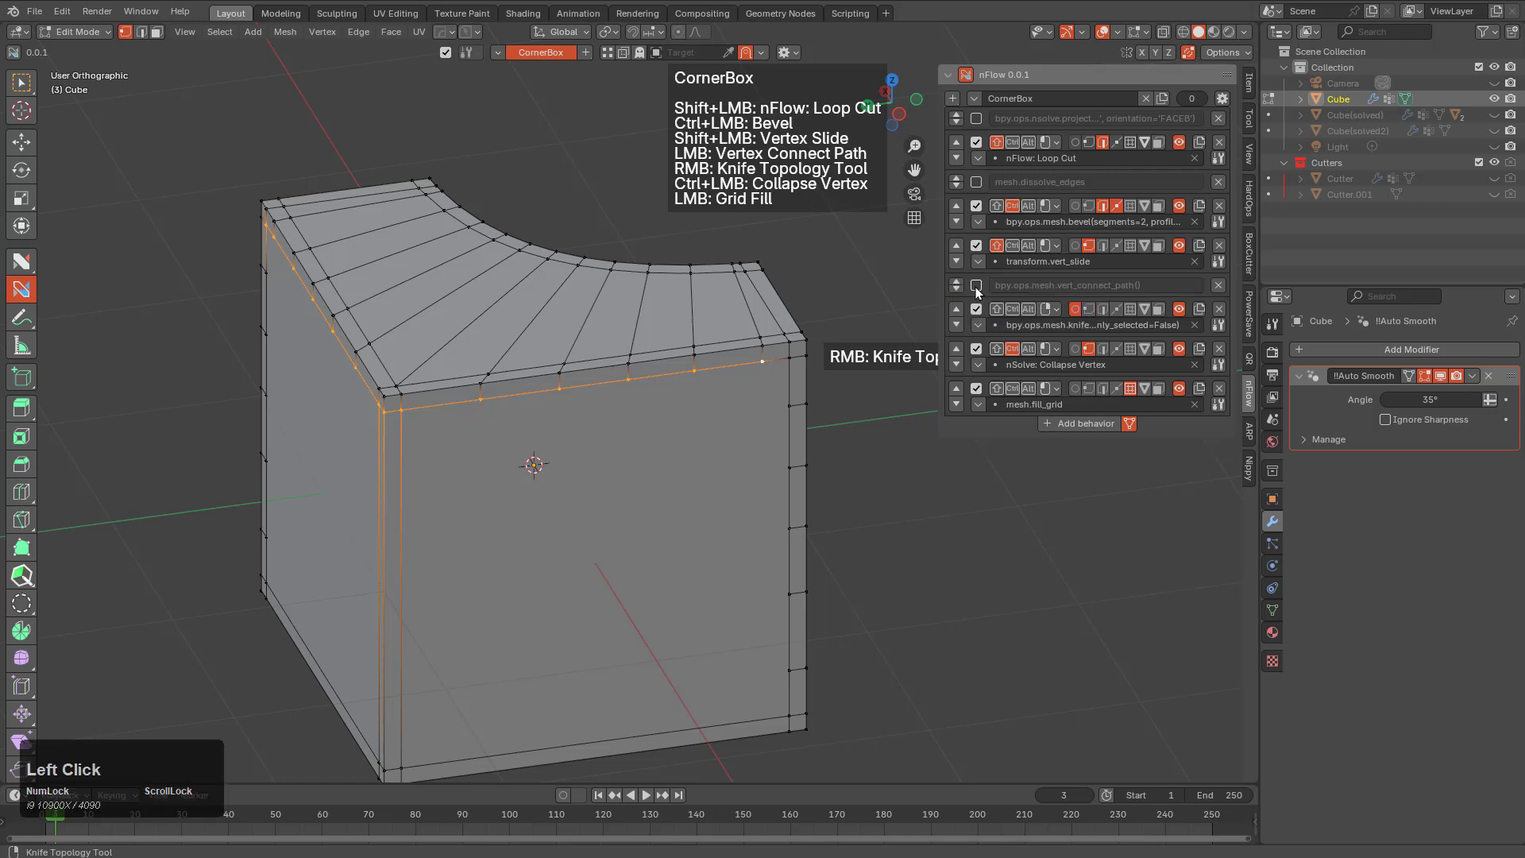
{"action": "left_click", "coordinate": [788, 359], "text": "shift"}
{"action": "key", "text": "ctrl+z"}
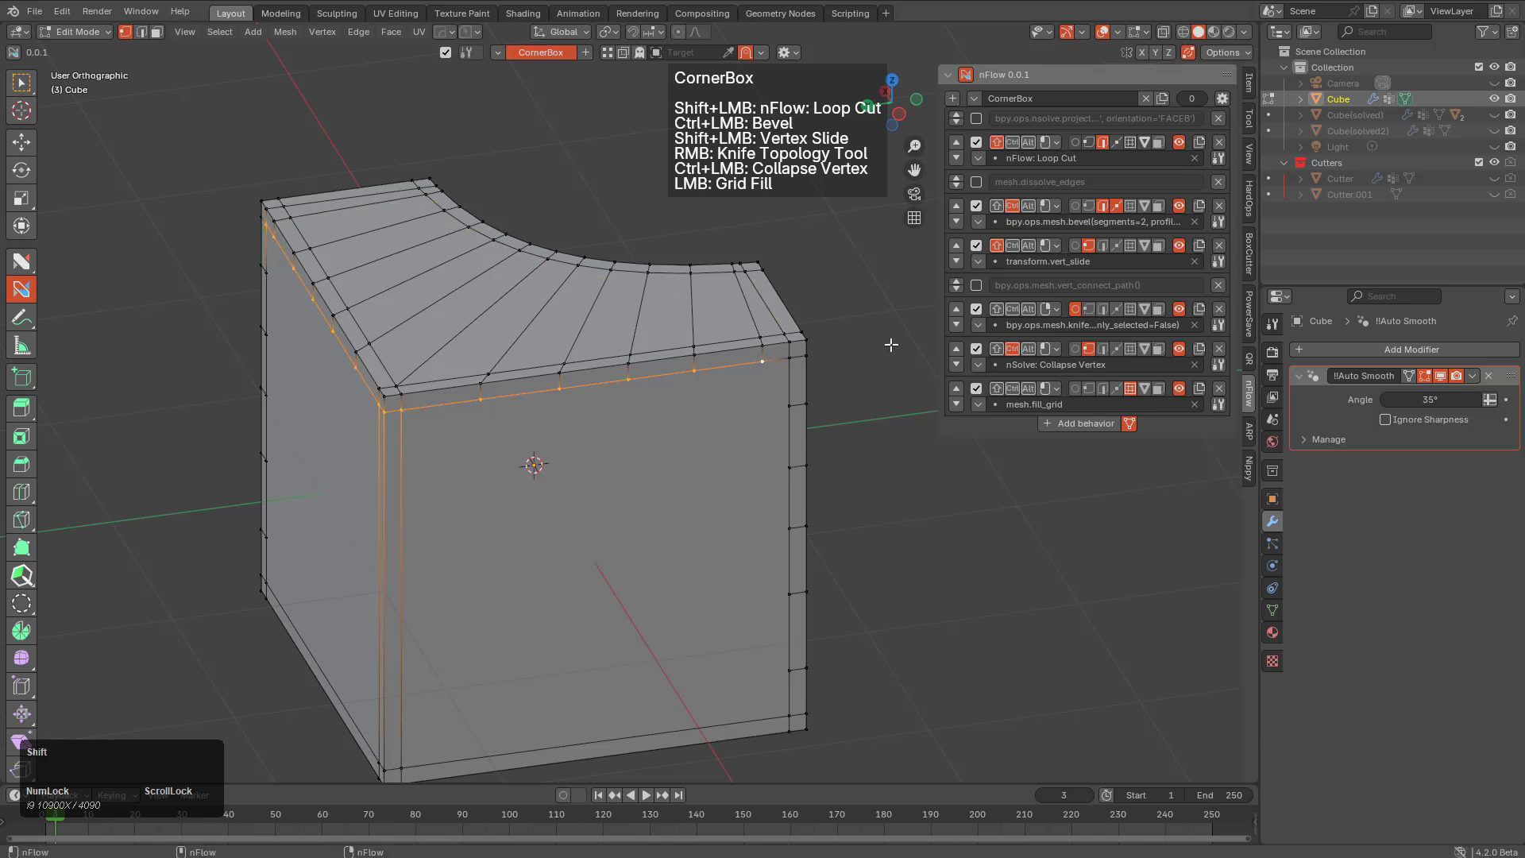
{"action": "left_click", "coordinate": [976, 286]}
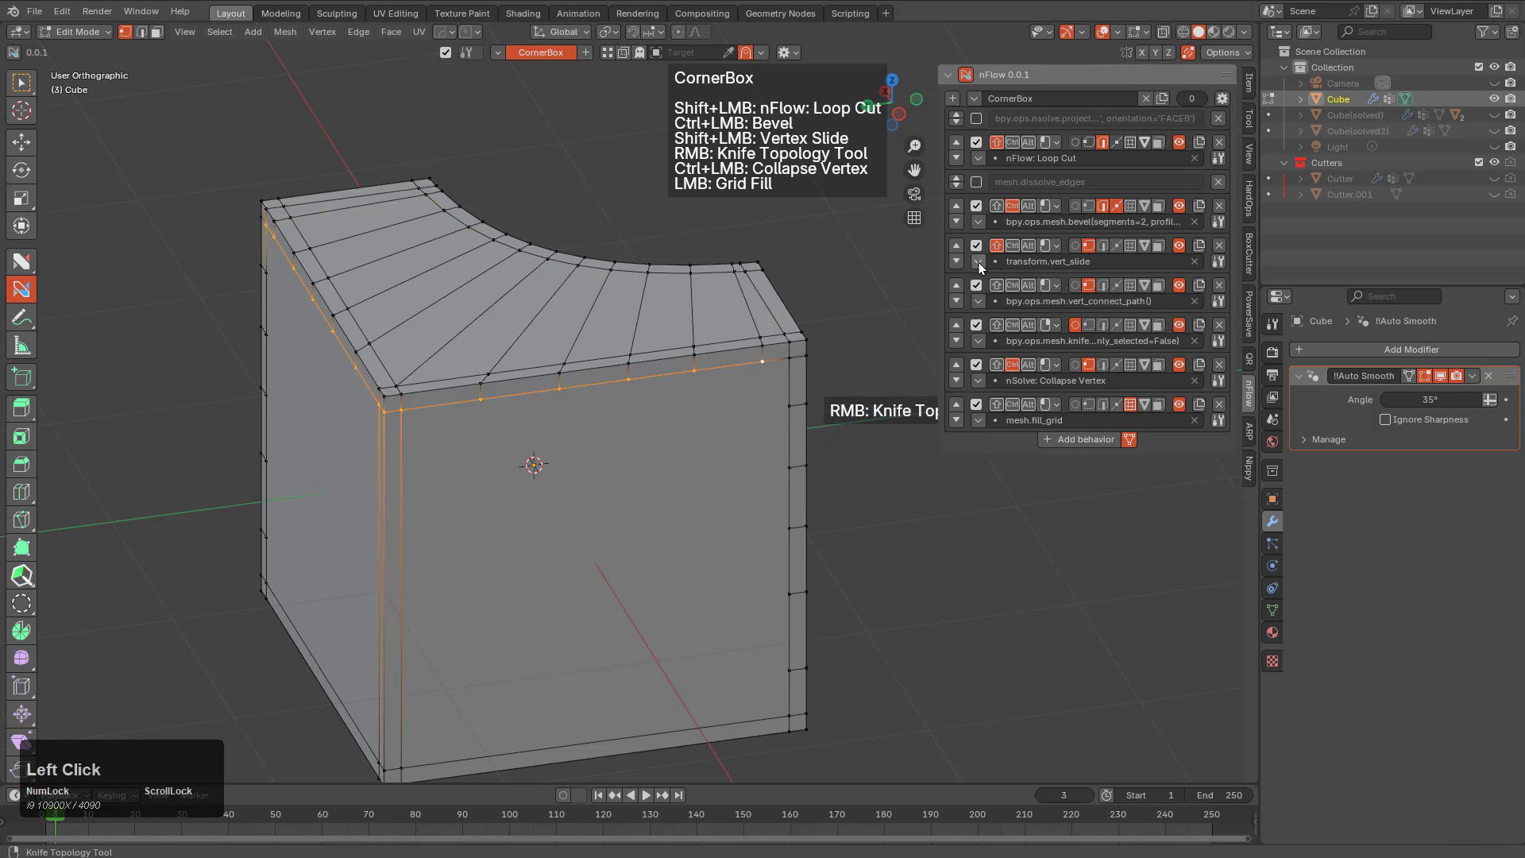
{"action": "left_click", "coordinate": [977, 246]}
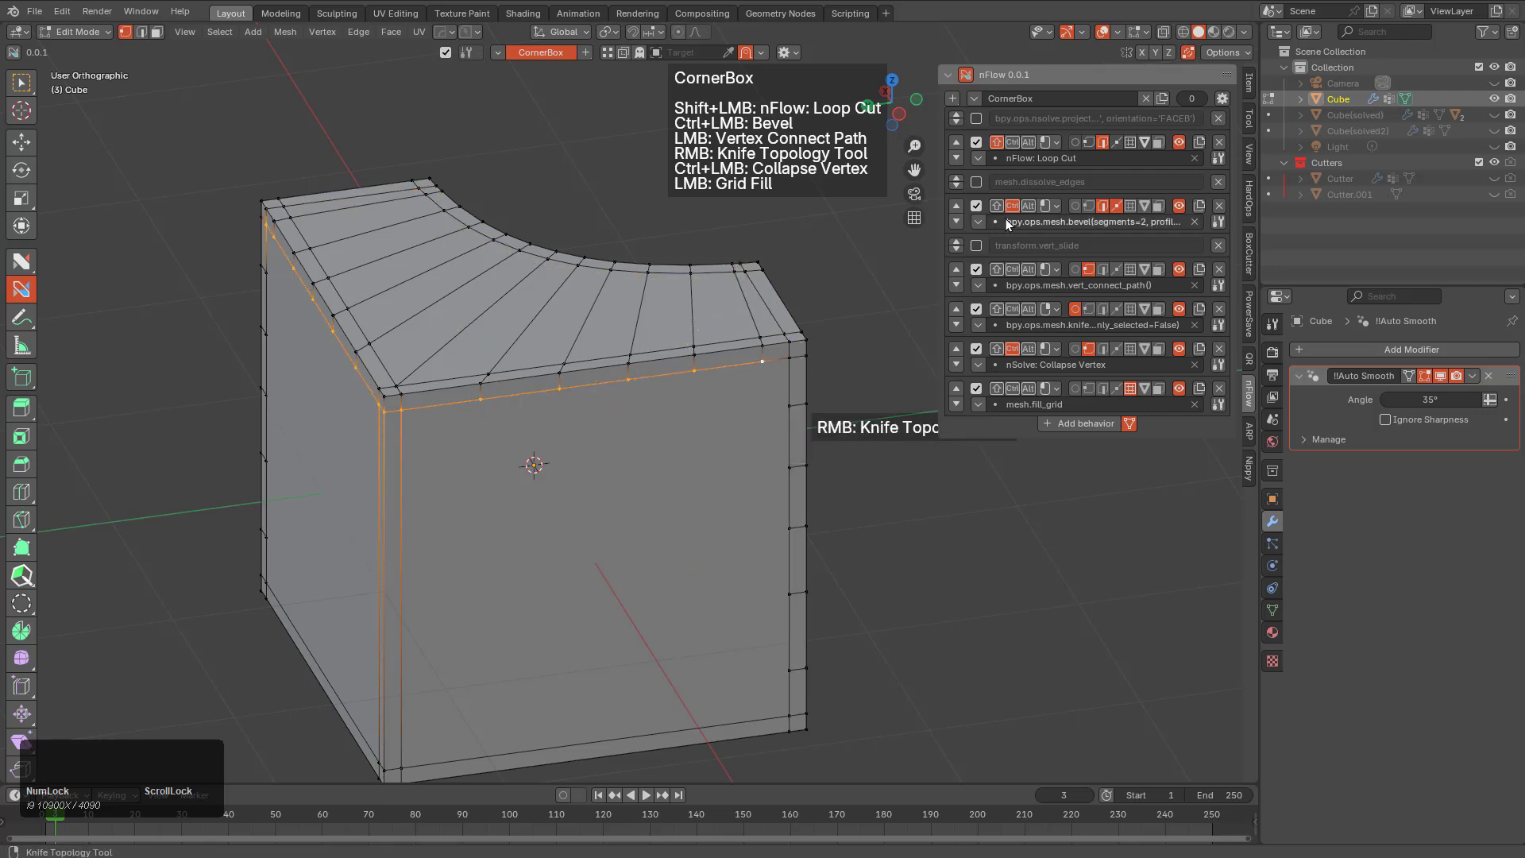
{"action": "left_click", "coordinate": [976, 142]}
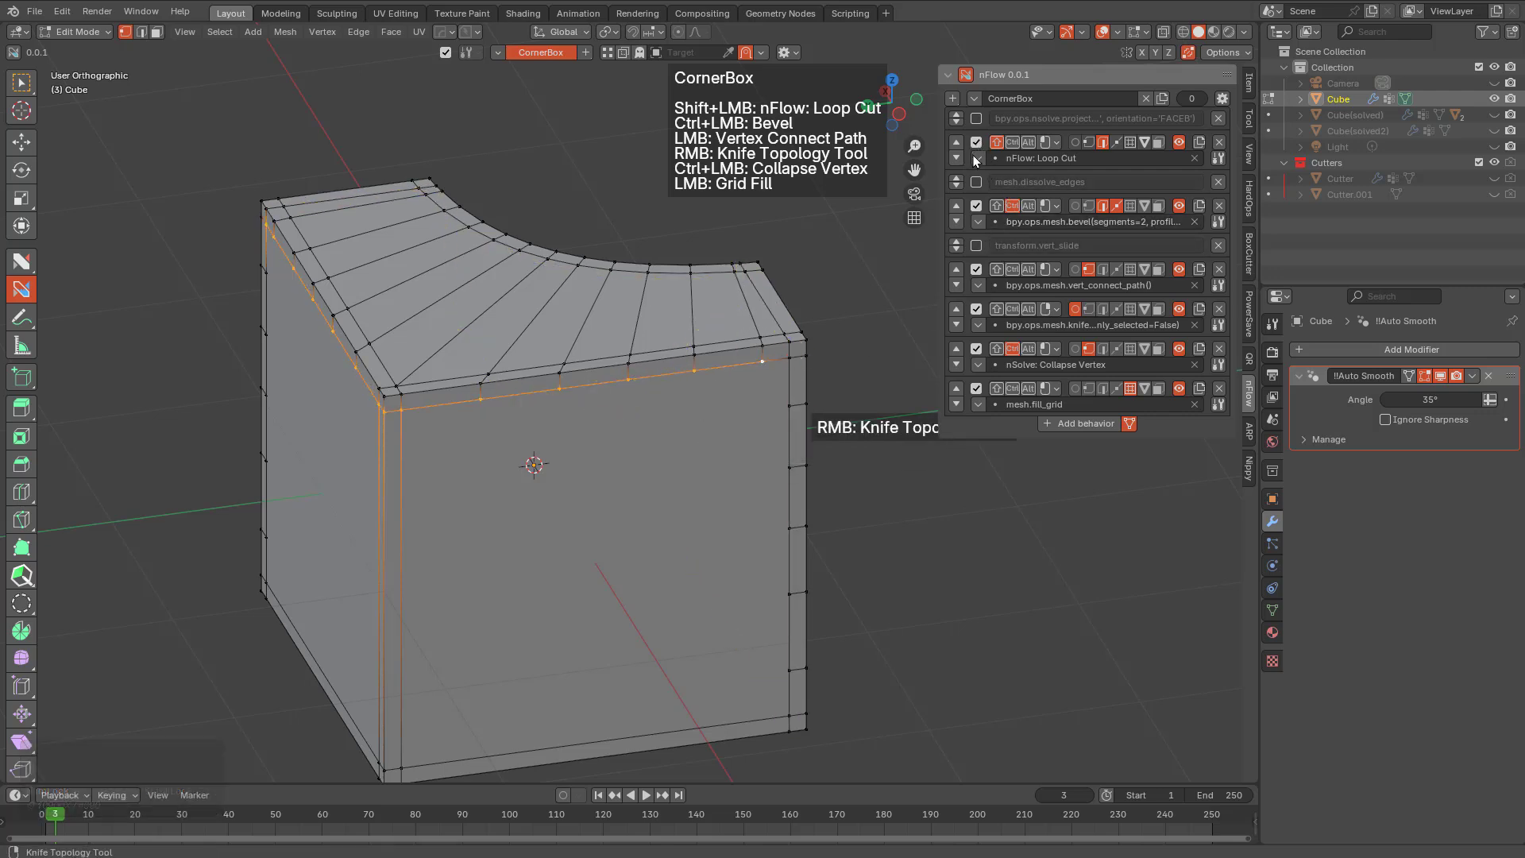
{"action": "left_click", "coordinate": [976, 245]}
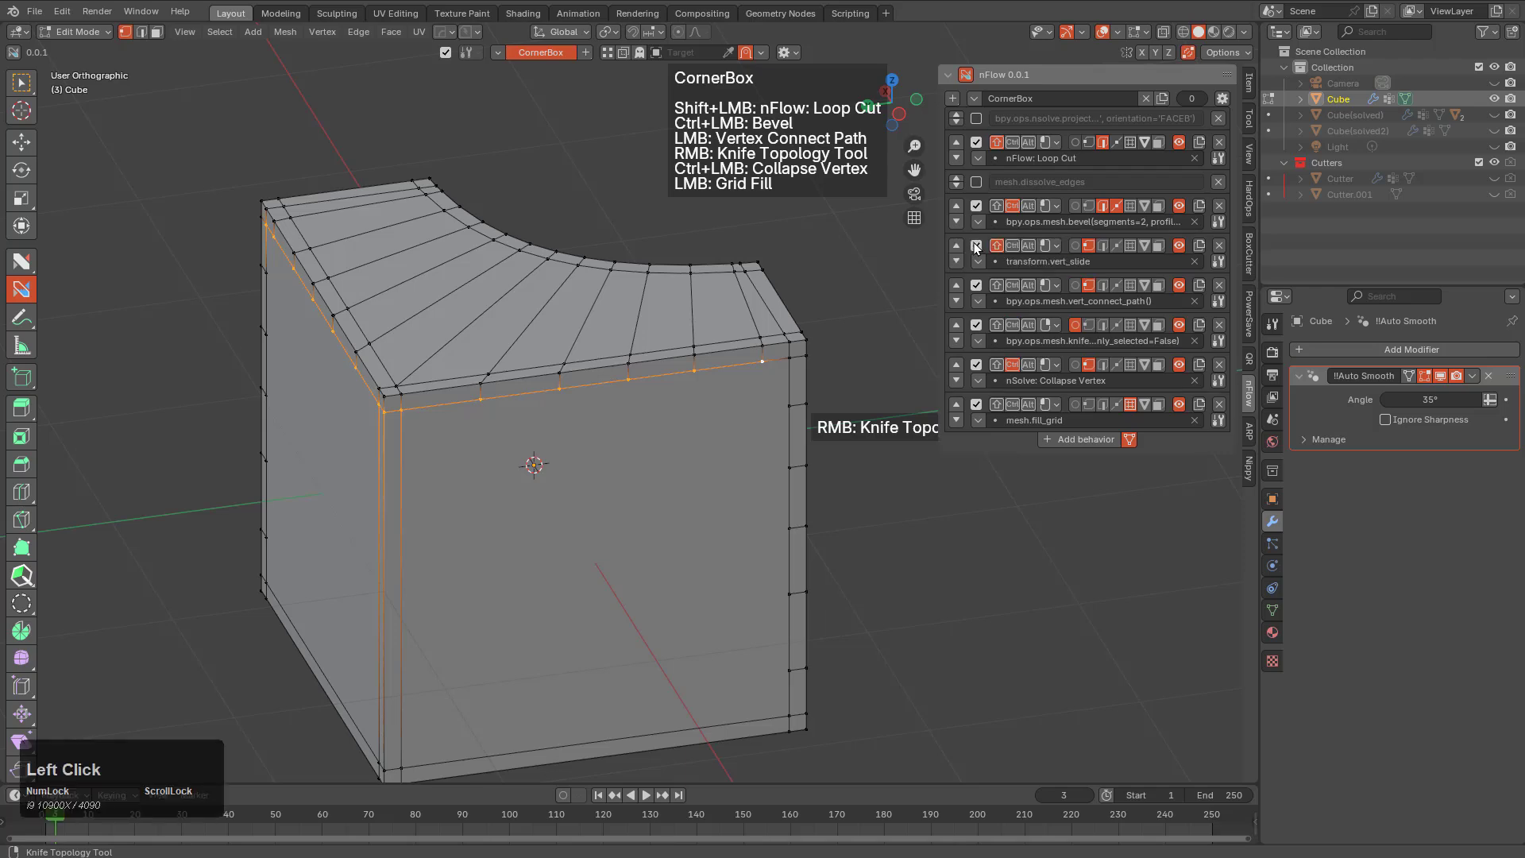
Disable nFlow and extend the vertex path selection to the second rear face's outer corner vertex
{"action": "left_click", "coordinate": [966, 75]}
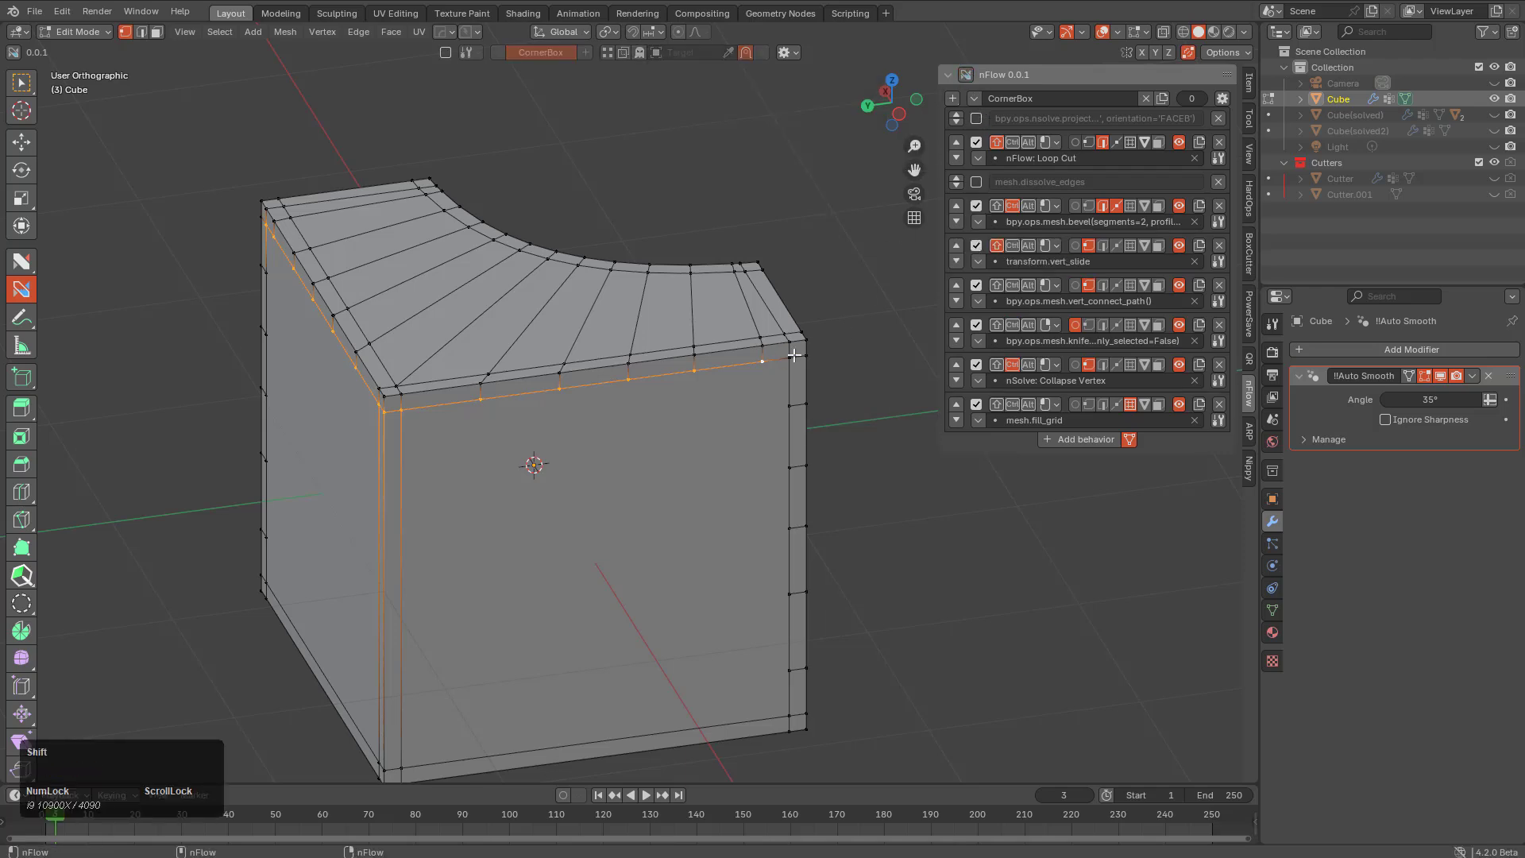
{"action": "middle_click_drag", "start_coordinate": [785, 356], "coordinate": [732, 327]}
{"action": "scroll", "coordinate": [741, 255], "scroll_direction": "down", "scroll_amount": 1}
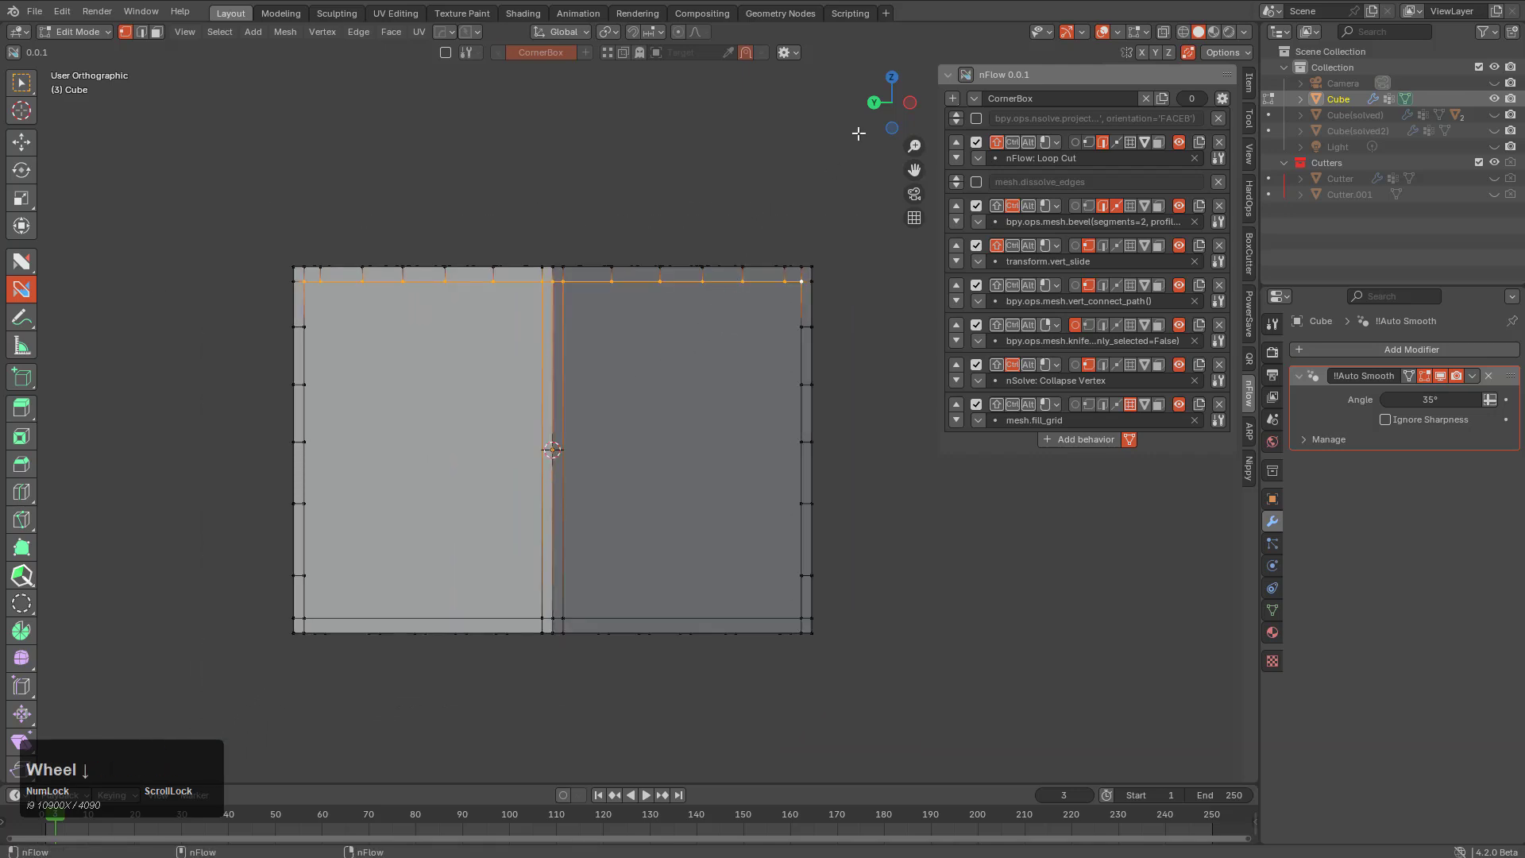
Re-enable nFlow, activate its Project Loop behavior, and project the selected upper loop down both rear faces to the lower support edge
{"action": "left_click", "coordinate": [969, 74]}
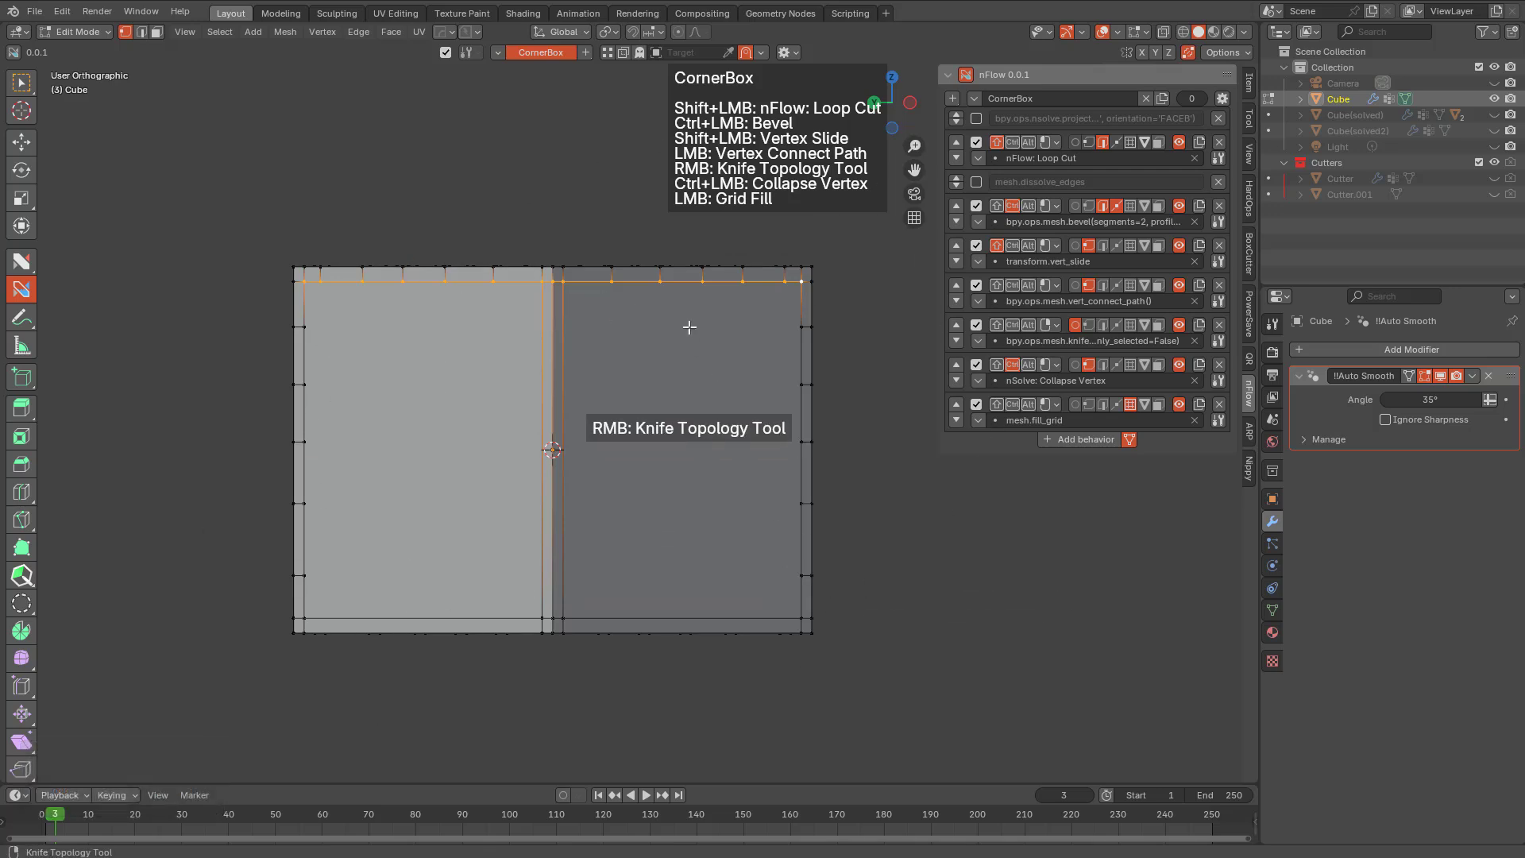
{"action": "left_click", "coordinate": [976, 119]}
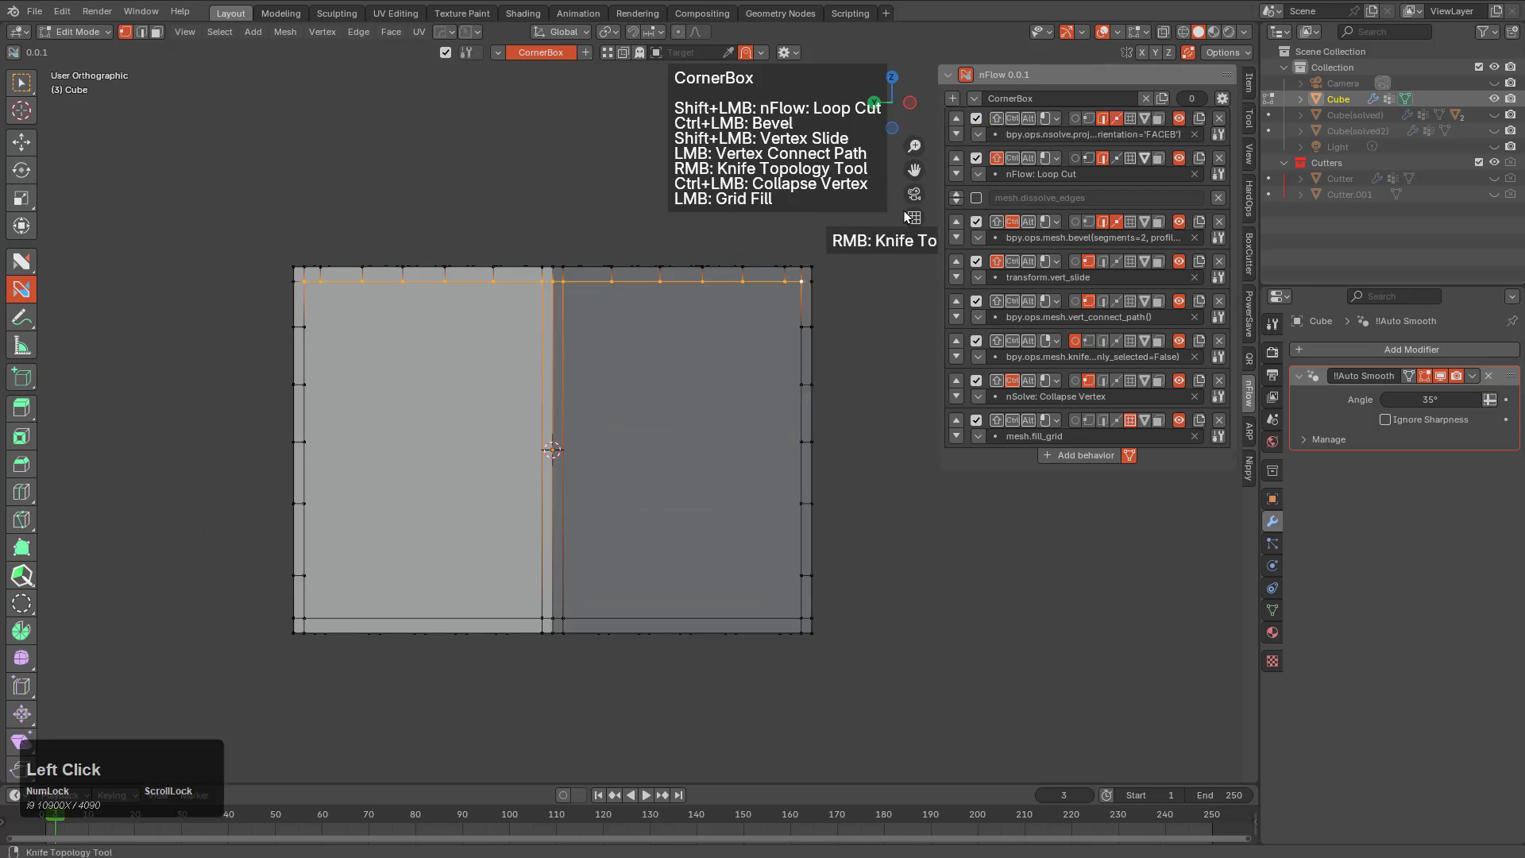
{"action": "left_click", "coordinate": [732, 281]}
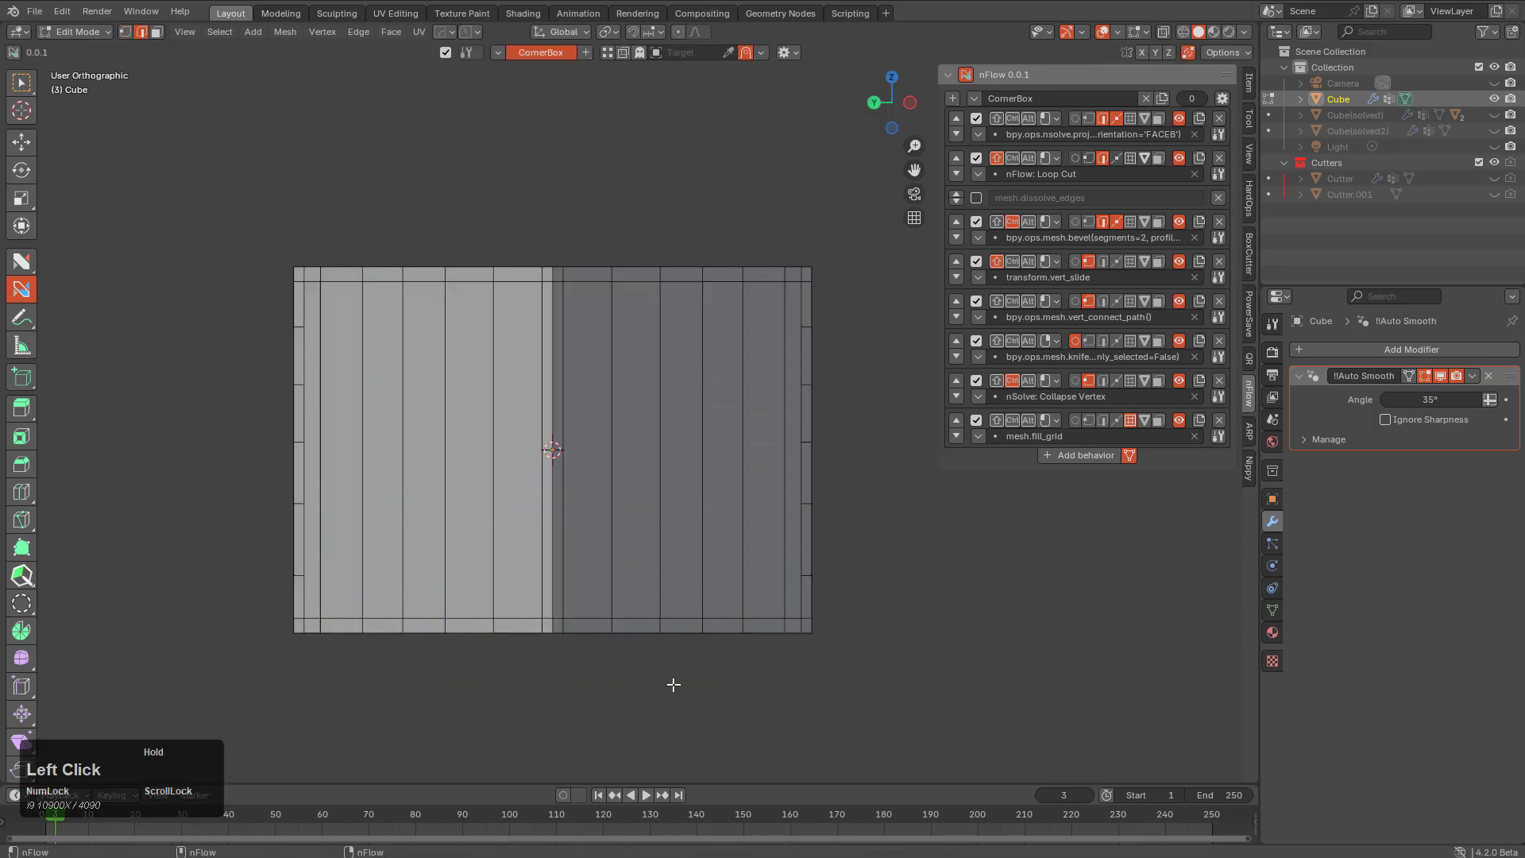
Select the vertical support edges at one outer side of the rear faces and project them across both faces with Project Loop
{"action": "key", "text": "w"}
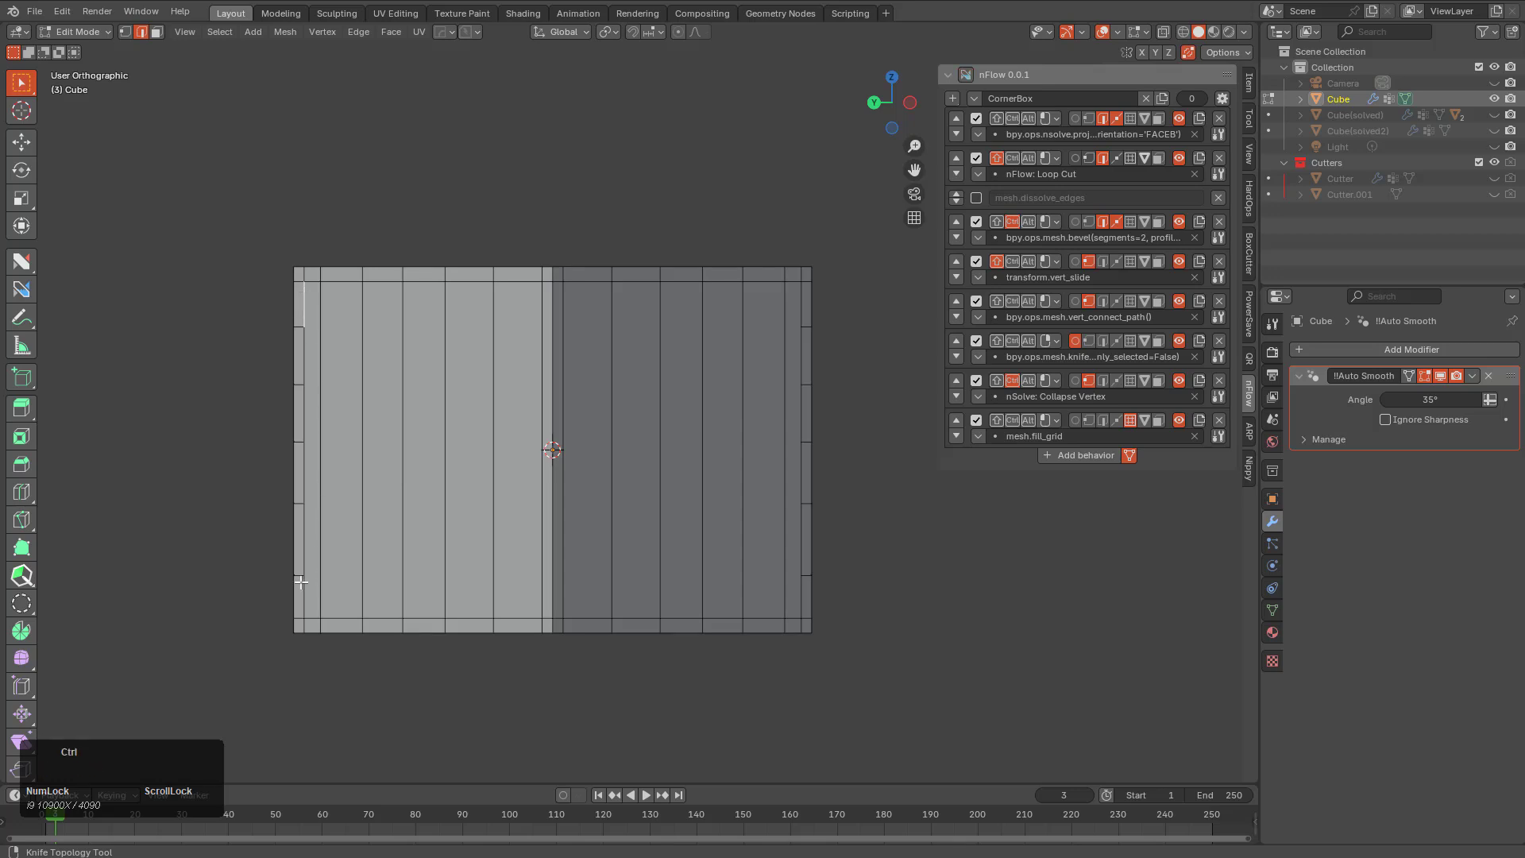
{"action": "left_click", "coordinate": [967, 76]}
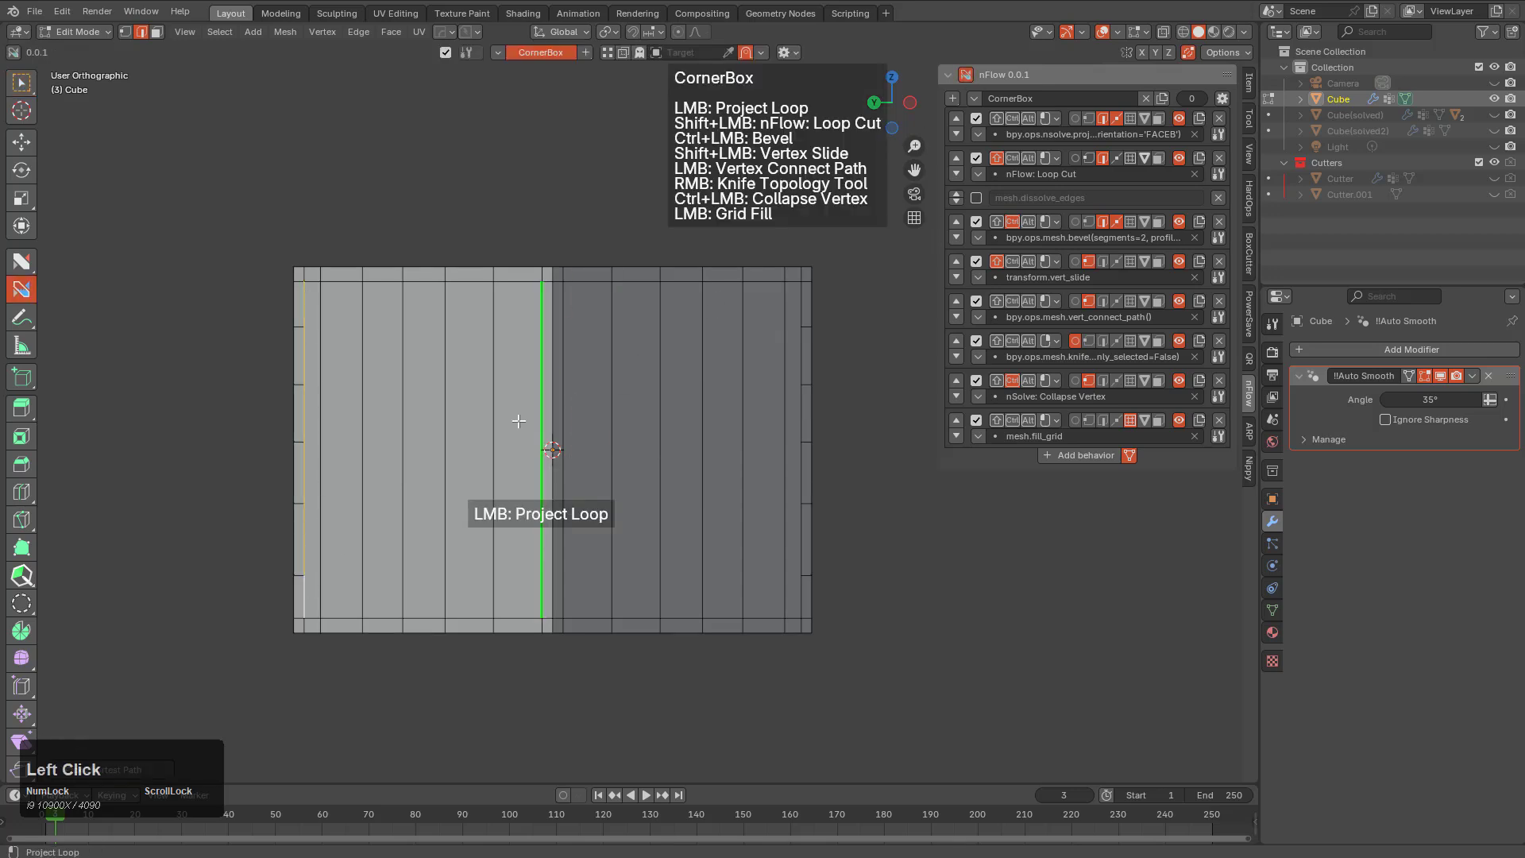
{"action": "left_click", "coordinate": [304, 302]}
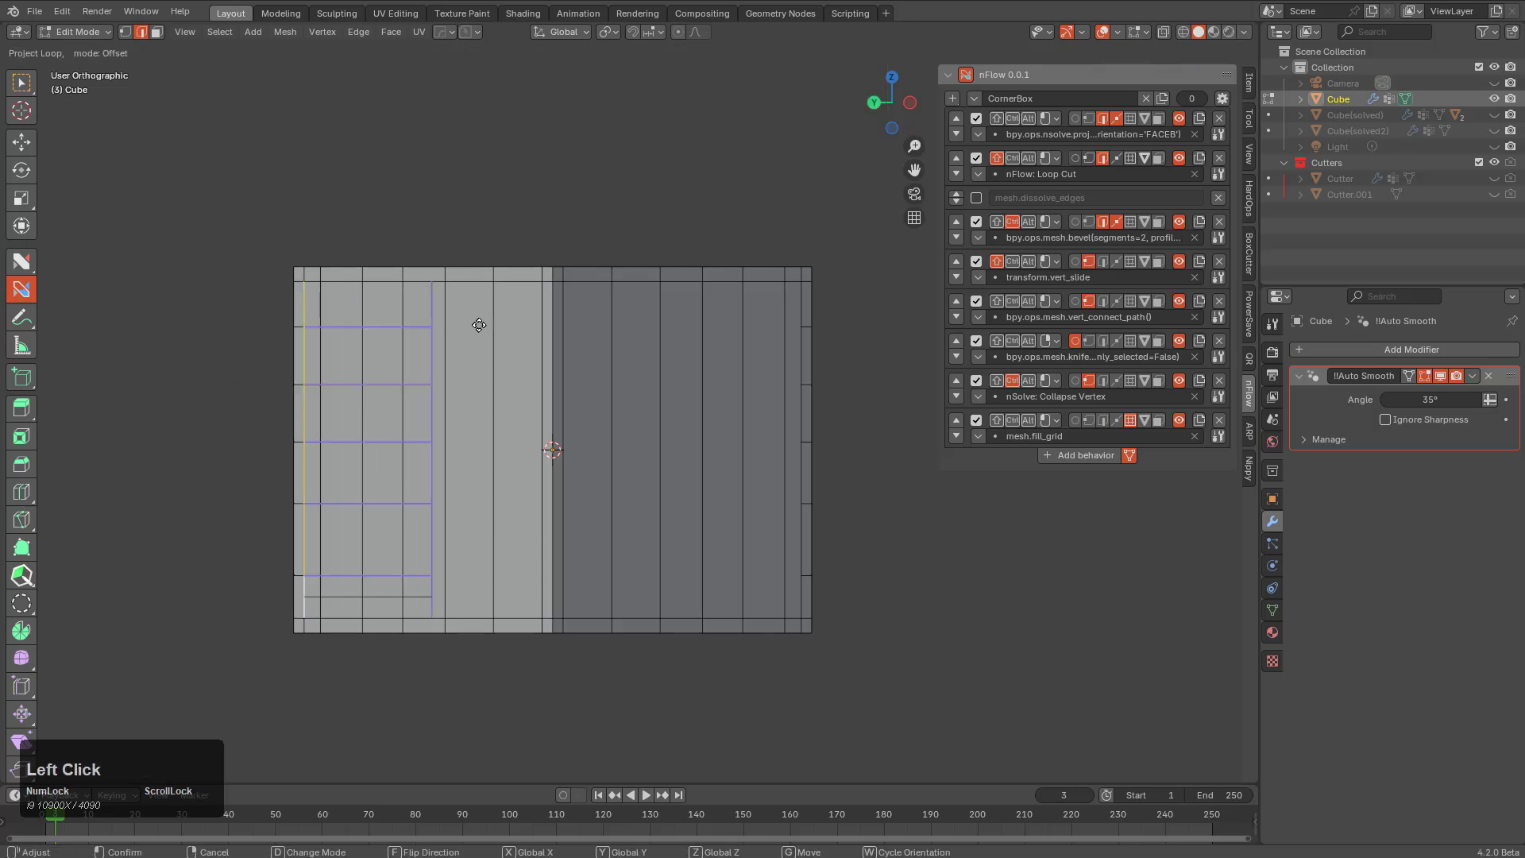
{"action": "left_click", "coordinate": [832, 348]}
Add a loop cut across the radiating edges on the cube's top and side faces around the corner cutout
{"action": "middle_click_drag", "start_coordinate": [599, 446], "coordinate": [738, 531]}
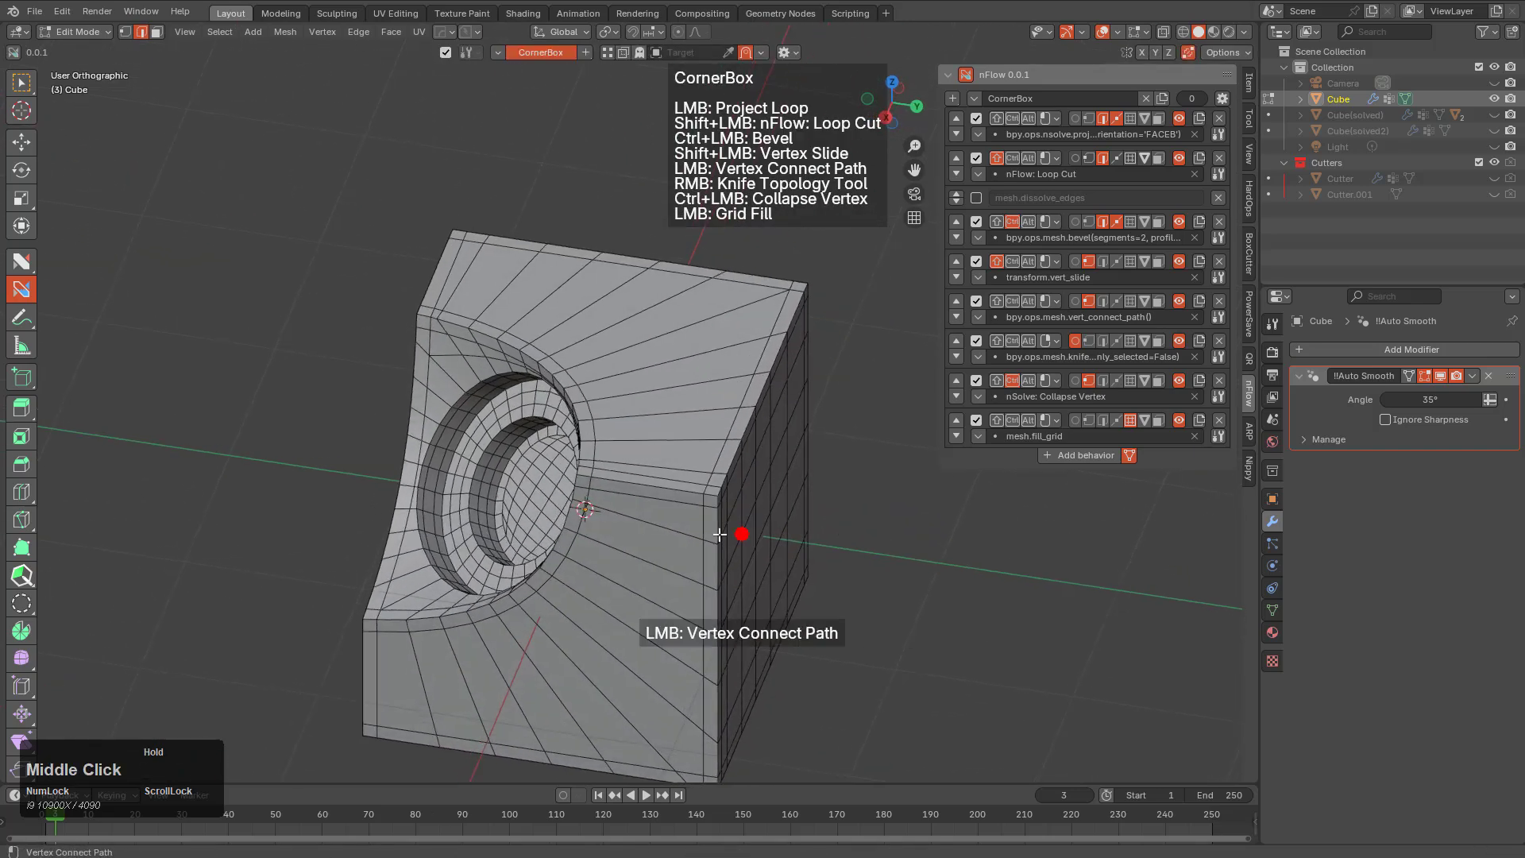
{"action": "left_click", "coordinate": [648, 477], "text": "shift"}
{"action": "middle_click_drag", "start_coordinate": [648, 477], "coordinate": [764, 422]}
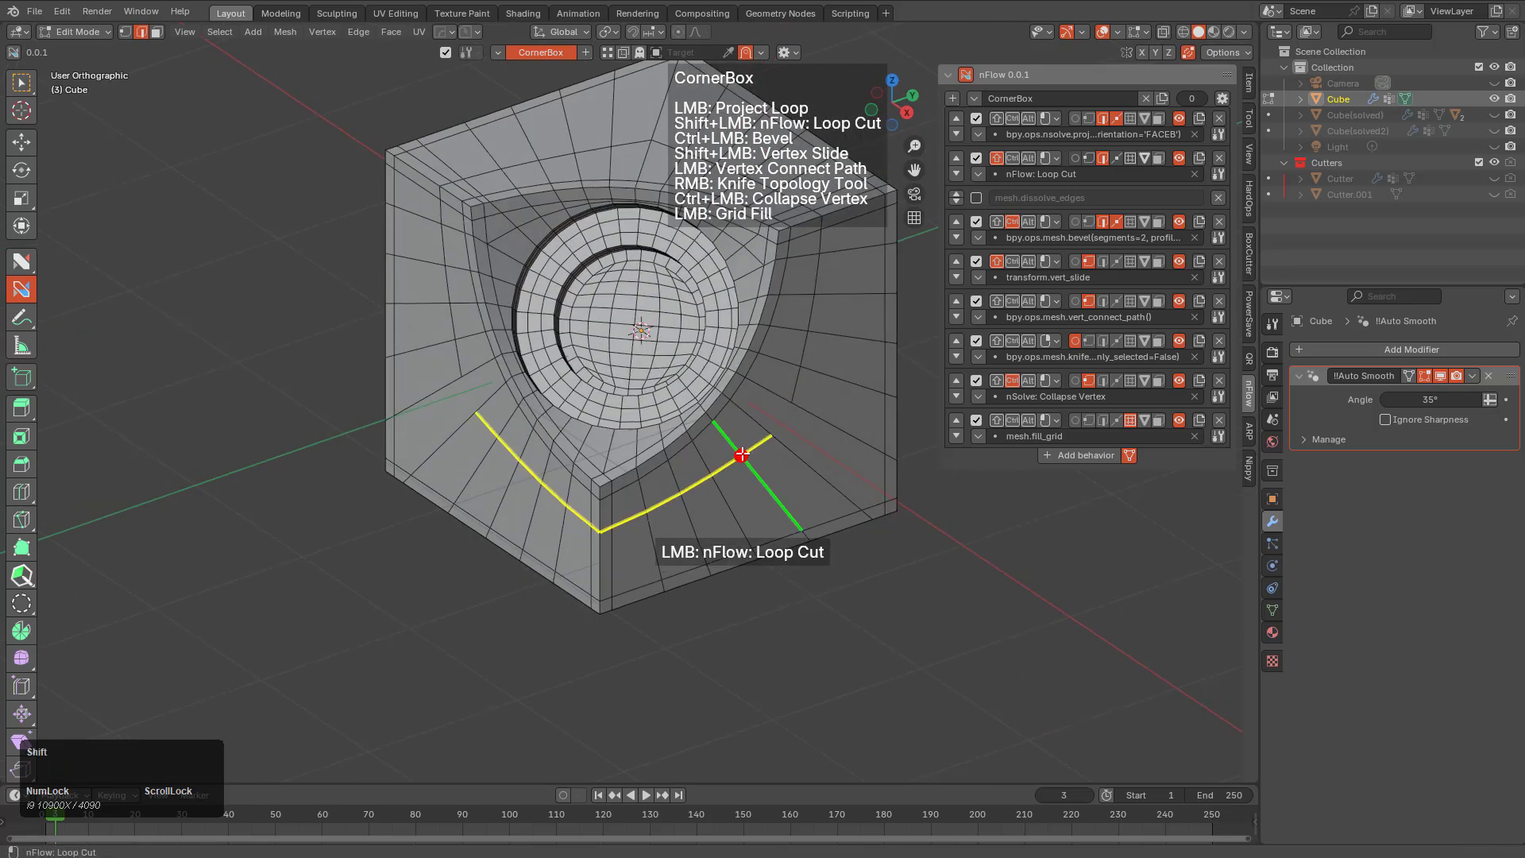
Add a loop cut across the lower parts of the two side faces and connect both its ends to the neighbouring loop
{"action": "left_click", "coordinate": [762, 442], "text": "shift"}
{"action": "left_click_drag", "start_coordinate": [771, 435], "coordinate": [794, 405]}
{"action": "left_click_drag", "start_coordinate": [475, 412], "coordinate": [458, 378]}
Add an outer loop cut on the side faces and connect its open end to the lower support edge near the cube's corner
{"action": "scroll", "coordinate": [409, 460], "scroll_direction": "up", "scroll_amount": 3}
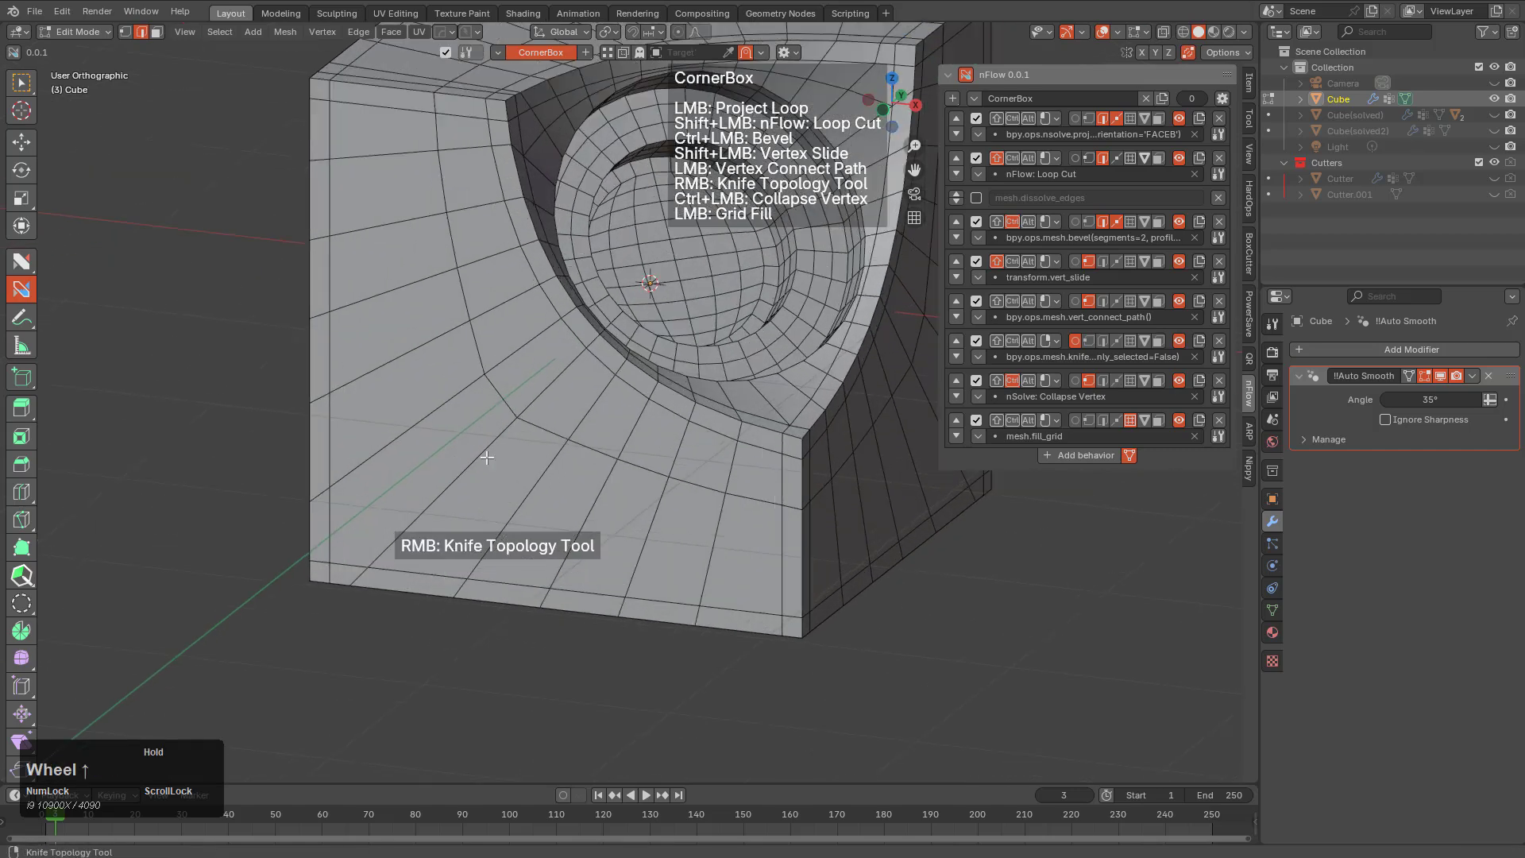
{"action": "left_click", "coordinate": [397, 437], "text": "shift"}
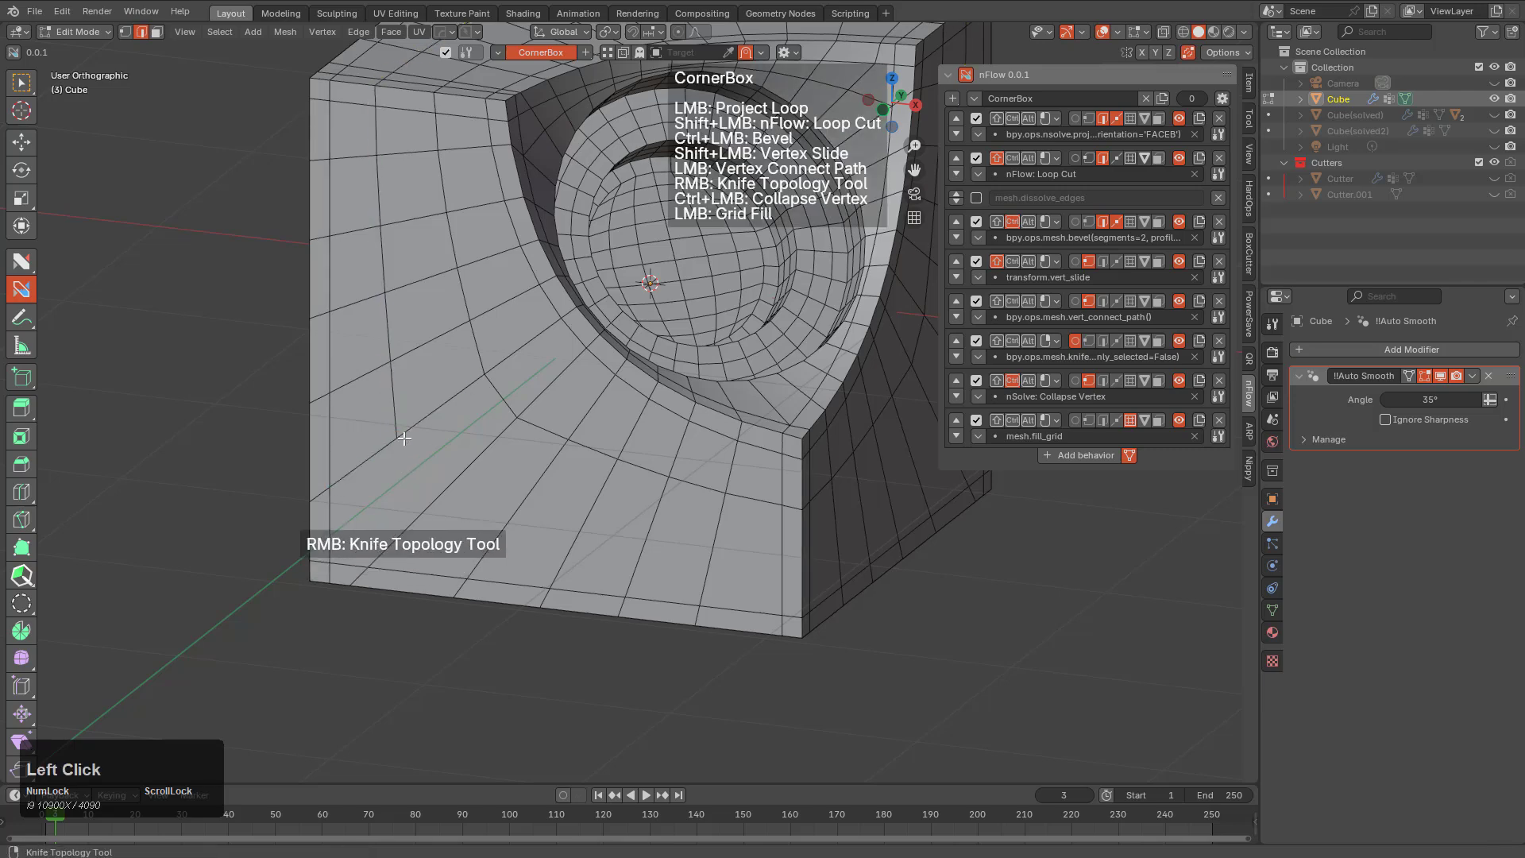
{"action": "left_click_drag", "start_coordinate": [397, 437], "coordinate": [395, 510]}
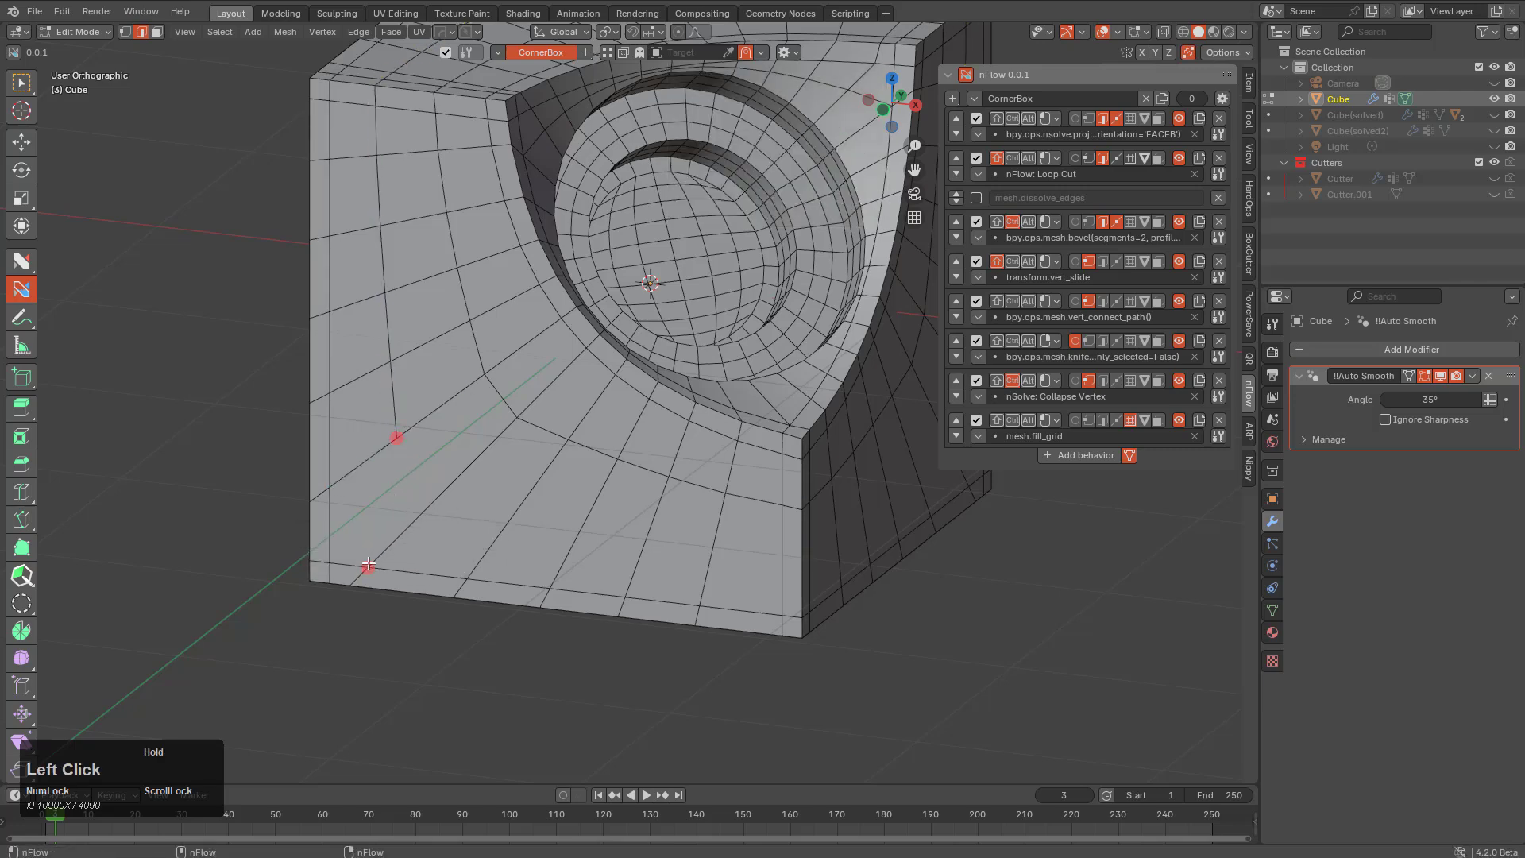
{"action": "left_click_drag", "start_coordinate": [368, 565], "coordinate": [369, 565]}
Connect the outer loop's other open end to the lower support edge vertex on the opposite side face
{"action": "middle_click_drag", "start_coordinate": [699, 476], "coordinate": [684, 528]}
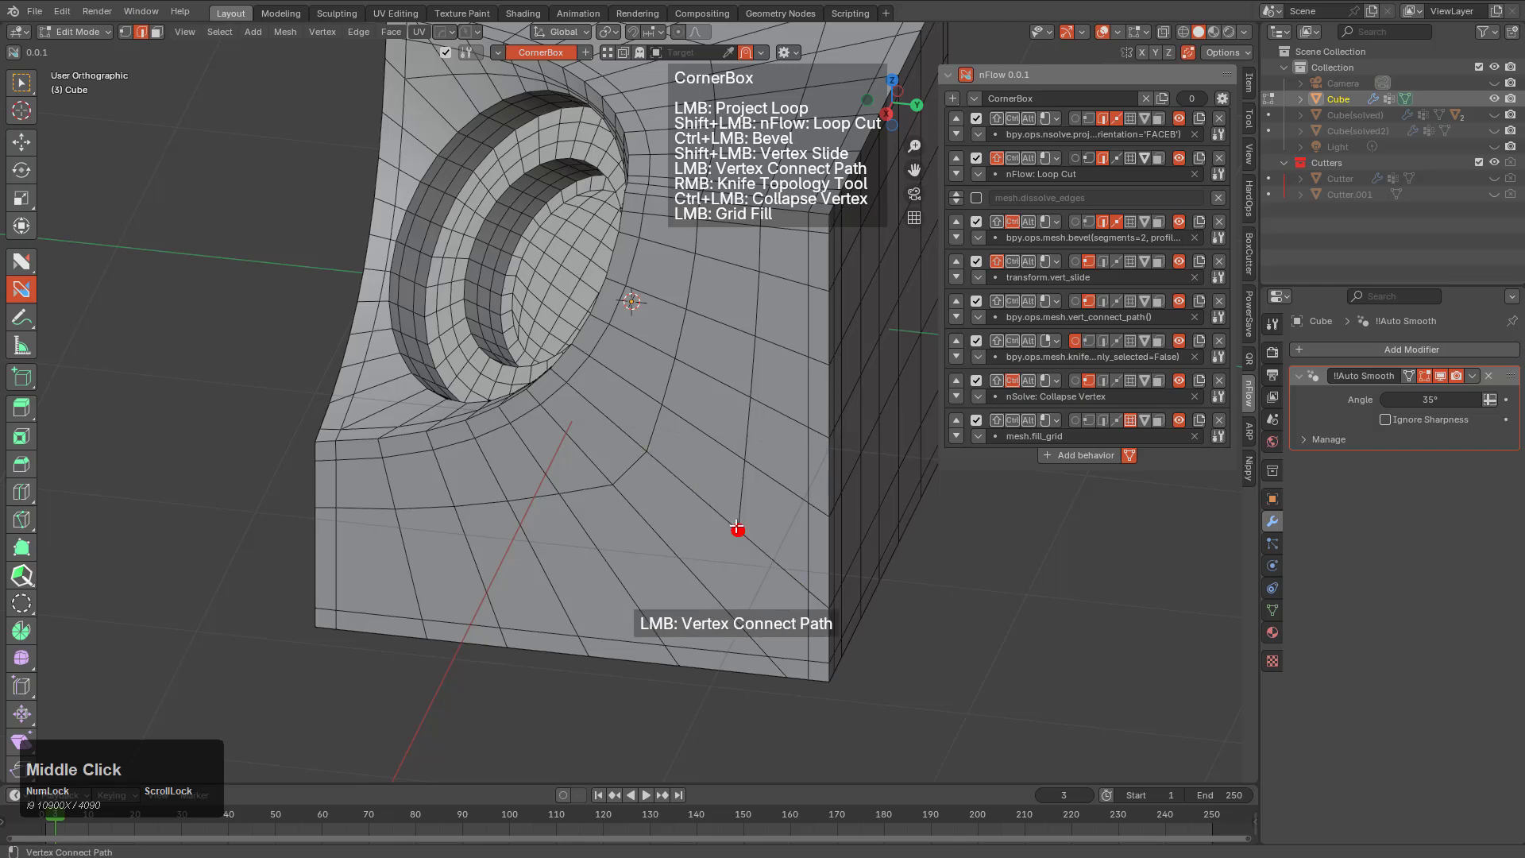
{"action": "left_click_drag", "start_coordinate": [737, 528], "coordinate": [748, 589]}
{"action": "left_click_drag", "start_coordinate": [772, 653], "coordinate": [771, 656]}
{"action": "scroll", "coordinate": [648, 505], "scroll_direction": "down", "scroll_amount": 1}
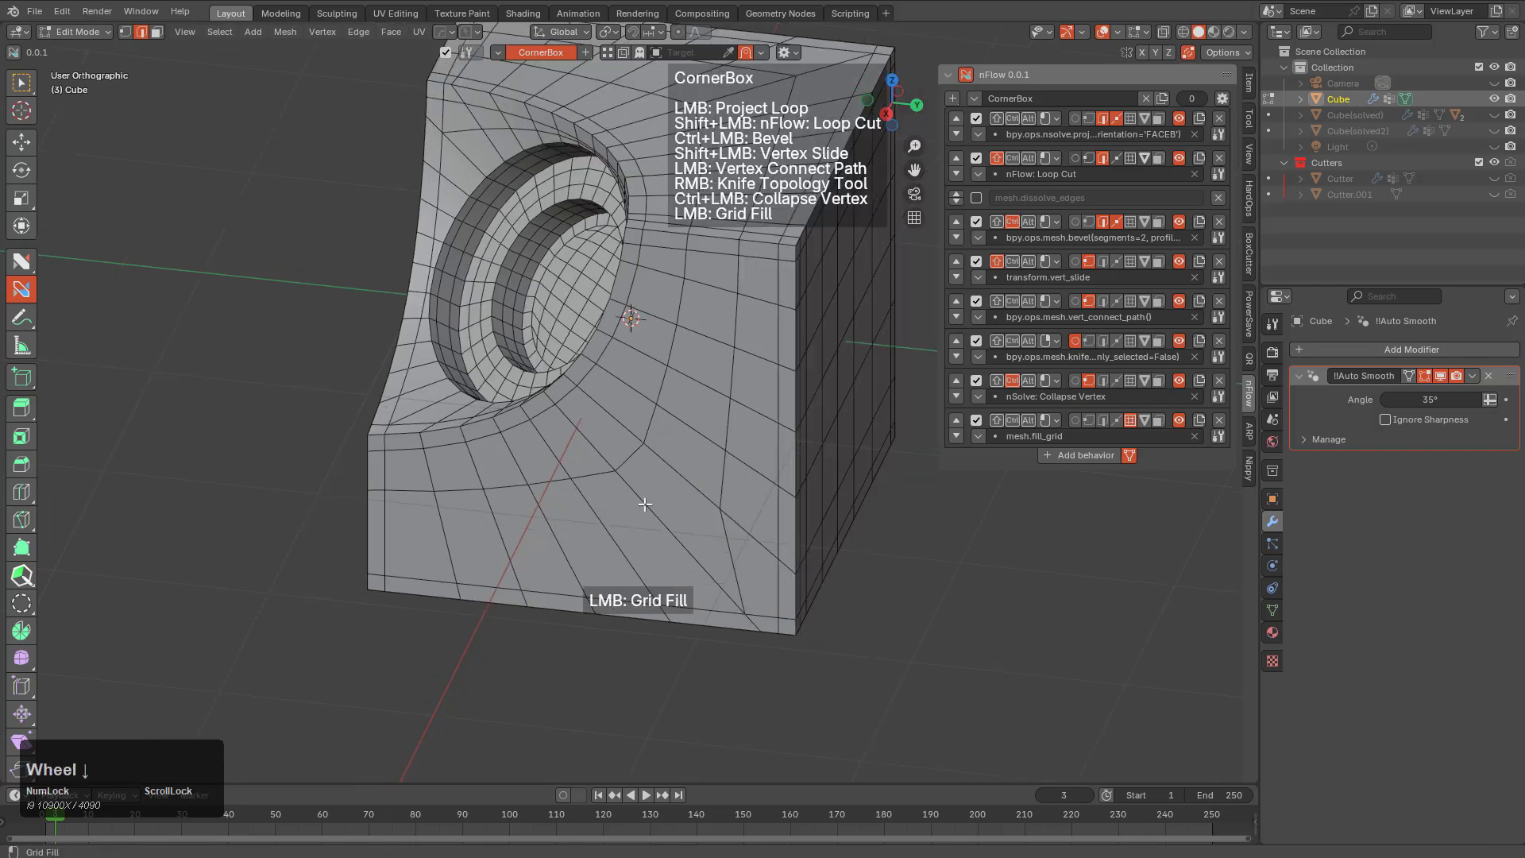
Project loops from the edge path along one border of the cube's bottom face across to the opposite border
{"action": "middle_click_drag", "start_coordinate": [742, 481], "coordinate": [776, 381]}
{"action": "key", "text": "1"}
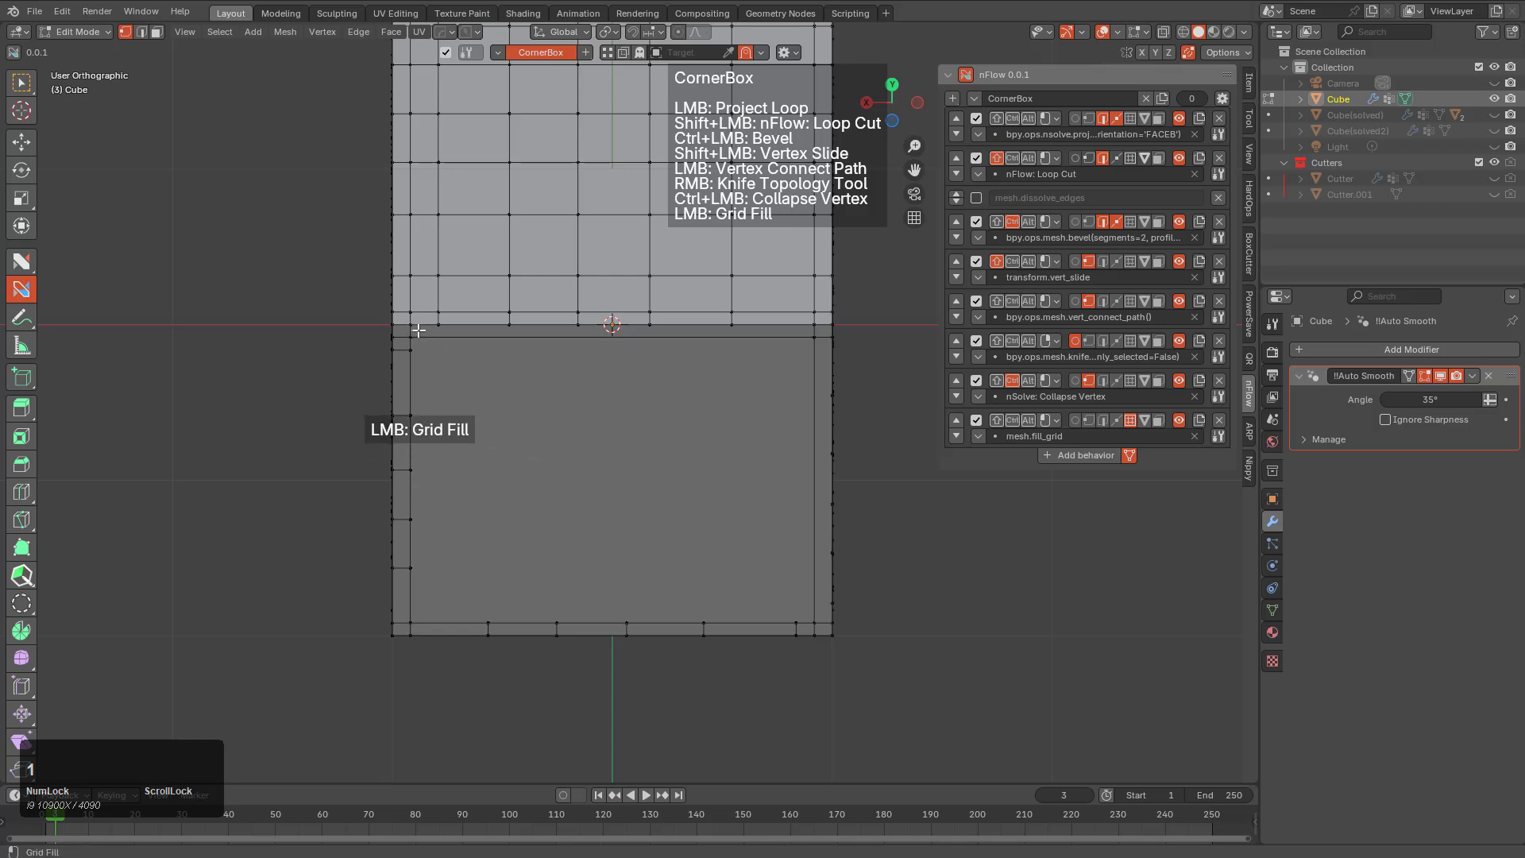
{"action": "key", "text": "w"}
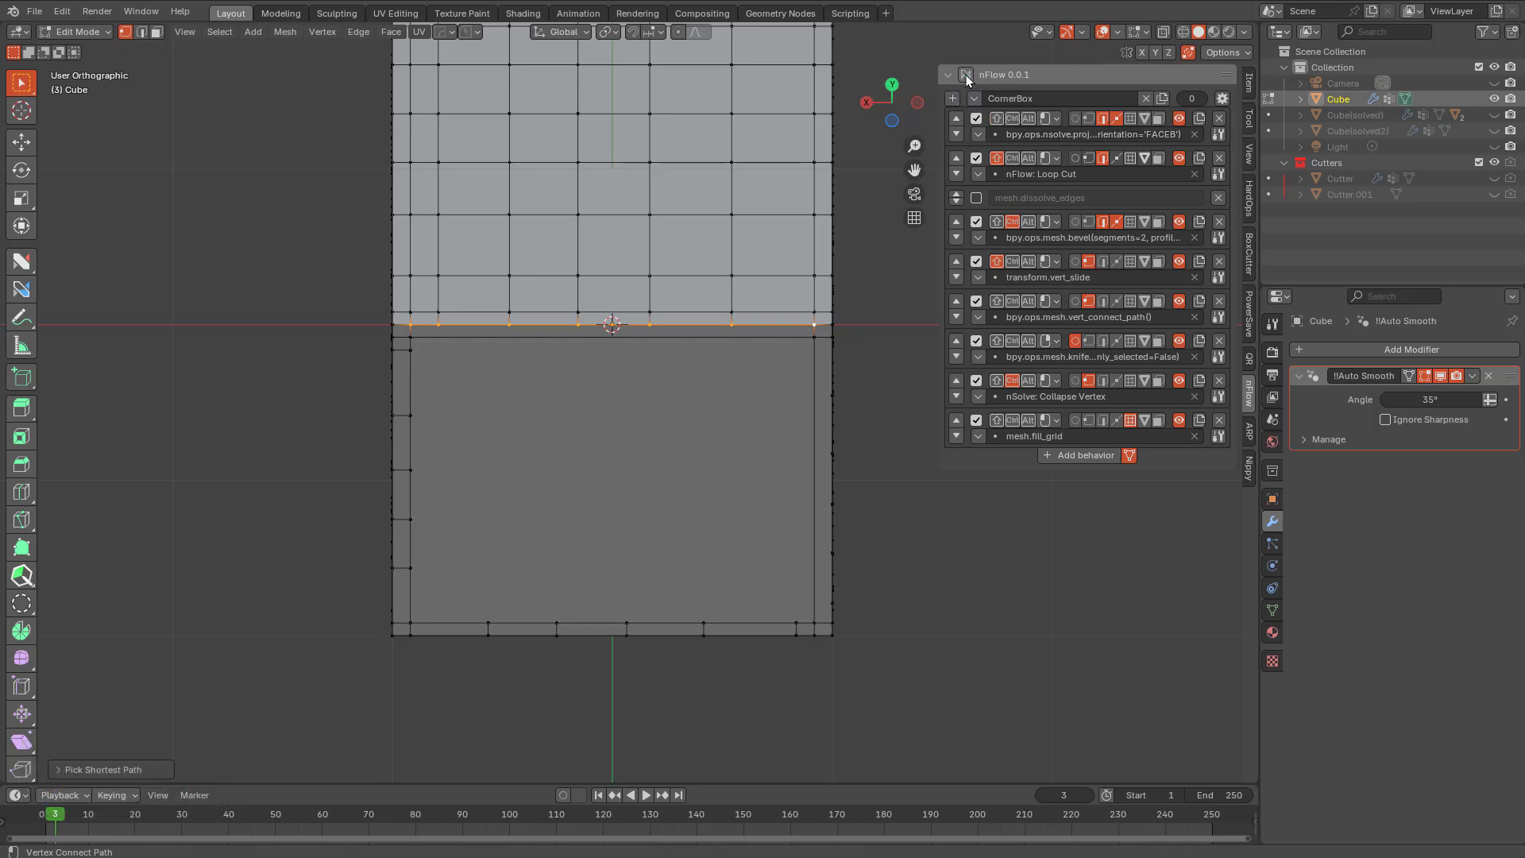
{"action": "left_click", "coordinate": [966, 74]}
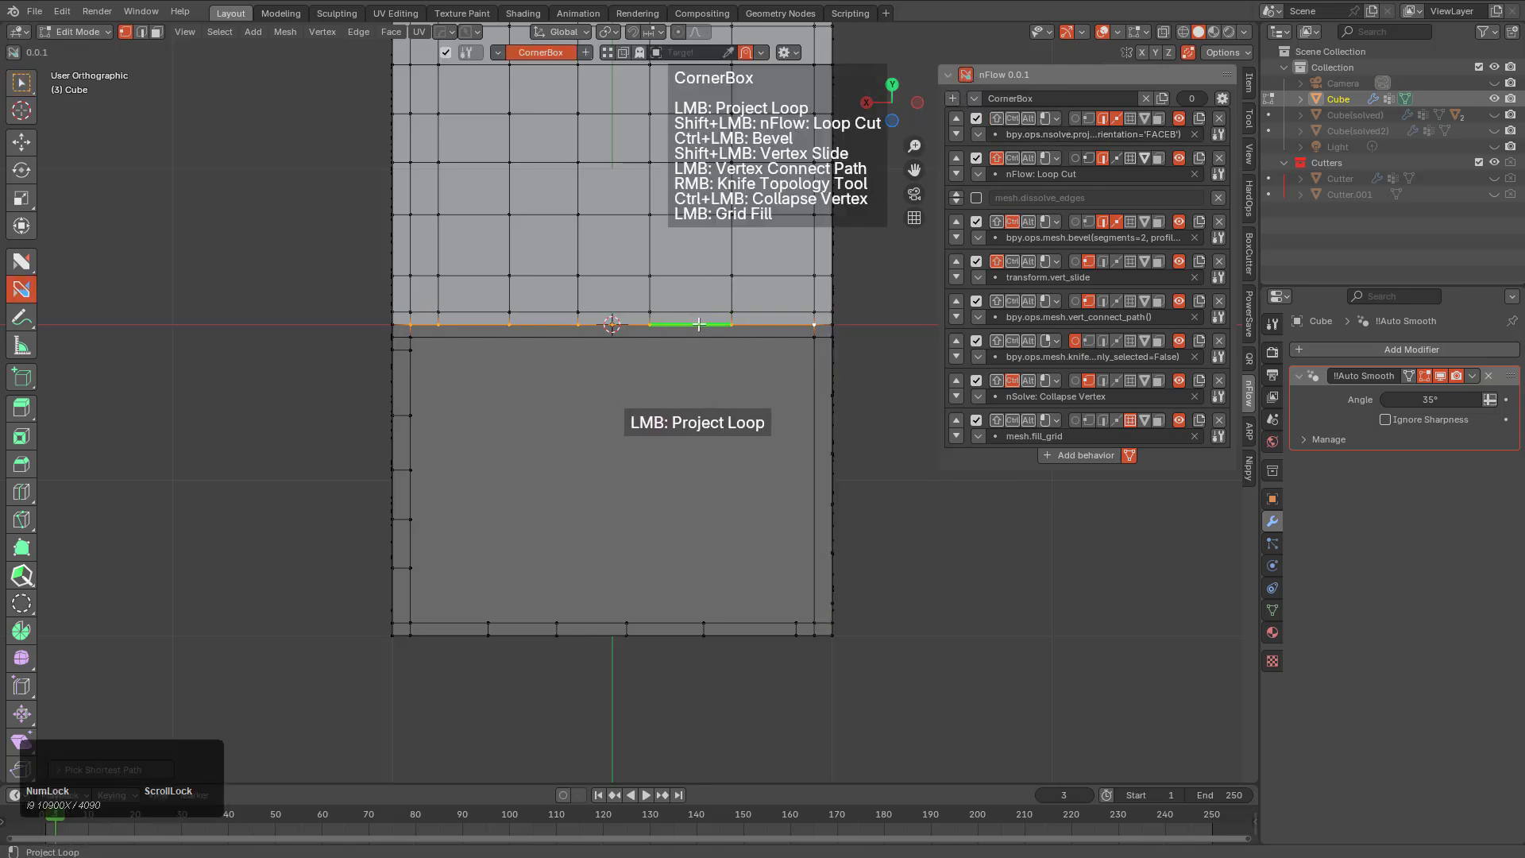
{"action": "left_click_drag", "start_coordinate": [698, 324], "coordinate": [688, 546]}
{"action": "left_click_drag", "start_coordinate": [664, 708], "coordinate": [664, 710]}
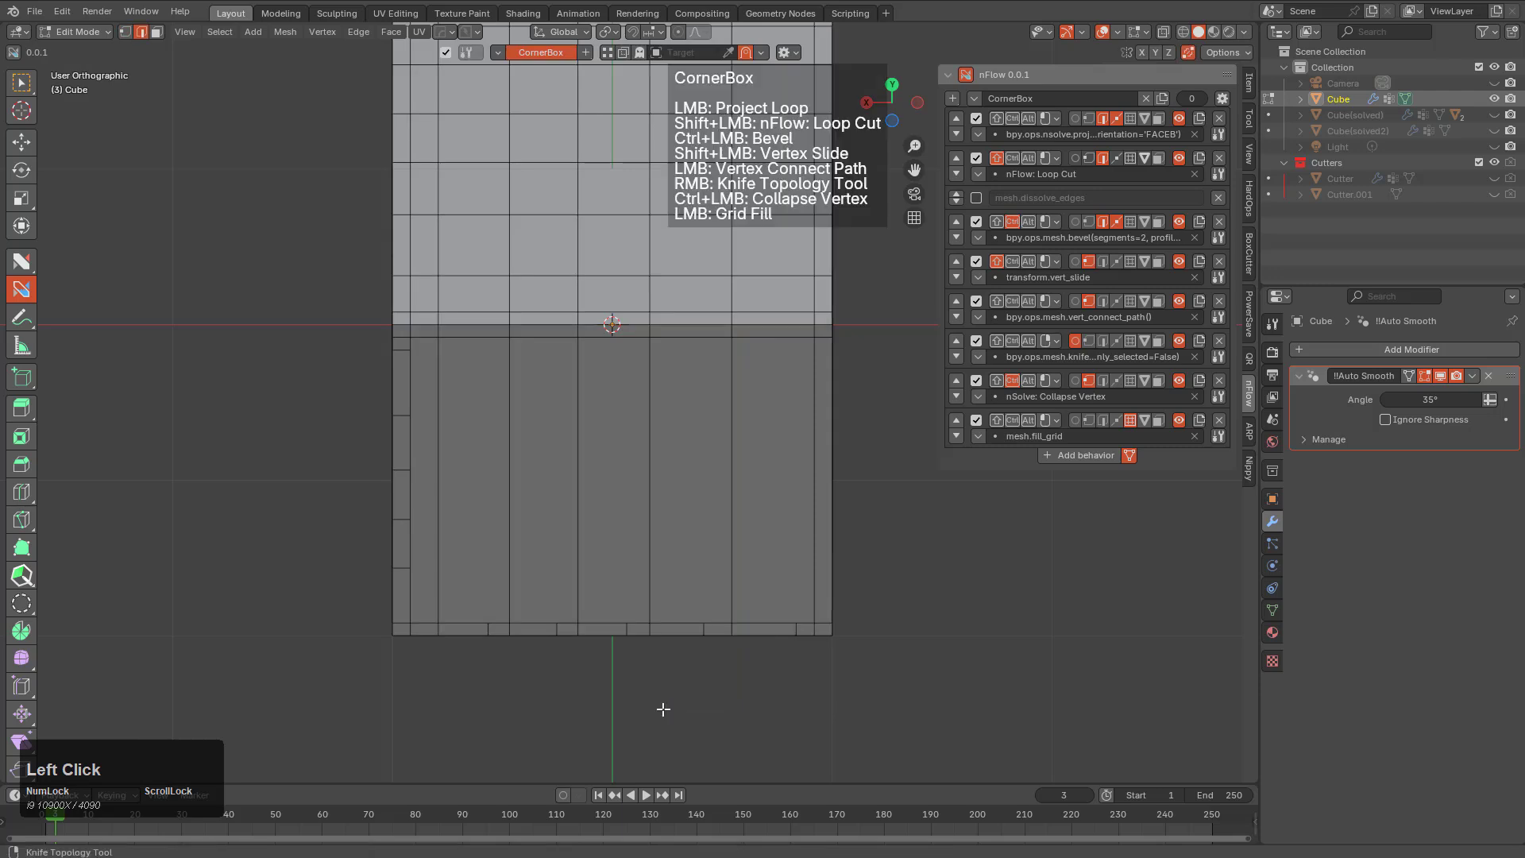
Project perpendicular loops from the bottom face's inner side edge path across the face to form a quad grid
{"action": "key", "text": "alt+a"}
{"action": "key", "text": "w"}
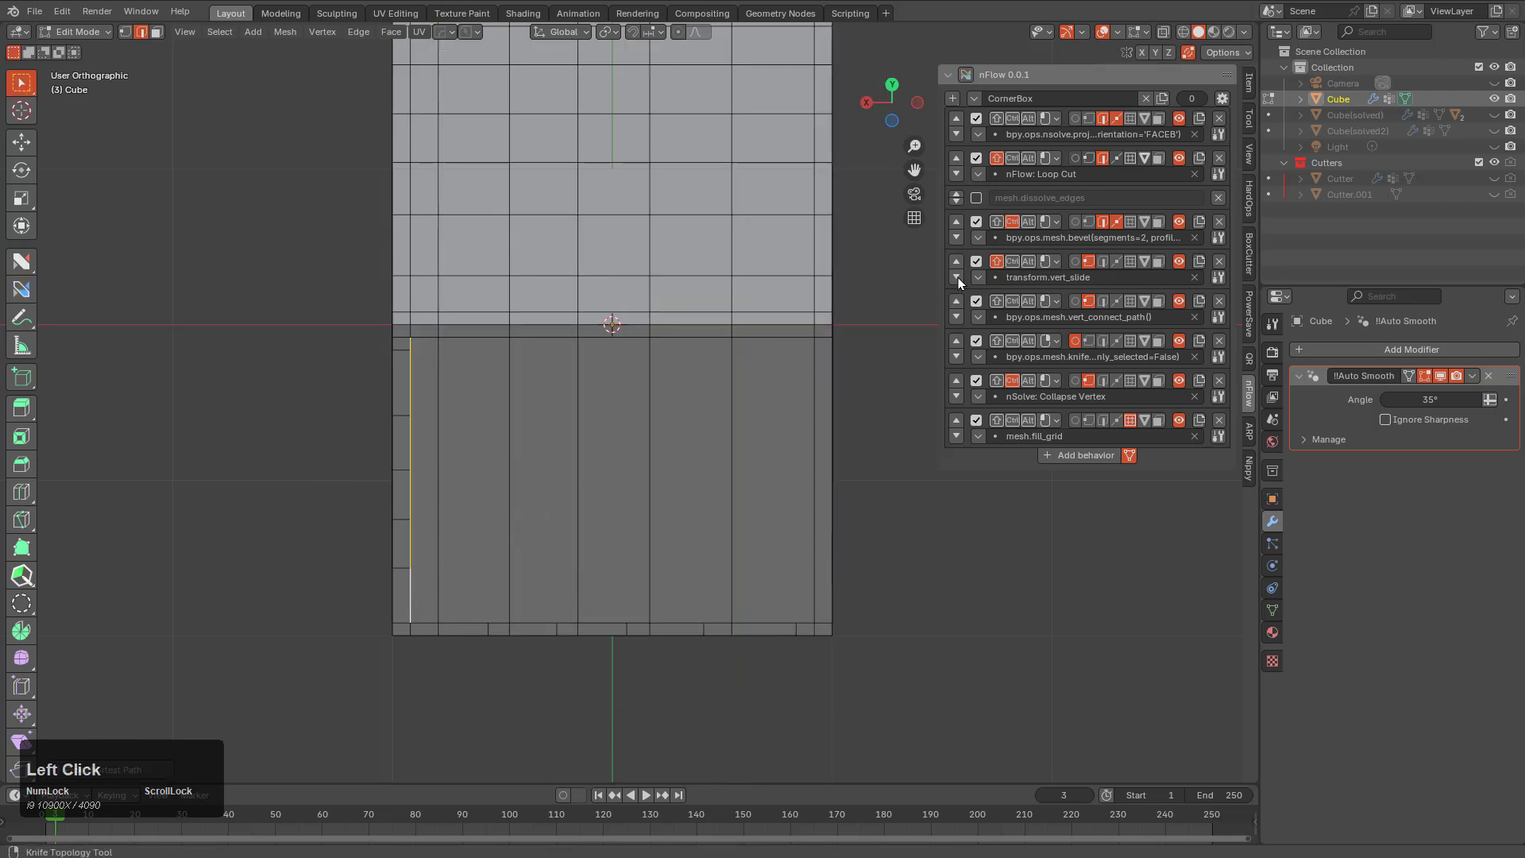
{"action": "left_click", "coordinate": [965, 75]}
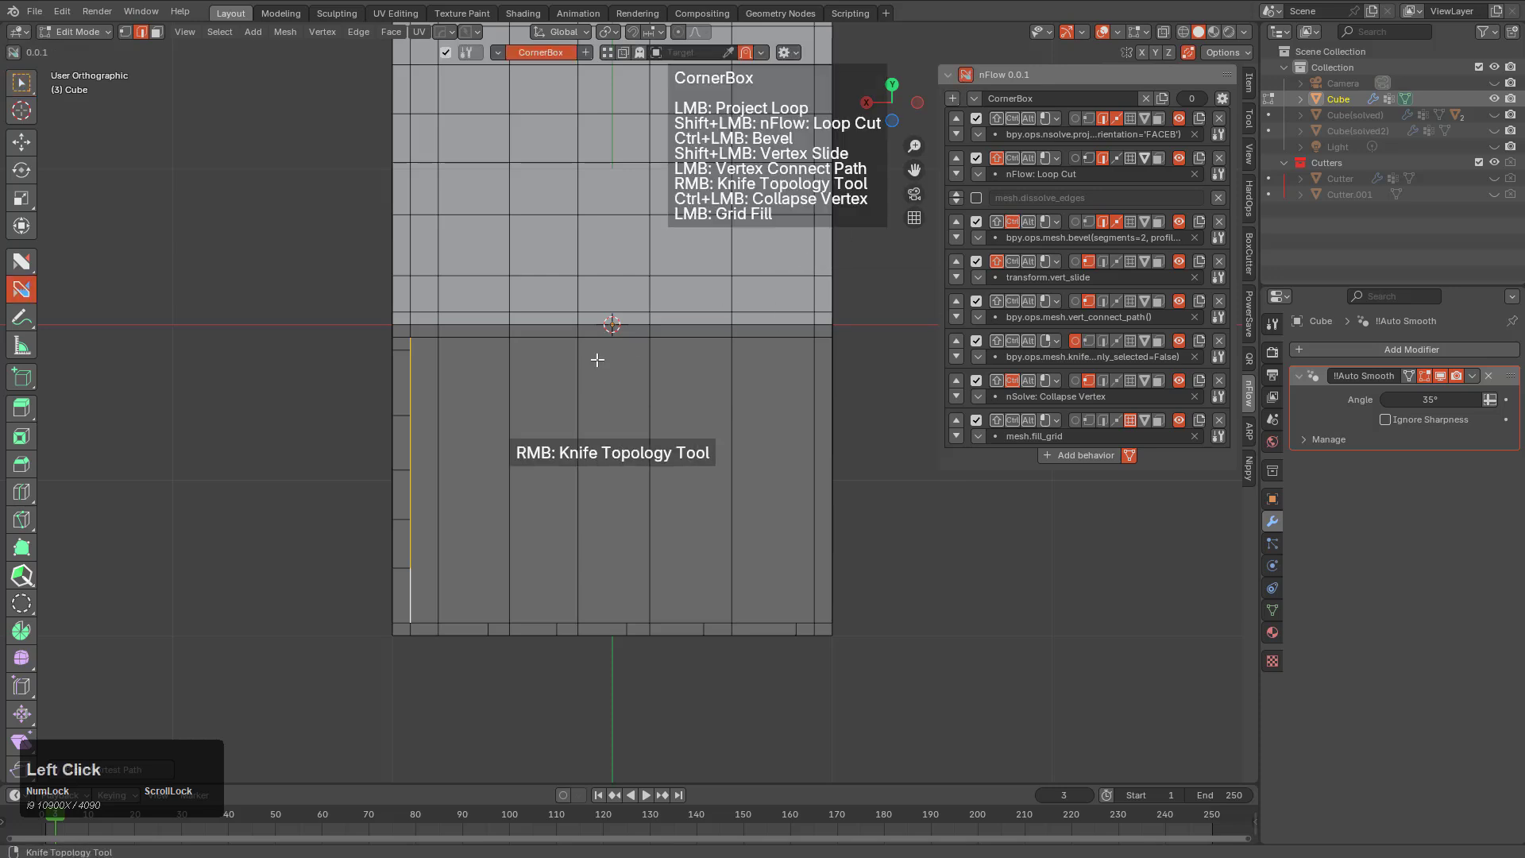
{"action": "left_click_drag", "start_coordinate": [414, 382], "coordinate": [565, 425]}
{"action": "left_click_drag", "start_coordinate": [850, 448], "coordinate": [855, 444]}
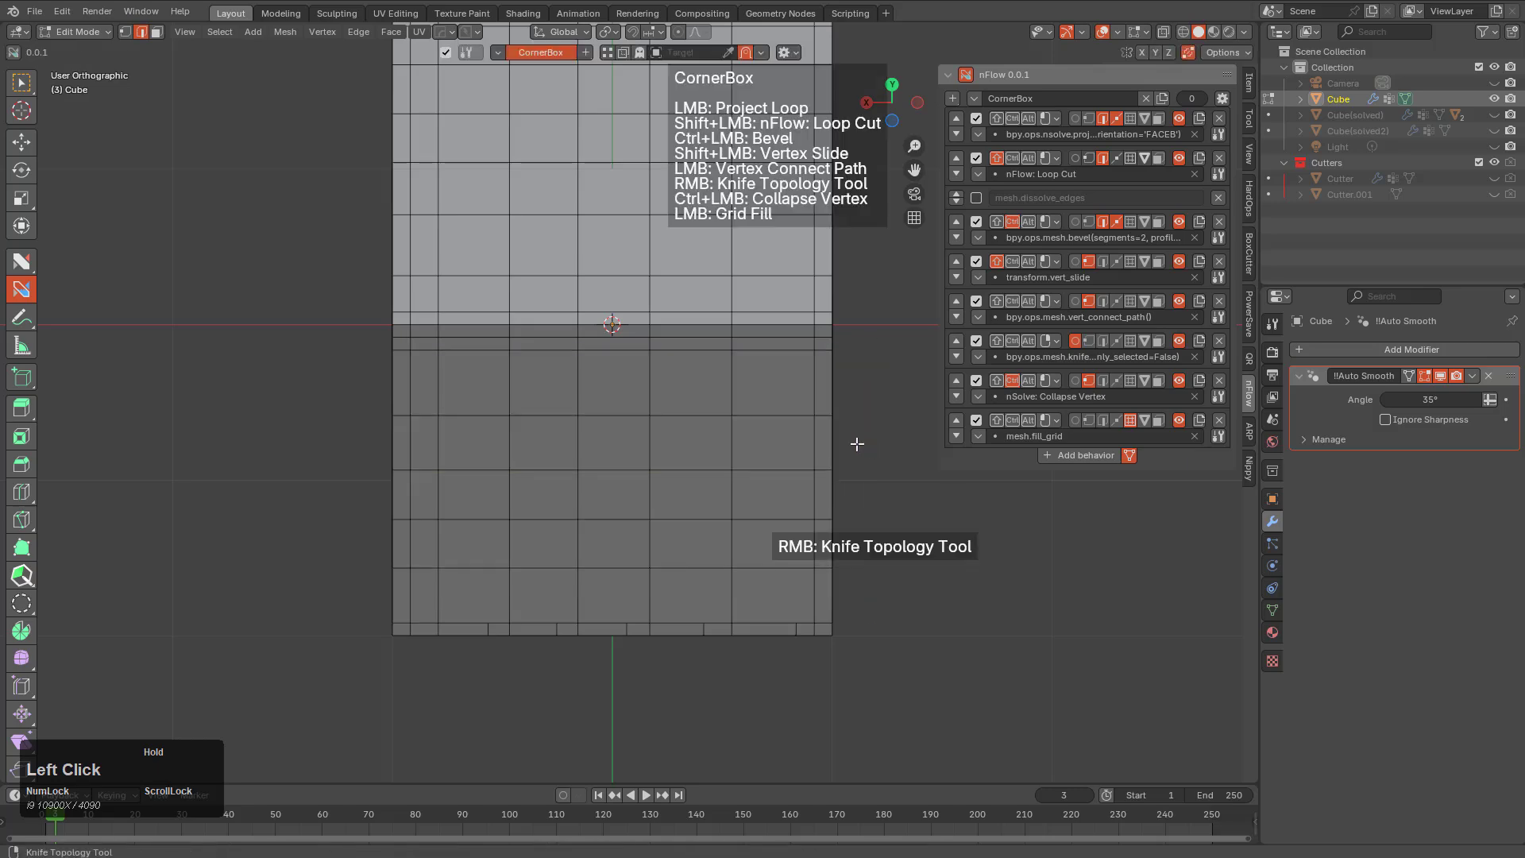
{"action": "key", "text": "alt+a"}
Disable the nFlow: Loop Cut behavior in the CornerBox preset
{"action": "middle_click_drag", "start_coordinate": [790, 416], "coordinate": [649, 343]}
{"action": "scroll", "coordinate": [588, 403], "scroll_direction": "up", "scroll_amount": 1}
{"action": "scroll", "coordinate": [580, 399], "scroll_direction": "up", "scroll_amount": 1}
{"action": "scroll", "coordinate": [579, 398], "scroll_direction": "down", "scroll_amount": 2}
{"action": "scroll", "coordinate": [649, 344], "scroll_direction": "up", "scroll_amount": 2}
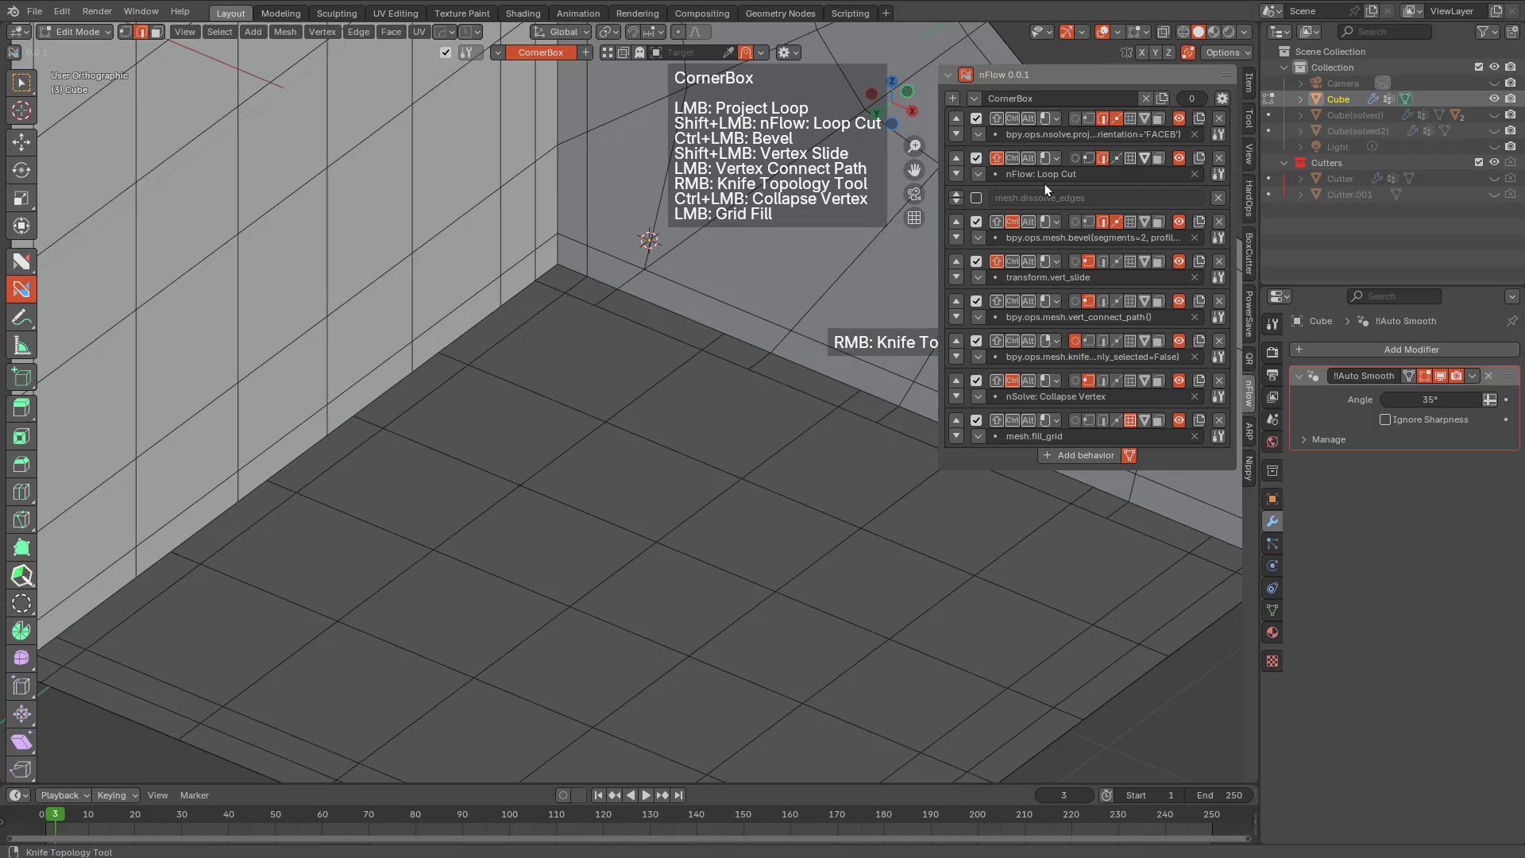
{"action": "left_click", "coordinate": [976, 158]}
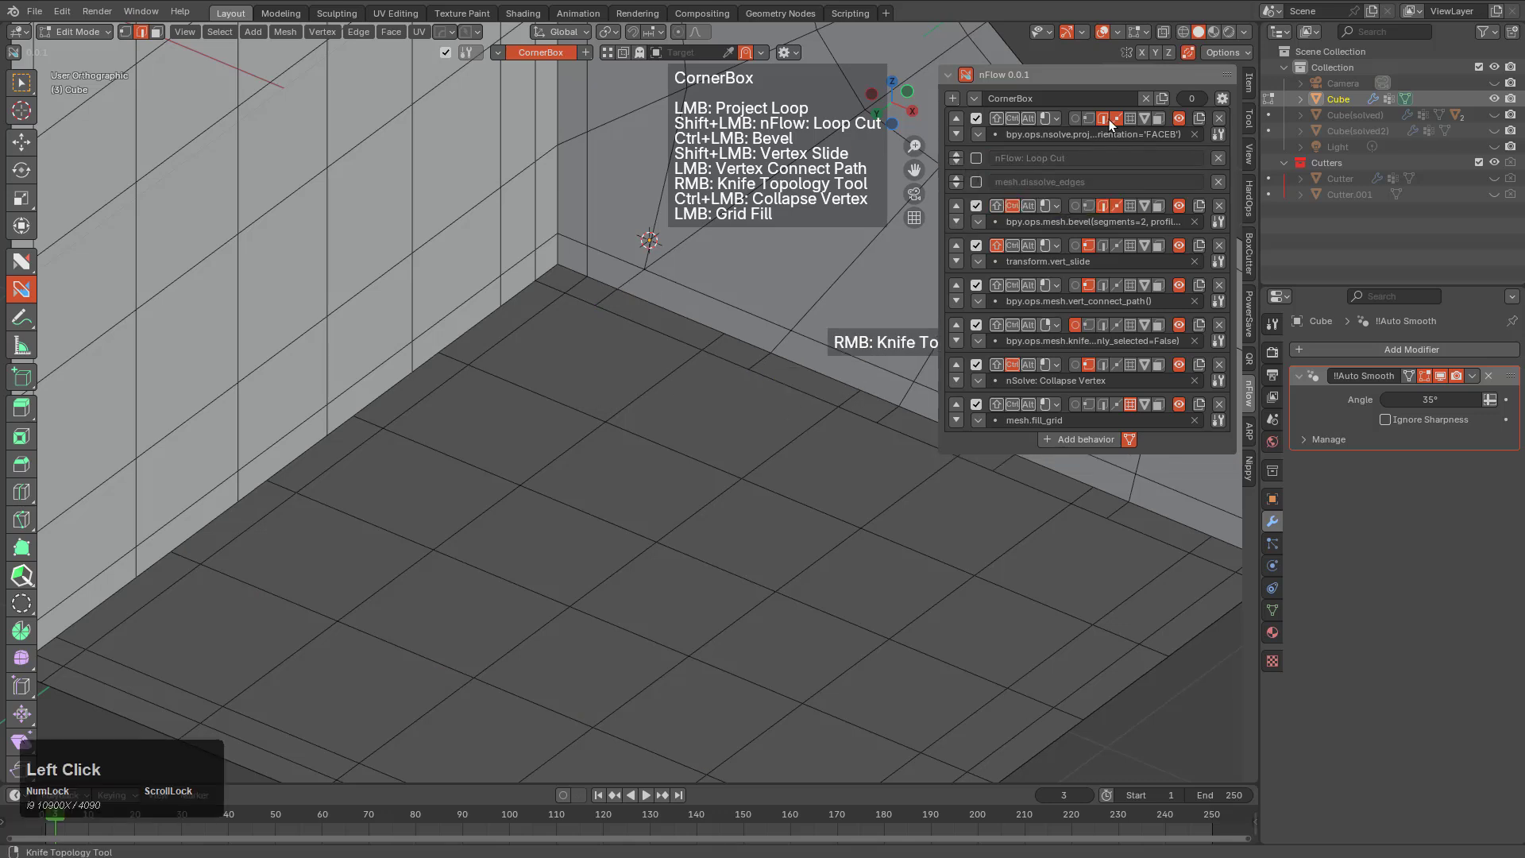
Add a transform.edge_slide behavior for edges to the CornerBox preset, with Shift as its modifier
{"action": "left_click", "coordinate": [1084, 438]}
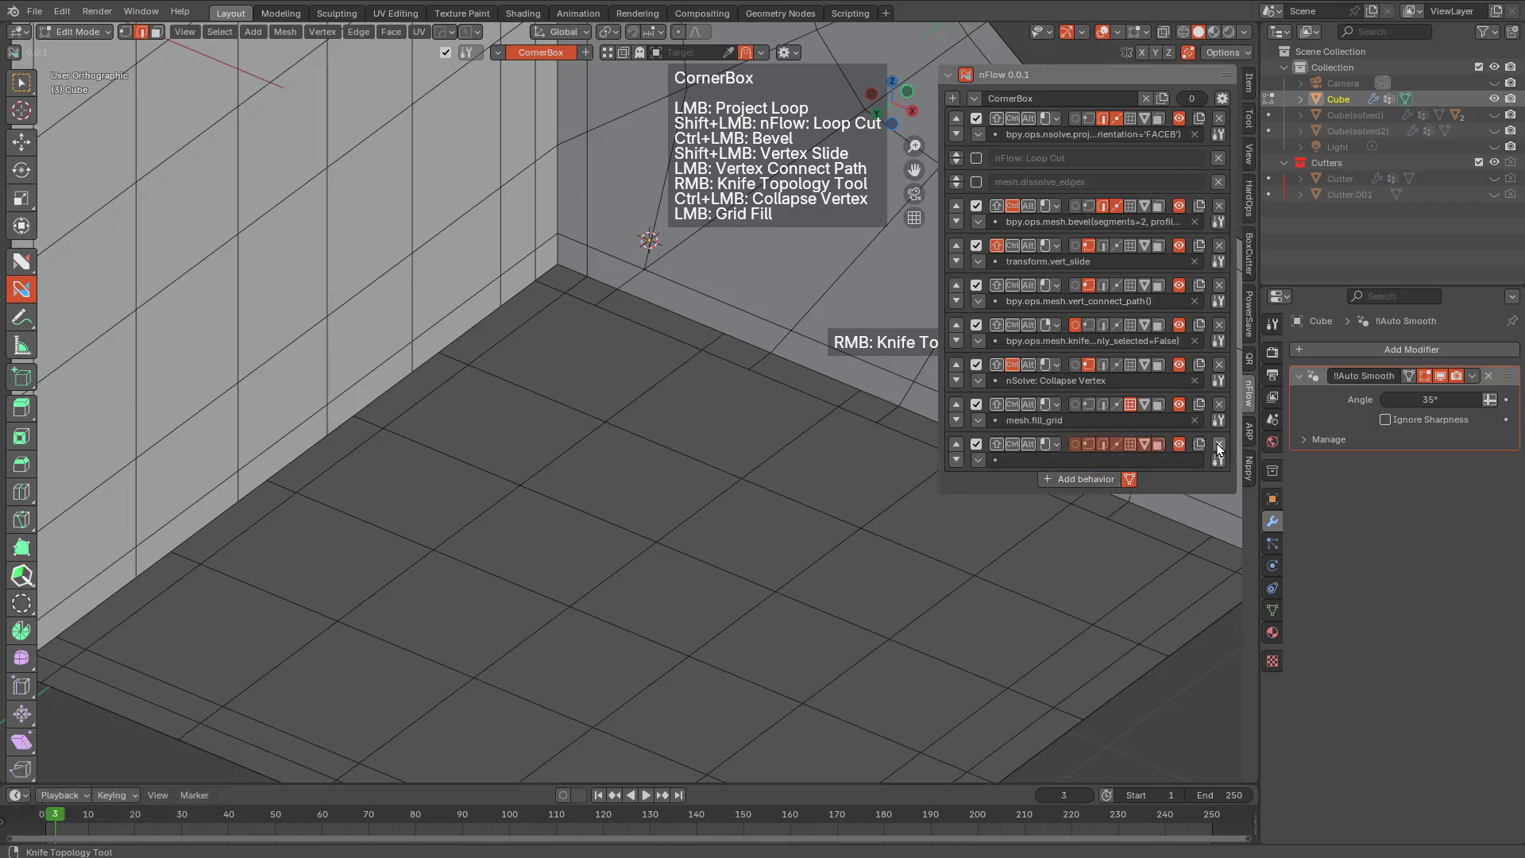
{"action": "left_click", "coordinate": [1219, 444]}
{"action": "left_click", "coordinate": [1085, 439]}
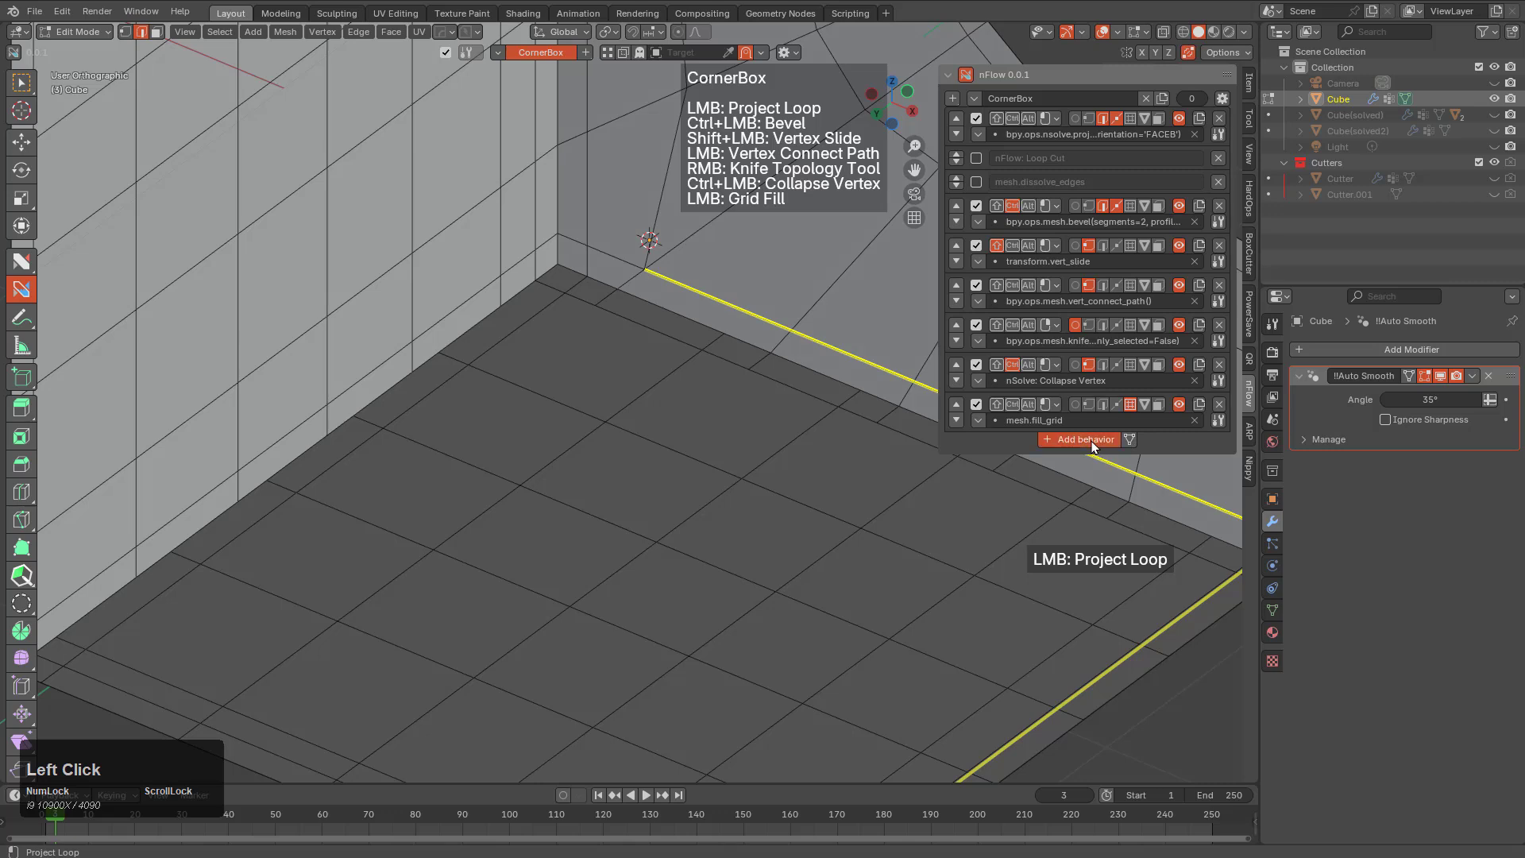
{"action": "left_click", "coordinate": [1068, 458]}
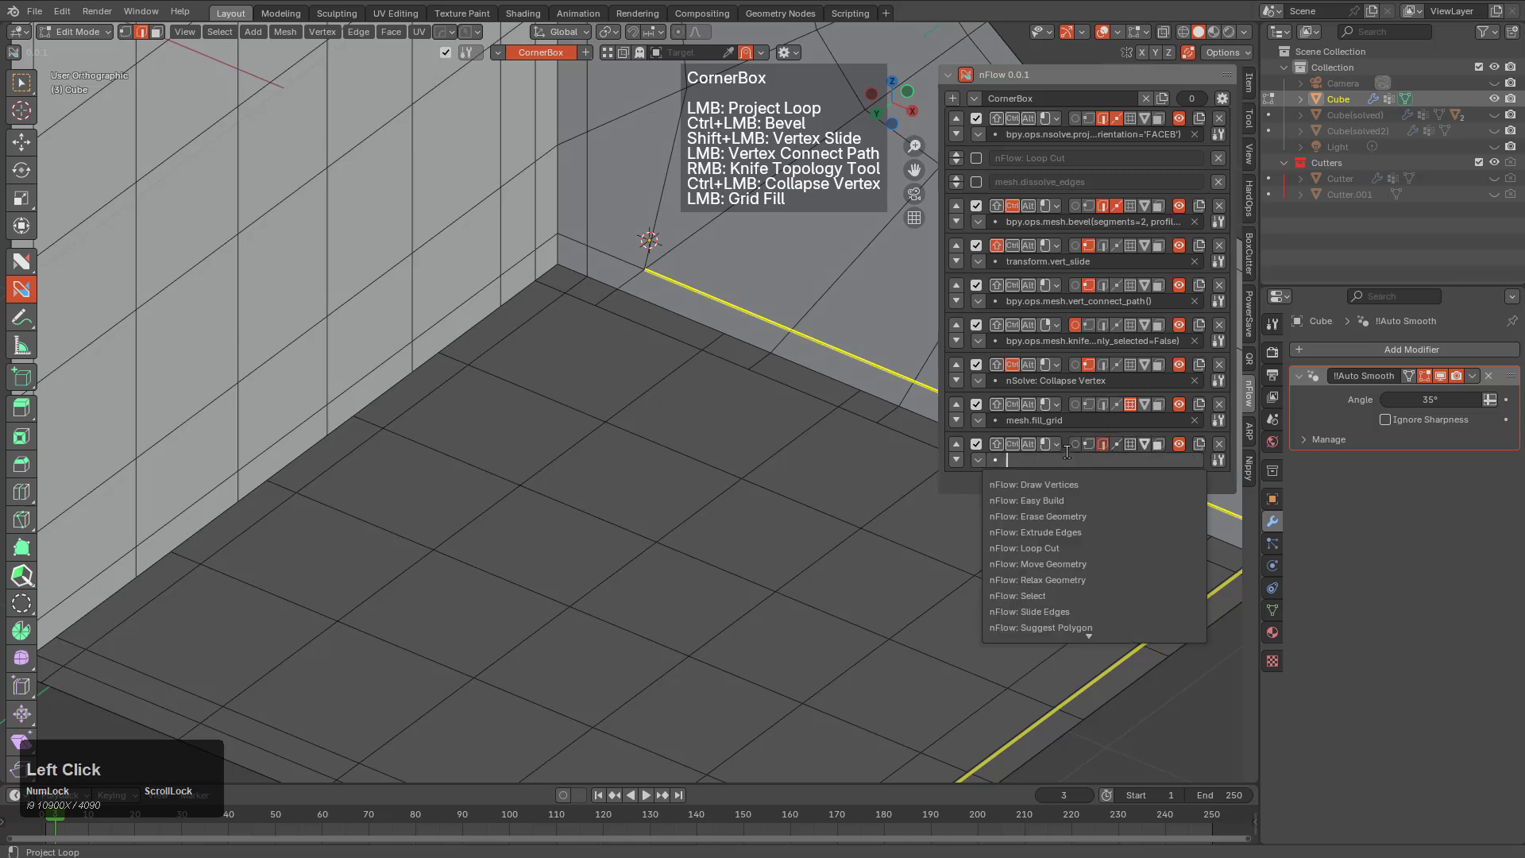
{"action": "type", "text": "slide"}
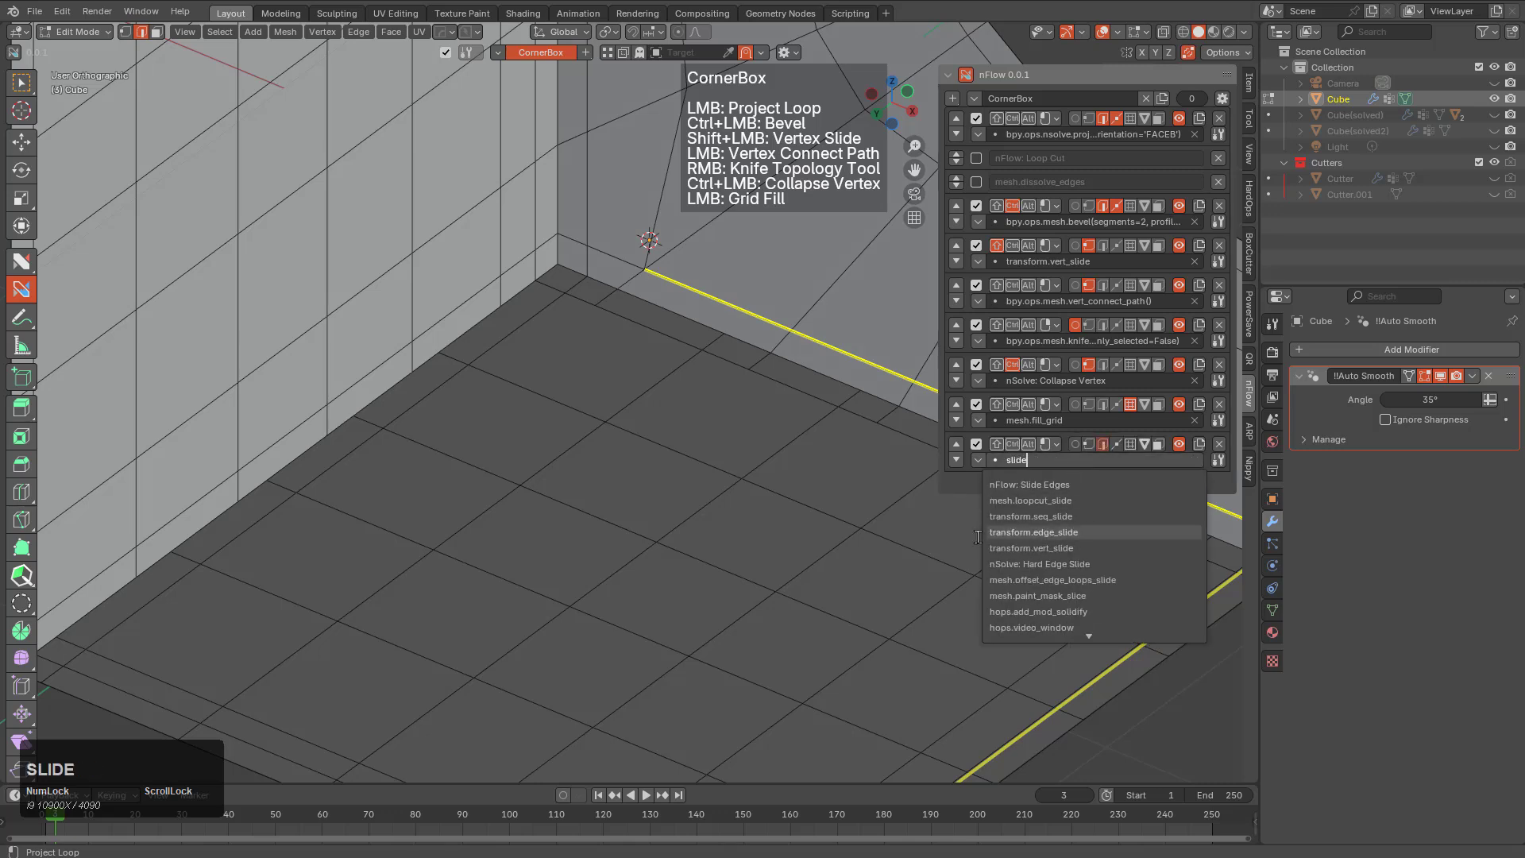
{"action": "left_click", "coordinate": [1014, 530]}
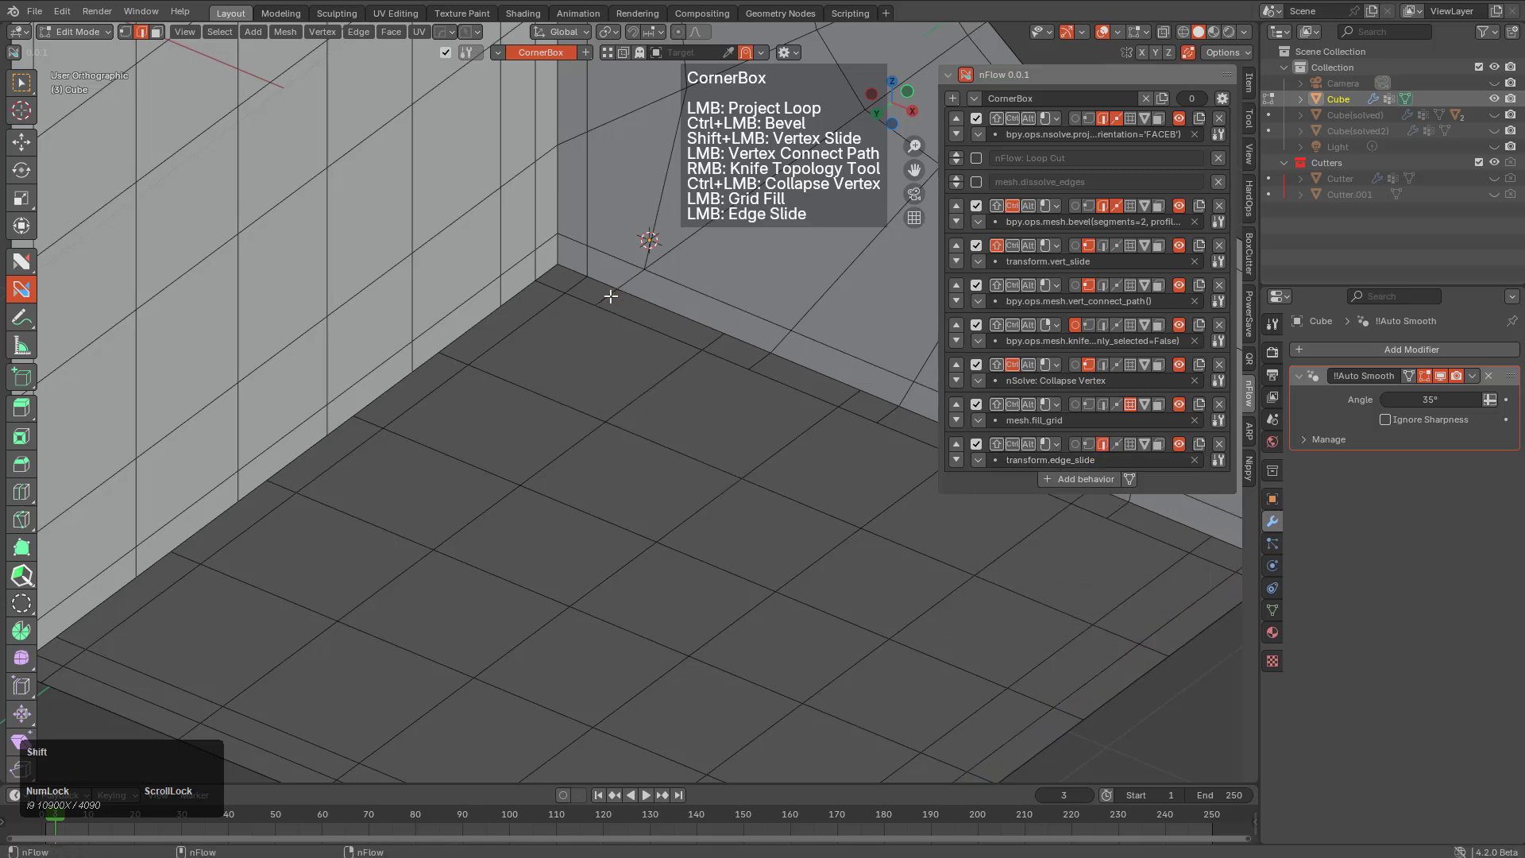
{"action": "left_click", "coordinate": [997, 445]}
Slide the first short edge along the bottom face's border so it lines up with the side face's loop
{"action": "left_click", "coordinate": [606, 300], "text": "shift"}
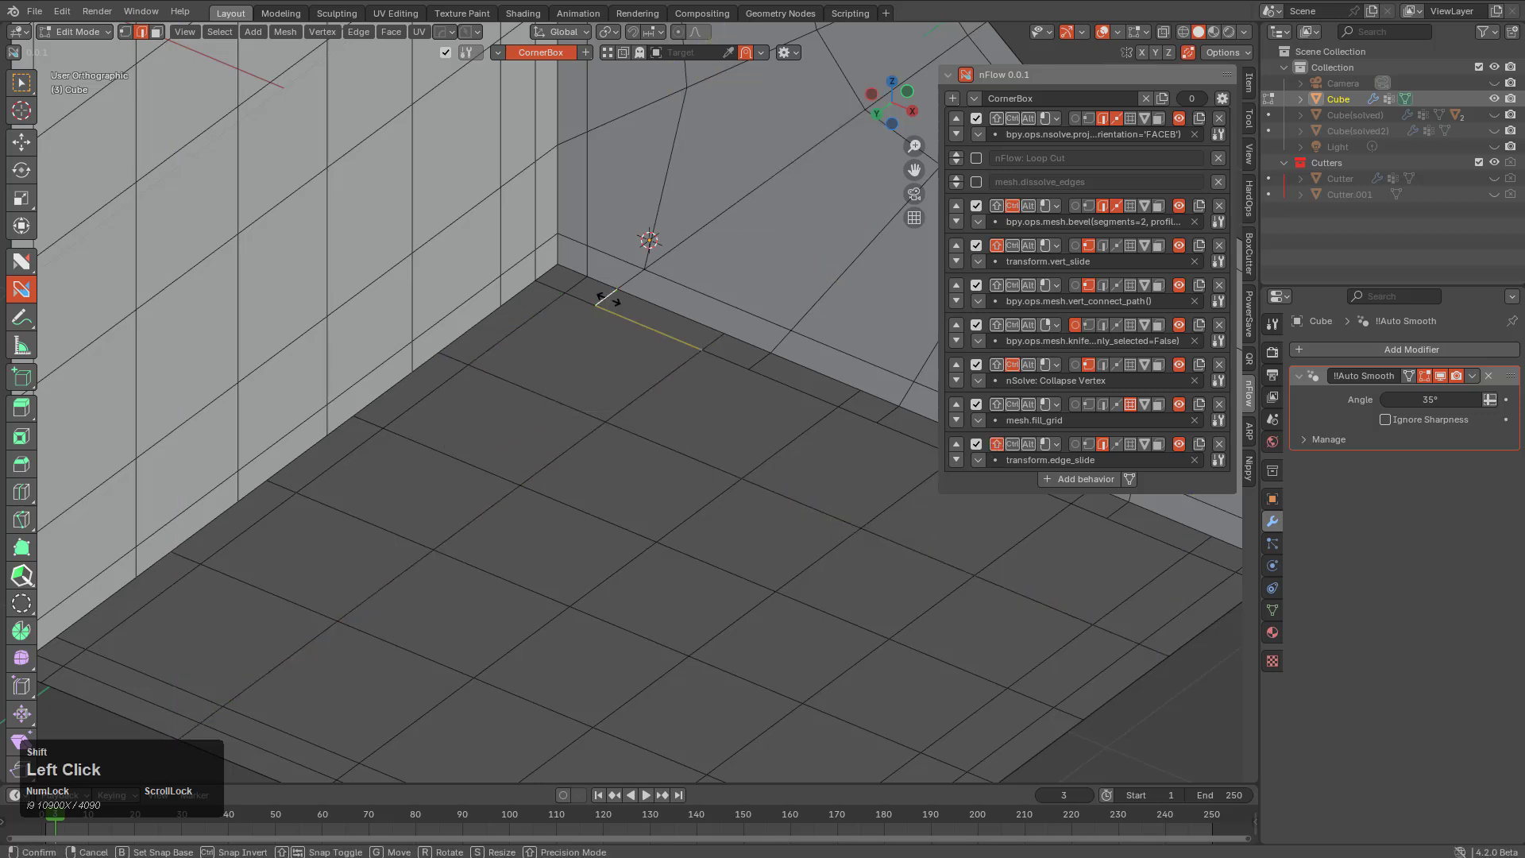
{"action": "left_click_drag", "start_coordinate": [607, 300], "coordinate": [661, 321], "text": "shift"}
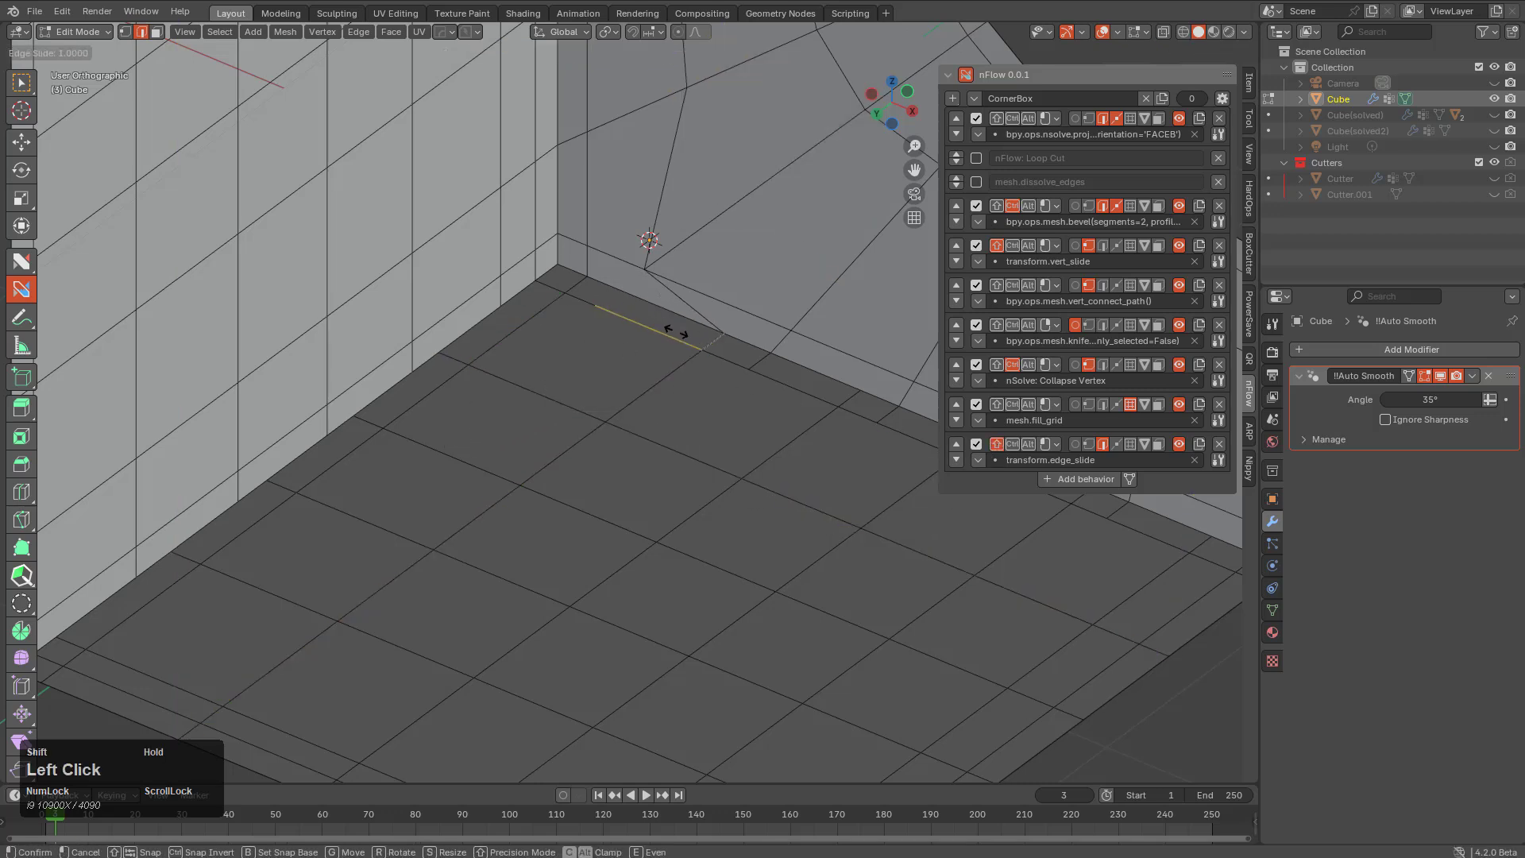
{"action": "left_click_drag", "start_coordinate": [612, 318], "coordinate": [667, 325], "text": "shift"}
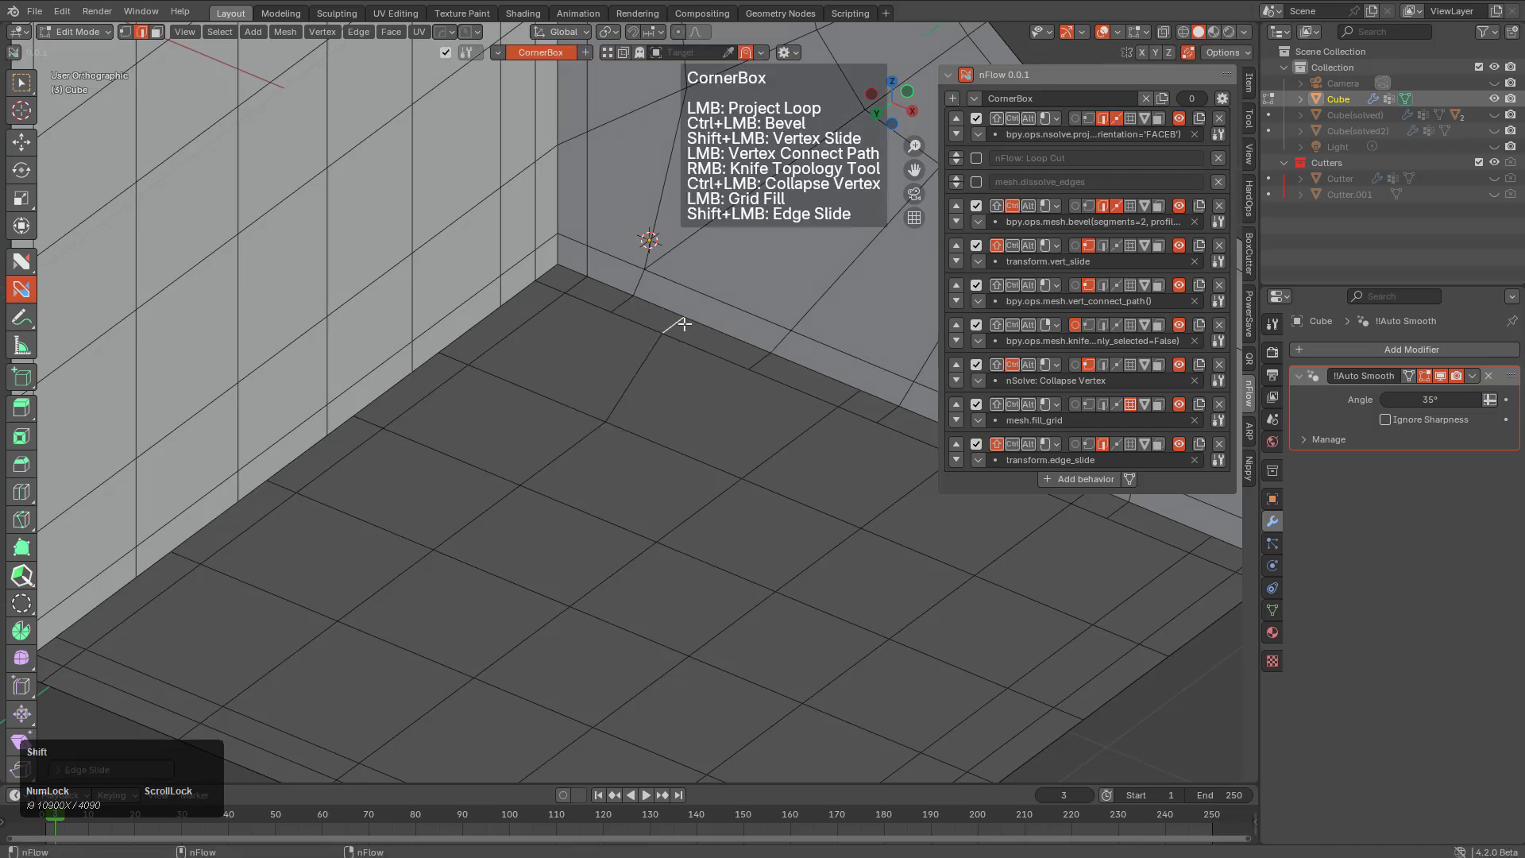
{"action": "left_click_drag", "start_coordinate": [672, 322], "coordinate": [608, 298], "text": "shift"}
Slide the remaining short edges along that bottom border to line up with the side face's radiating loops
{"action": "middle_click_drag", "start_coordinate": [791, 363], "coordinate": [585, 292], "text": "shift"}
{"action": "left_click_drag", "start_coordinate": [545, 289], "coordinate": [600, 303], "text": "shift"}
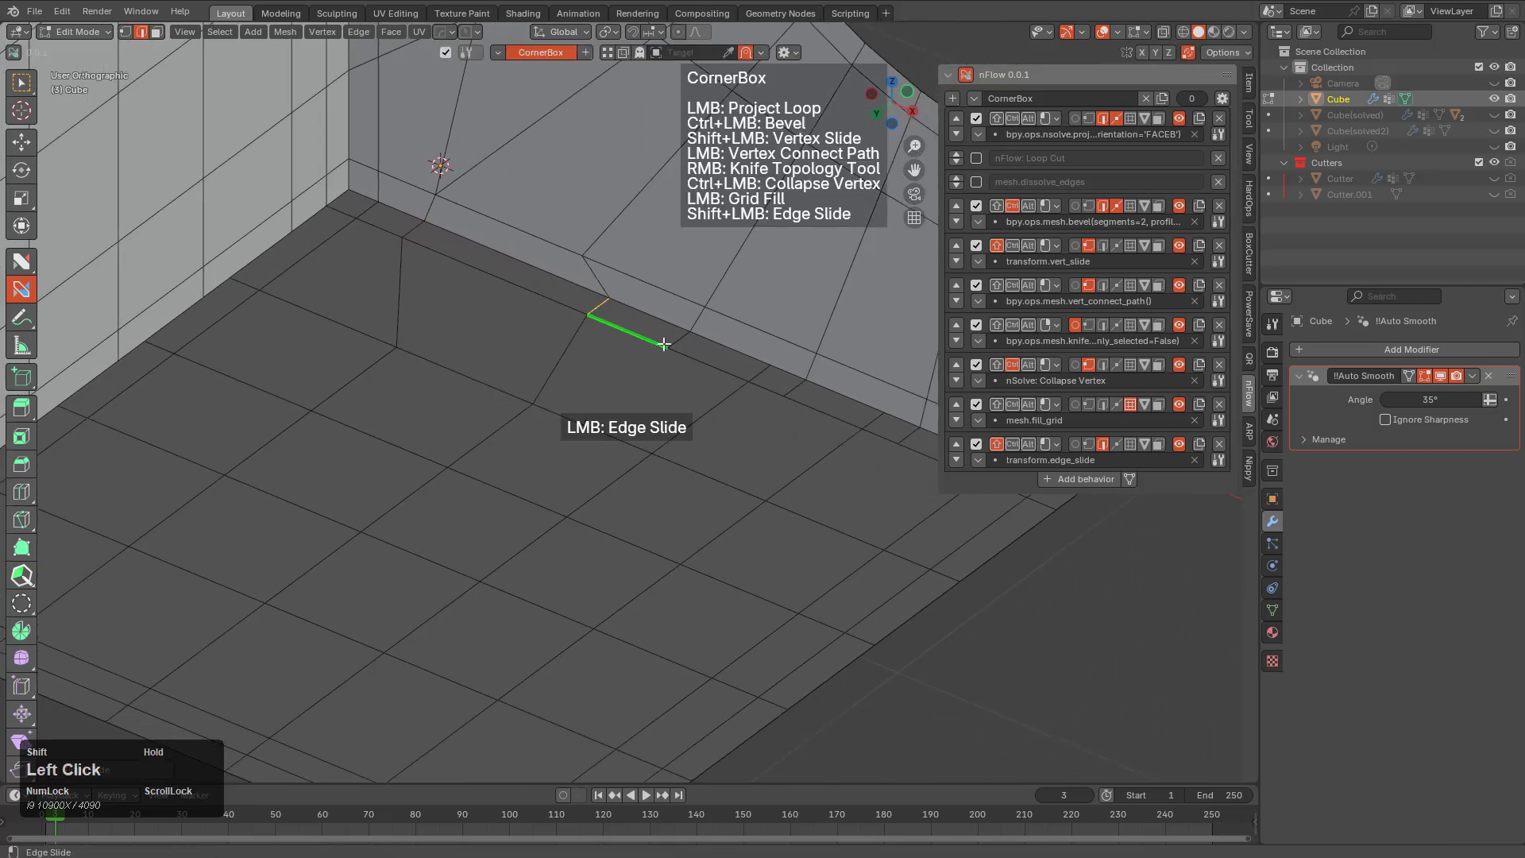
{"action": "left_click_drag", "start_coordinate": [675, 341], "coordinate": [734, 359], "text": "shift"}
{"action": "middle_click_drag", "start_coordinate": [827, 411], "coordinate": [631, 340], "text": "shift"}
{"action": "left_click_drag", "start_coordinate": [623, 324], "coordinate": [694, 341], "text": "shift"}
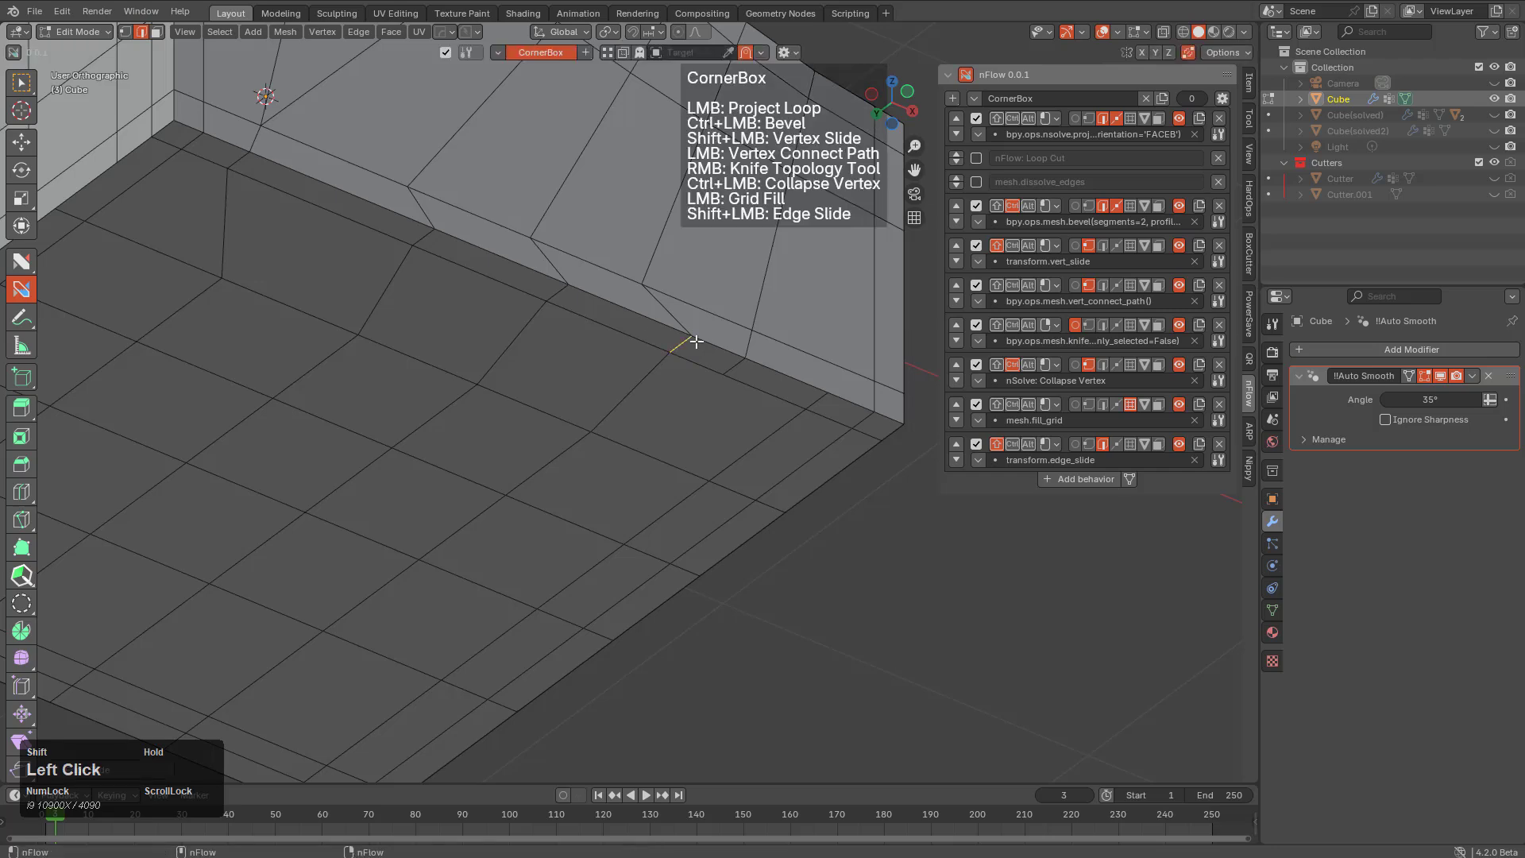
{"action": "scroll", "coordinate": [851, 422], "scroll_direction": "down", "scroll_amount": 3}
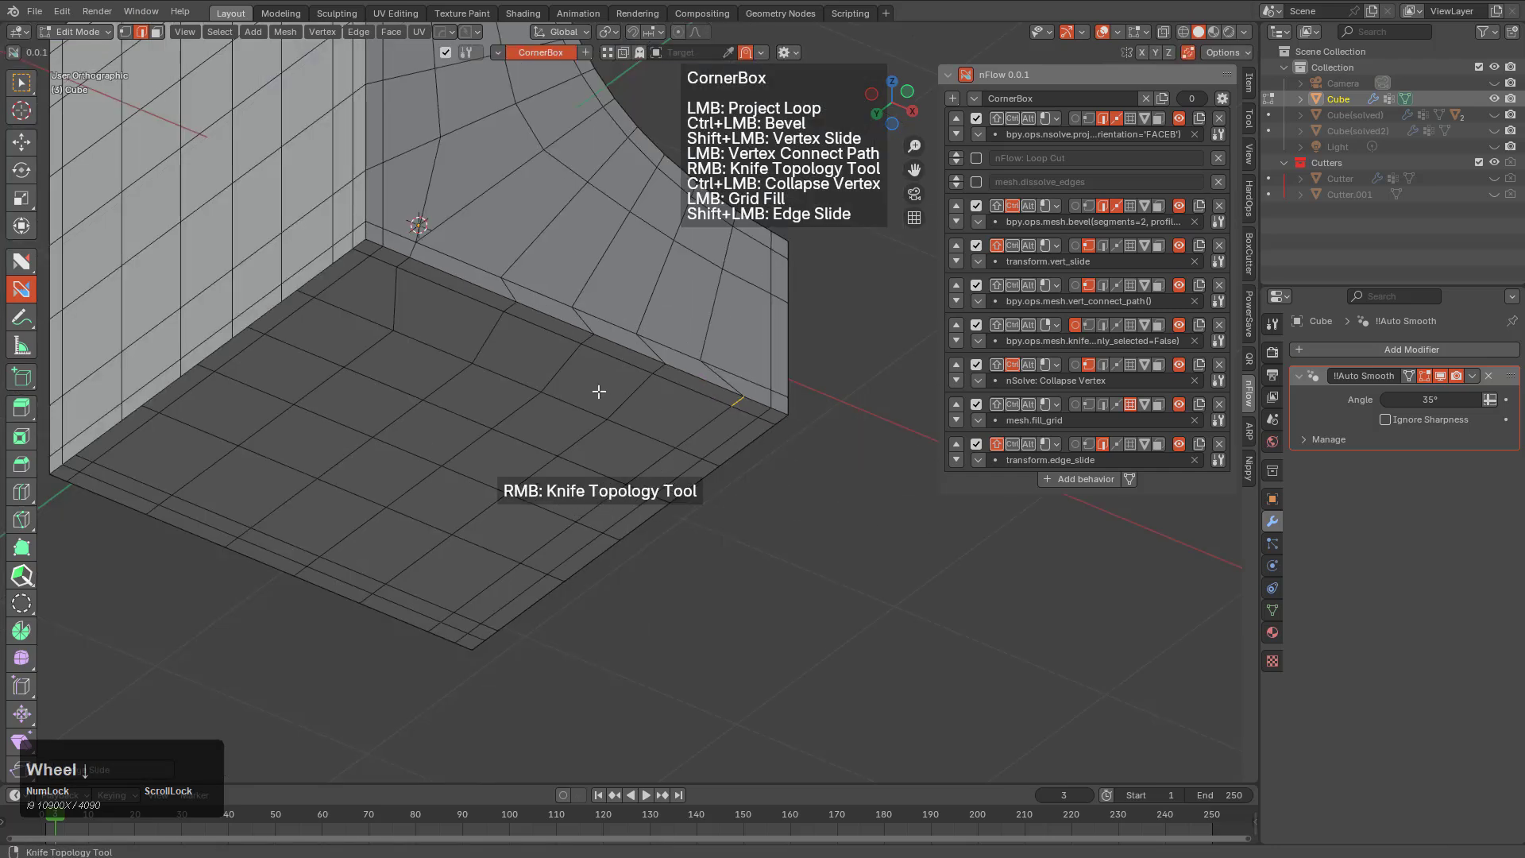
On the adjacent bottom border, slide the first short edge and its border vertex to meet the side face's vertical loop
{"action": "middle_click_drag", "start_coordinate": [850, 422], "coordinate": [562, 340]}
{"action": "scroll", "coordinate": [571, 416], "scroll_direction": "up", "scroll_amount": 3}
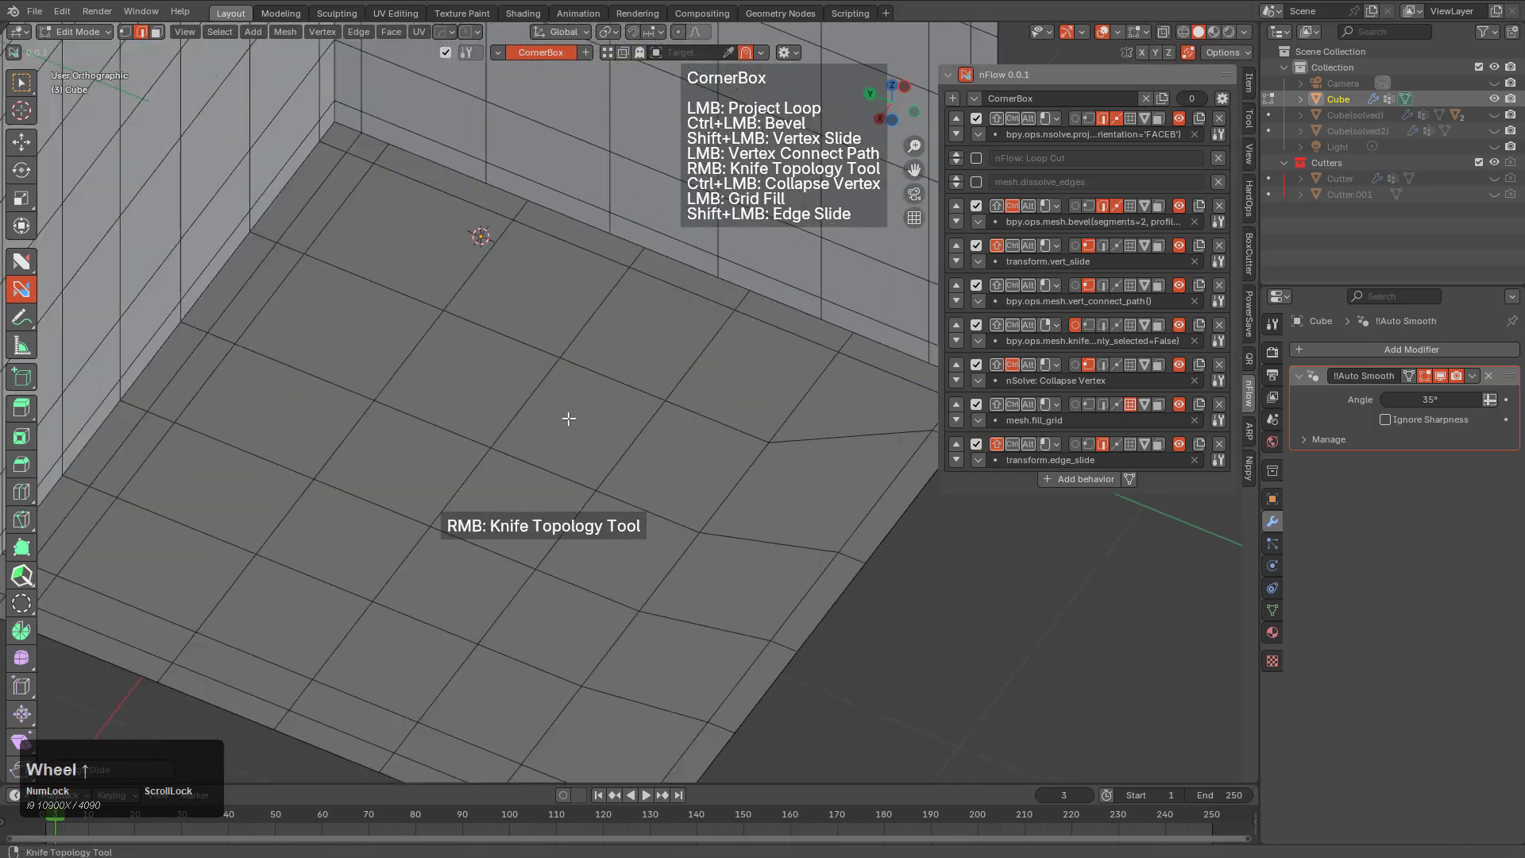
{"action": "mouse_move", "coordinate": [572, 416]}
{"action": "middle_mouse_down", "text": "shift"}
{"action": "mouse_move", "coordinate": [615, 445]}
{"action": "mouse_move", "coordinate": [593, 435]}
{"action": "middle_mouse_up", "text": "shift"}
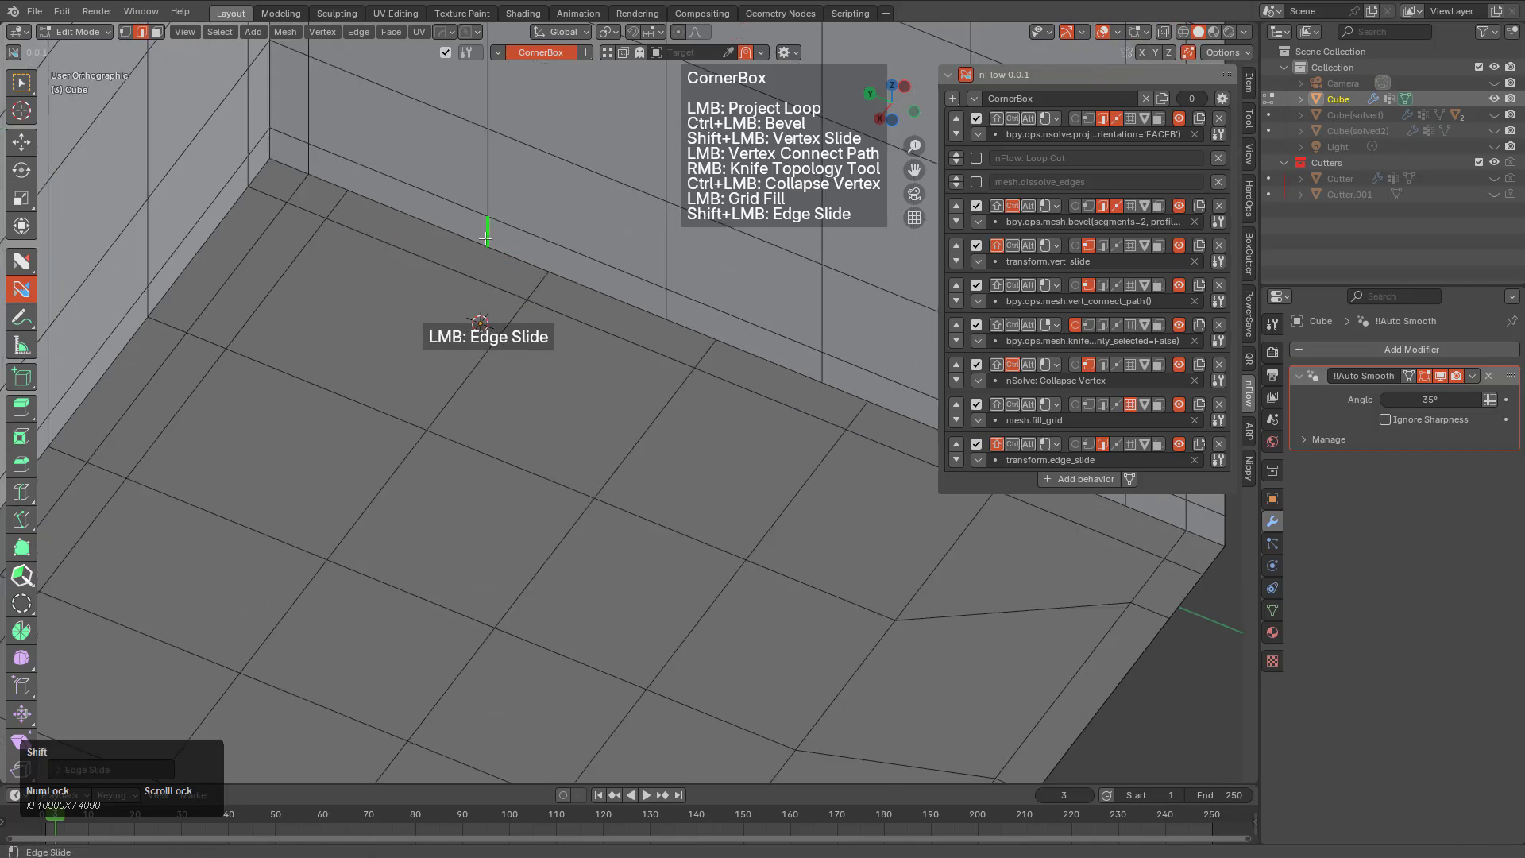
{"action": "left_click", "coordinate": [334, 203], "text": "shift"}
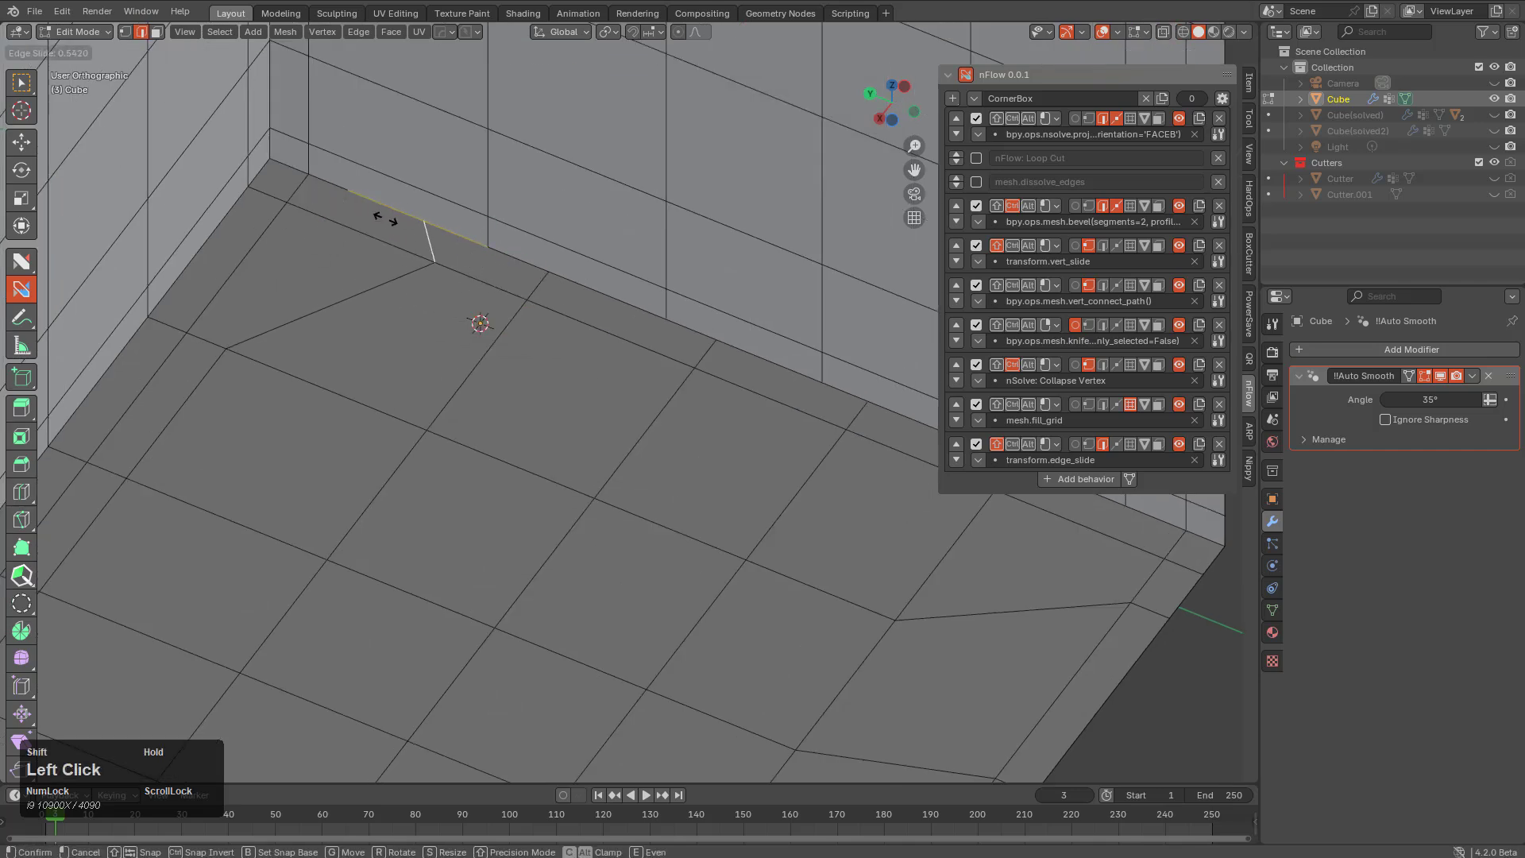
{"action": "left_click", "coordinate": [397, 220]}
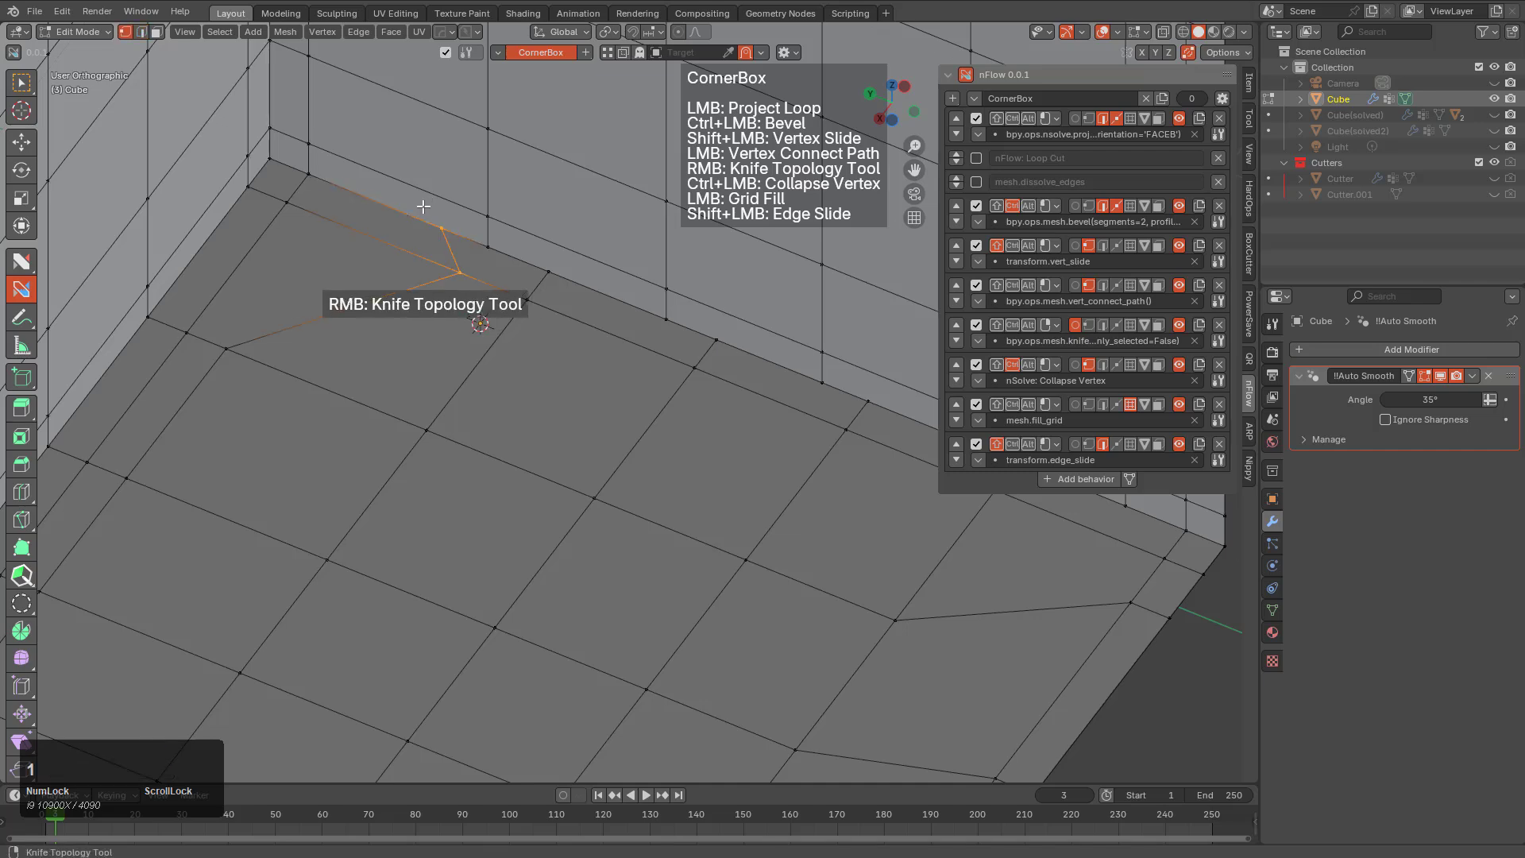
{"action": "key", "text": "alt+a"}
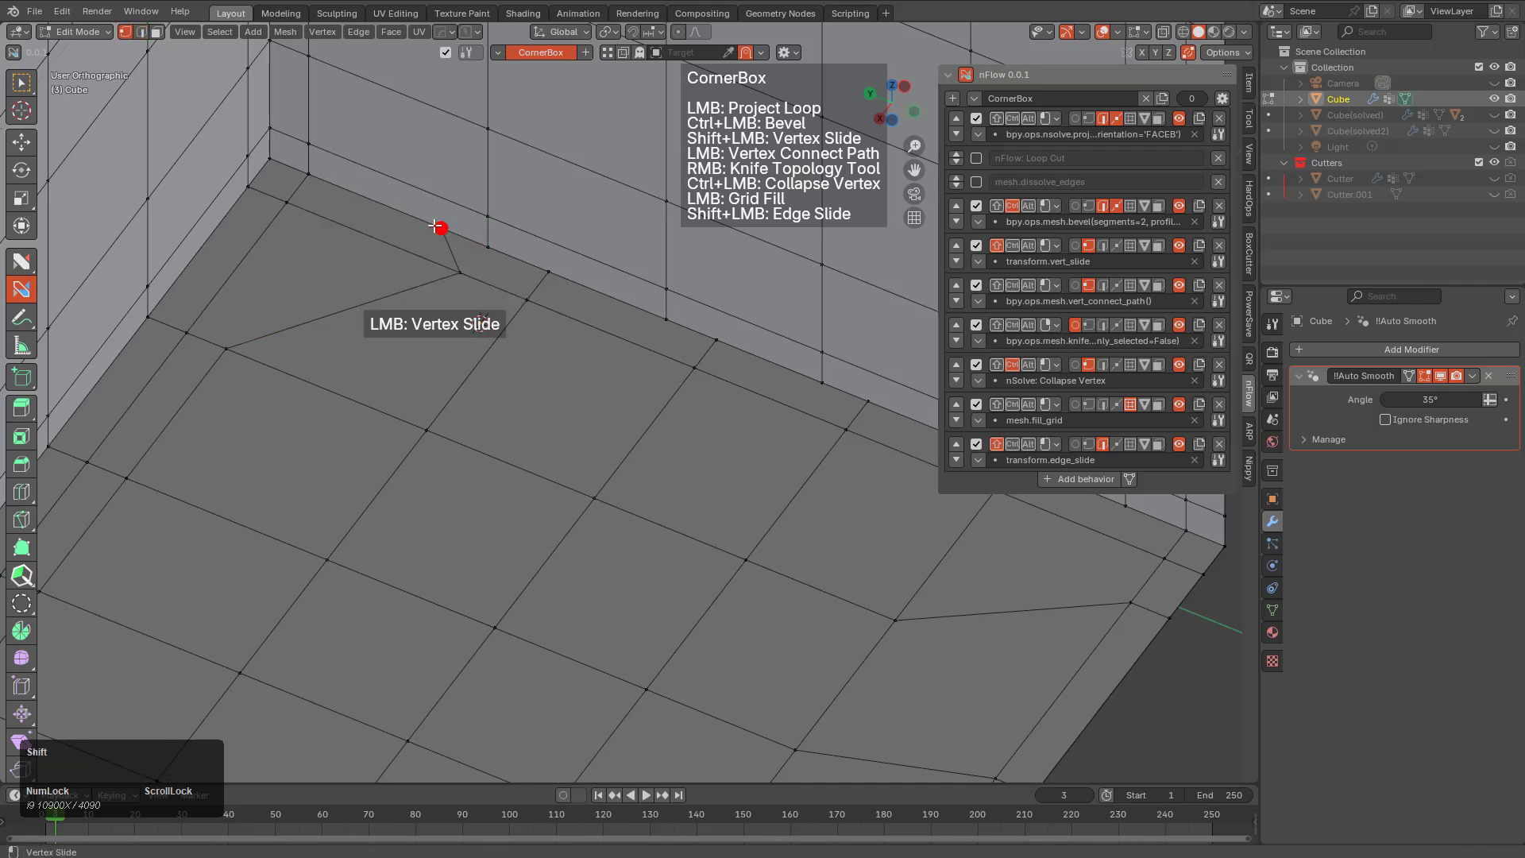
{"action": "left_click", "coordinate": [442, 229], "text": "shift"}
{"action": "left_click", "coordinate": [501, 249], "text": "shift"}
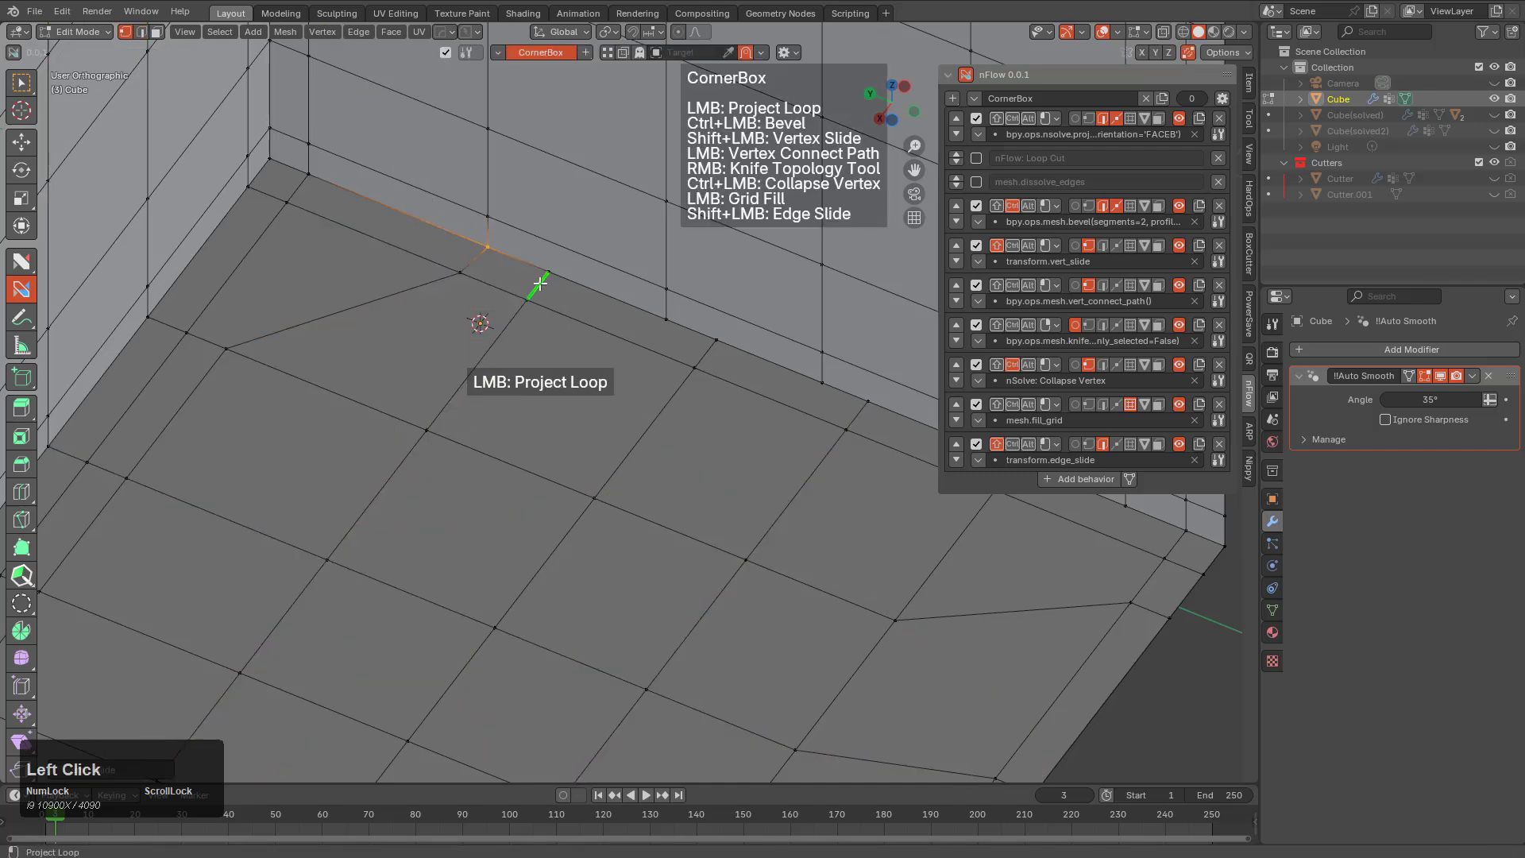
Slide the second short edge on this border to the next vertical loop, adjusting its border and inner vertices
{"action": "left_click", "coordinate": [538, 285], "text": "shift"}
{"action": "left_click", "coordinate": [600, 314]}
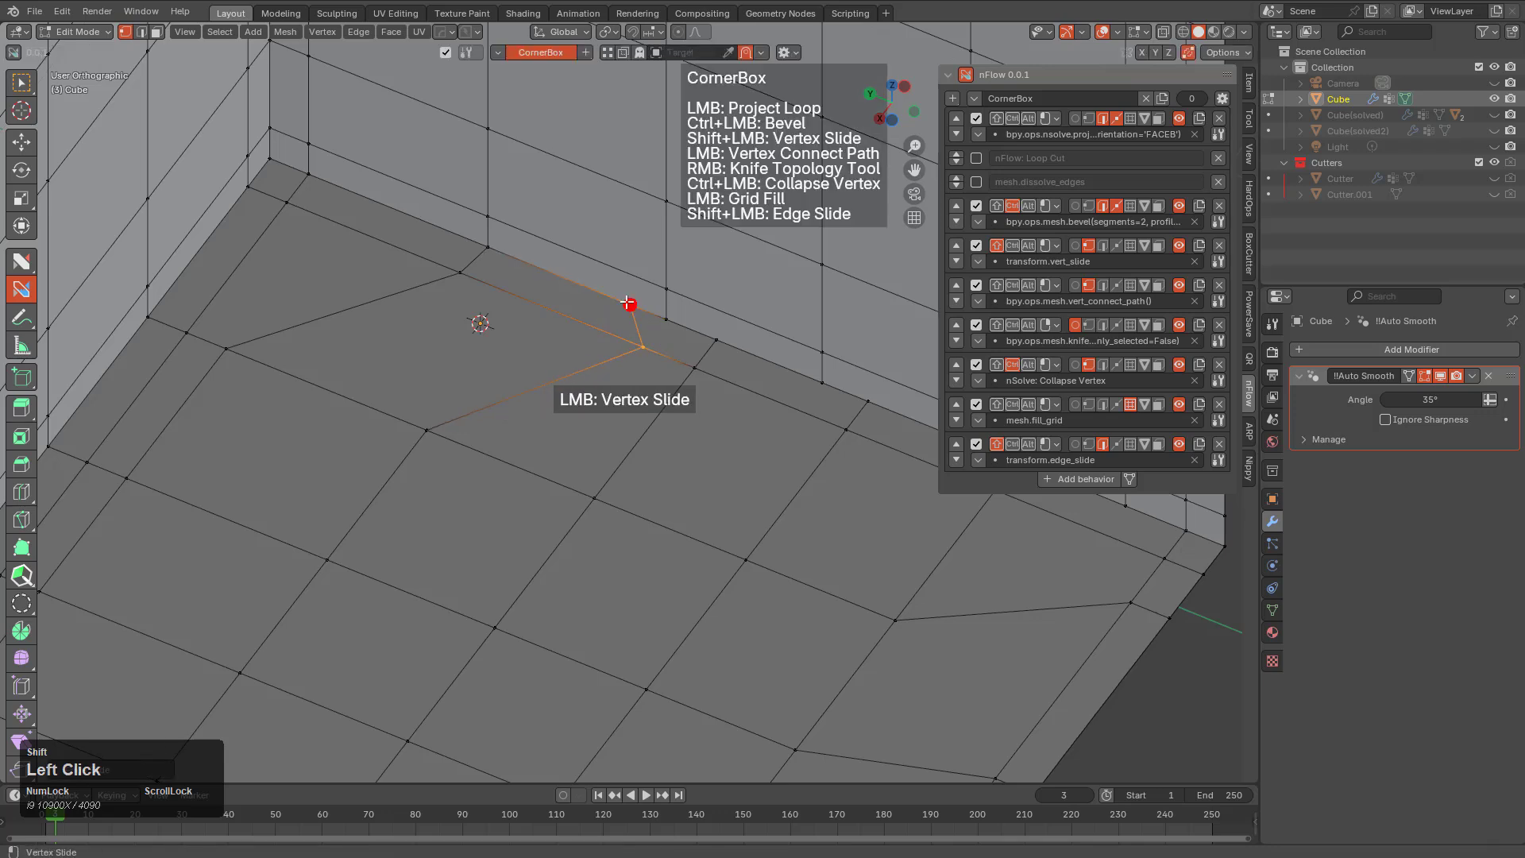
{"action": "left_click", "coordinate": [627, 303], "text": "shift"}
{"action": "left_click", "coordinate": [664, 318], "text": "shift"}
{"action": "left_click", "coordinate": [644, 345], "text": "shift"}
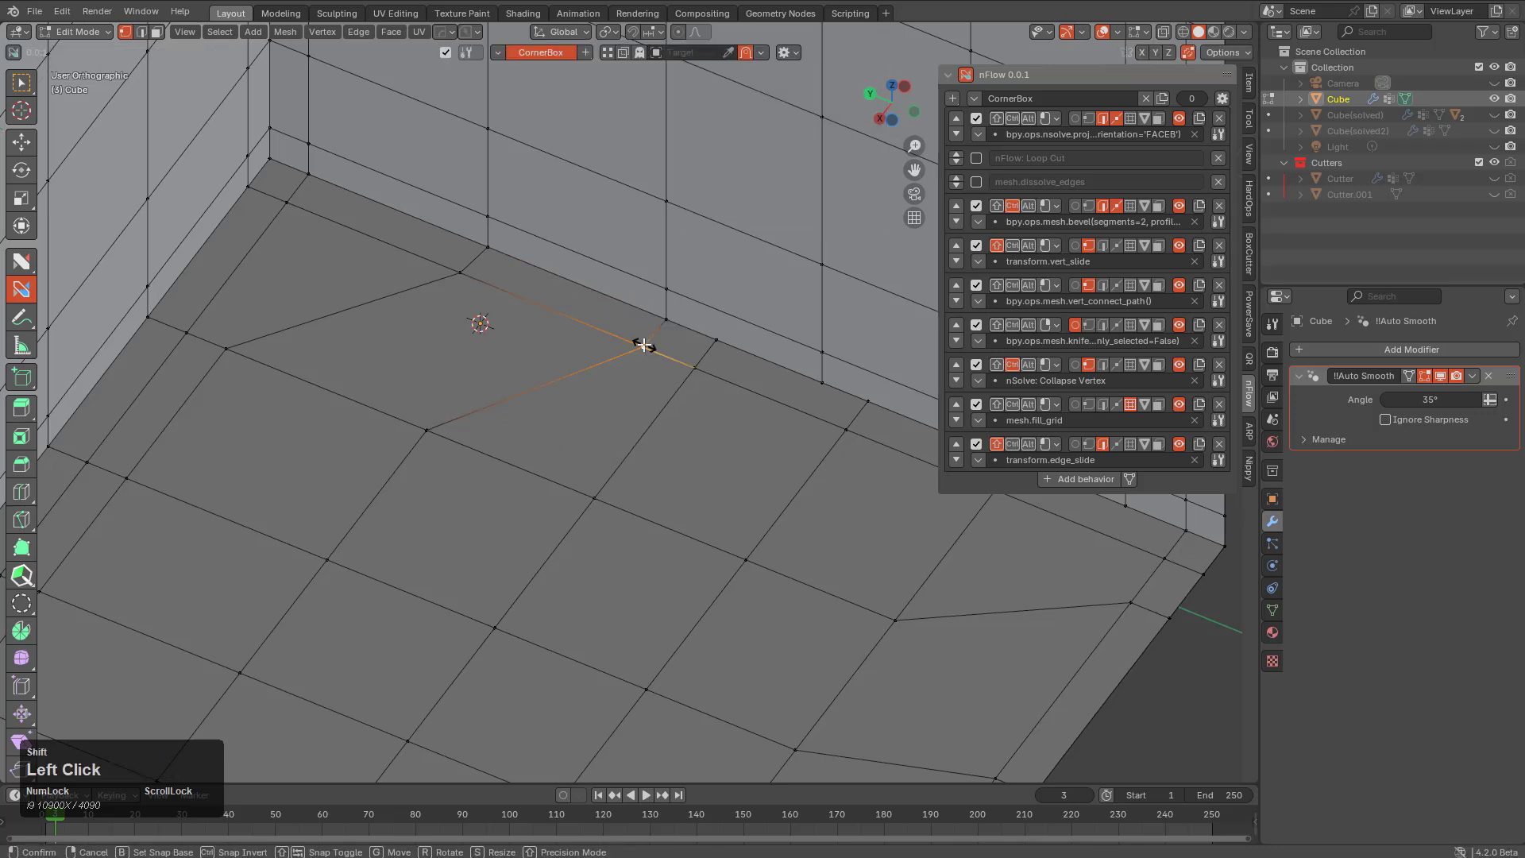
{"action": "left_click", "coordinate": [647, 348]}
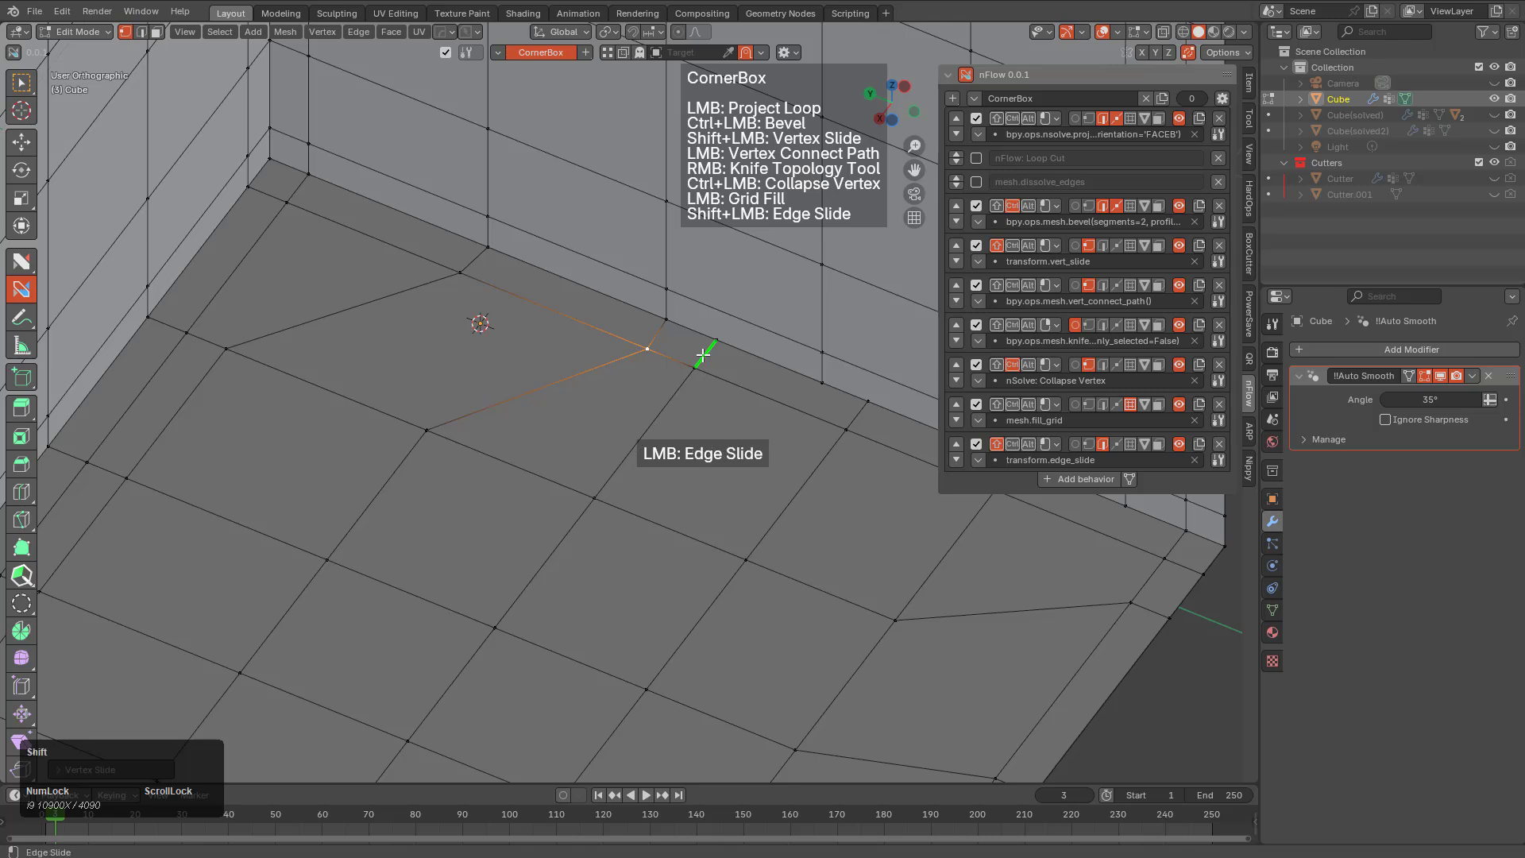
Slide the third short edge and its border vertex onto the next vertical loop, and slide the following edge toward the corner
{"action": "left_click", "coordinate": [702, 354], "text": "shift"}
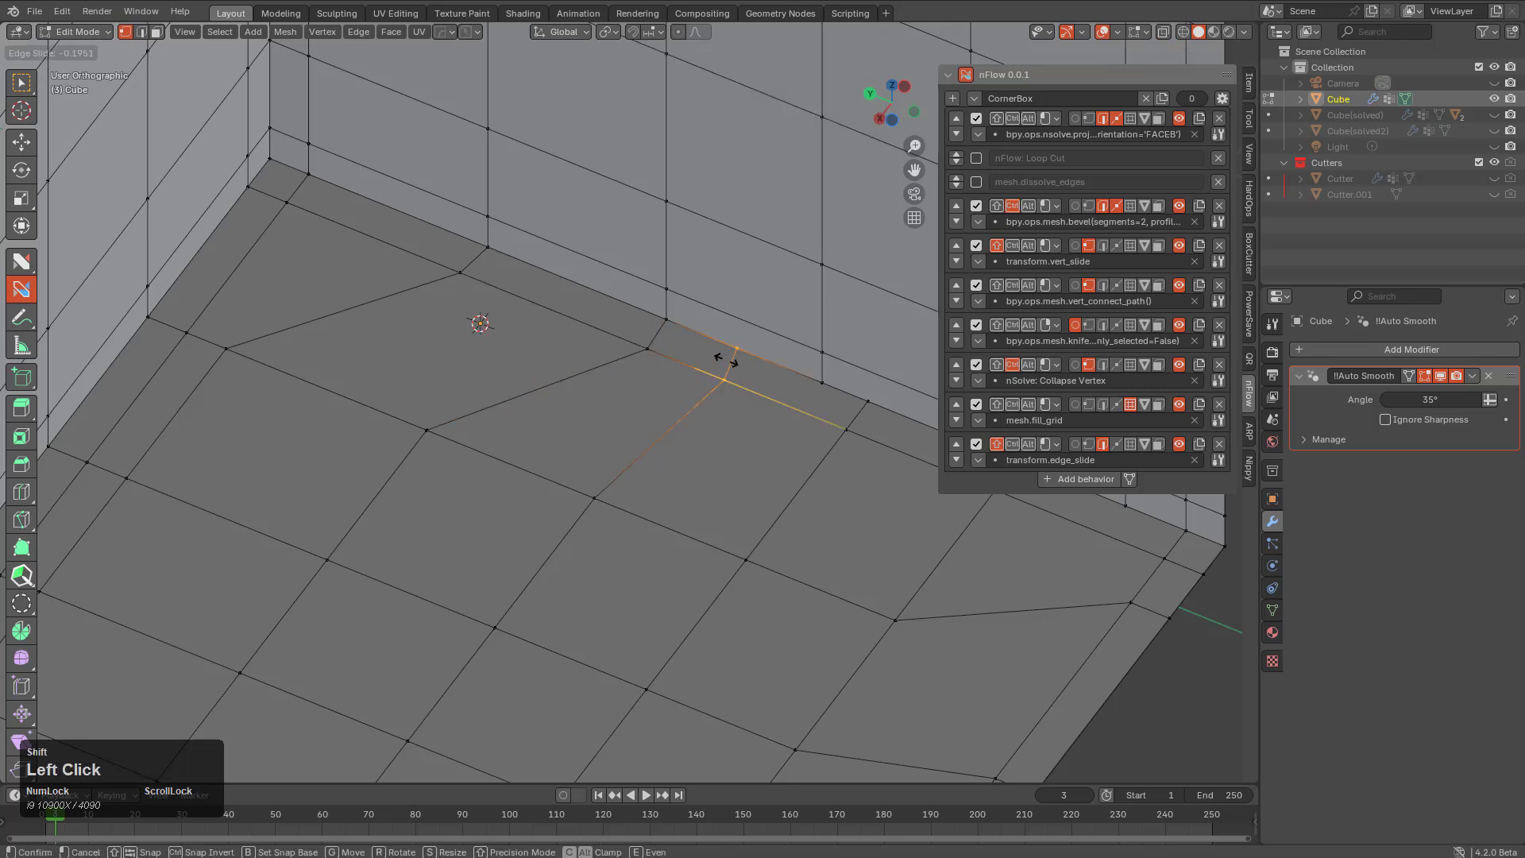
{"action": "left_click", "coordinate": [769, 383]}
{"action": "left_click", "coordinate": [788, 367]}
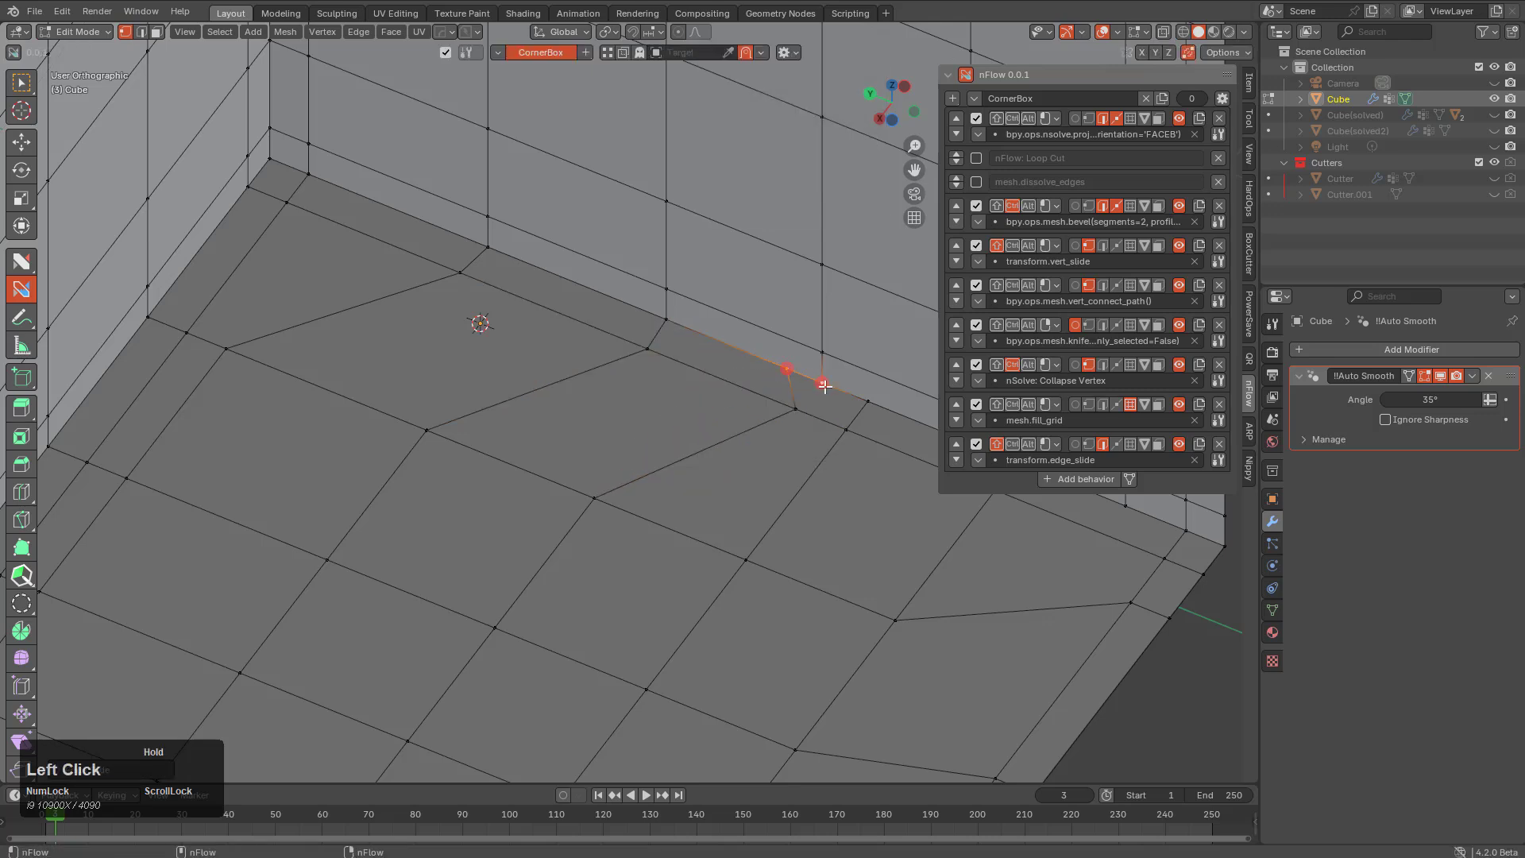
{"action": "left_click_drag", "start_coordinate": [801, 370], "coordinate": [835, 390]}
{"action": "middle_click_drag", "start_coordinate": [854, 432], "coordinate": [749, 415]}
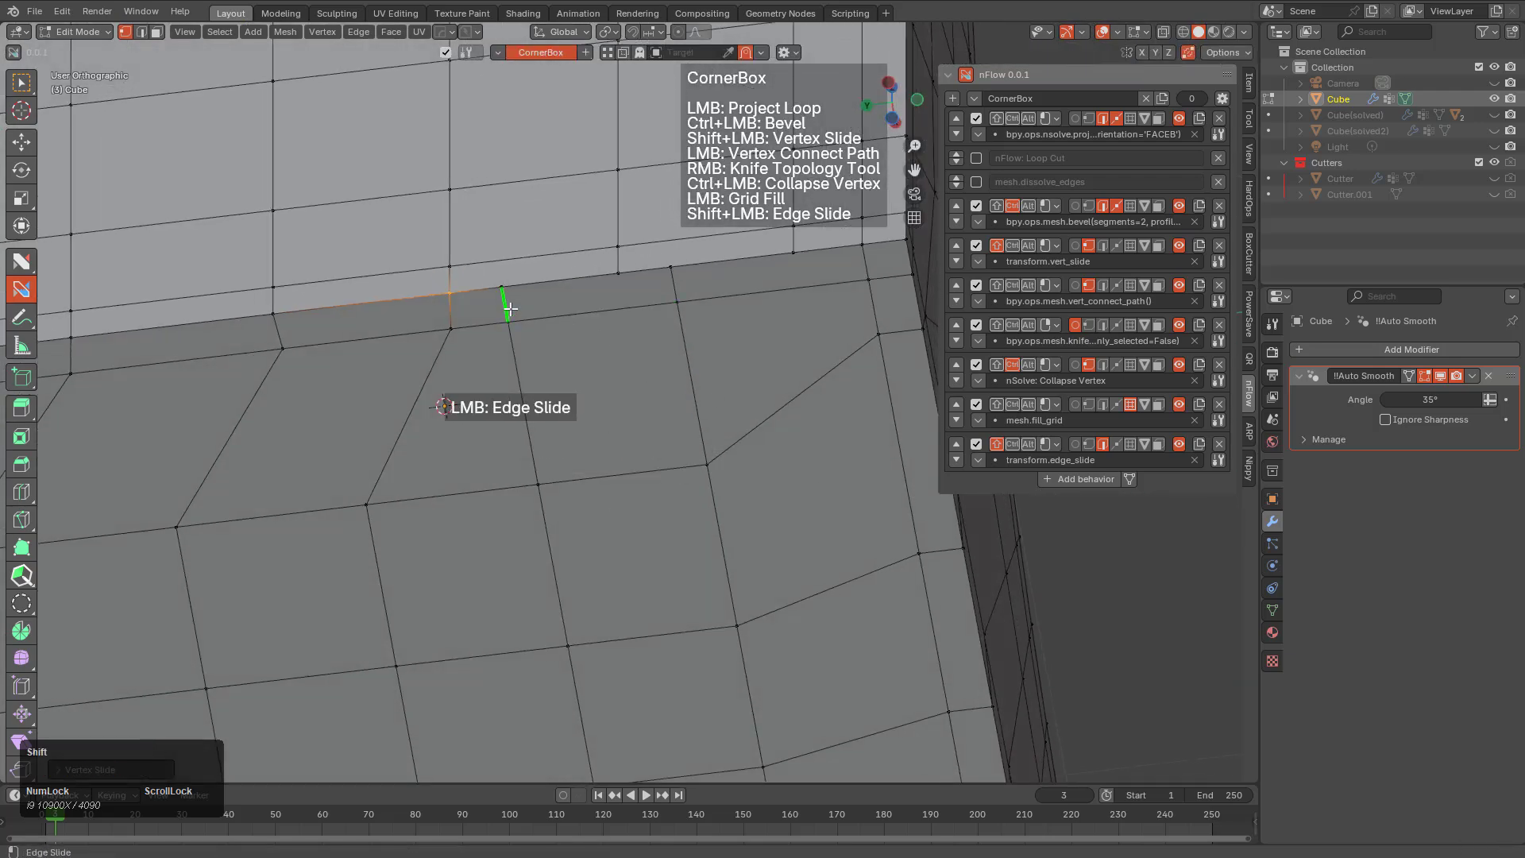
{"action": "left_click_drag", "start_coordinate": [507, 308], "coordinate": [802, 286], "text": "shift"}
Return to Object Mode and add a Catmull-Clark Subdivision modifier with 2 levels to the cube, leaving it deselected
{"action": "scroll", "coordinate": [580, 406], "scroll_direction": "down", "scroll_amount": 5}
{"action": "middle_click_drag", "start_coordinate": [580, 405], "coordinate": [612, 356]}
{"action": "scroll", "coordinate": [615, 304], "scroll_direction": "up", "scroll_amount": 2}
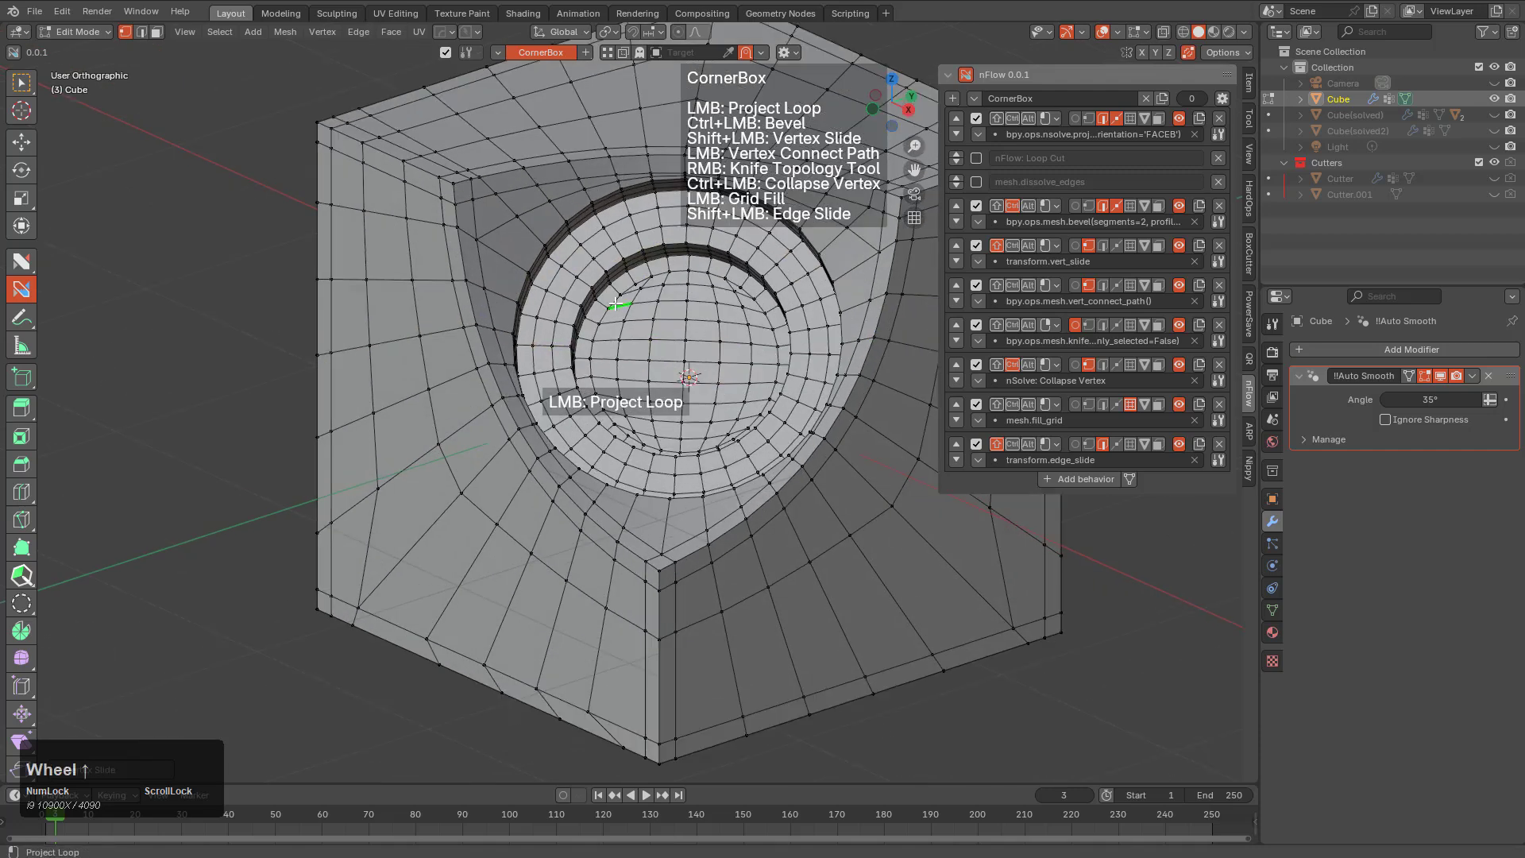
{"action": "scroll", "coordinate": [675, 329], "scroll_direction": "down", "scroll_amount": 2}
{"action": "middle_click_drag", "start_coordinate": [697, 364], "coordinate": [723, 398]}
{"action": "key", "text": "Tab"}
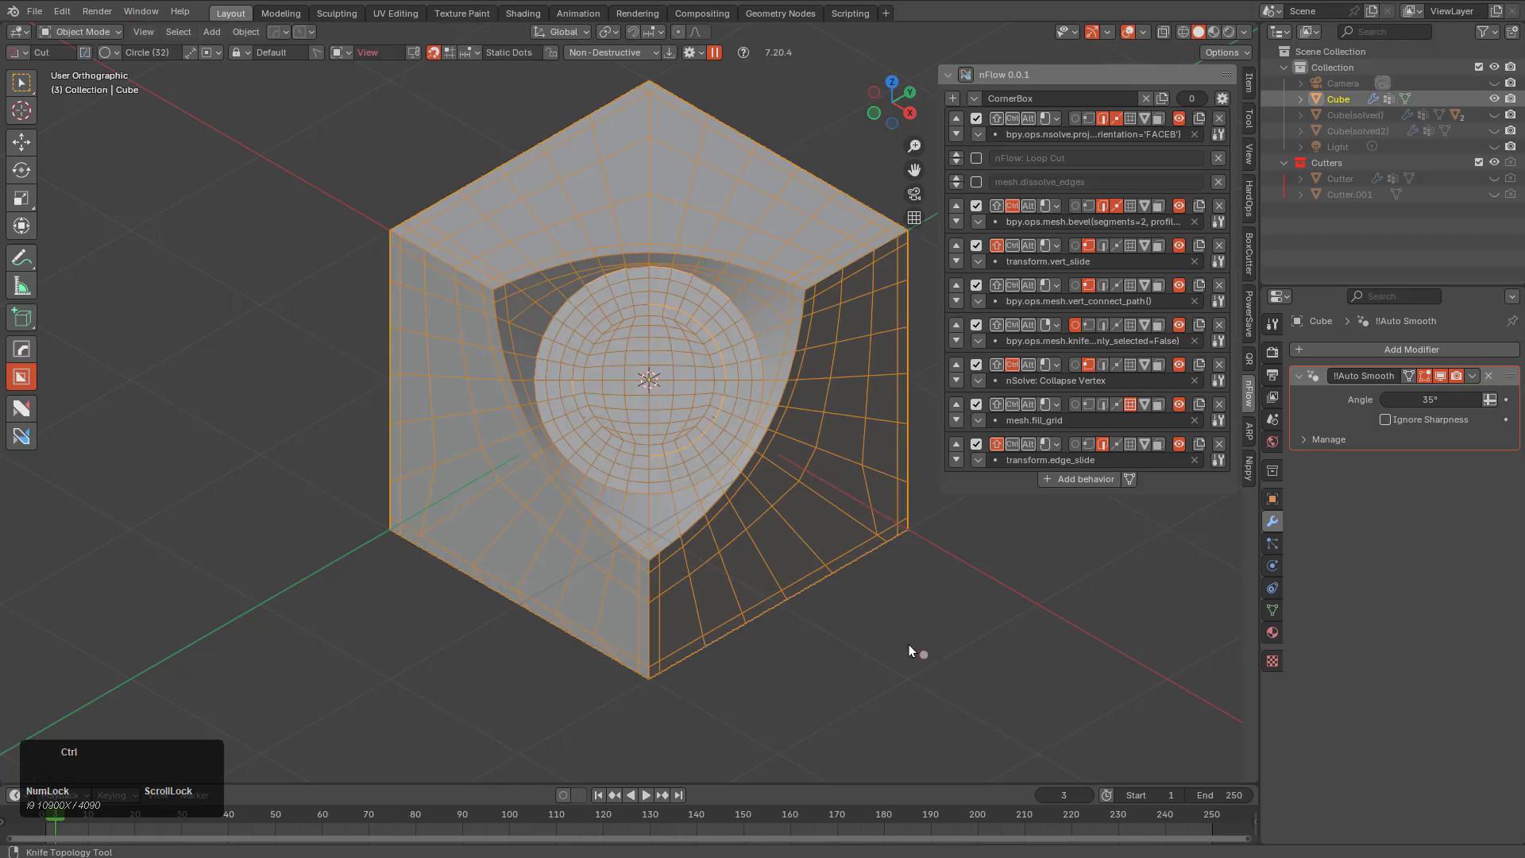
{"action": "key", "text": "ctrl+2"}
{"action": "key", "text": "a"}
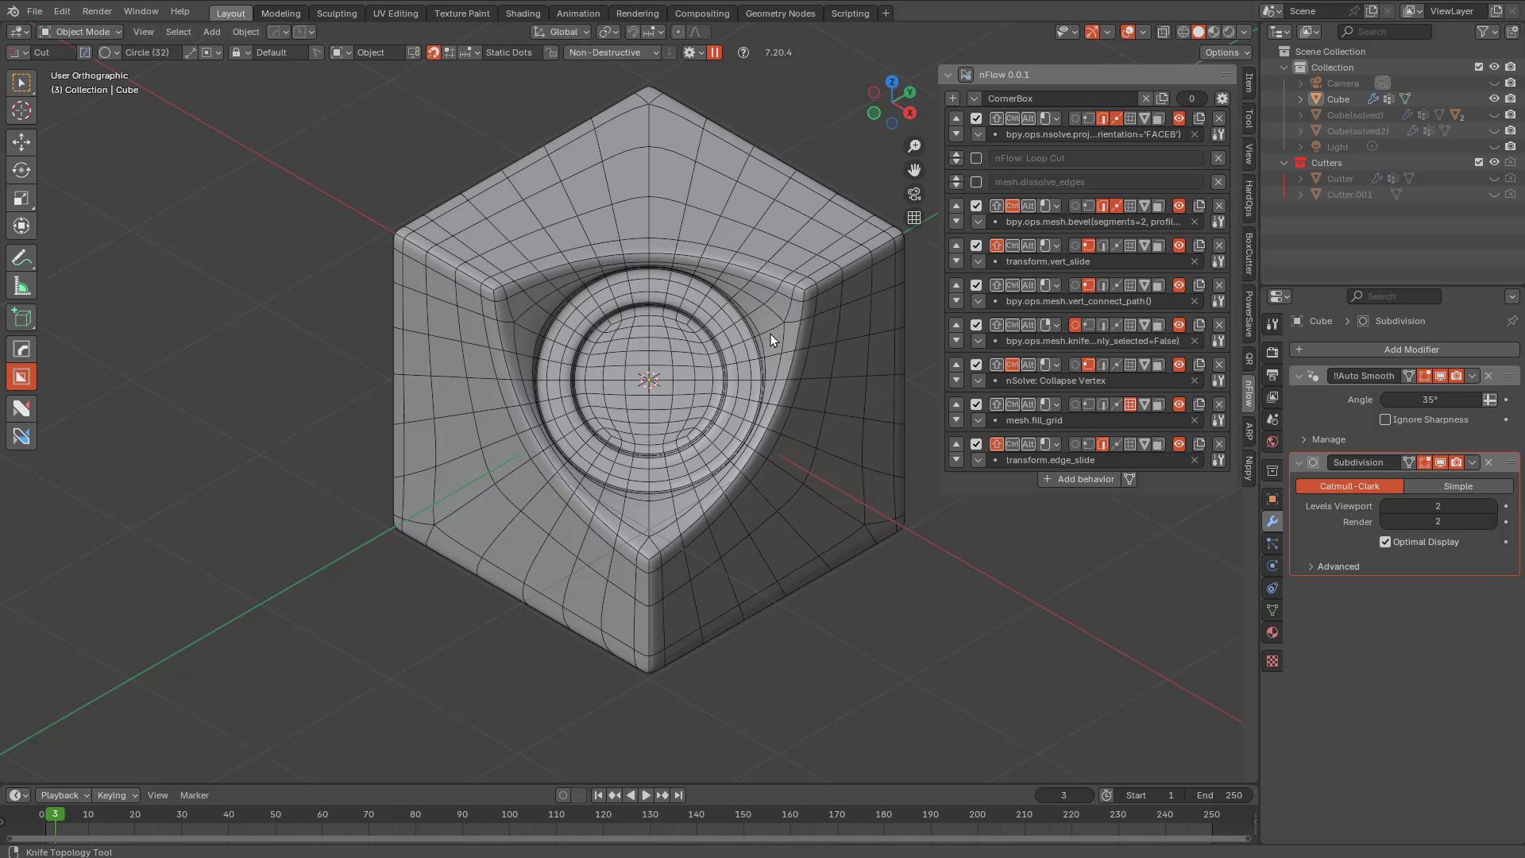
Temporarily enable the Loop Cut behavior in the CornerBox preset to view its shortcut settings, and disable it again
{"action": "left_click", "coordinate": [976, 159]}
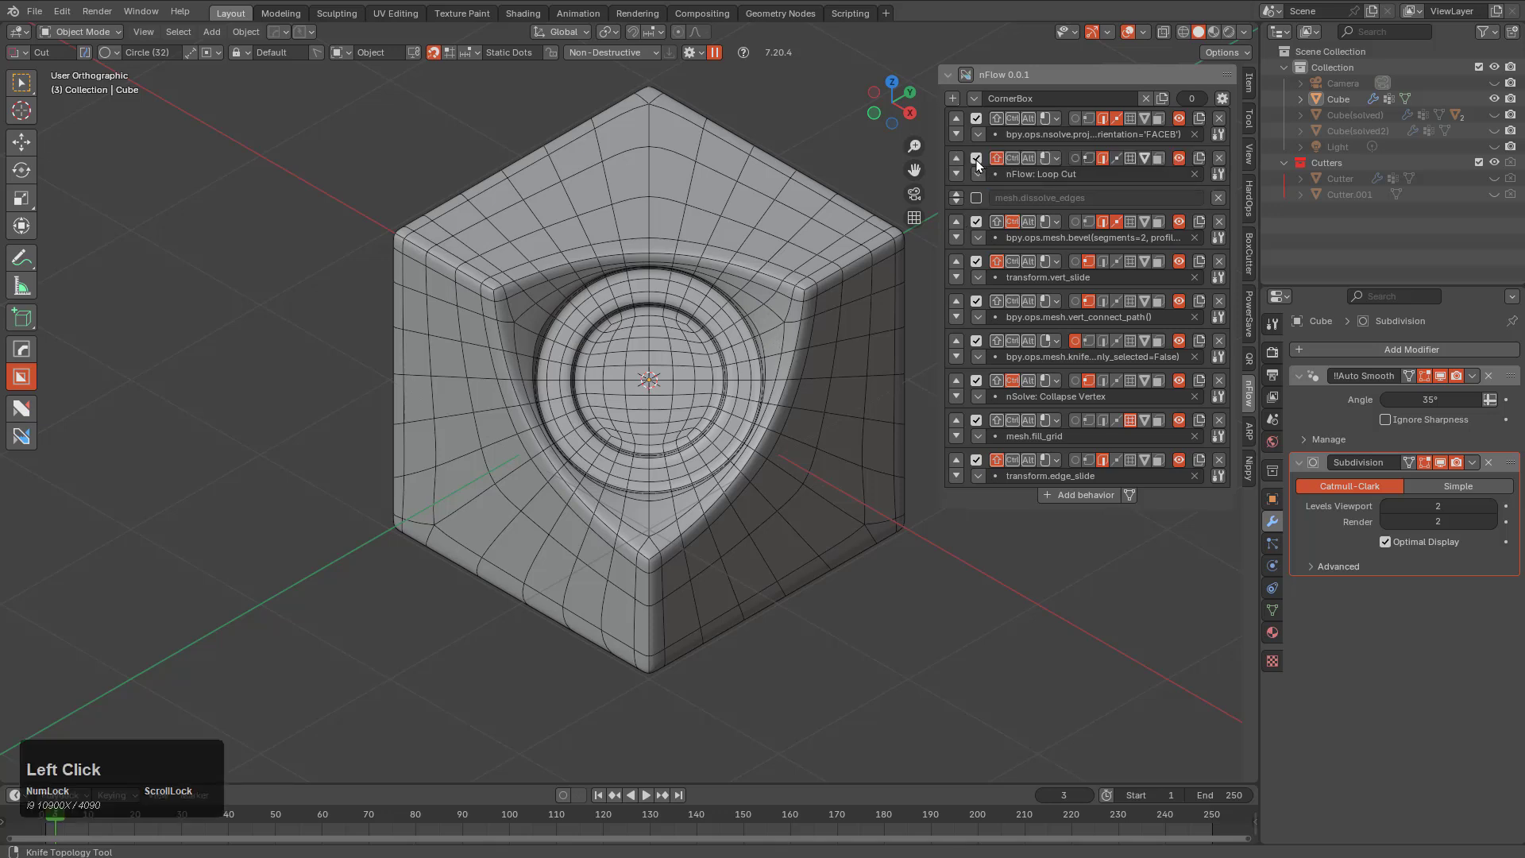
{"action": "left_click", "coordinate": [976, 159]}
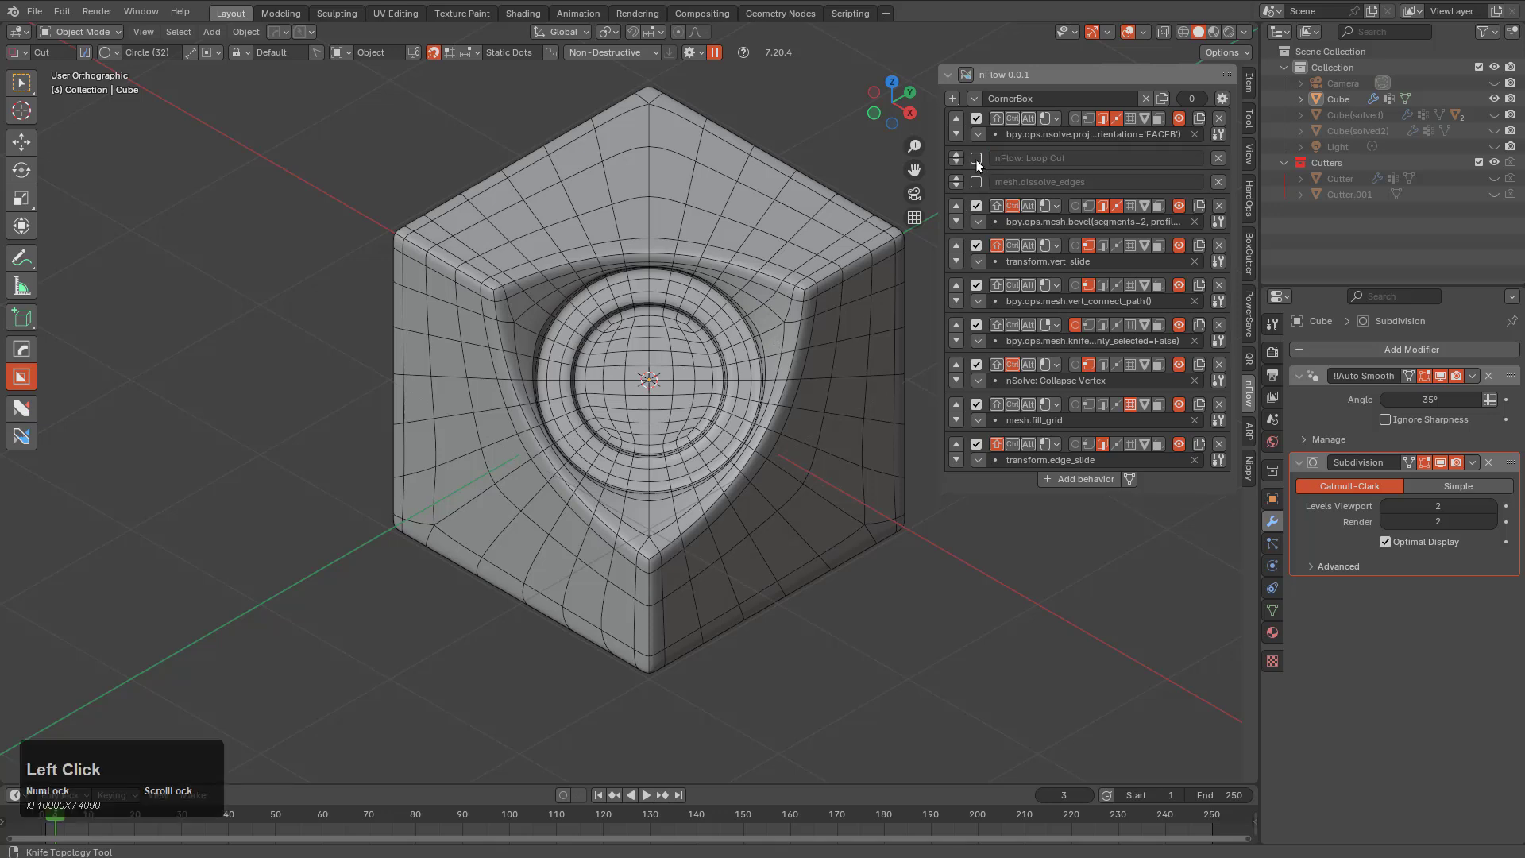
{"action": "left_click", "coordinate": [976, 158]}
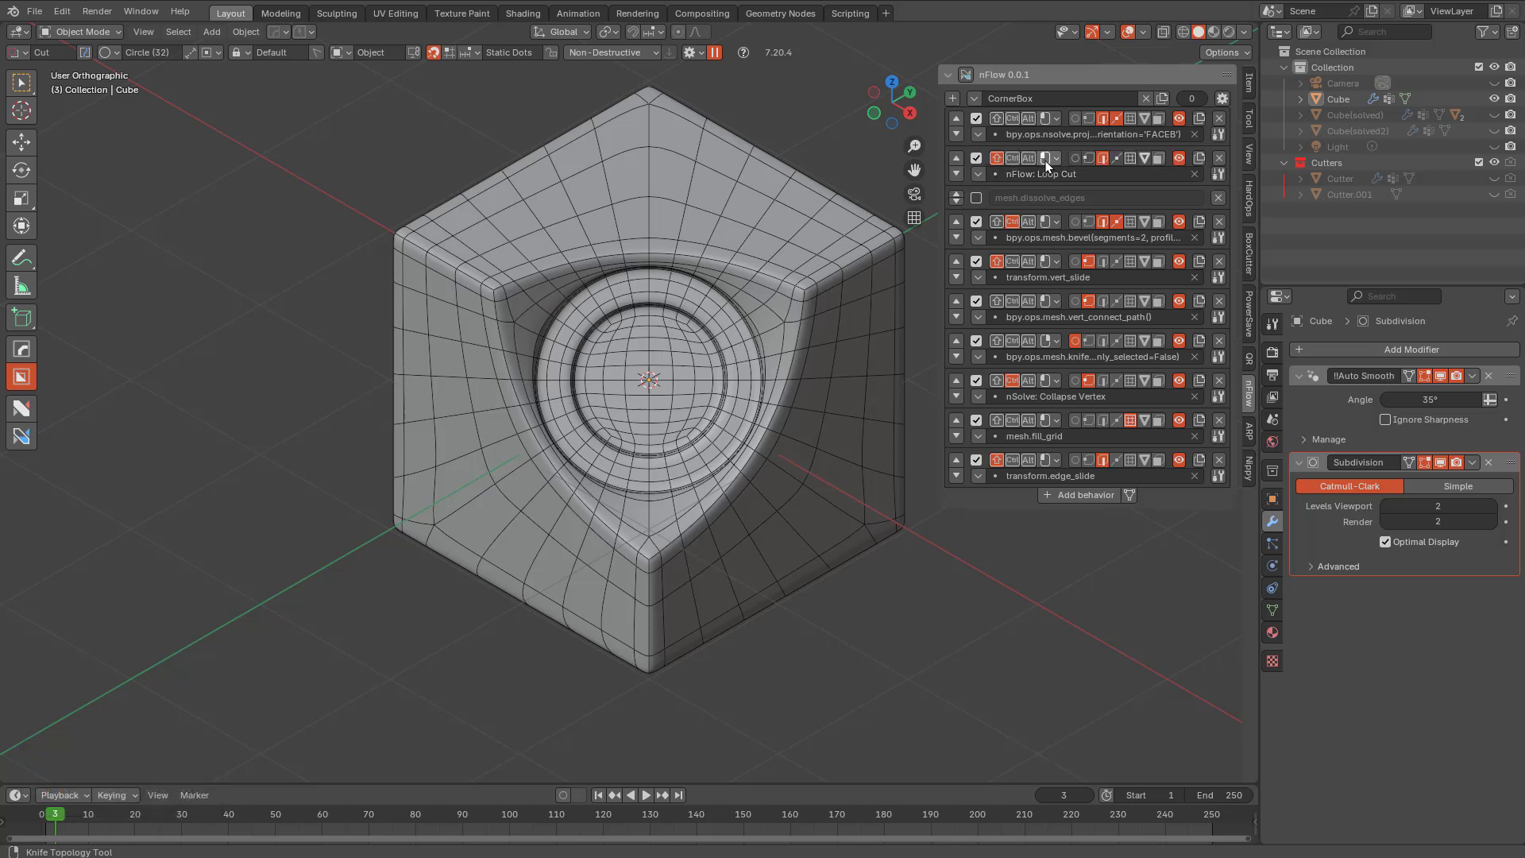
{"action": "left_click", "coordinate": [977, 158]}
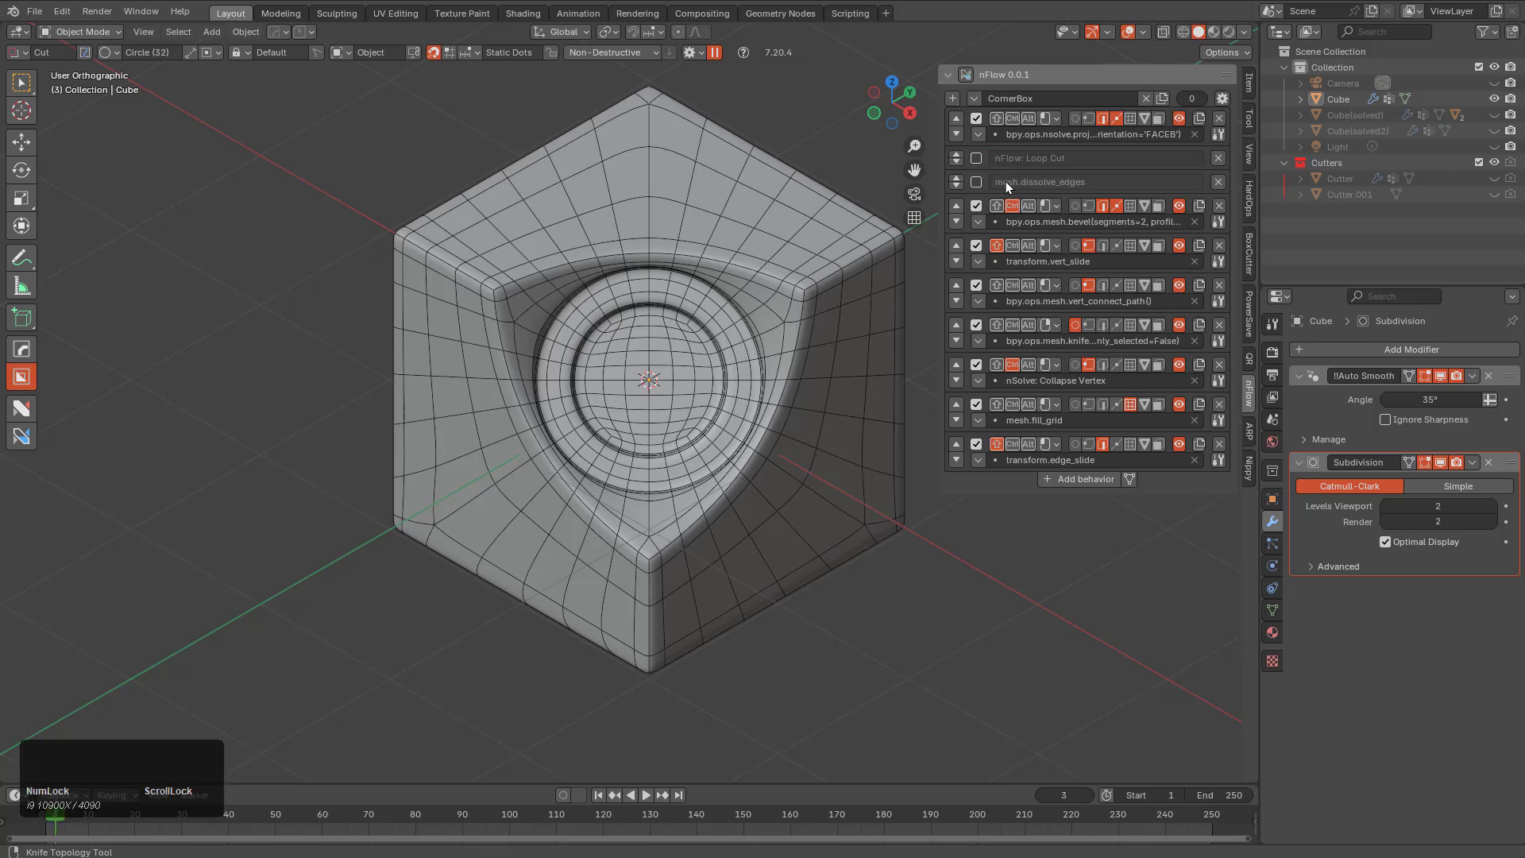
Apply Shade Smooth to the cube
{"action": "right_click", "coordinate": [780, 418]}
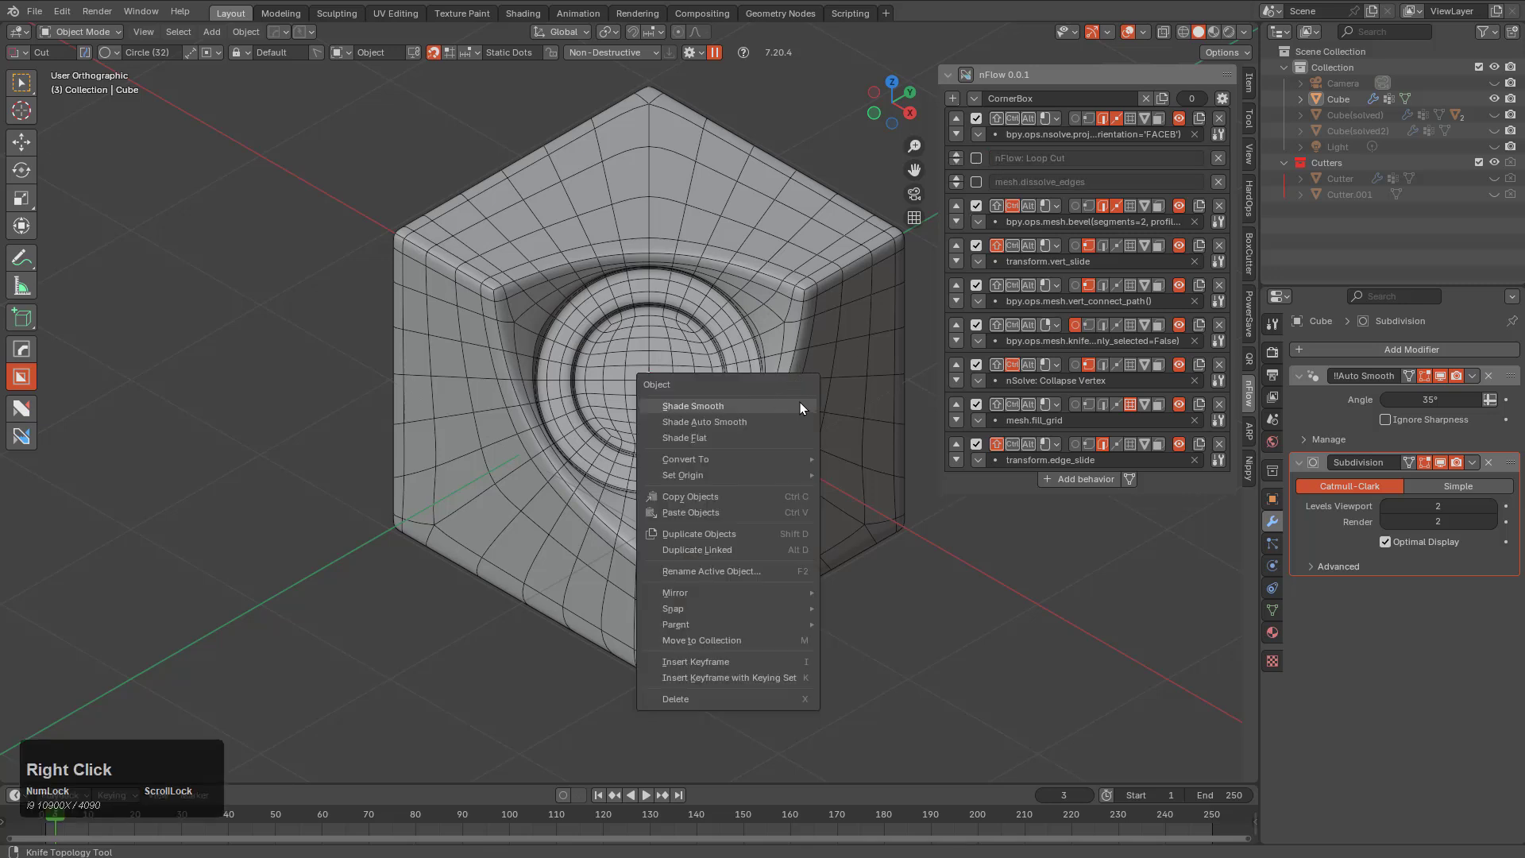
{"action": "left_click", "coordinate": [799, 402]}
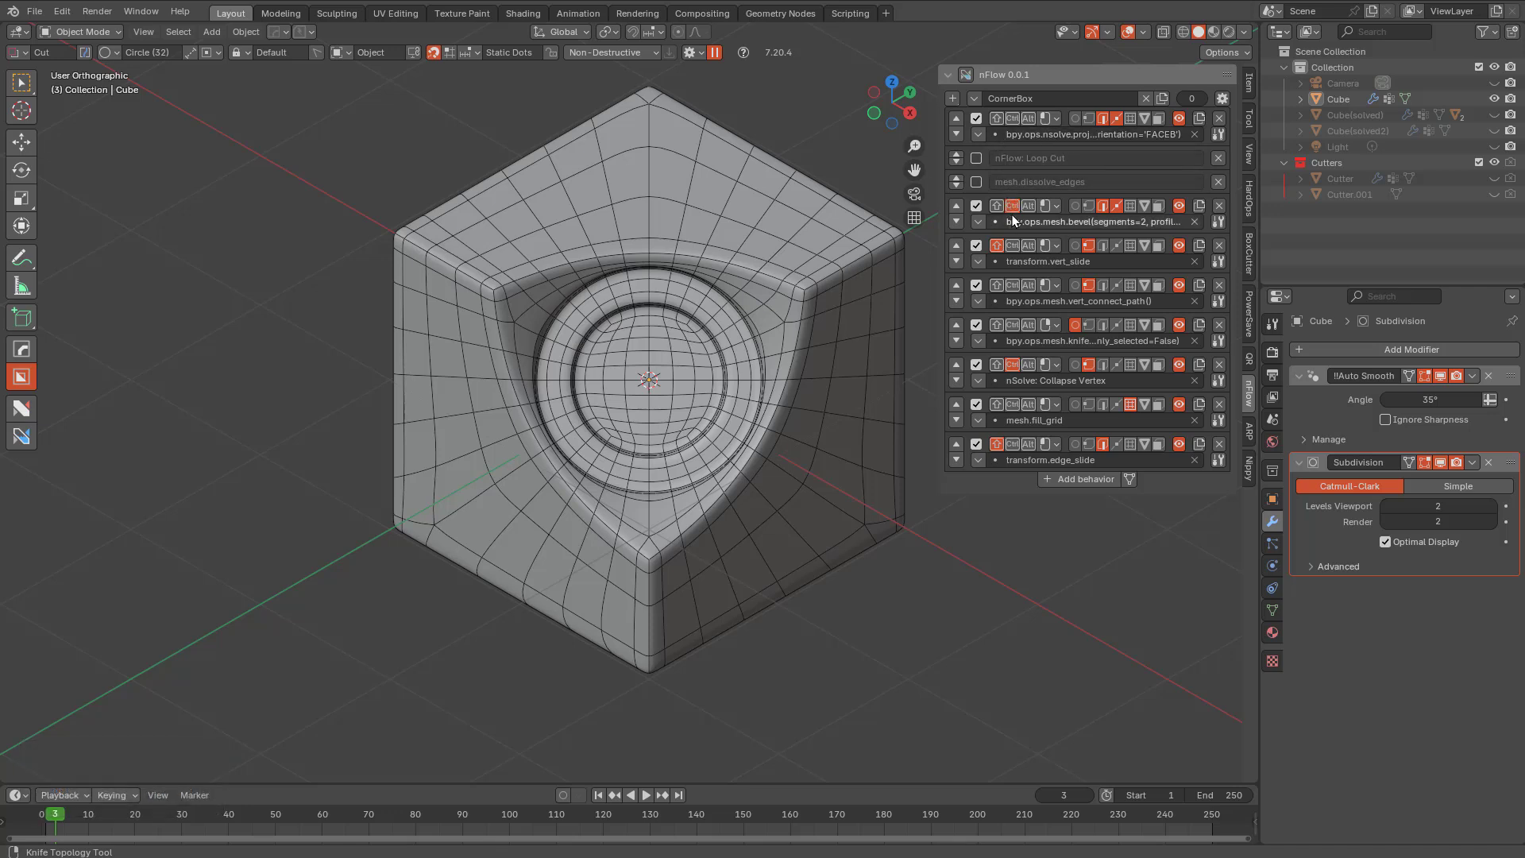